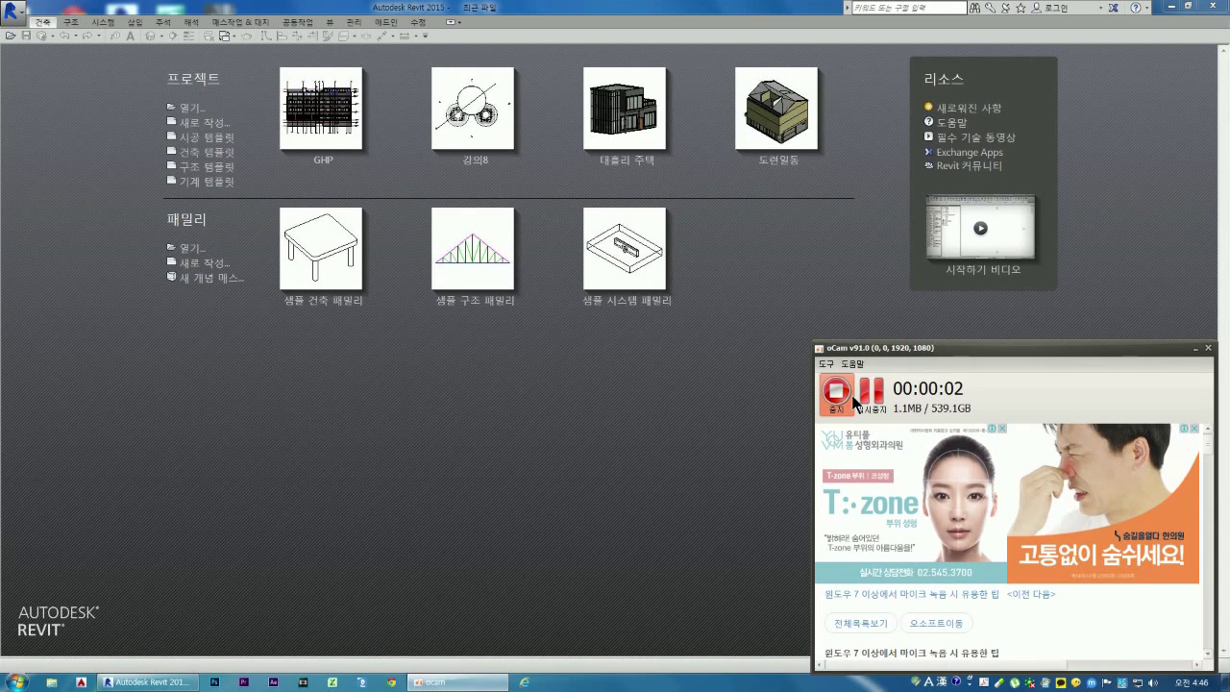
# - Bring the Revit start page in front of the oCam recorder window, then show the recorder
pyautogui.click(654, 433)
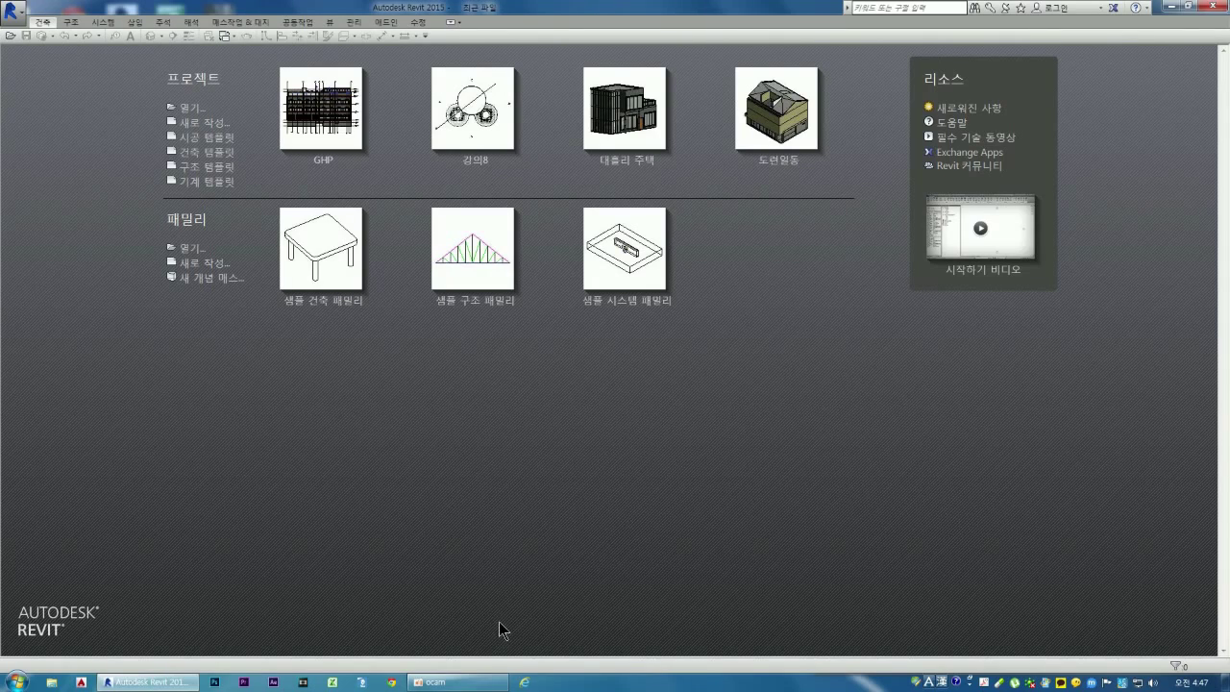
pyautogui.click(492, 681)
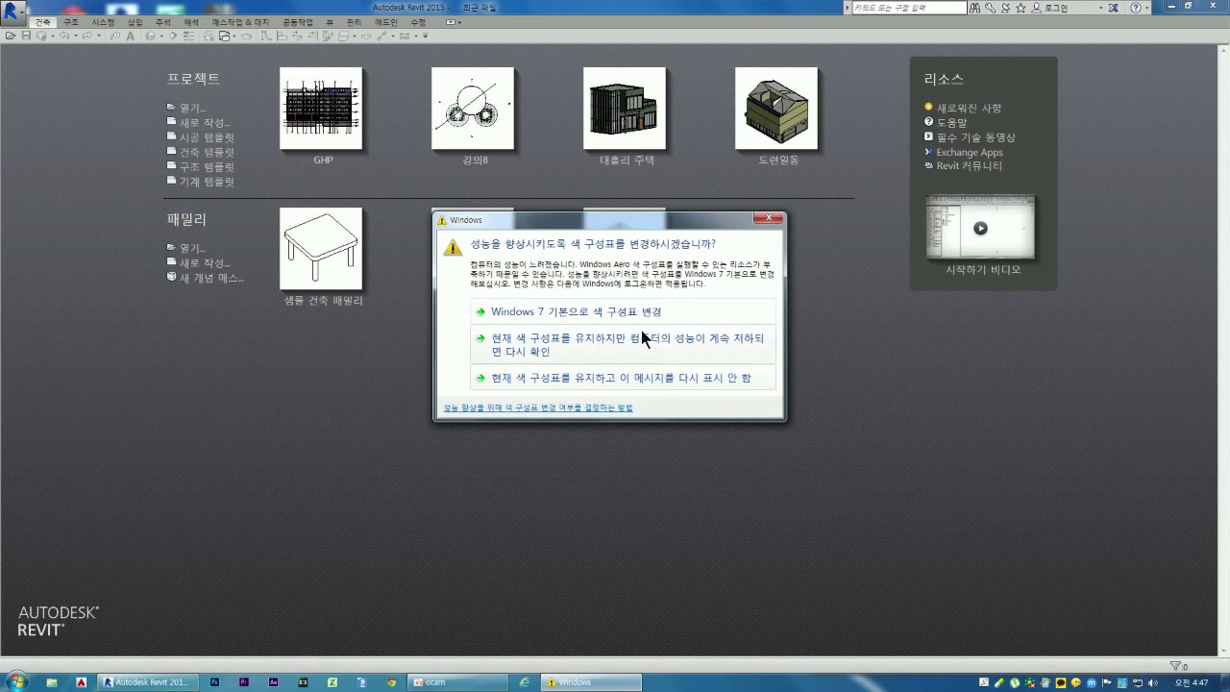
# - Keep the current colour scheme and have Windows ask again later
pyautogui.click(584, 348)
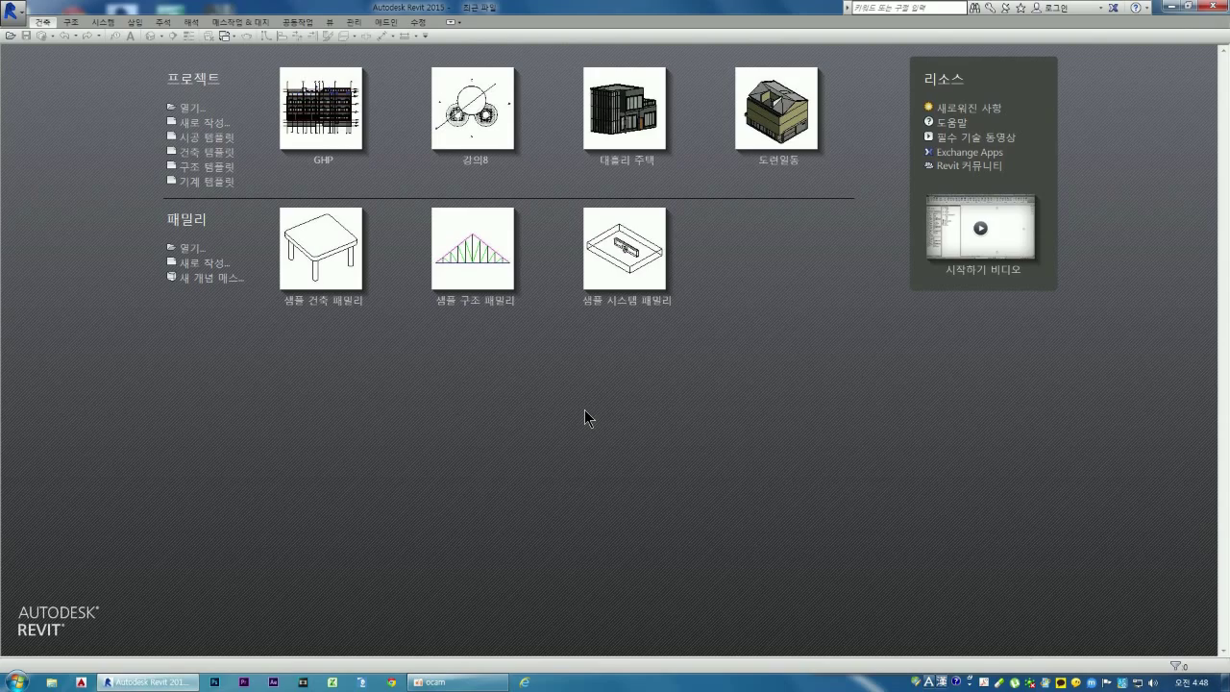
# - Accept the Windows 7 Basic colour scheme, then minimize and restore Revit's start page
pyautogui.click(566, 313)
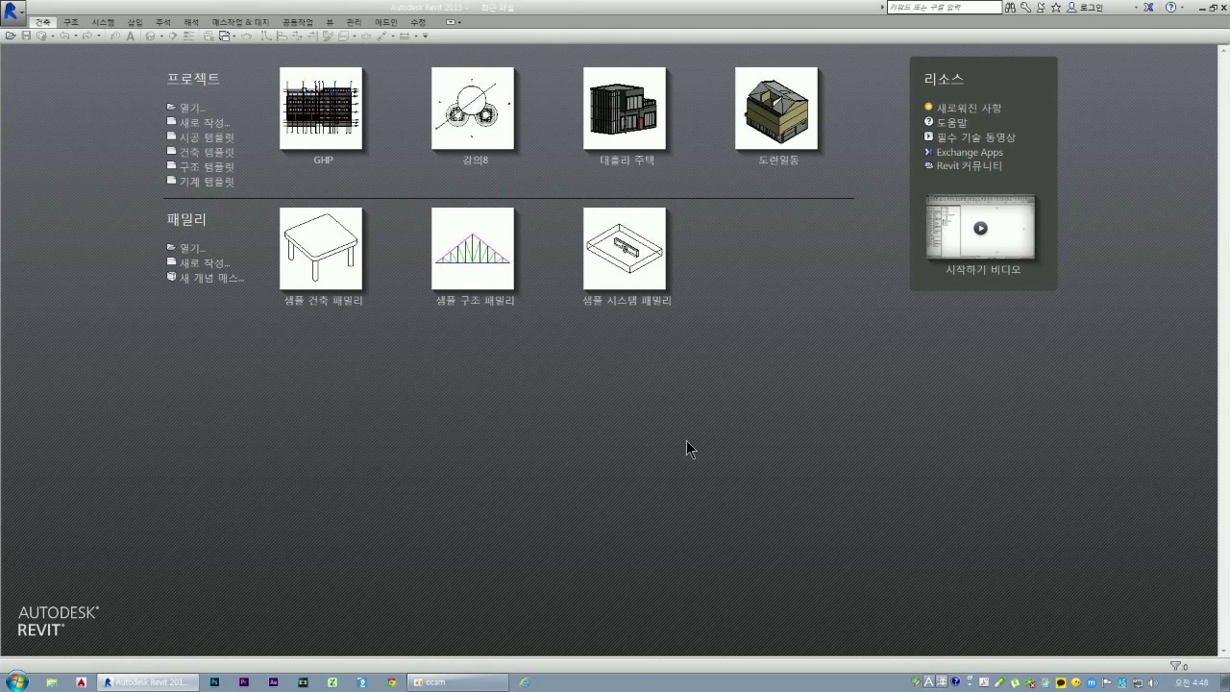
pyautogui.click(1189, 6)
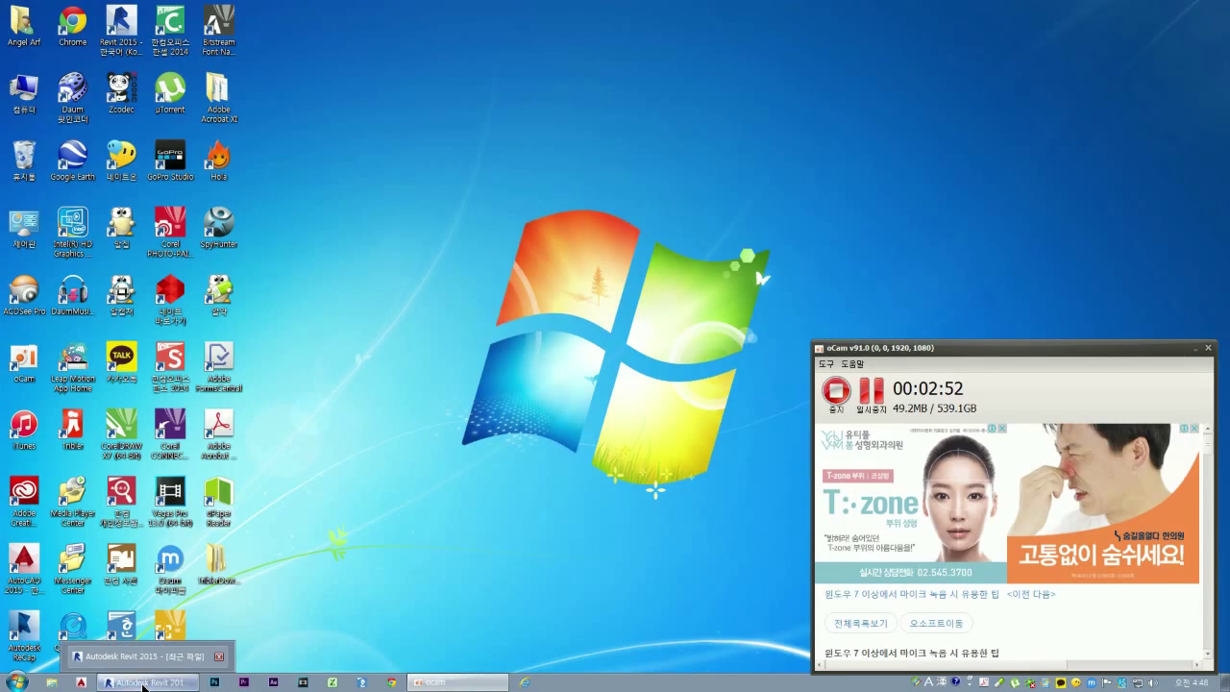
pyautogui.click(142, 683)
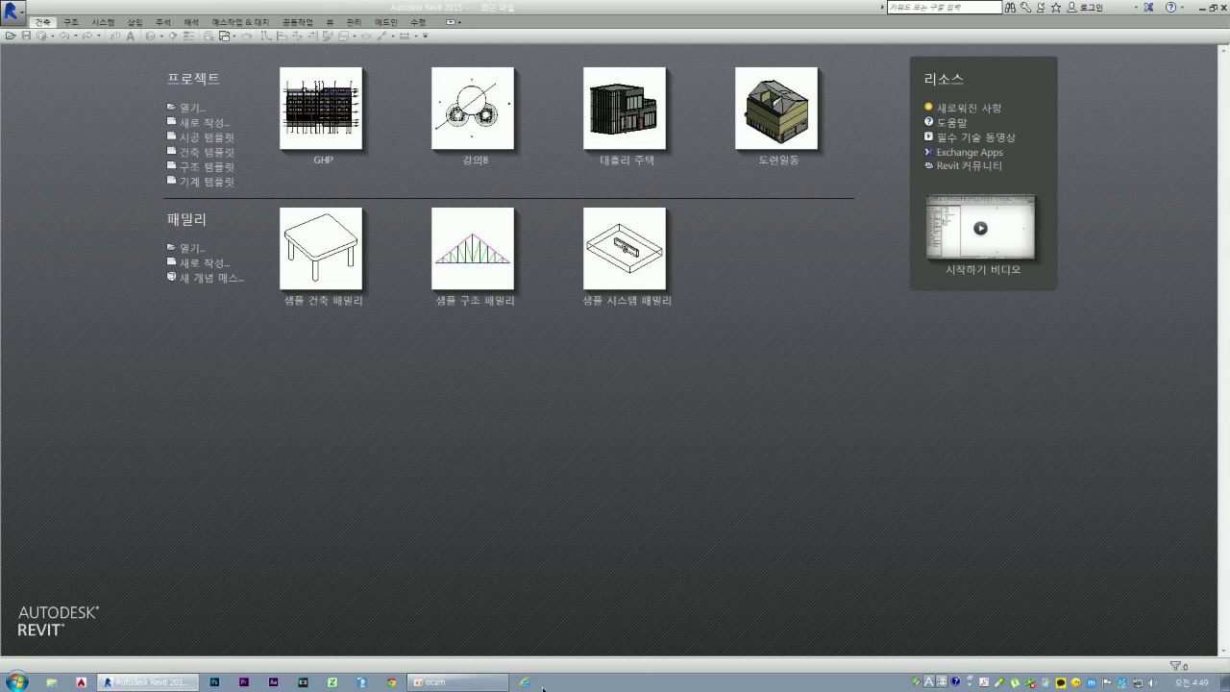
pyautogui.click(460, 682)
pyautogui.click(617, 554)
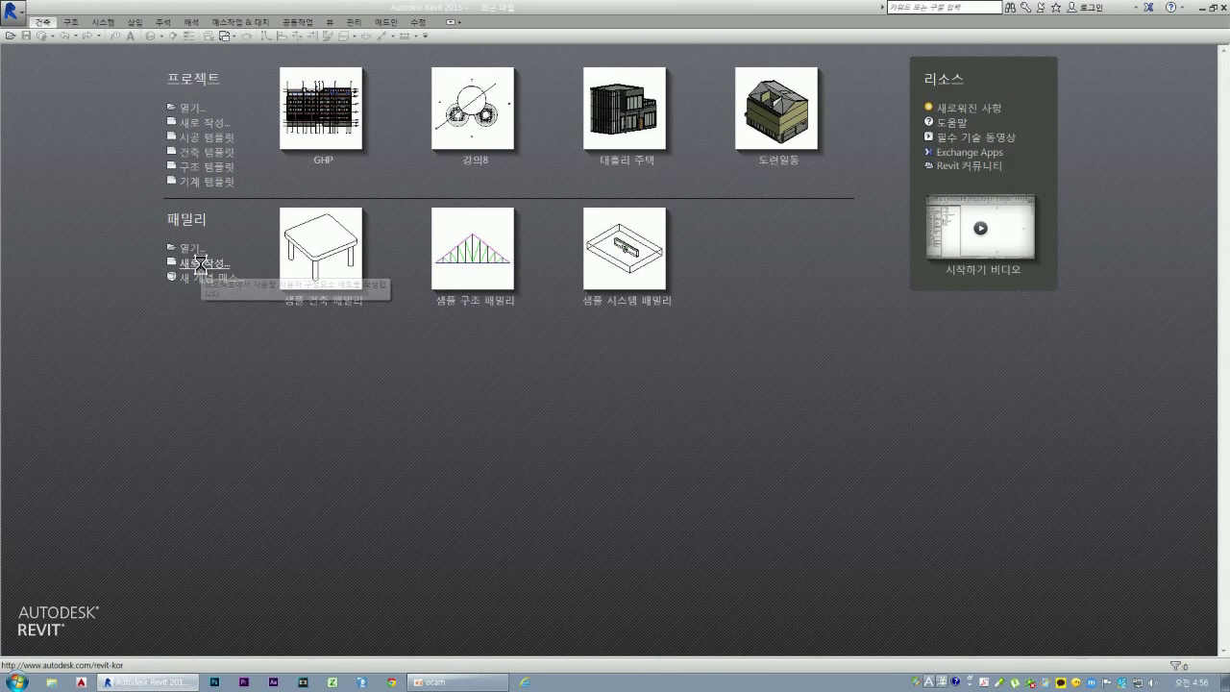
# - Start a new family and enlarge the template dialog to show nearly every template
pyautogui.click(200, 264)
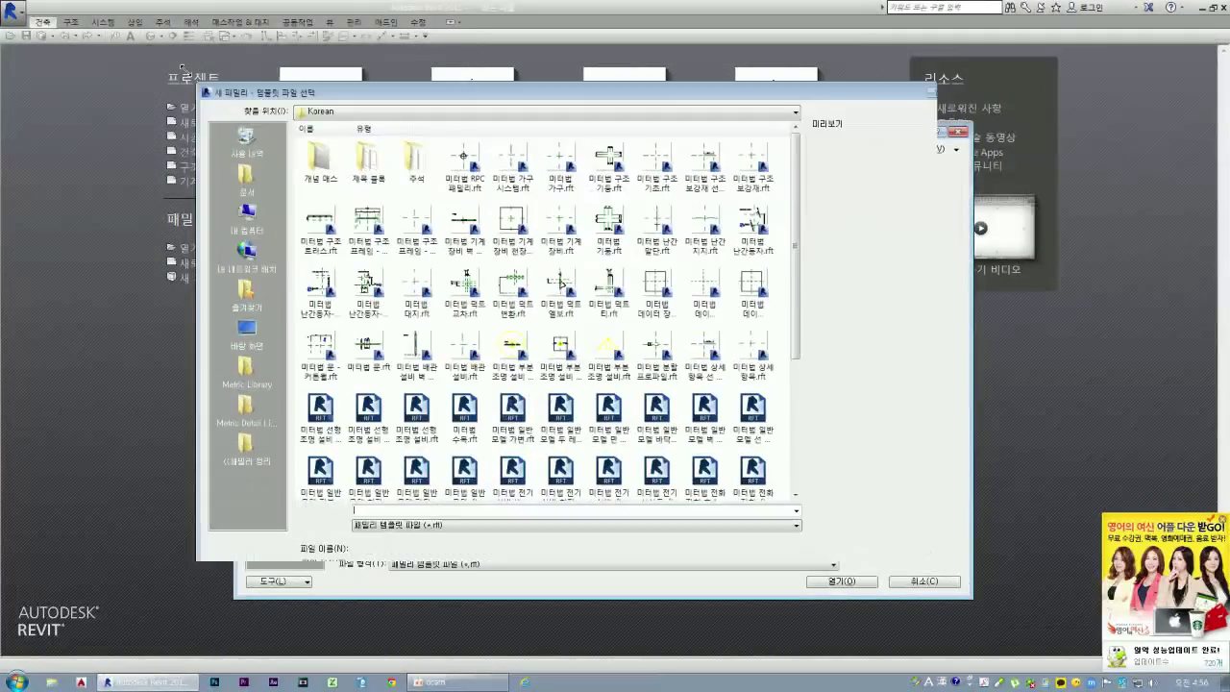
pyautogui.moveTo(322, 190); pyautogui.dragTo(123, 30)
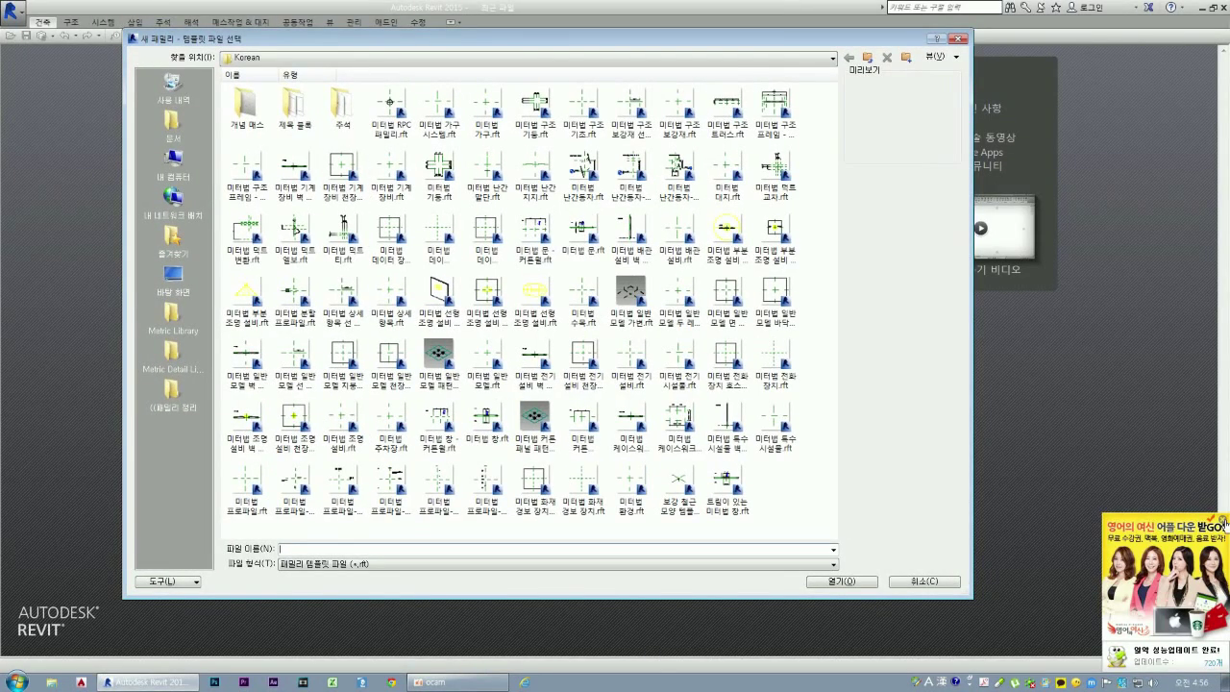
pyautogui.click(1224, 522)
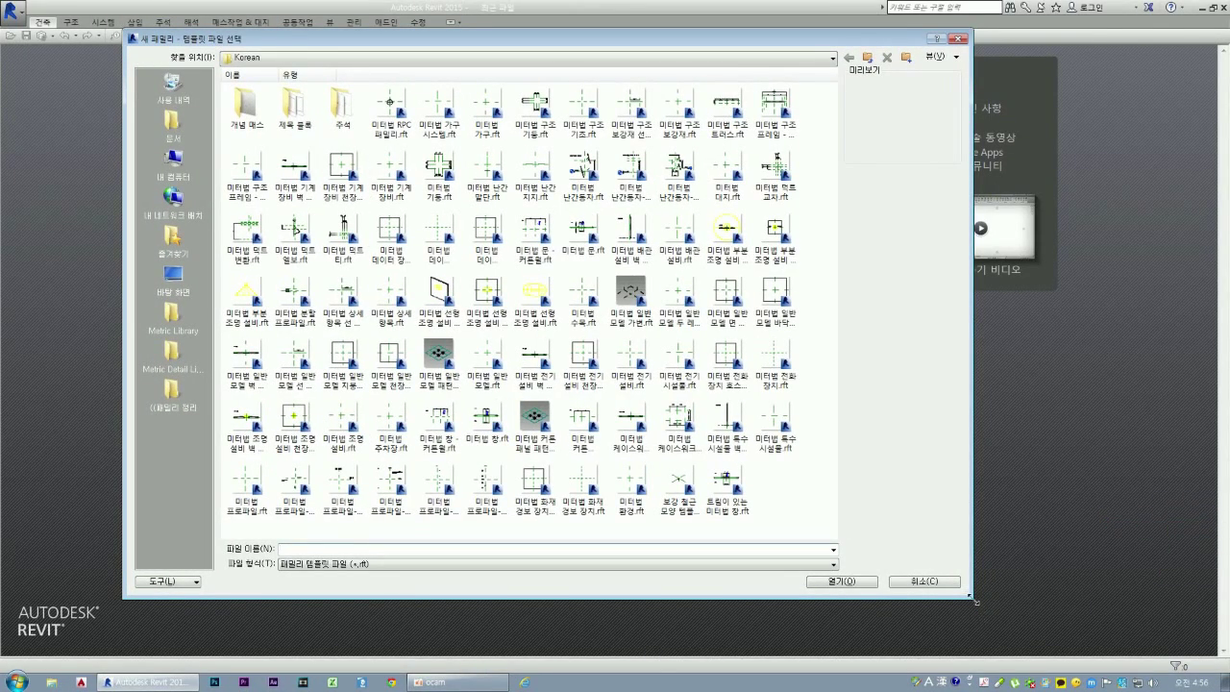
pyautogui.moveTo(973, 599); pyautogui.dragTo(1172, 624)
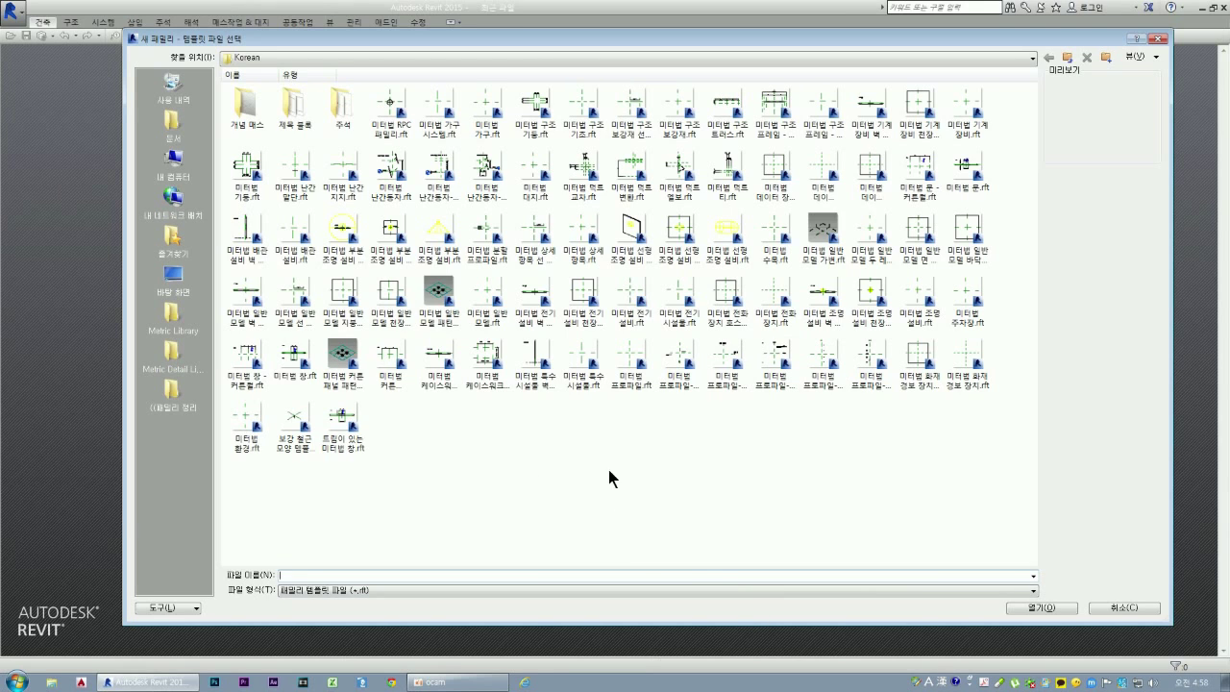
pyautogui.click(536, 390)
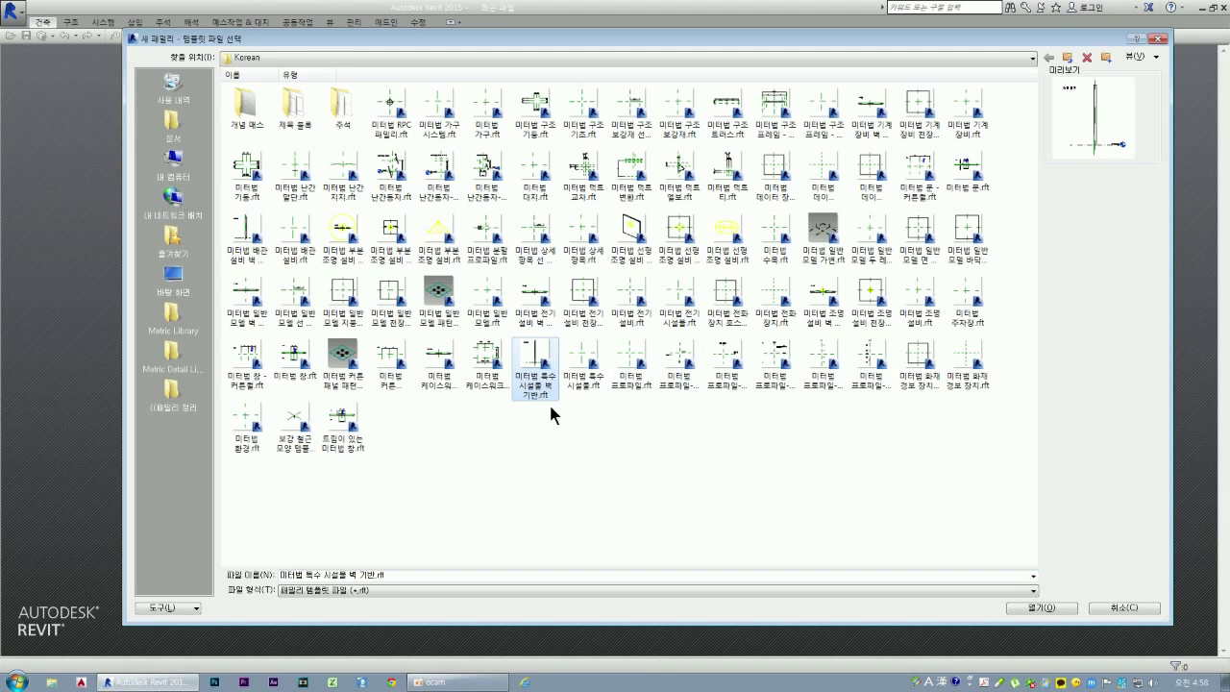
# - Preview the casework, RPC, baluster and hosted generic model family templates
pyautogui.click(485, 379)
pyautogui.click(404, 123)
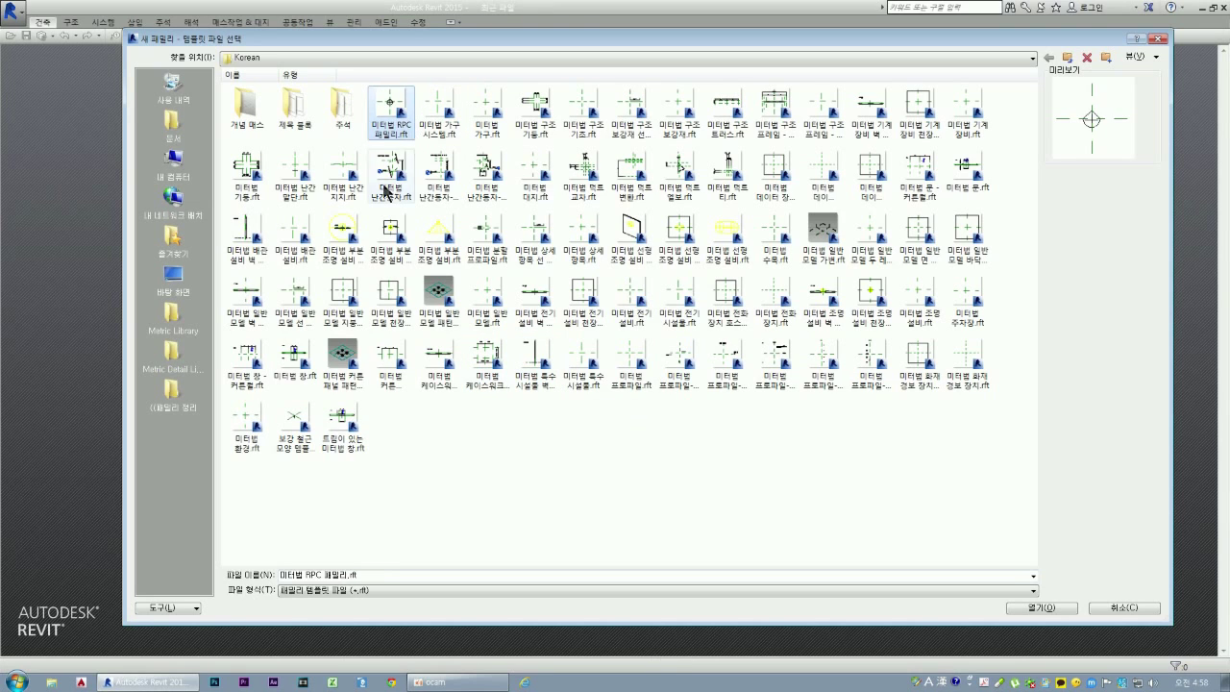
pyautogui.click(393, 188)
pyautogui.click(330, 325)
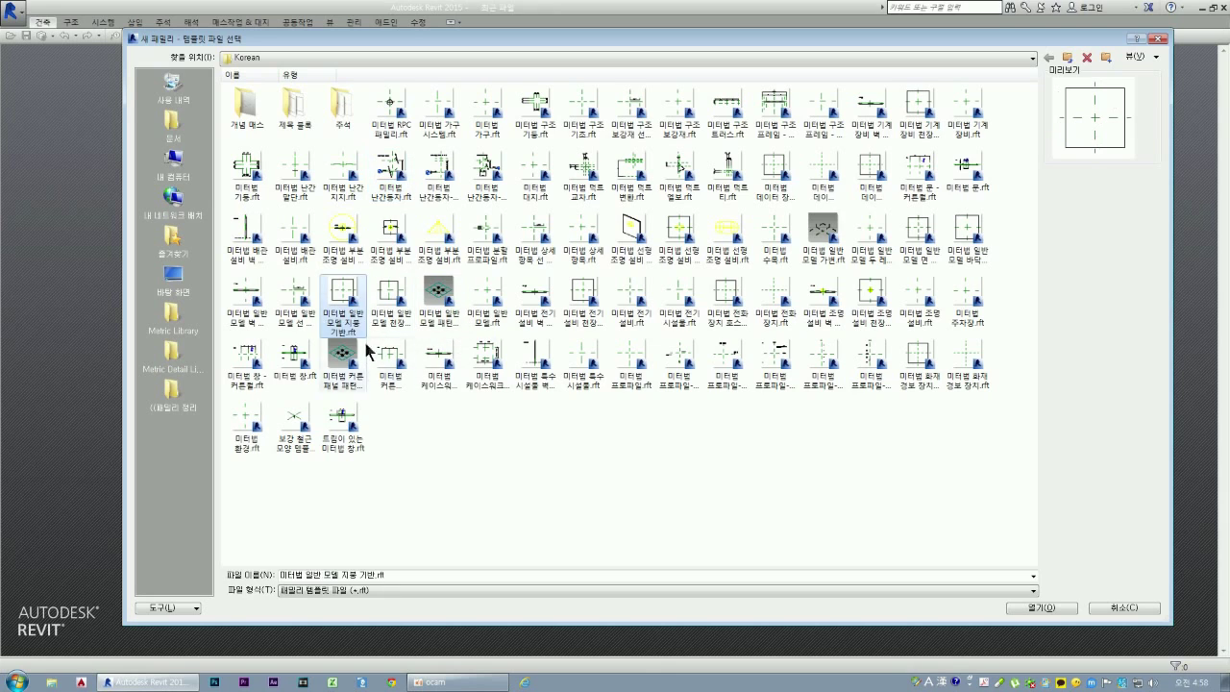
pyautogui.click(298, 317)
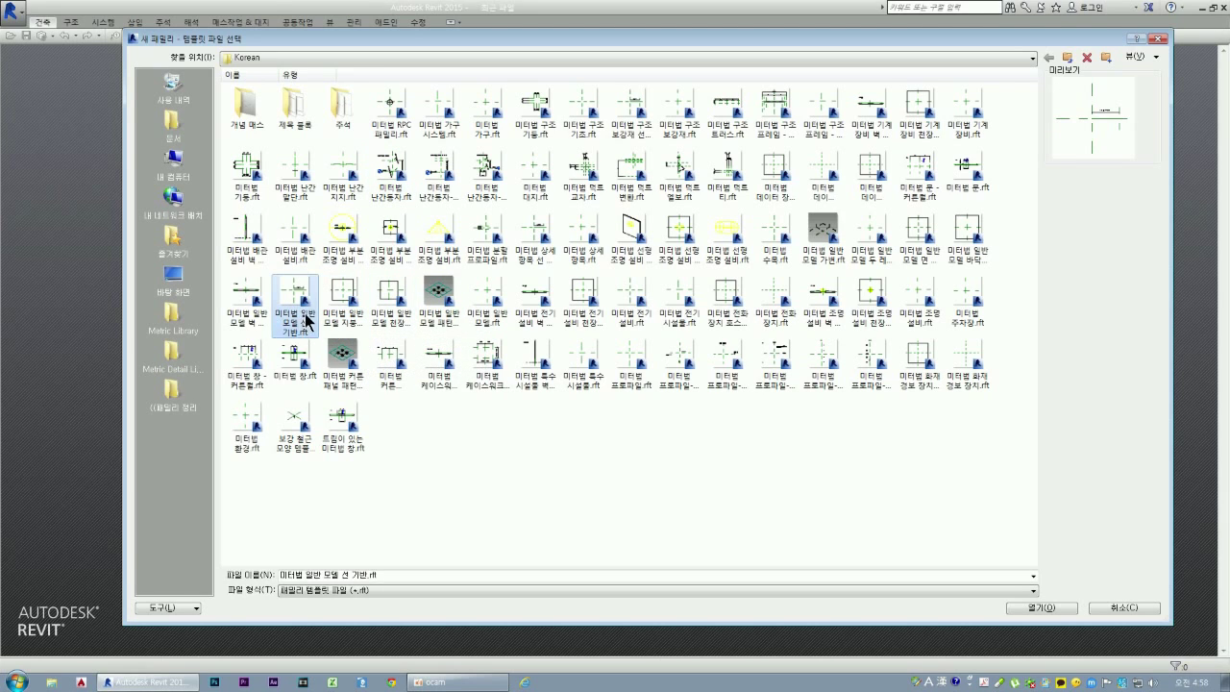
pyautogui.click(265, 317)
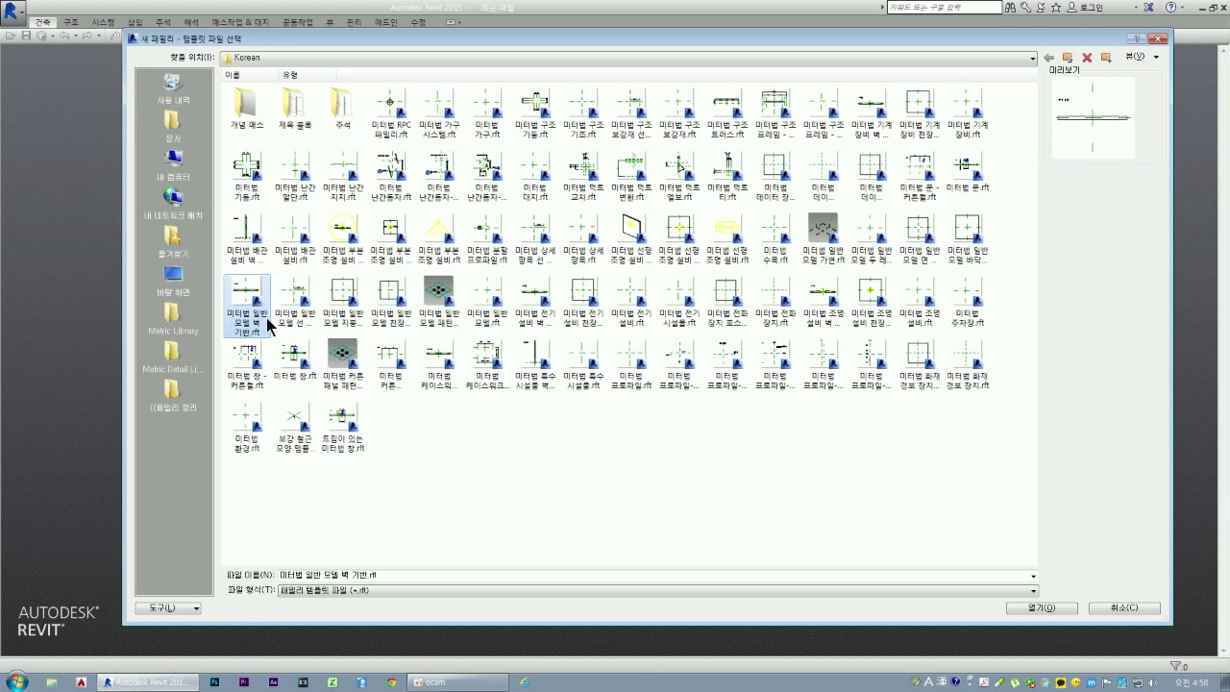
pyautogui.click(973, 254)
pyautogui.click(924, 241)
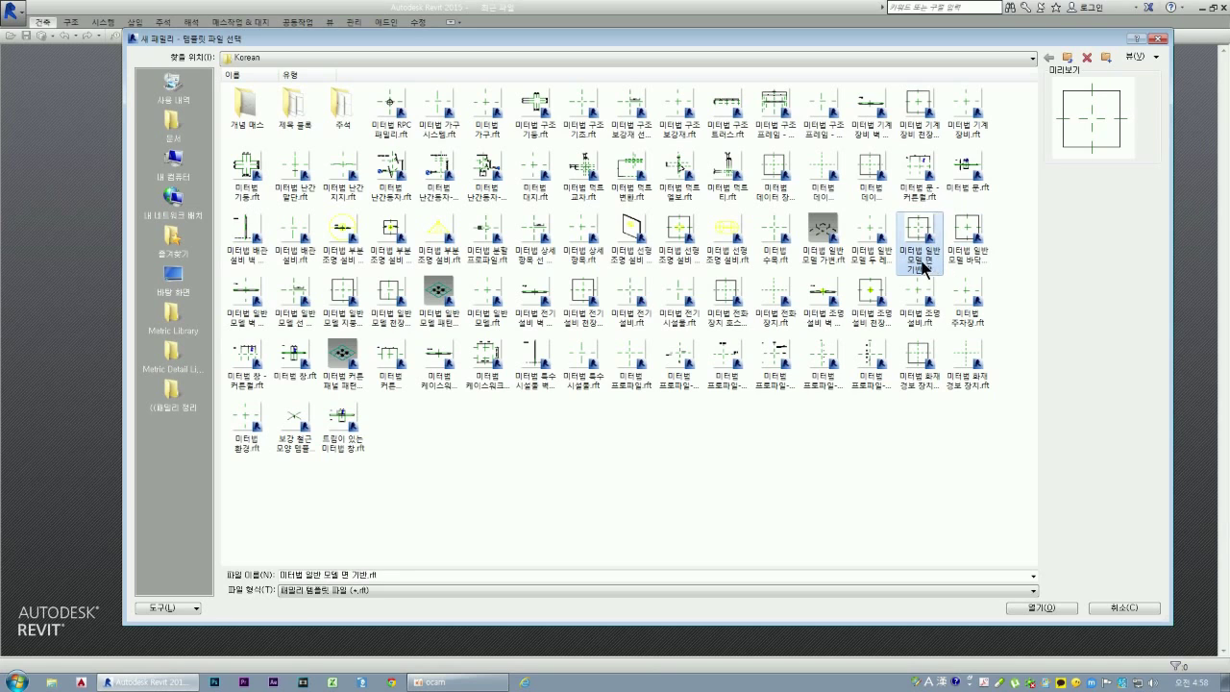
pyautogui.click(872, 243)
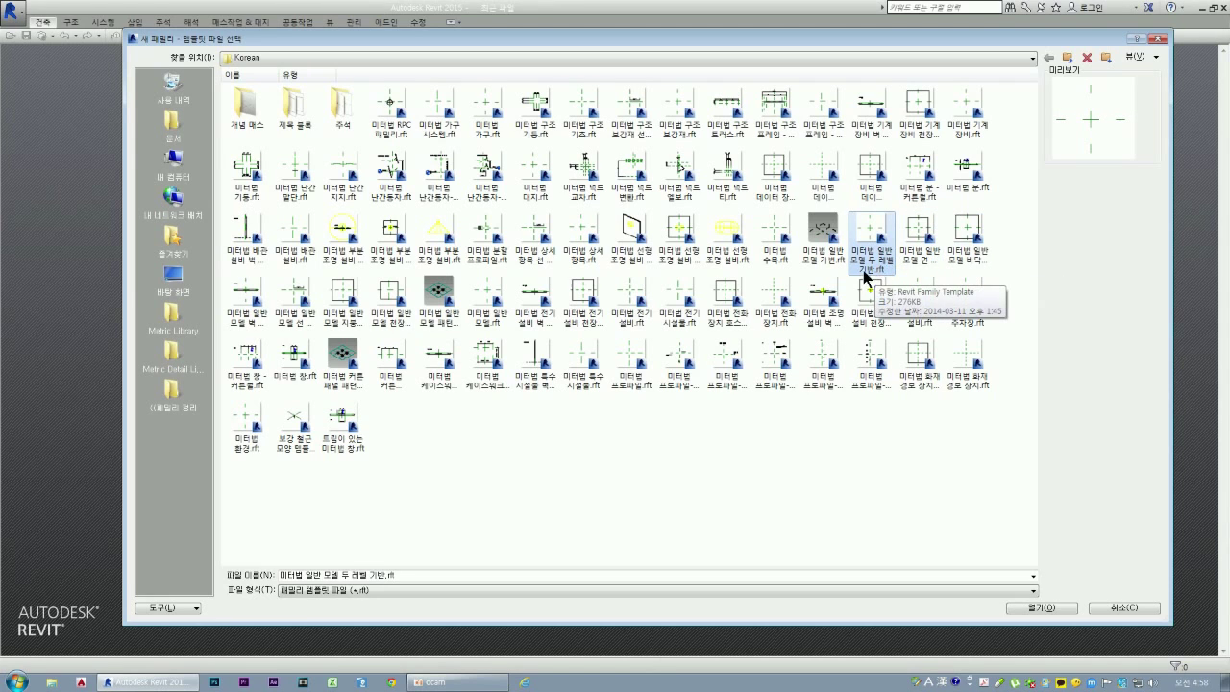
pyautogui.click(389, 294)
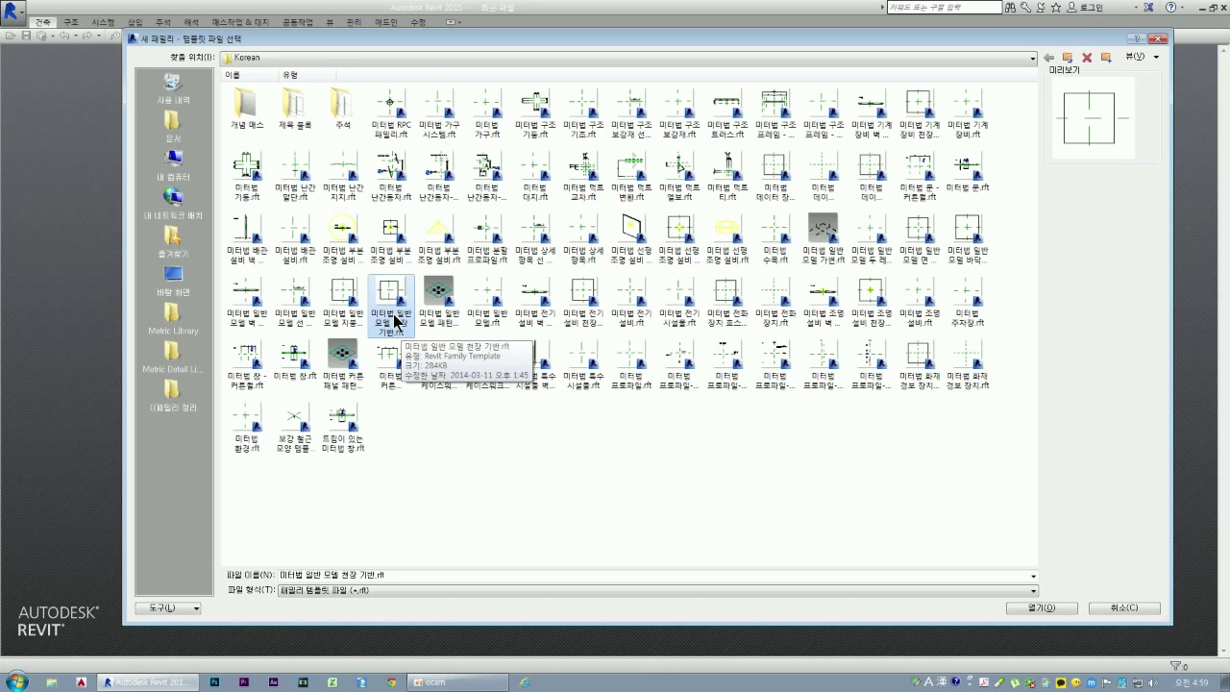
pyautogui.click(340, 302)
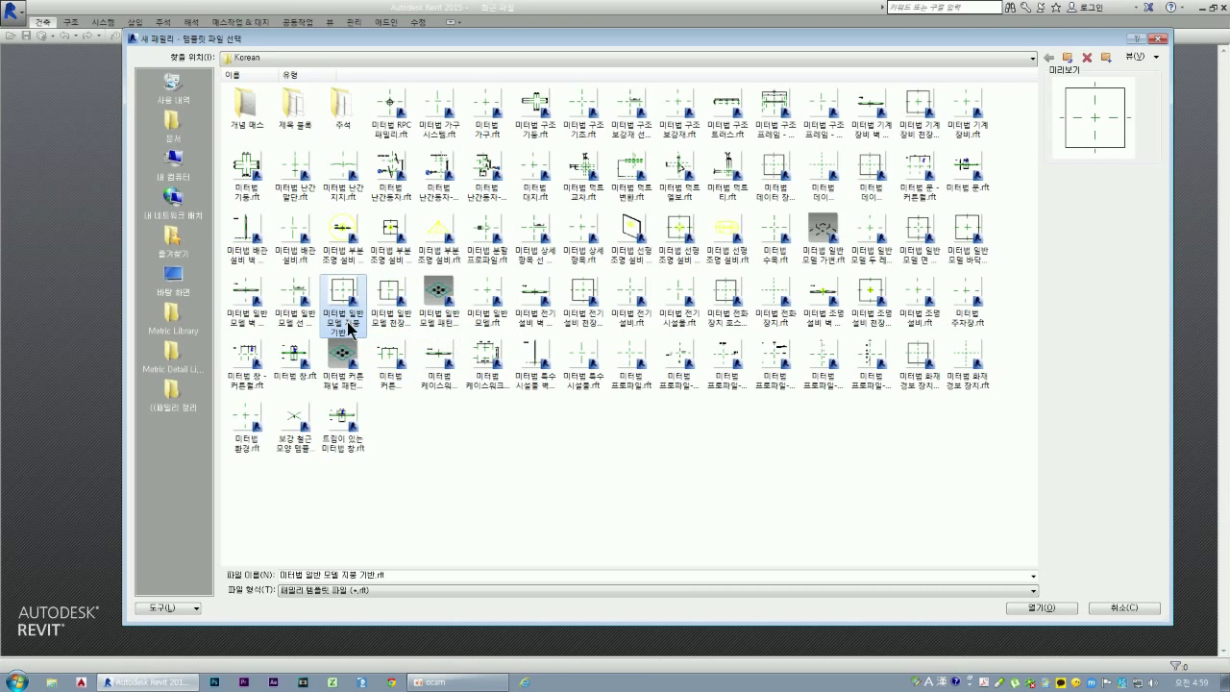
pyautogui.click(291, 332)
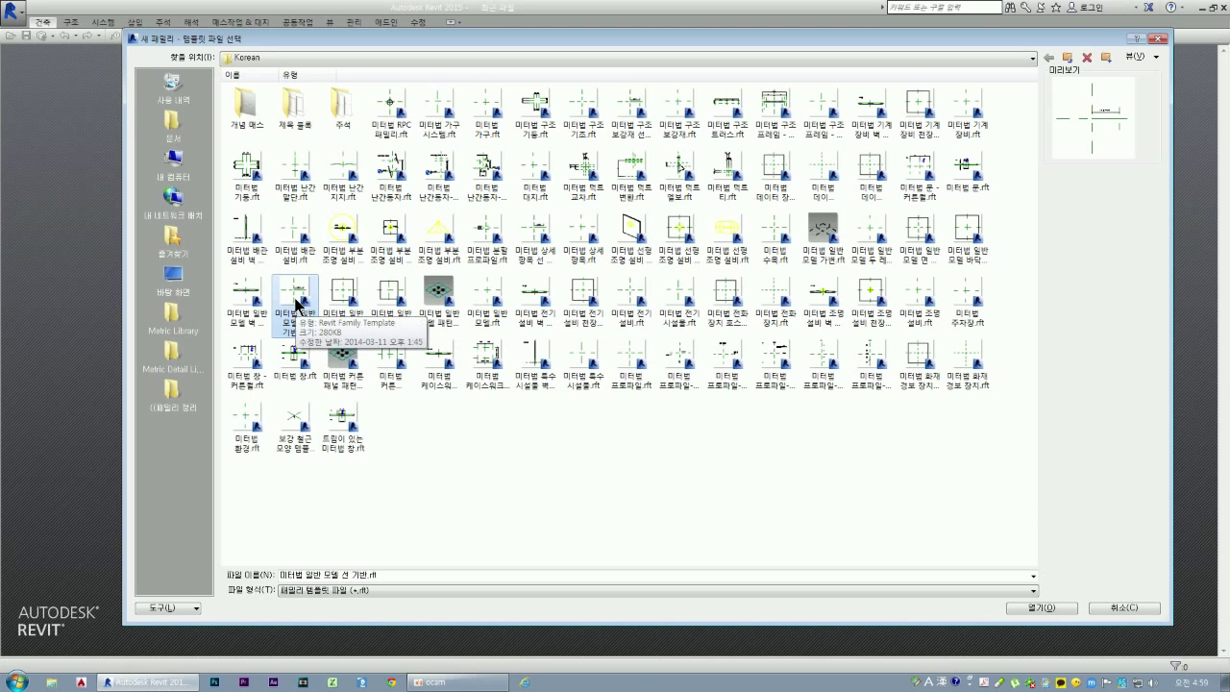
pyautogui.click(258, 303)
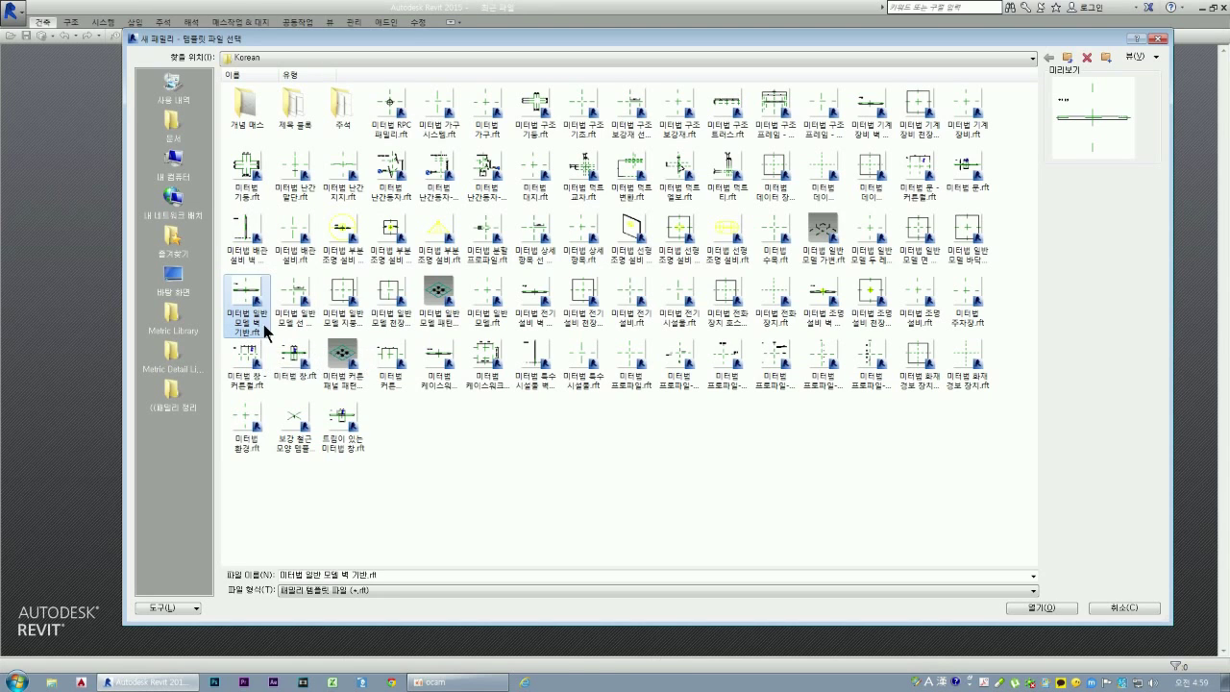
pyautogui.click(968, 251)
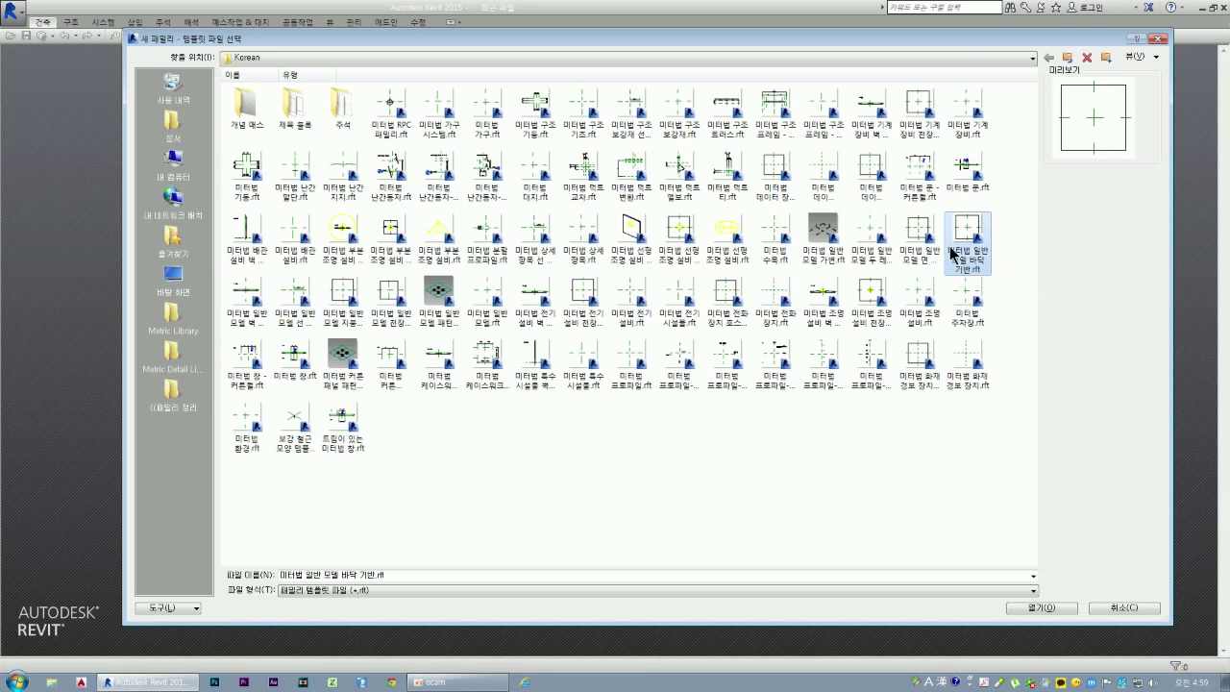
# - Preview the detail item and electrical fixture templates, then cancel back to the start page
pyautogui.click(618, 324)
pyautogui.click(727, 240)
pyautogui.click(631, 240)
pyautogui.click(583, 240)
pyautogui.click(543, 244)
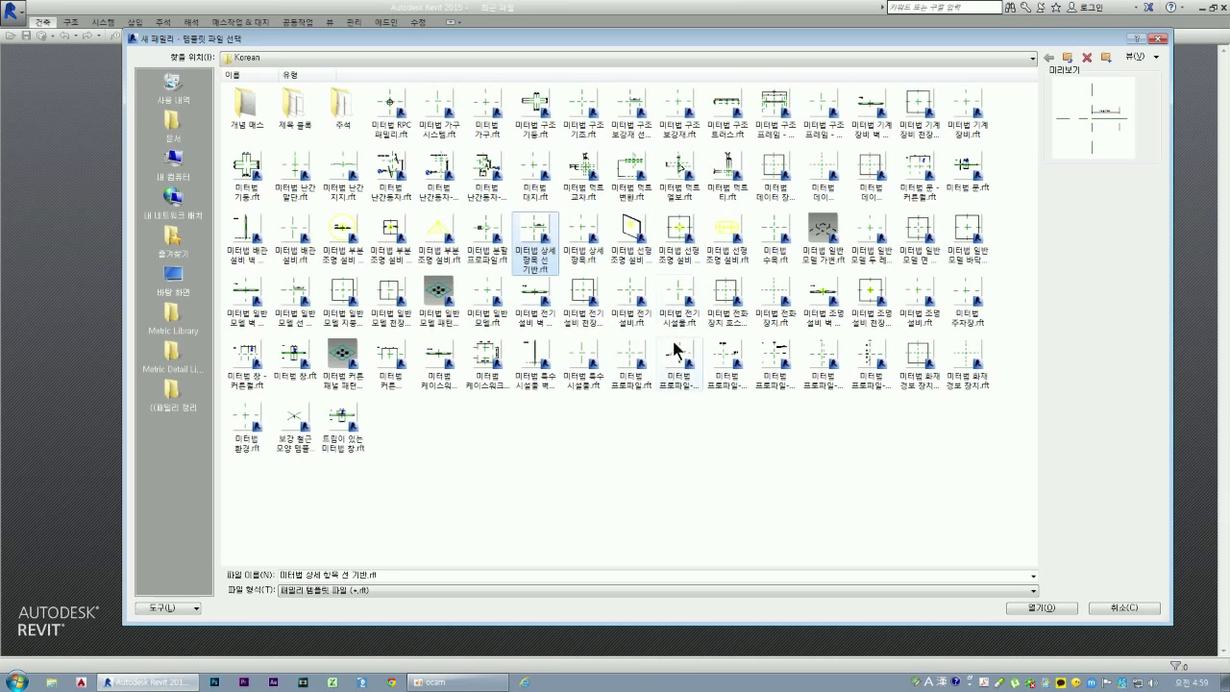
pyautogui.click(635, 310)
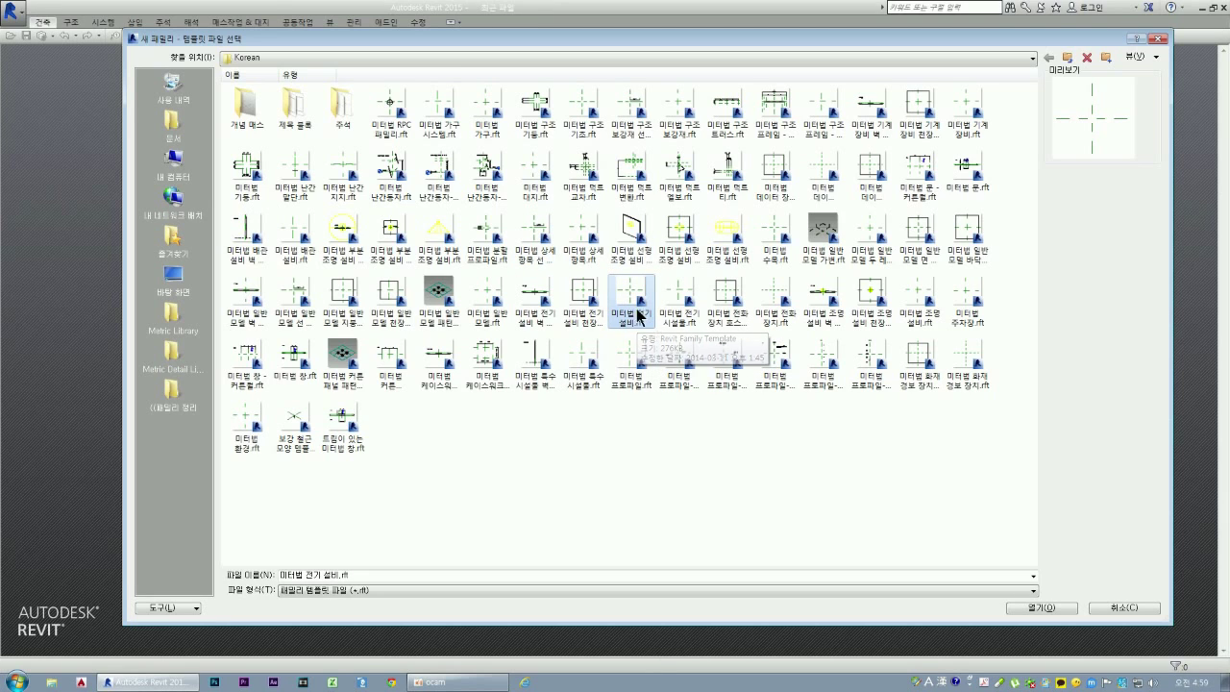
pyautogui.click(588, 306)
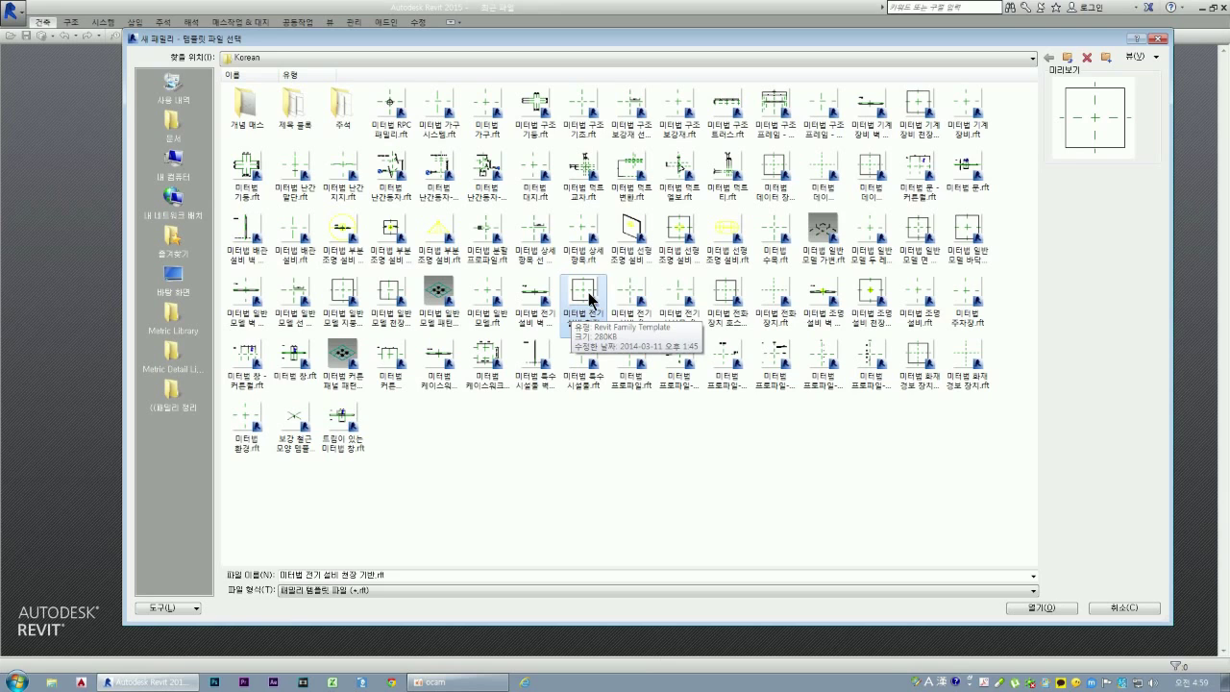
pyautogui.click(533, 305)
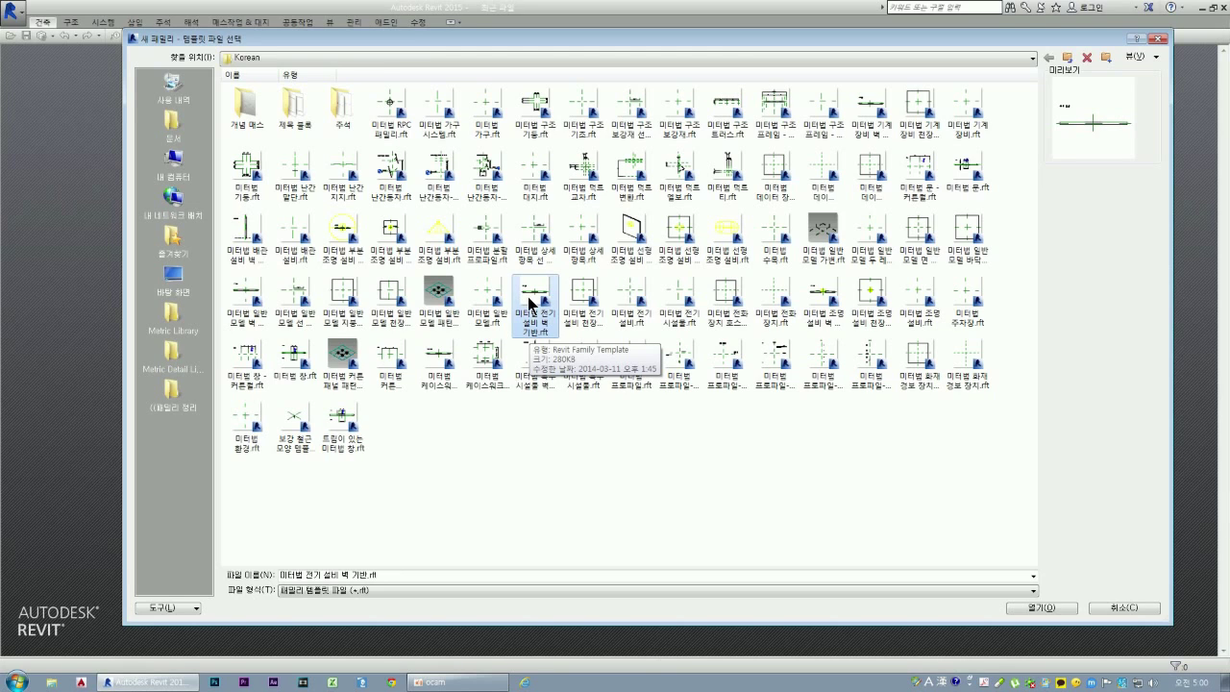
pyautogui.doubleClick(488, 307)
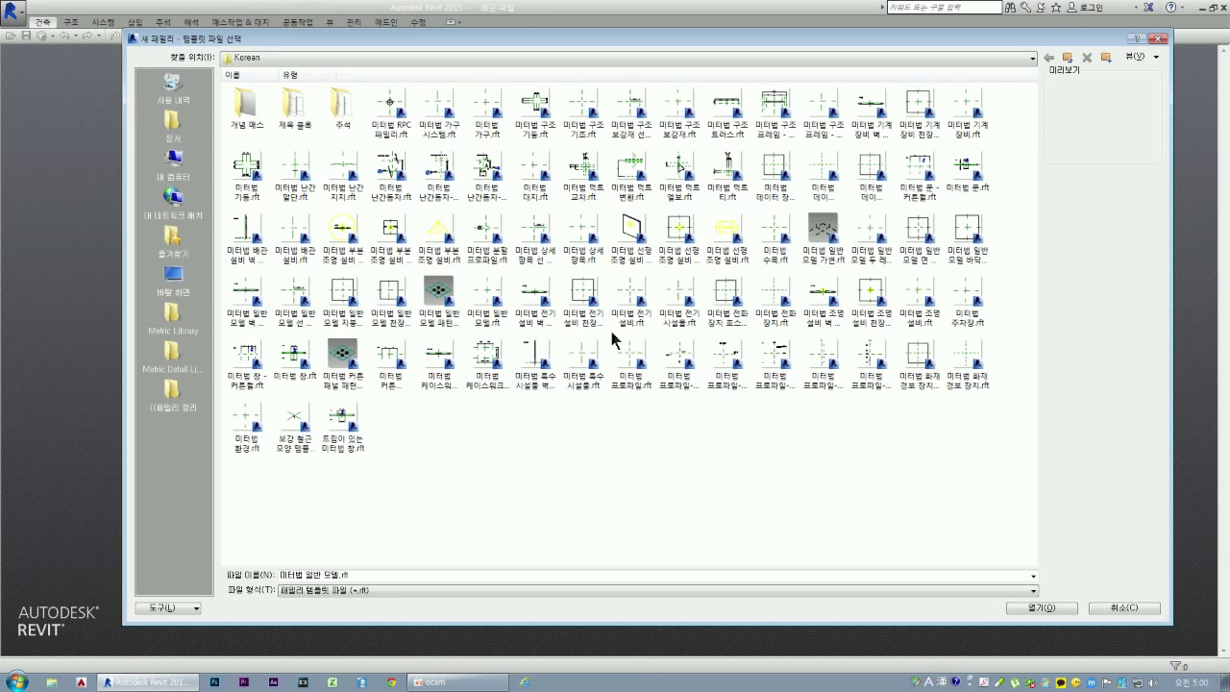
pyautogui.click(1121, 607)
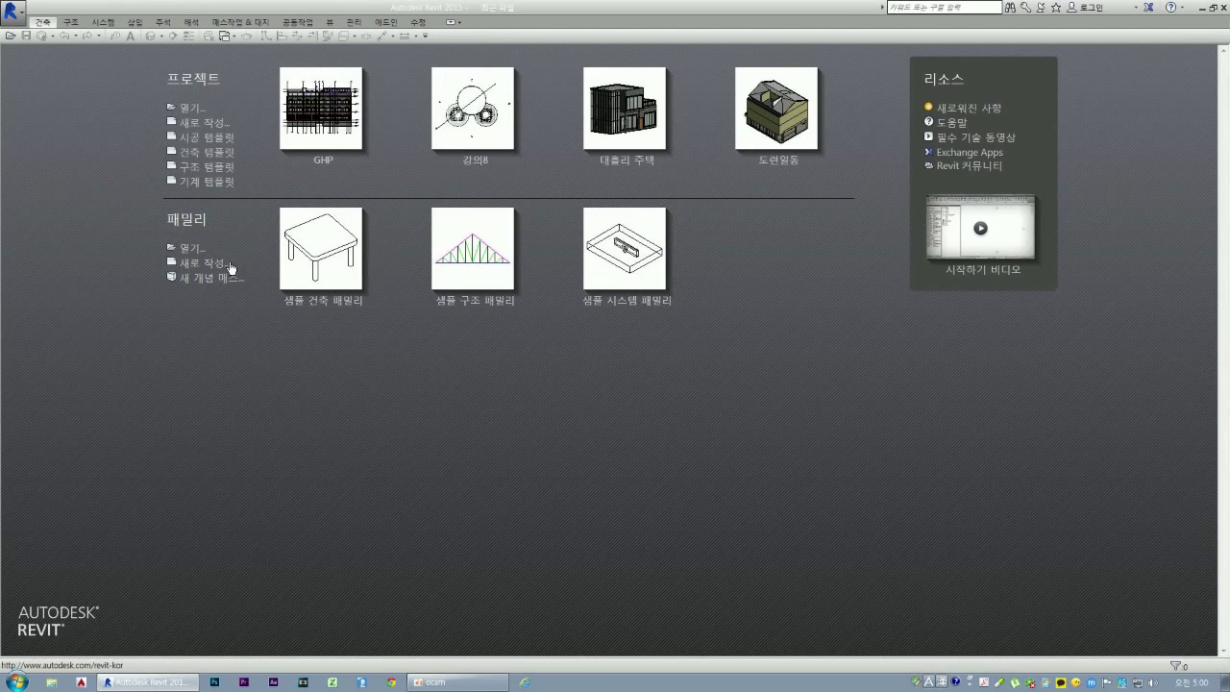
# - Reopen the New Family template file dialog from the start page's Families section
pyautogui.click(206, 263)
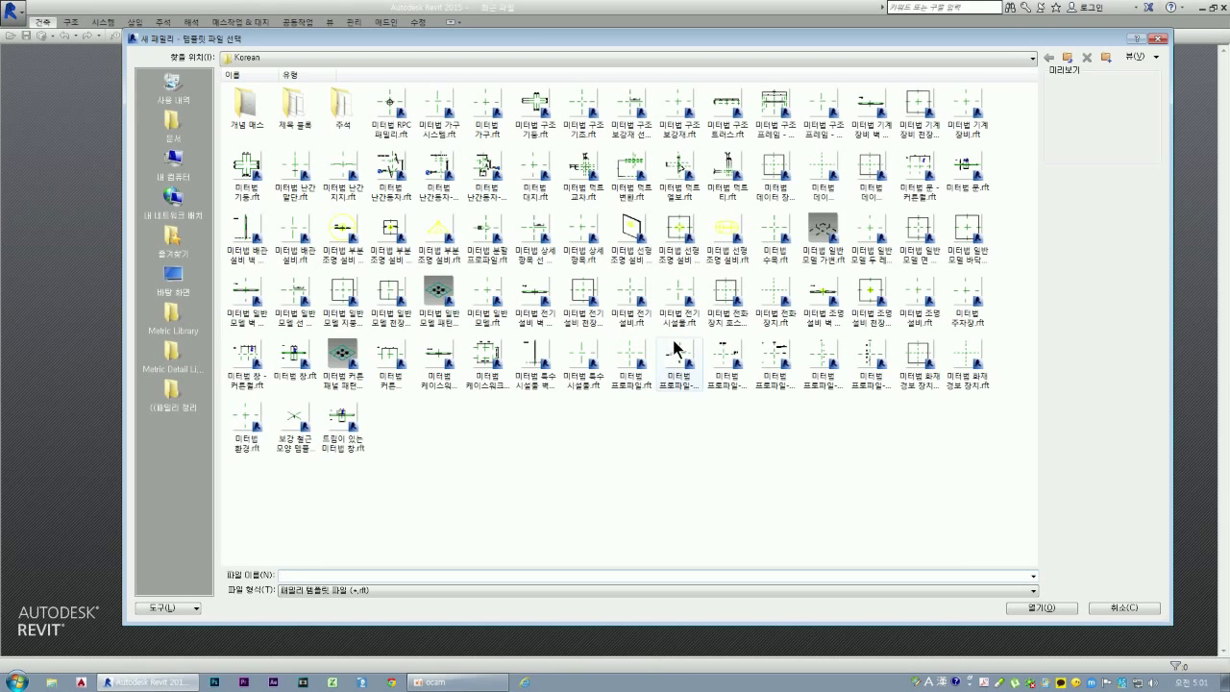
# - Create the new family 패밀리1 from the 미터법 일반 모델.rft template
pyautogui.click(778, 237)
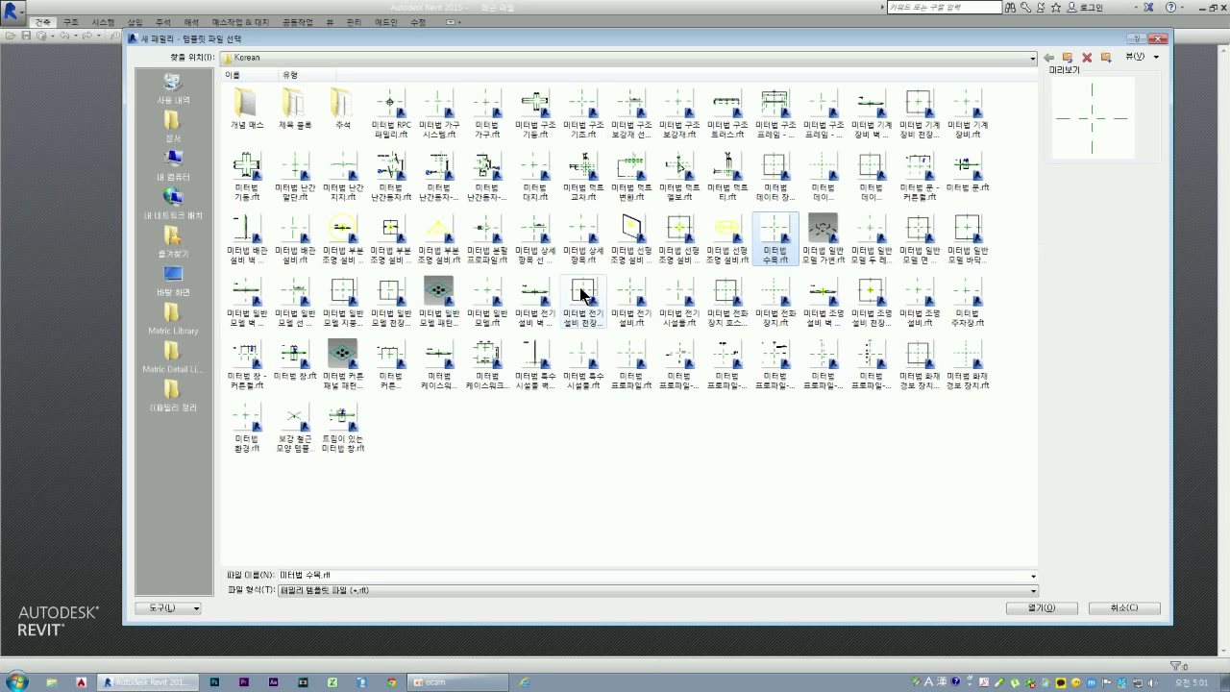
pyautogui.click(534, 297)
pyautogui.click(487, 298)
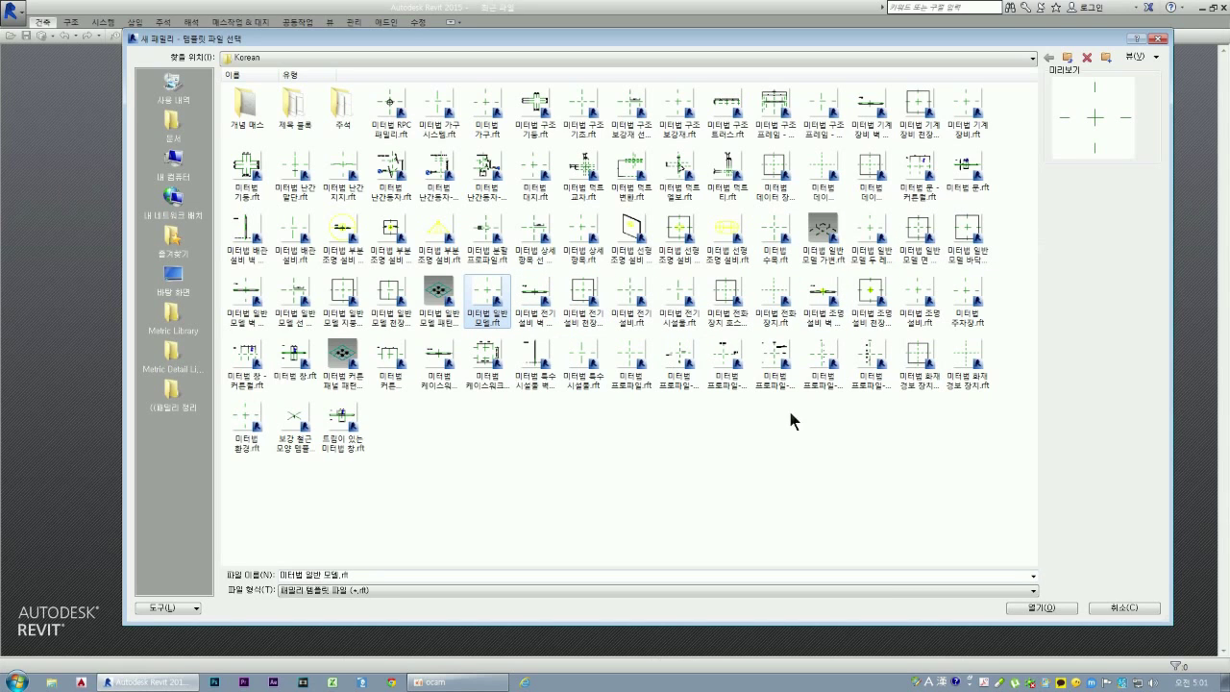
pyautogui.click(1056, 607)
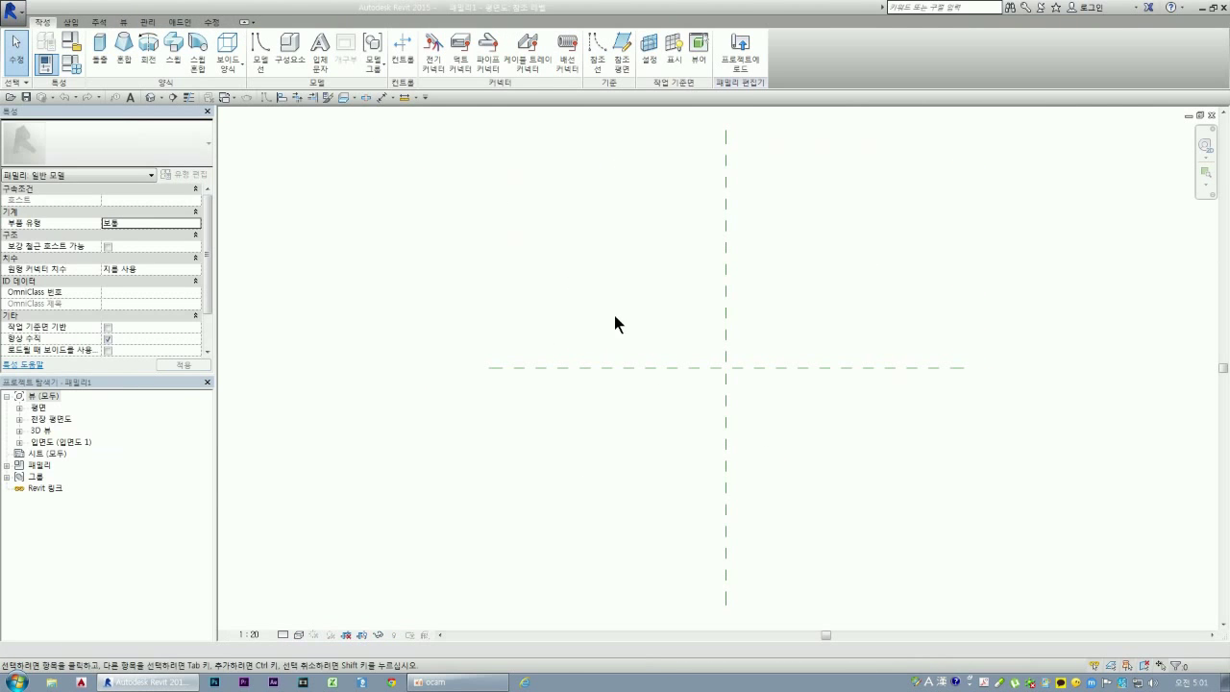
# - Browse the Insert, Annotate, View, Manage and Add-Ins ribbon tabs, ending on Modify
pyautogui.scroll(-2, 489, 365)
pyautogui.click(74, 22)
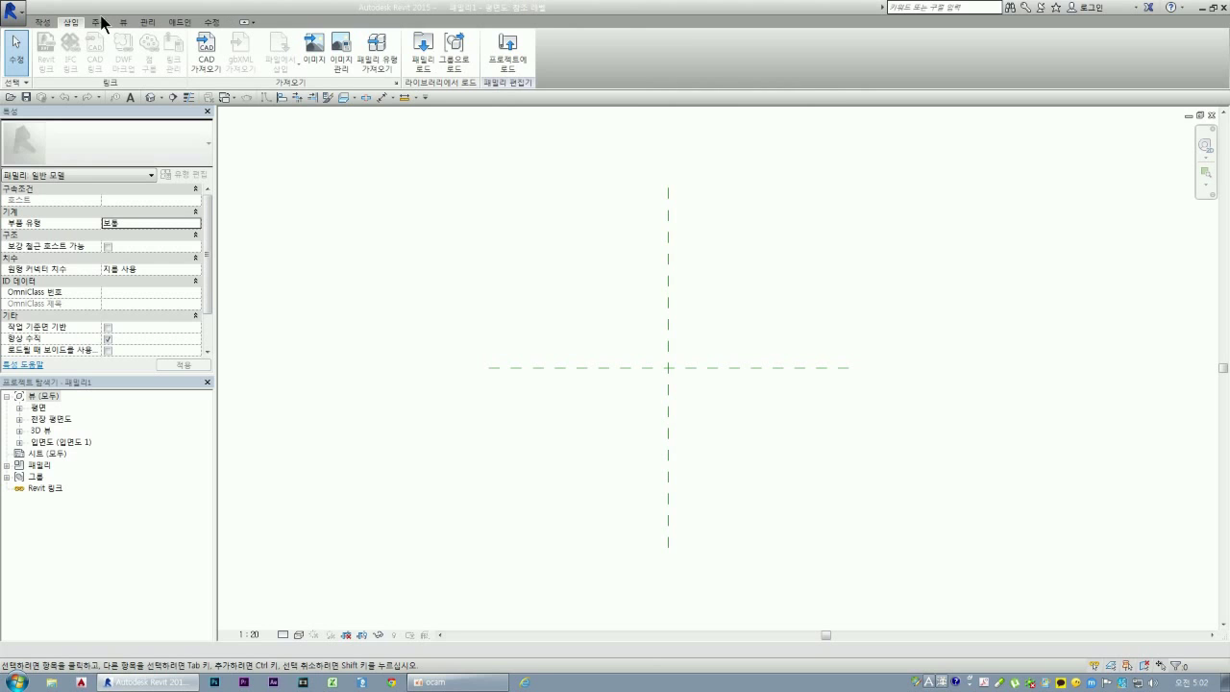
pyautogui.click(99, 21)
pyautogui.click(123, 21)
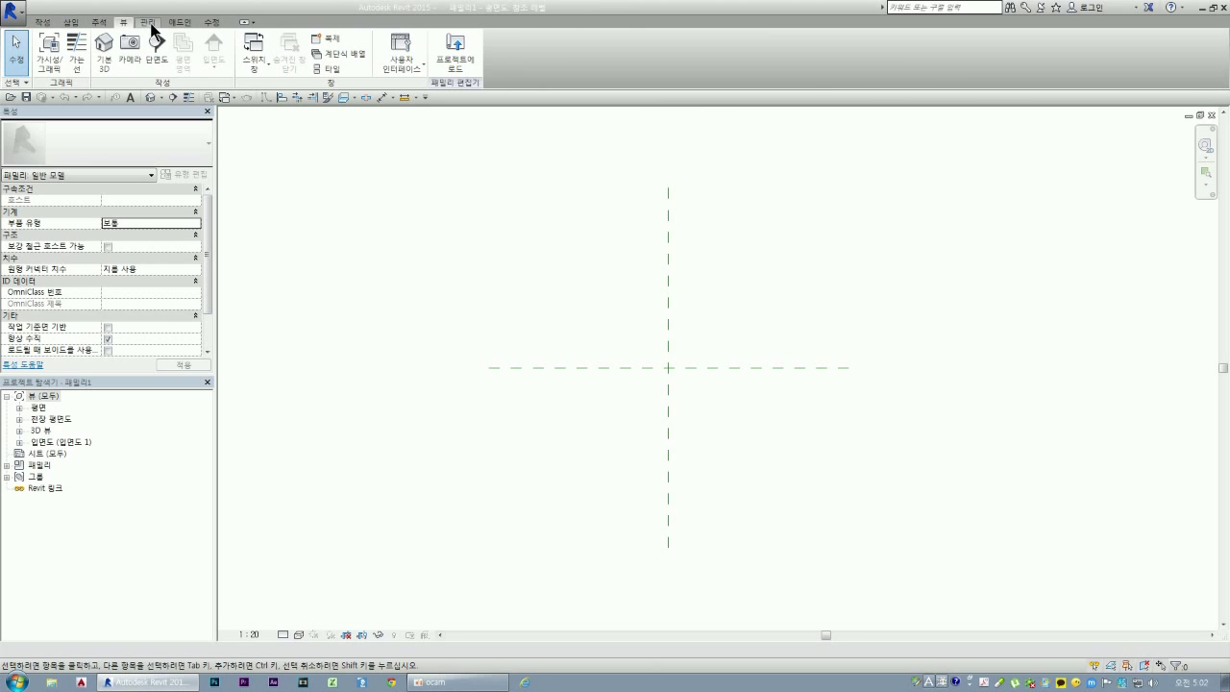
pyautogui.click(152, 22)
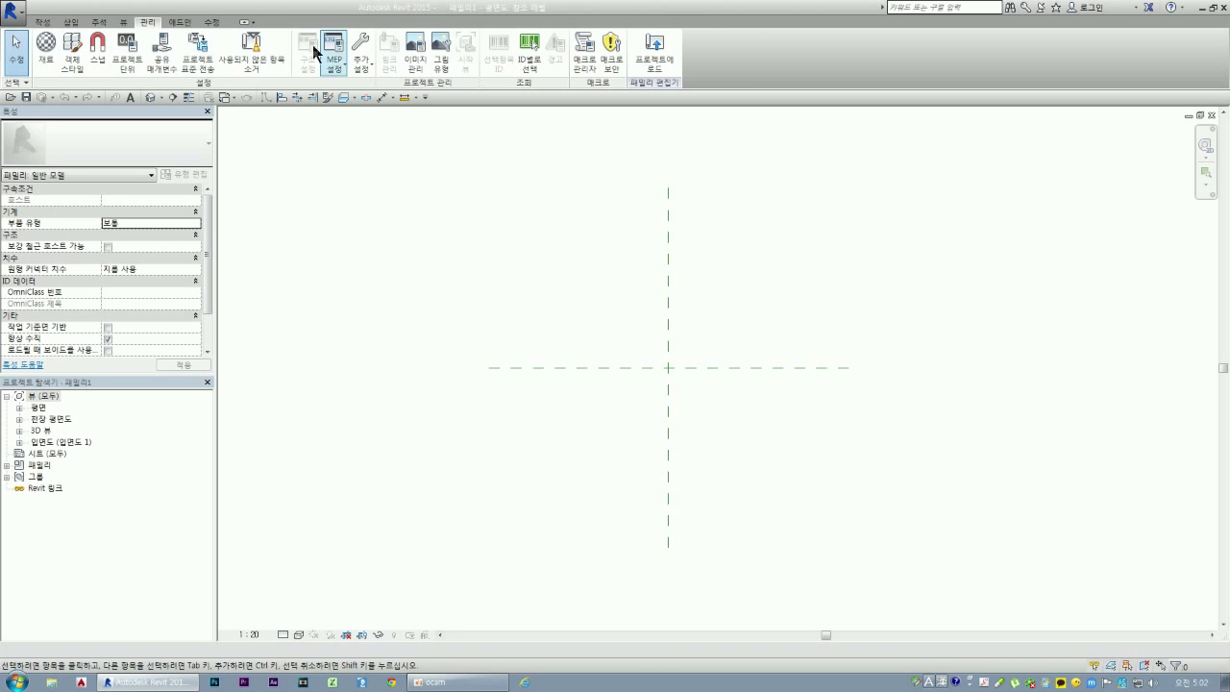
pyautogui.click(182, 23)
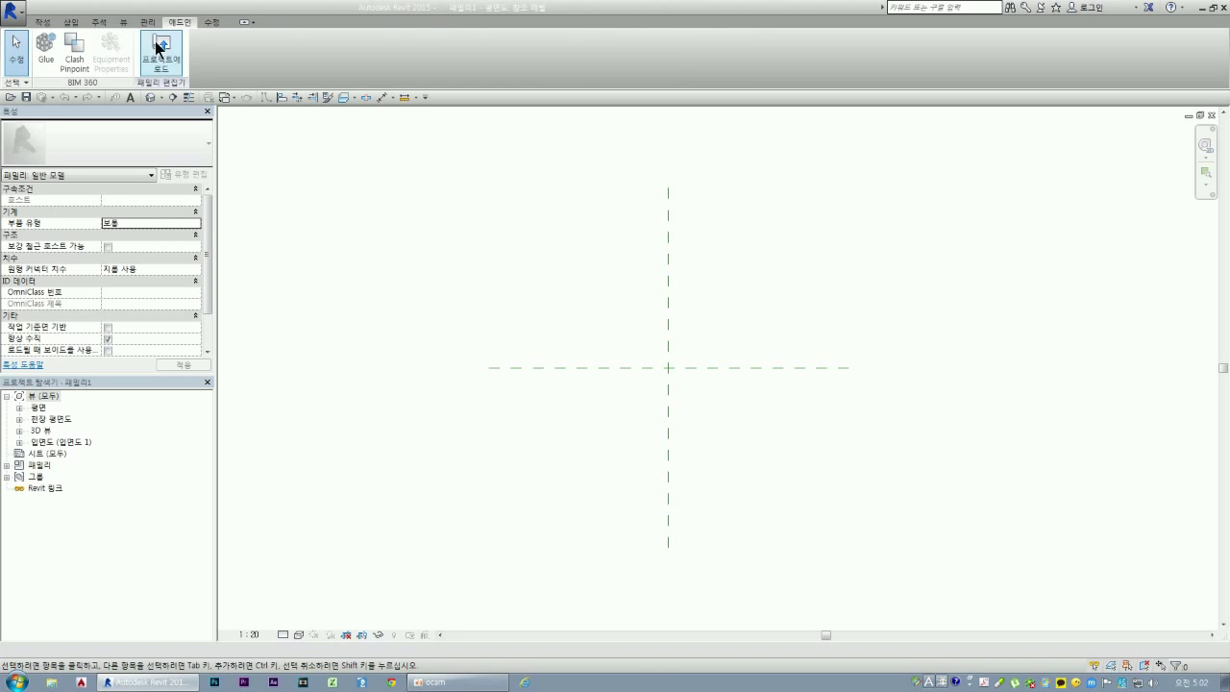
pyautogui.click(213, 22)
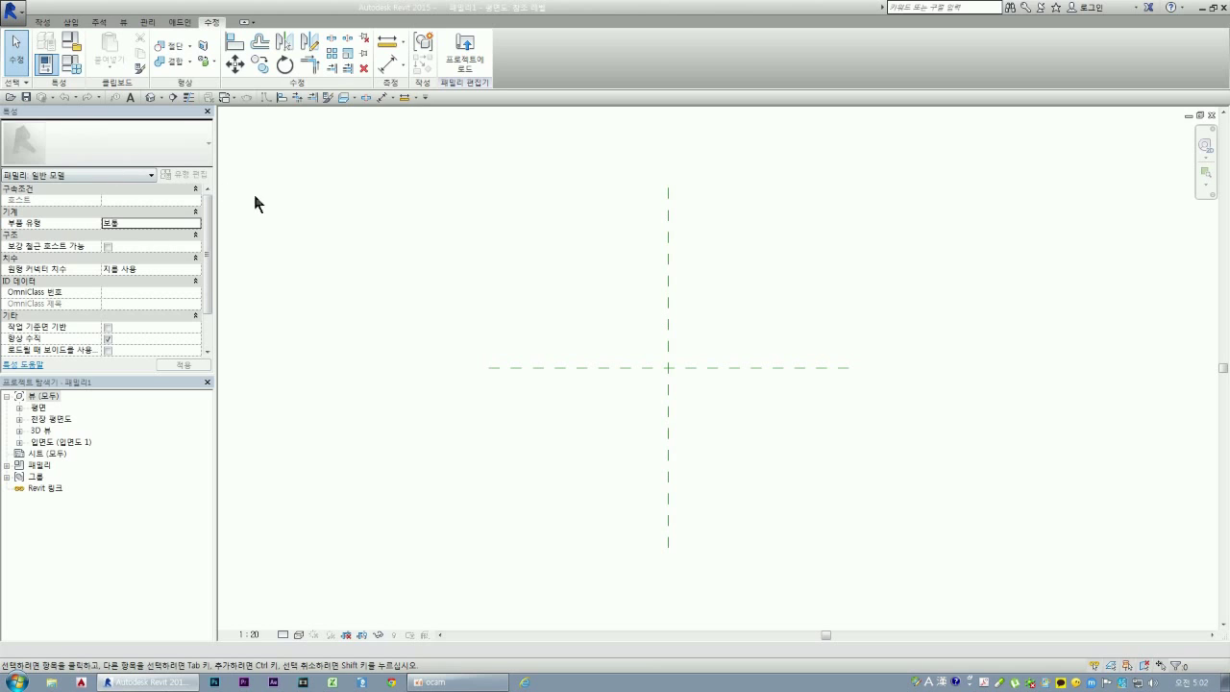
pyautogui.click(74, 47)
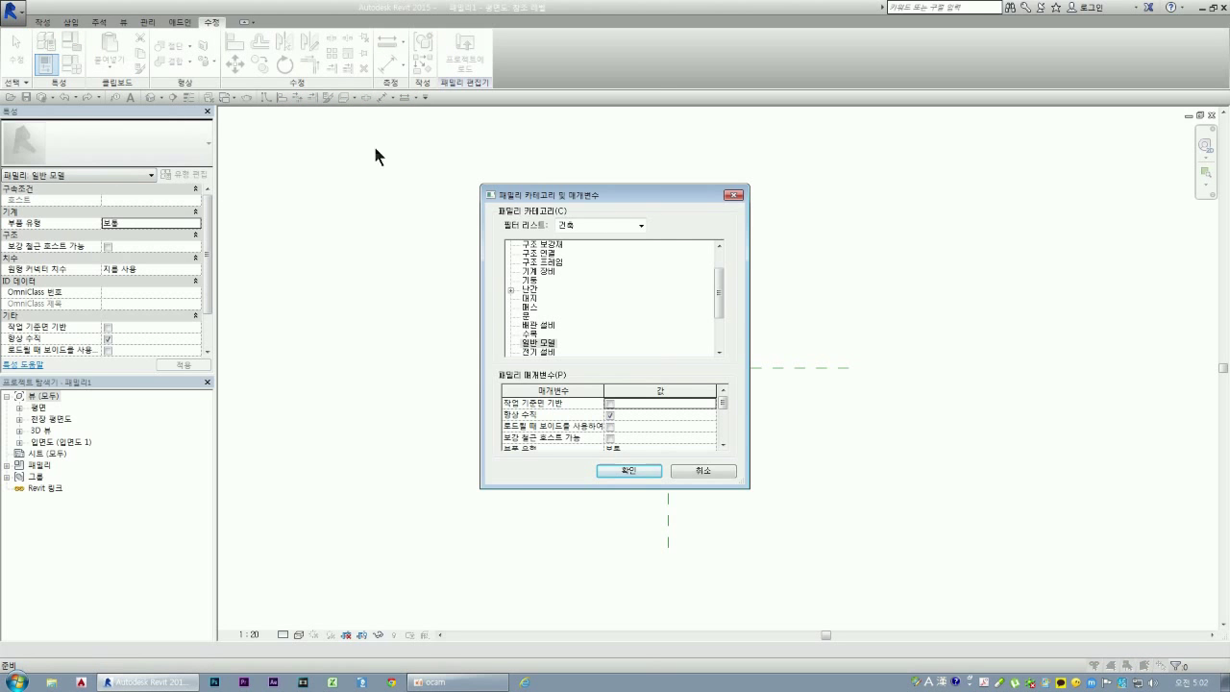
pyautogui.click(733, 195)
pyautogui.click(69, 66)
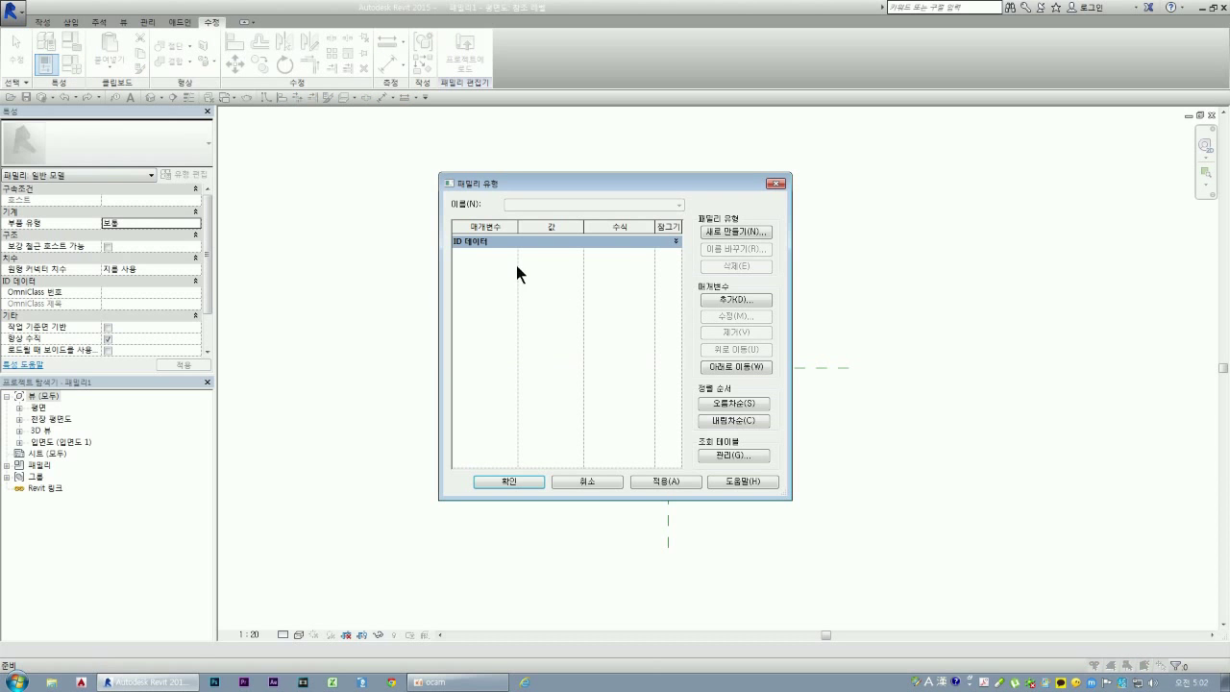
pyautogui.click(778, 184)
pyautogui.click(43, 69)
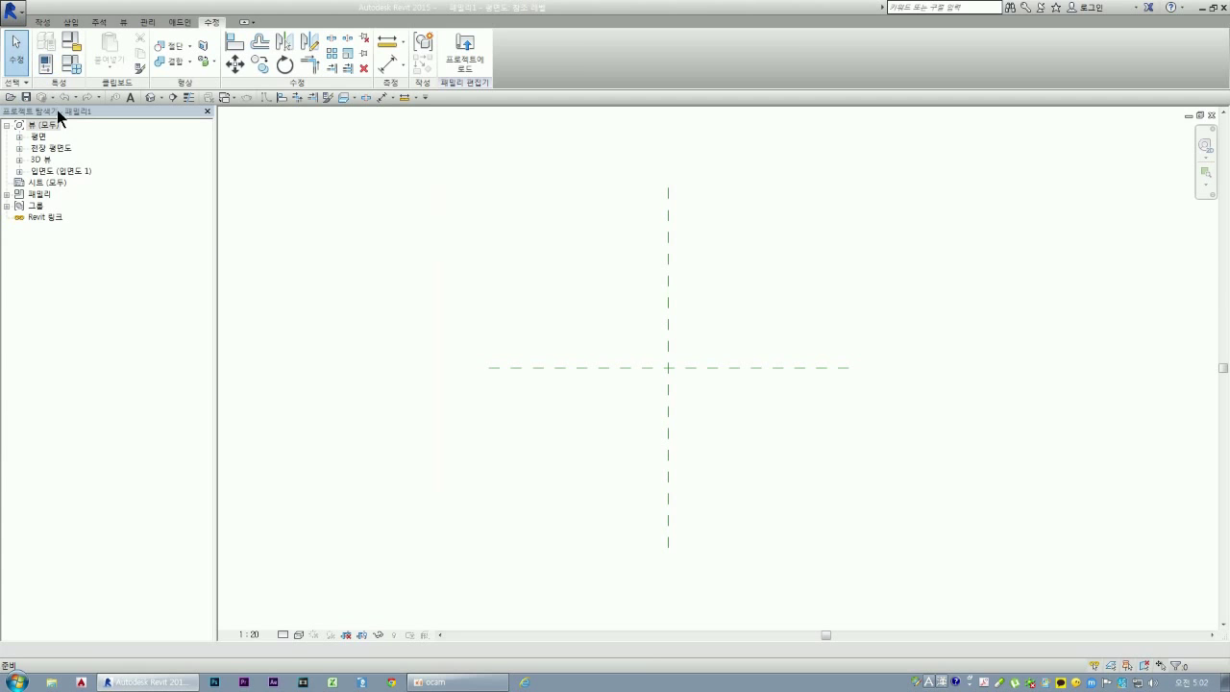
pyautogui.click(45, 65)
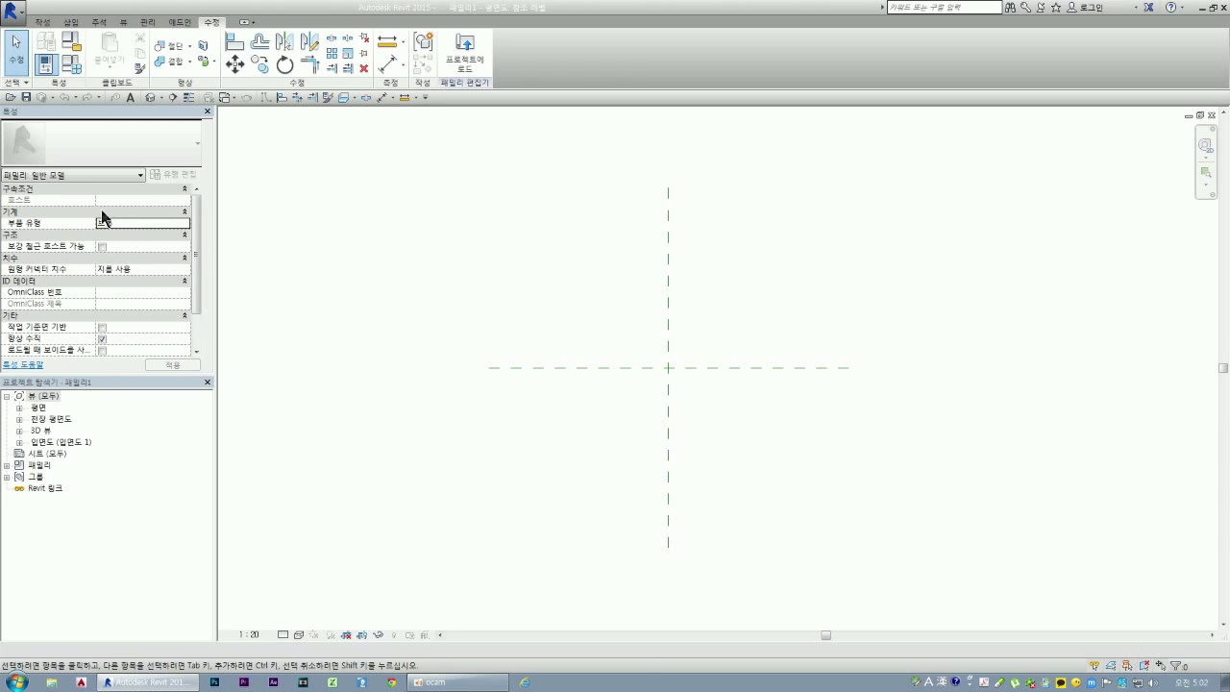
pyautogui.click(42, 24)
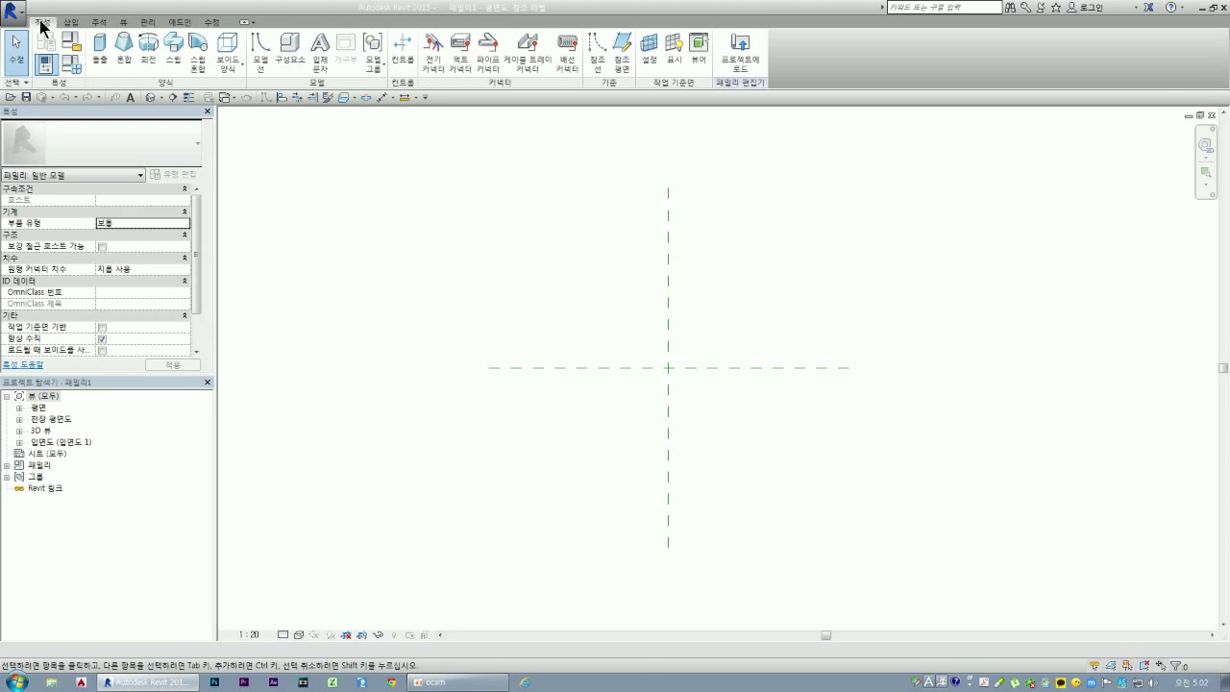
# - Close the Project Browser and switch the application menu between Open and Recent Documents
pyautogui.click(20, 18)
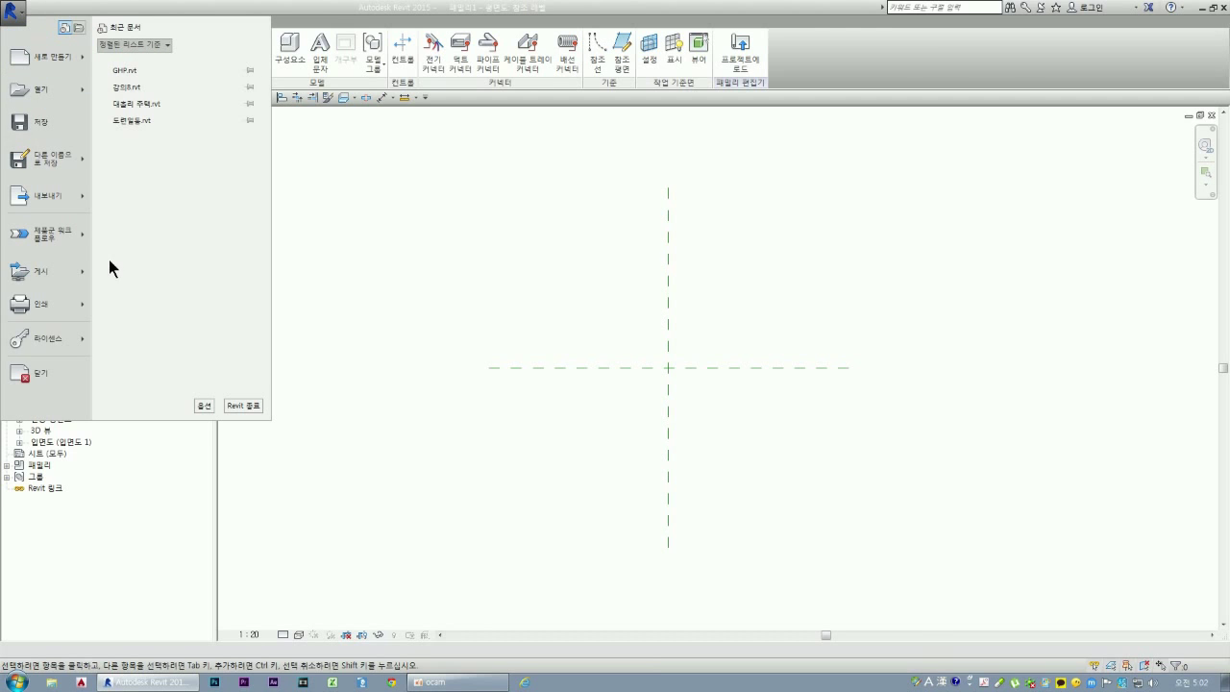
pyautogui.moveTo(44, 338)
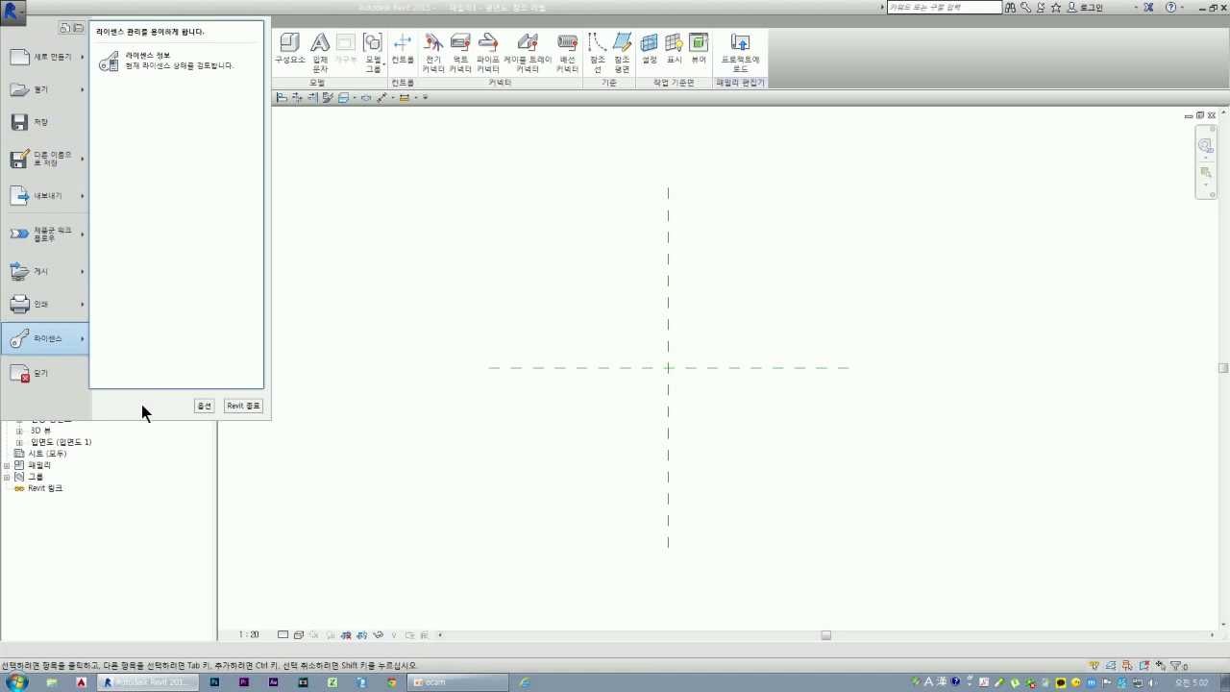
pyautogui.click(363, 478)
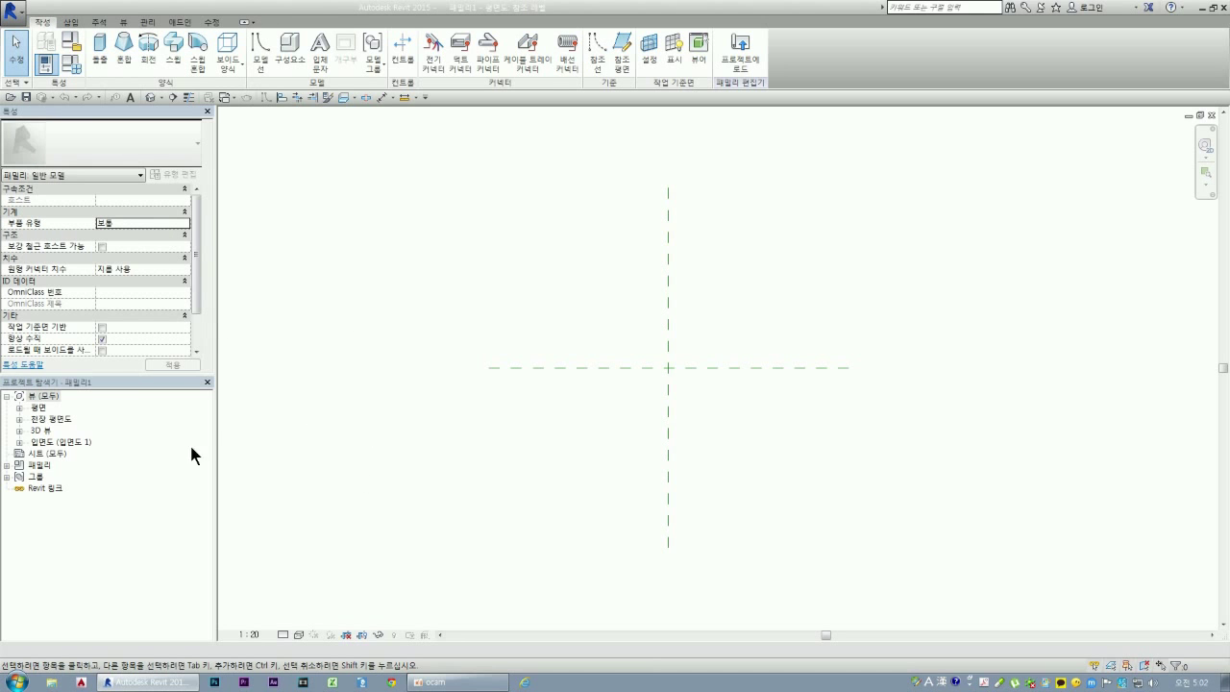
pyautogui.click(208, 382)
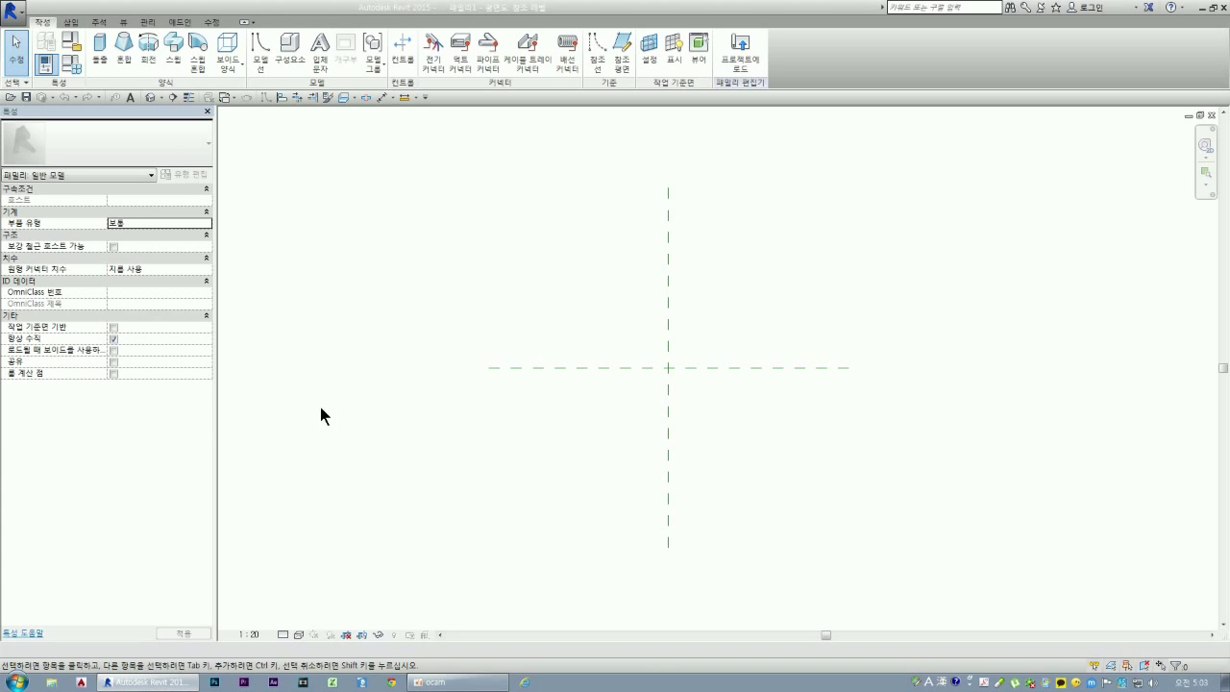
pyautogui.click(17, 14)
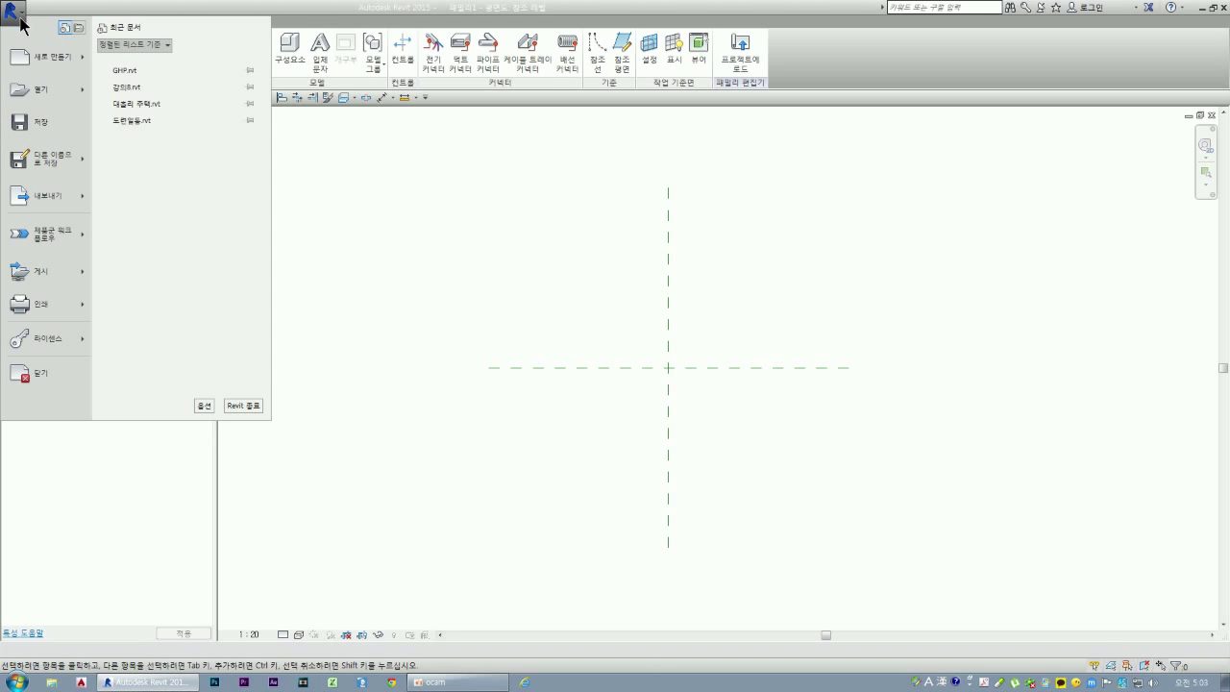
pyautogui.click(81, 28)
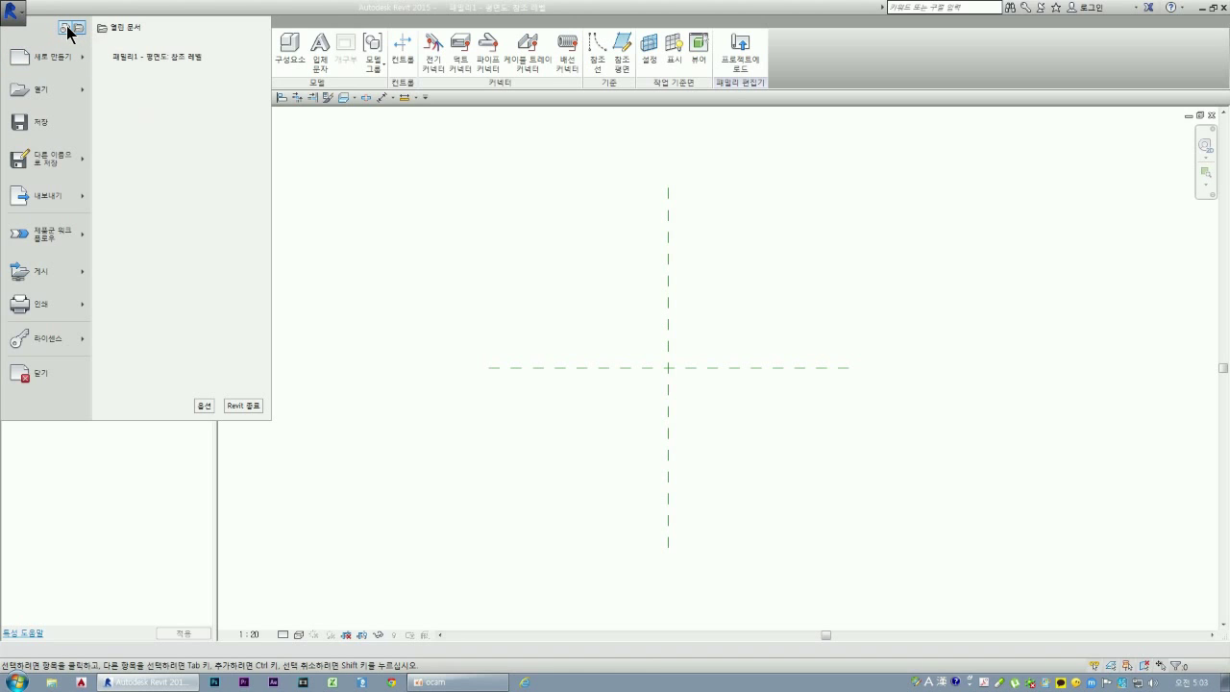
pyautogui.click(64, 27)
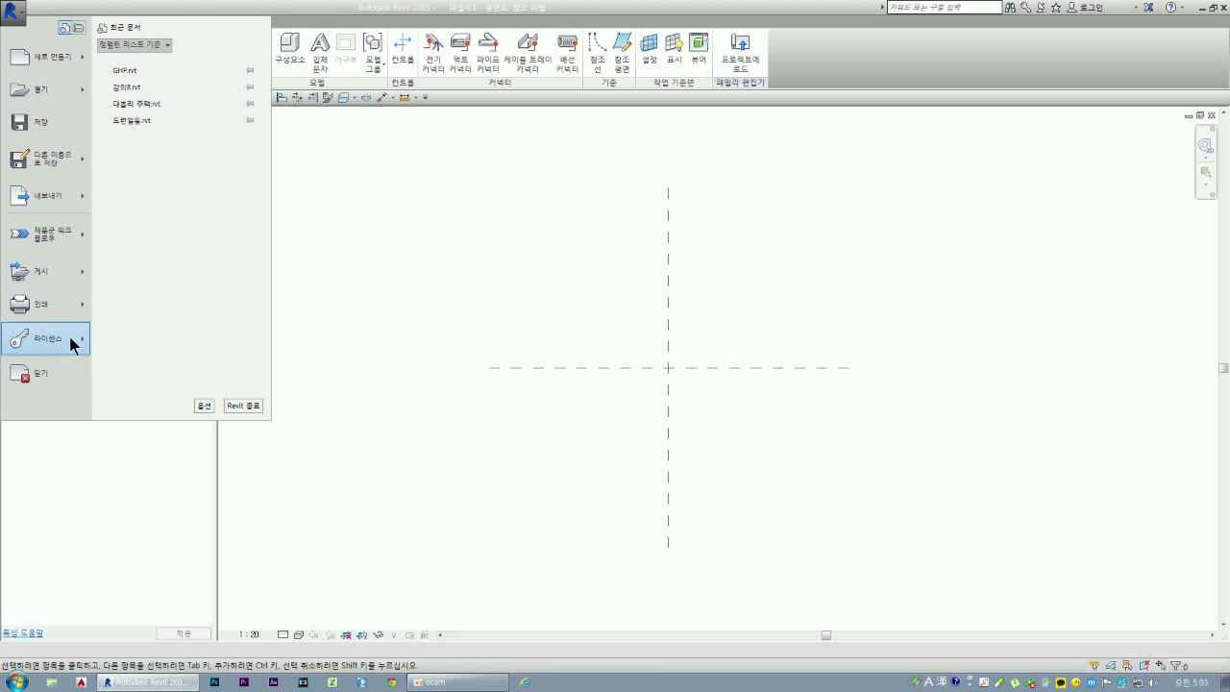
pyautogui.click(204, 407)
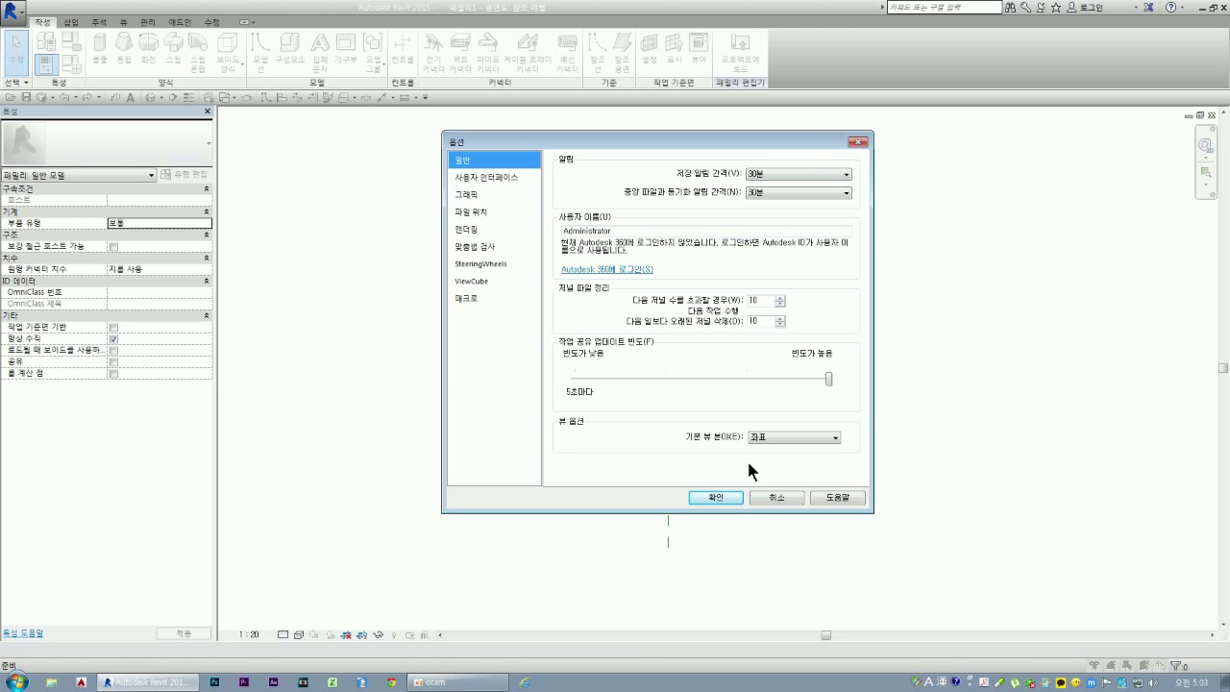
# - Review the User Interface and Graphics options, then open Autodesk's supported hardware page
pyautogui.click(507, 180)
pyautogui.moveTo(849, 206)
pyautogui.mouseDown()
pyautogui.moveTo(845, 219)
pyautogui.moveTo(845, 168)
pyautogui.mouseUp()
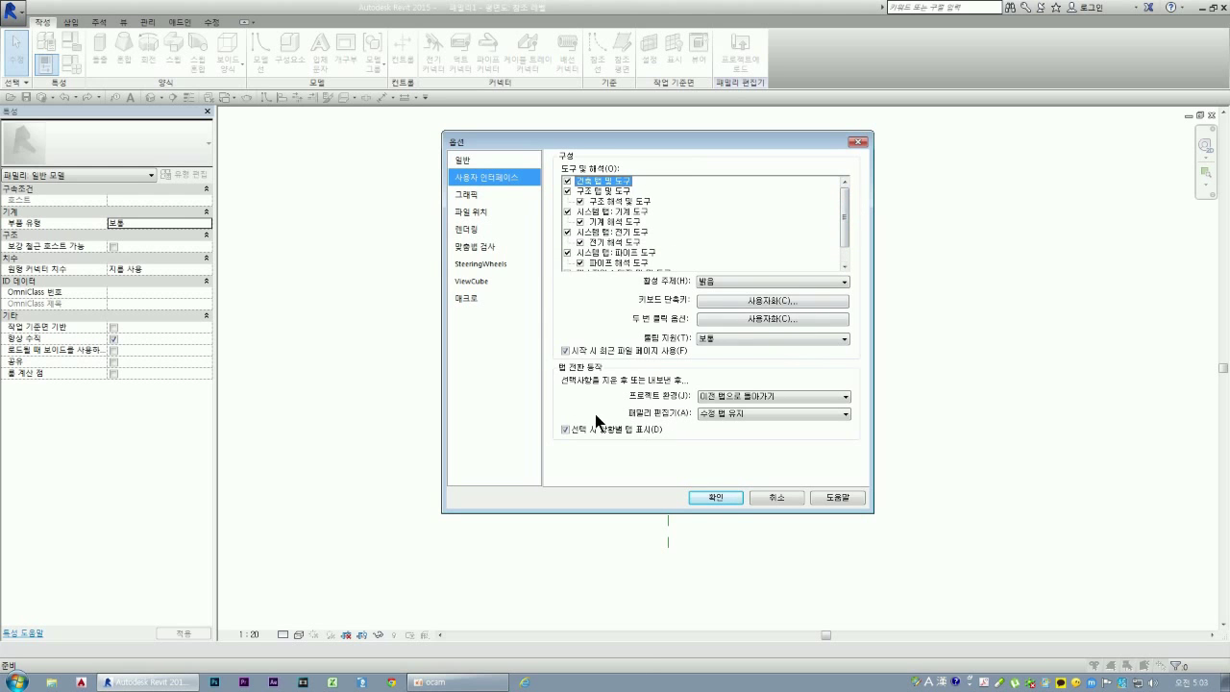
pyautogui.click(468, 194)
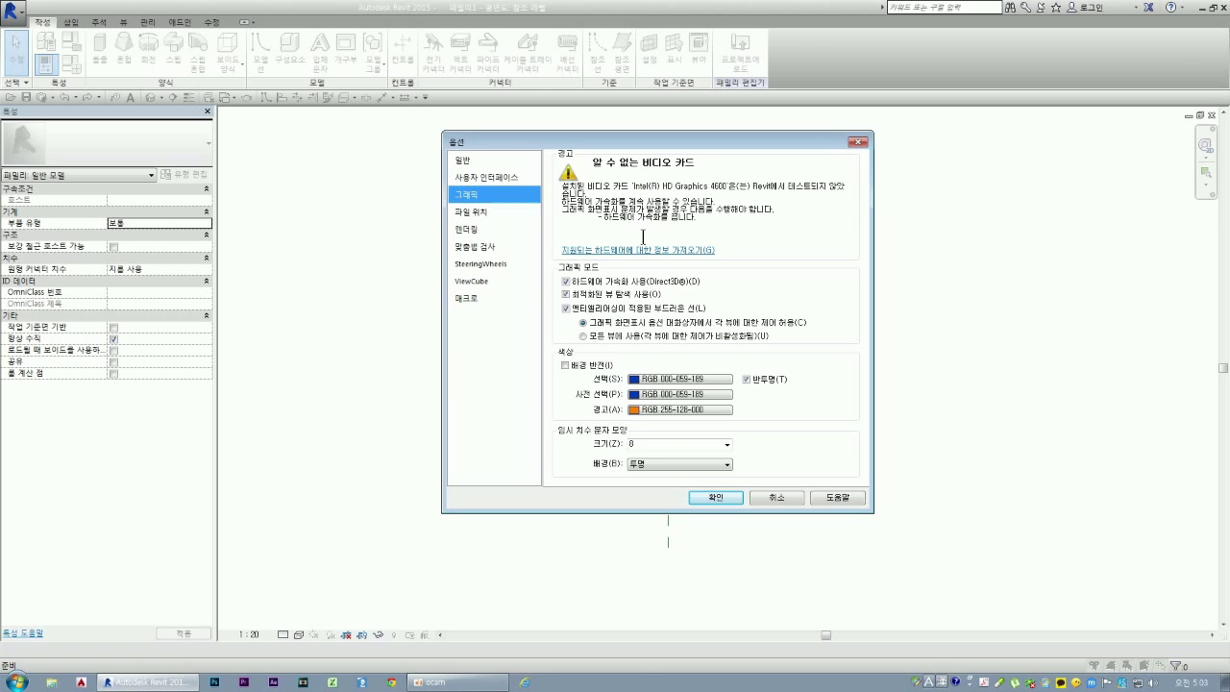
pyautogui.click(629, 252)
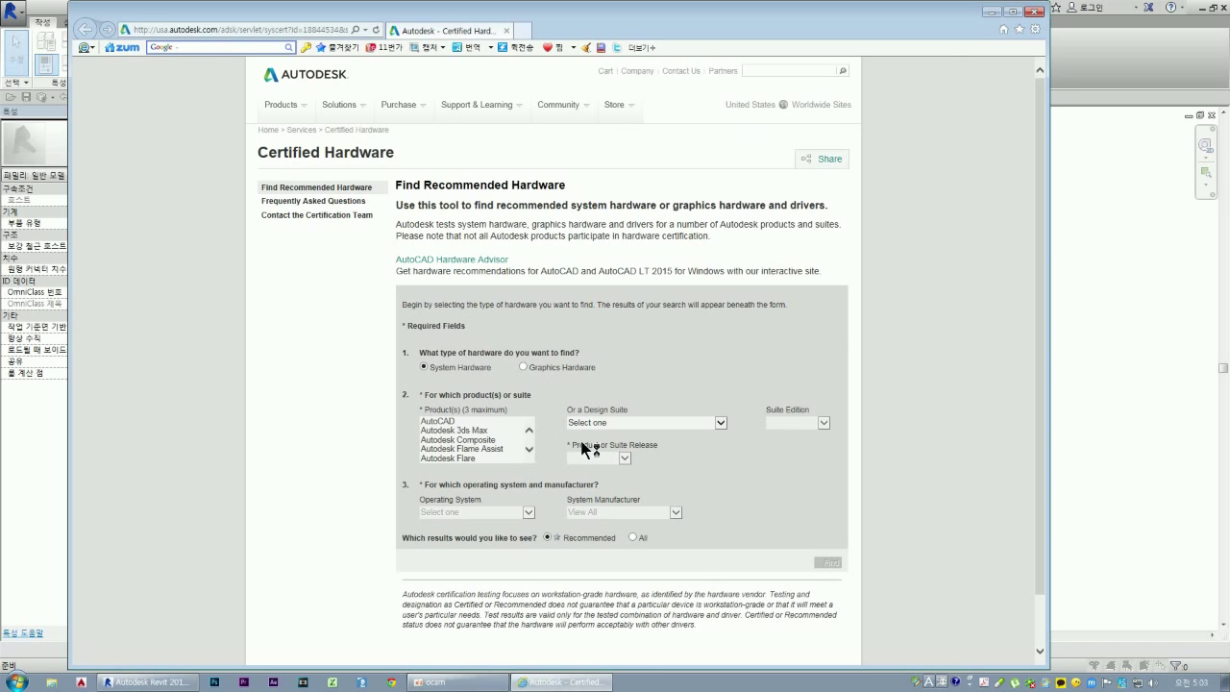
# - Scroll through Autodesk's Certified Hardware page in Internet Explorer, then close the browser
pyautogui.scroll(-1, 557, 404)
pyautogui.scroll(1, 557, 408)
pyautogui.click(835, 107)
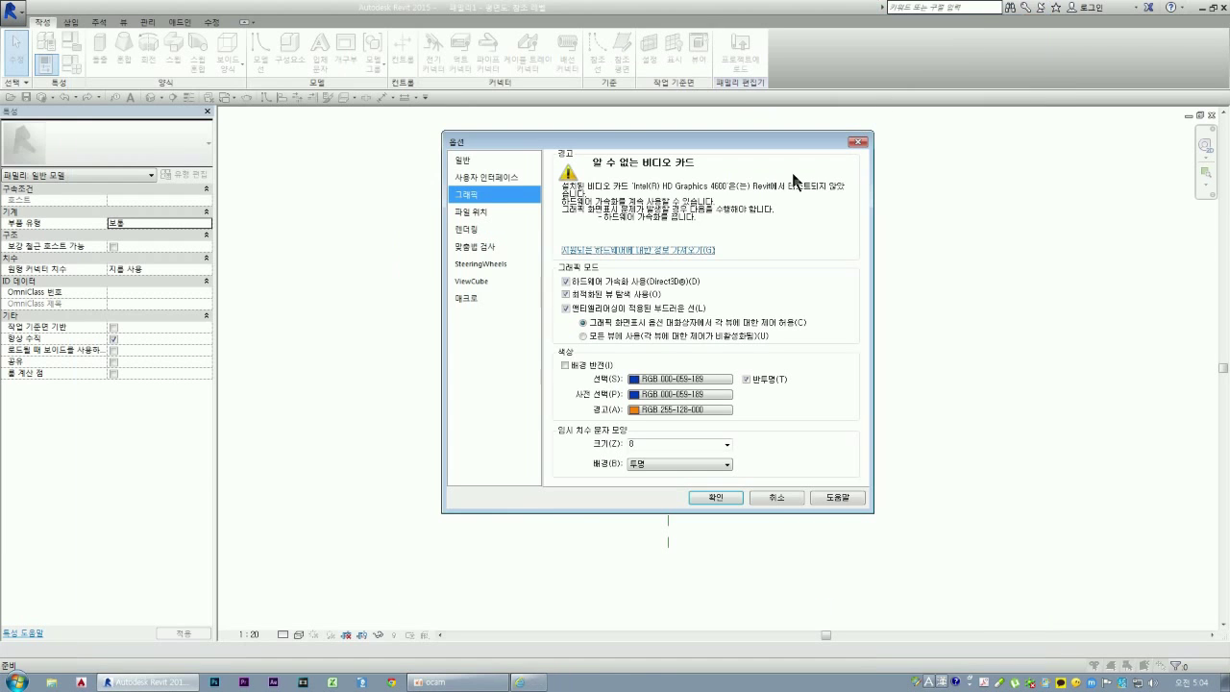
pyautogui.click(1033, 11)
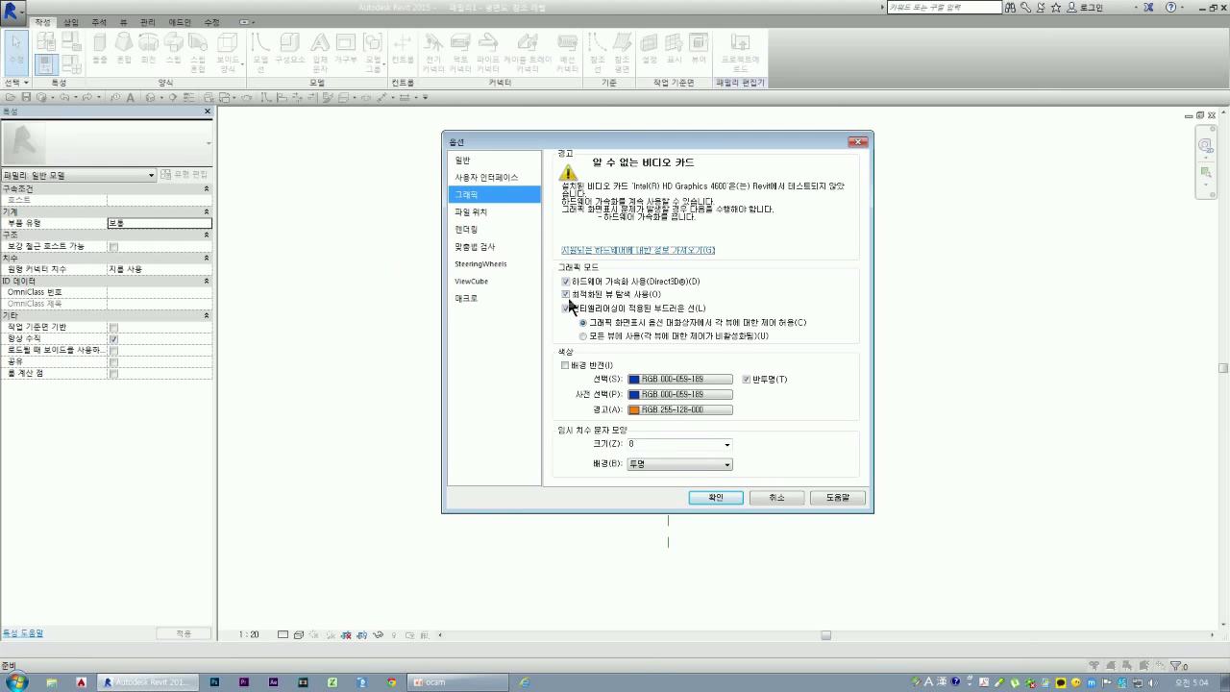
# - Browse the File Locations, Rendering, Spelling, SteeringWheels, ViewCube and Macros option pages
pyautogui.click(488, 211)
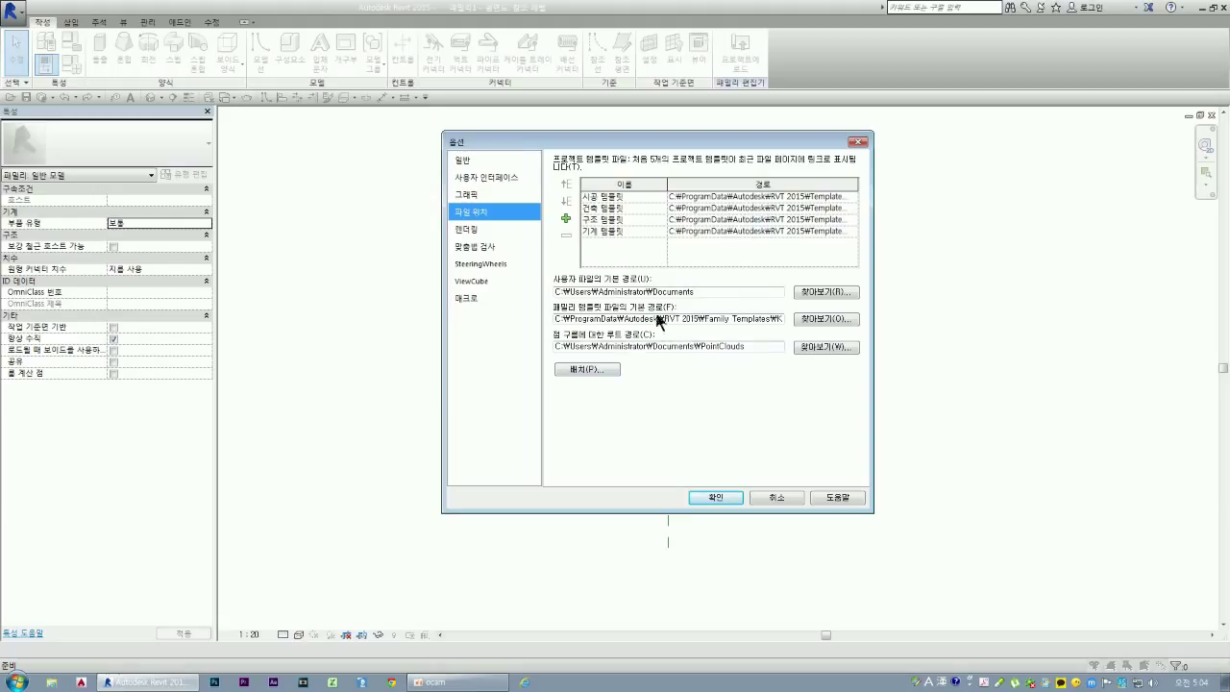
pyautogui.click(470, 231)
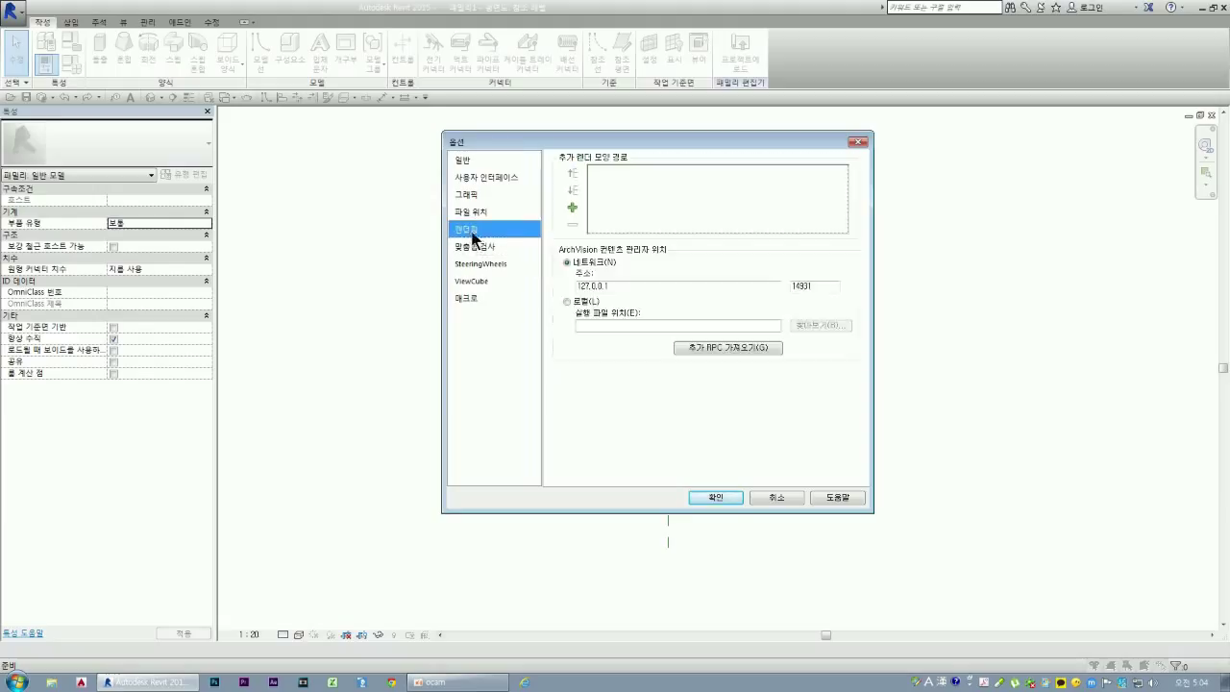
pyautogui.click(461, 247)
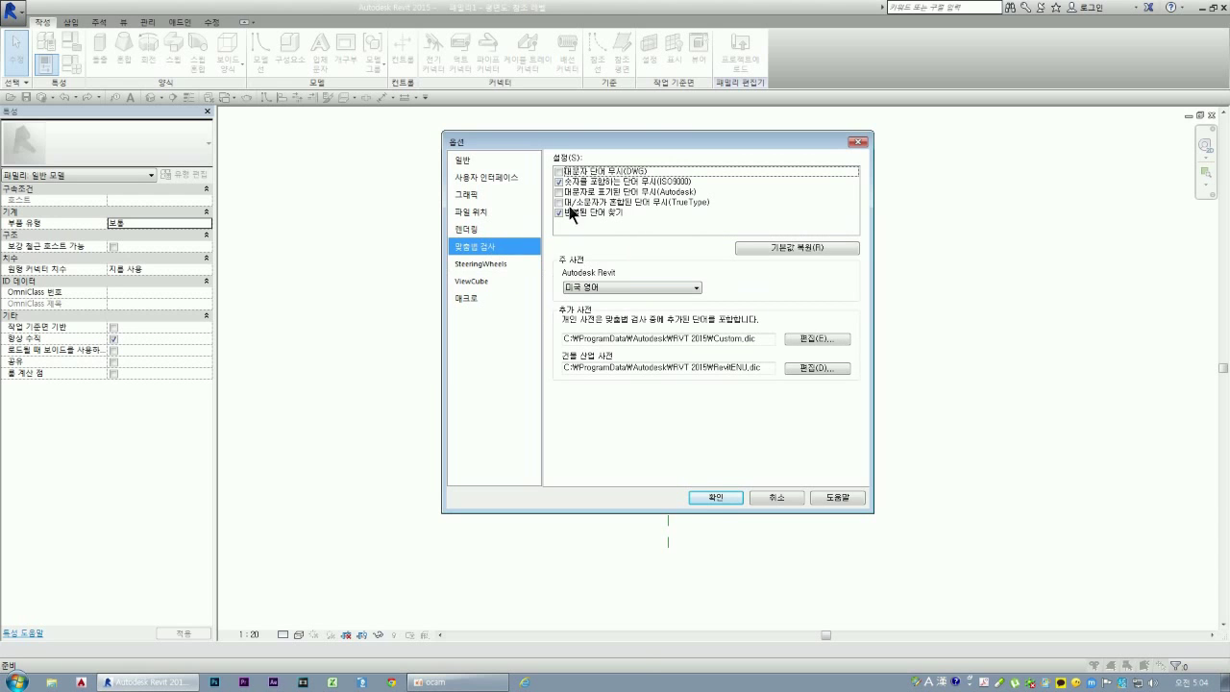
pyautogui.click(497, 264)
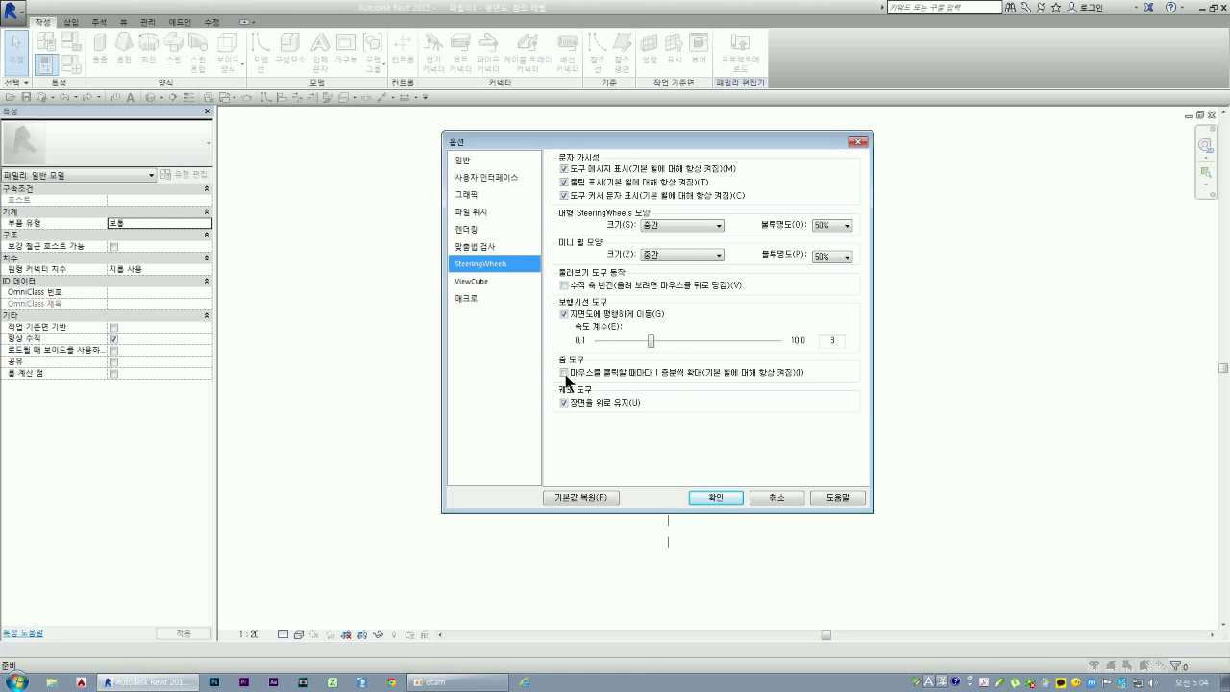
pyautogui.click(475, 280)
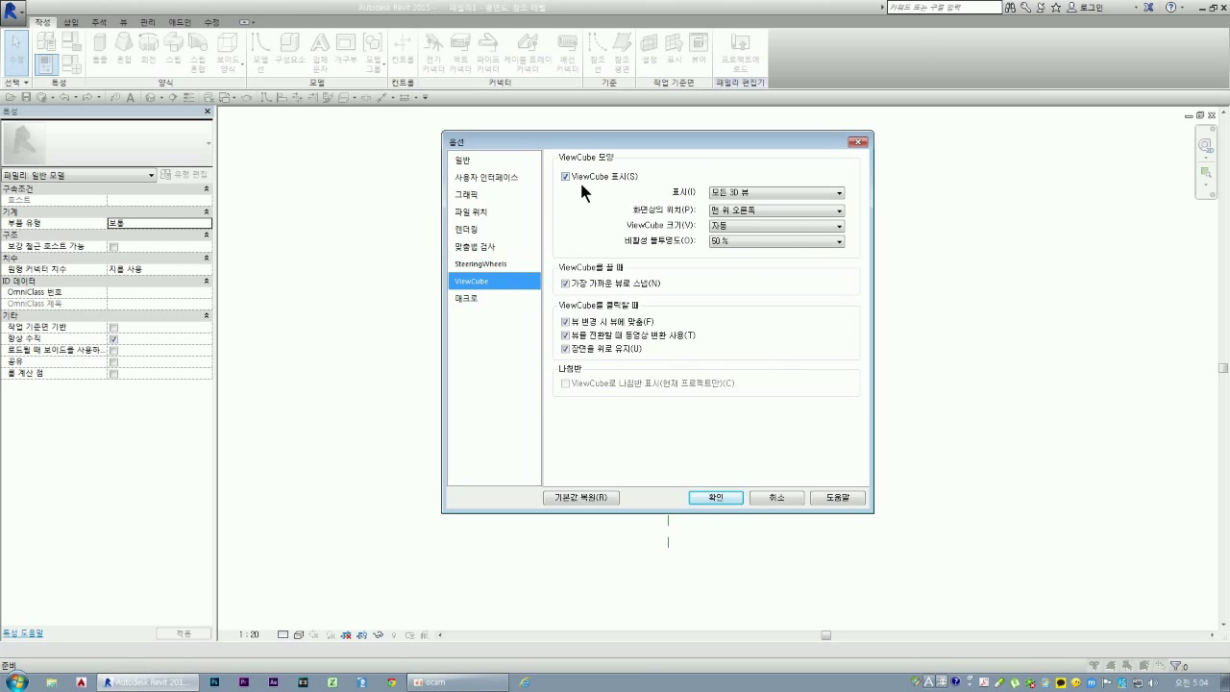
pyautogui.click(470, 300)
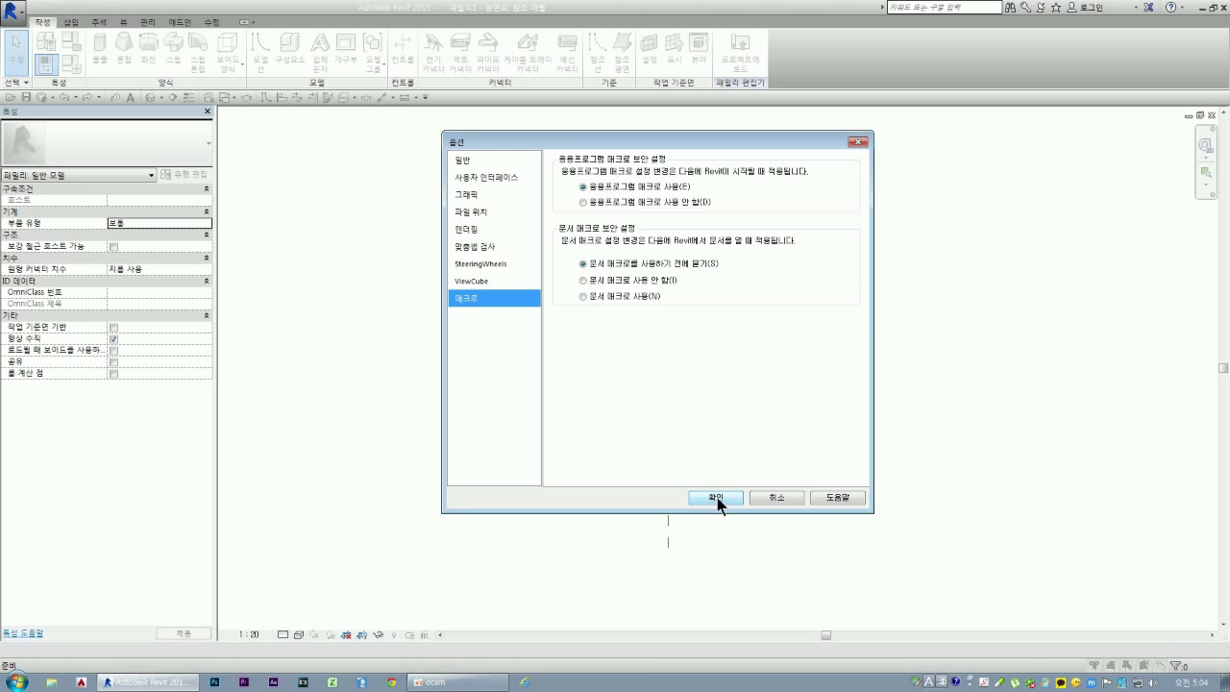
# - Revisit earlier pages, then bring up the Keyboard Shortcuts list from User Interface settings
pyautogui.click(477, 281)
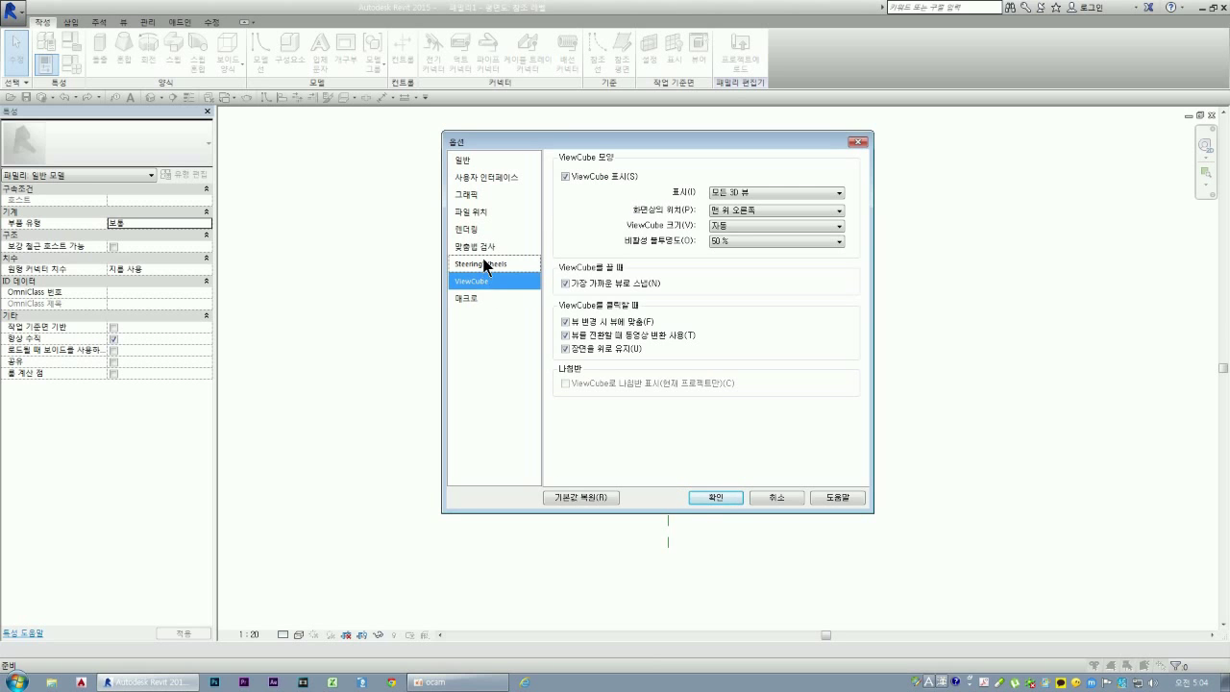
pyautogui.click(484, 261)
pyautogui.click(482, 247)
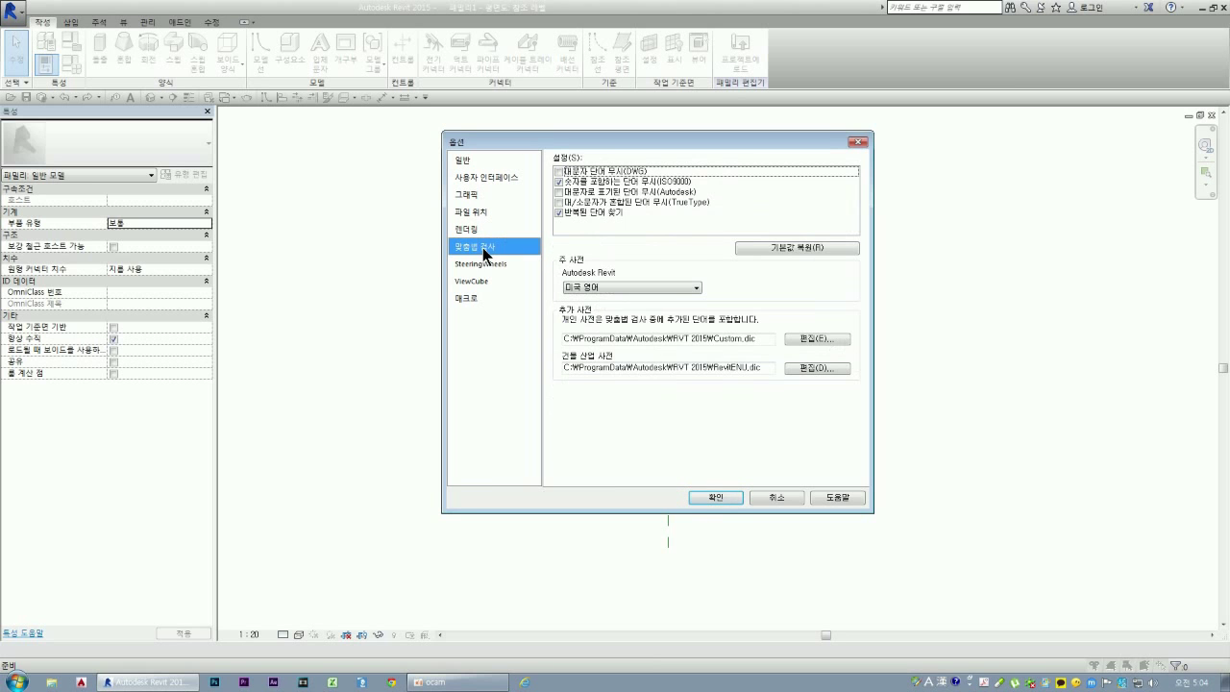
pyautogui.click(464, 162)
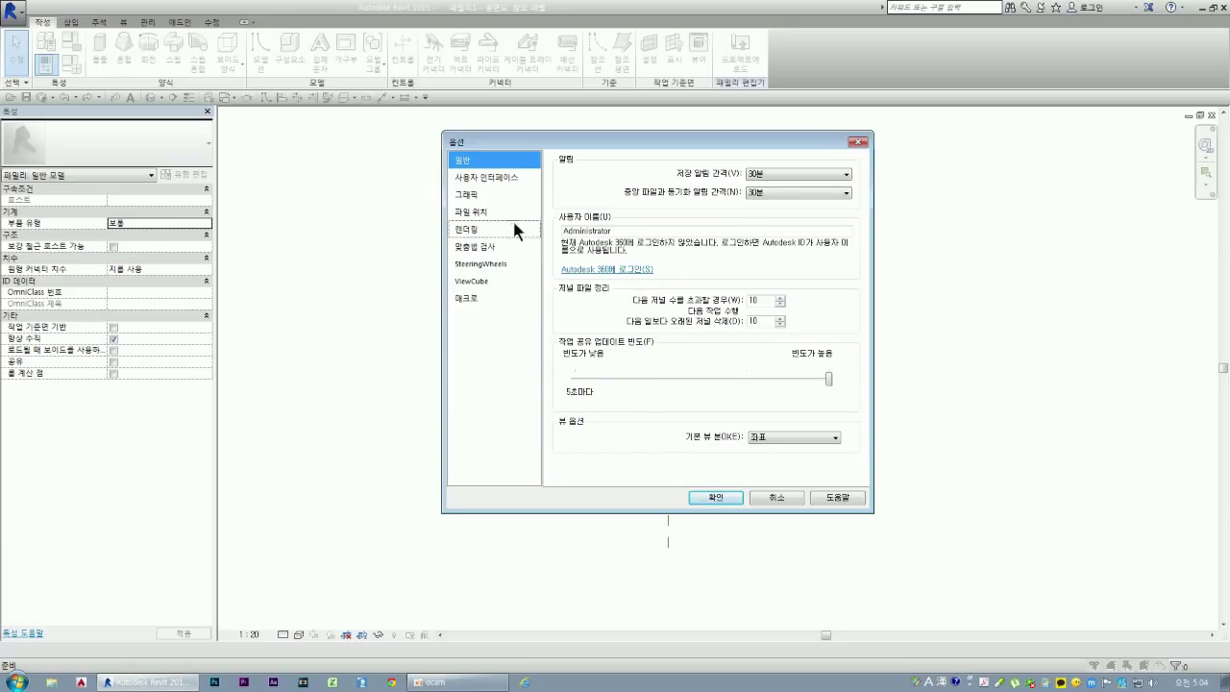
pyautogui.click(502, 179)
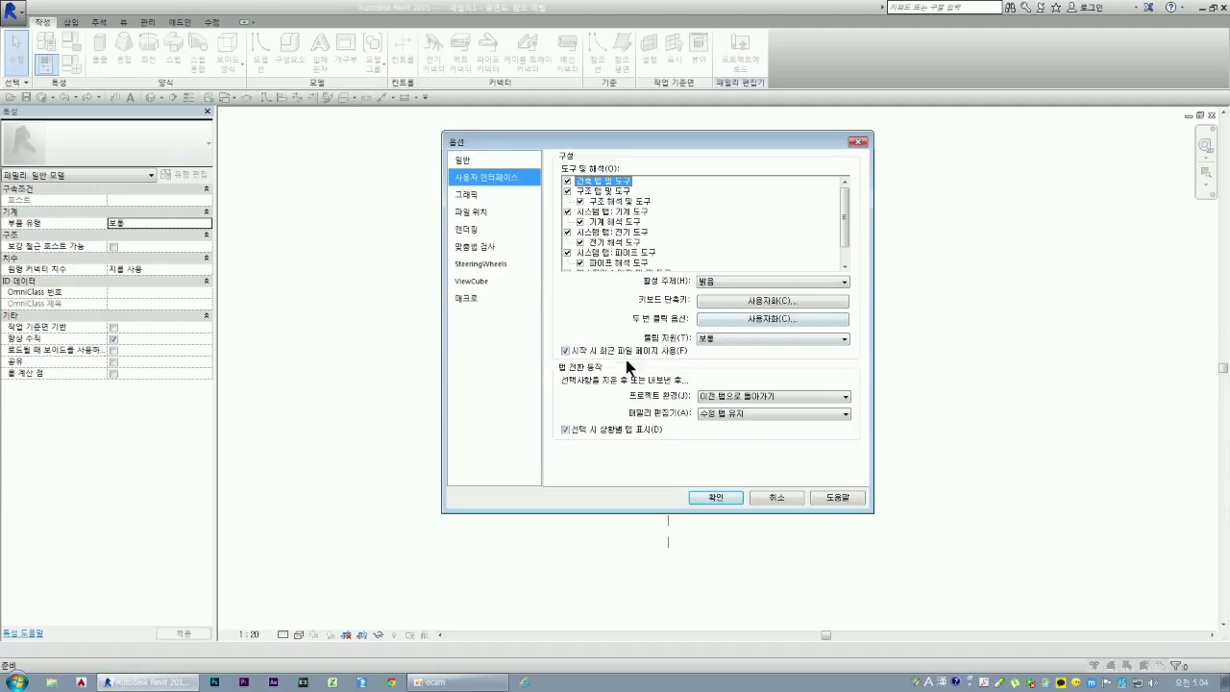
pyautogui.click(741, 301)
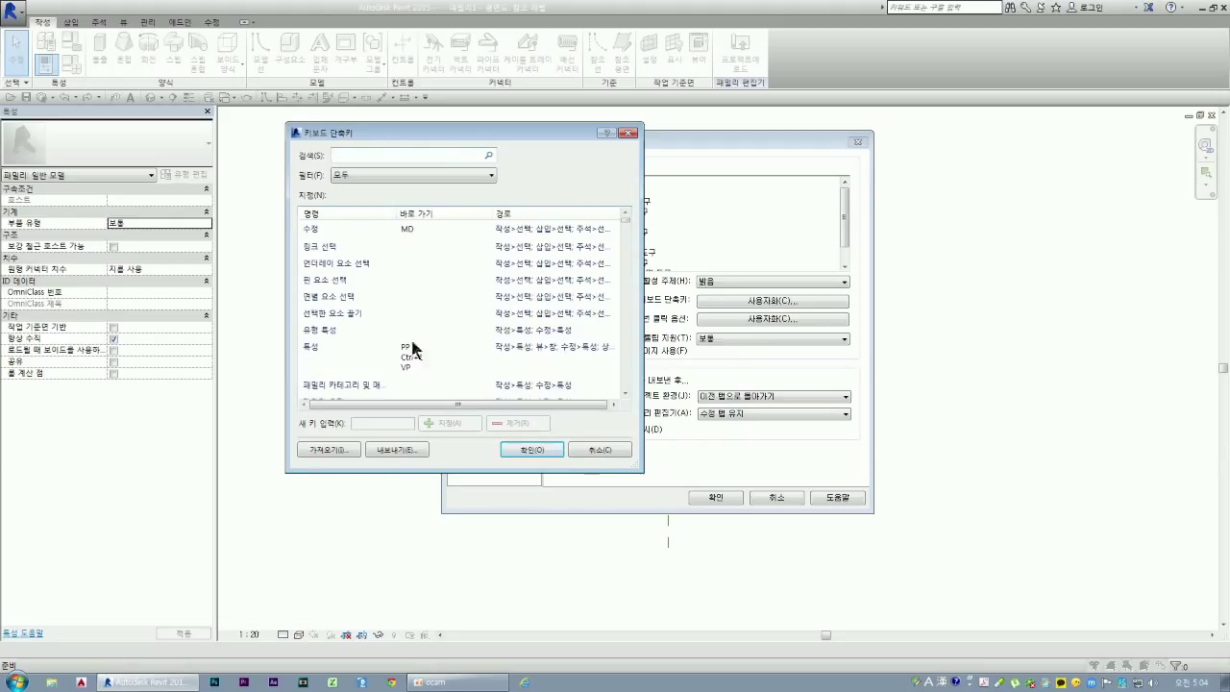
# - Cancel Keyboard Shortcuts, glance at the ViewCube page, and cancel Options unchanged
pyautogui.click(593, 451)
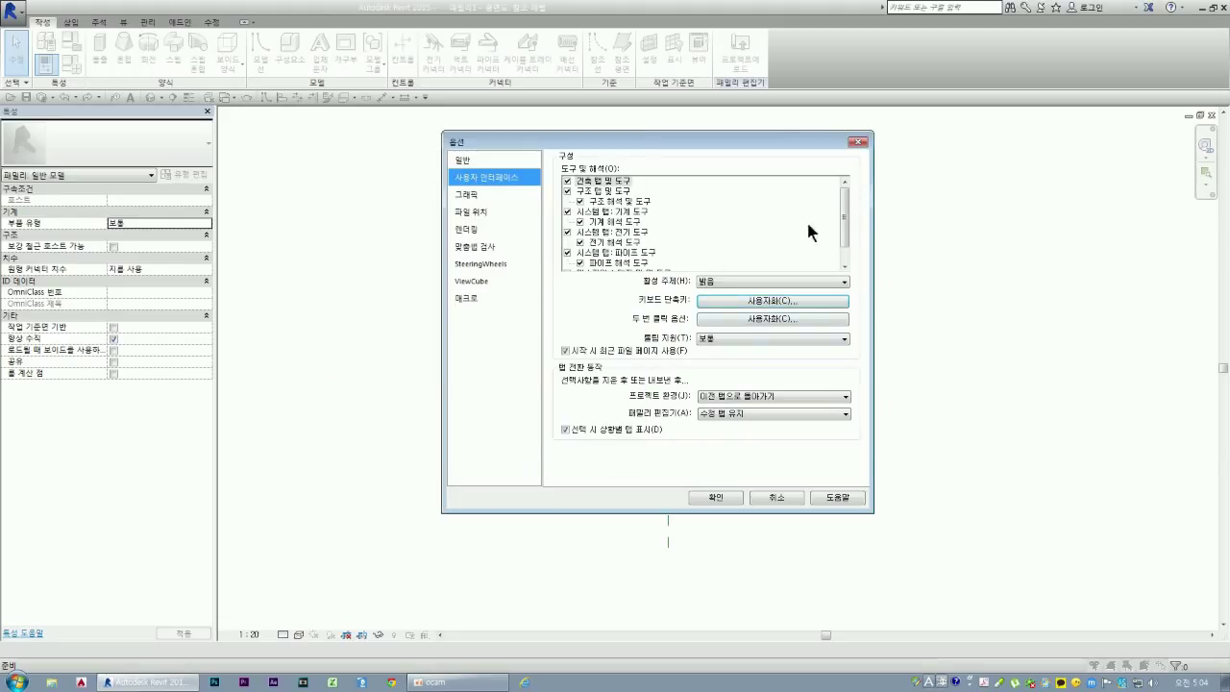
pyautogui.moveTo(842, 205); pyautogui.dragTo(851, 247)
pyautogui.click(483, 282)
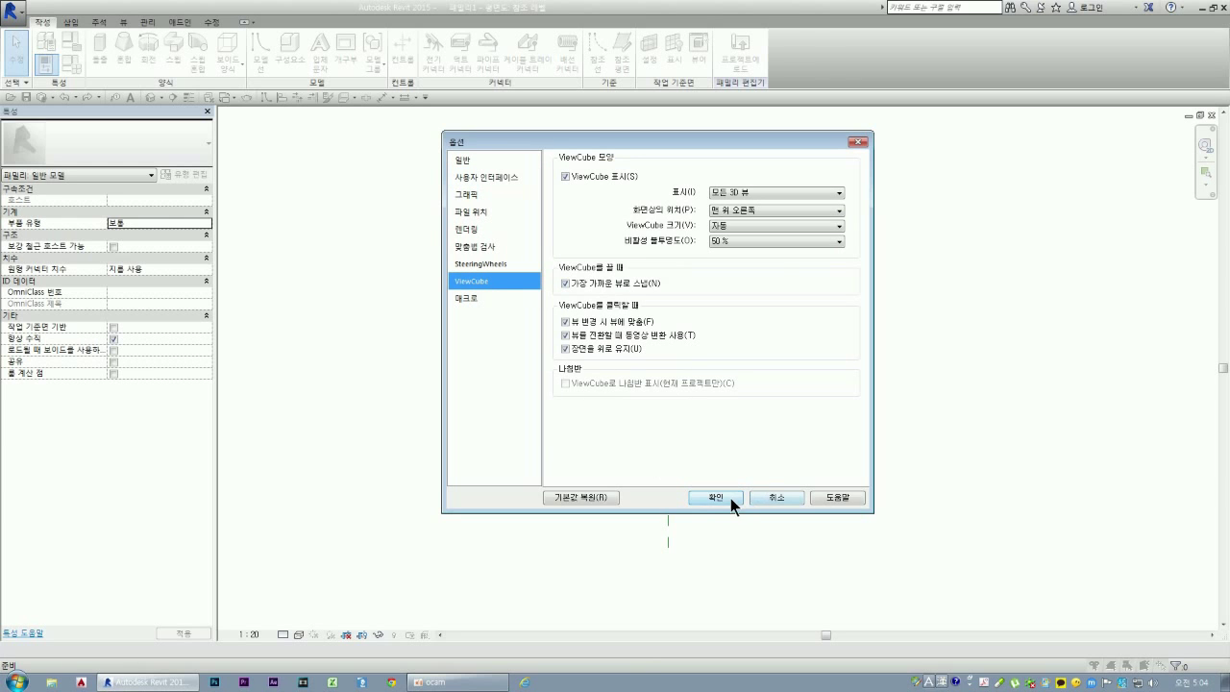
pyautogui.click(769, 498)
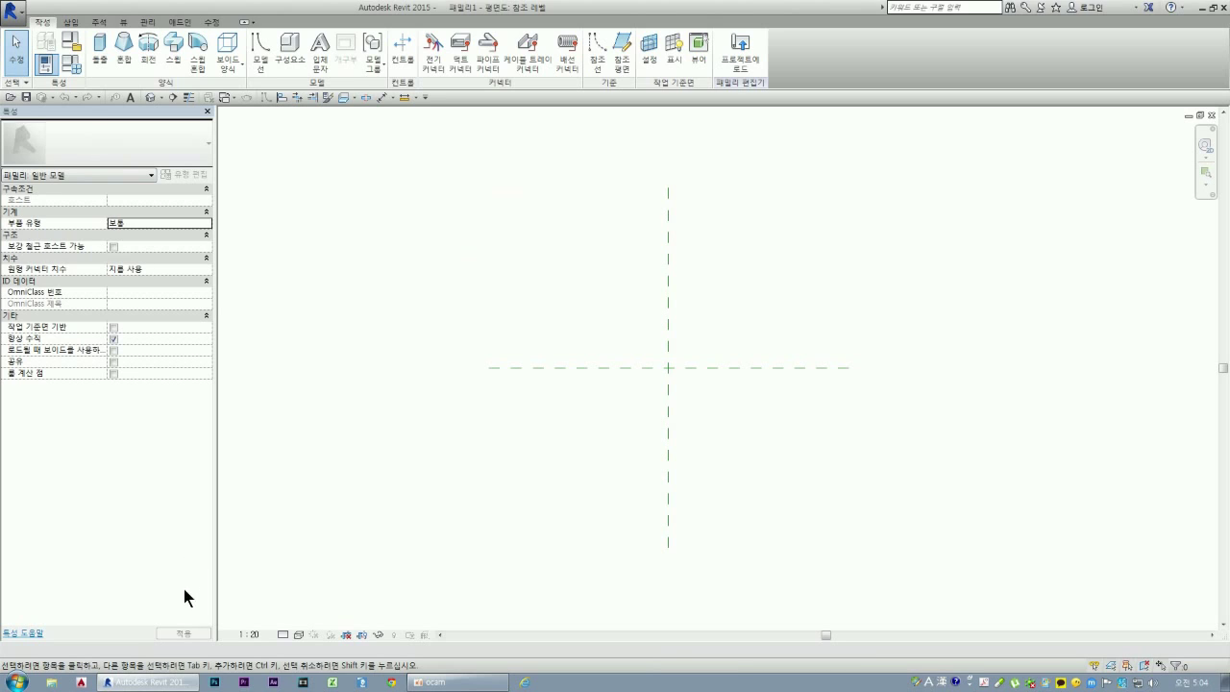
pyautogui.rightClick(135, 647)
pyautogui.click(166, 658)
pyautogui.moveTo(457, 682)
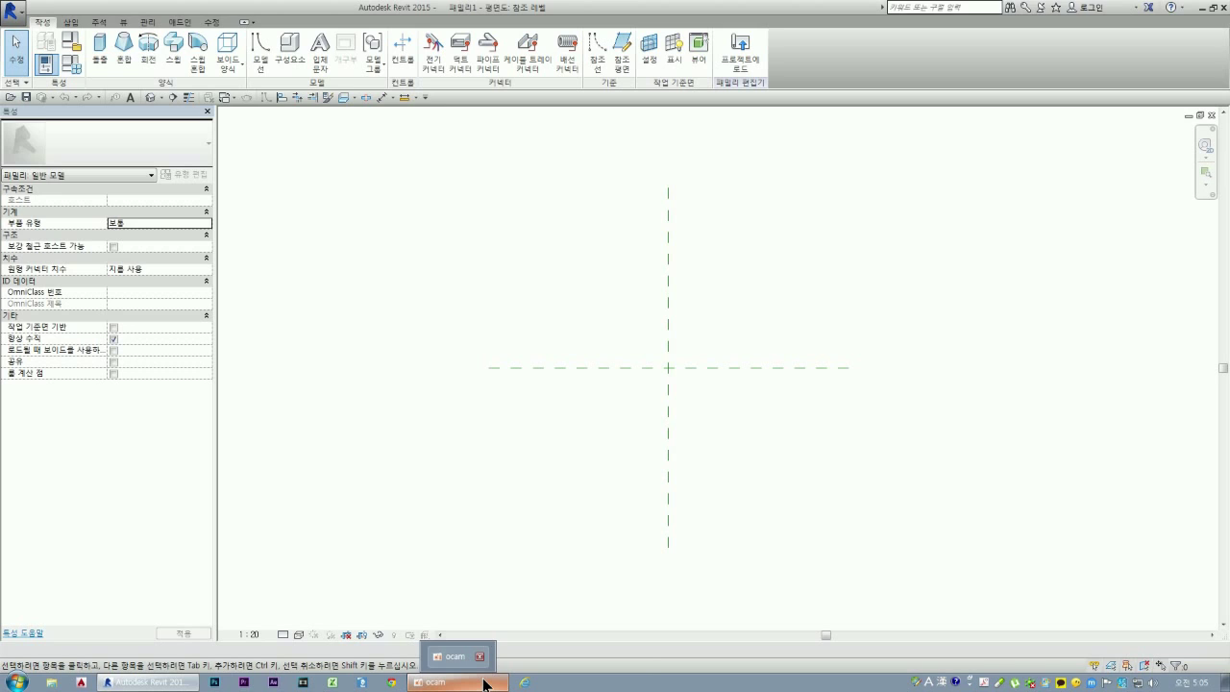
# - Check the oCam recorder window, return to Revit, and show the recent-documents application menu
pyautogui.click(485, 683)
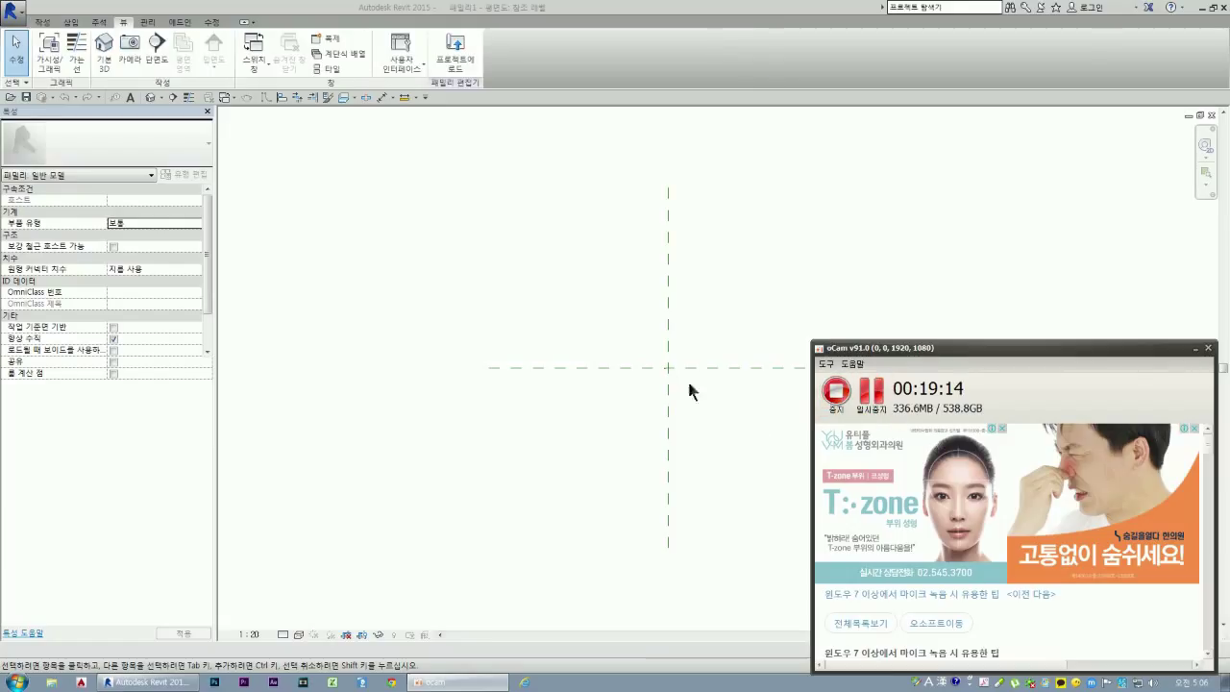
pyautogui.click(296, 467)
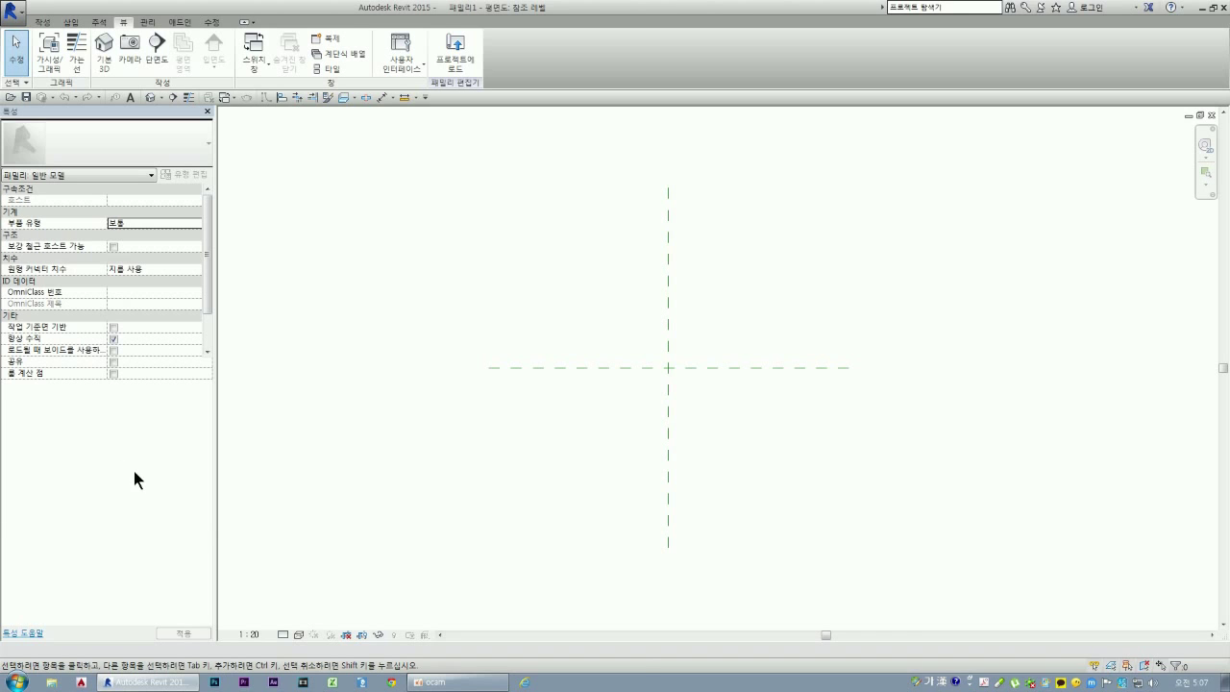
pyautogui.click(13, 11)
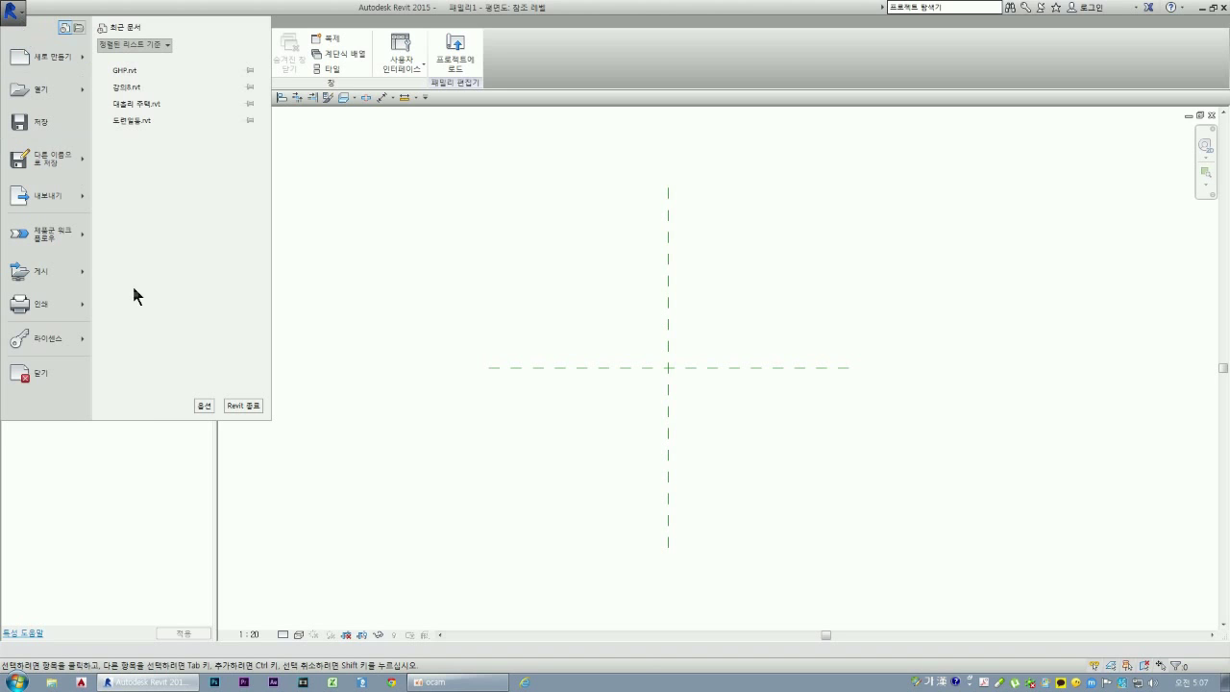
# - Open and cancel the Options dialog, then select the existing Help search term
pyautogui.click(207, 405)
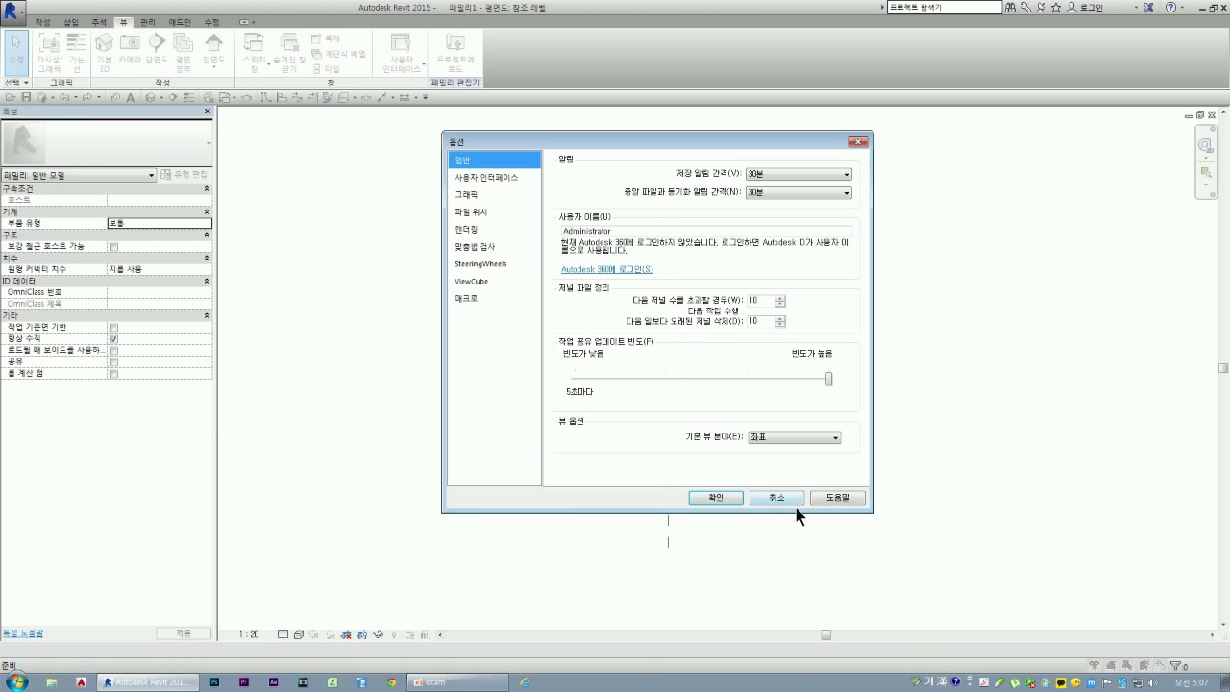
pyautogui.click(786, 499)
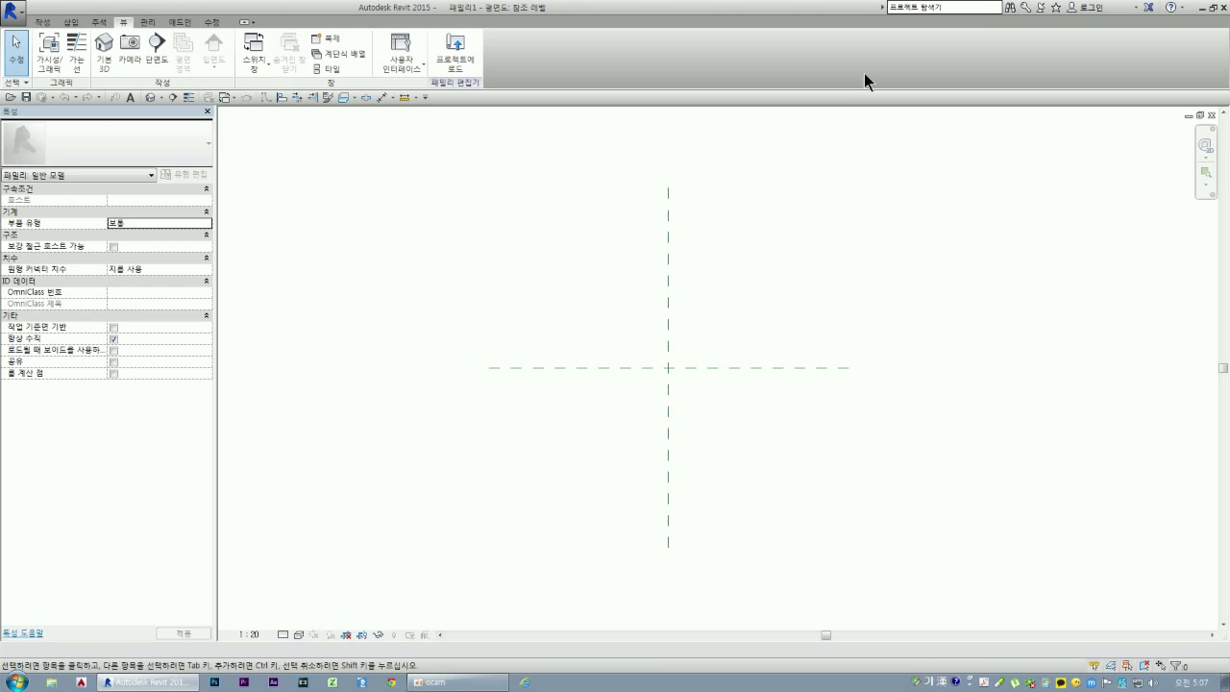
pyautogui.click(982, 8)
# - Search Help for 프로젝트 탐색기, read the Project Browser display troubleshooting article, and close it
pyautogui.click(949, 8)
pyautogui.click(1010, 8)
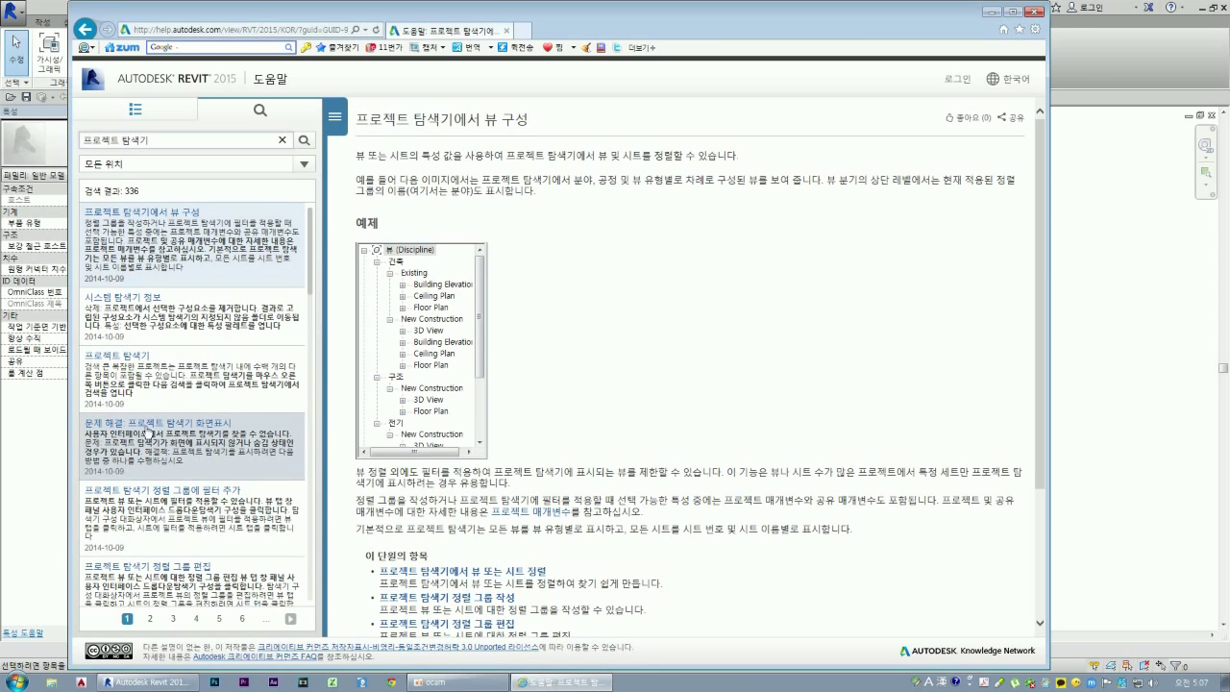
pyautogui.click(177, 452)
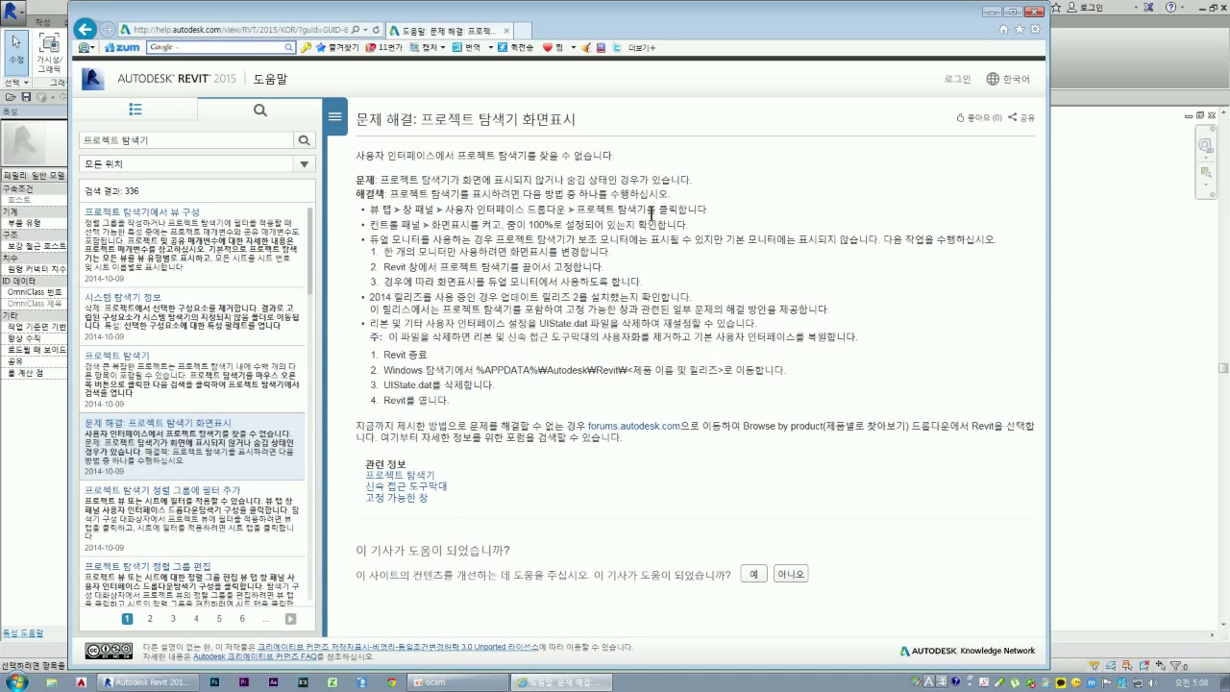
pyautogui.click(1032, 12)
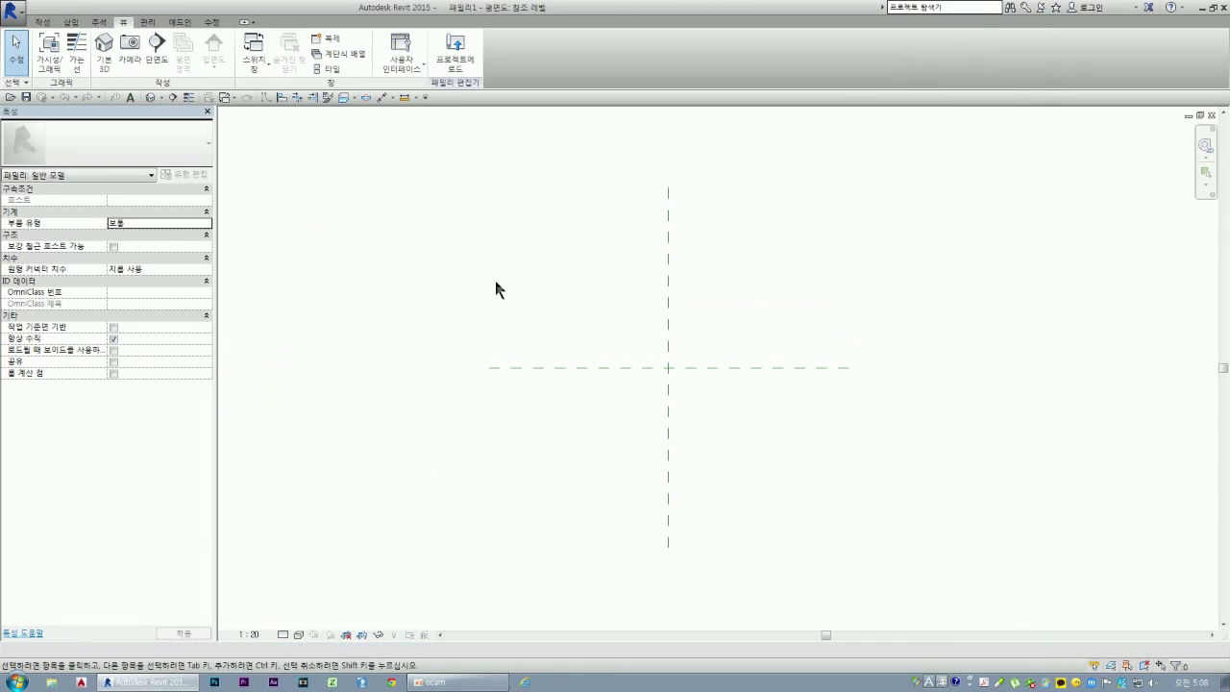
# - Turn on the Project Browser under View > User Interface, then switch to the Recent Files page
pyautogui.click(43, 22)
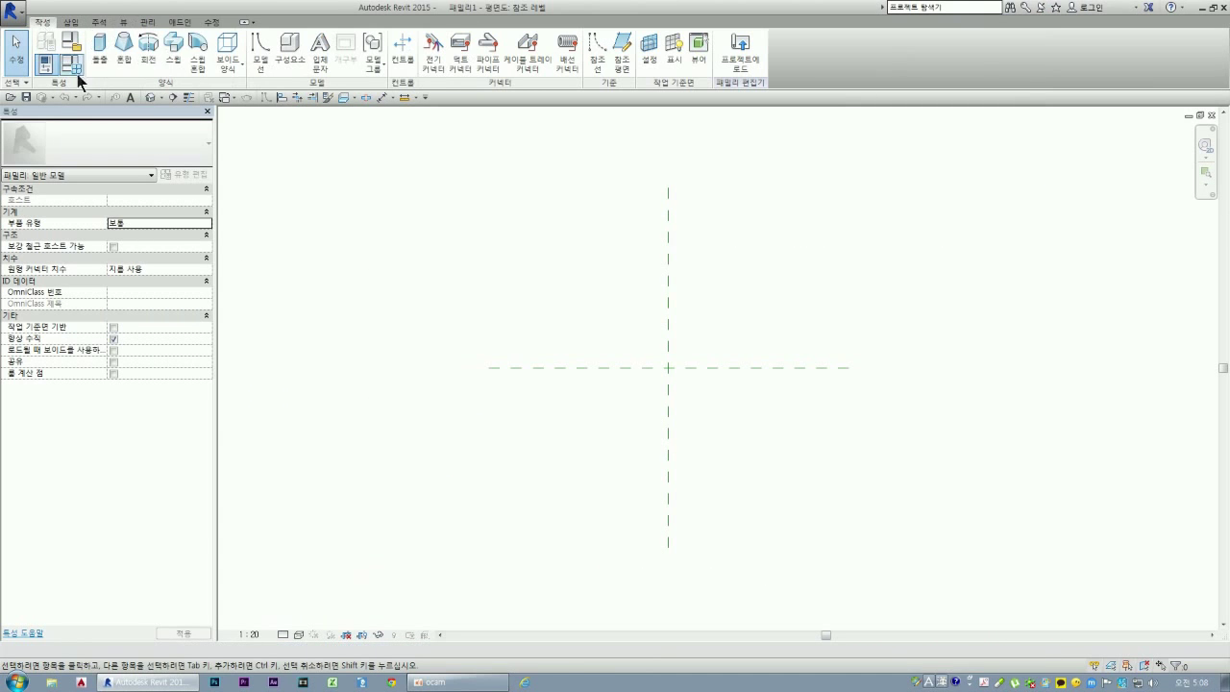
pyautogui.click(122, 22)
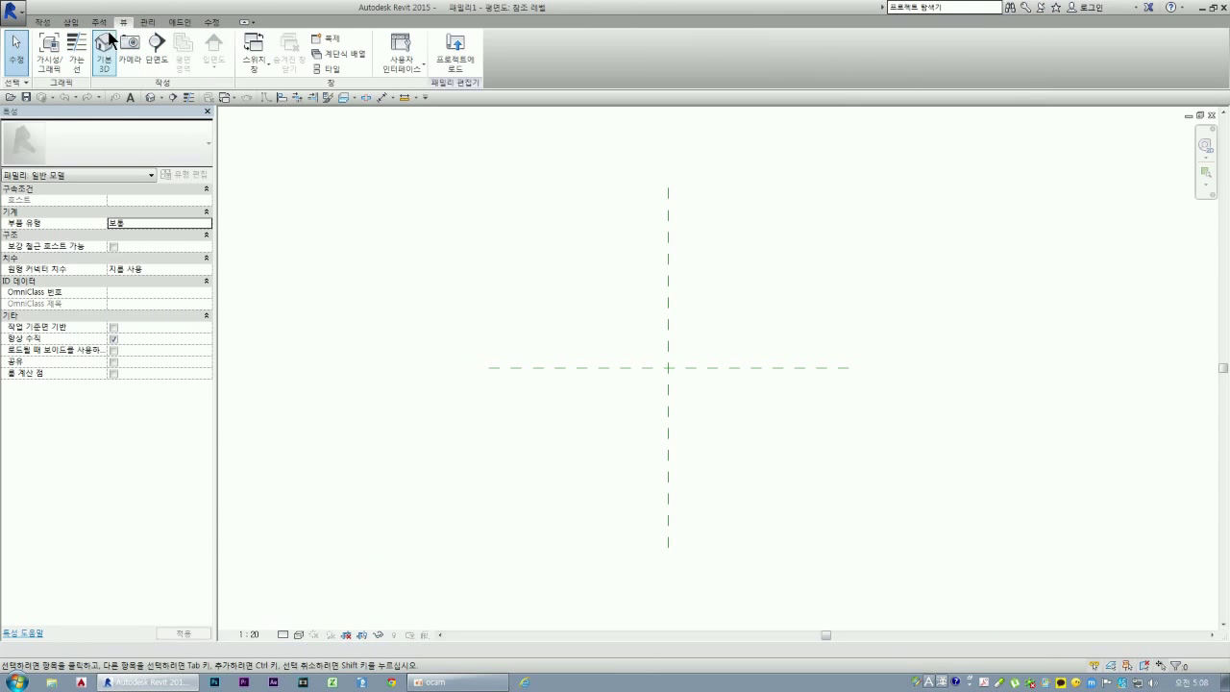
pyautogui.click(421, 65)
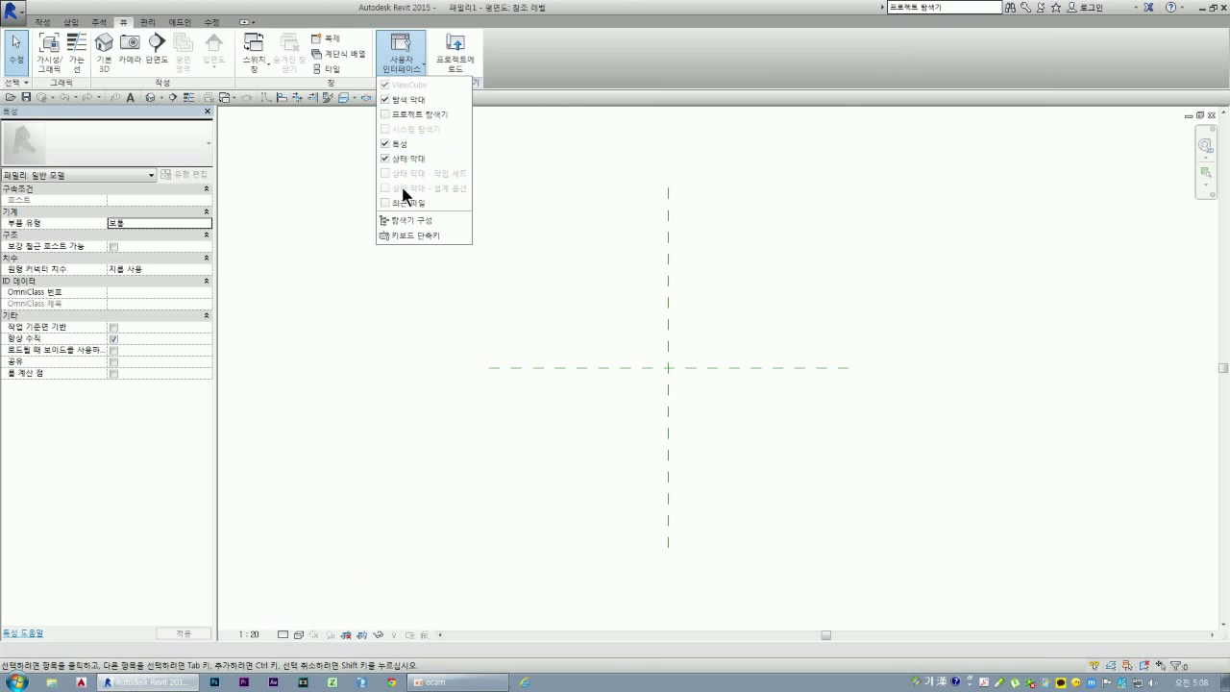
pyautogui.click(389, 114)
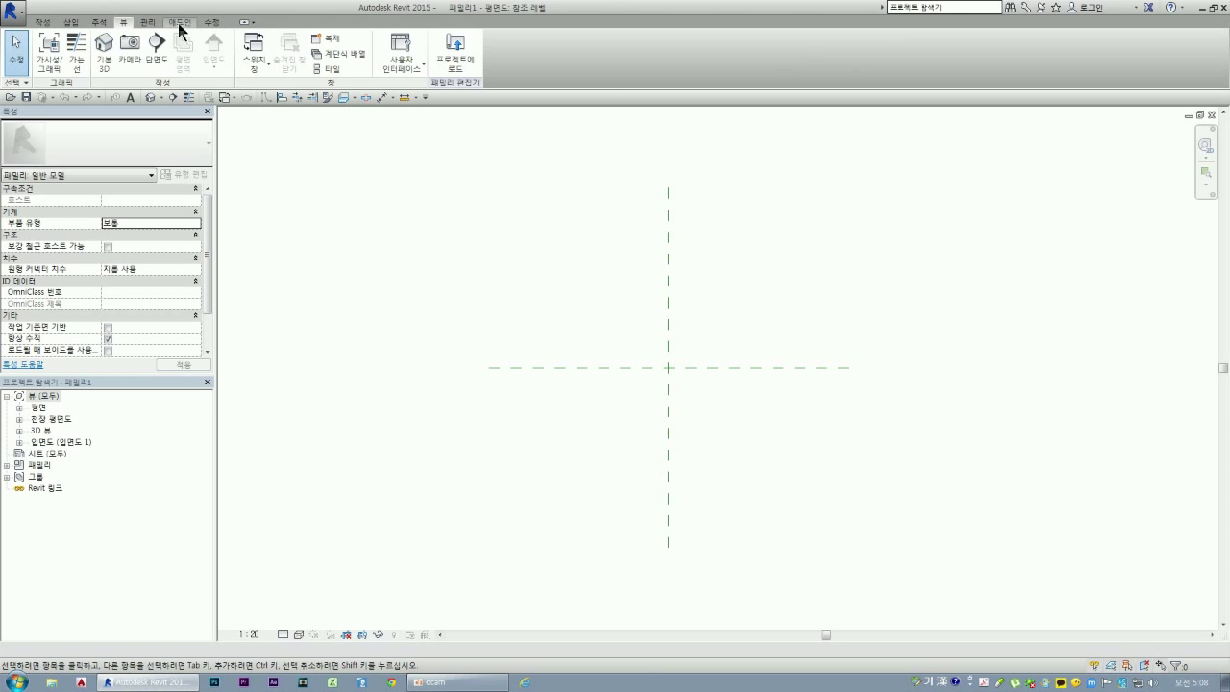
pyautogui.click(416, 66)
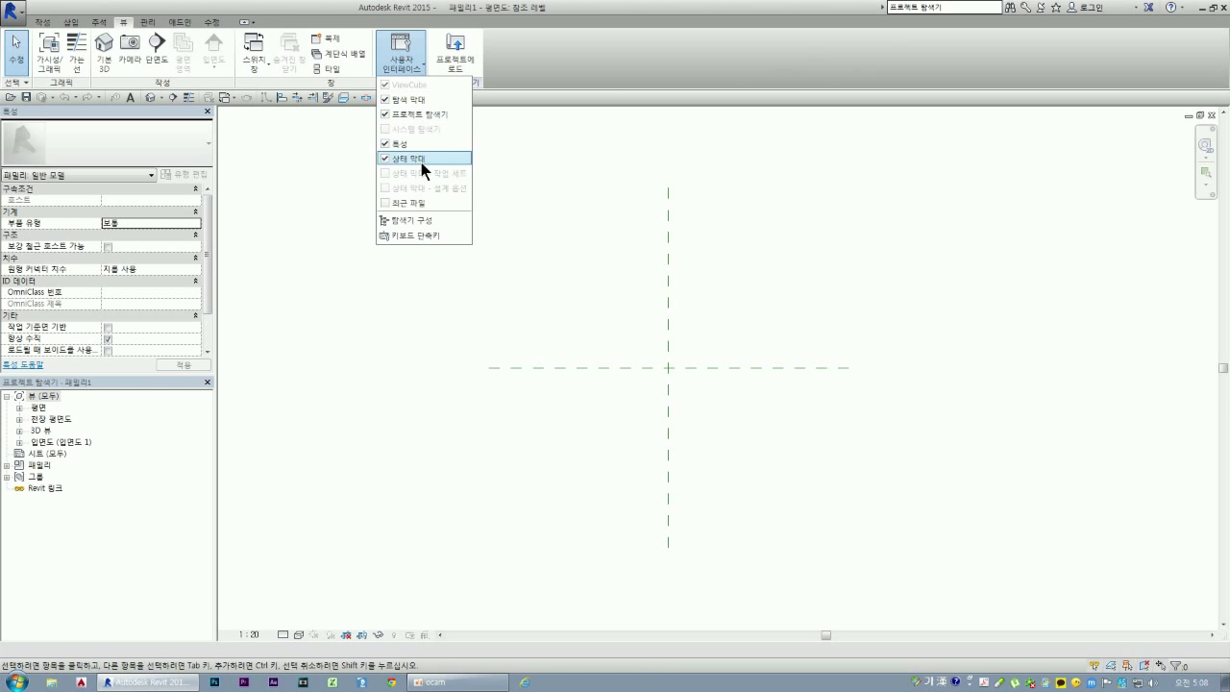
pyautogui.click(384, 203)
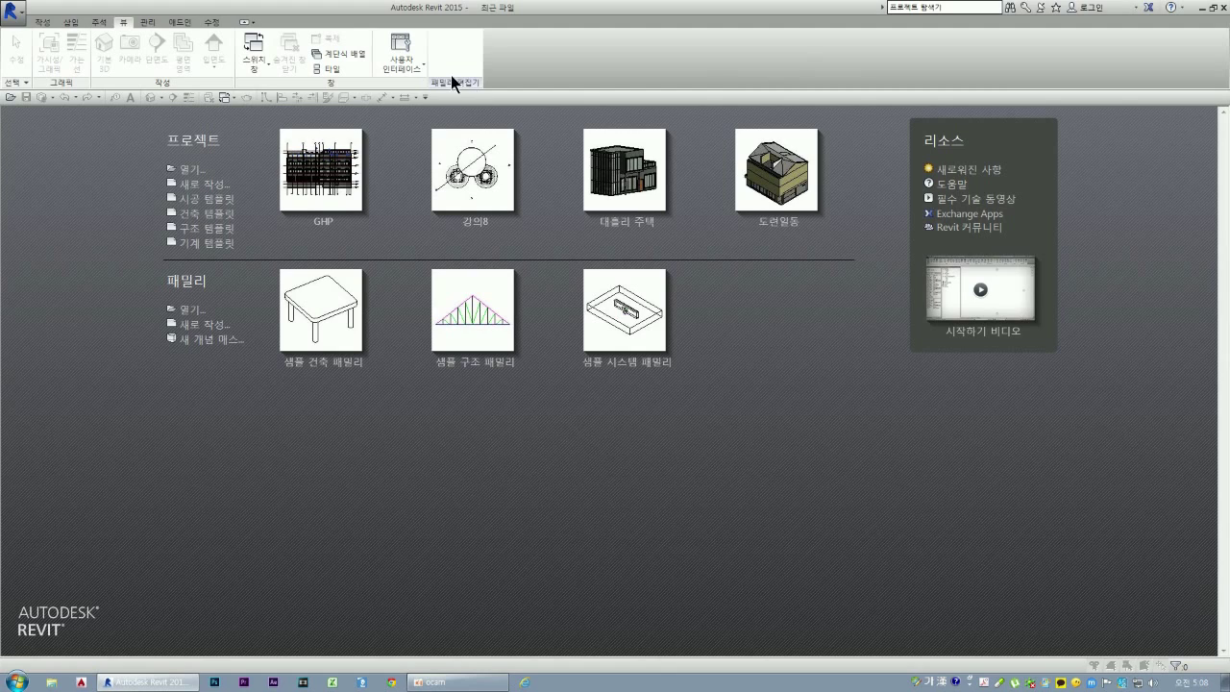
# - Toggle between Recent Files and 패밀리1 via Switch Windows, ending on its reference level plan
pyautogui.click(259, 65)
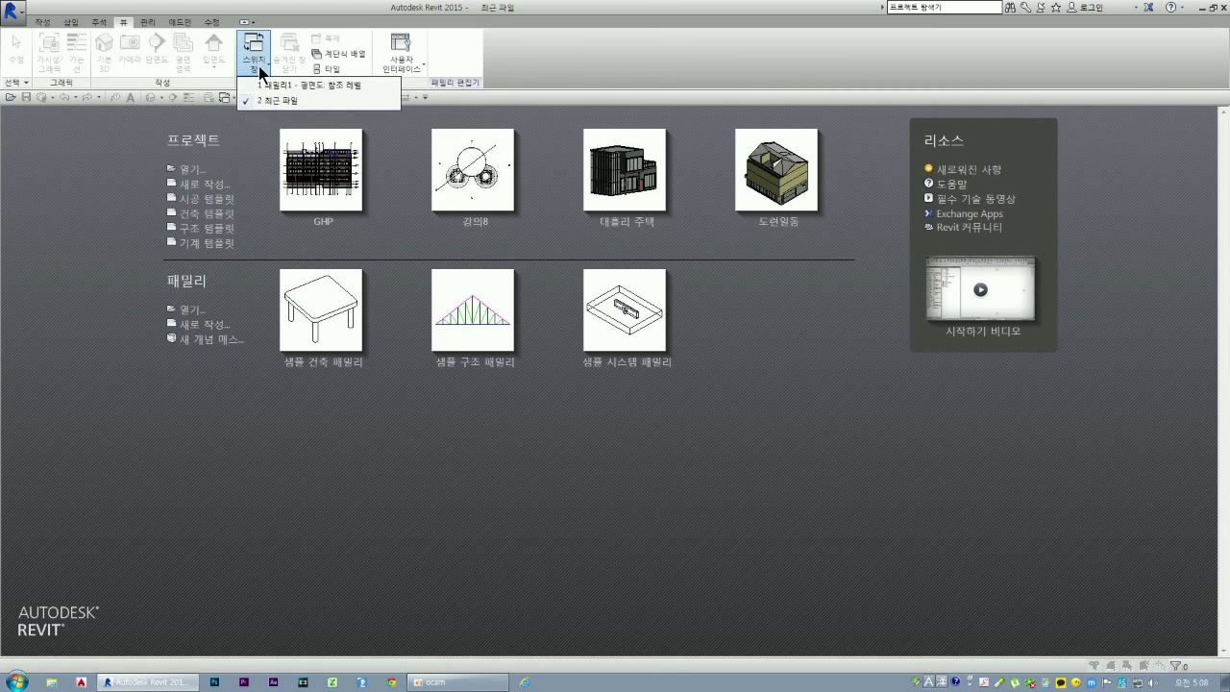
pyautogui.click(277, 85)
pyautogui.click(255, 63)
pyautogui.click(278, 101)
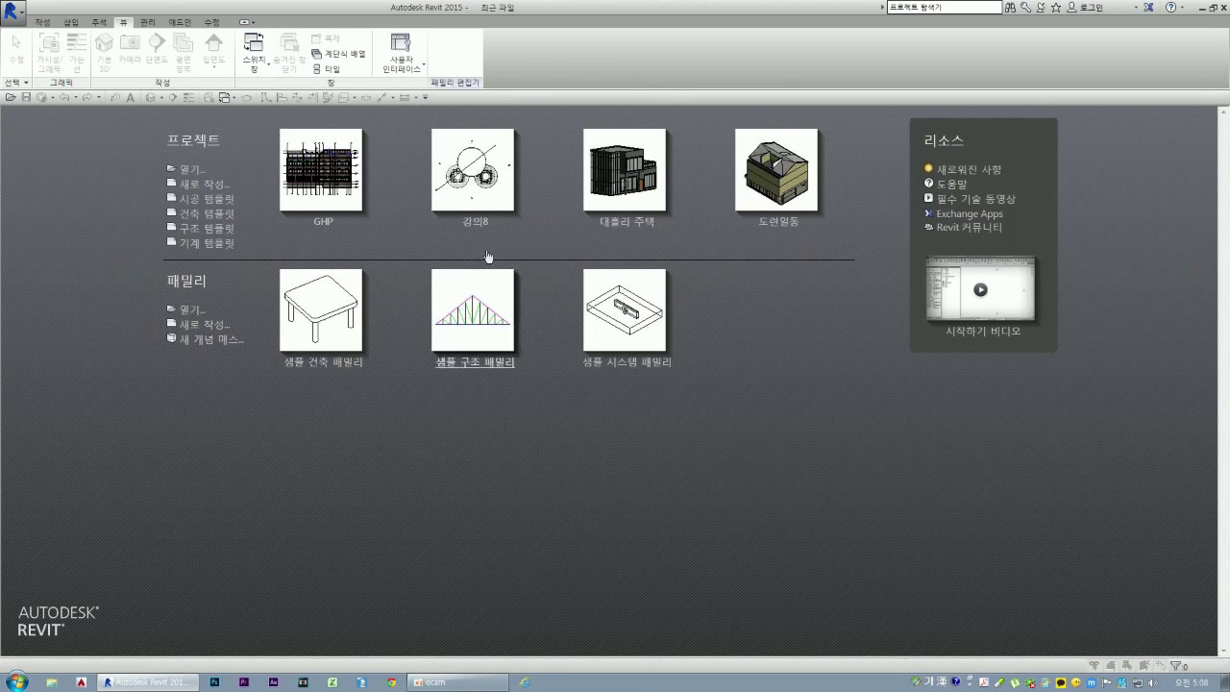
pyautogui.click(271, 72)
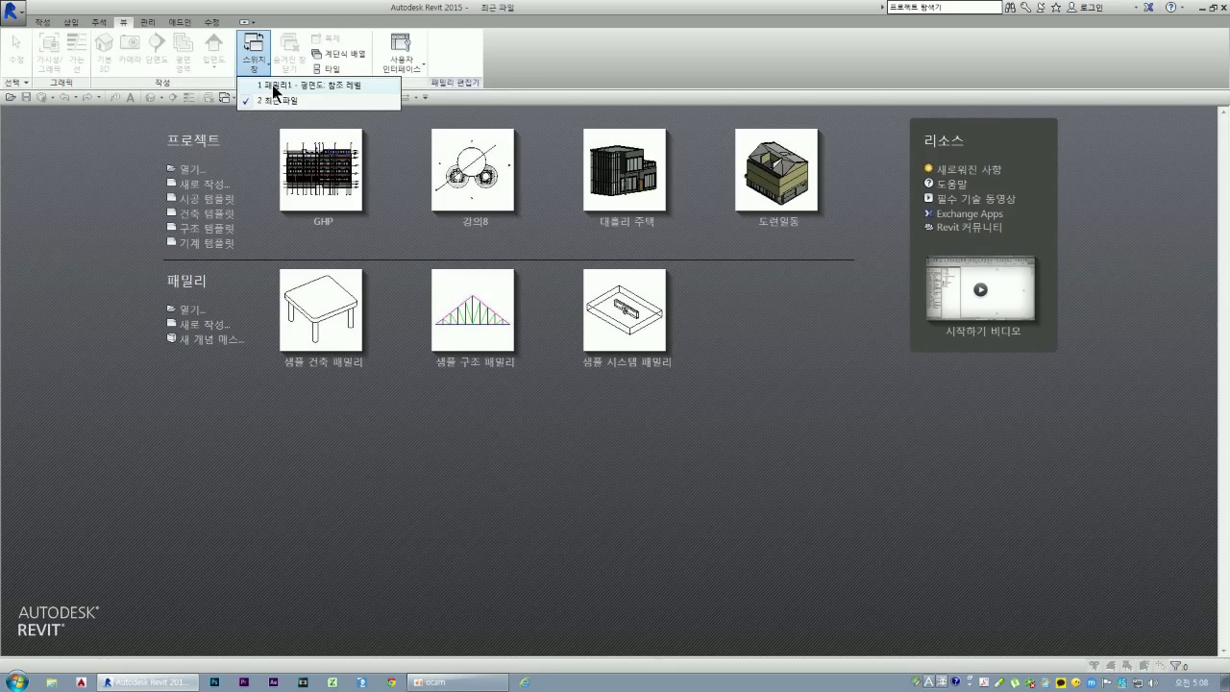
pyautogui.click(276, 87)
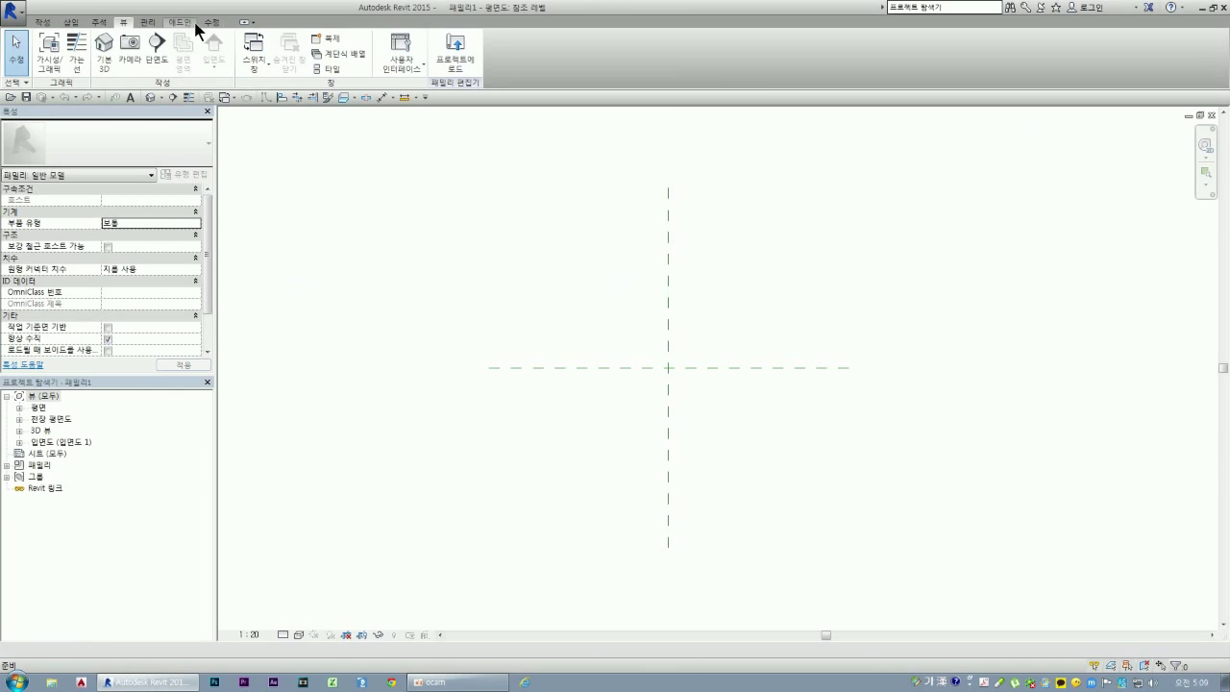
pyautogui.click(416, 70)
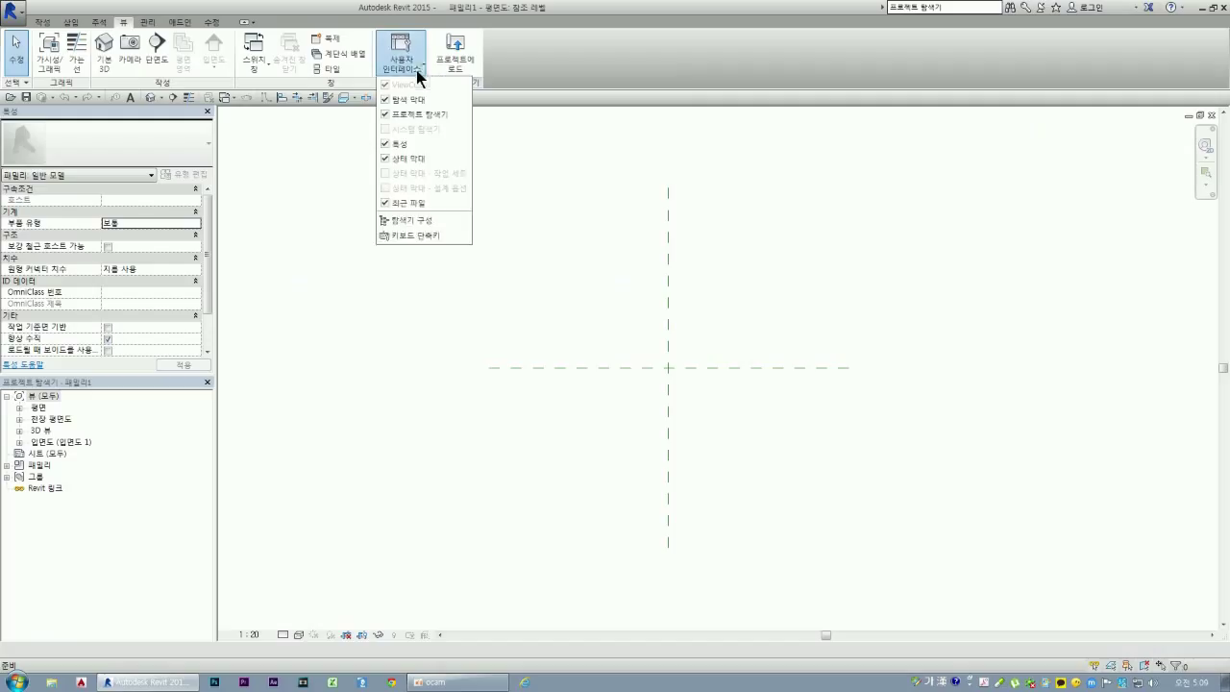
pyautogui.click(403, 203)
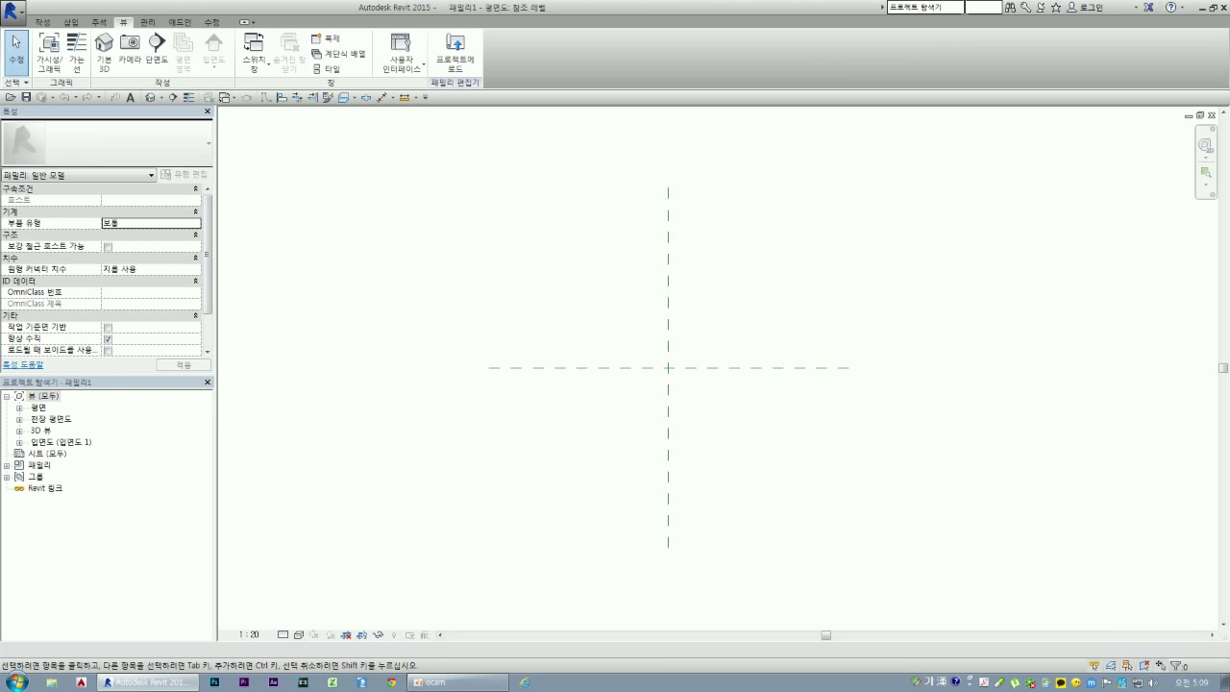
# - Read the Help article on Project Browser display, then undock the Project Browser as a floating panel
pyautogui.click(1009, 6)
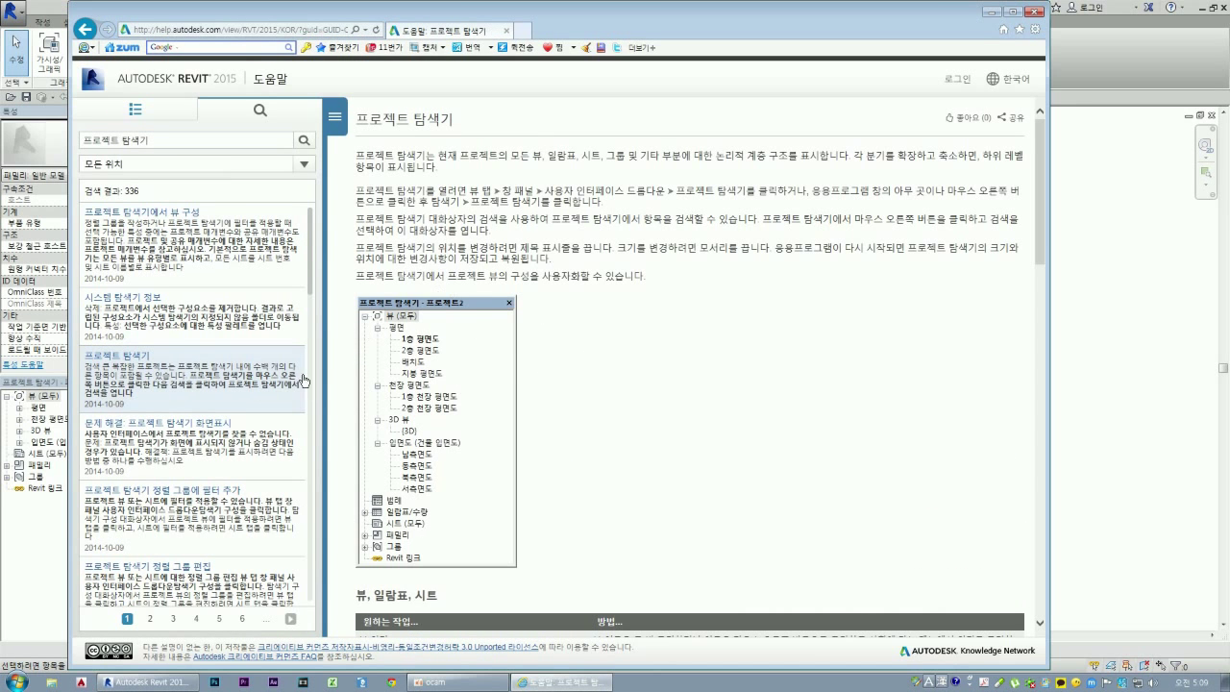
pyautogui.click(265, 444)
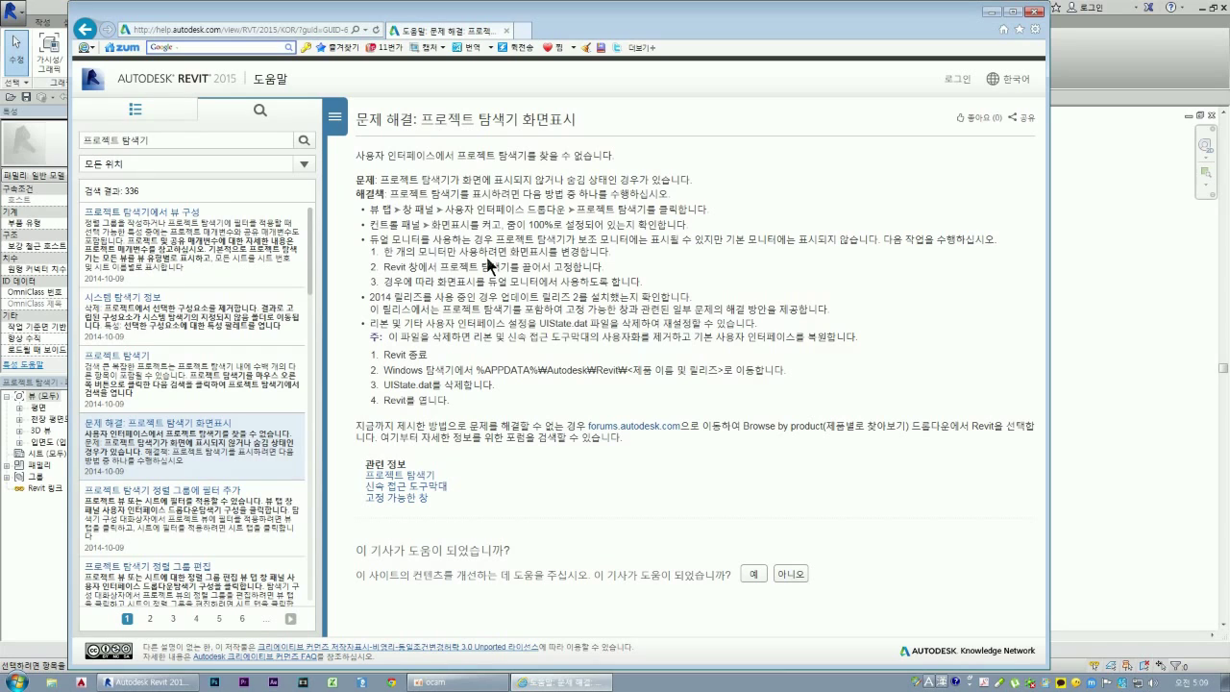
pyautogui.moveTo(26, 385)
pyautogui.mouseDown()
pyautogui.moveTo(164, 390)
pyautogui.moveTo(668, 231)
pyautogui.moveTo(1010, 171)
pyautogui.moveTo(1184, 192)
pyautogui.moveTo(901, 186)
pyautogui.moveTo(205, 374)
pyautogui.moveTo(151, 400)
pyautogui.moveTo(164, 387)
pyautogui.moveTo(83, 376)
pyautogui.moveTo(102, 403)
pyautogui.moveTo(171, 398)
pyautogui.moveTo(112, 394)
pyautogui.moveTo(157, 244)
pyautogui.moveTo(105, 616)
pyautogui.moveTo(121, 651)
pyautogui.mouseUp()
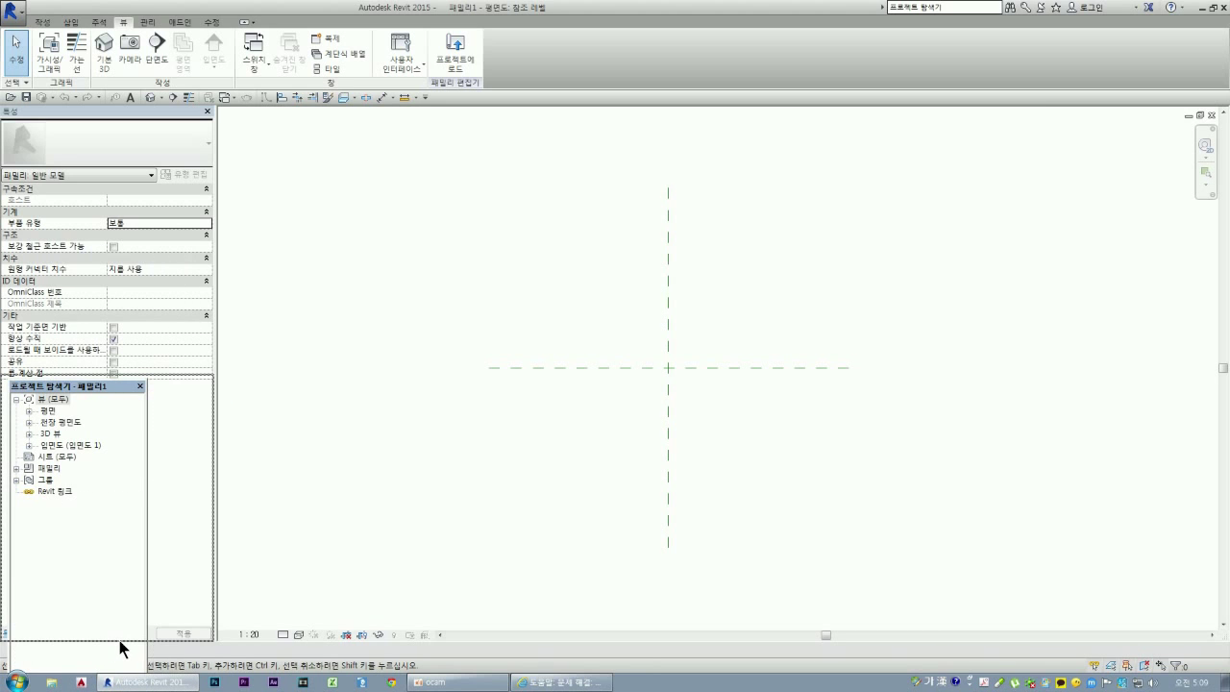
# - Try docking the Project Browser and Properties palettes across the top and in other positions
pyautogui.moveTo(130, 375)
pyautogui.mouseDown()
pyautogui.moveTo(607, 49)
pyautogui.moveTo(604, 116)
pyautogui.mouseUp()
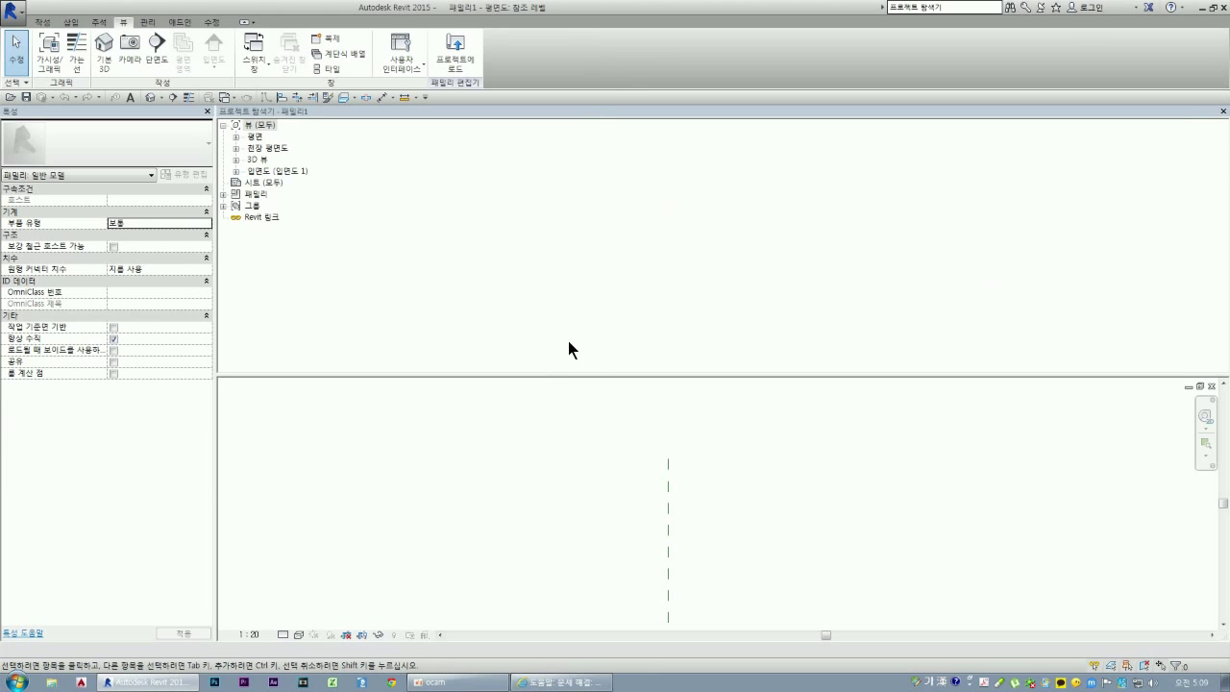
pyautogui.moveTo(592, 116)
pyautogui.mouseDown()
pyautogui.moveTo(247, 417)
pyautogui.moveTo(71, 394)
pyautogui.moveTo(38, 657)
pyautogui.moveTo(41, 645)
pyautogui.mouseUp()
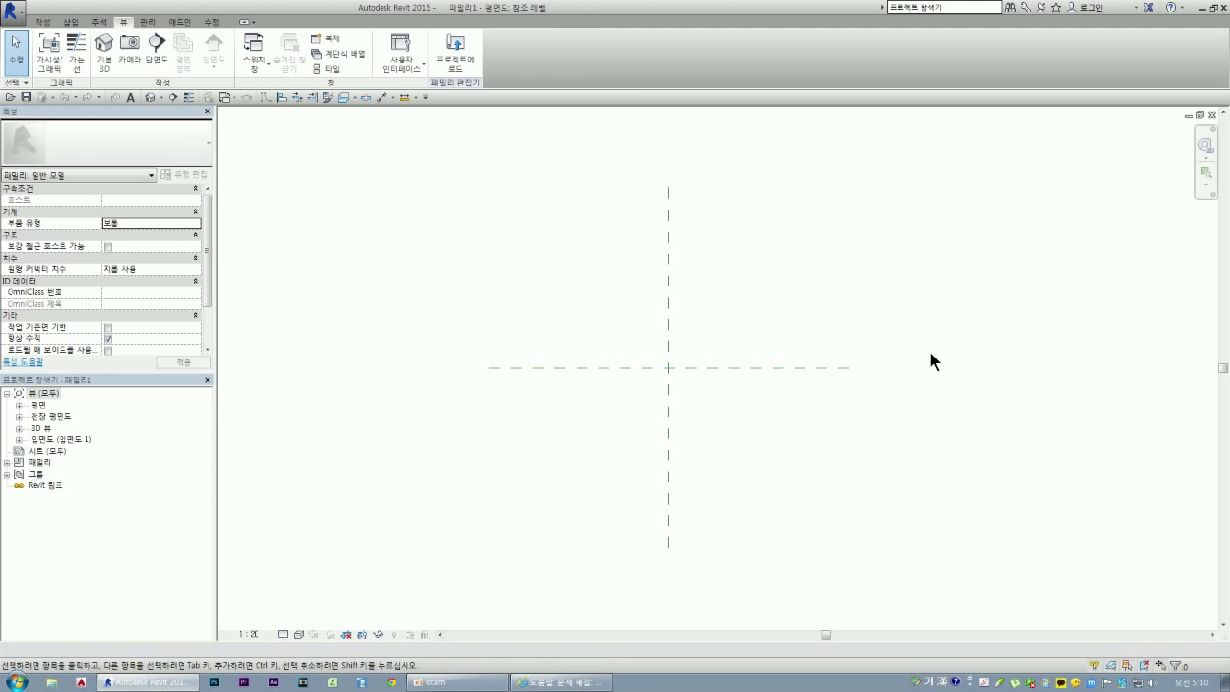
pyautogui.moveTo(157, 113)
pyautogui.mouseDown()
pyautogui.moveTo(505, 170)
pyautogui.moveTo(952, 160)
pyautogui.moveTo(609, 241)
pyautogui.moveTo(164, 560)
pyautogui.moveTo(110, 507)
pyautogui.moveTo(132, 411)
pyautogui.moveTo(83, 642)
pyautogui.mouseUp()
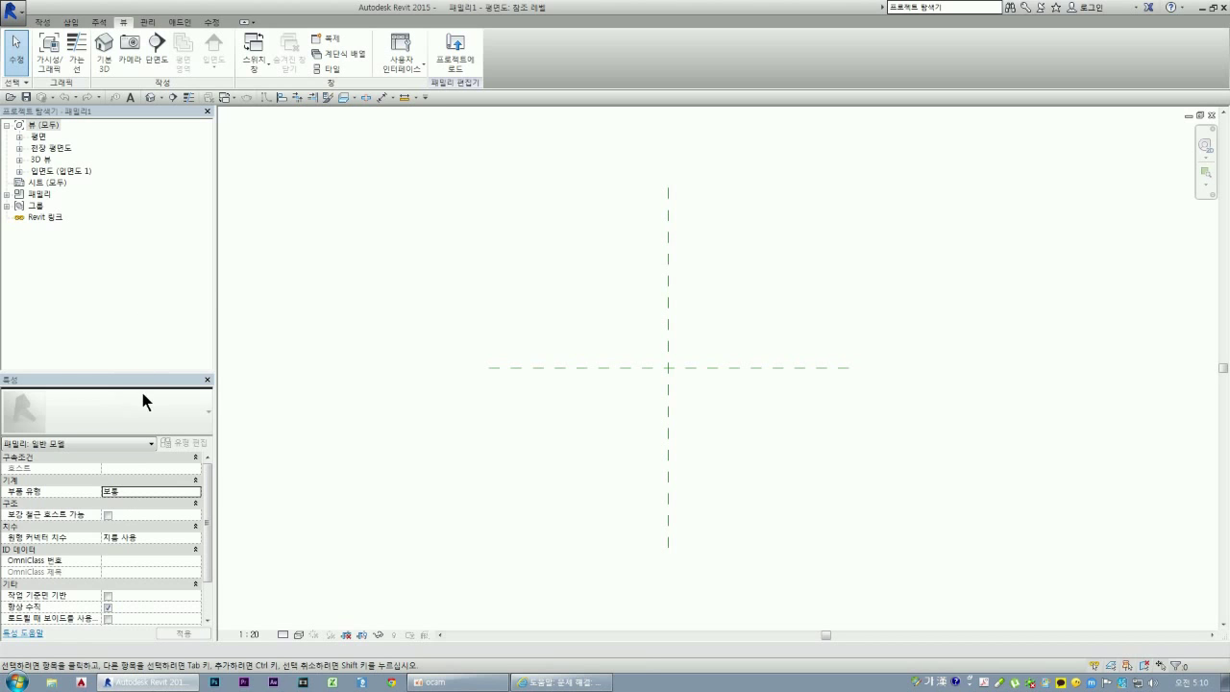
pyautogui.moveTo(91, 379)
pyautogui.mouseDown()
pyautogui.moveTo(143, 387)
pyautogui.moveTo(546, 165)
pyautogui.moveTo(556, 110)
pyautogui.mouseUp()
pyautogui.moveTo(166, 106)
pyautogui.mouseDown()
pyautogui.moveTo(579, 417)
pyautogui.moveTo(582, 374)
pyautogui.mouseUp()
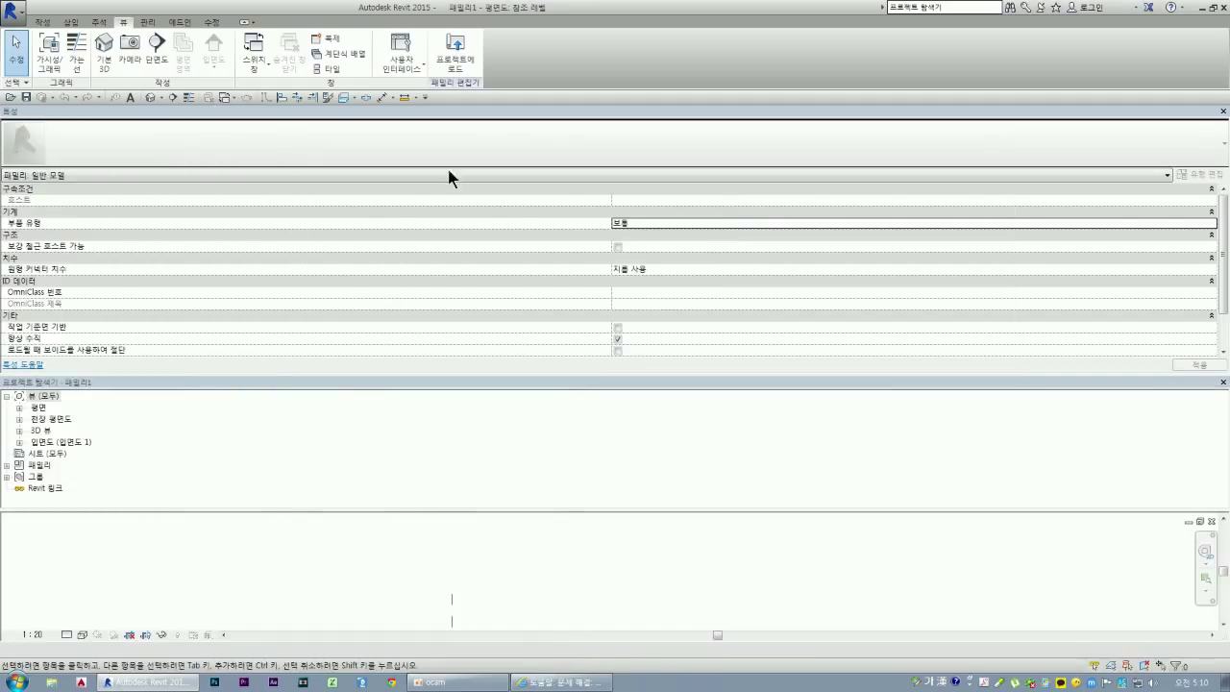
pyautogui.moveTo(439, 110)
pyautogui.mouseDown()
pyautogui.moveTo(121, 151)
pyautogui.moveTo(10, 121)
pyautogui.moveTo(13, 110)
pyautogui.moveTo(465, 183)
pyautogui.mouseUp()
pyautogui.moveTo(502, 109)
pyautogui.mouseDown()
pyautogui.moveTo(718, 263)
pyautogui.moveTo(704, 203)
pyautogui.mouseUp()
pyautogui.moveTo(499, 192)
pyautogui.mouseDown()
pyautogui.moveTo(160, 139)
pyautogui.moveTo(53, 97)
pyautogui.moveTo(94, 121)
pyautogui.mouseUp()
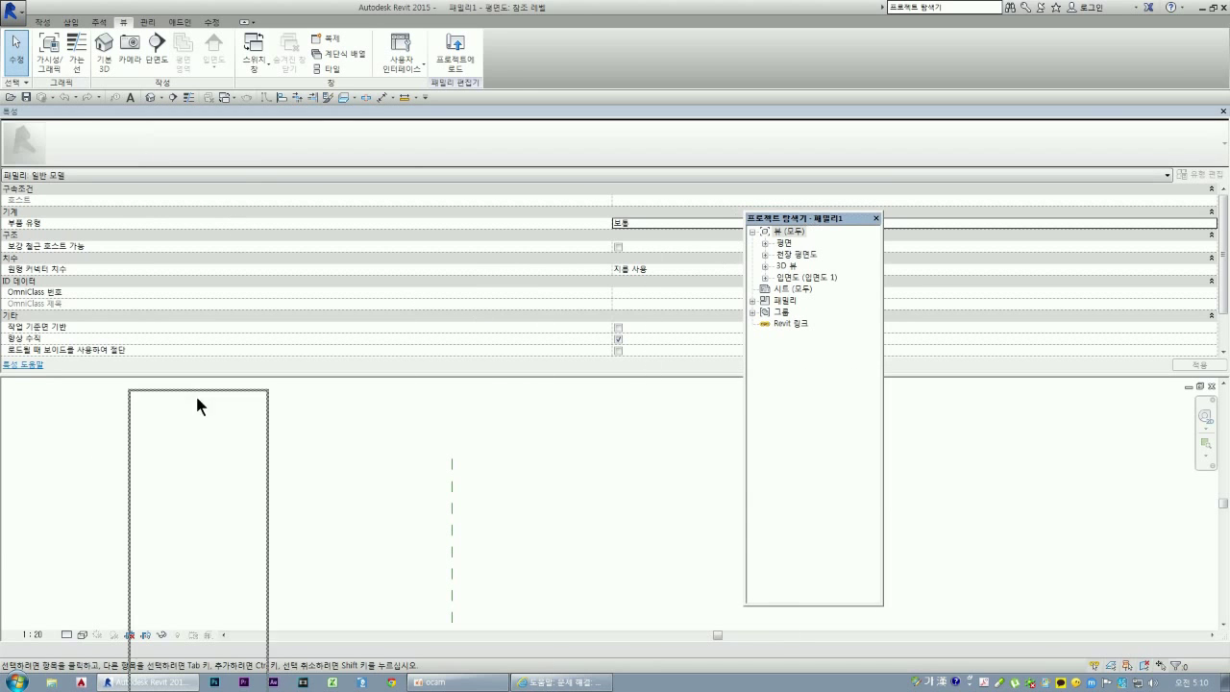
pyautogui.moveTo(474, 313); pyautogui.dragTo(45, 379)
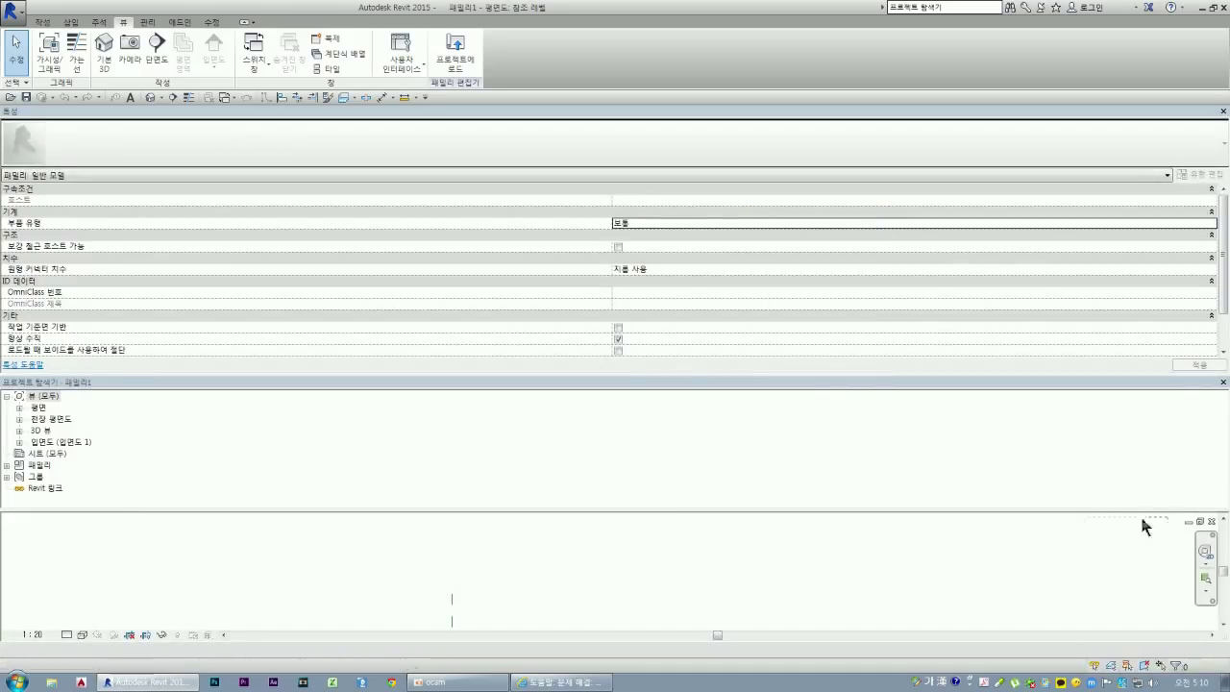
# - Restore the plan view to a floating window and stack Properties and Project Browser on the left
pyautogui.click(1200, 521)
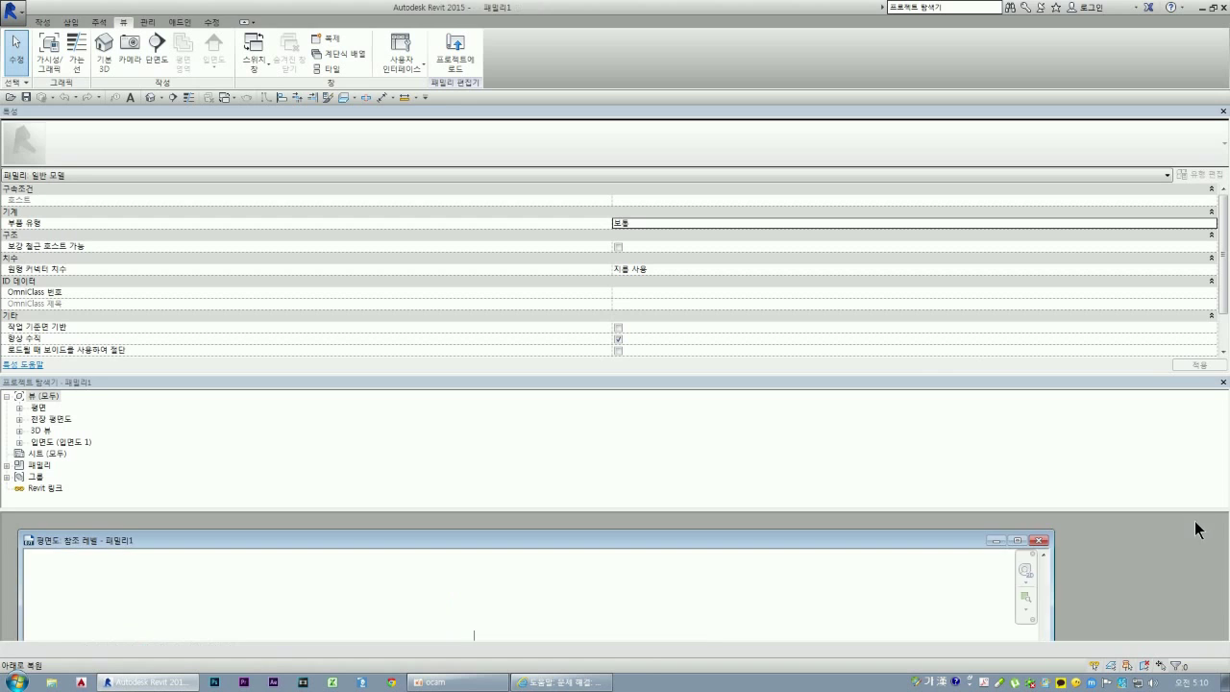
pyautogui.moveTo(898, 535); pyautogui.dragTo(1060, 530)
pyautogui.moveTo(528, 114); pyautogui.dragTo(12, 116)
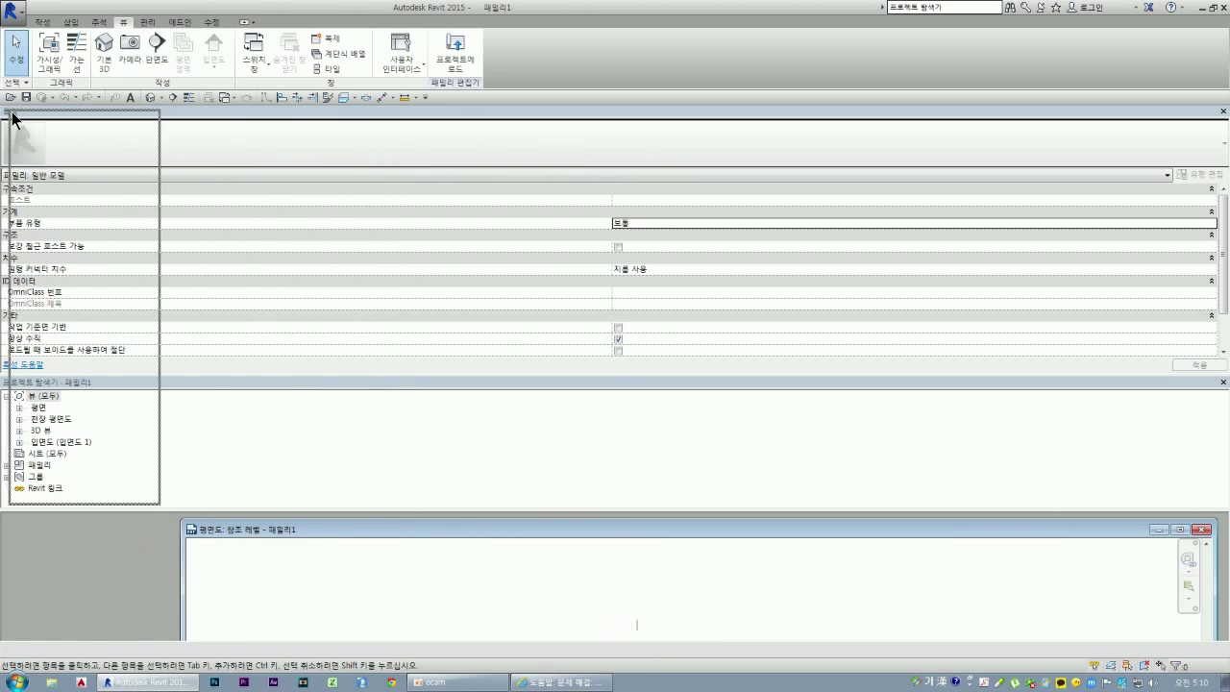
pyautogui.moveTo(12, 115); pyautogui.dragTo(13, 117)
pyautogui.moveTo(325, 111)
pyautogui.mouseDown()
pyautogui.moveTo(96, 494)
pyautogui.moveTo(45, 493)
pyautogui.moveTo(60, 492)
pyautogui.mouseUp()
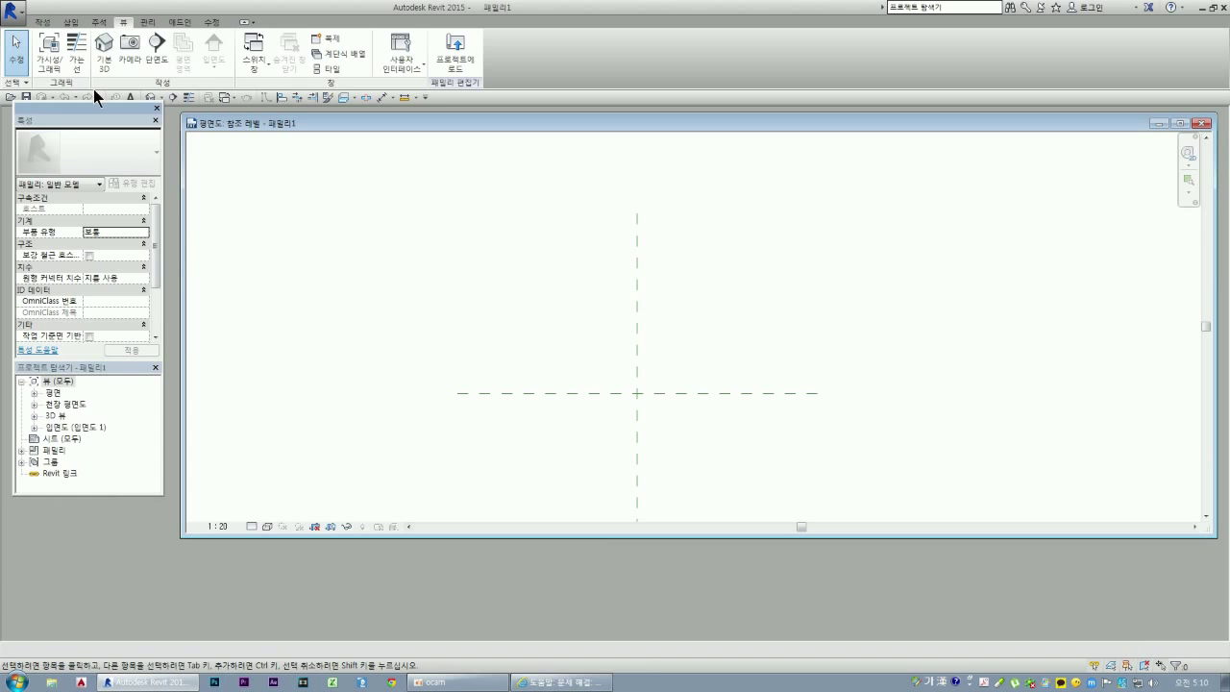
pyautogui.moveTo(92, 106)
pyautogui.mouseDown()
pyautogui.moveTo(96, 157)
pyautogui.moveTo(26, 156)
pyautogui.mouseUp()
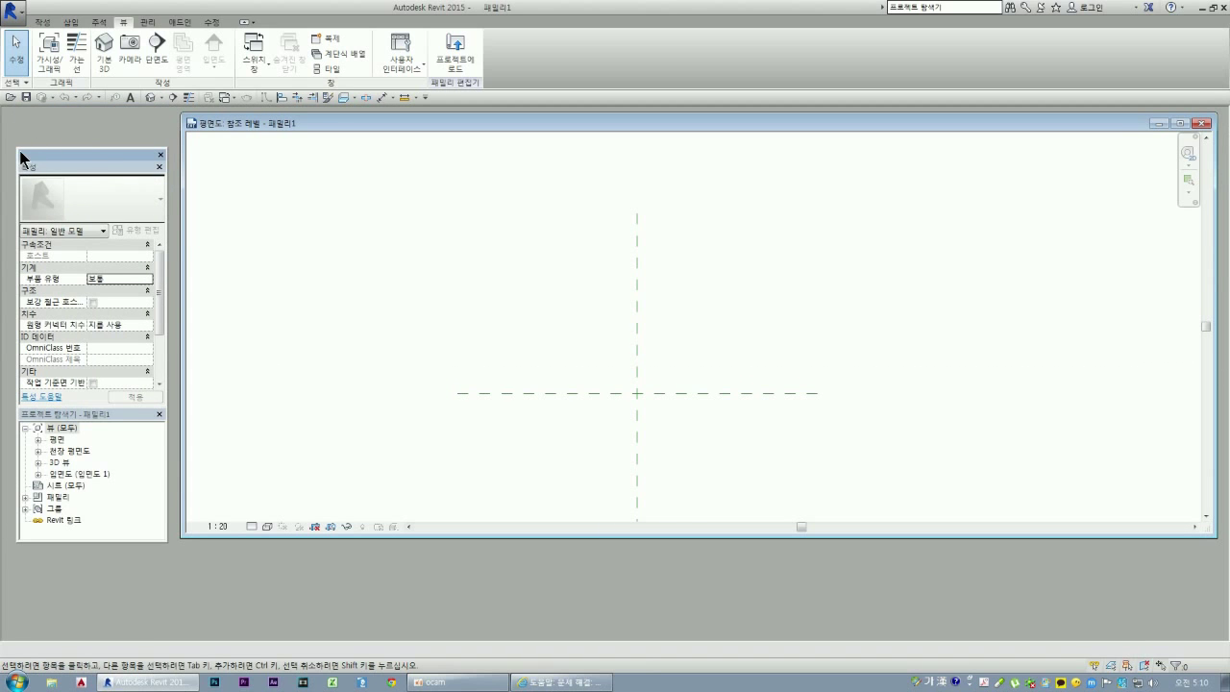
pyautogui.moveTo(22, 155); pyautogui.dragTo(5, 154)
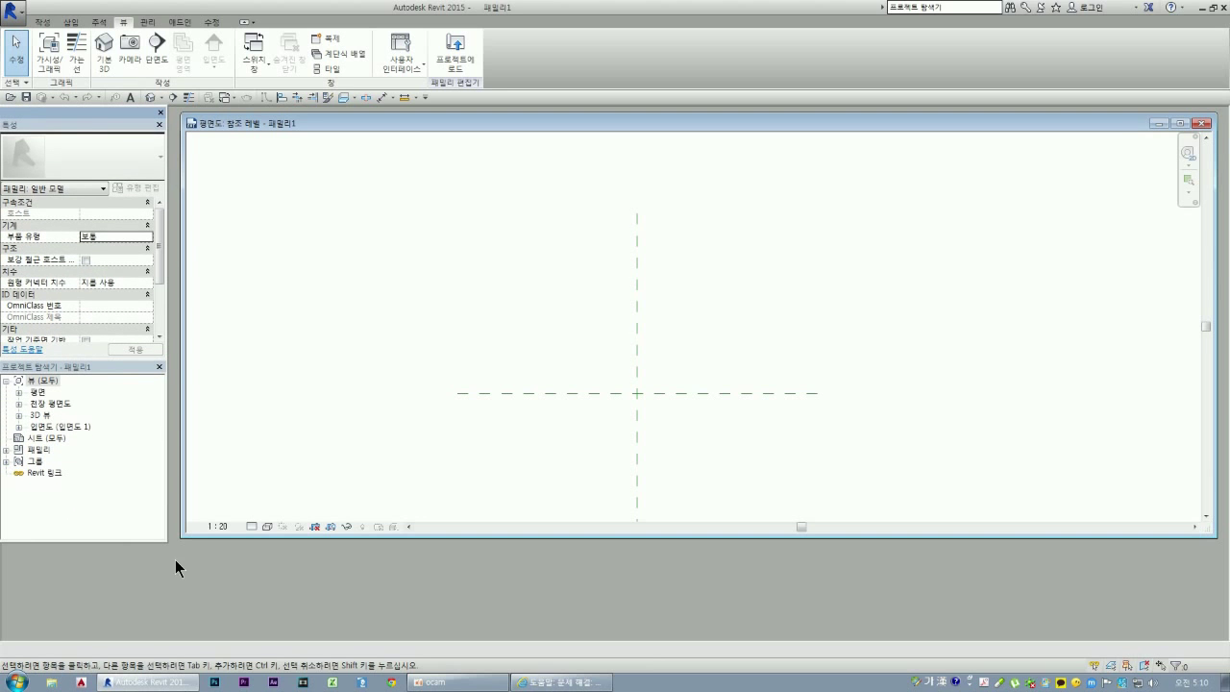
# - Enlarge the side panels, maximize the plan view, redock the palettes left, and close the family view
pyautogui.moveTo(164, 537); pyautogui.dragTo(183, 643)
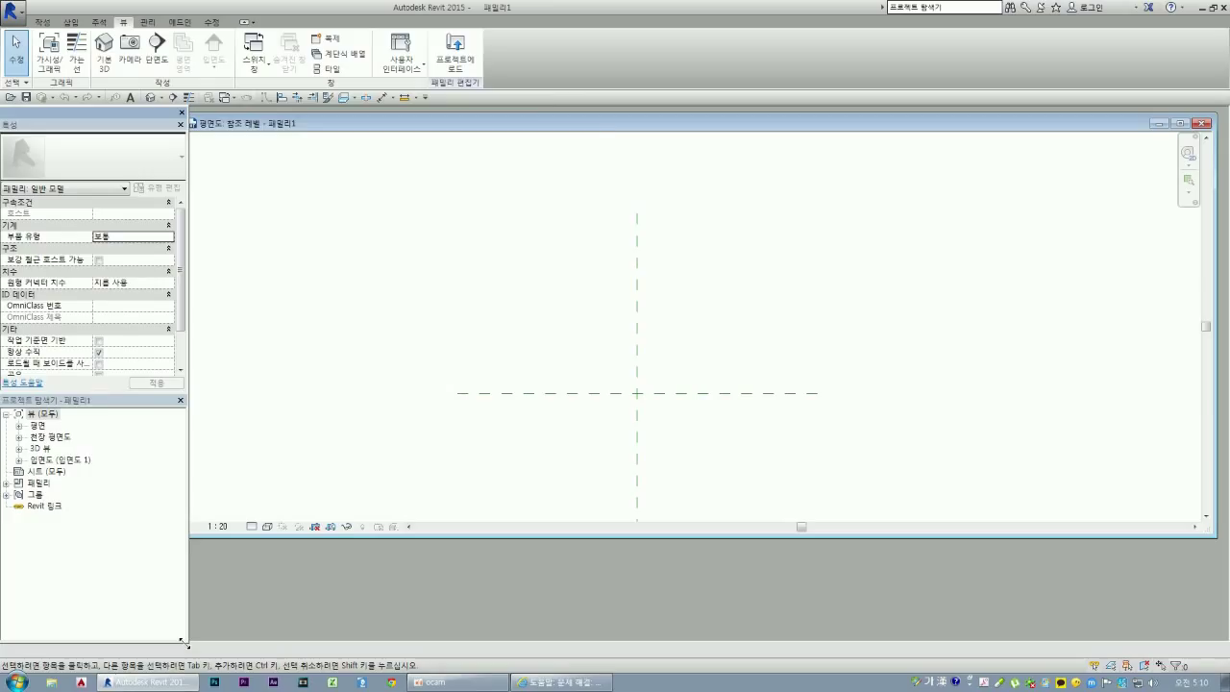
pyautogui.moveTo(609, 123); pyautogui.dragTo(620, 123)
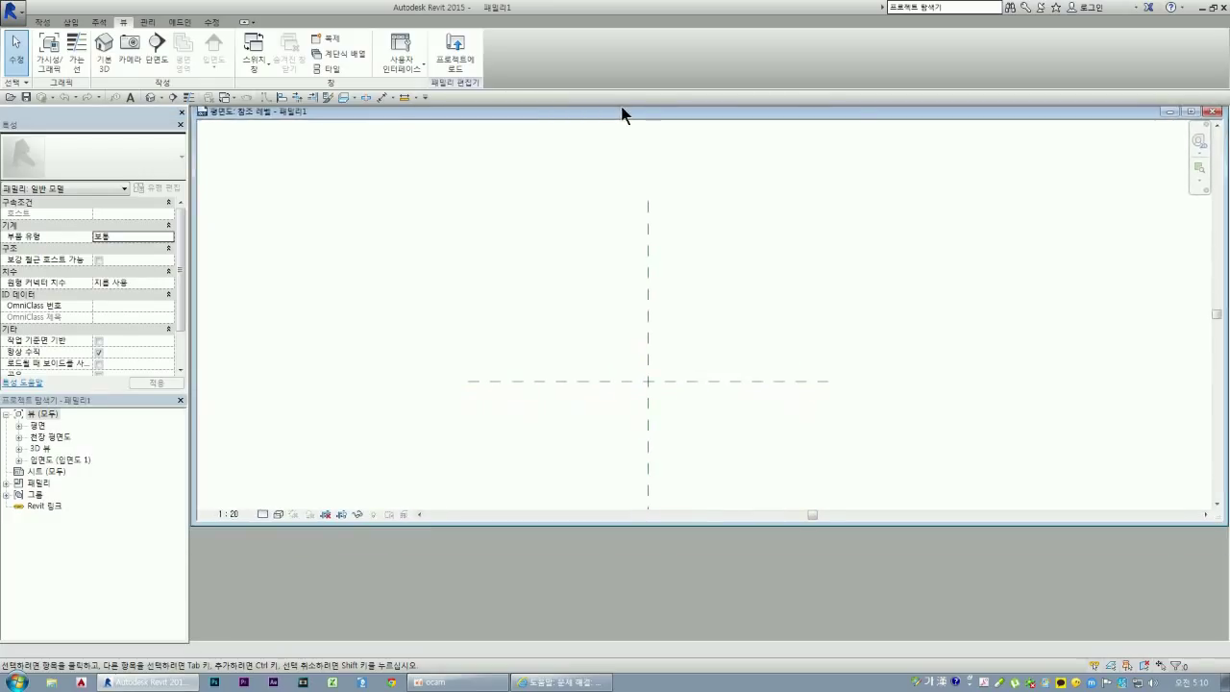
pyautogui.click(1190, 122)
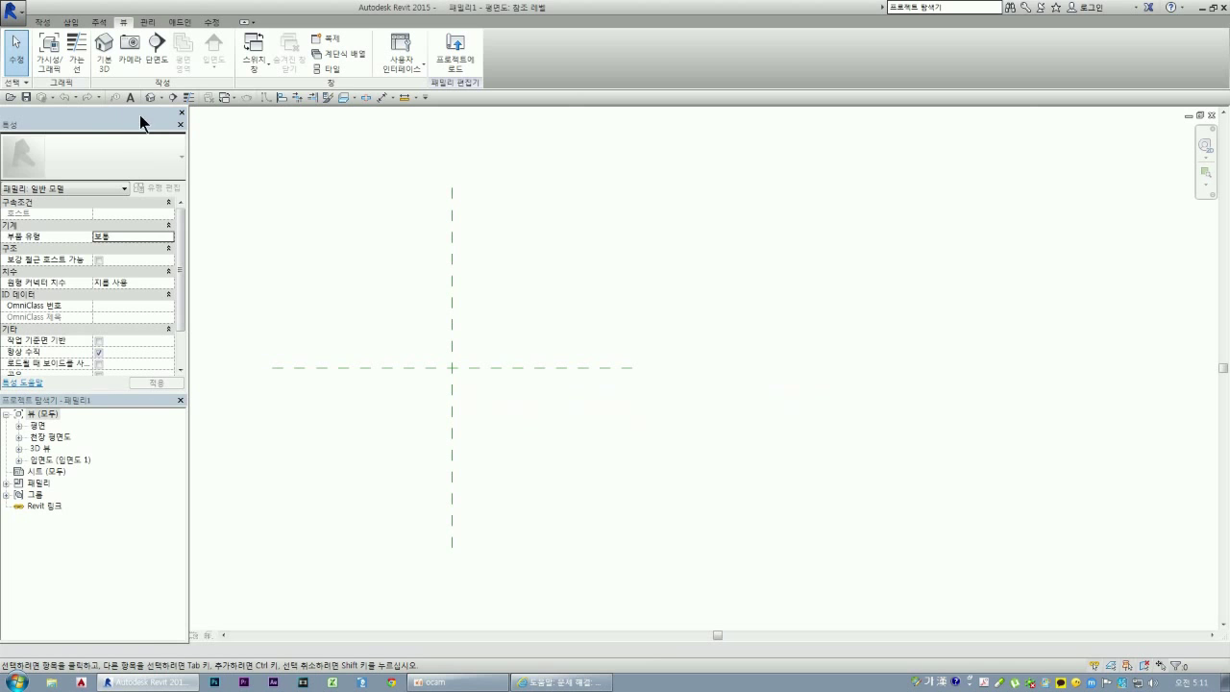
pyautogui.moveTo(104, 109)
pyautogui.mouseDown()
pyautogui.moveTo(212, 171)
pyautogui.moveTo(149, 118)
pyautogui.mouseUp()
pyautogui.moveTo(52, 127); pyautogui.dragTo(6, 104)
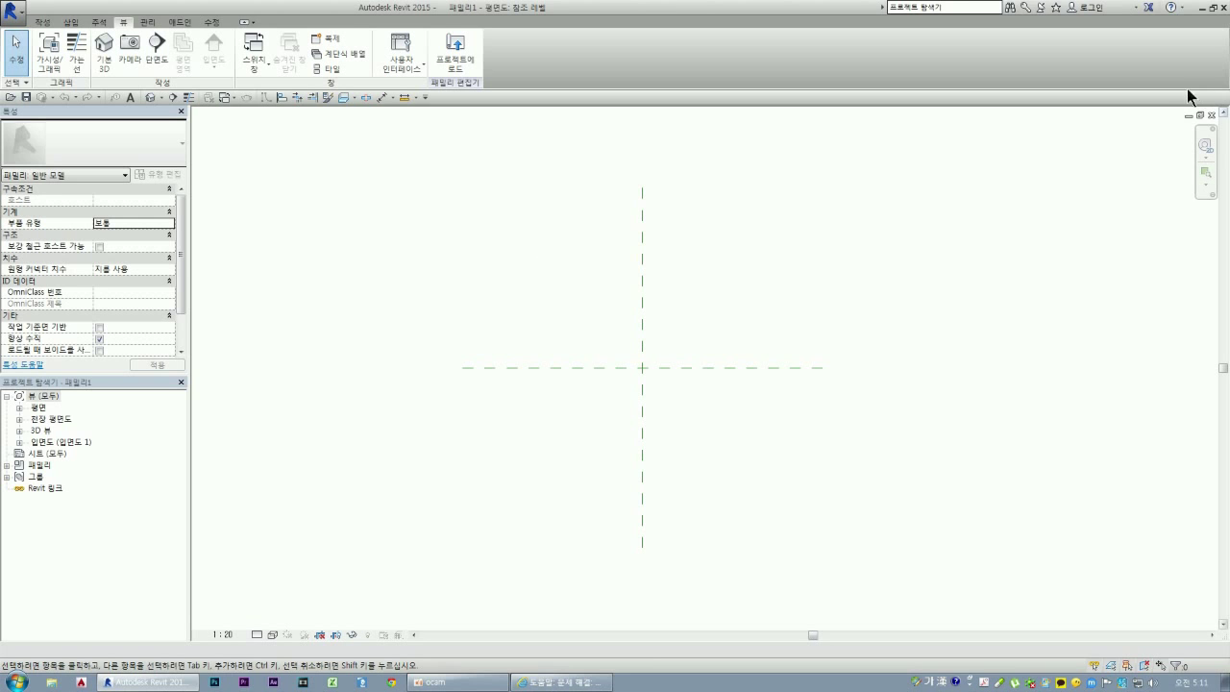
pyautogui.click(1212, 114)
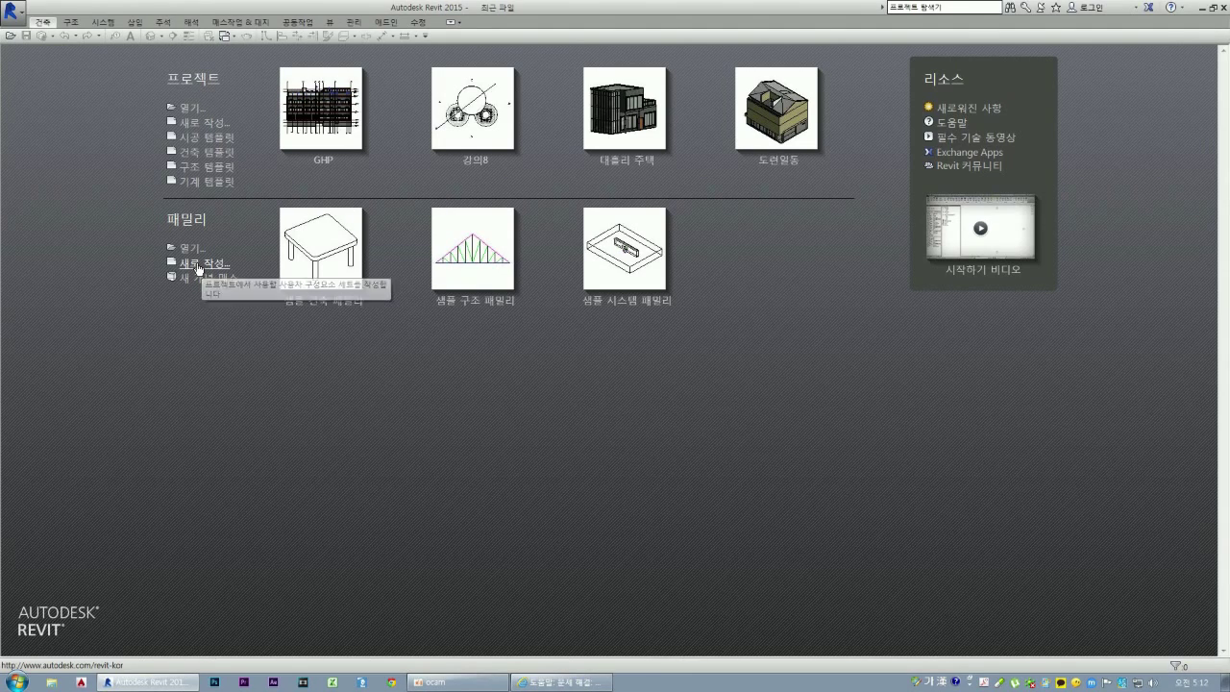
# - Start a new family and move the template selection dialog into view
pyautogui.click(198, 268)
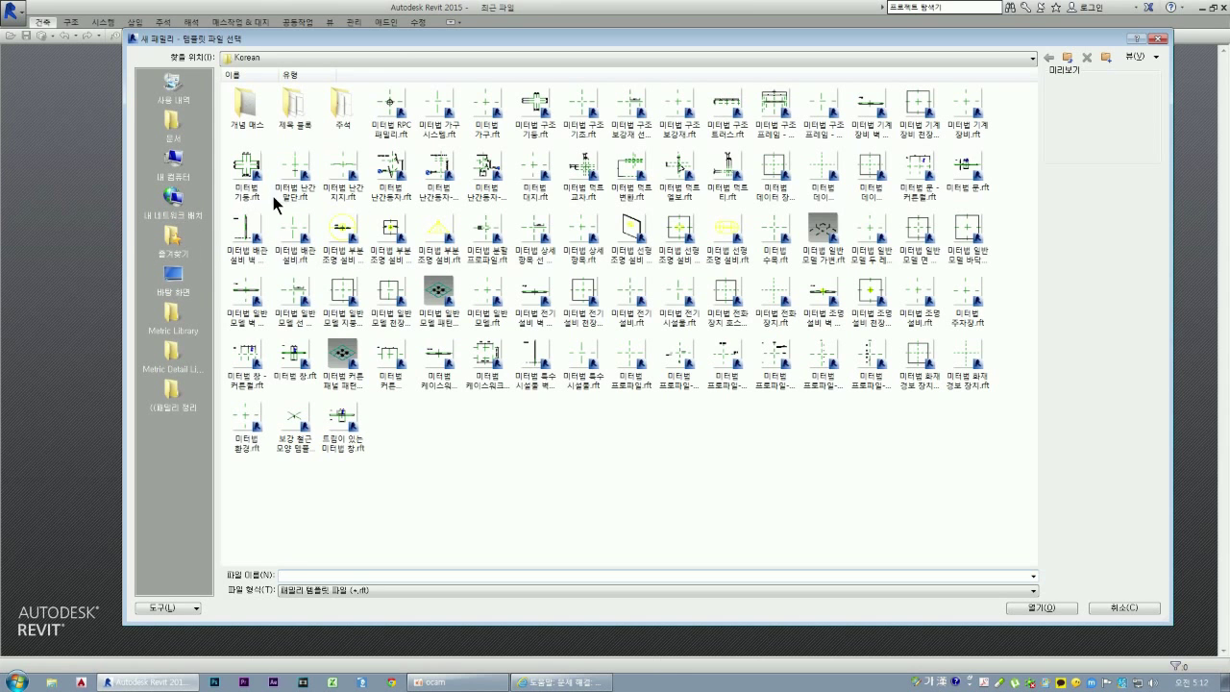
pyautogui.moveTo(389, 38); pyautogui.dragTo(362, 60)
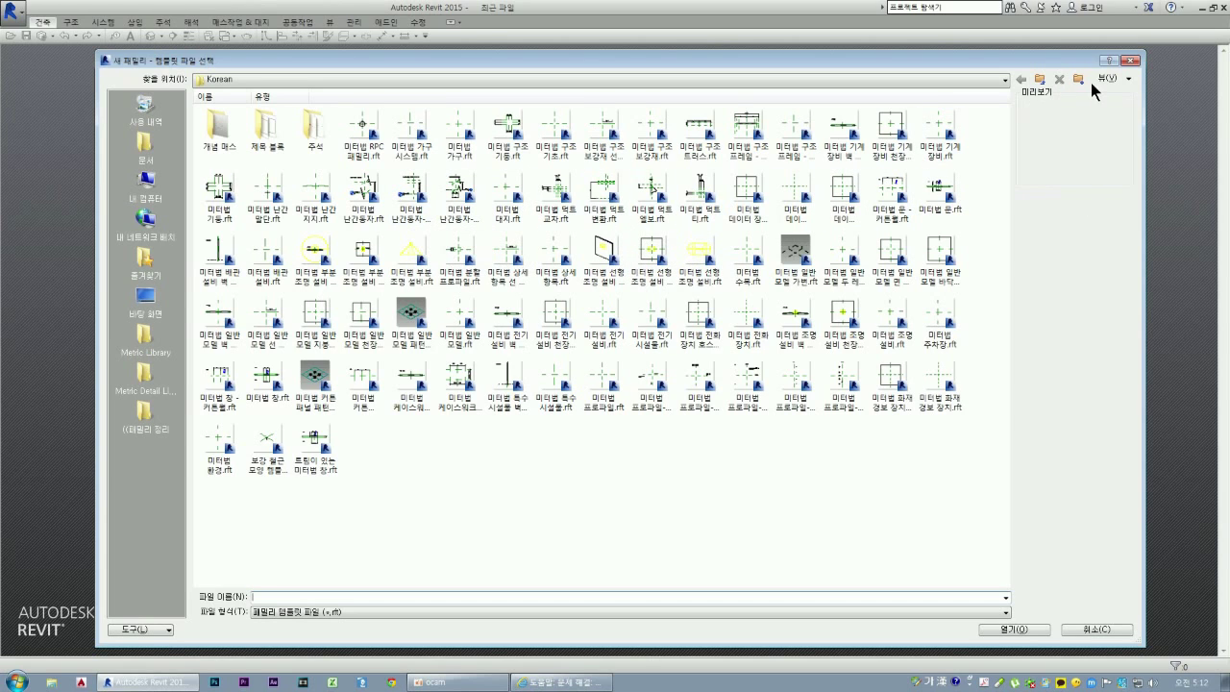
# - Switch the template file list to Details view and add a Title column
pyautogui.click(1116, 78)
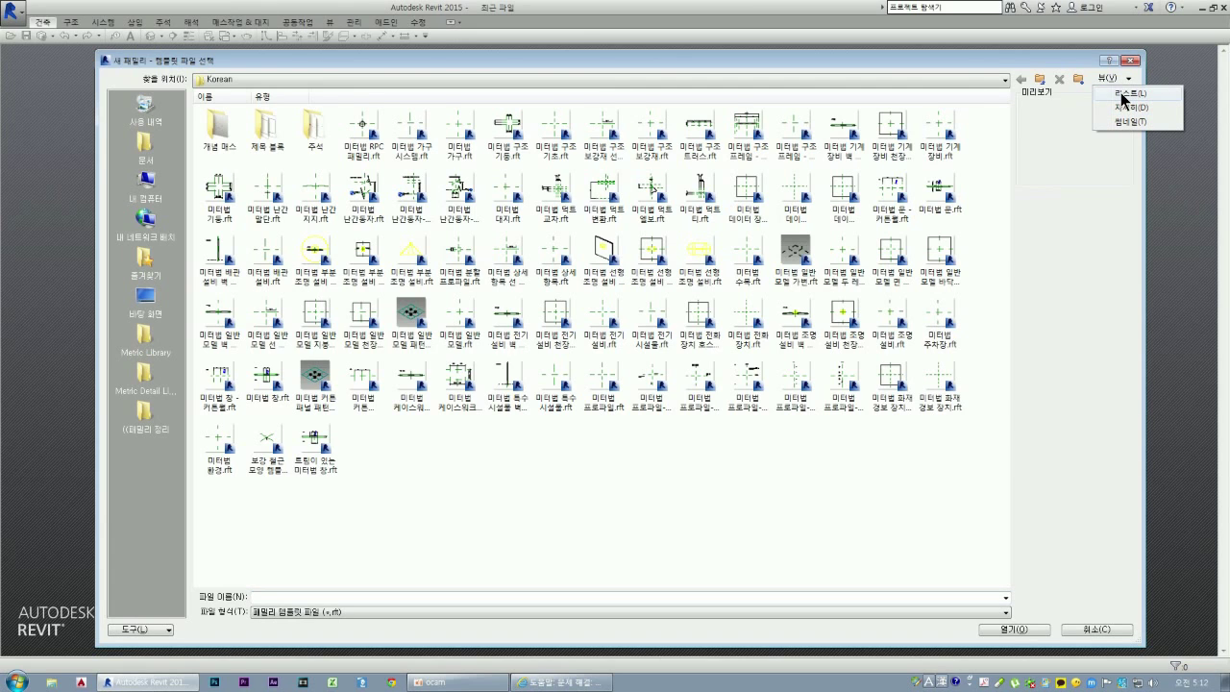
pyautogui.click(1124, 94)
pyautogui.click(1126, 79)
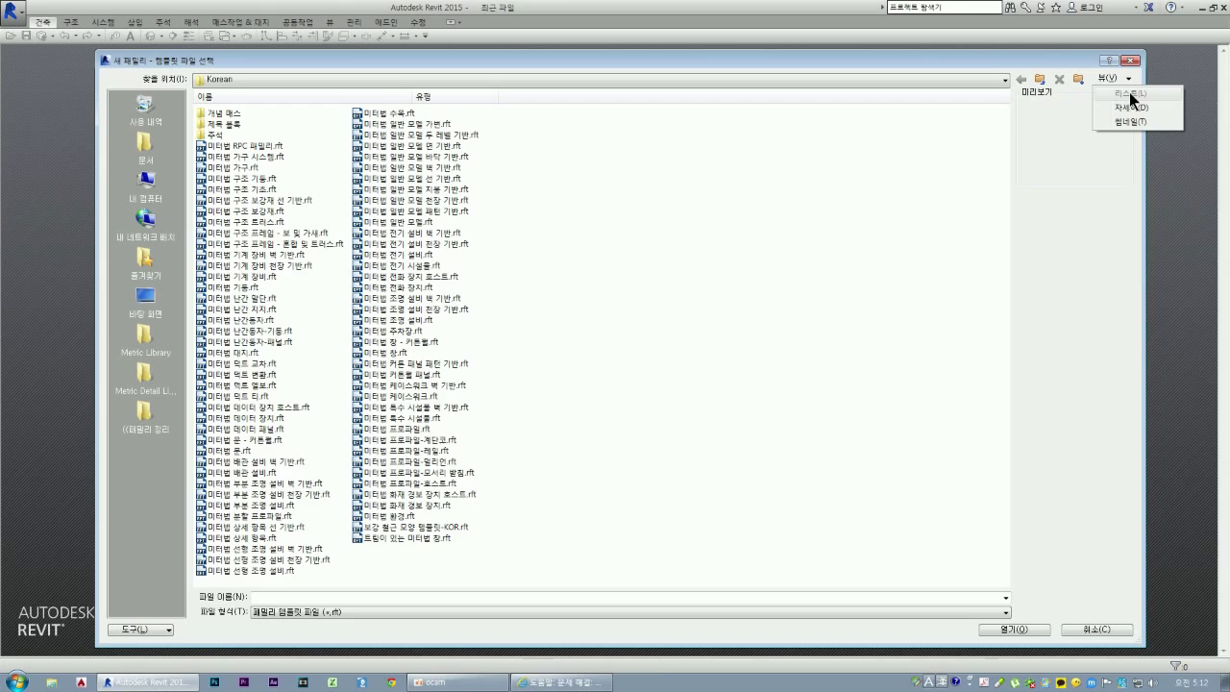
pyautogui.click(1130, 107)
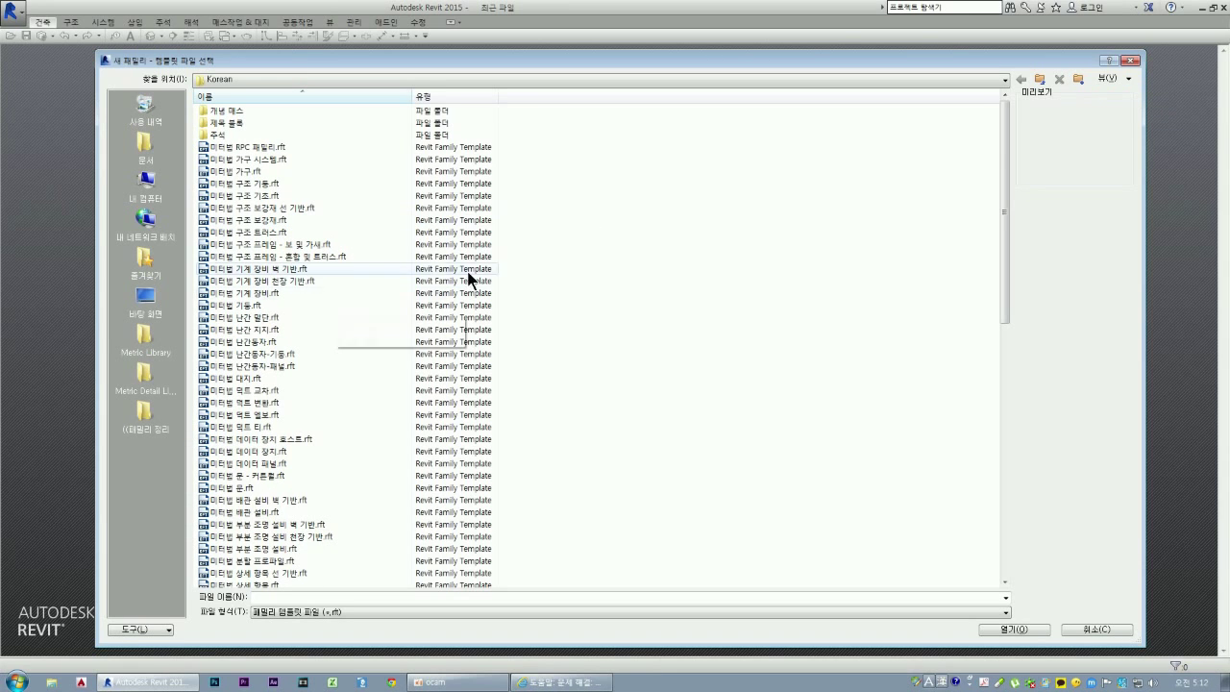
pyautogui.rightClick(536, 100)
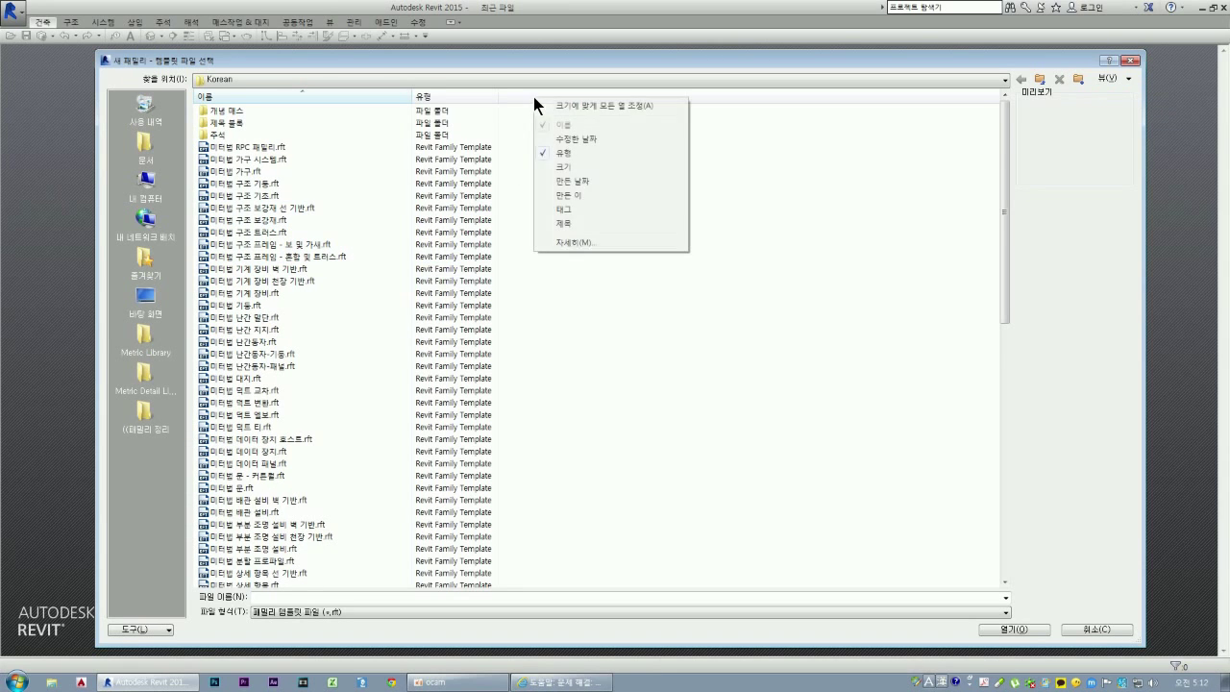
pyautogui.click(570, 222)
# - Return to List view and create a new family from 미터법 문.rft
pyautogui.click(1120, 78)
pyautogui.click(1121, 96)
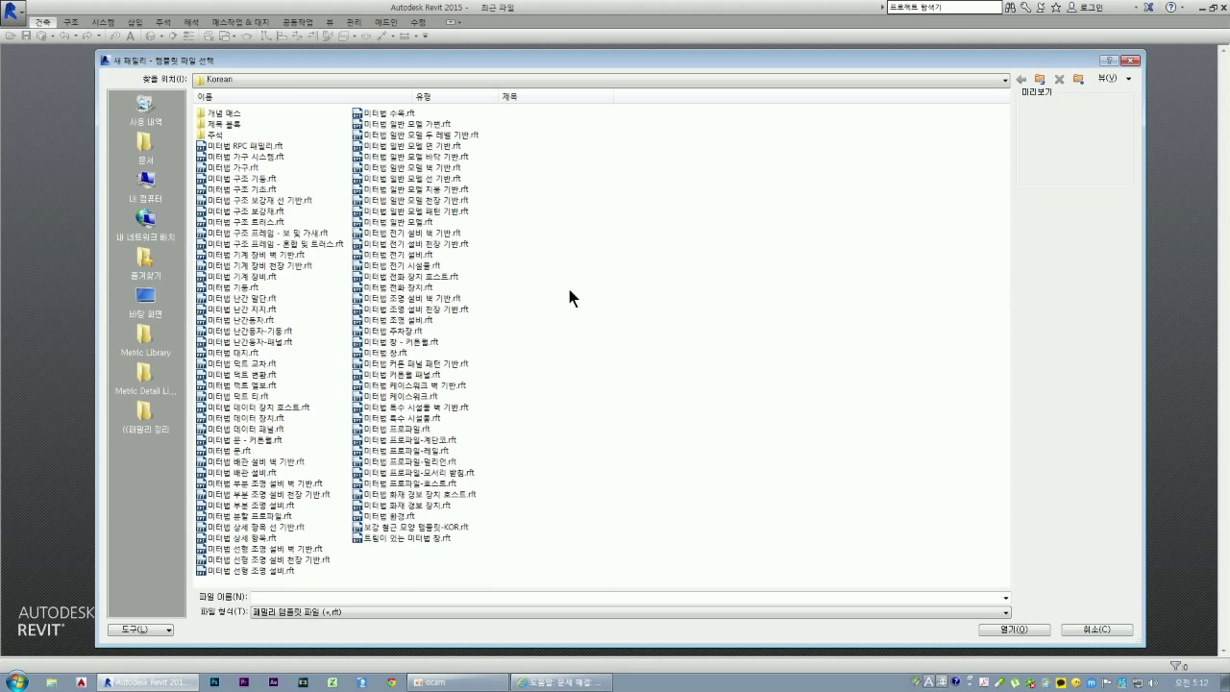
pyautogui.click(244, 448)
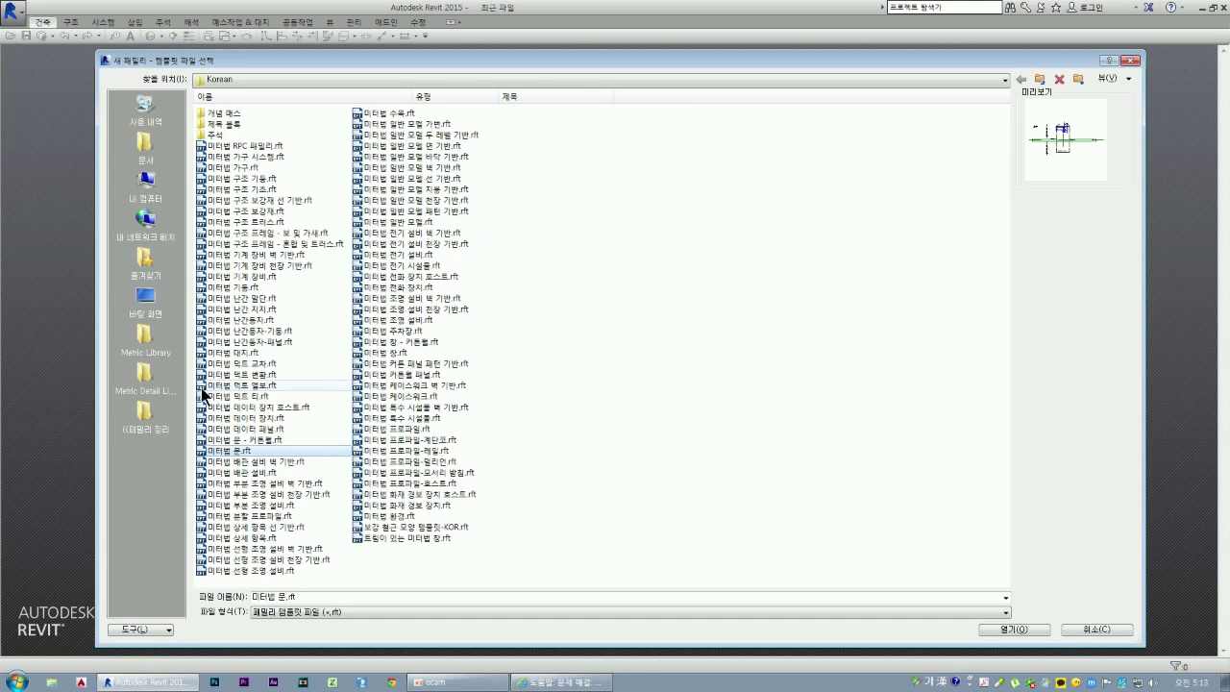
pyautogui.doubleClick(231, 451)
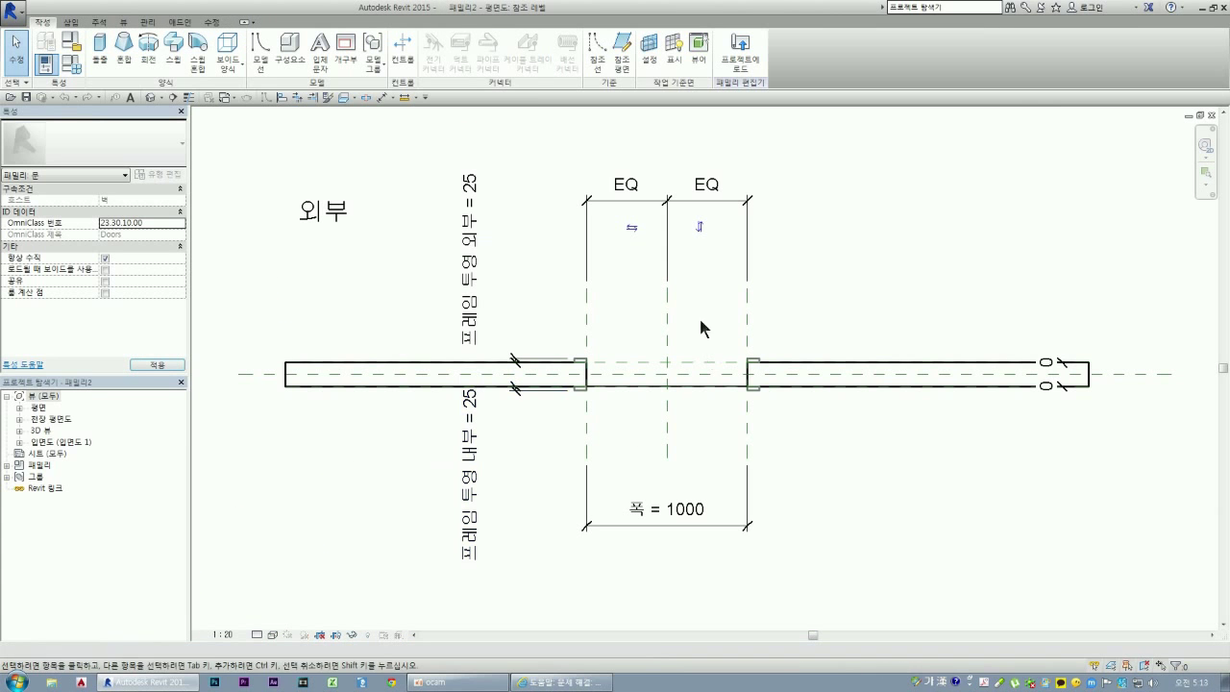
# - Open 3D view 뷰 1 and orbit to see the wall and door
pyautogui.click(18, 431)
pyautogui.doubleClick(53, 443)
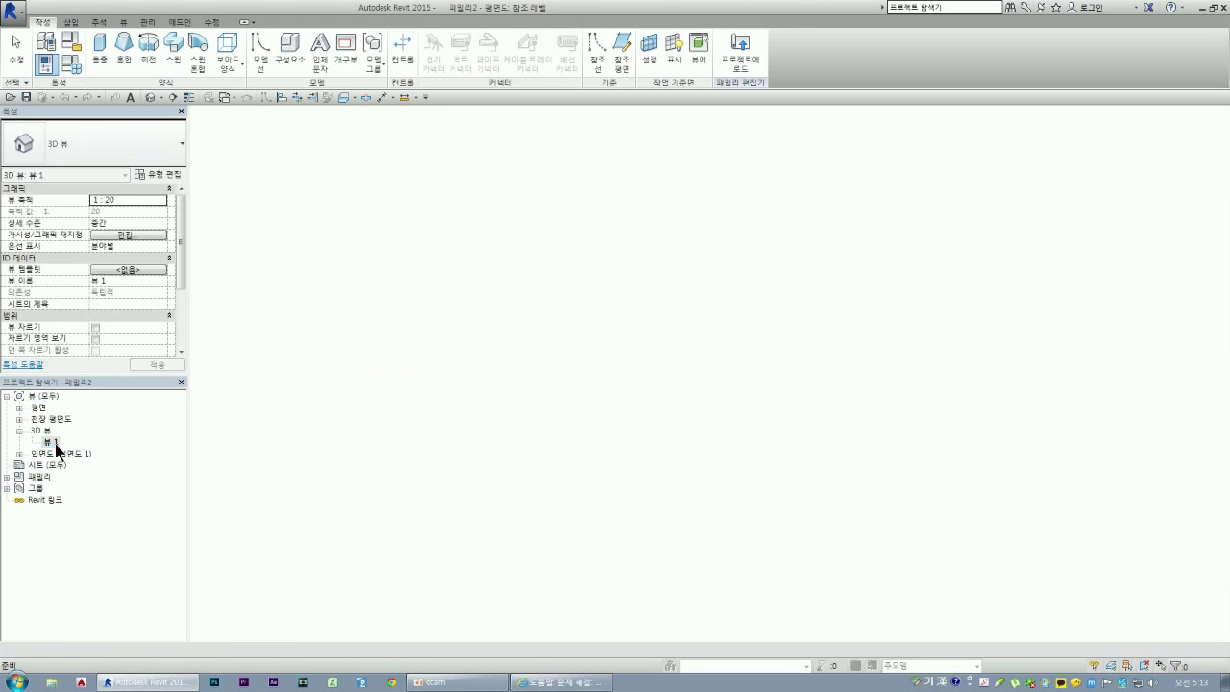
pyautogui.keyDown('shift'); pyautogui.moveTo(708, 351); pyautogui.dragTo(572, 486, button='middle'); pyautogui.keyUp('shift')
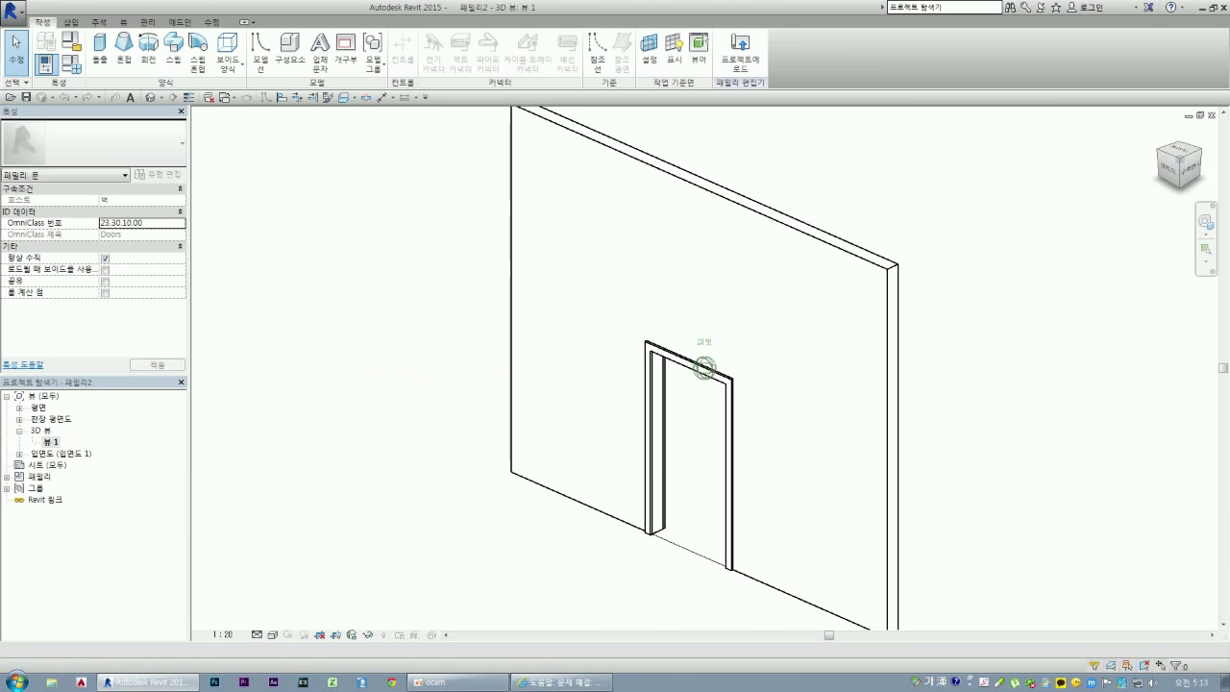
# - Set the visual style to Shaded, then reopen the 참조 레벨 floor plan
pyautogui.click(253, 634)
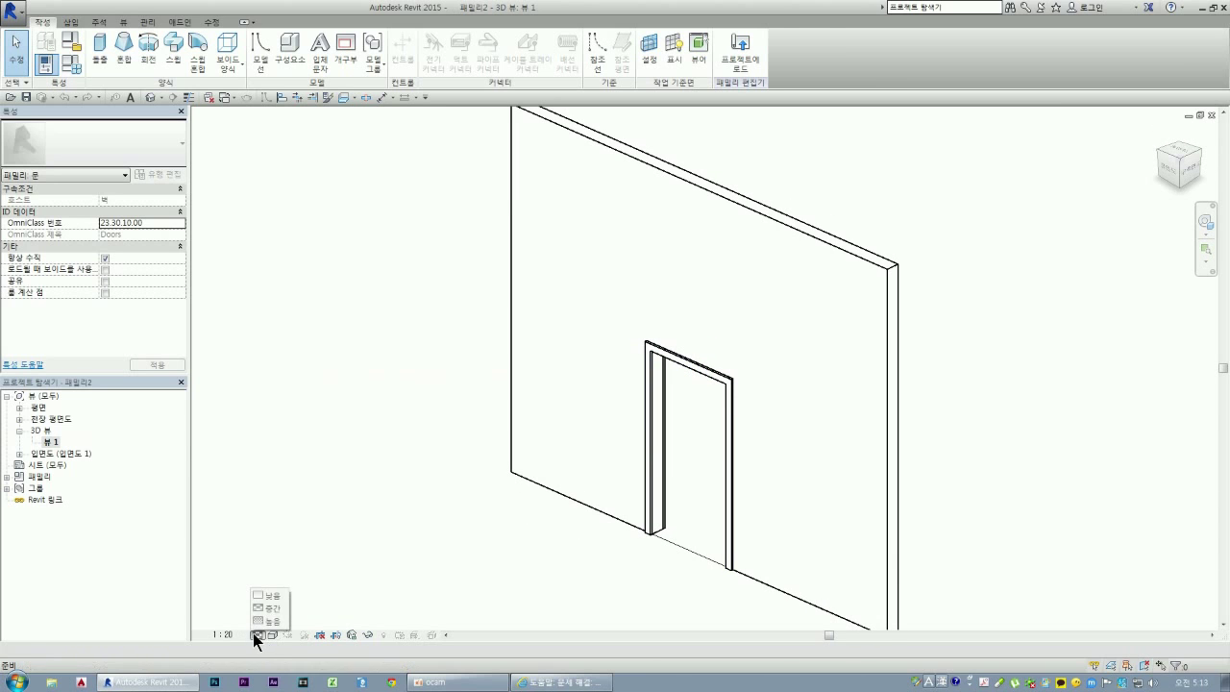
pyautogui.click(266, 623)
pyautogui.click(272, 633)
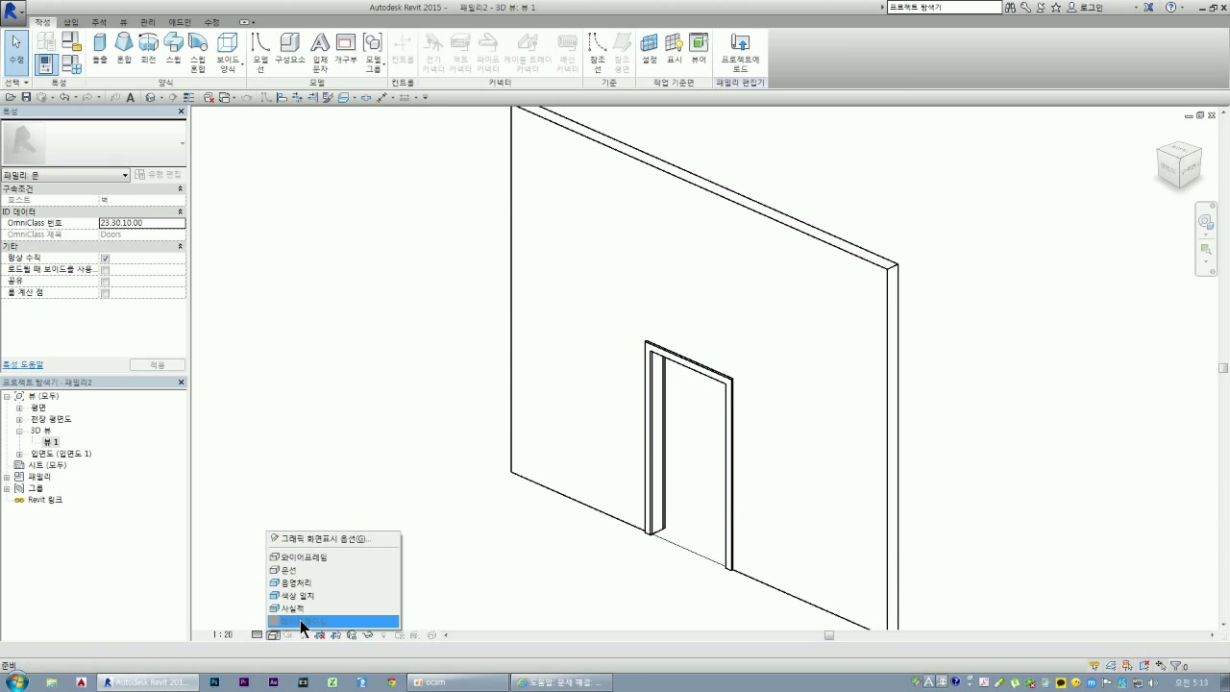
pyautogui.click(292, 607)
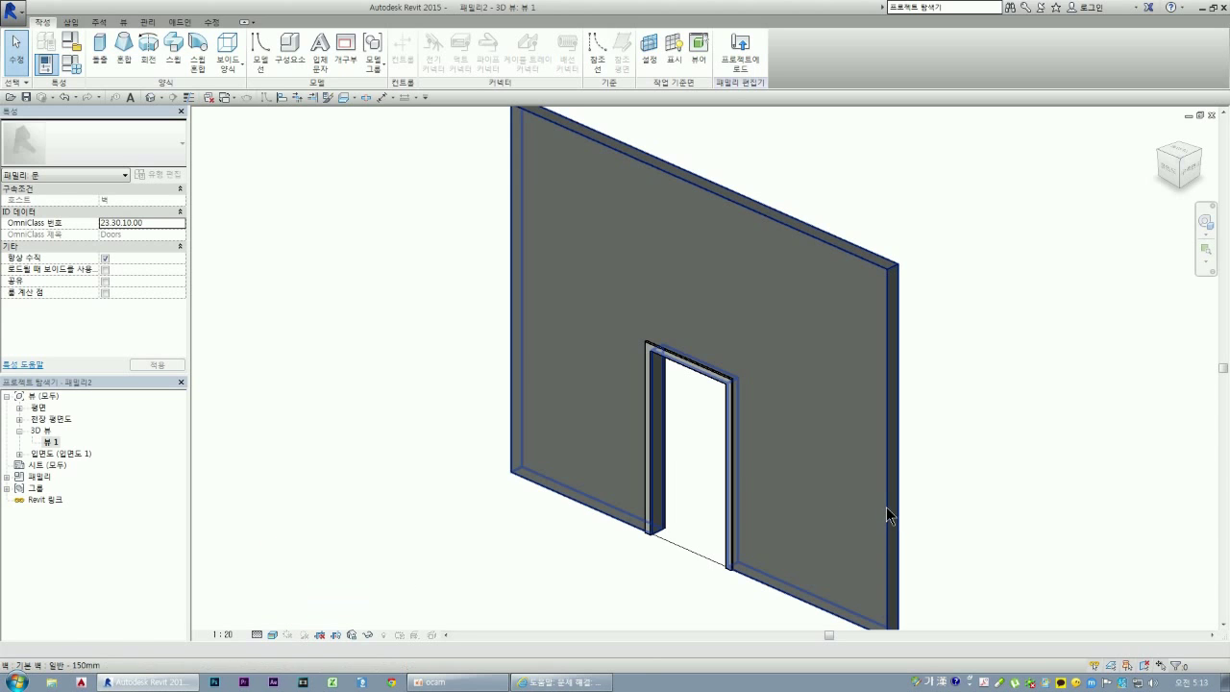
pyautogui.click(18, 407)
pyautogui.doubleClick(59, 419)
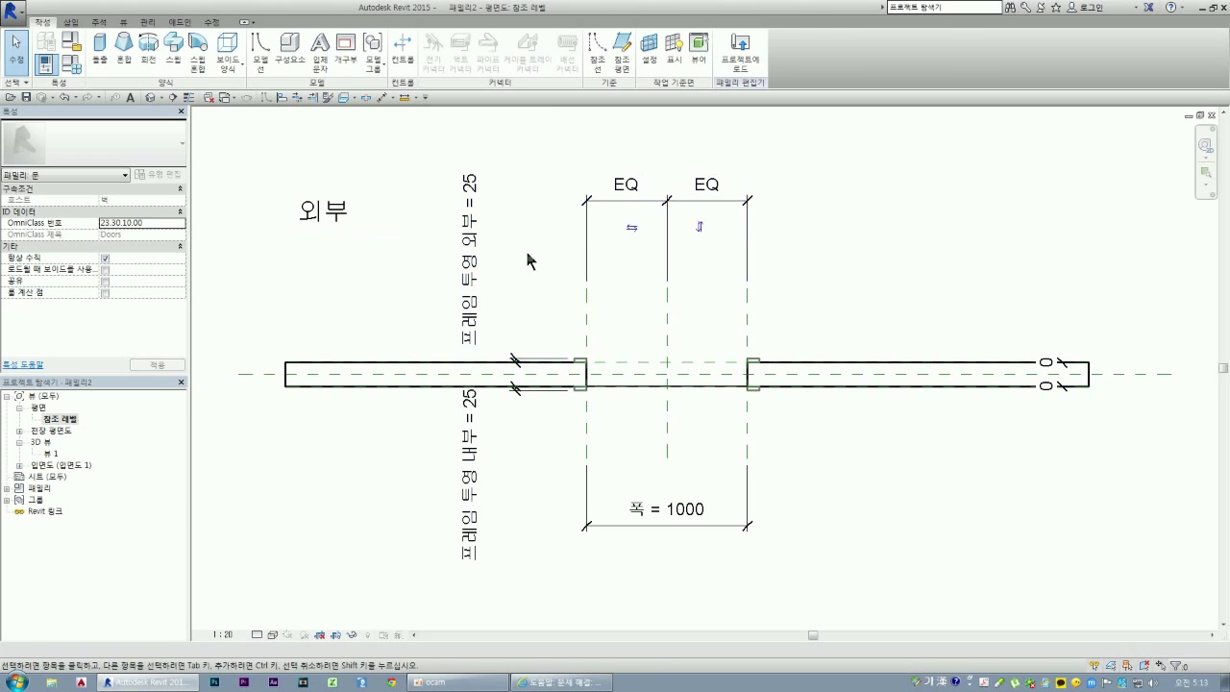
pyautogui.click(19, 430)
pyautogui.doubleClick(58, 442)
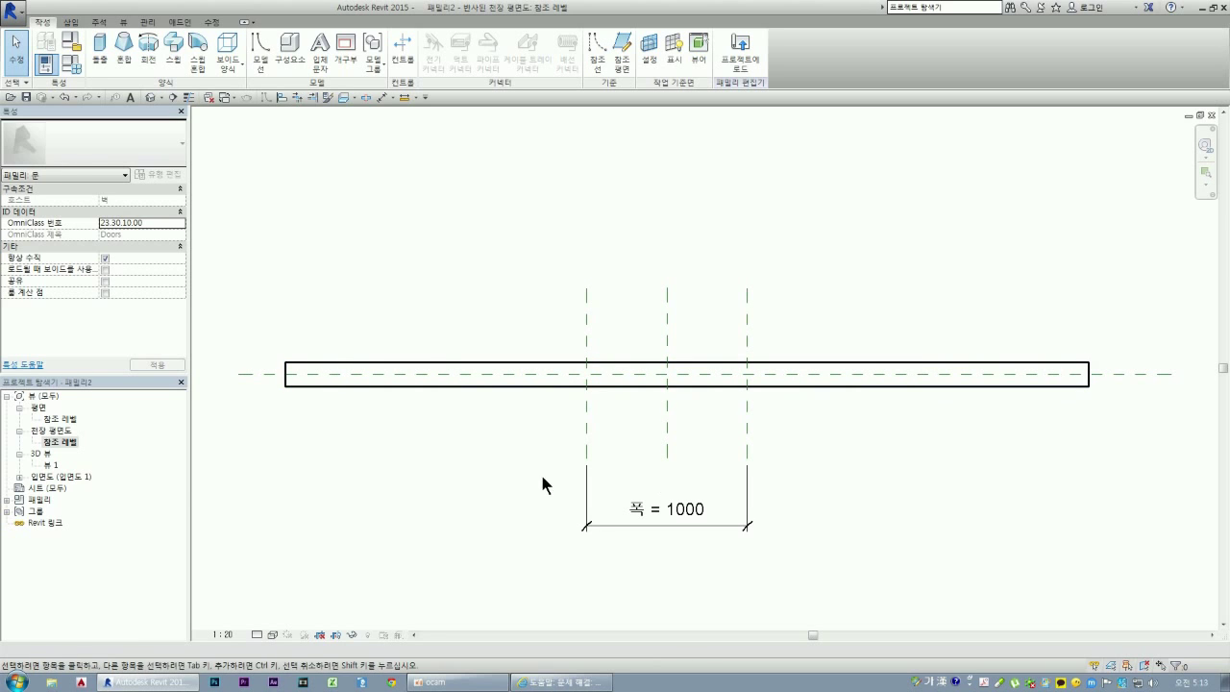
pyautogui.click(20, 477)
pyautogui.click(53, 489)
pyautogui.doubleClick(53, 488)
pyautogui.doubleClick(57, 500)
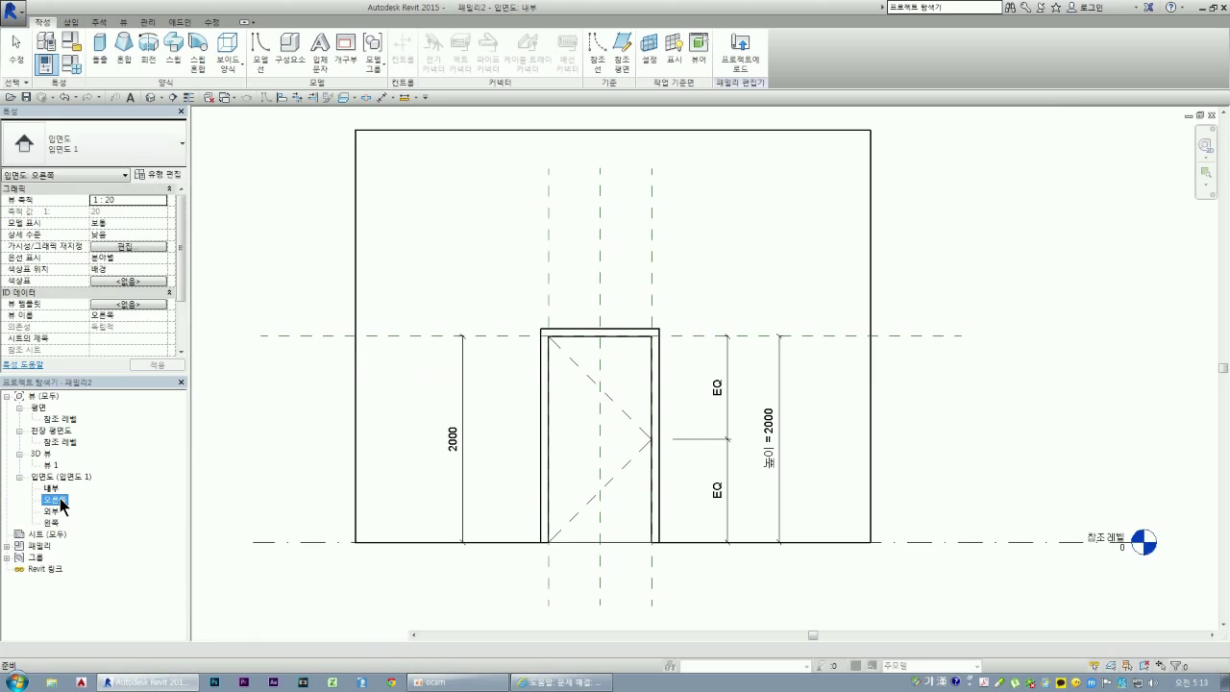
pyautogui.doubleClick(52, 511)
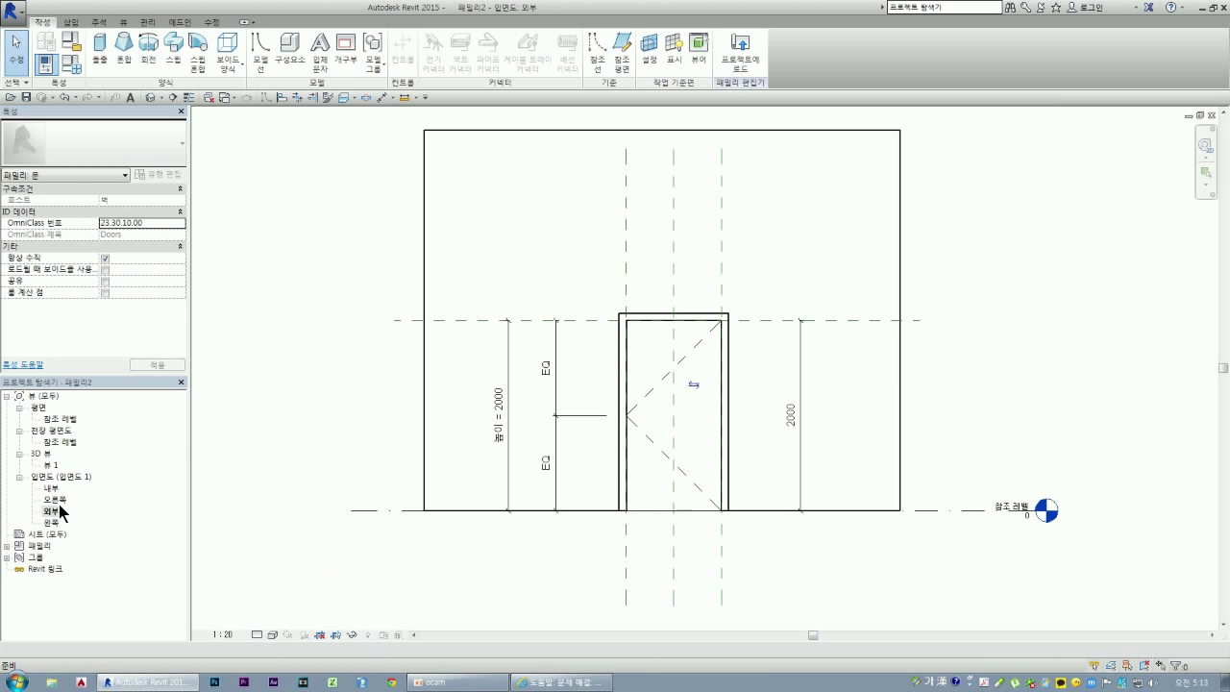
pyautogui.doubleClick(53, 522)
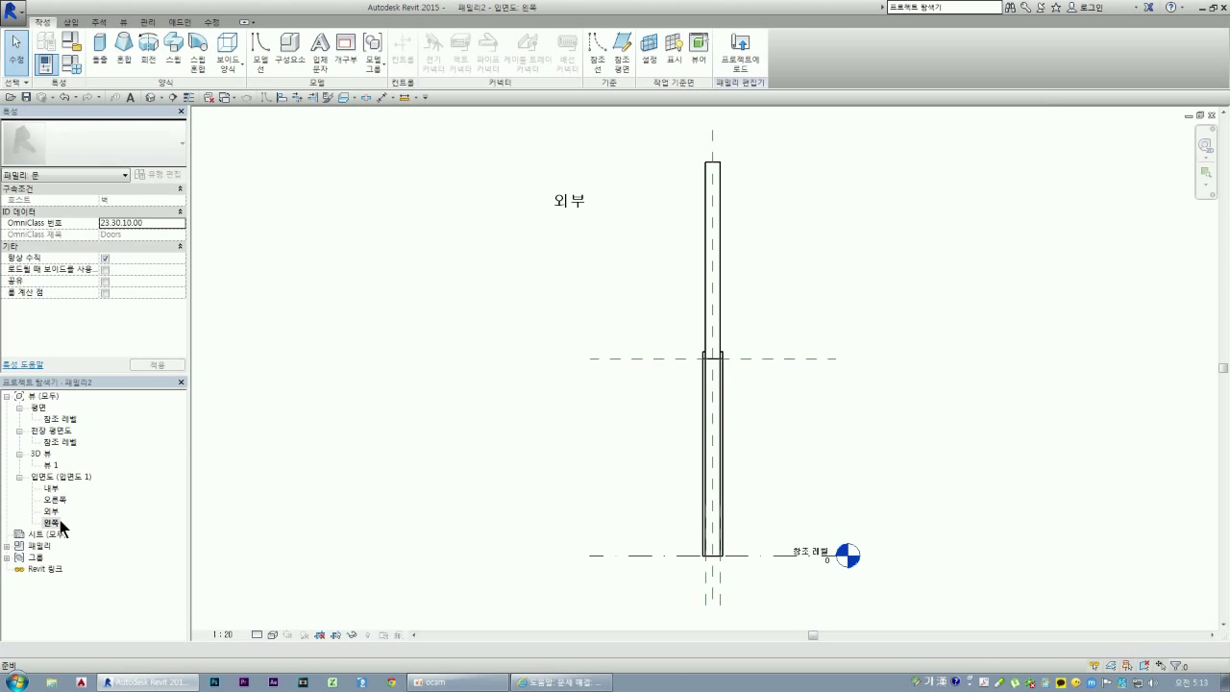
pyautogui.doubleClick(67, 420)
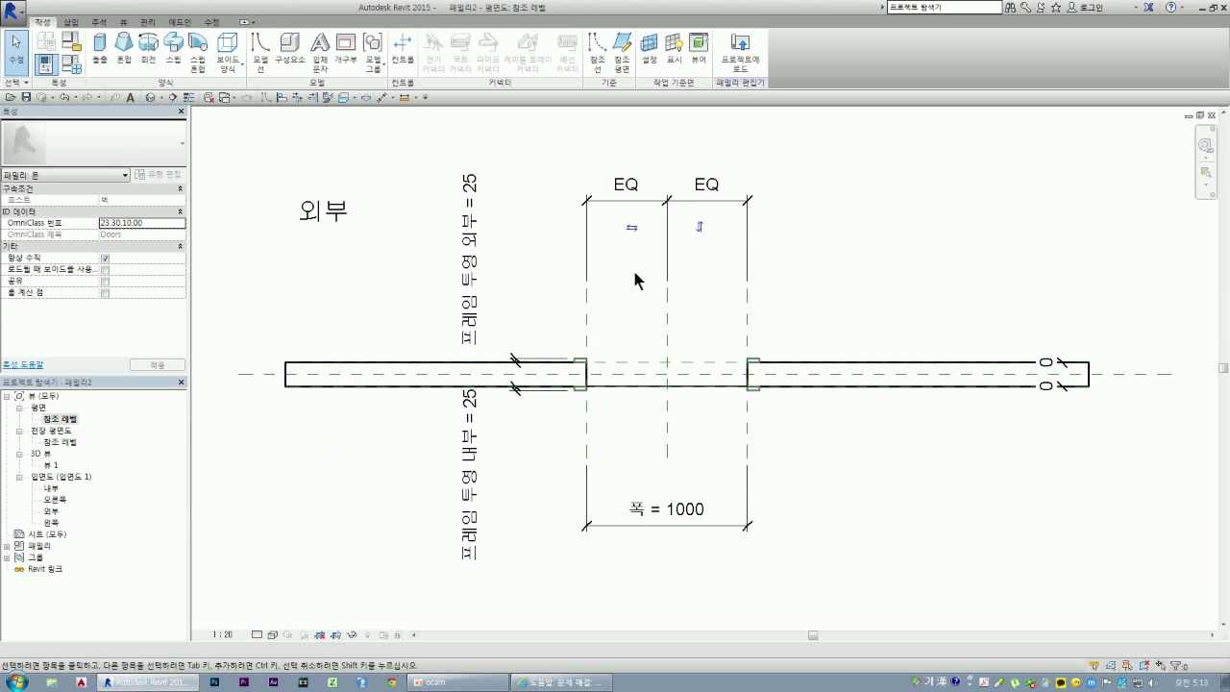
# - Toggle EQ on the top dimension off and on, then flex the 폭 width to 2000
pyautogui.click(656, 204)
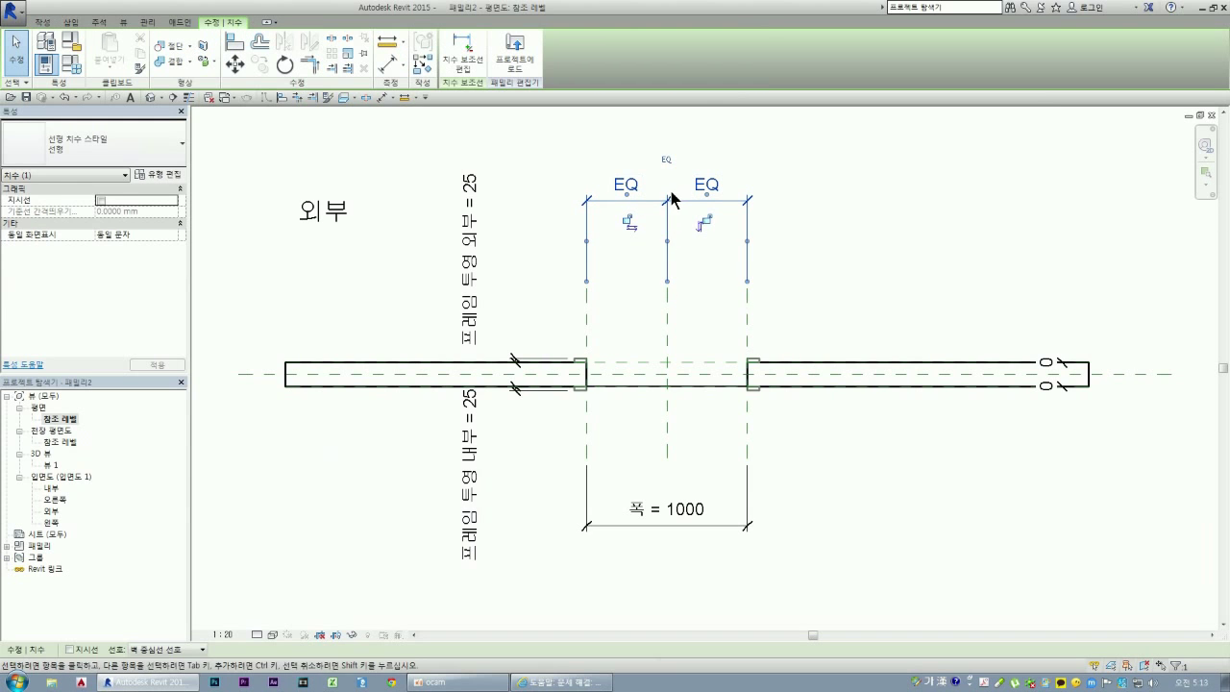
pyautogui.click(665, 159)
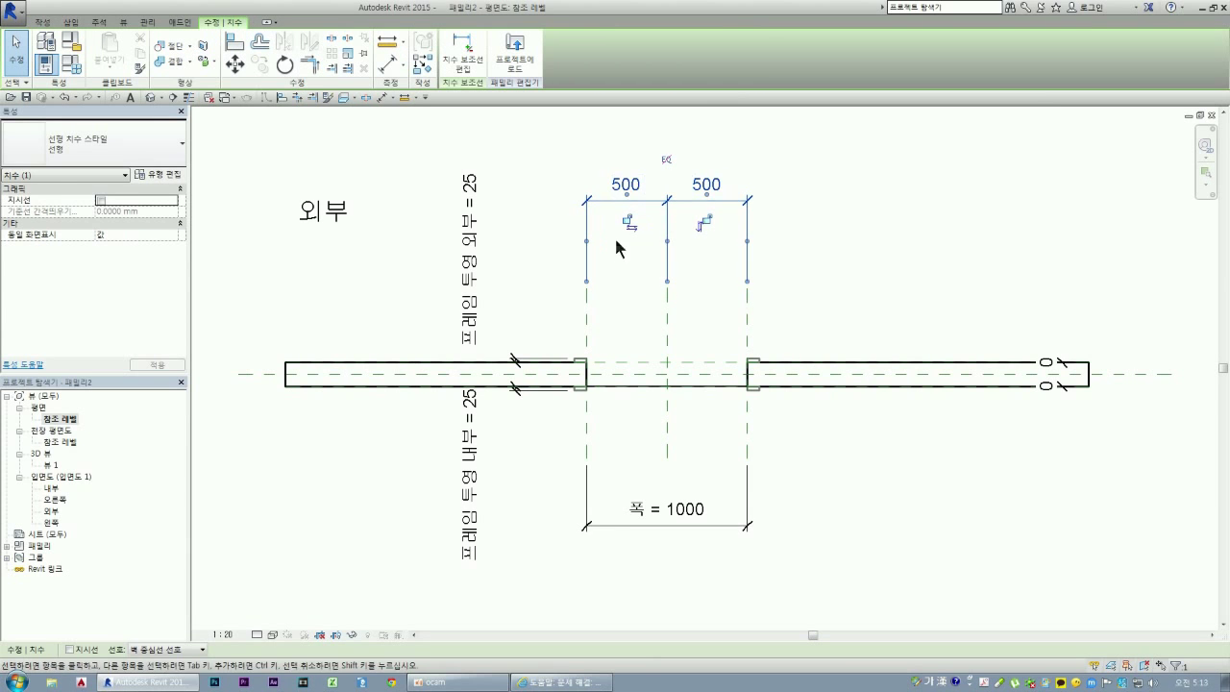
pyautogui.click(666, 159)
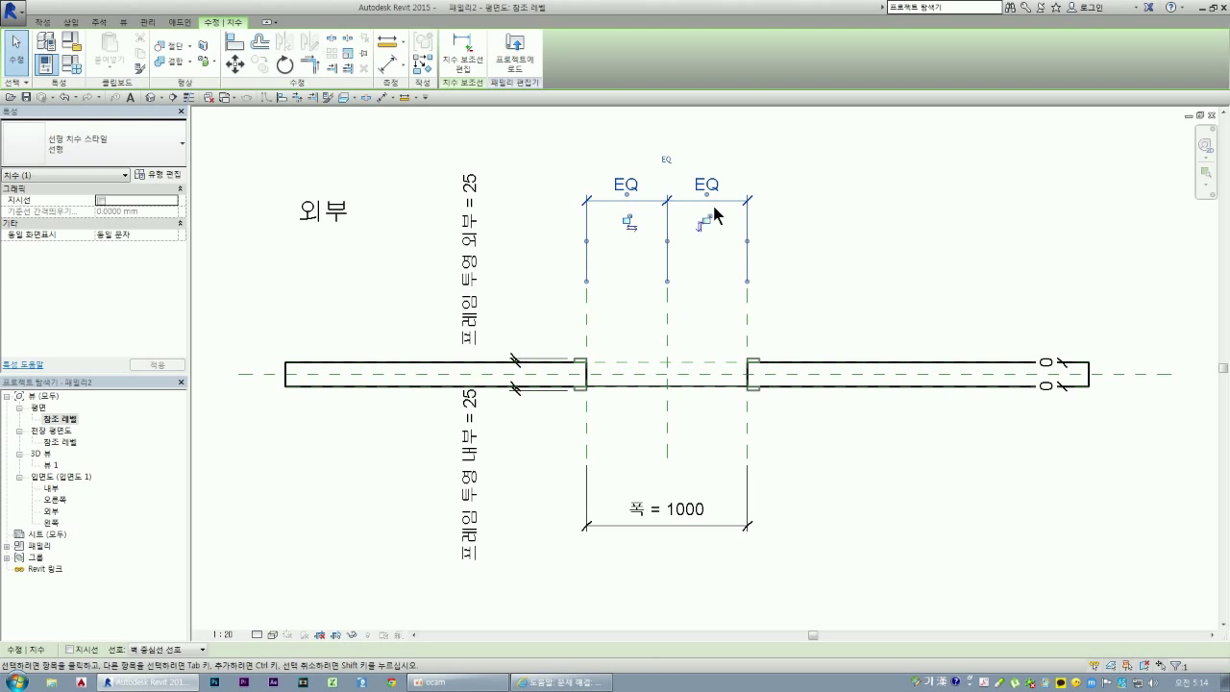
pyautogui.click(680, 514)
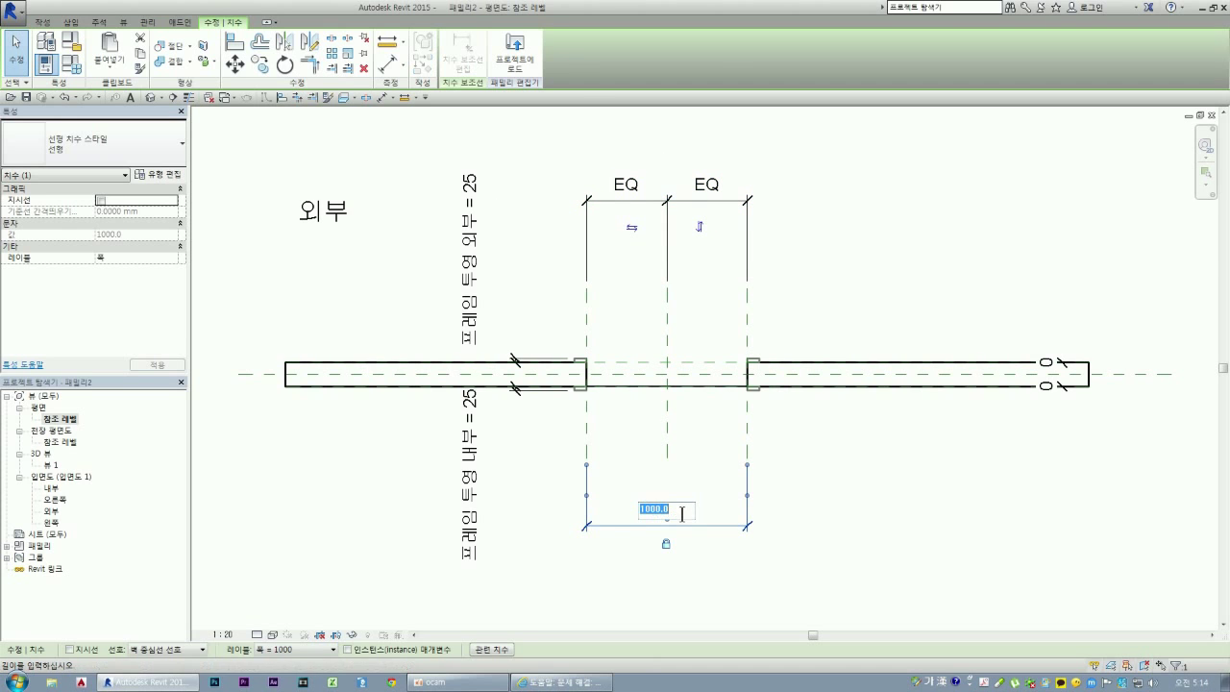
pyautogui.write('2000')
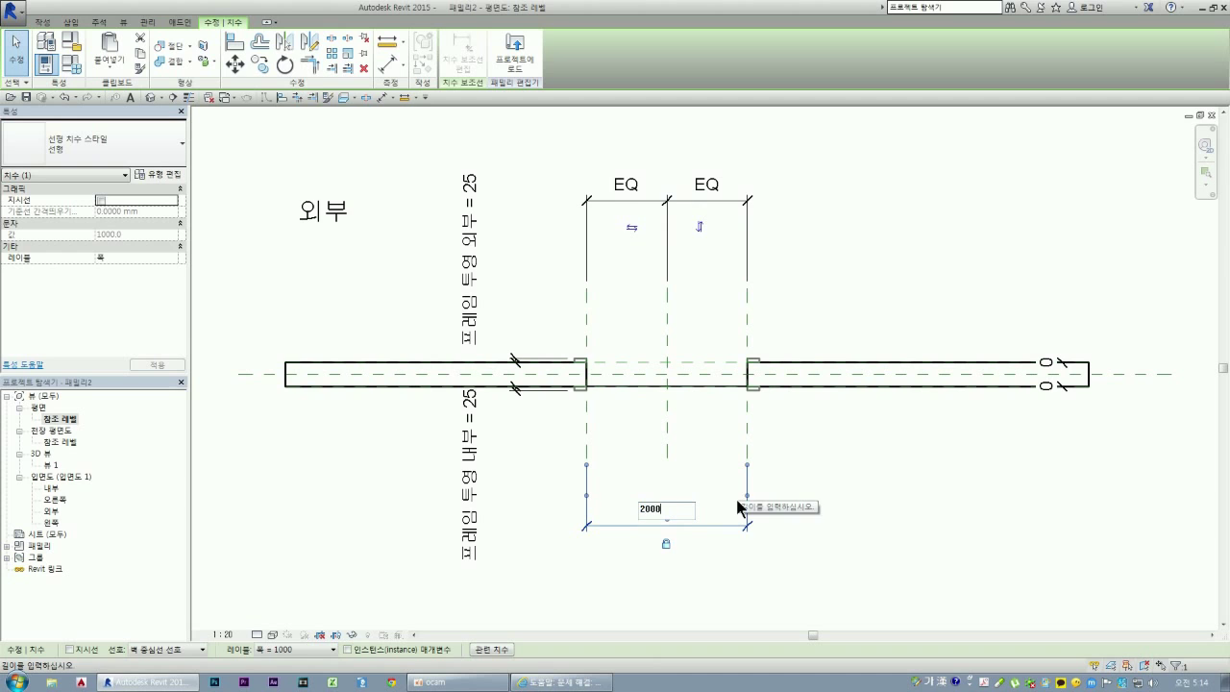
pyautogui.press('Return')
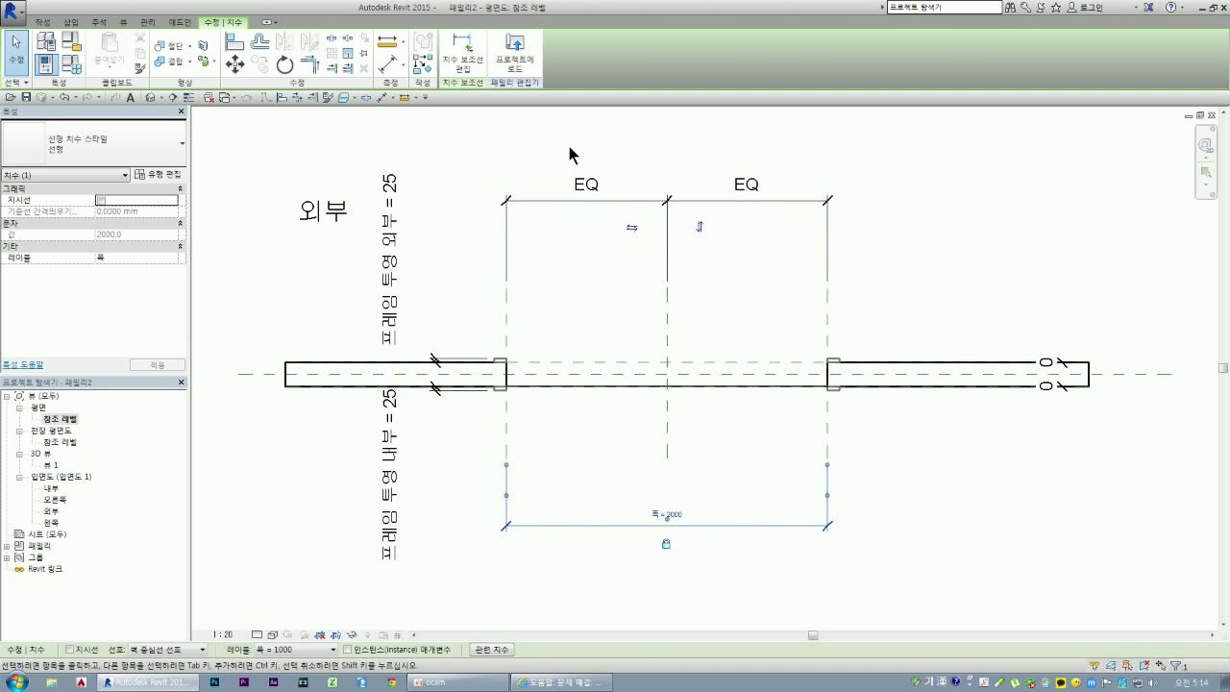
# - Turn off EQ, try a 폭 width of 1000, then undo back to 2000
pyautogui.click(586, 188)
pyautogui.click(667, 161)
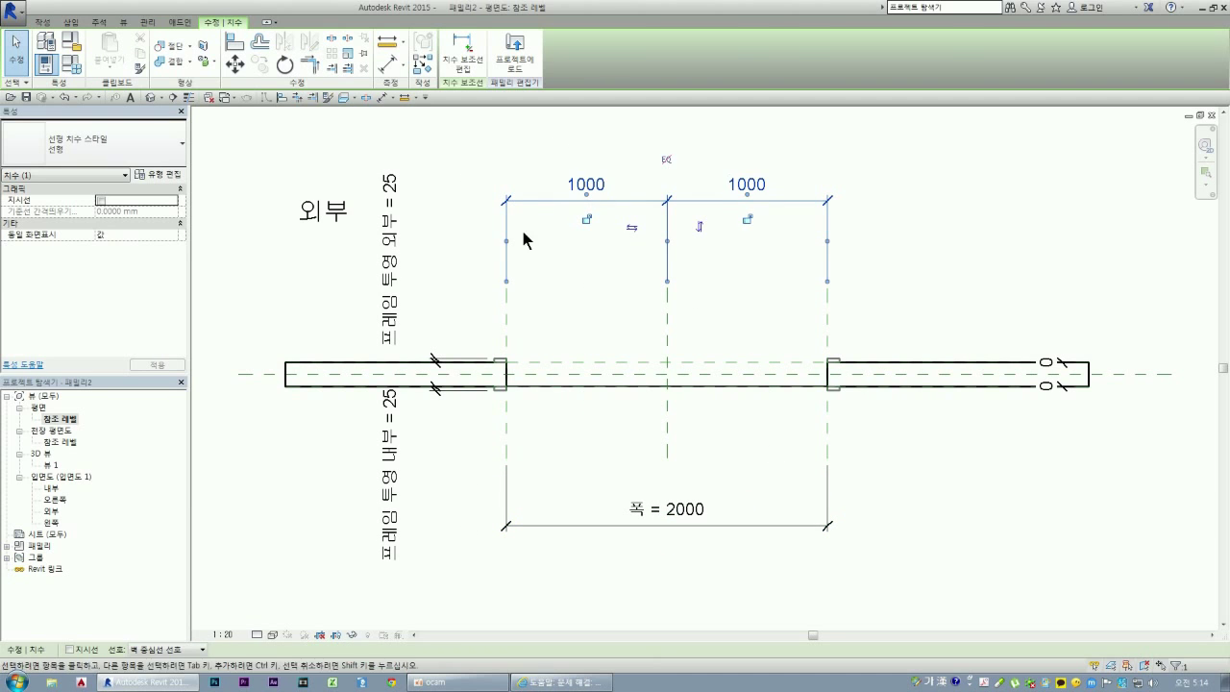
pyautogui.click(685, 510)
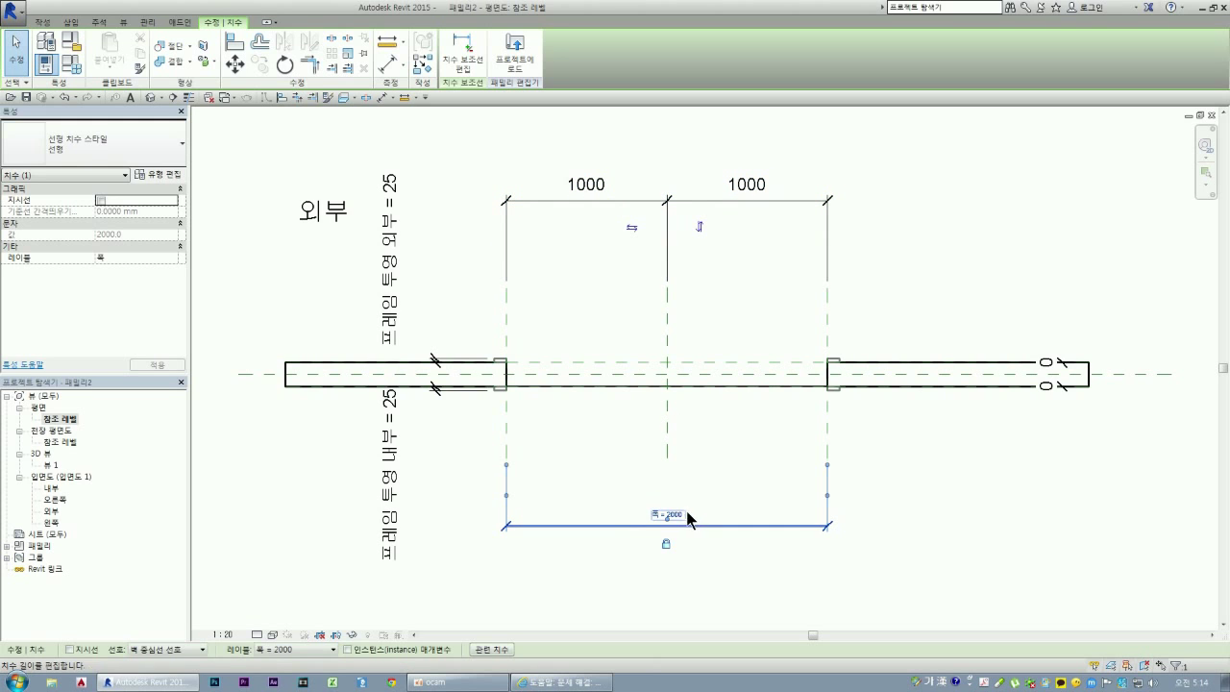
pyautogui.click(676, 517)
pyautogui.write('1000')
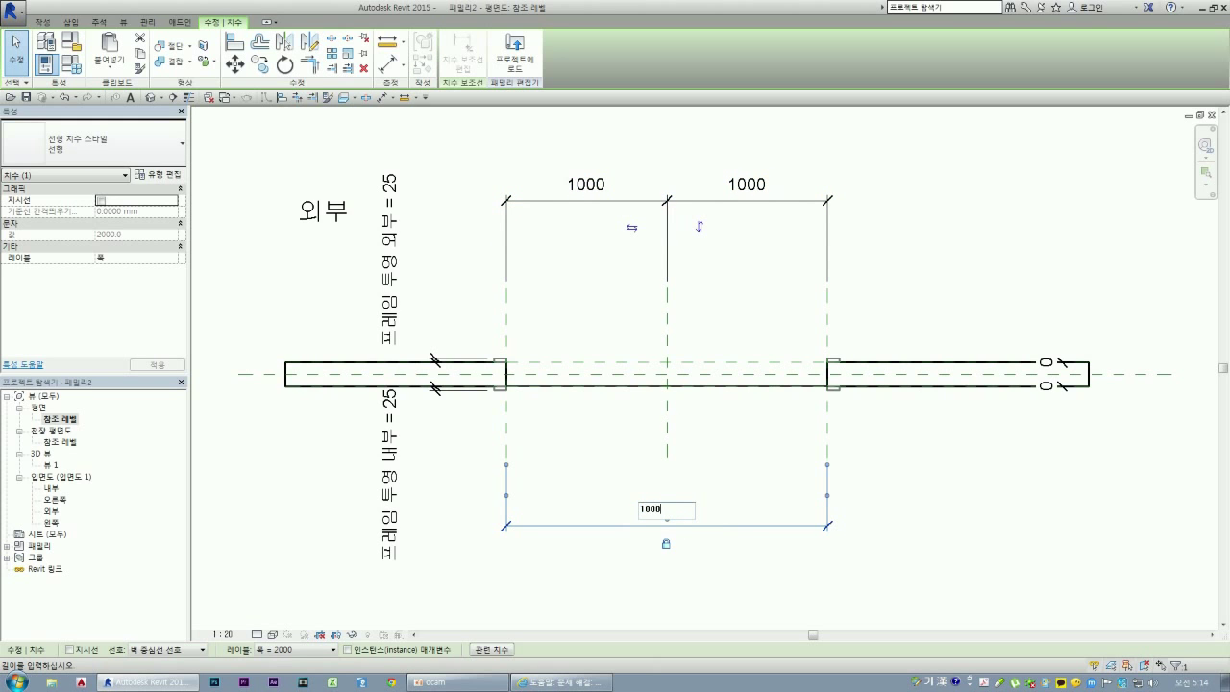
pyautogui.press('Return')
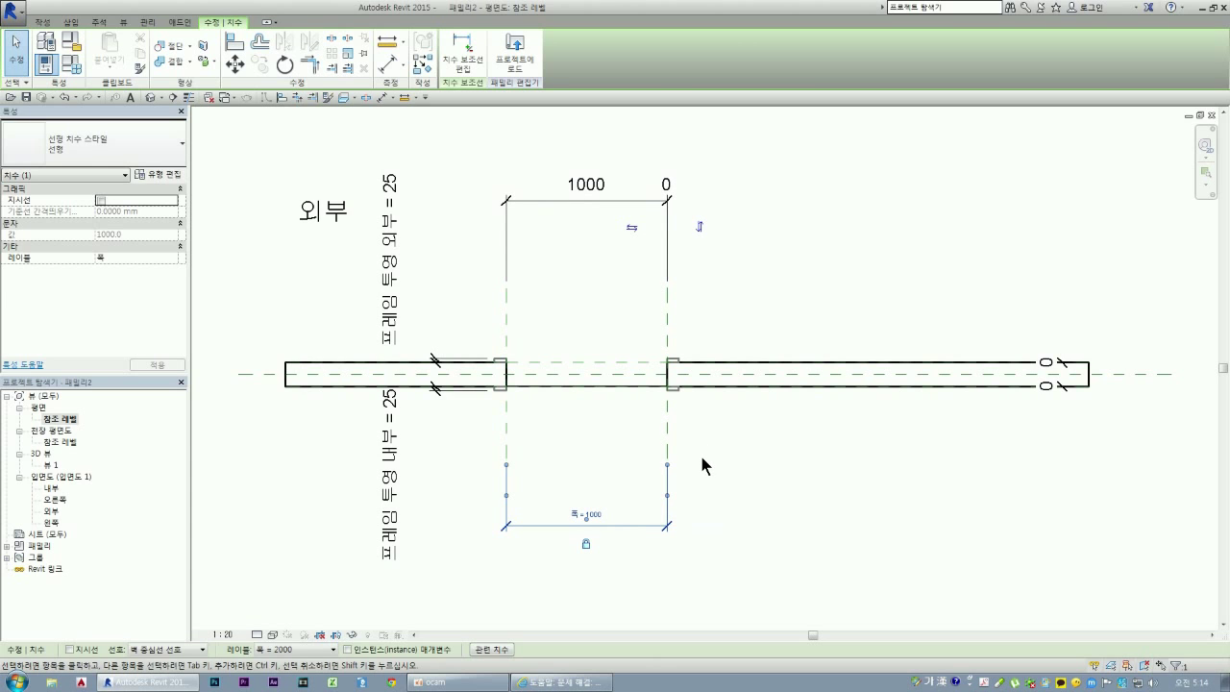
pyautogui.hotkey('ctrl', 'z')
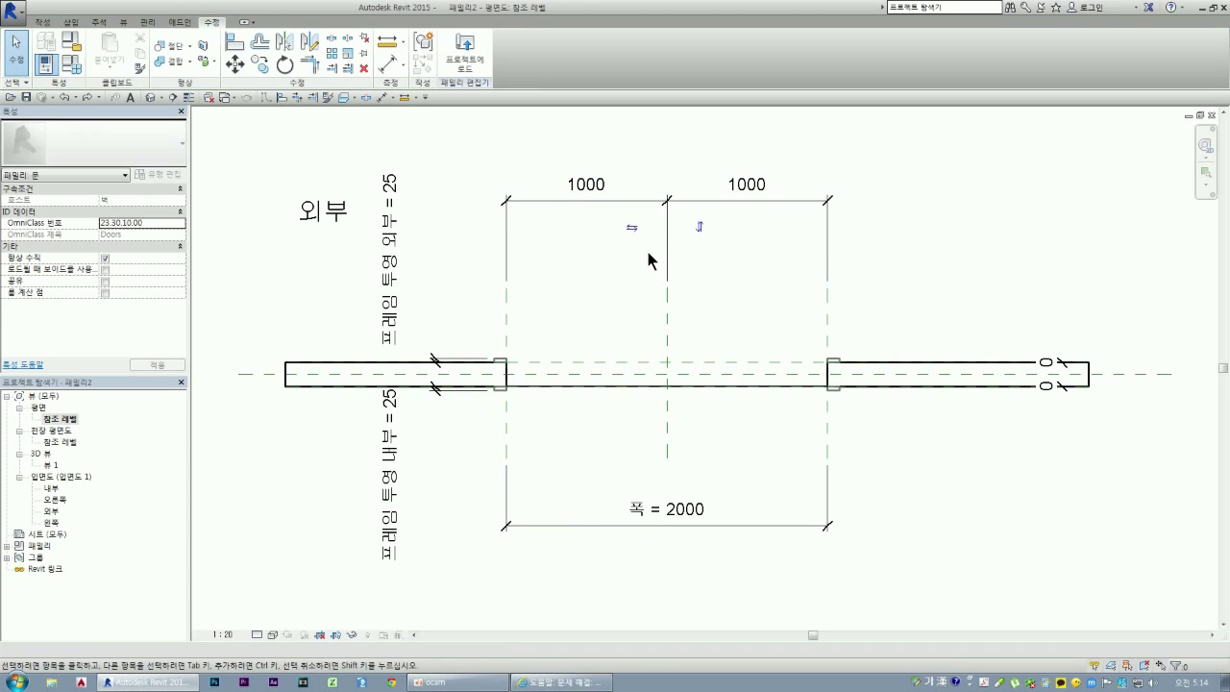
# - Restore EQ on the top dimensions and set the 폭 width to 1000
pyautogui.click(604, 192)
pyautogui.click(666, 160)
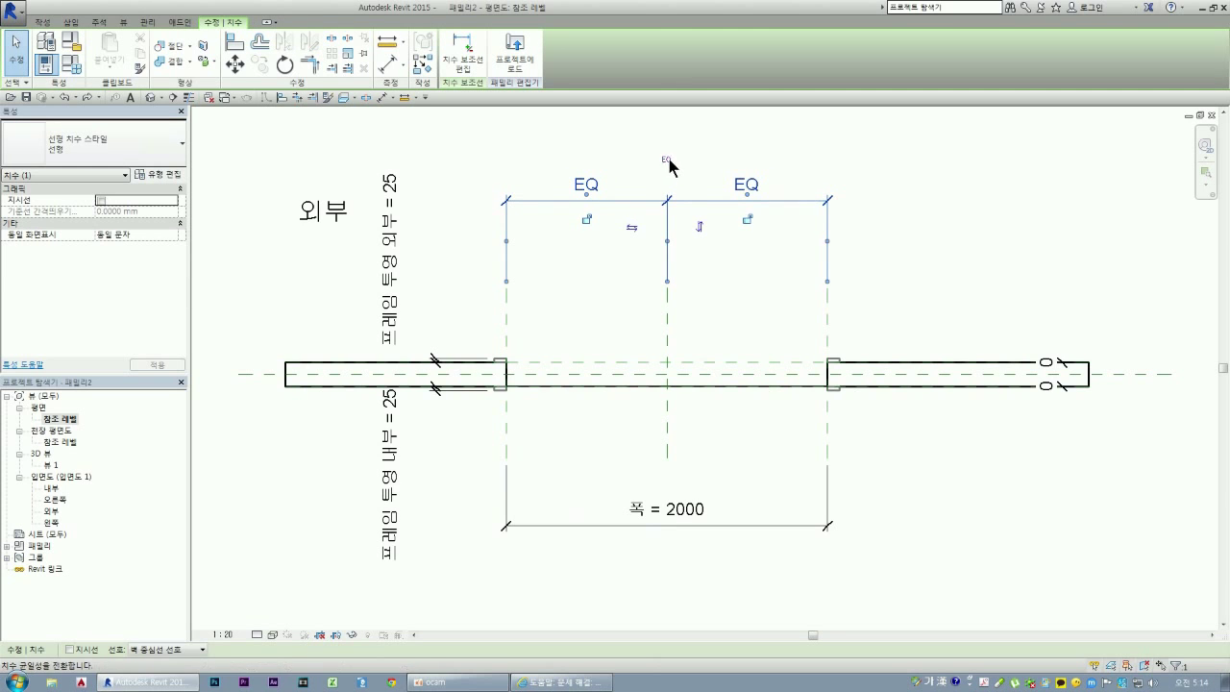
pyautogui.click(686, 508)
pyautogui.click(676, 514)
pyautogui.write('1')
pyautogui.press('Return')
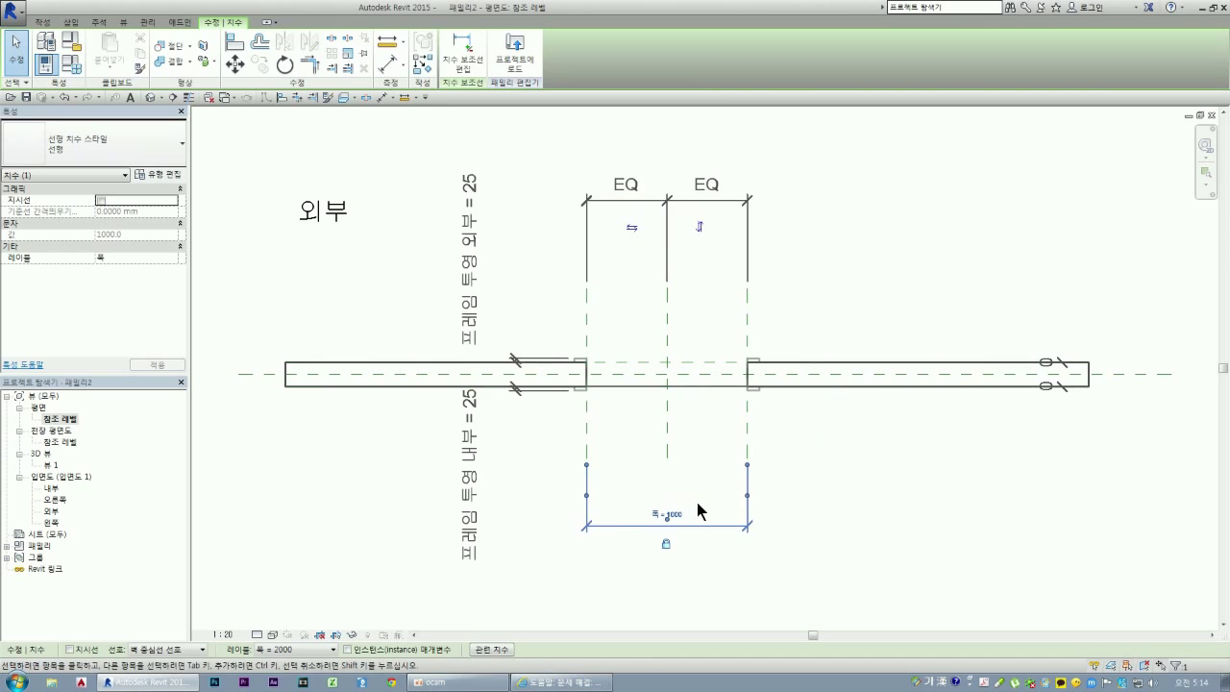
pyautogui.click(818, 542)
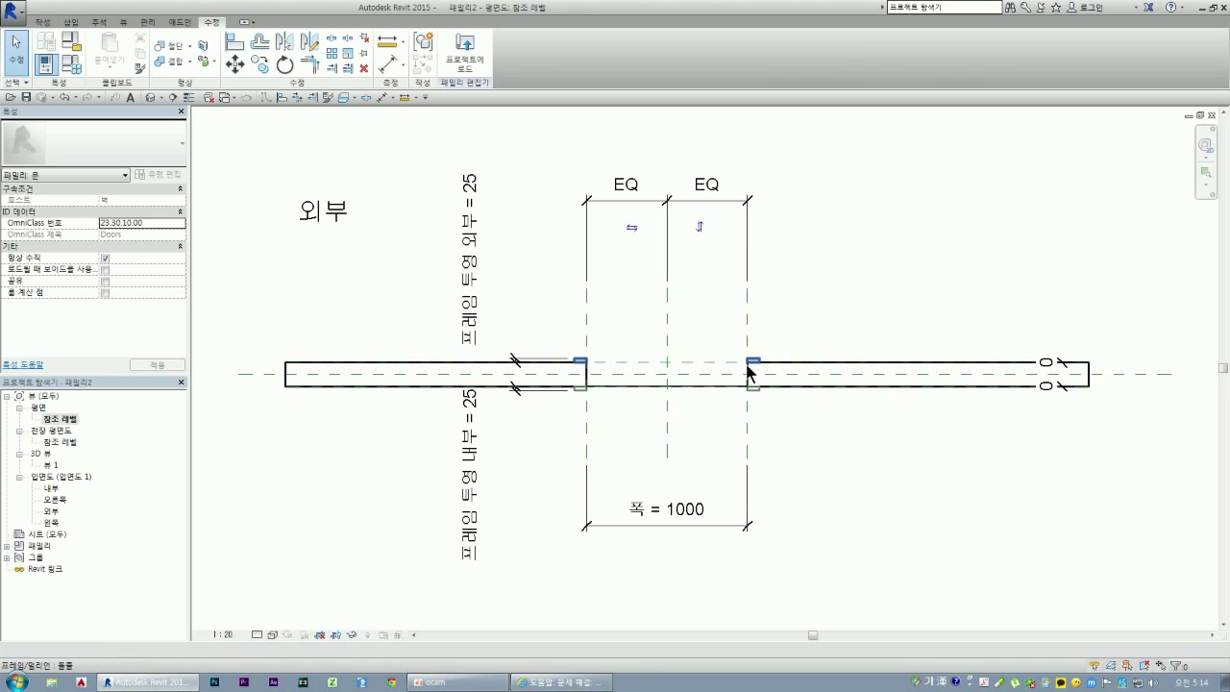
pyautogui.click(653, 390)
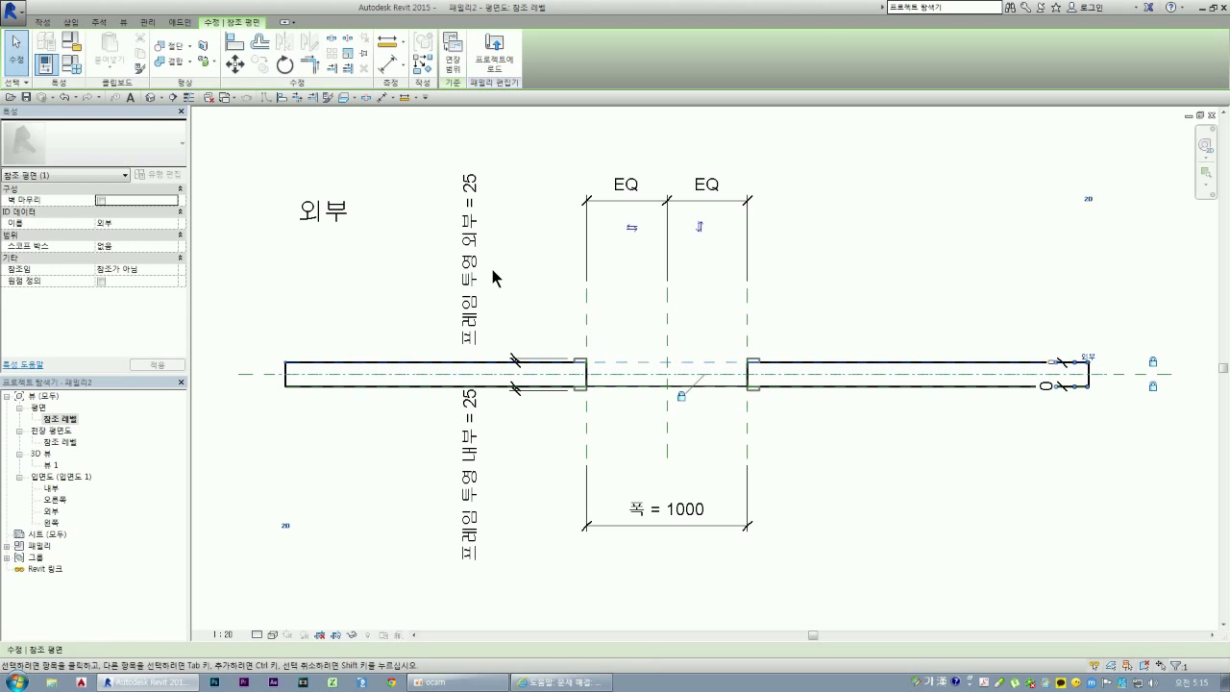
pyautogui.click(552, 298)
pyautogui.click(645, 378)
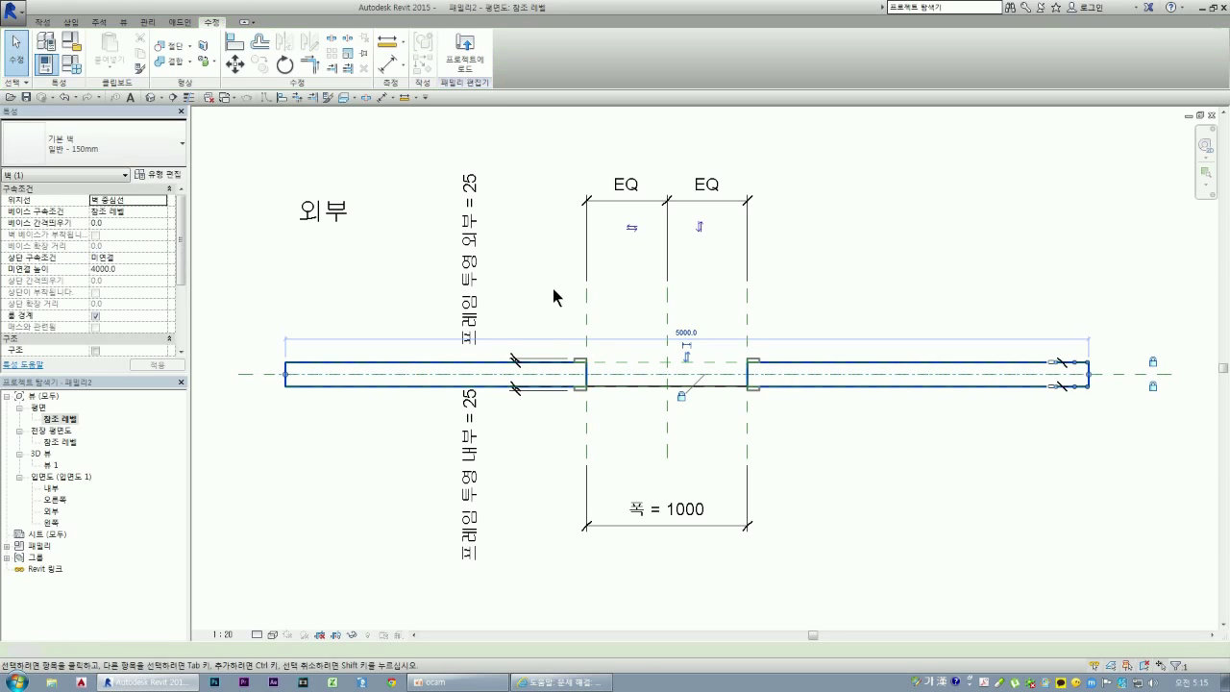
pyautogui.click(552, 290)
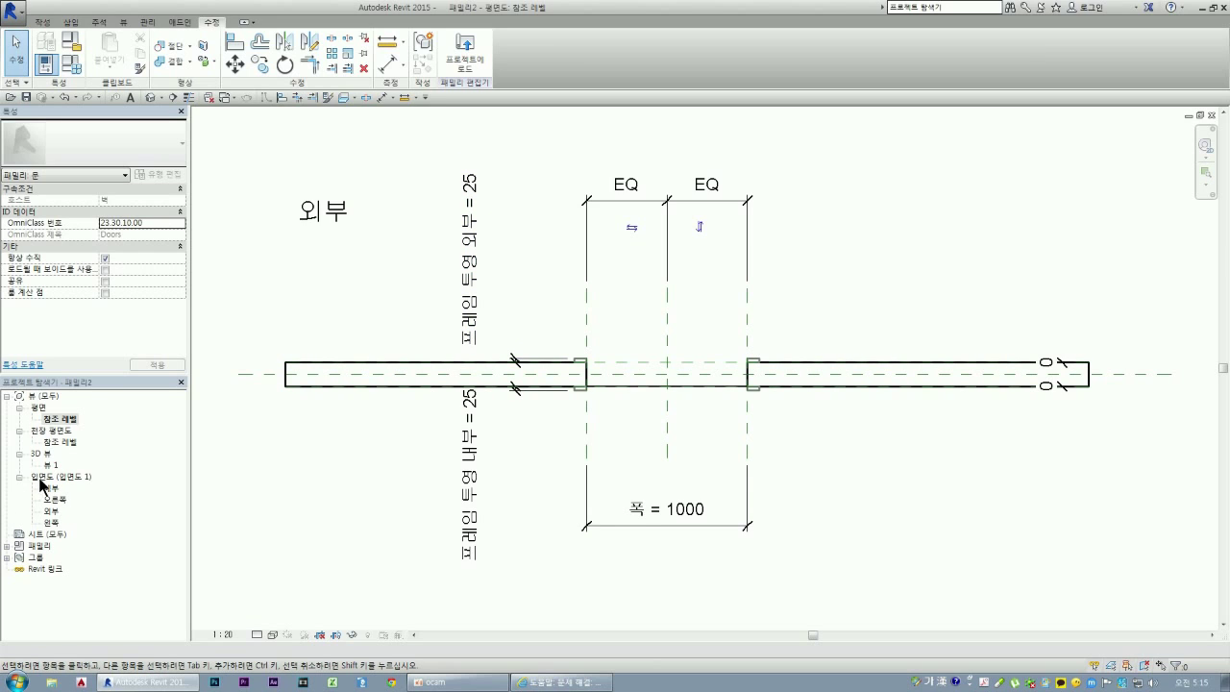
pyautogui.click(52, 511)
# - Open the 외부 elevation and bring up the Create tab's Work Plane settings
pyautogui.doubleClick(52, 512)
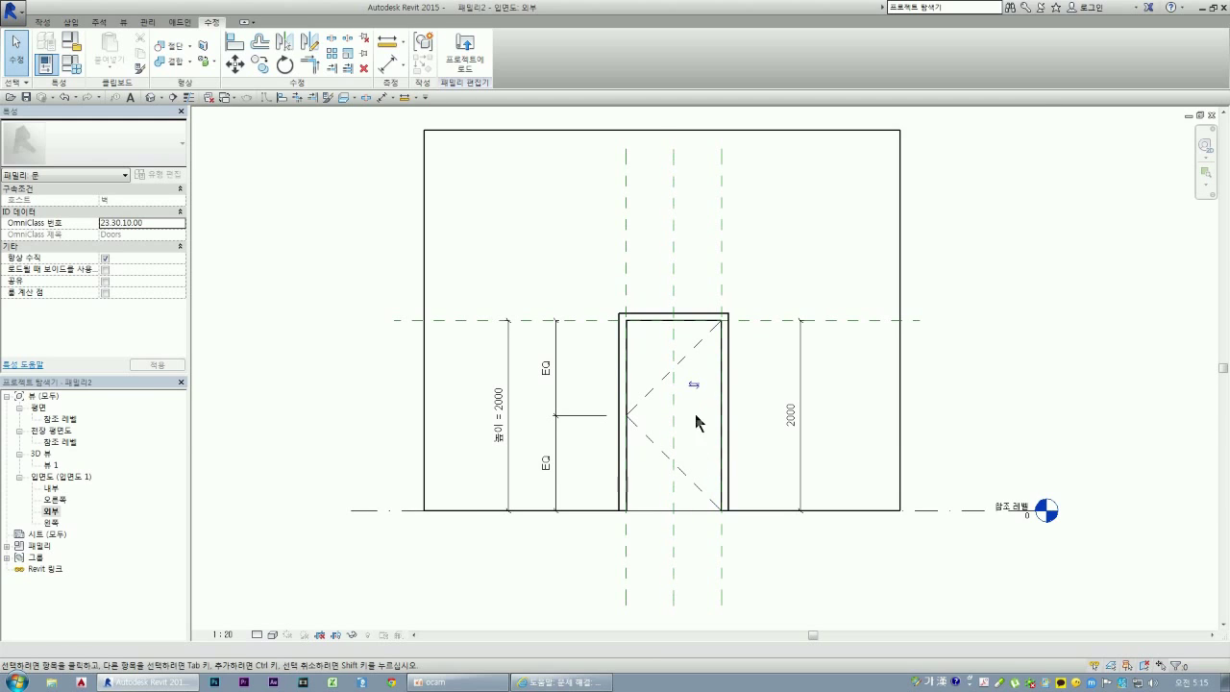
pyautogui.click(43, 22)
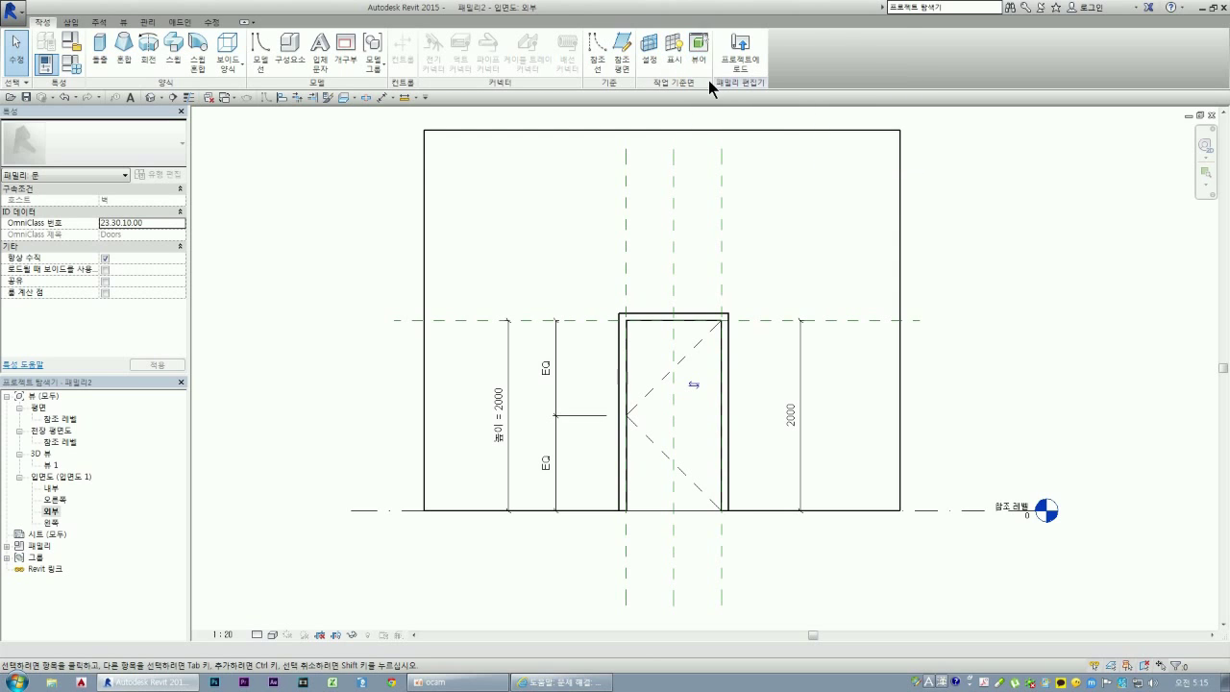
pyautogui.click(651, 61)
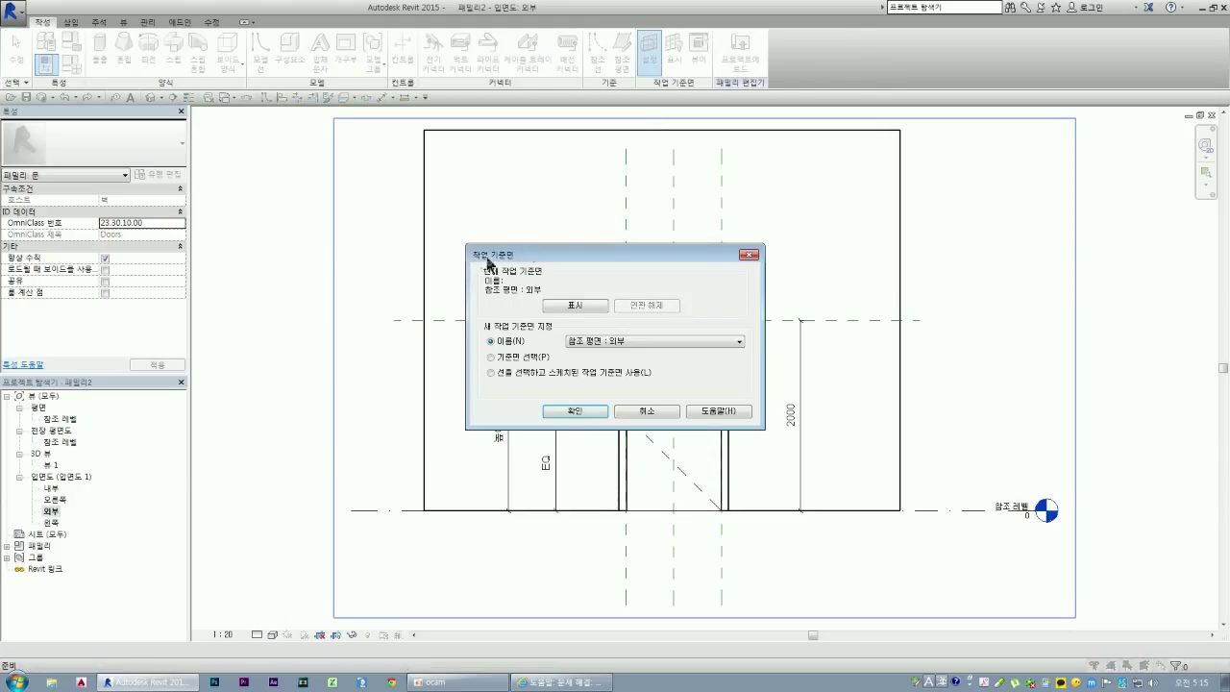
pyautogui.moveTo(614, 254); pyautogui.dragTo(653, 258)
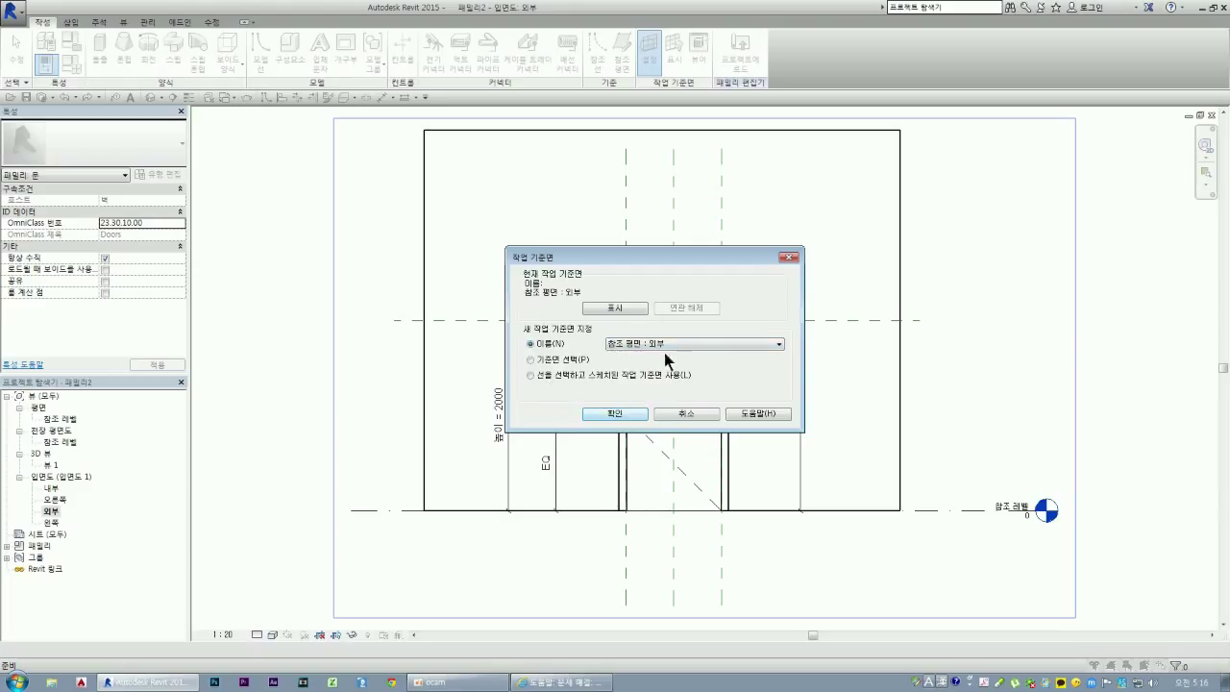
pyautogui.click(632, 414)
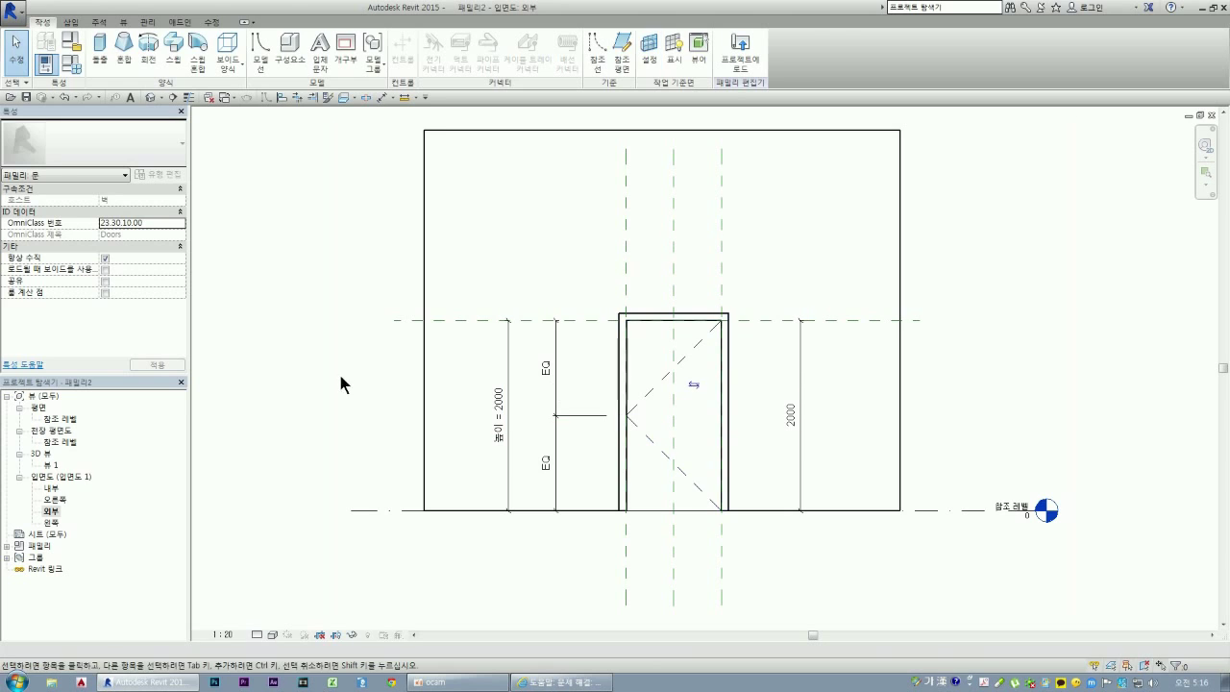
pyautogui.doubleClick(61, 420)
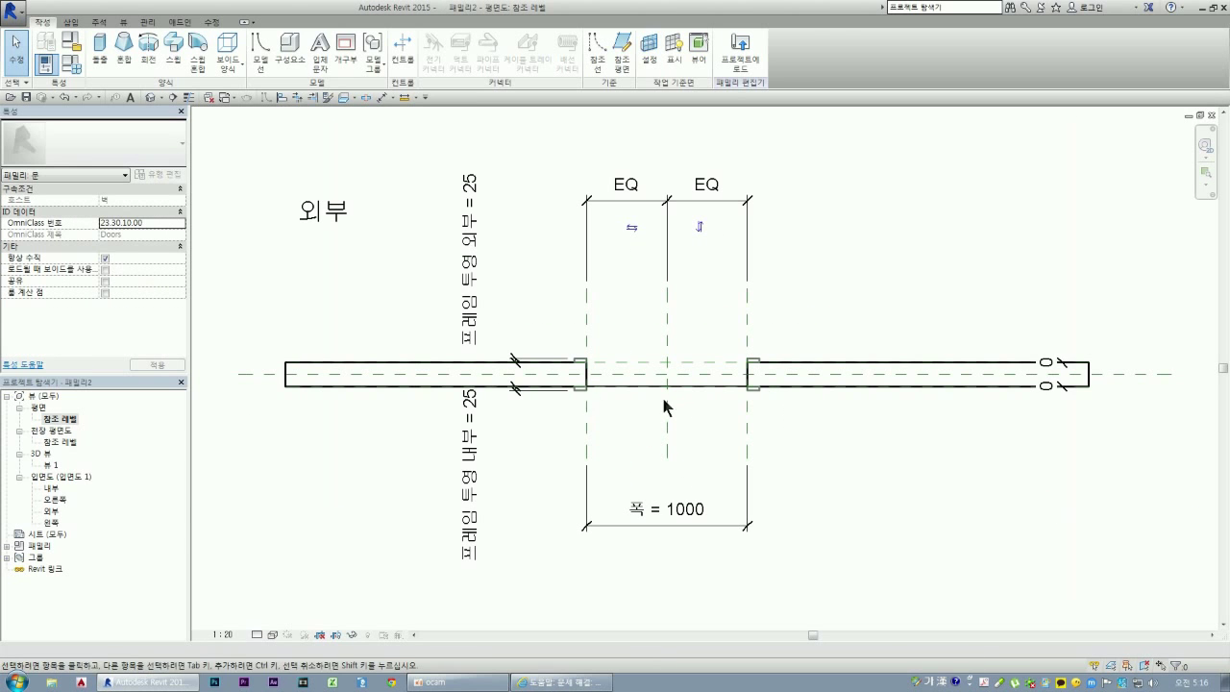
# - Inspect the opening cut and left, centre, right reference planes, then open the 참조 레벨 ceiling plan
pyautogui.click(716, 371)
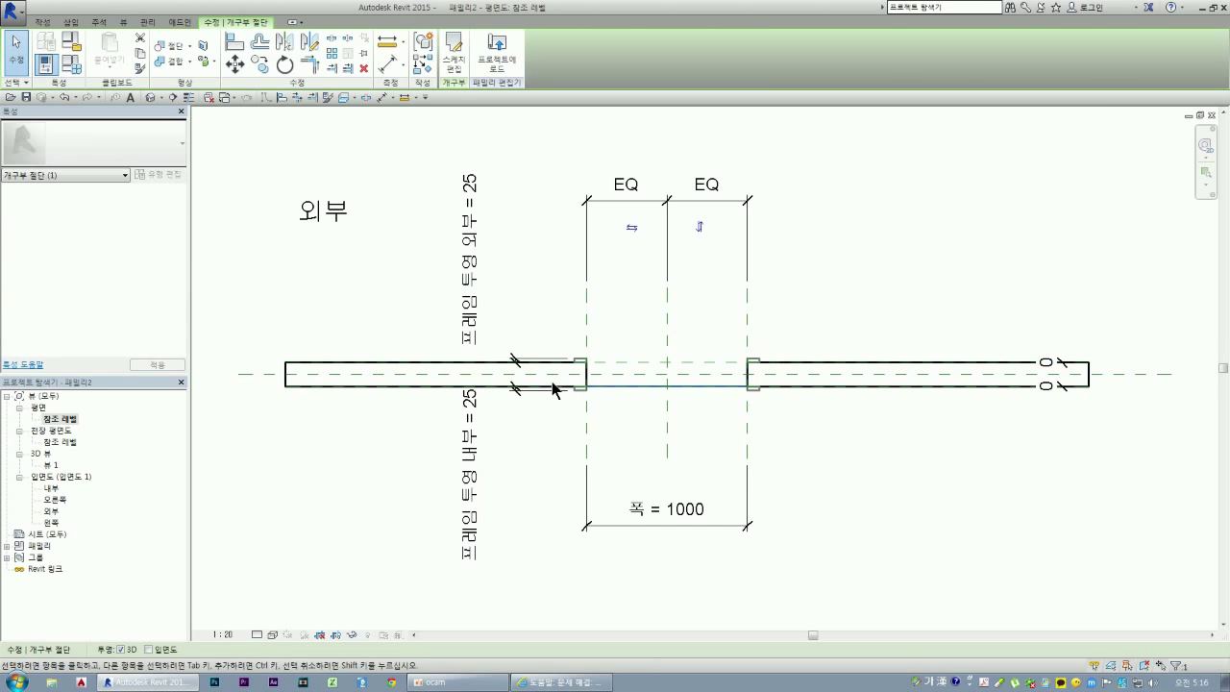
pyautogui.click(664, 416)
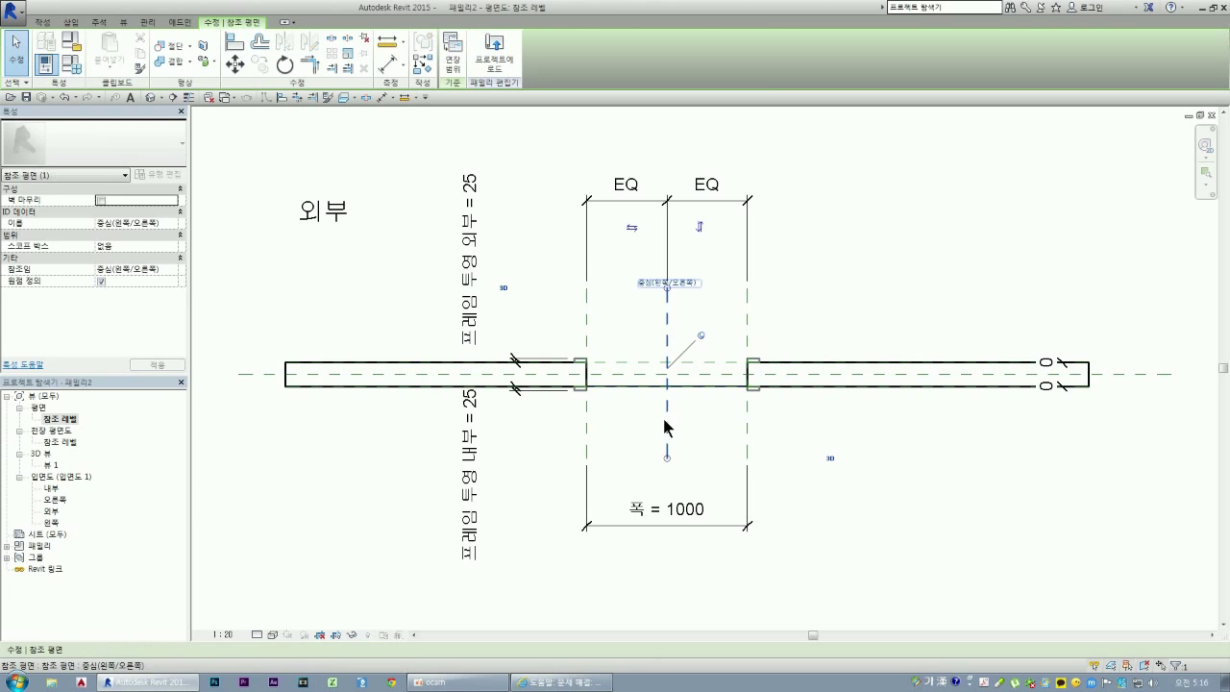
pyautogui.click(585, 418)
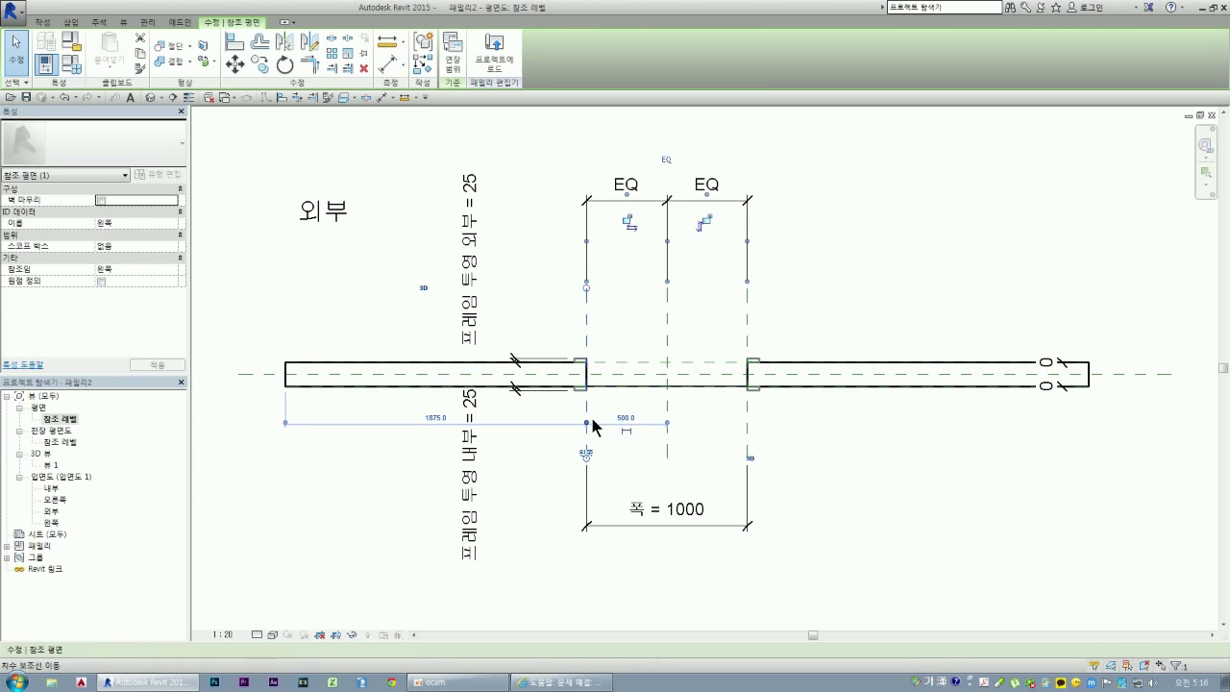
pyautogui.click(747, 417)
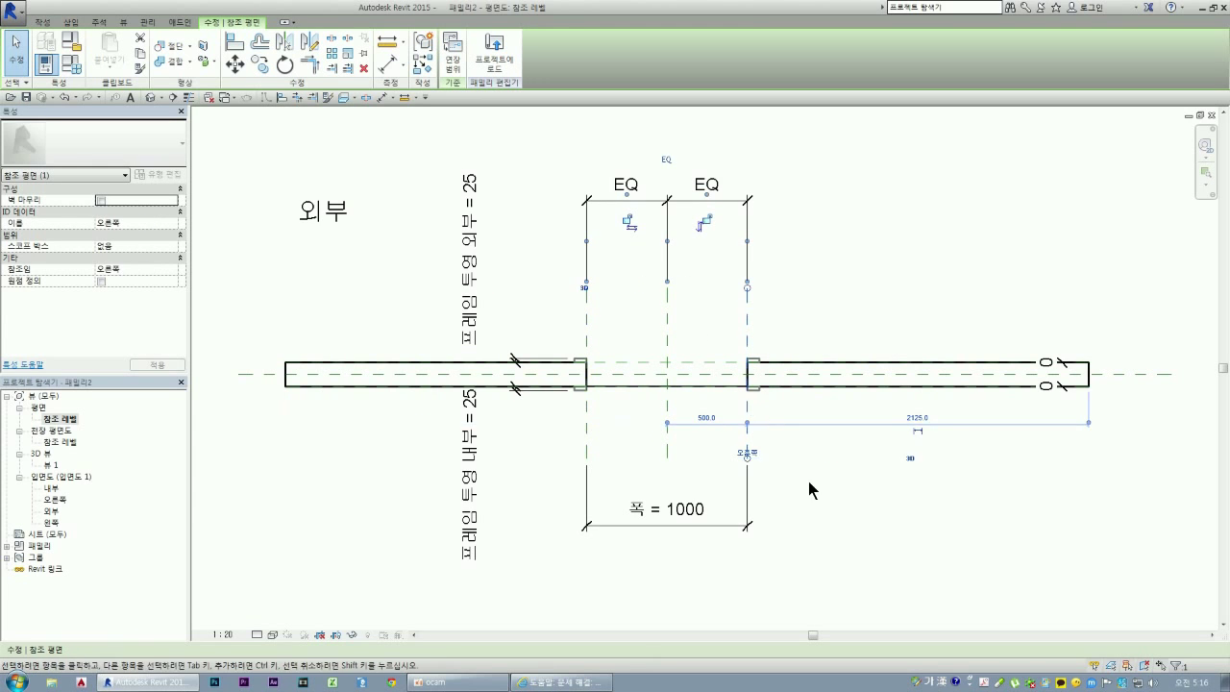
pyautogui.click(810, 488)
pyautogui.click(587, 425)
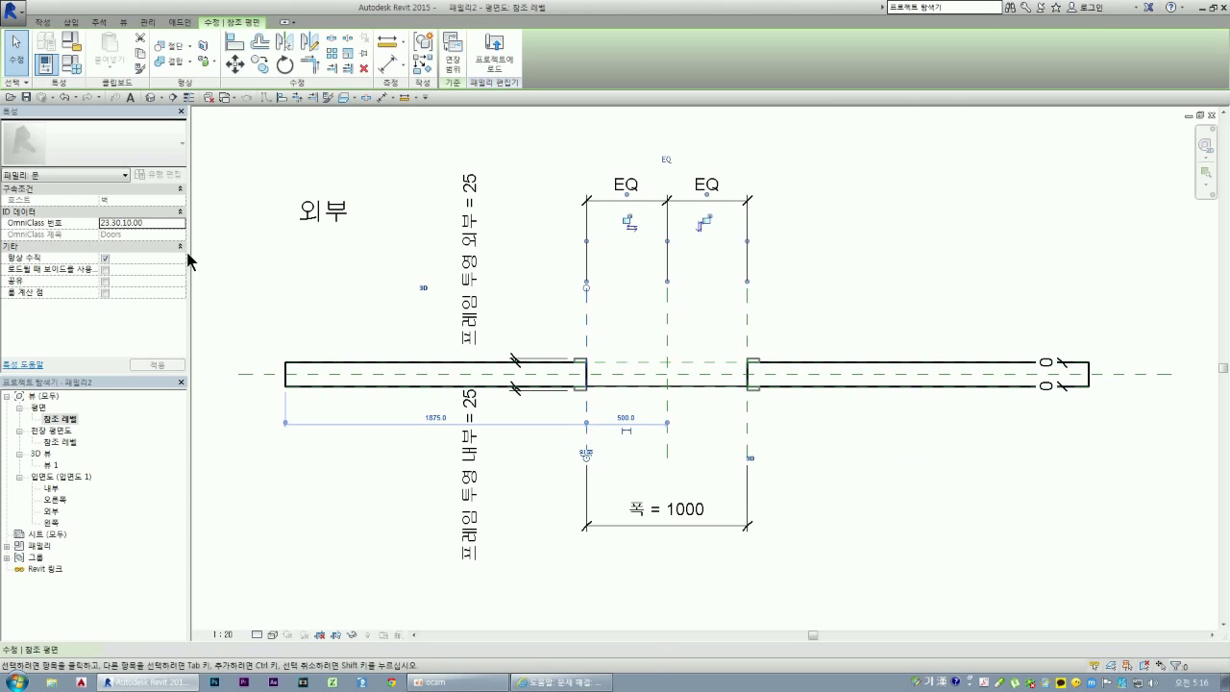
pyautogui.click(668, 420)
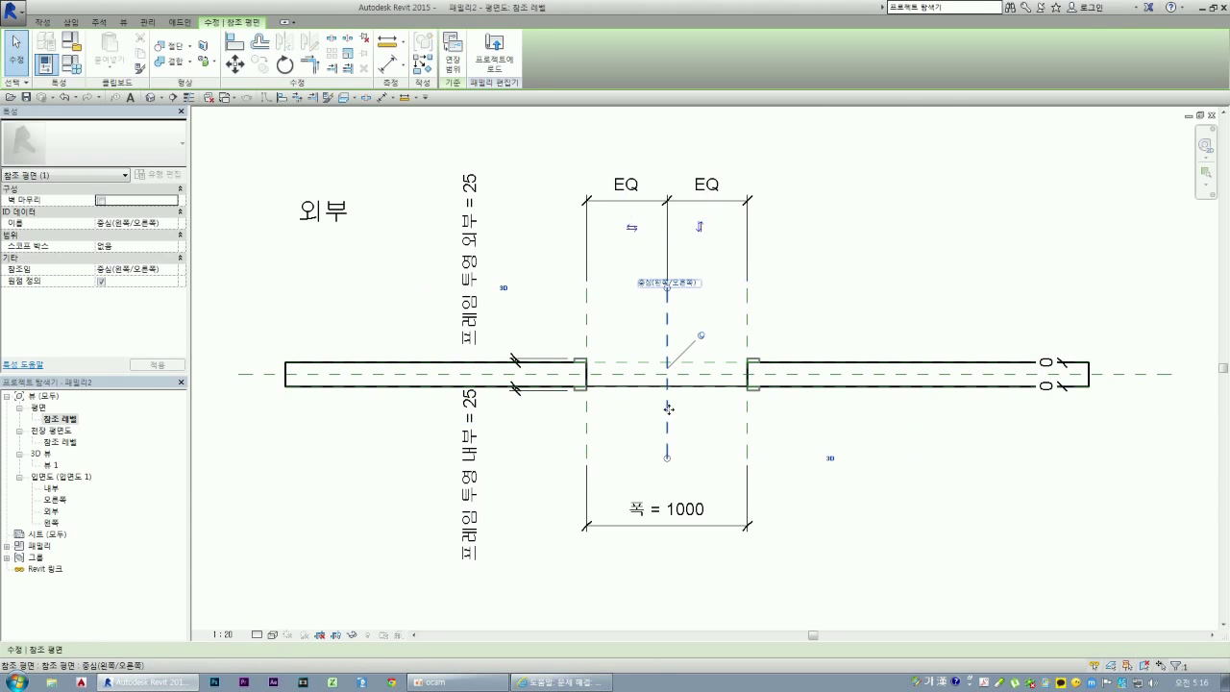
pyautogui.click(786, 444)
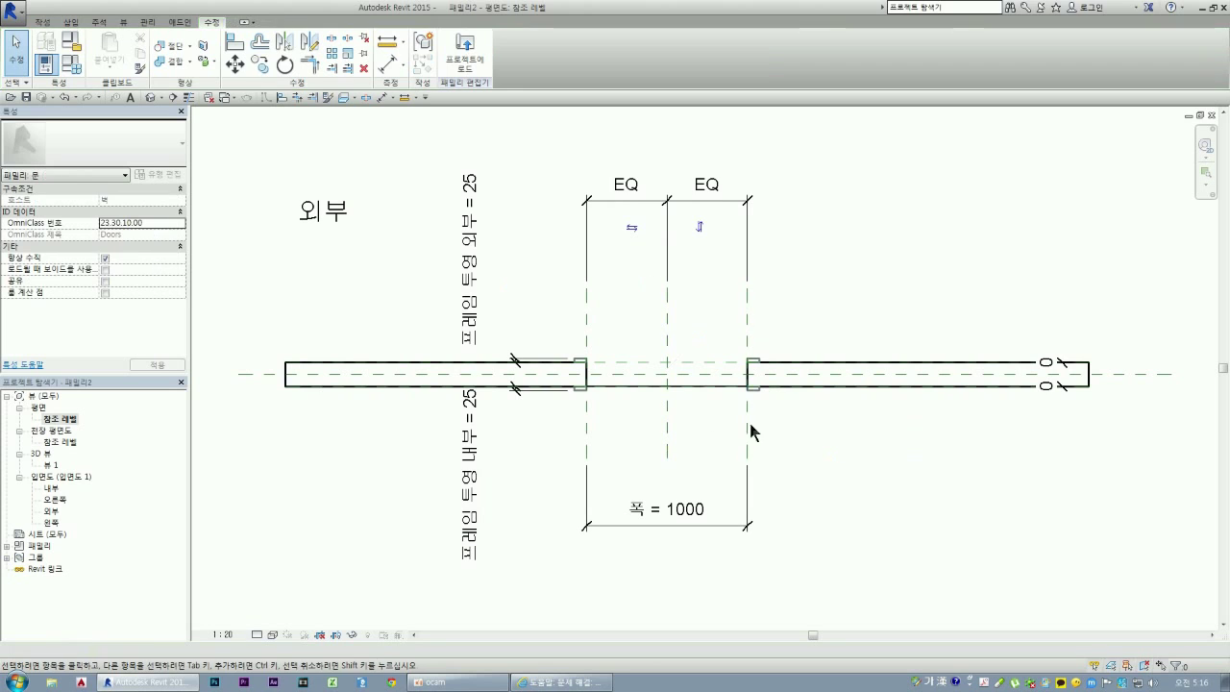
pyautogui.doubleClick(55, 441)
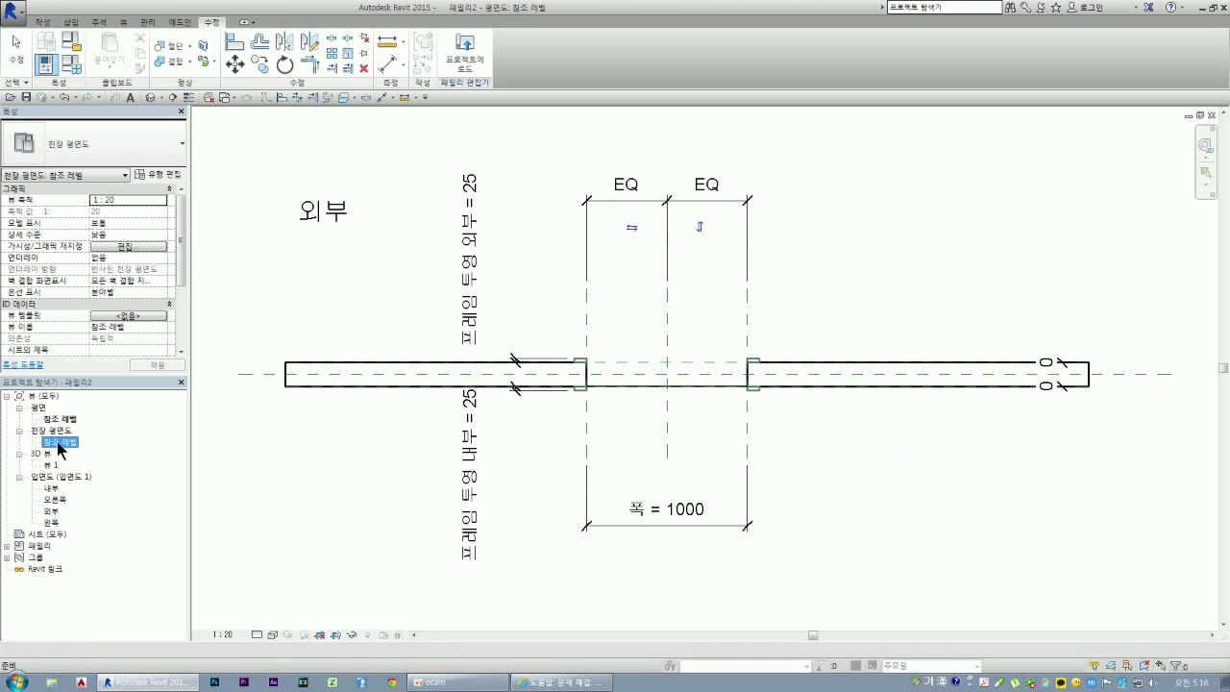
# - Open the 외부 elevation and review the Work Plane dialog, keeping 참조 평면 : 외부 current
pyautogui.doubleClick(53, 511)
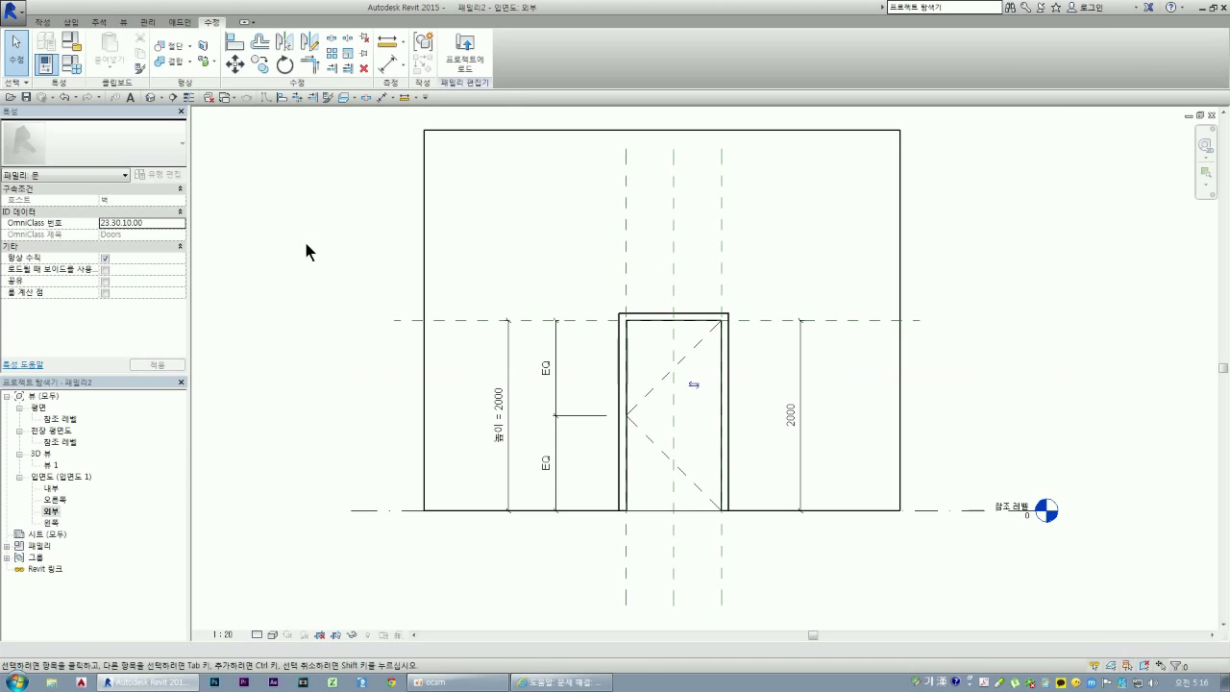
pyautogui.click(43, 24)
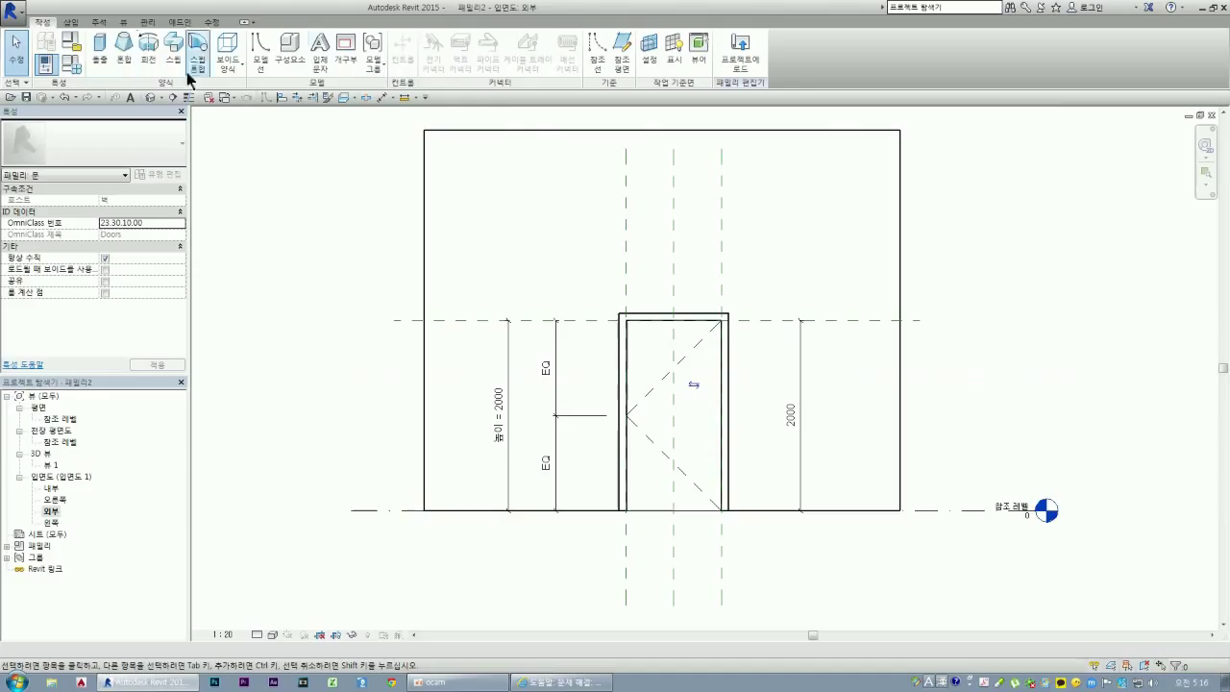
pyautogui.click(648, 65)
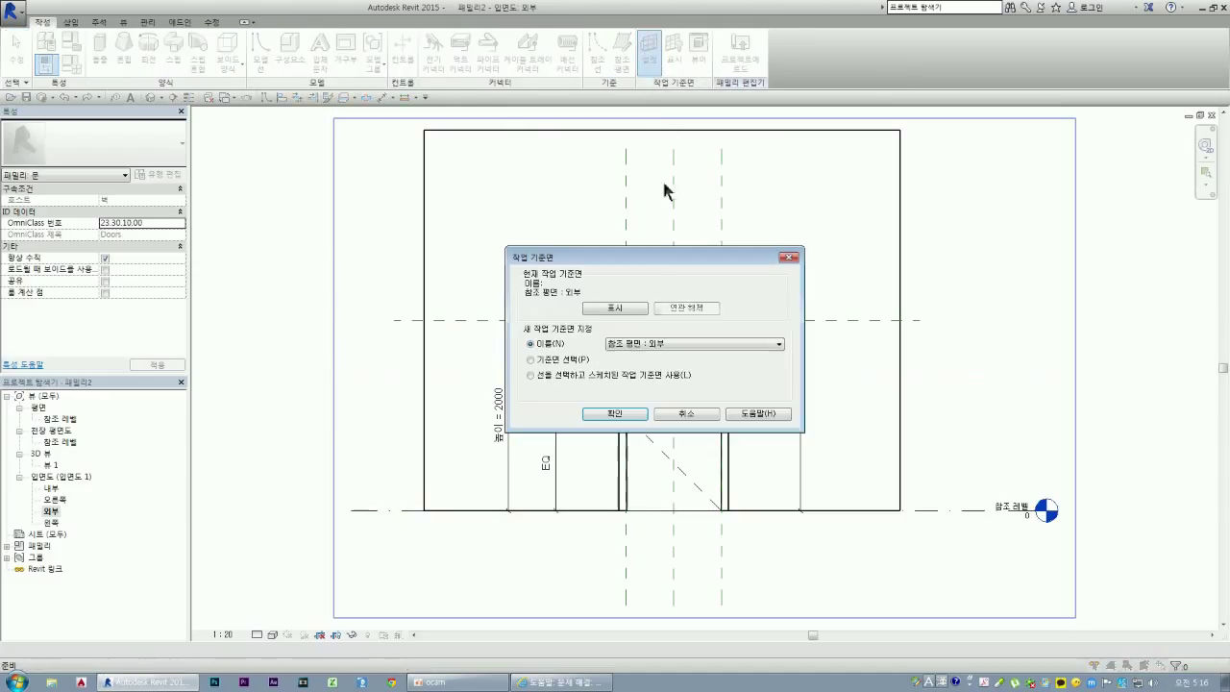
pyautogui.click(706, 343)
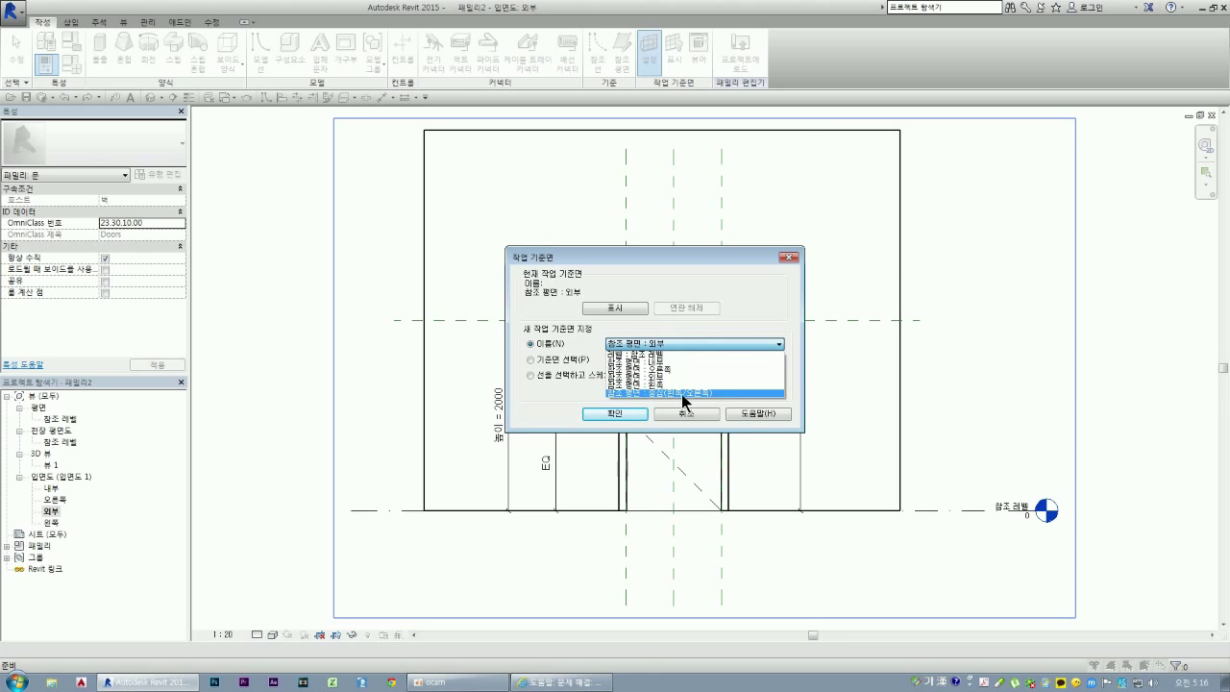
pyautogui.click(667, 388)
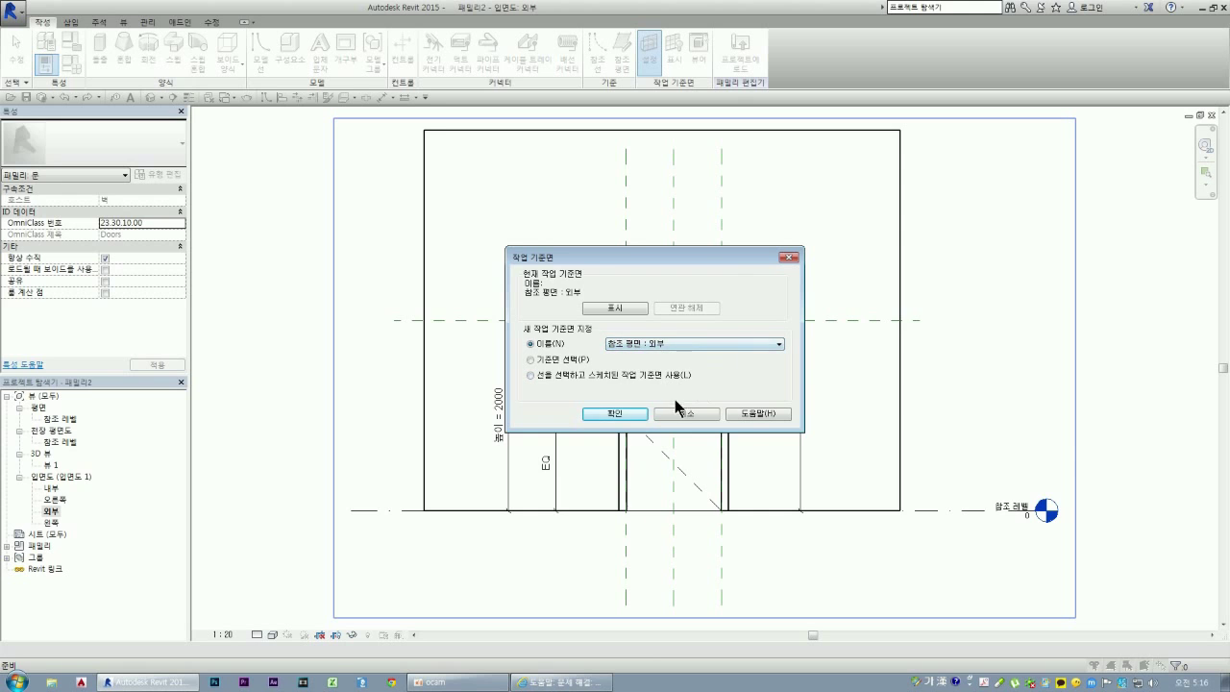
pyautogui.click(620, 414)
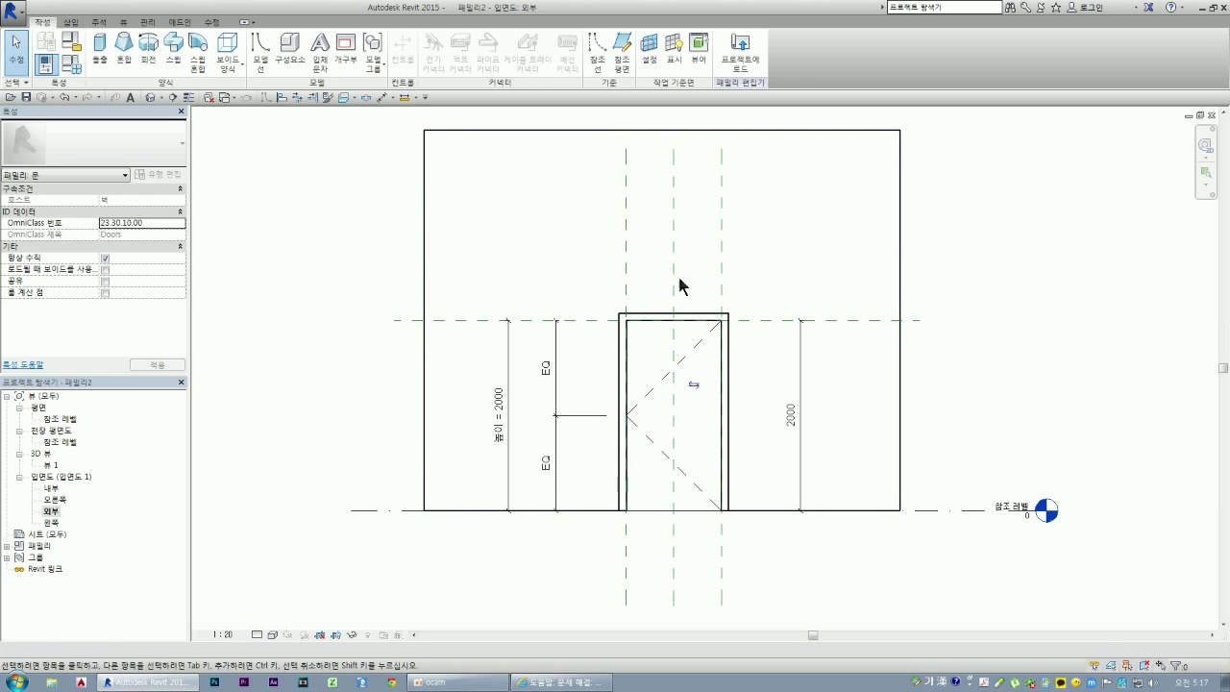
# - Select the wall, door frame and door-swing line to inspect each, then clear the selection
pyautogui.click(899, 275)
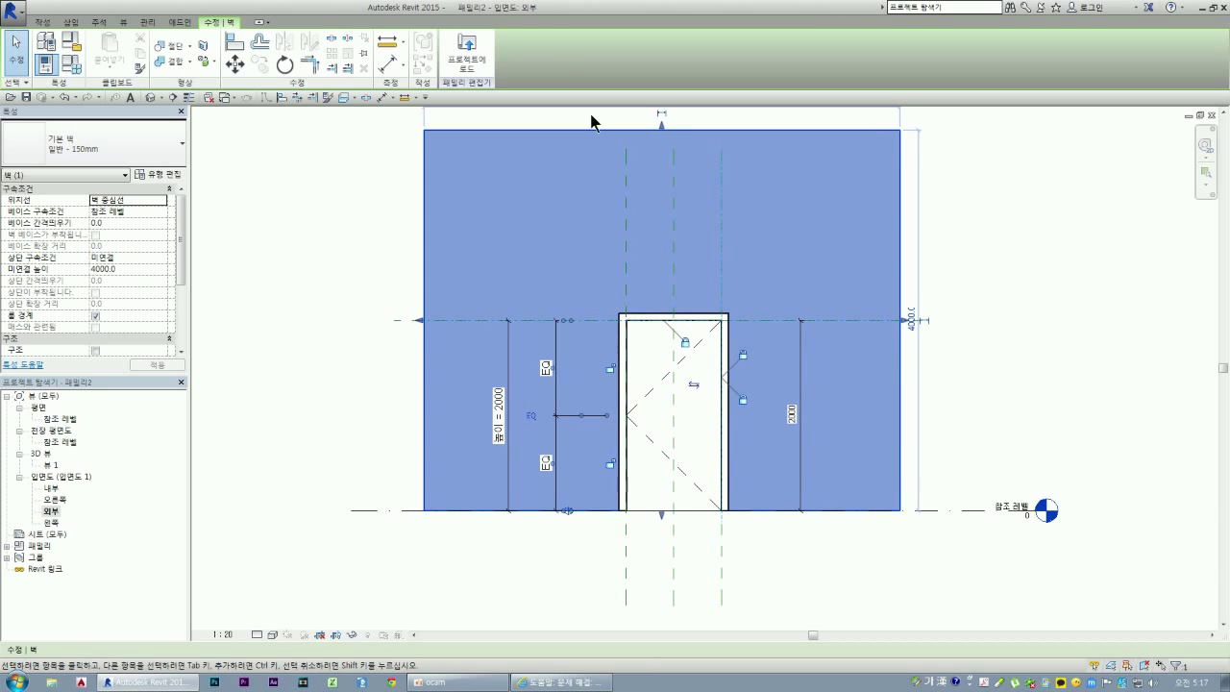
pyautogui.click(349, 294)
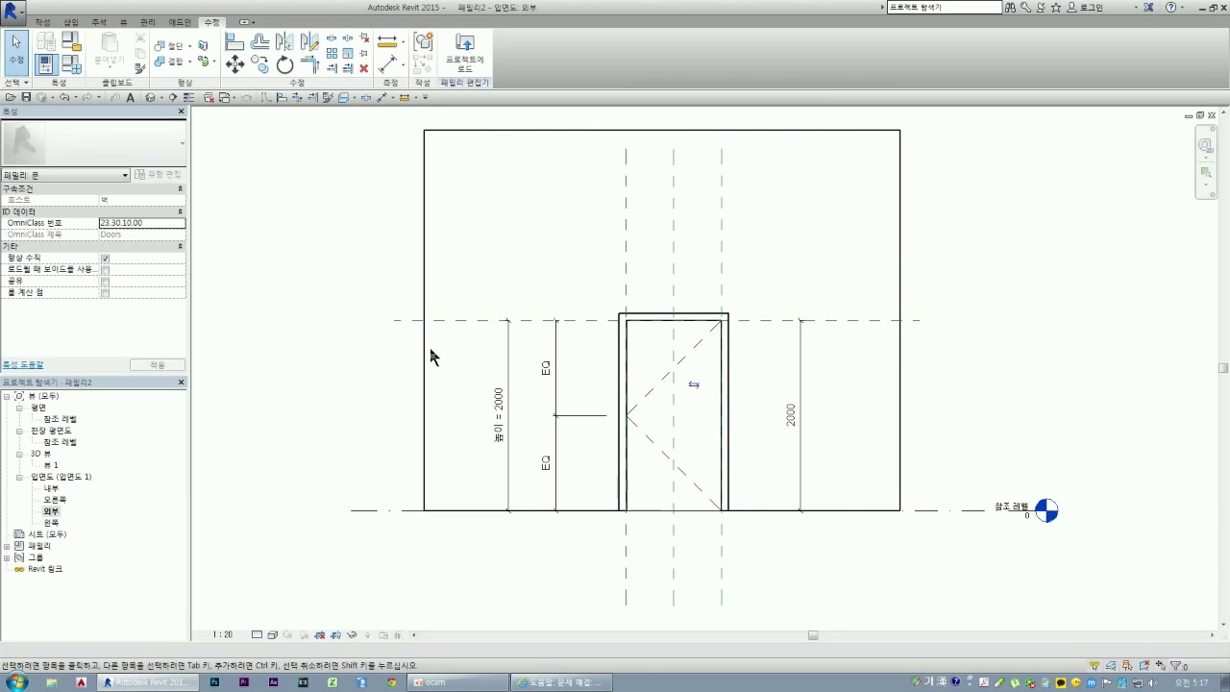
pyautogui.click(623, 353)
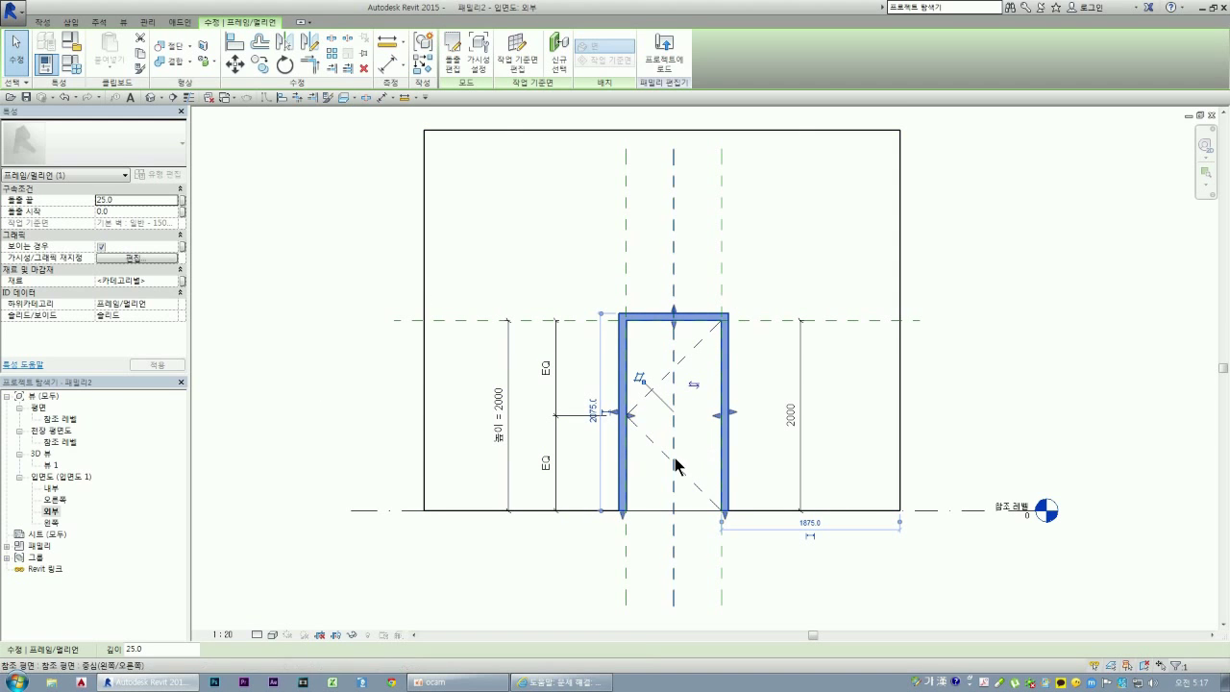
pyautogui.click(631, 437)
pyautogui.click(293, 327)
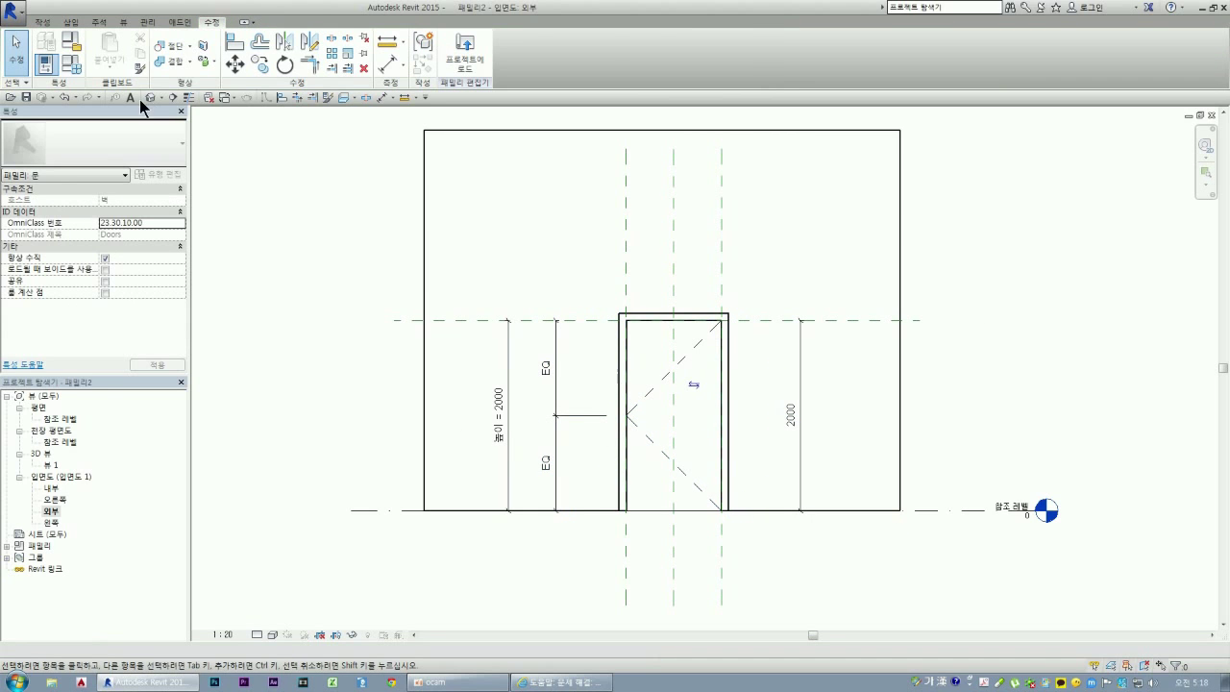
pyautogui.click(42, 21)
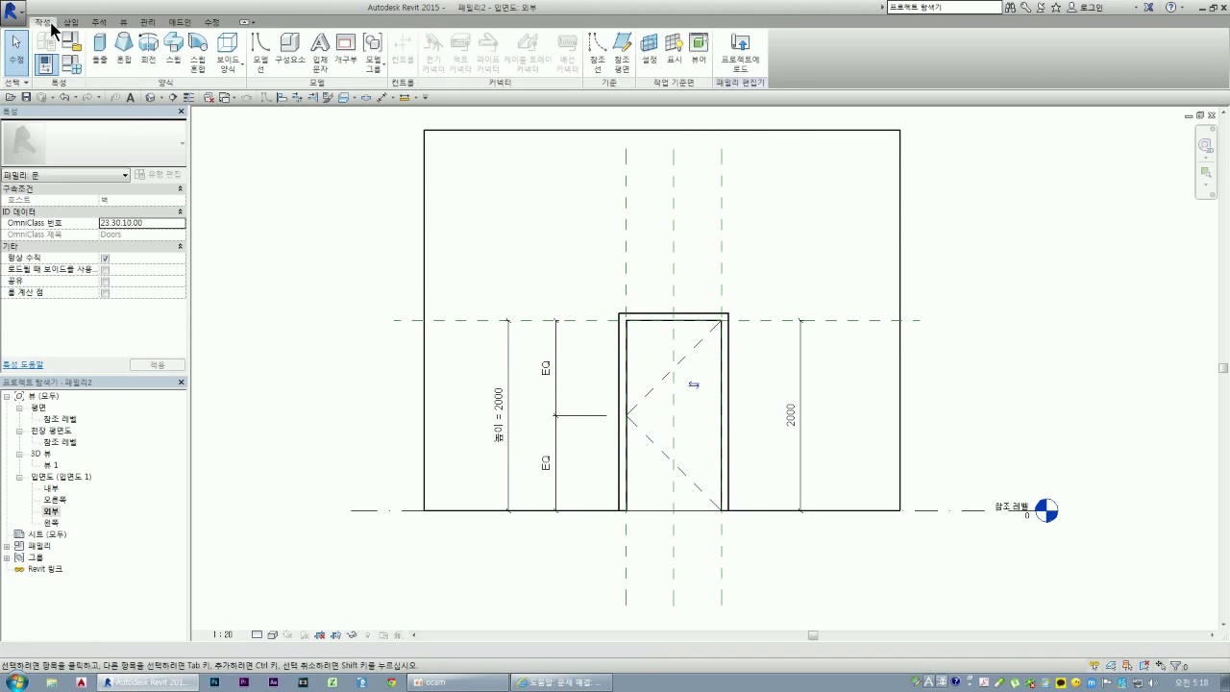
# - Start a new Rectangle-sketched extrusion and dock its depth options bar at the top
pyautogui.click(100, 57)
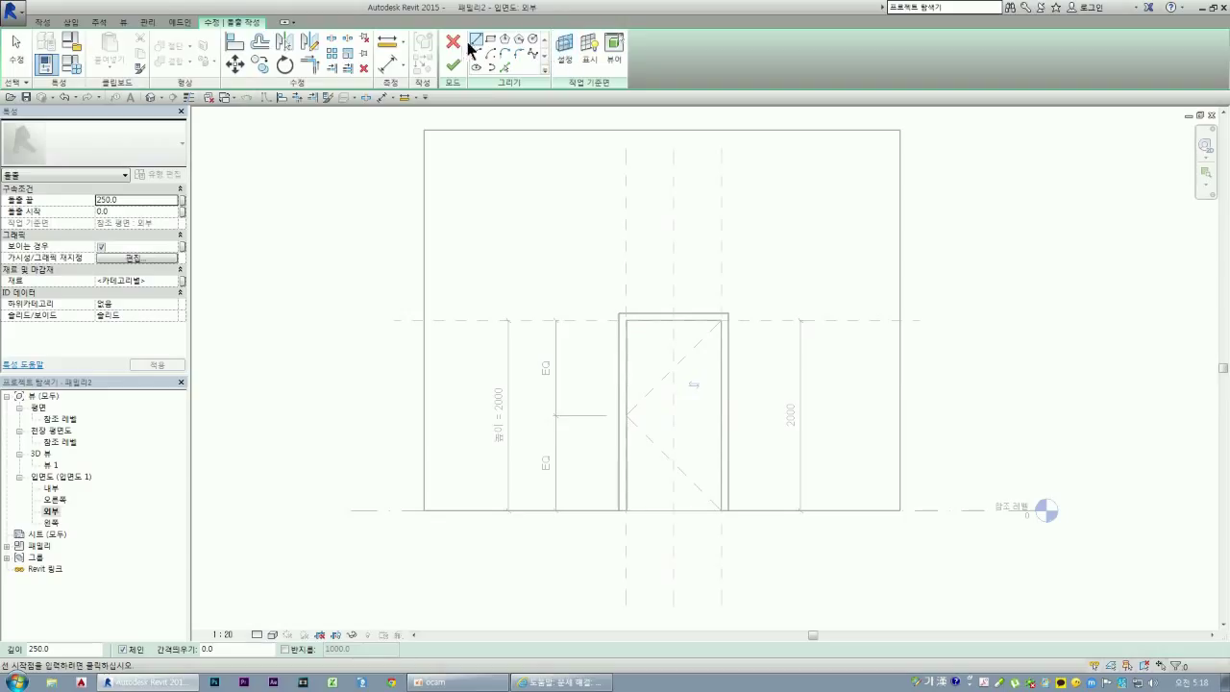
pyautogui.click(491, 38)
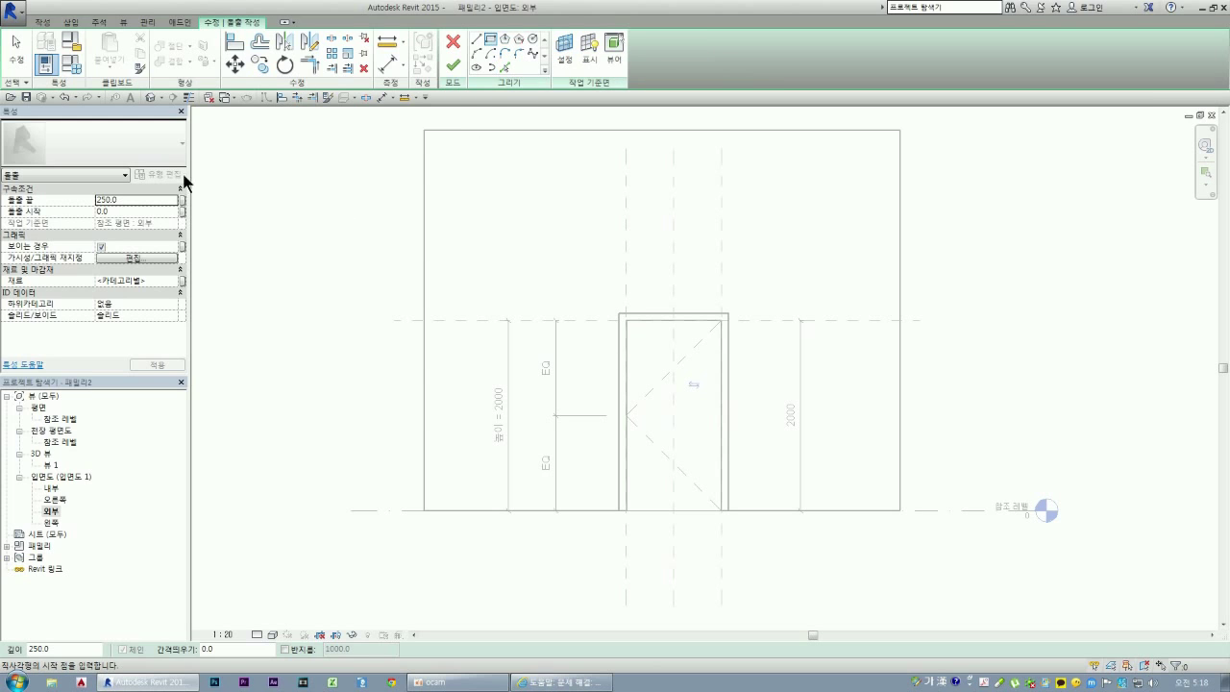
pyautogui.rightClick(8, 656)
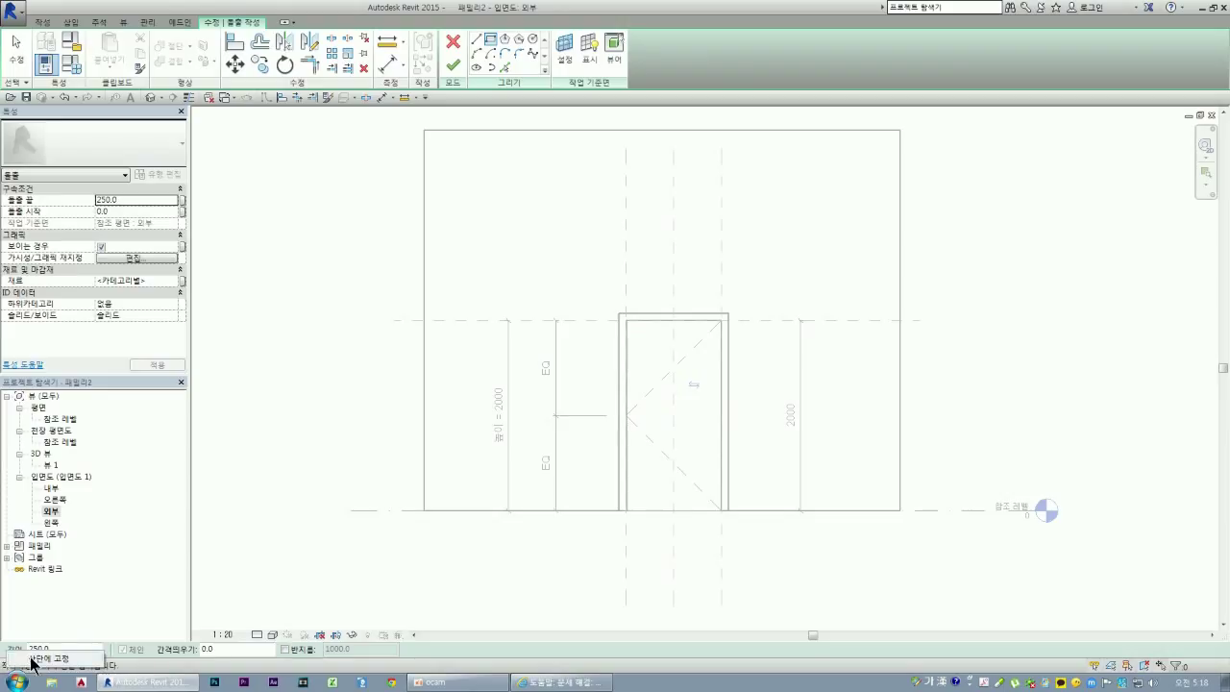
pyautogui.click(38, 659)
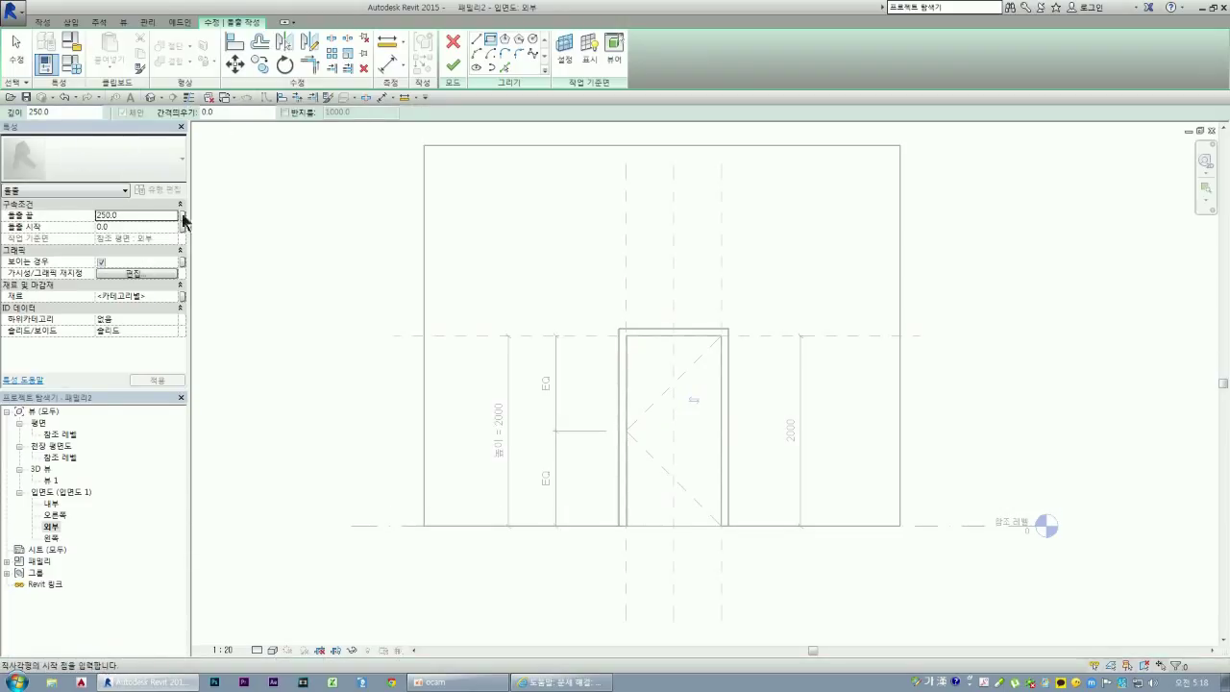
pyautogui.rightClick(430, 113)
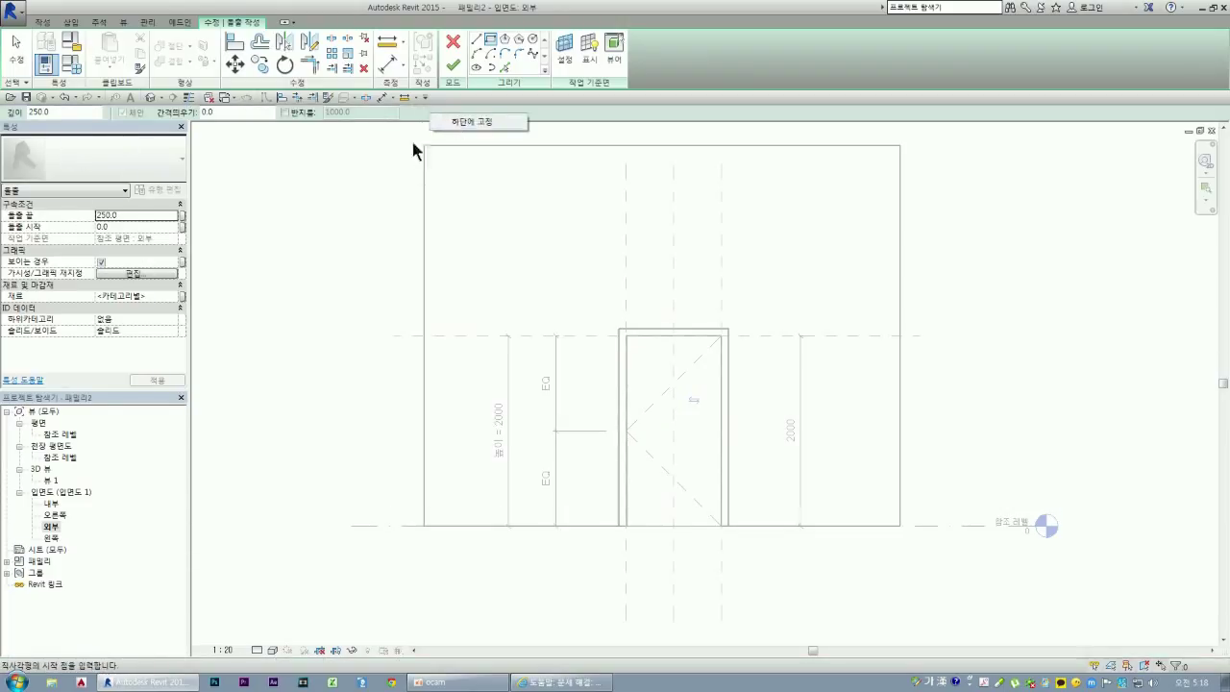
pyautogui.click(418, 121)
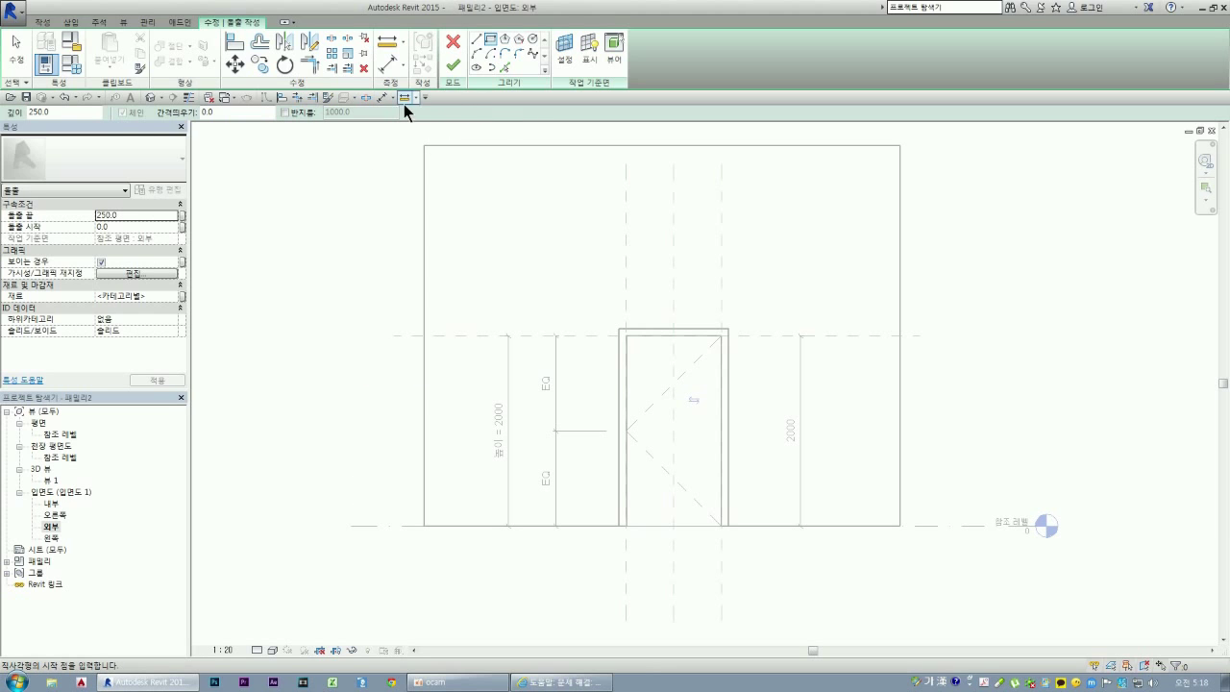
# - Change the extrusion depth from 250.0 to 40
pyautogui.moveTo(70, 115)
pyautogui.mouseDown()
pyautogui.moveTo(9, 113)
pyautogui.moveTo(36, 113)
pyautogui.mouseUp()
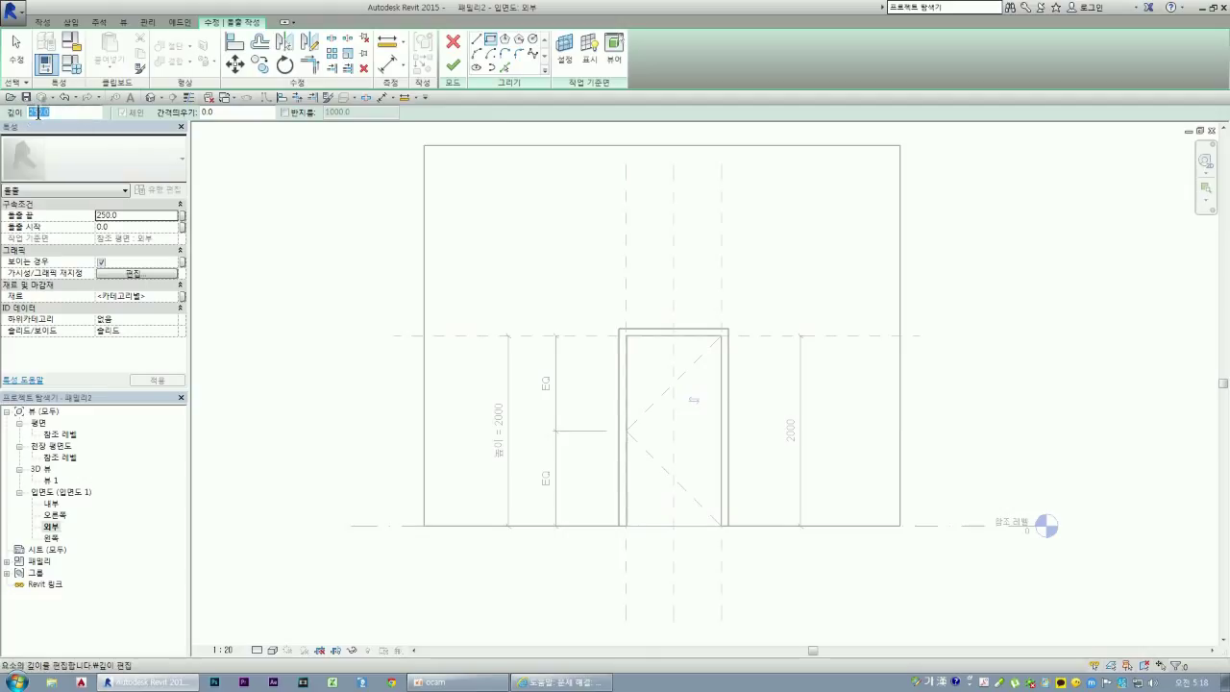
pyautogui.write('4')
pyautogui.press('Return')
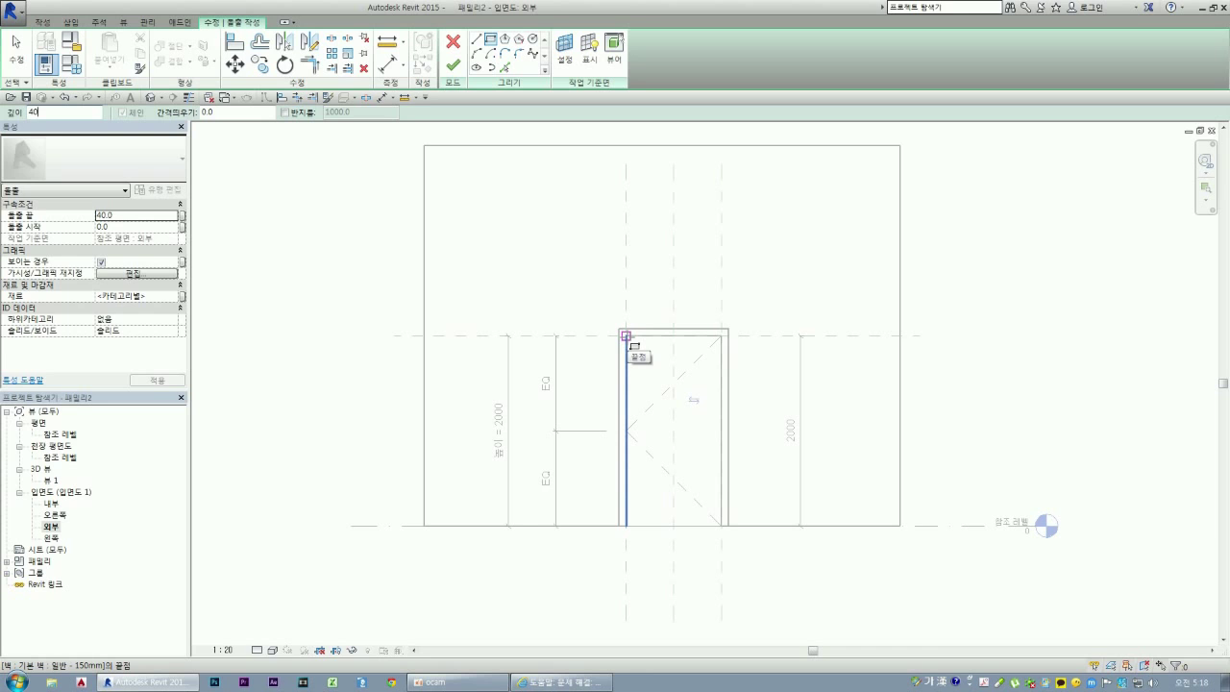
# - Draw a trial rectangle over the door opening, then undo it
pyautogui.click(626, 335)
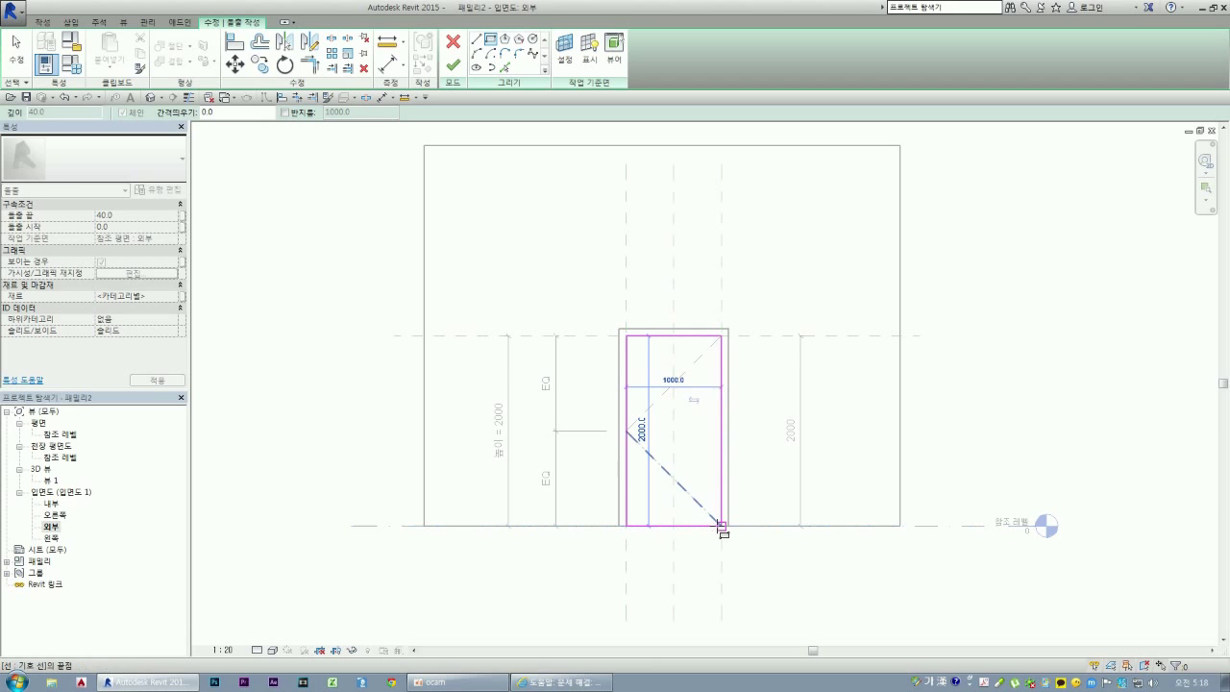
pyautogui.click(722, 526)
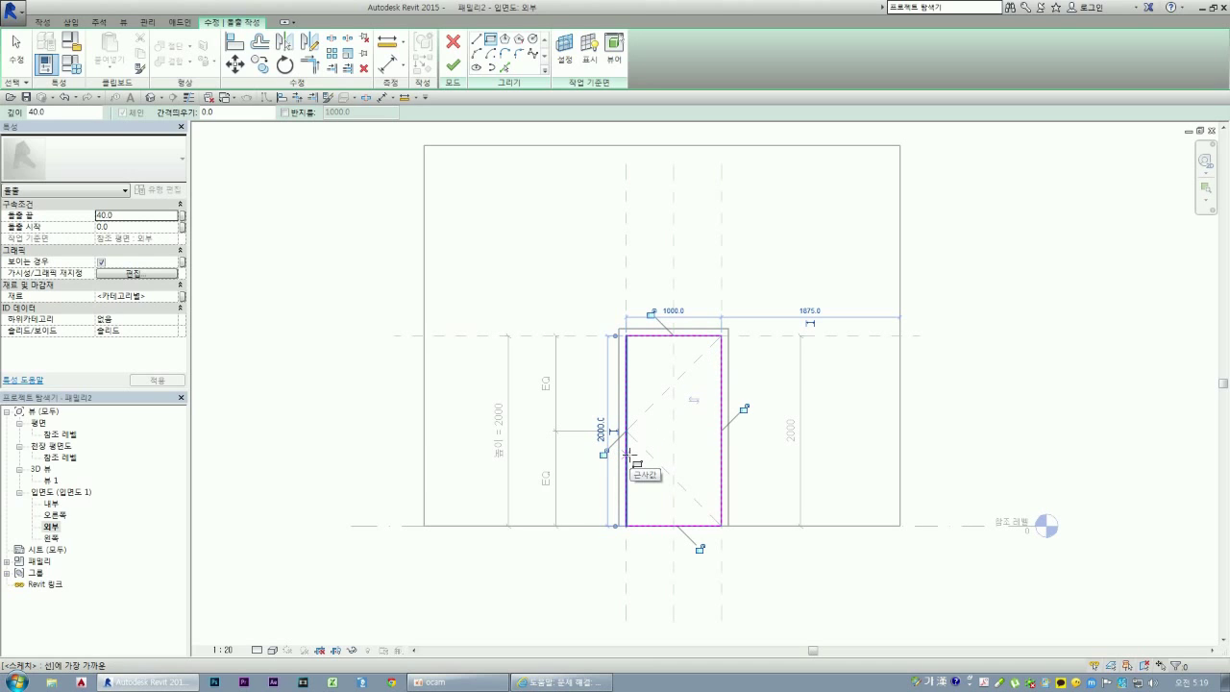
pyautogui.hotkey('ctrl', 'z')
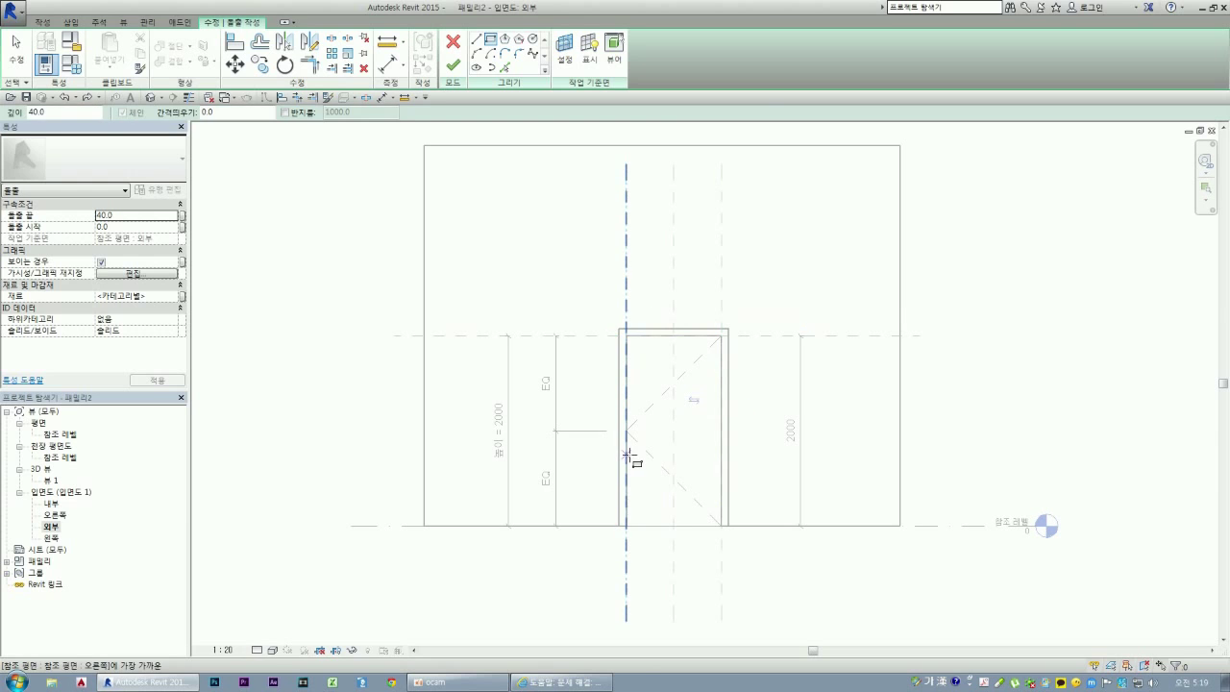
# - Sketch a rectangle inside the opening and align its top and left edges to the frame
pyautogui.click(644, 352)
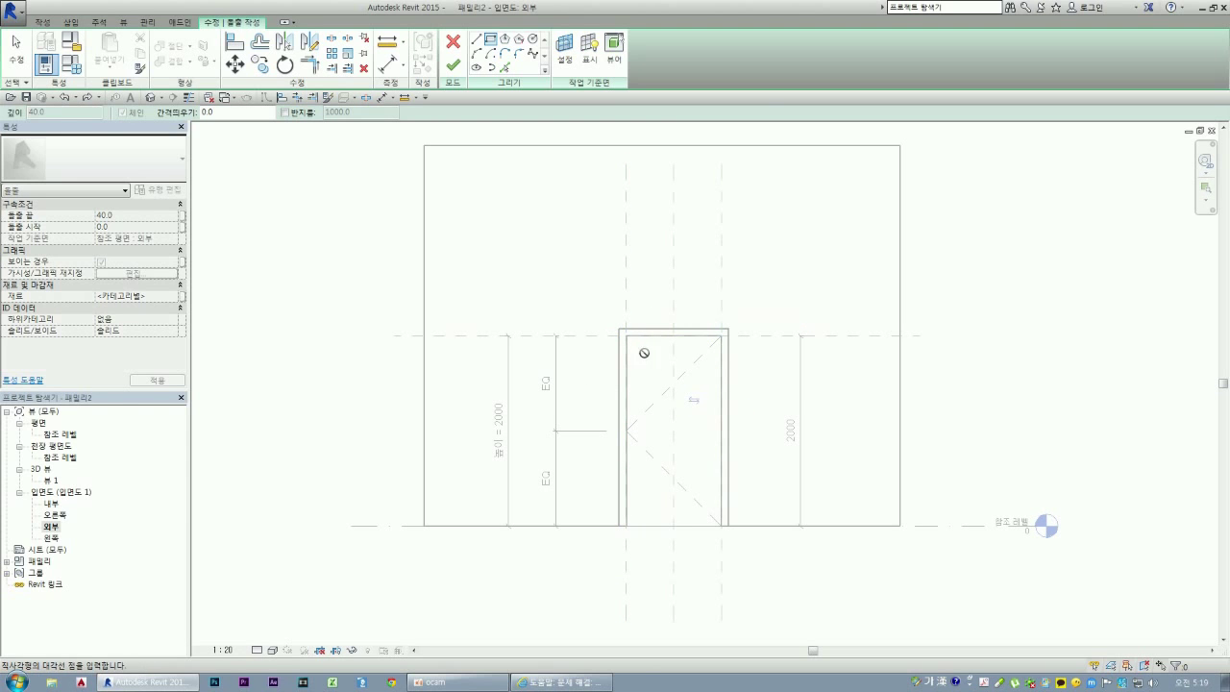
pyautogui.click(704, 508)
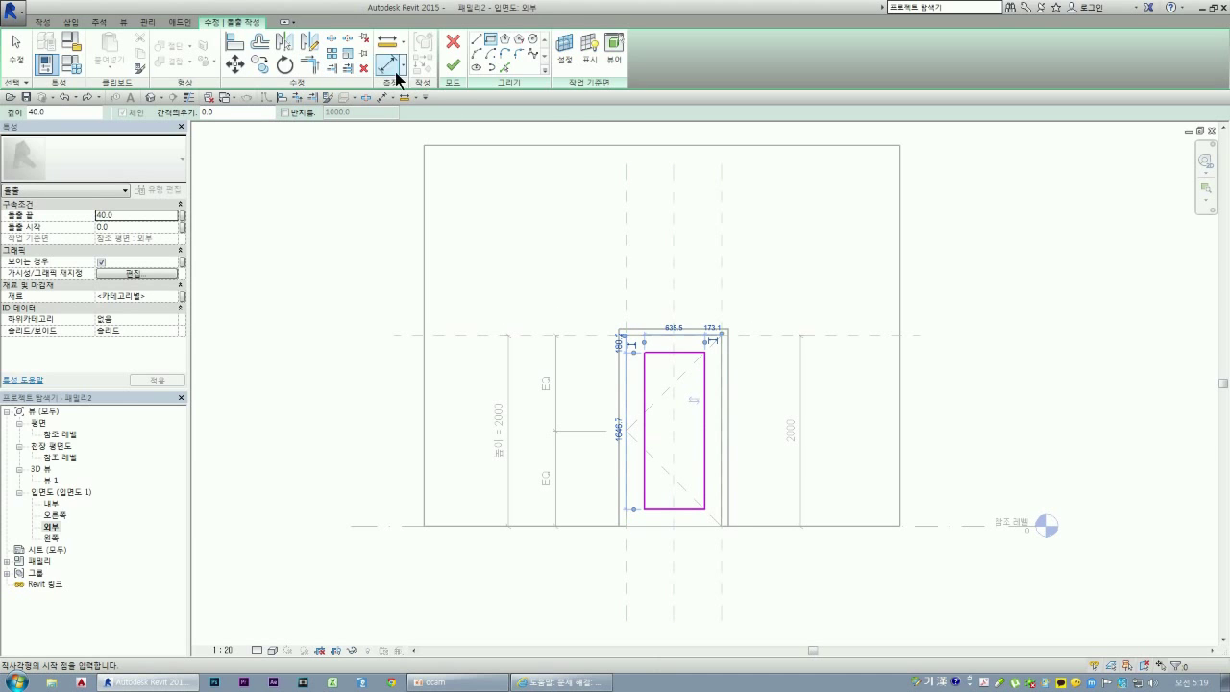
pyautogui.click(233, 44)
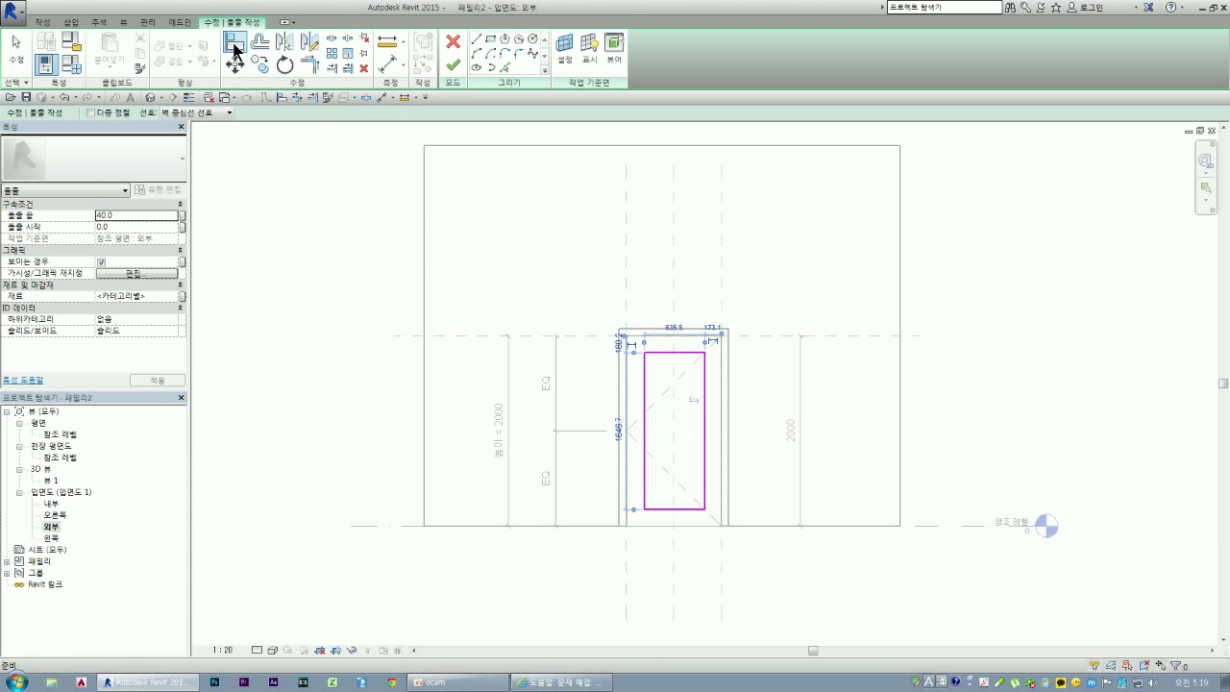
pyautogui.click(680, 337)
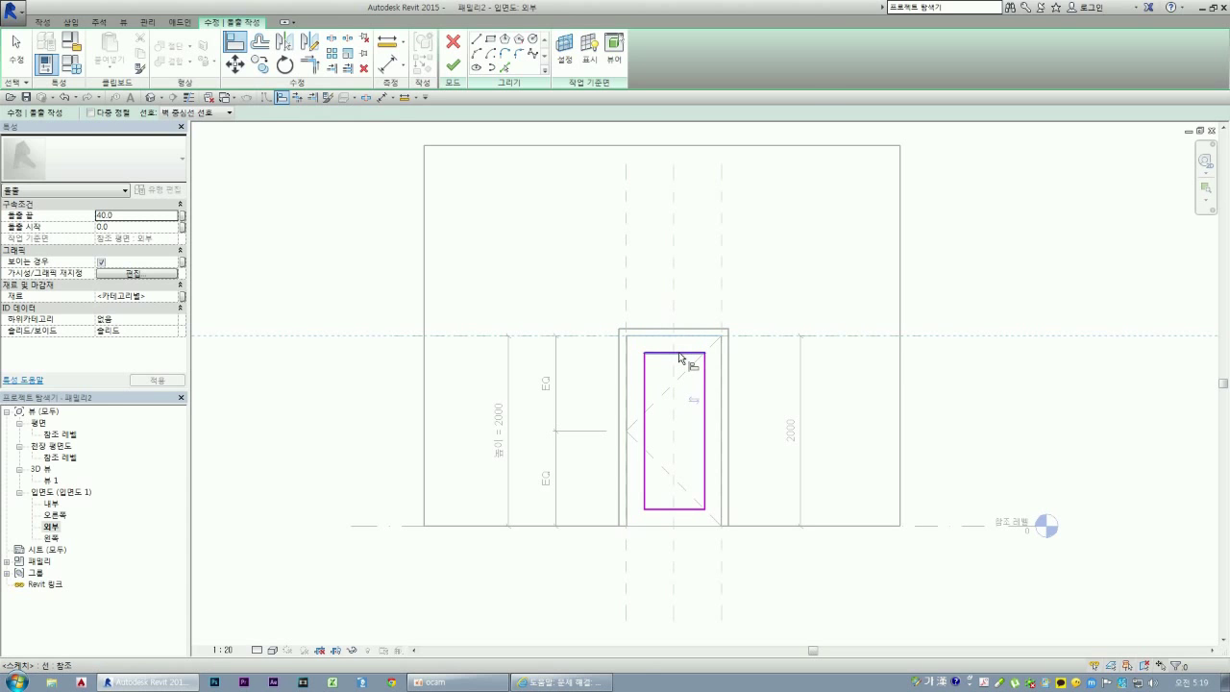
pyautogui.click(682, 354)
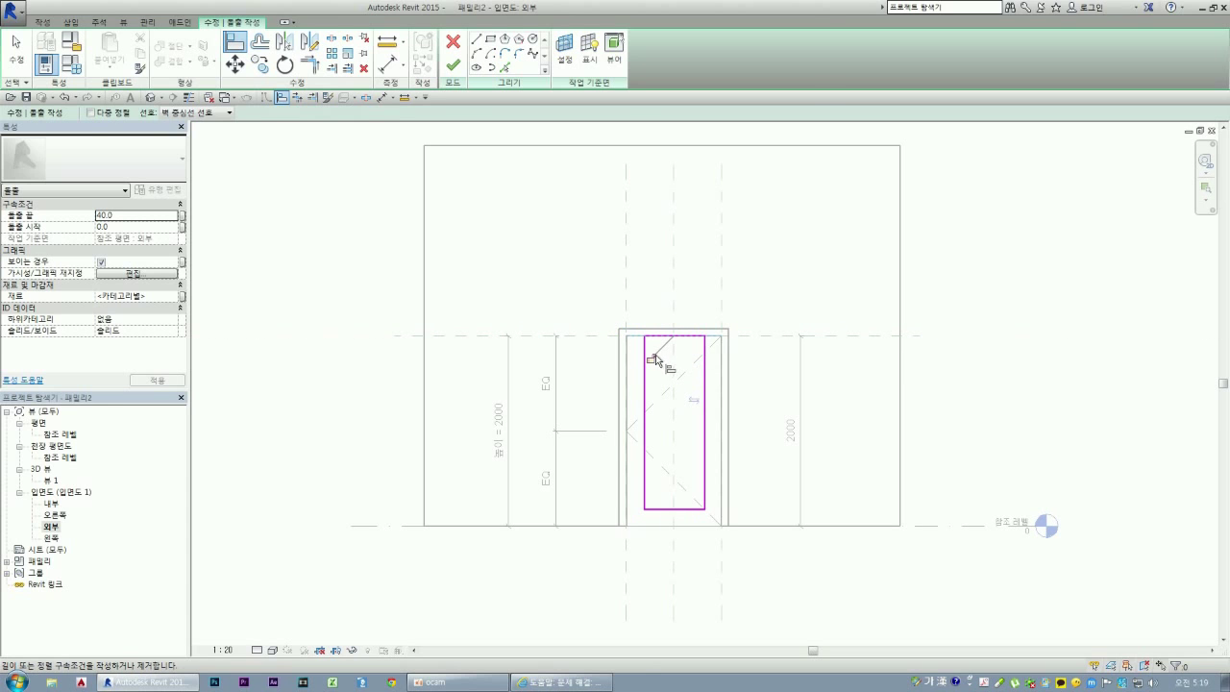
pyautogui.click(628, 402)
pyautogui.click(645, 408)
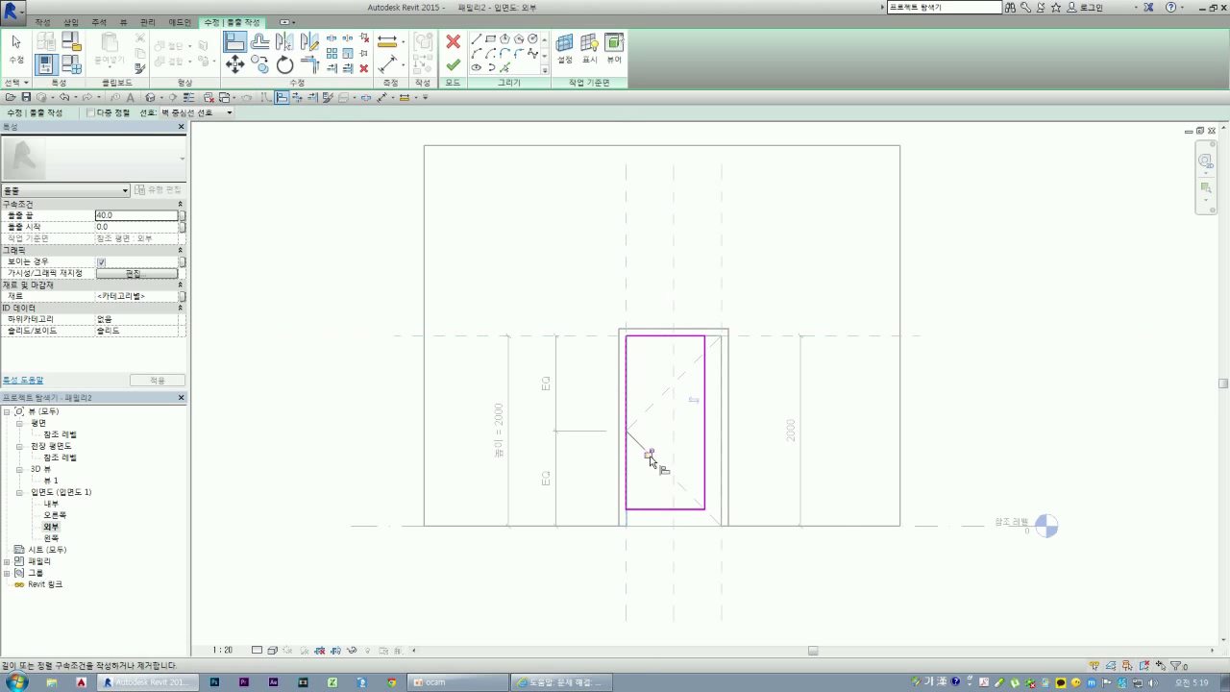
# - Align and lock the bottom and right edges to base and frame, then finish the panel
pyautogui.click(649, 526)
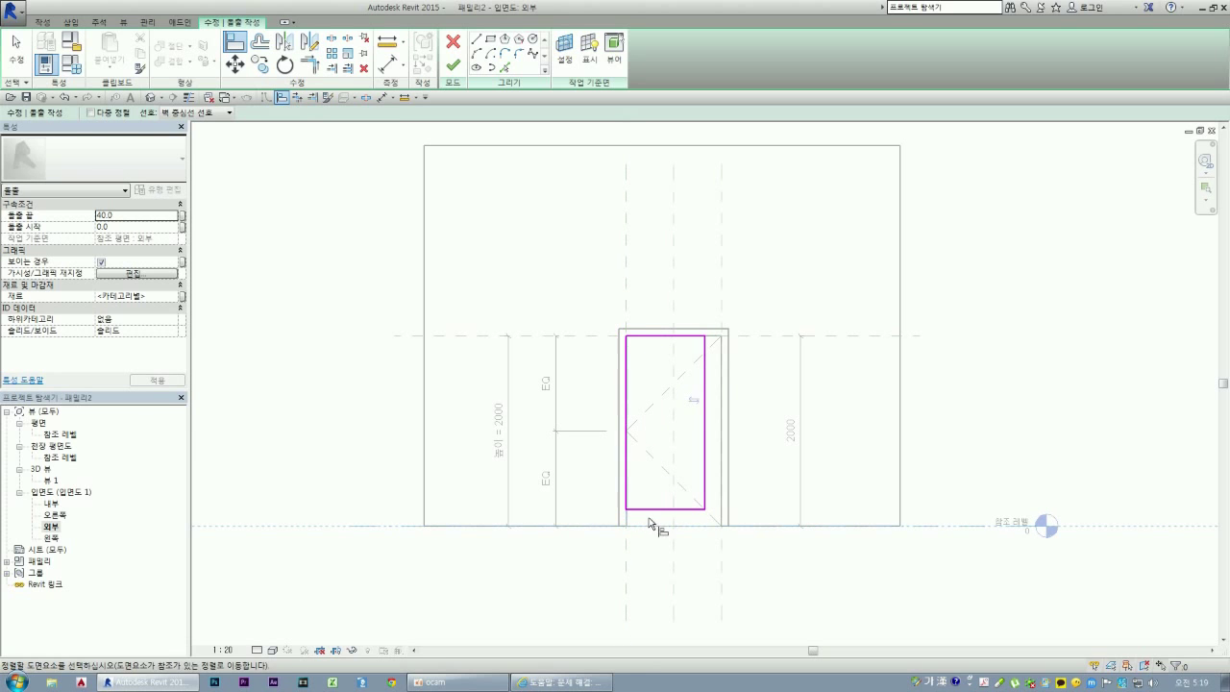
pyautogui.click(639, 509)
pyautogui.click(722, 508)
pyautogui.click(706, 496)
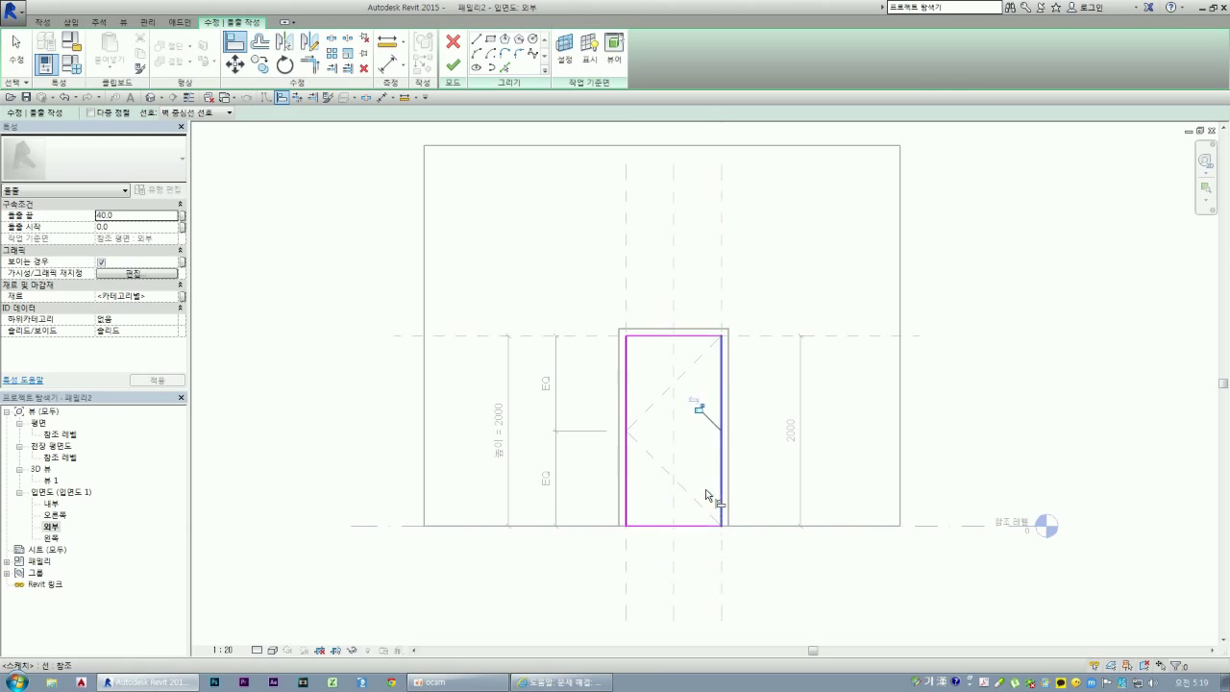
pyautogui.click(698, 410)
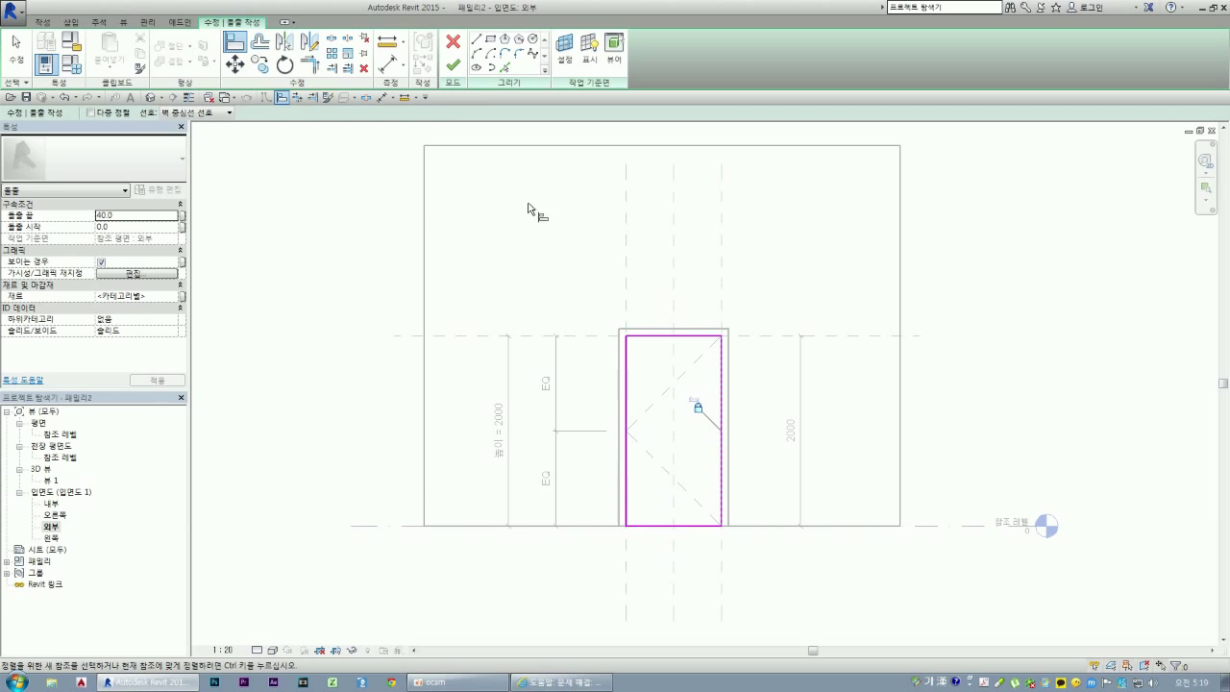
pyautogui.click(457, 69)
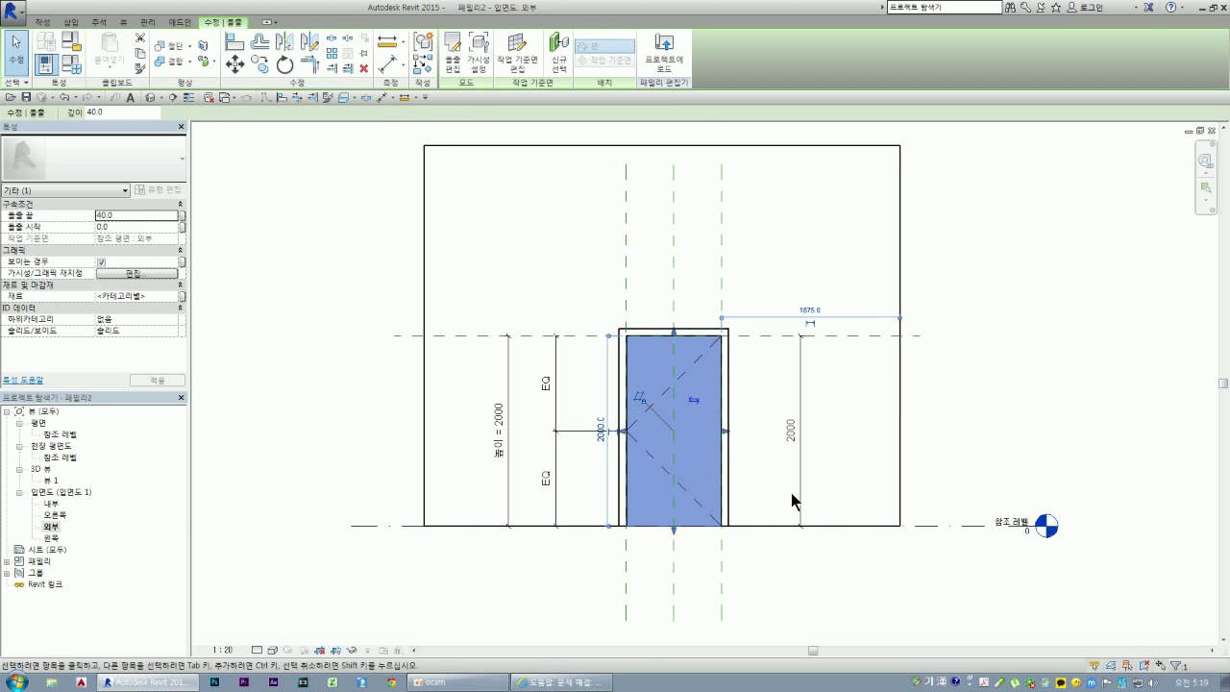
pyautogui.click(765, 490)
pyautogui.click(728, 436)
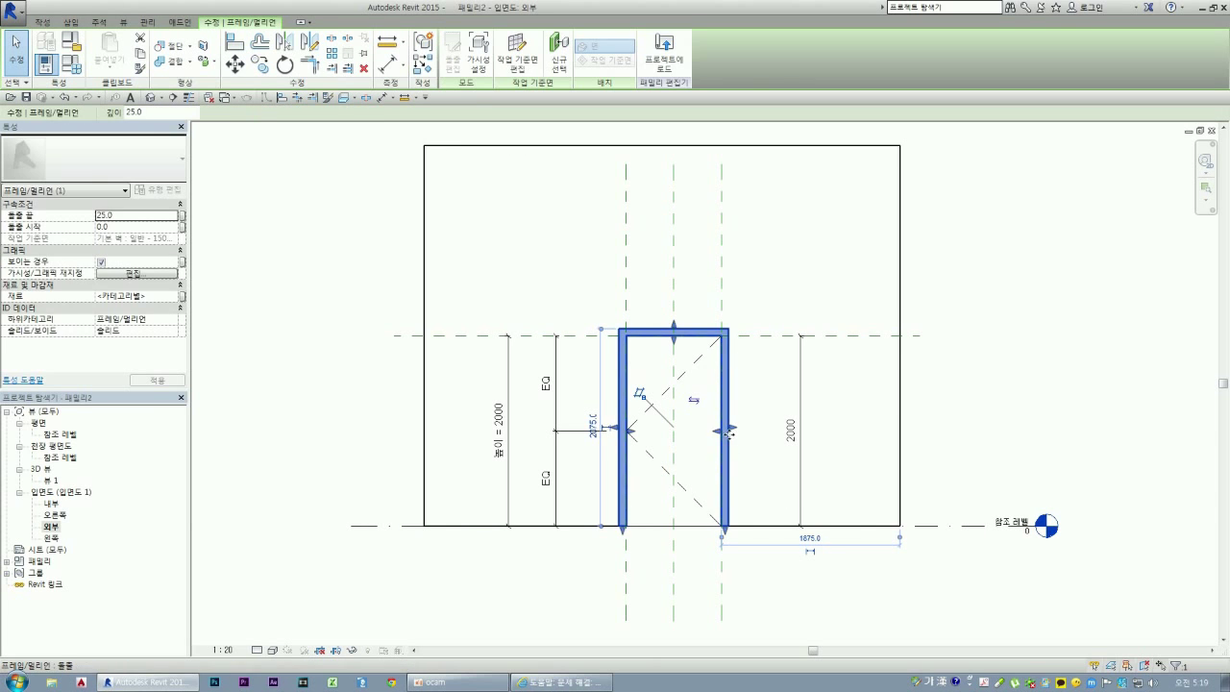
pyautogui.moveTo(727, 437); pyautogui.dragTo(770, 437)
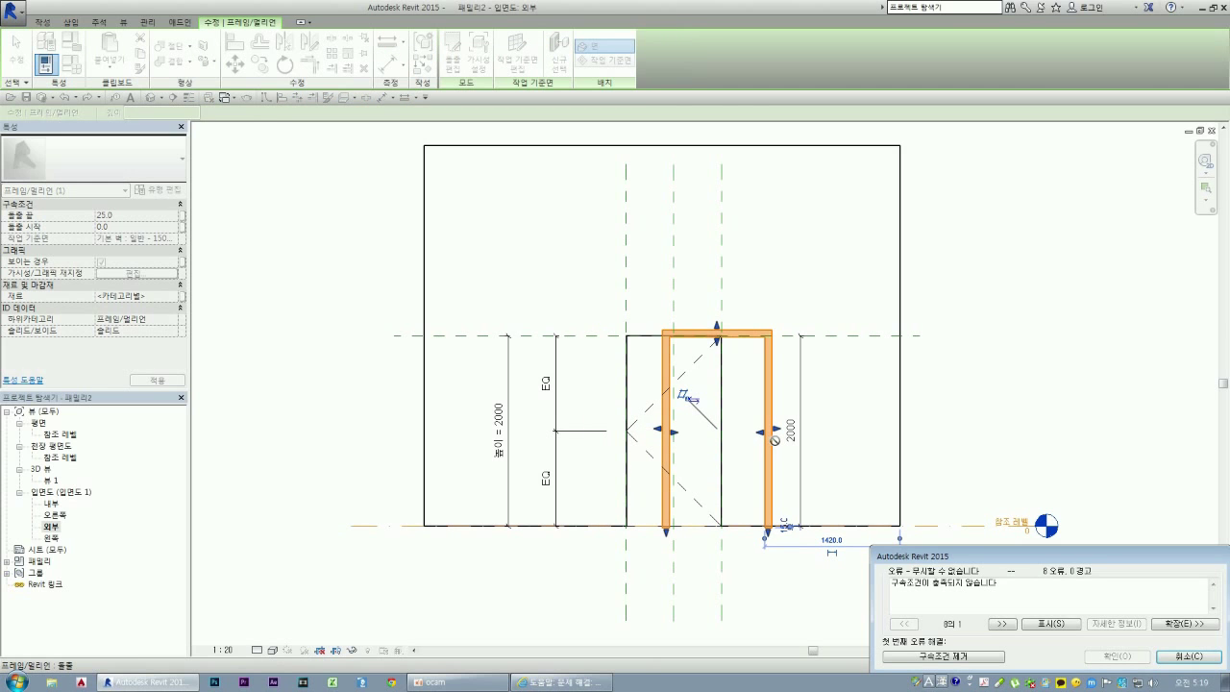
pyautogui.click(1185, 659)
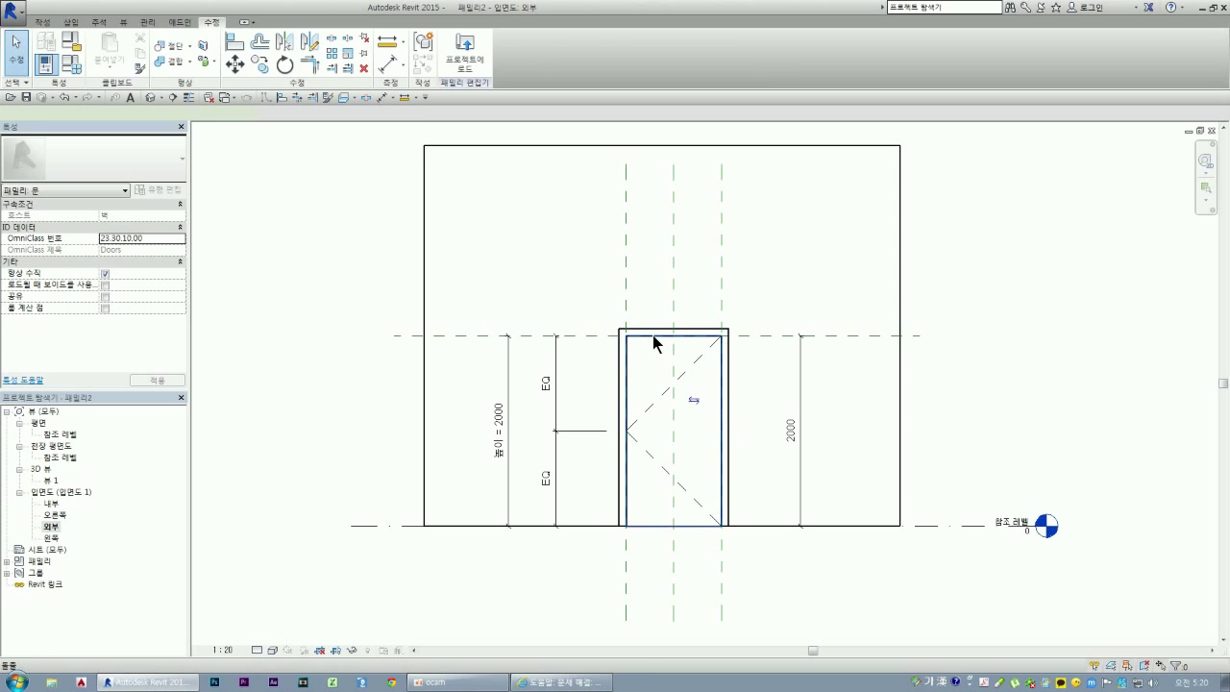
pyautogui.click(689, 389)
pyautogui.moveTo(728, 430); pyautogui.dragTo(691, 434)
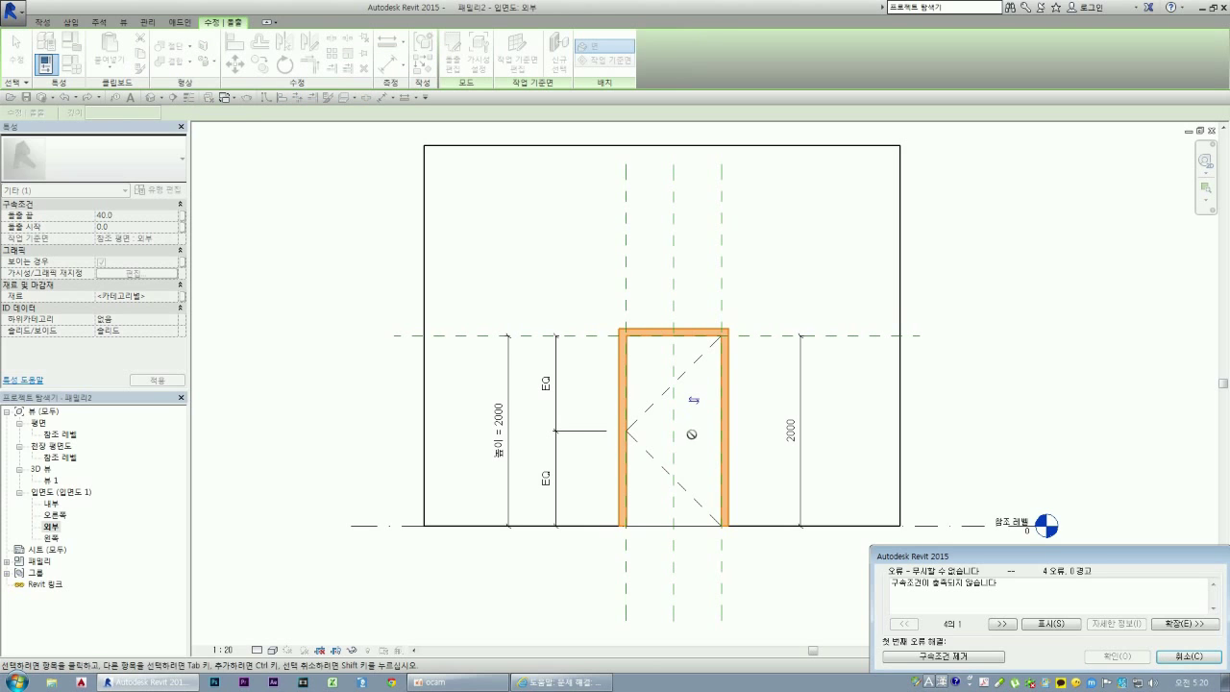
pyautogui.click(1183, 656)
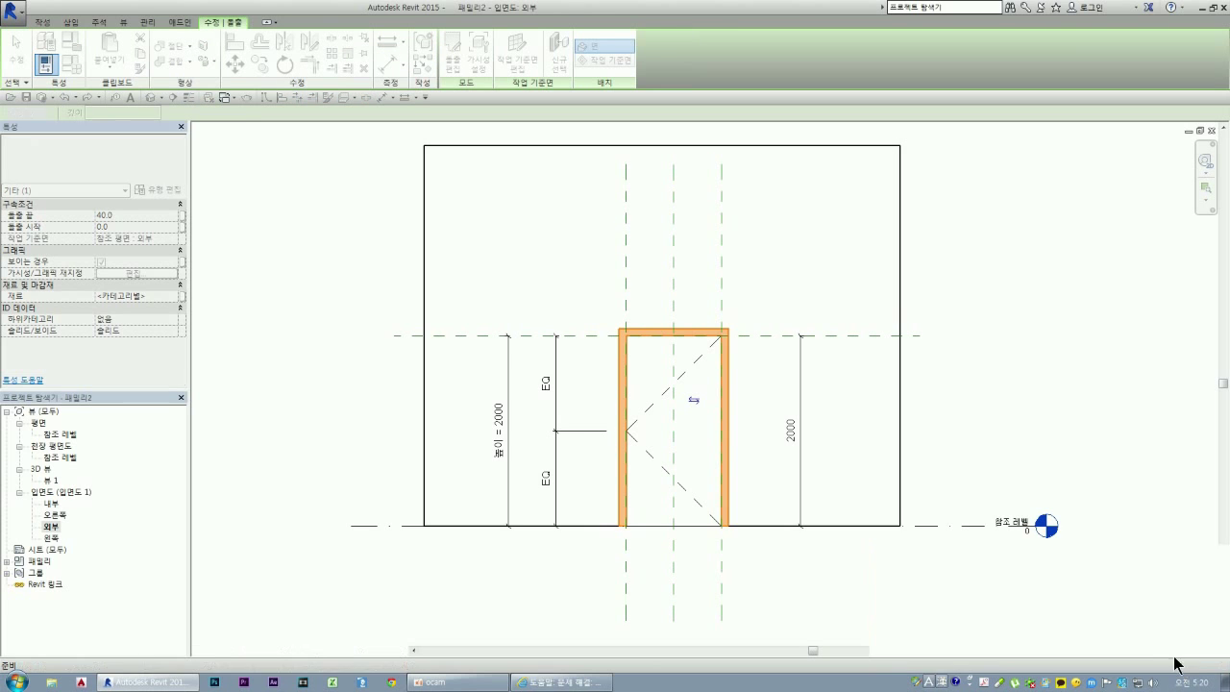
pyautogui.click(723, 397)
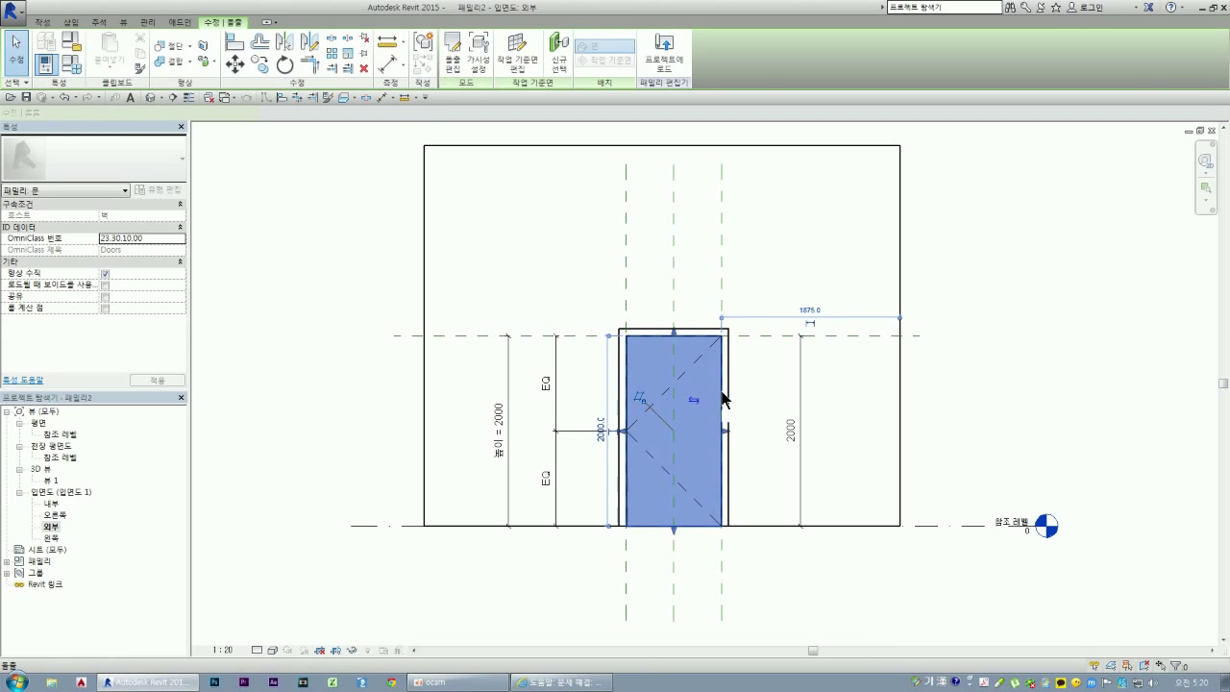
# - Re-edit the frame extrusion's profile and finish it again
pyautogui.click(457, 59)
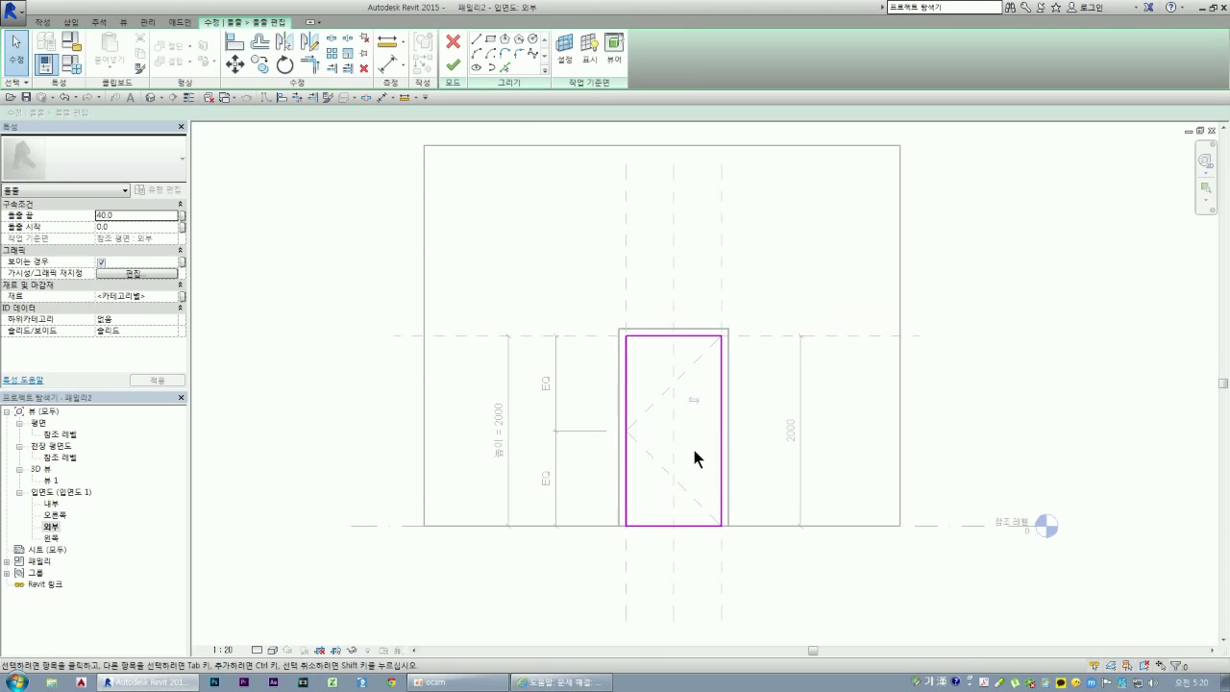
pyautogui.click(476, 67)
pyautogui.click(458, 56)
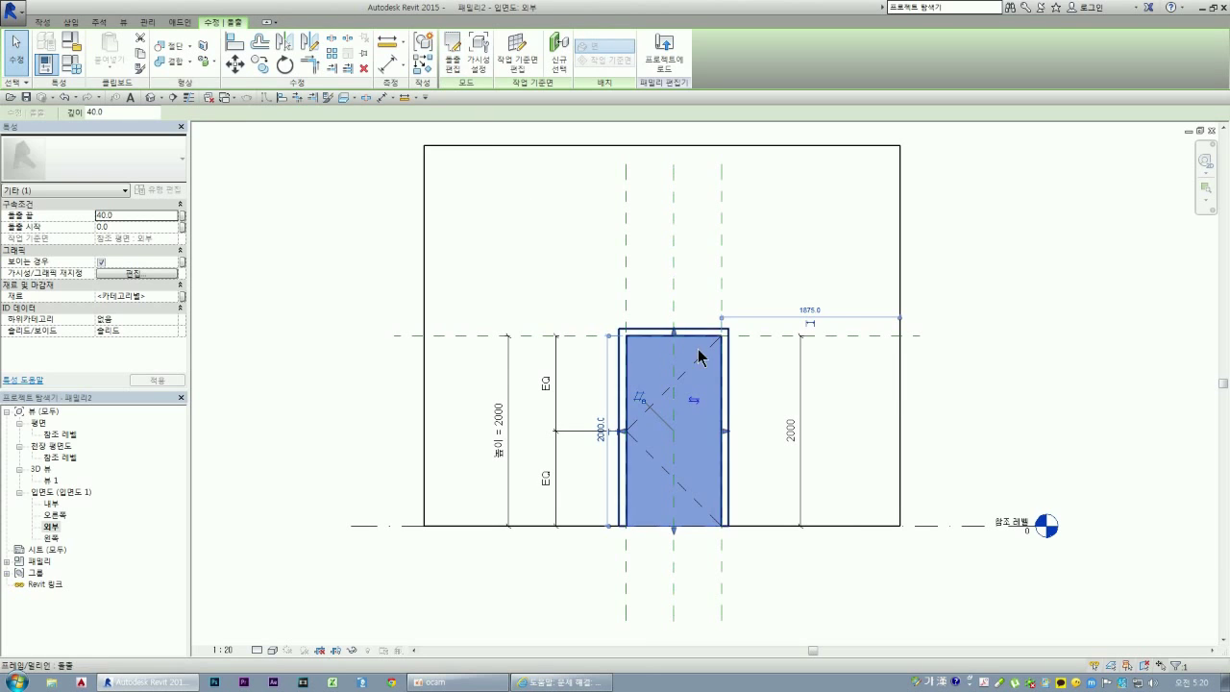
pyautogui.click(755, 426)
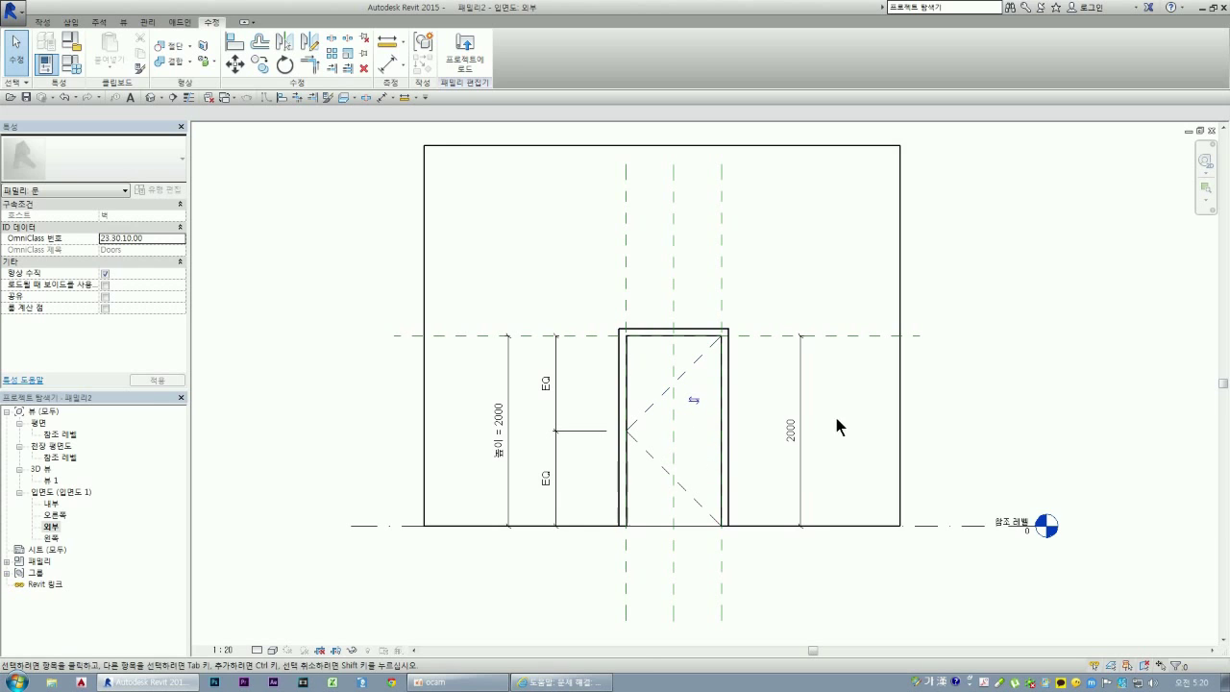
# - Reopen the door panel sketch and undo the two edge stretches
pyautogui.doubleClick(674, 417)
pyautogui.hotkey('ctrl', 'z')
pyautogui.hotkey('ctrl', 'z')
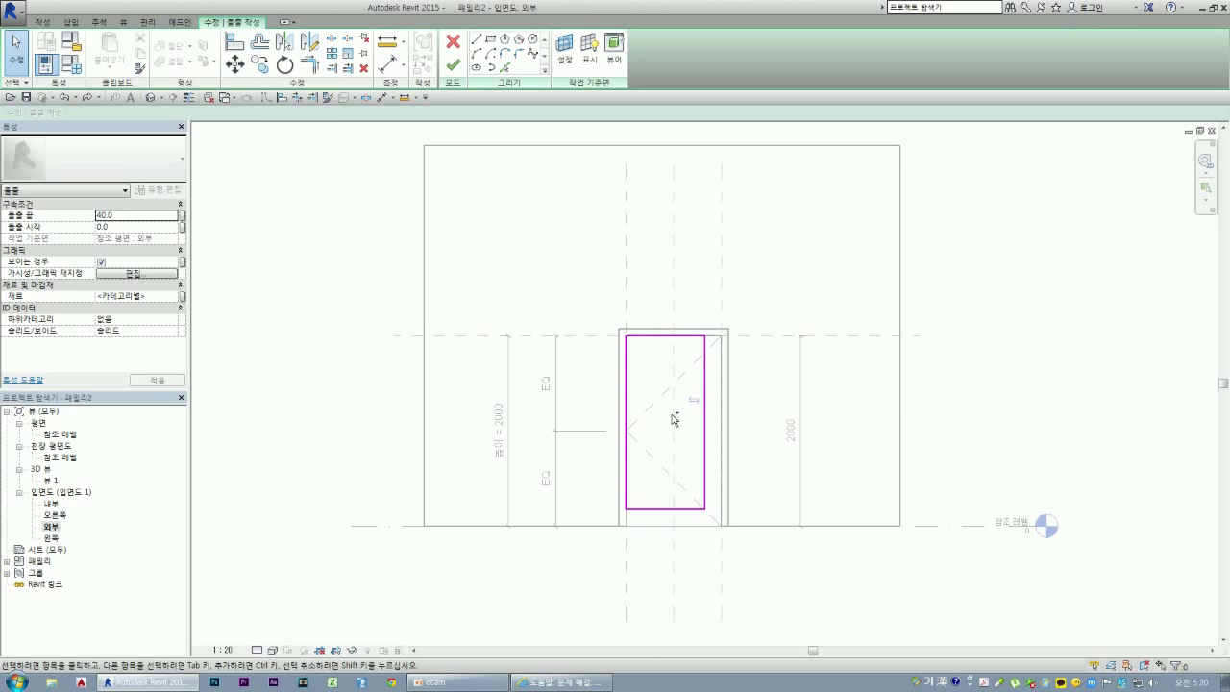
pyautogui.hotkey('ctrl', 'z')
pyautogui.hotkey('ctrl', 'z')
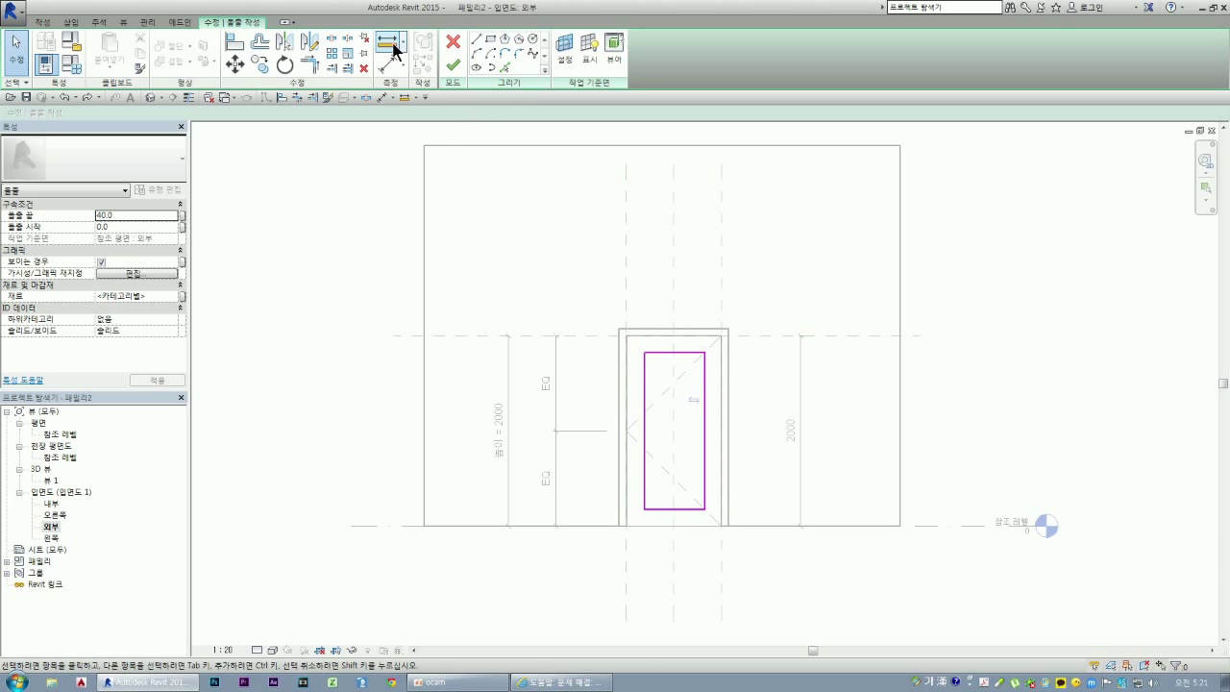
# - Align the panel sketch to the side and top reference planes and Ref. Level, then finish
pyautogui.click(234, 43)
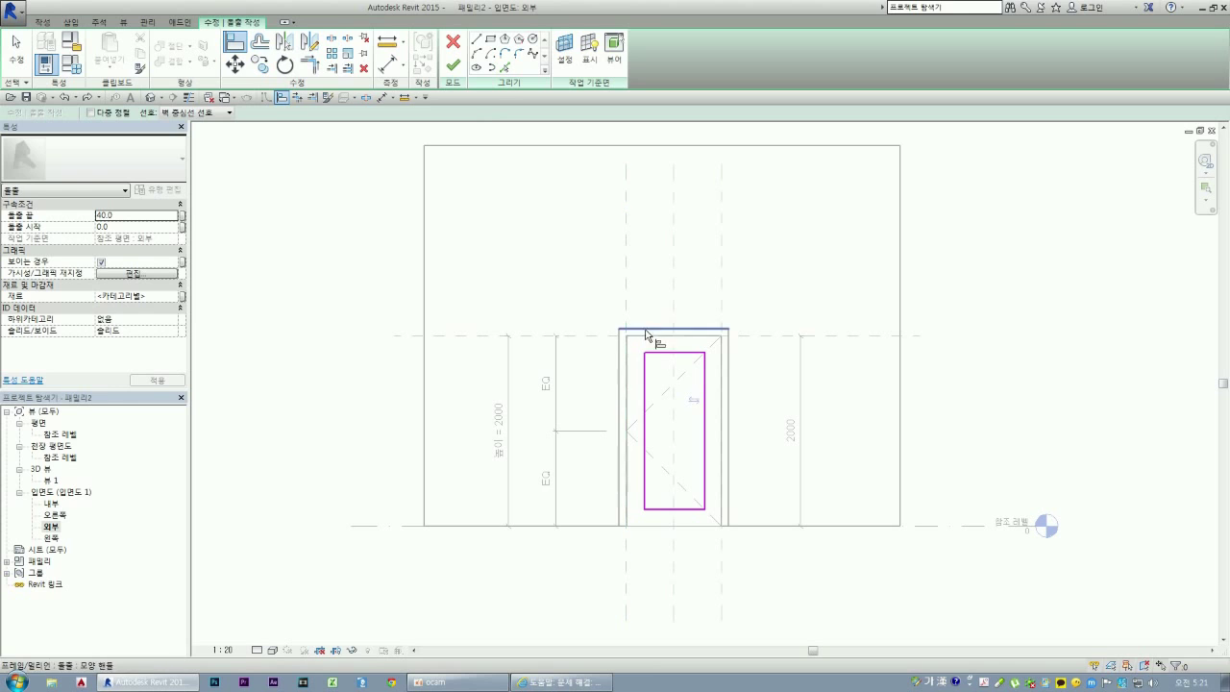
pyautogui.click(645, 387)
pyautogui.click(722, 308)
pyautogui.click(705, 380)
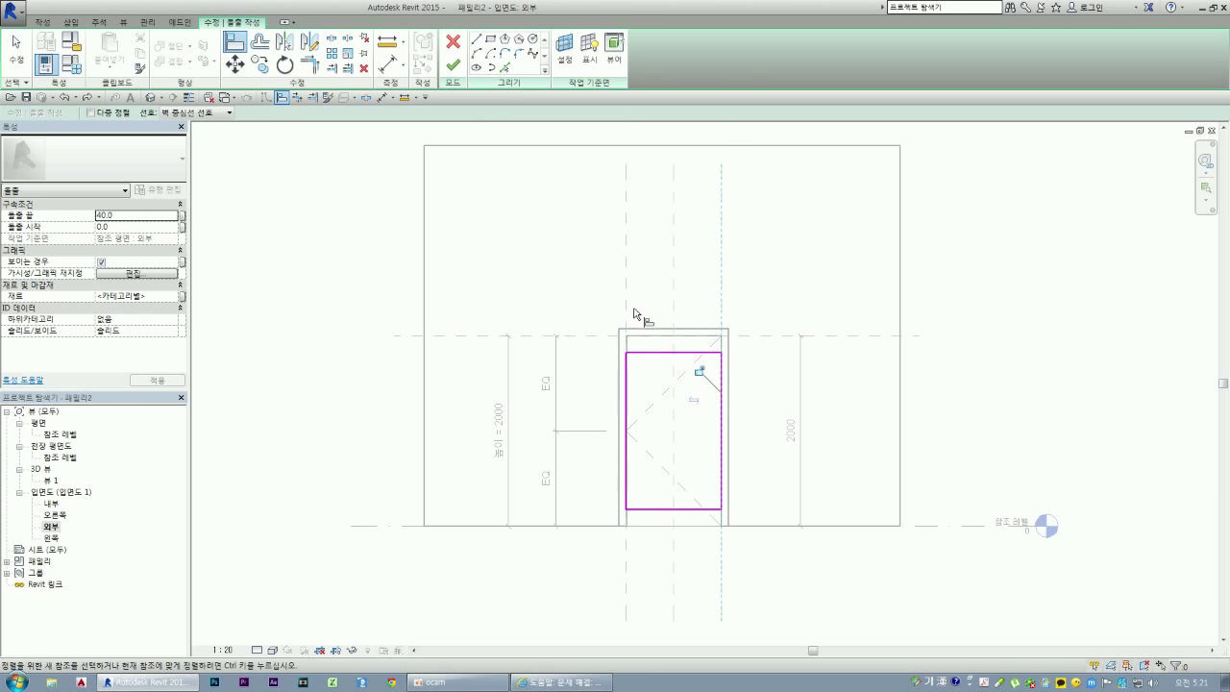
pyautogui.click(595, 336)
pyautogui.click(651, 353)
pyautogui.click(417, 525)
pyautogui.click(694, 509)
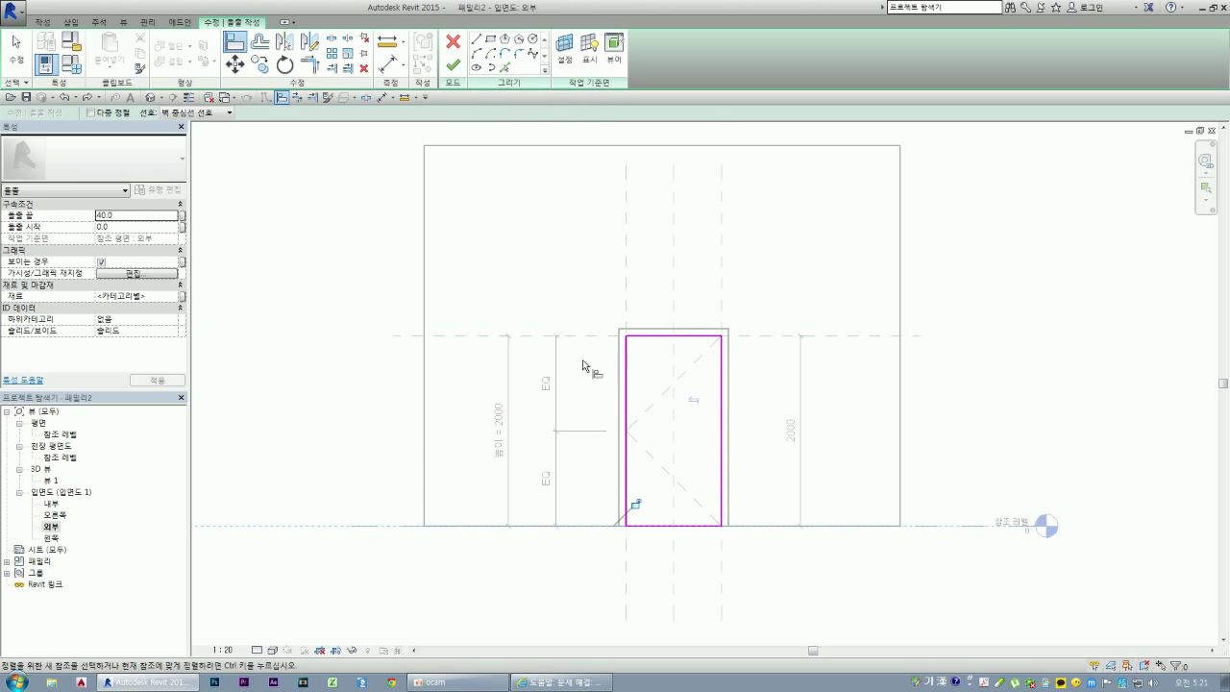
pyautogui.click(453, 65)
pyautogui.press('Escape')
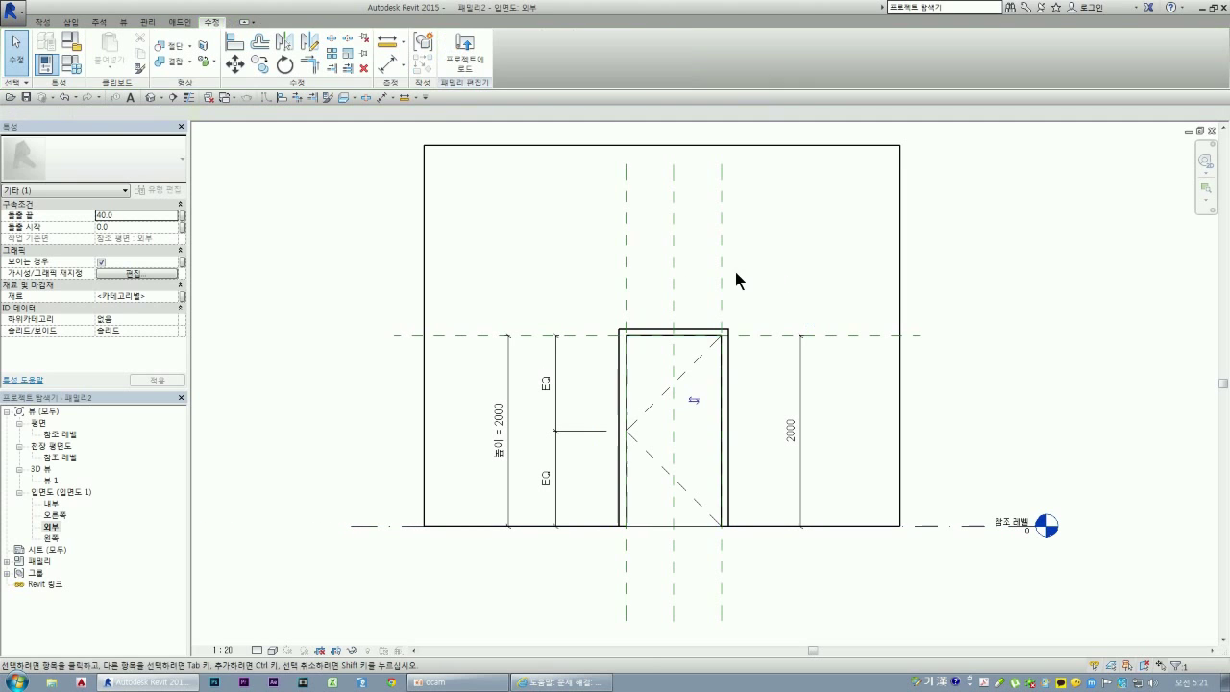
# - Twice drag the right reference plane outward, cancel each constraint error, then reopen the panel sketch
pyautogui.click(722, 271)
pyautogui.moveTo(722, 271); pyautogui.dragTo(780, 271)
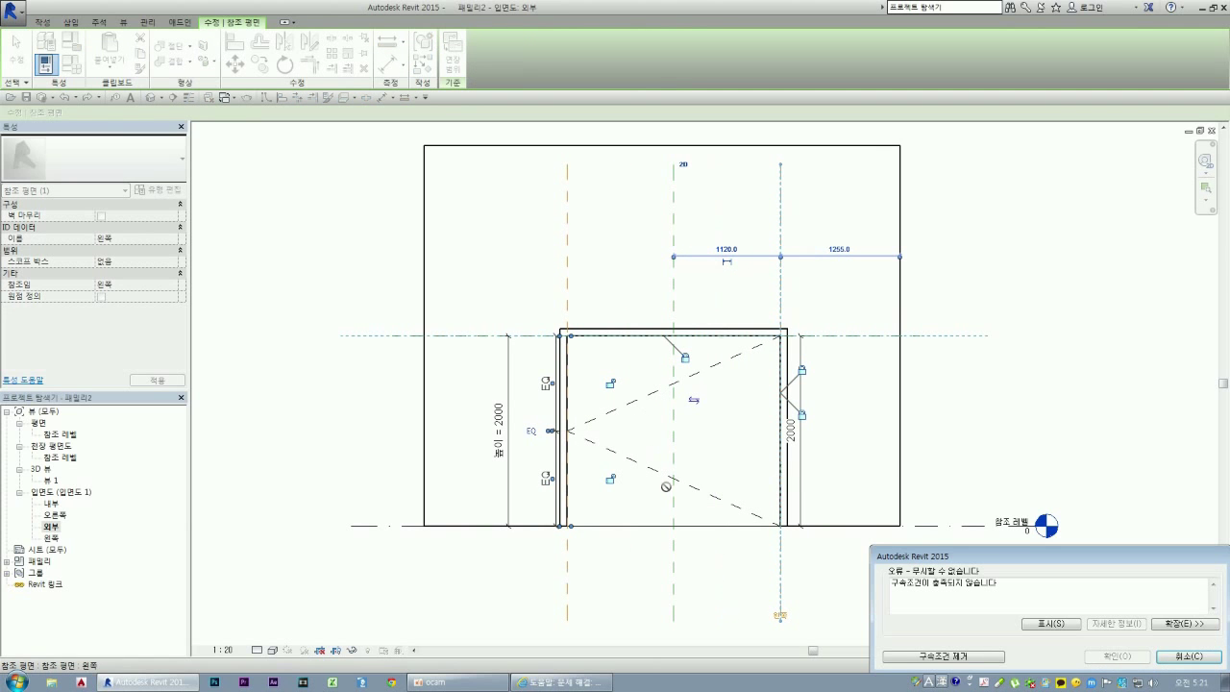
pyautogui.click(1180, 659)
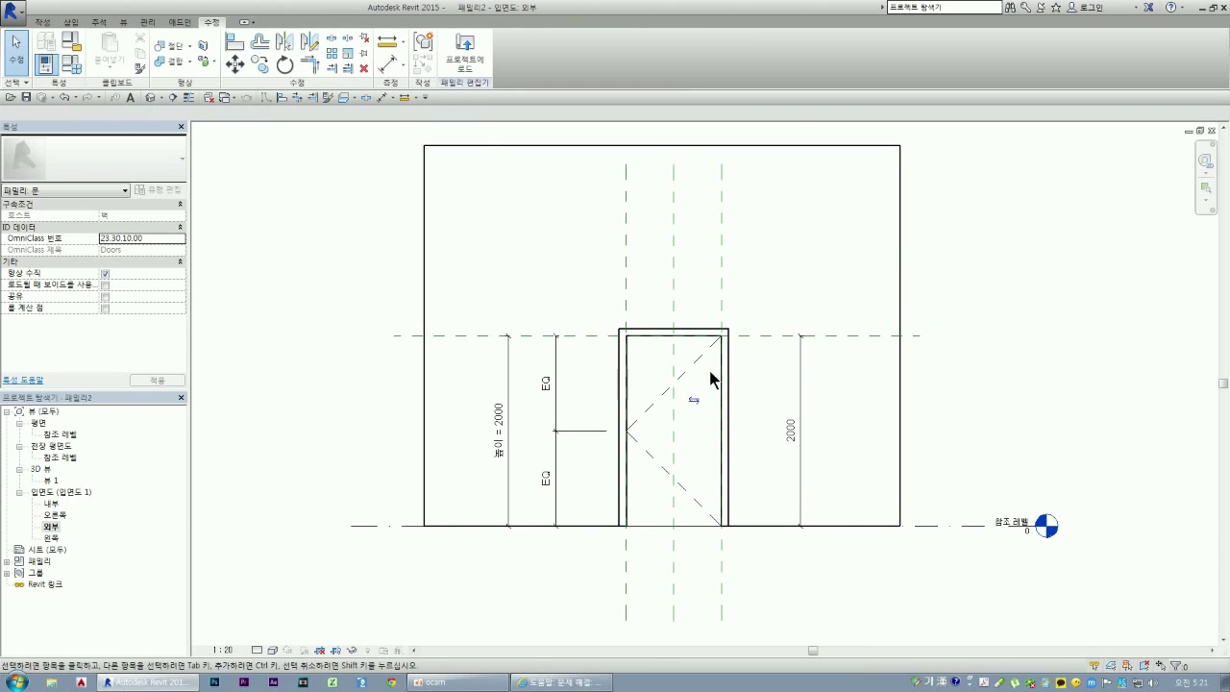
pyautogui.click(723, 300)
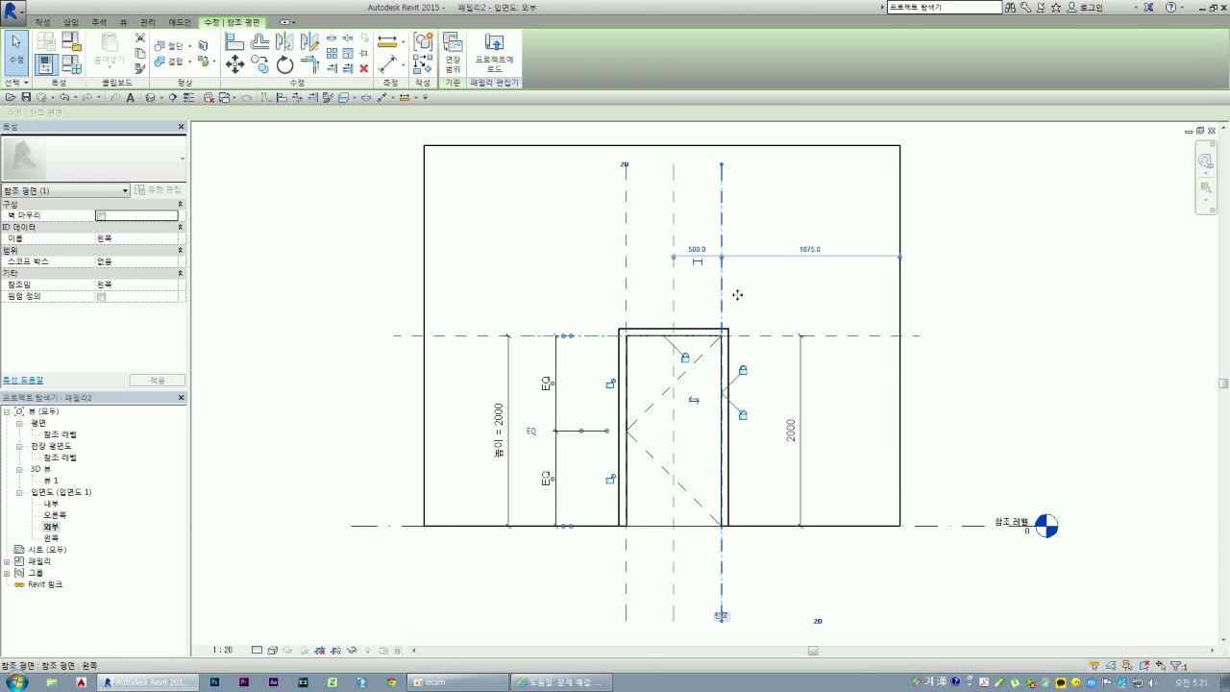
pyautogui.moveTo(728, 295); pyautogui.dragTo(774, 360)
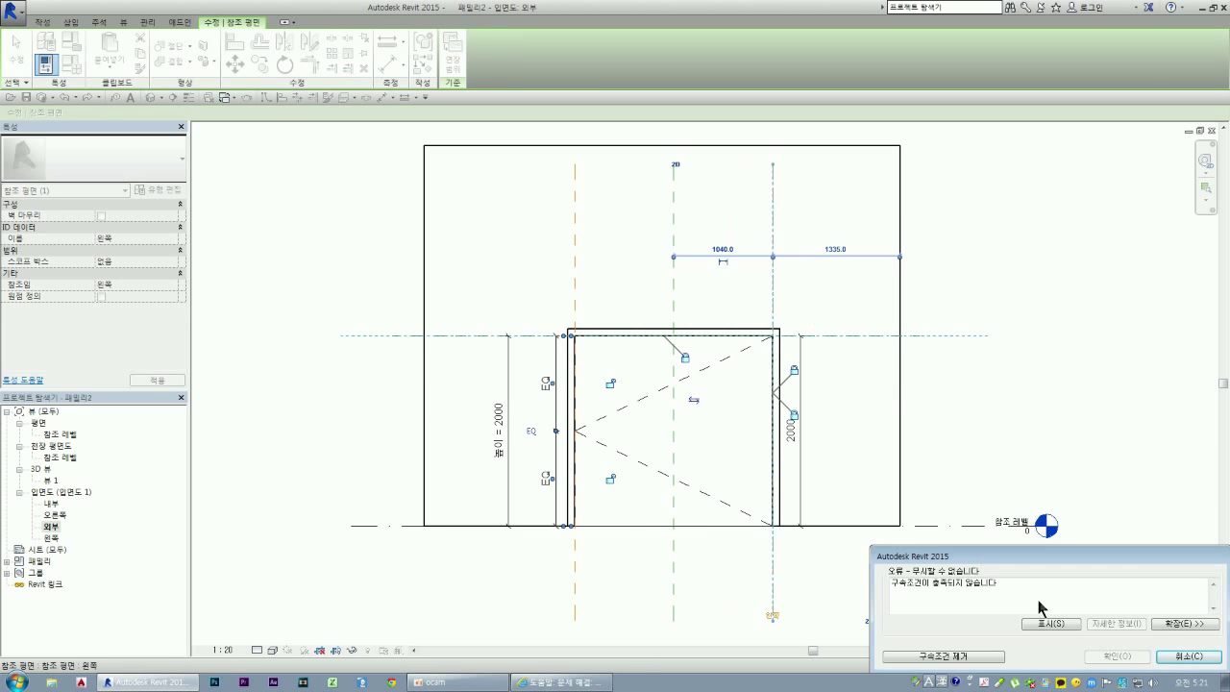
pyautogui.click(1184, 658)
pyautogui.doubleClick(705, 378)
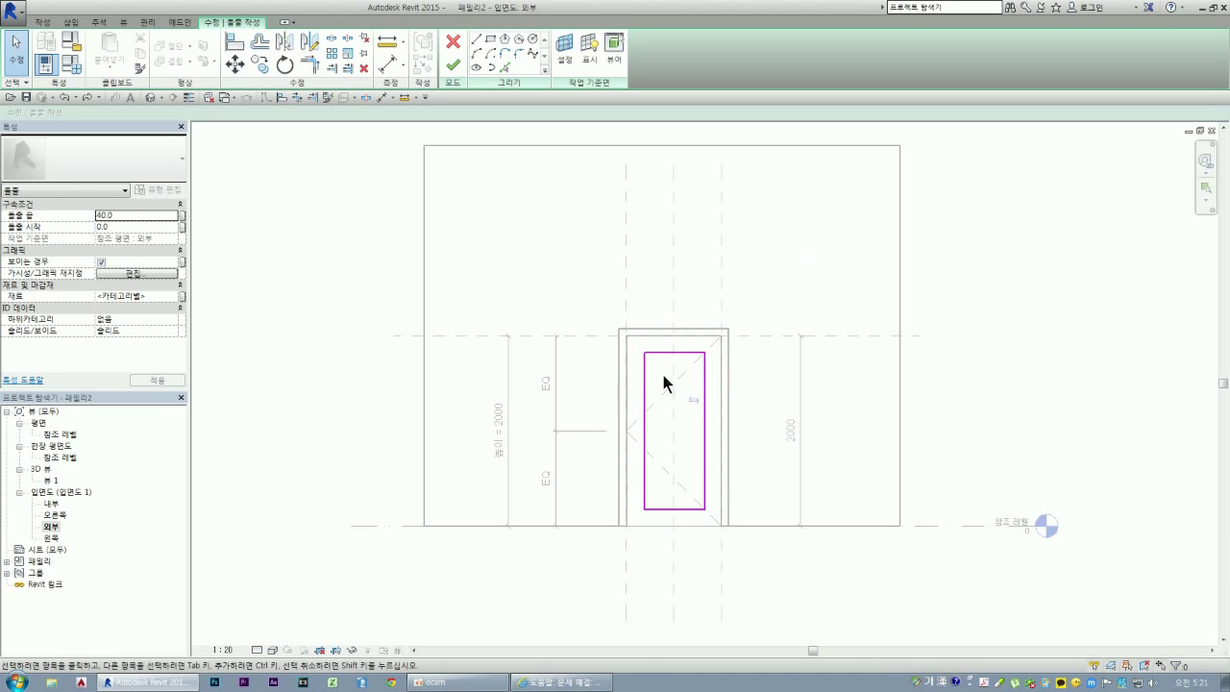
# - Stretch the panel sketch's top, left and right edges onto the reference planes, 1000 wide
pyautogui.click(665, 353)
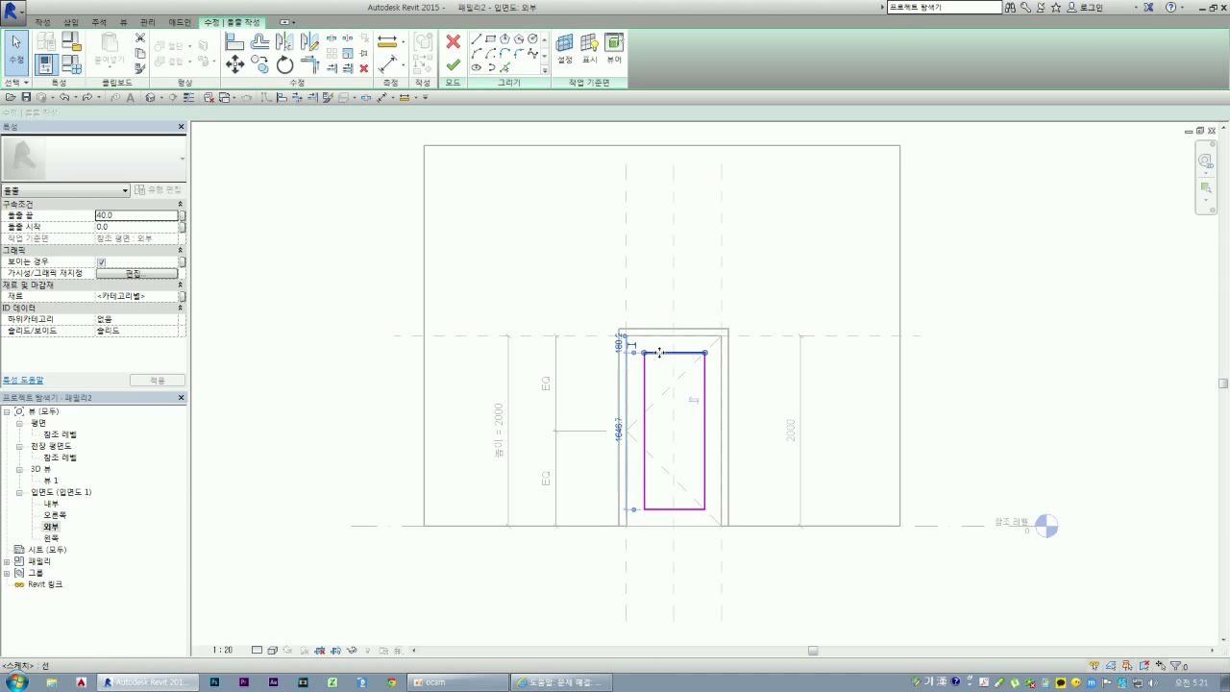
pyautogui.moveTo(665, 353); pyautogui.dragTo(662, 338)
pyautogui.click(644, 388)
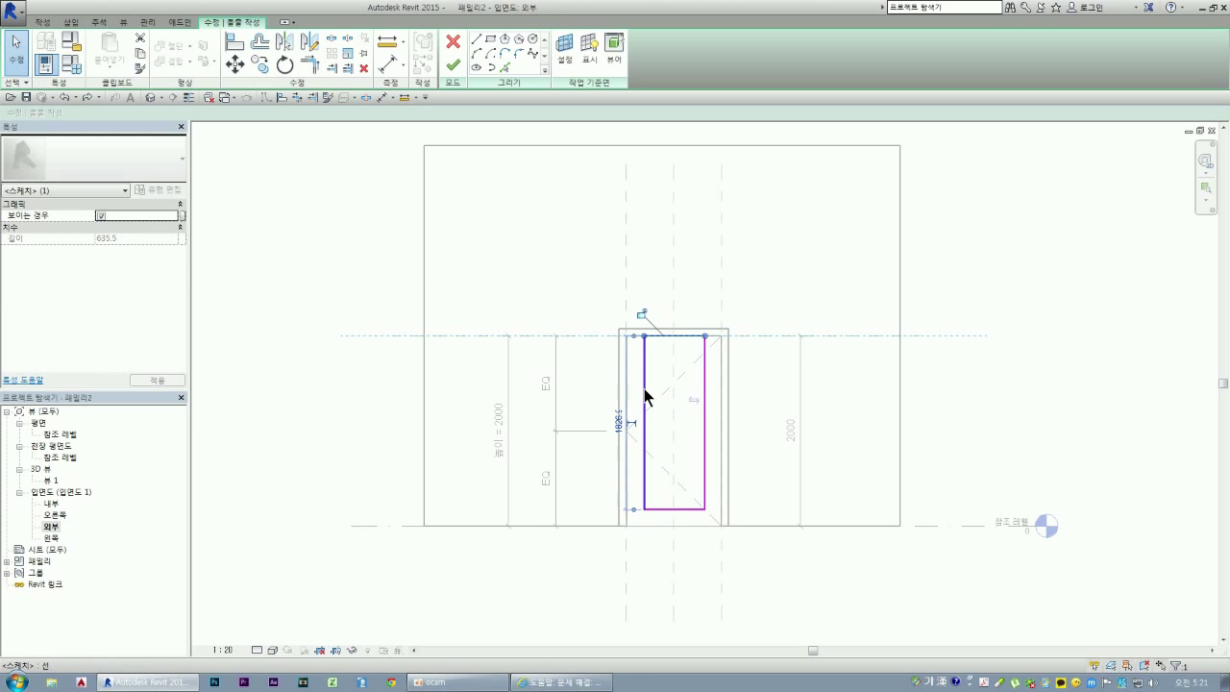
pyautogui.moveTo(635, 388); pyautogui.dragTo(625, 388)
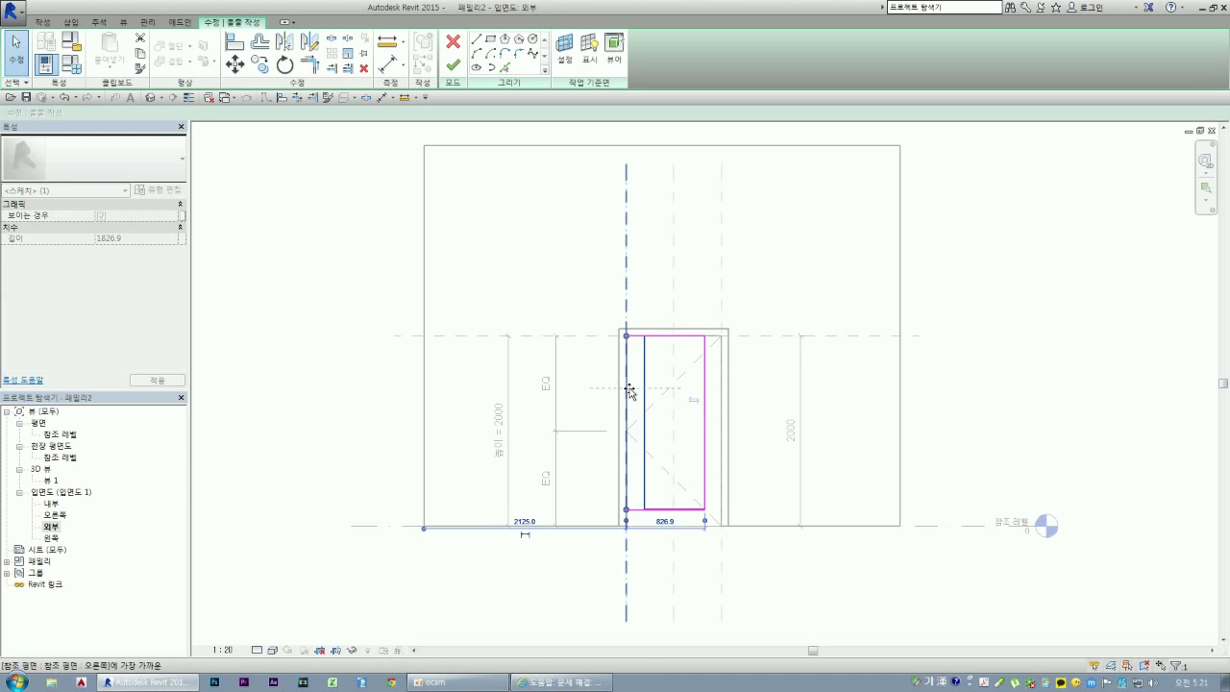
pyautogui.click(705, 394)
pyautogui.moveTo(704, 395); pyautogui.dragTo(721, 394)
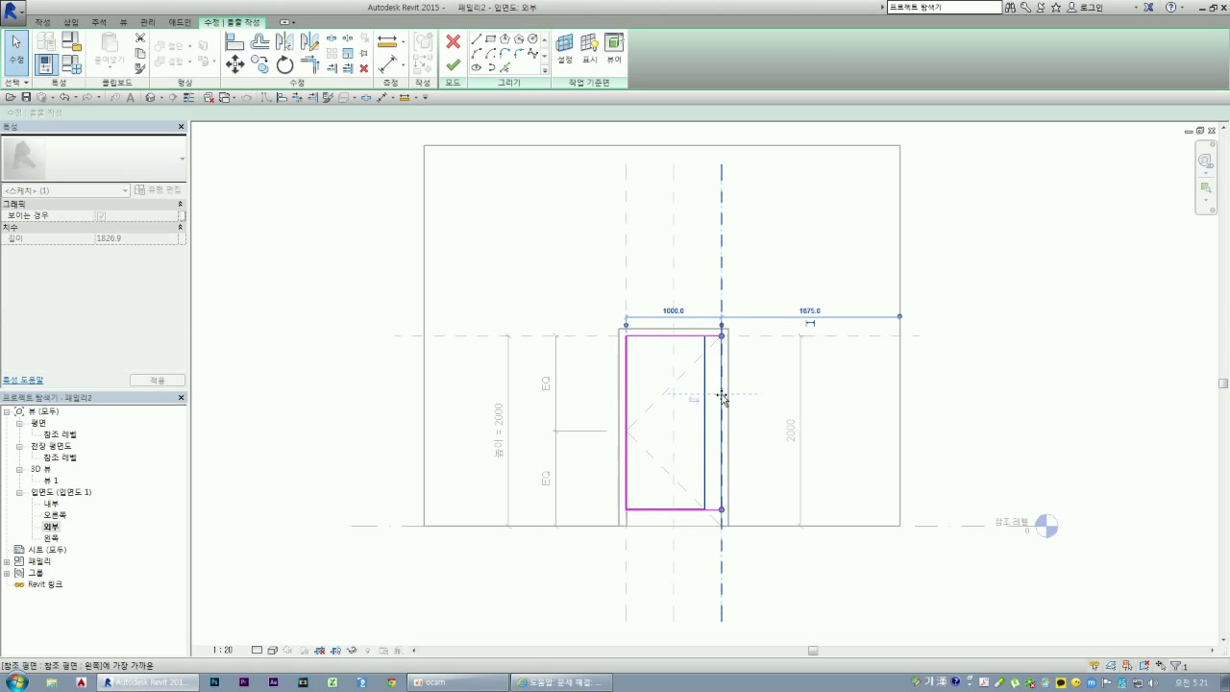
# - Lower the bottom edge to the floor level (2000 tall), finish, and retest widening
pyautogui.click(661, 508)
pyautogui.moveTo(661, 518); pyautogui.dragTo(661, 536)
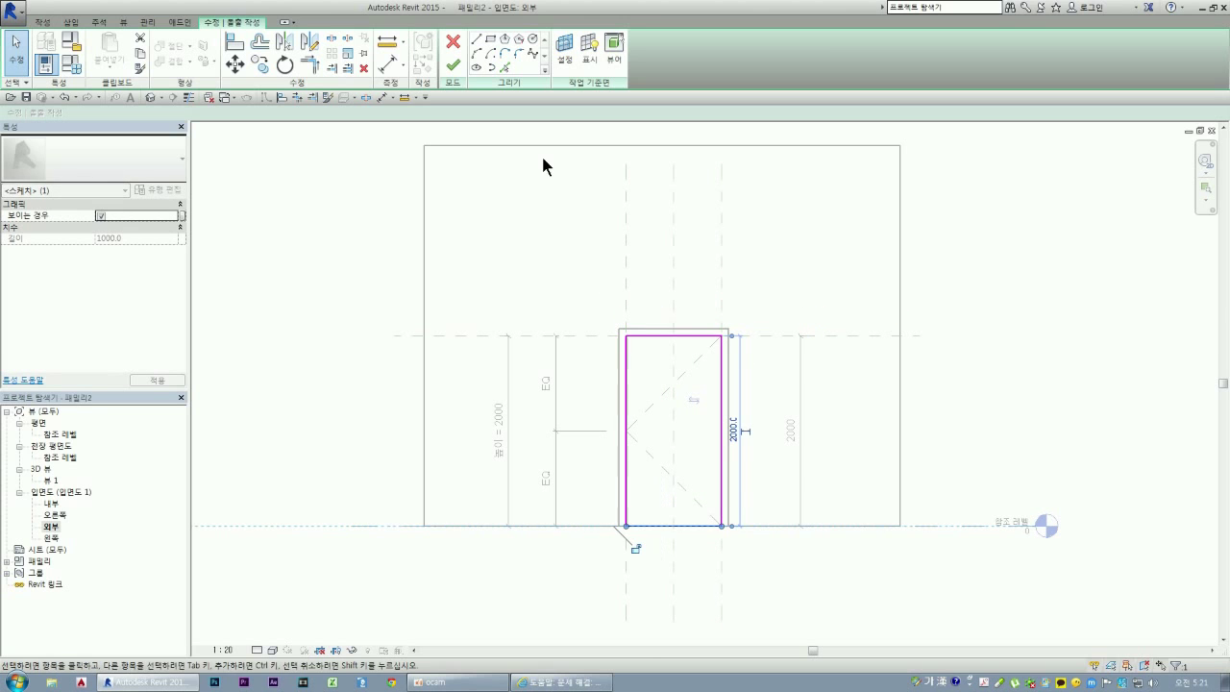
pyautogui.click(454, 63)
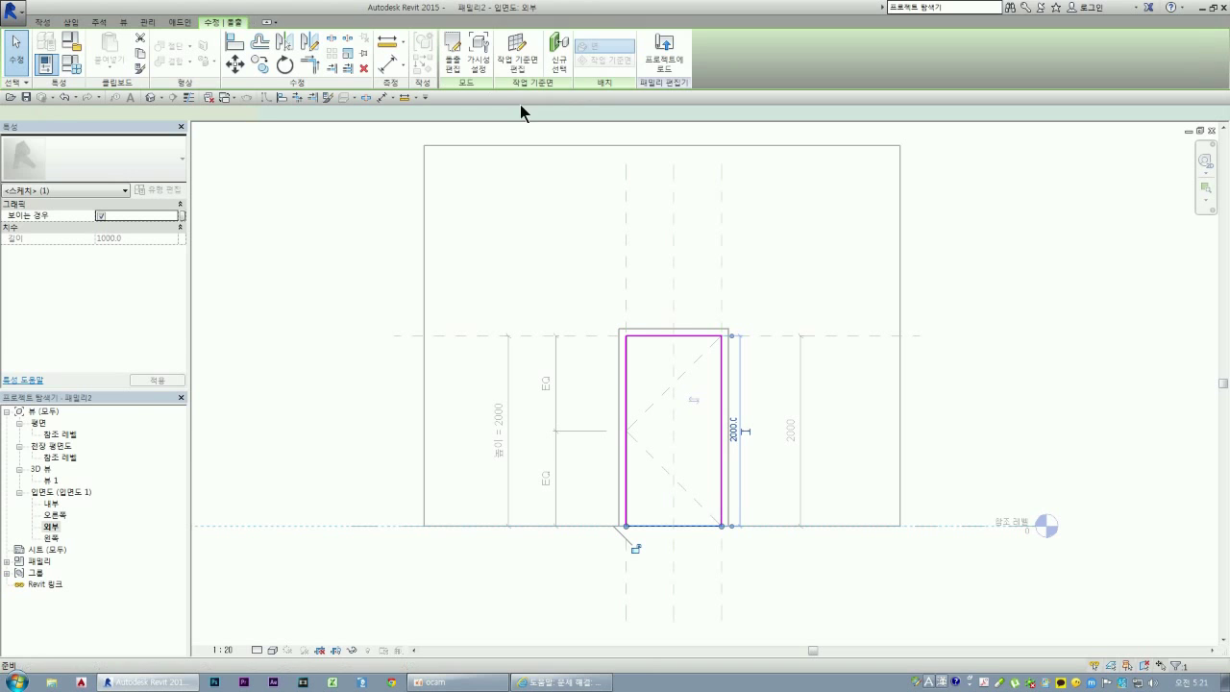
pyautogui.moveTo(720, 267); pyautogui.dragTo(778, 268)
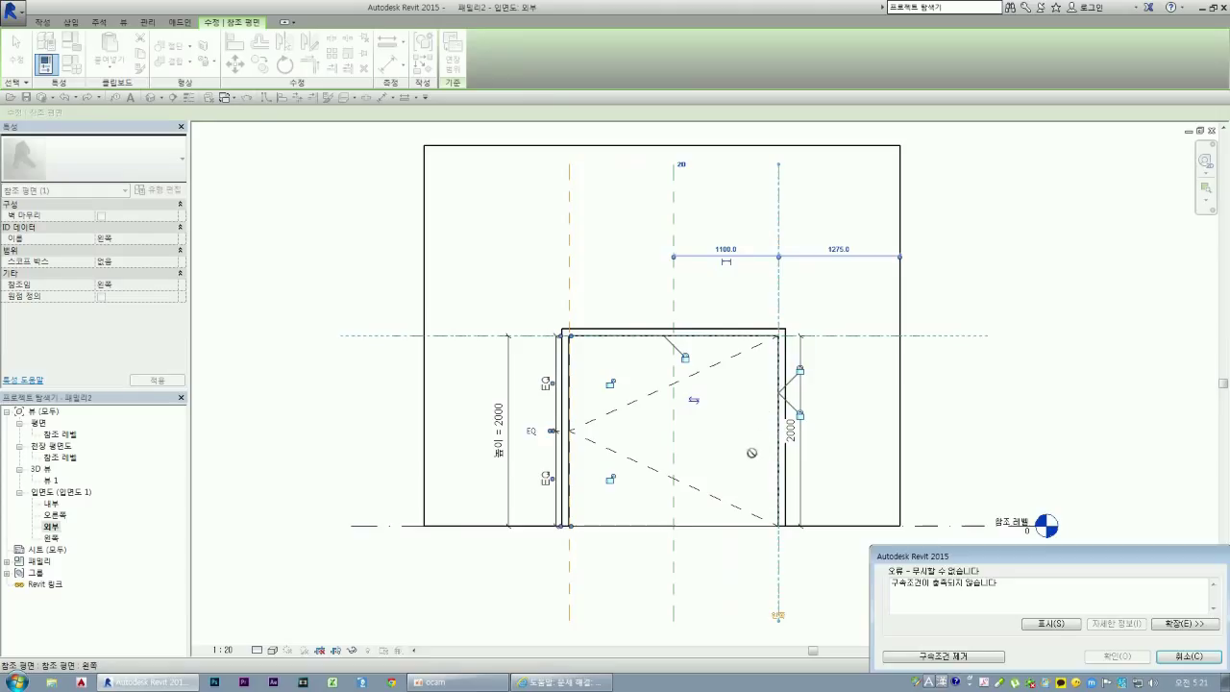
# - Dismiss the error, reopen the panel sketch, and try aligning its right edge, undoing the attempt
pyautogui.click(1187, 657)
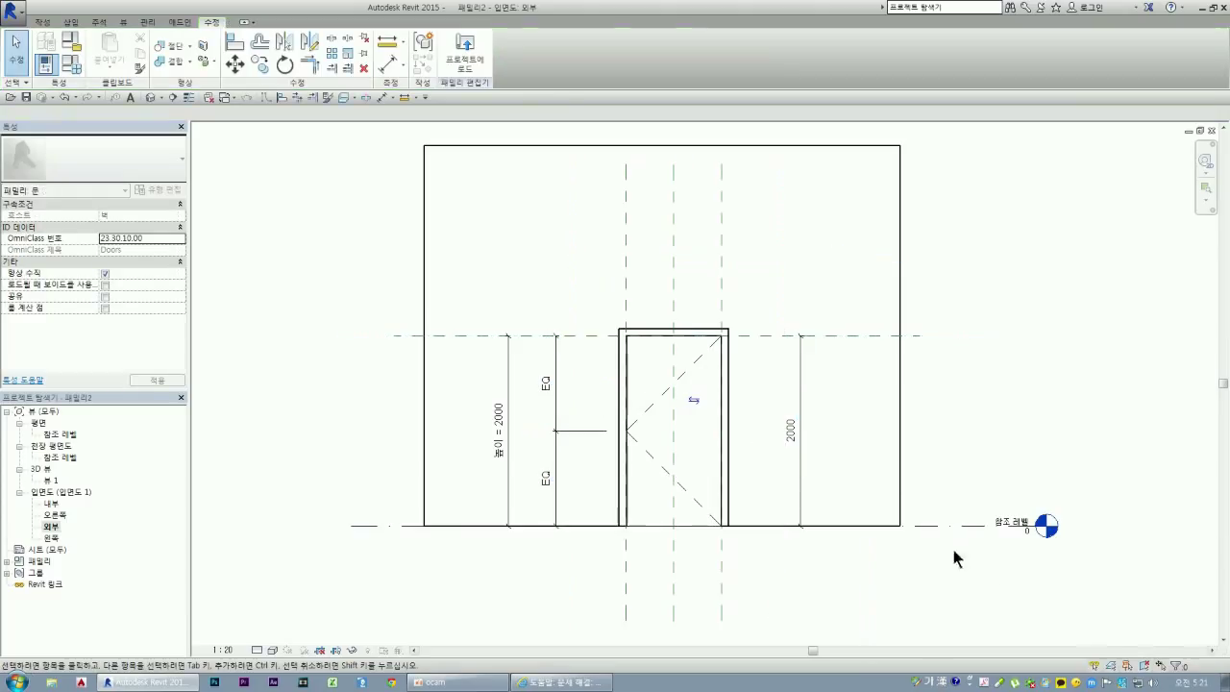
pyautogui.doubleClick(665, 360)
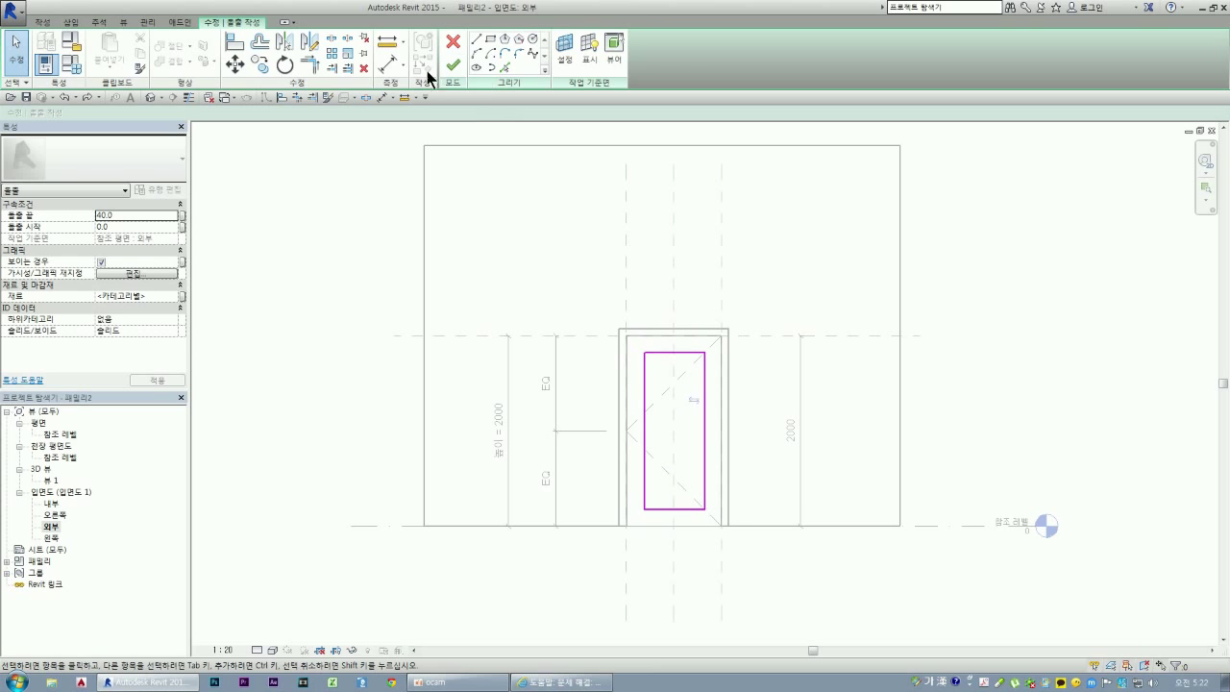
pyautogui.click(235, 42)
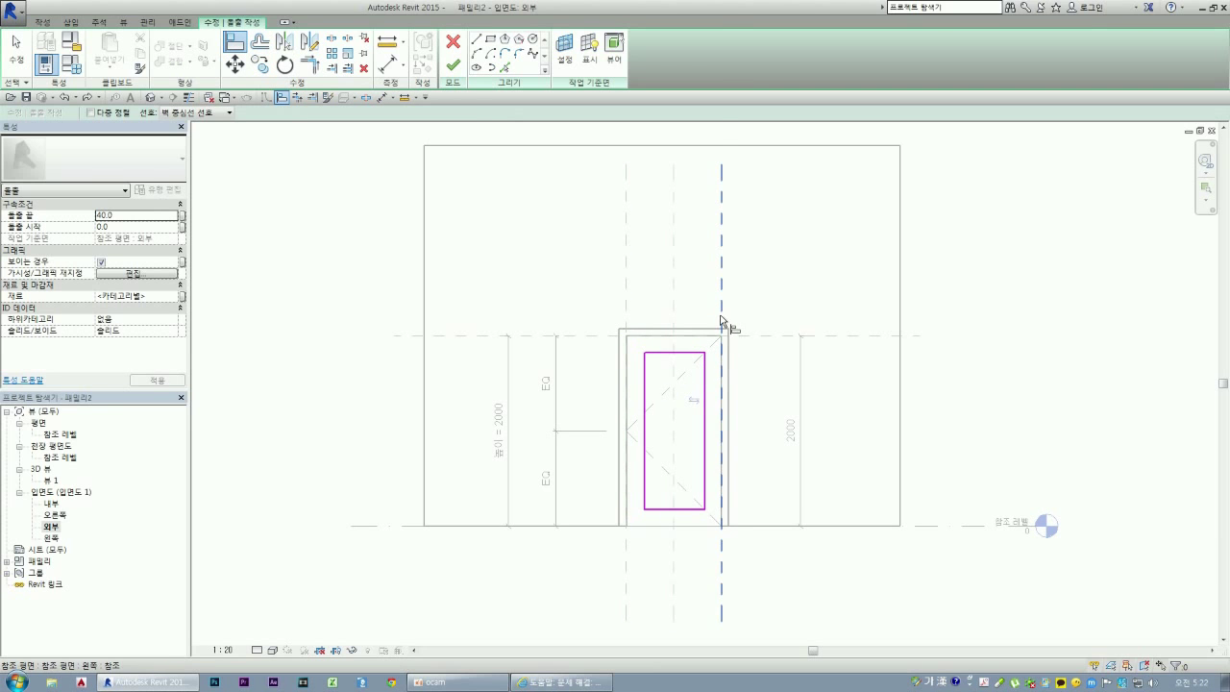
pyautogui.click(722, 320)
pyautogui.click(706, 427)
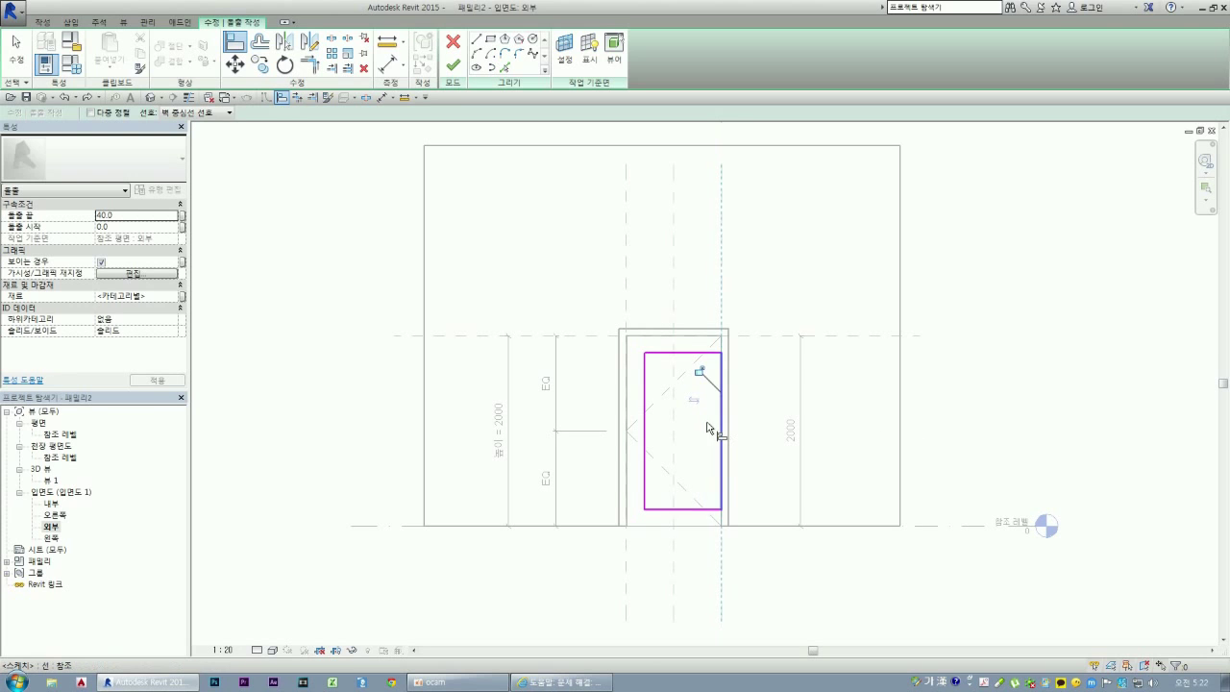
pyautogui.click(672, 311)
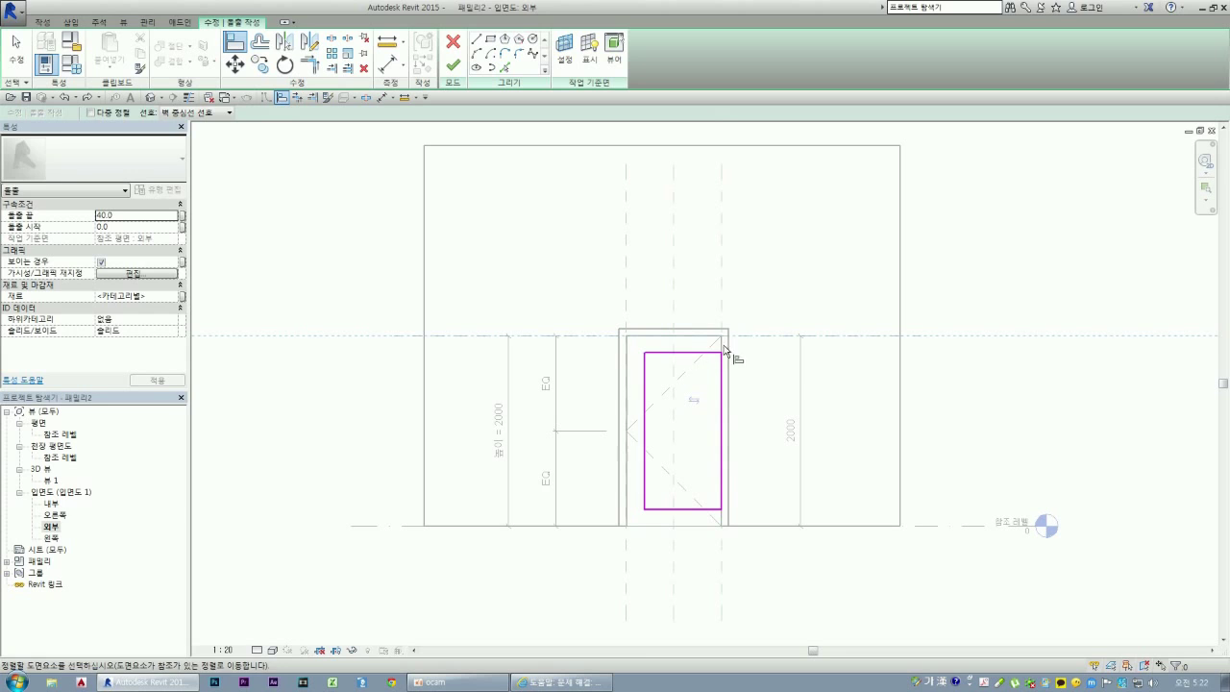
pyautogui.hotkey('ctrl', 'z')
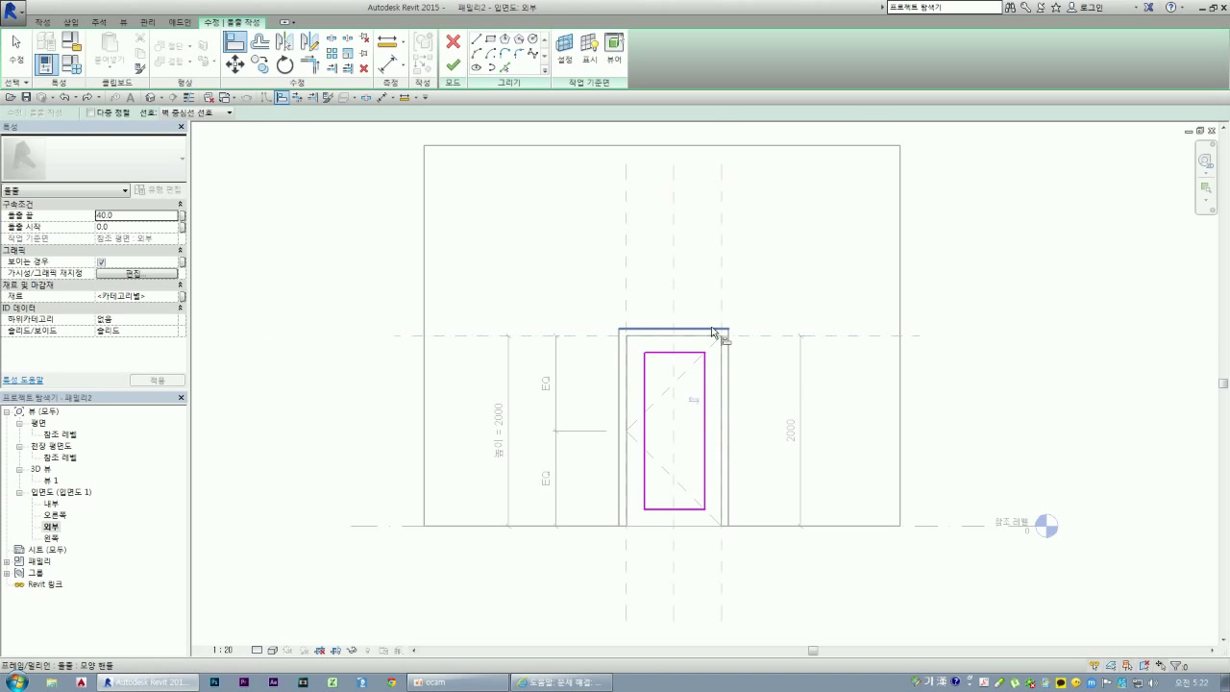
pyautogui.click(706, 389)
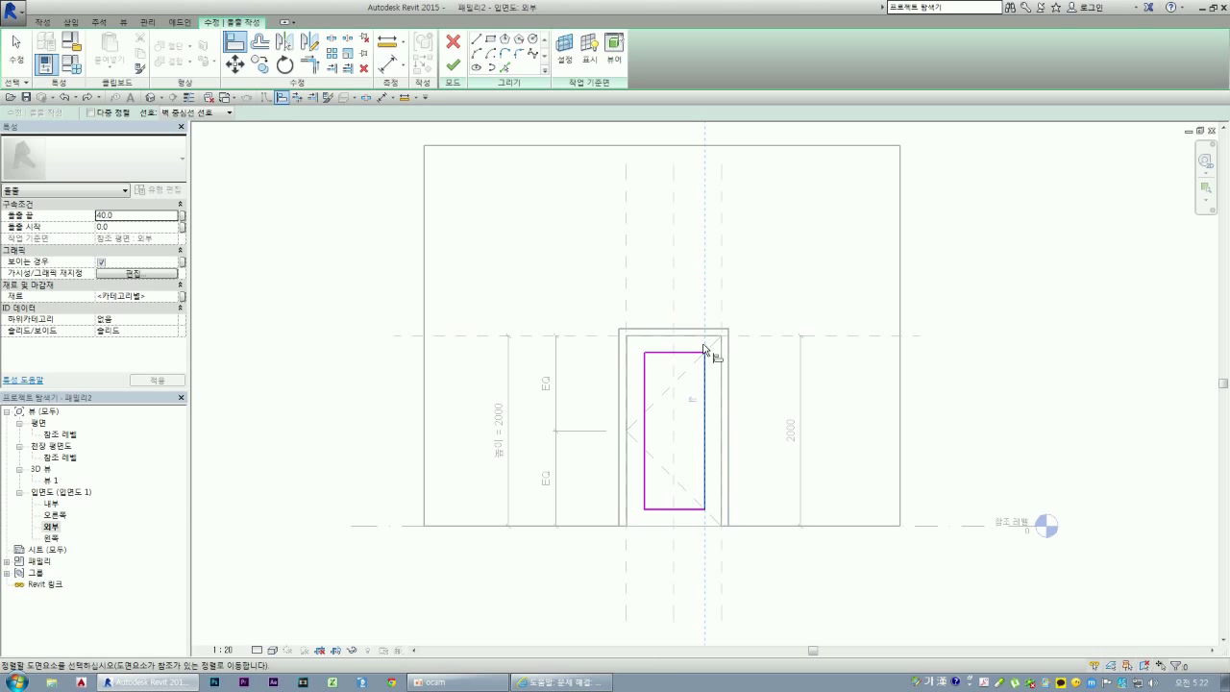
pyautogui.press('Escape')
pyautogui.press('Escape')
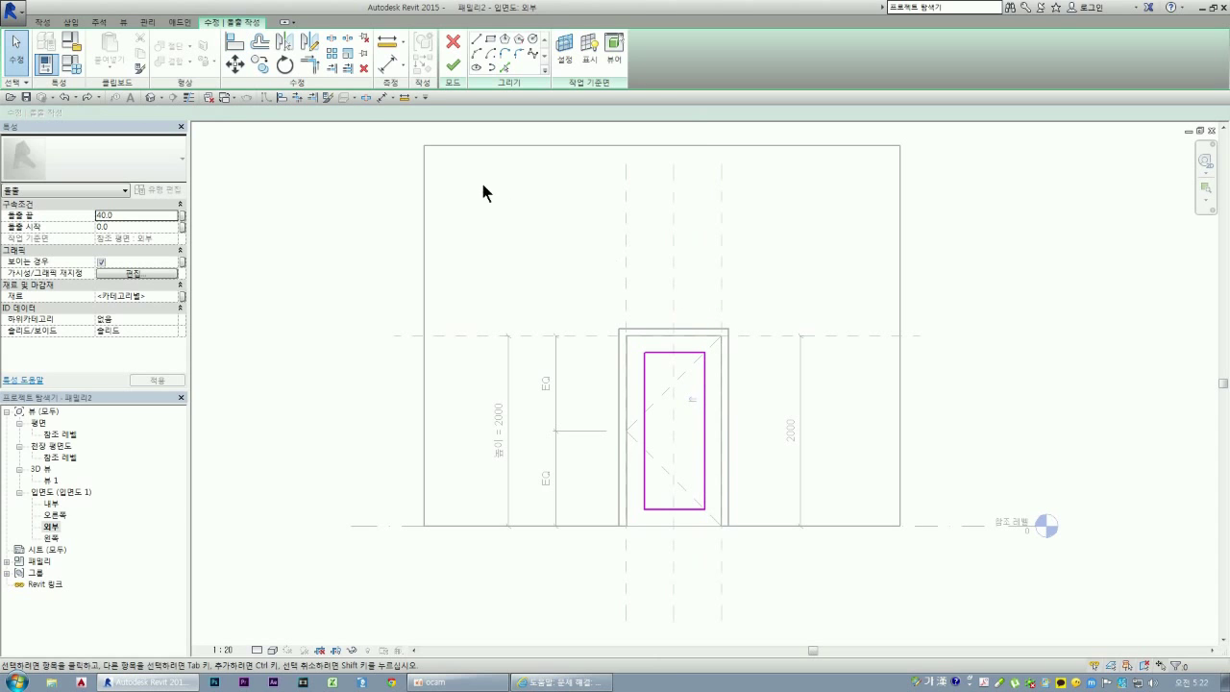
# - Align the panel sketch's right and top edges to the right and top reference planes
pyautogui.click(234, 42)
pyautogui.click(725, 304)
pyautogui.click(706, 378)
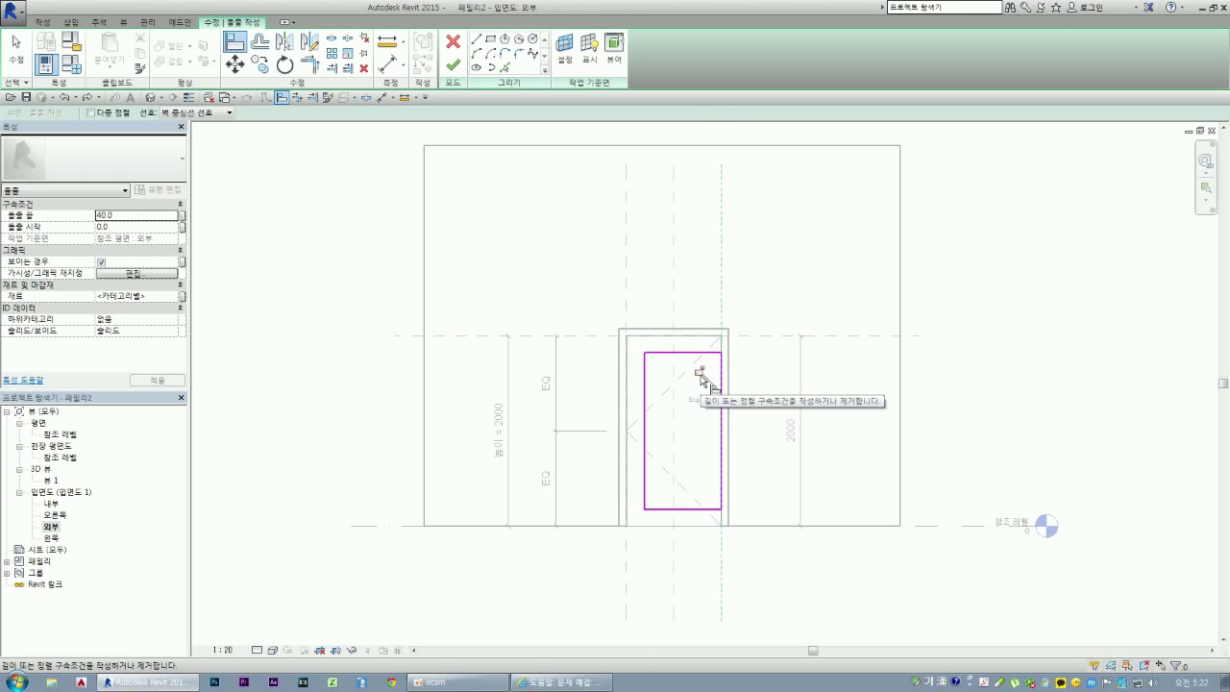
pyautogui.click(593, 336)
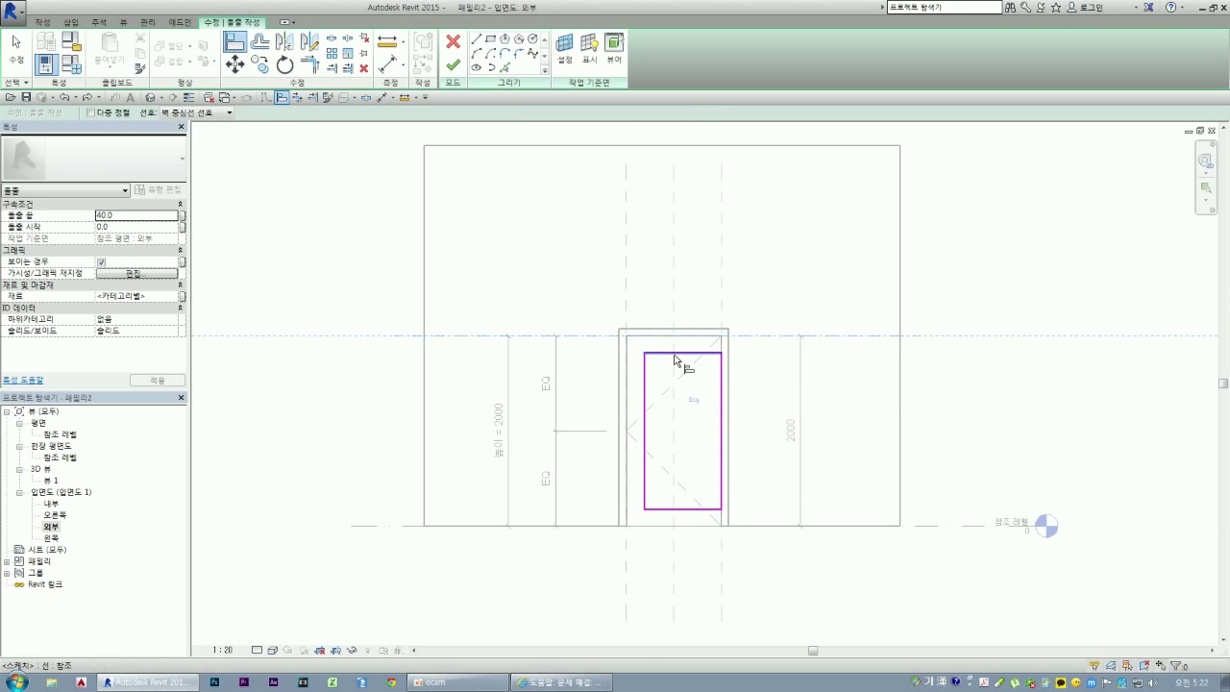
pyautogui.click(675, 354)
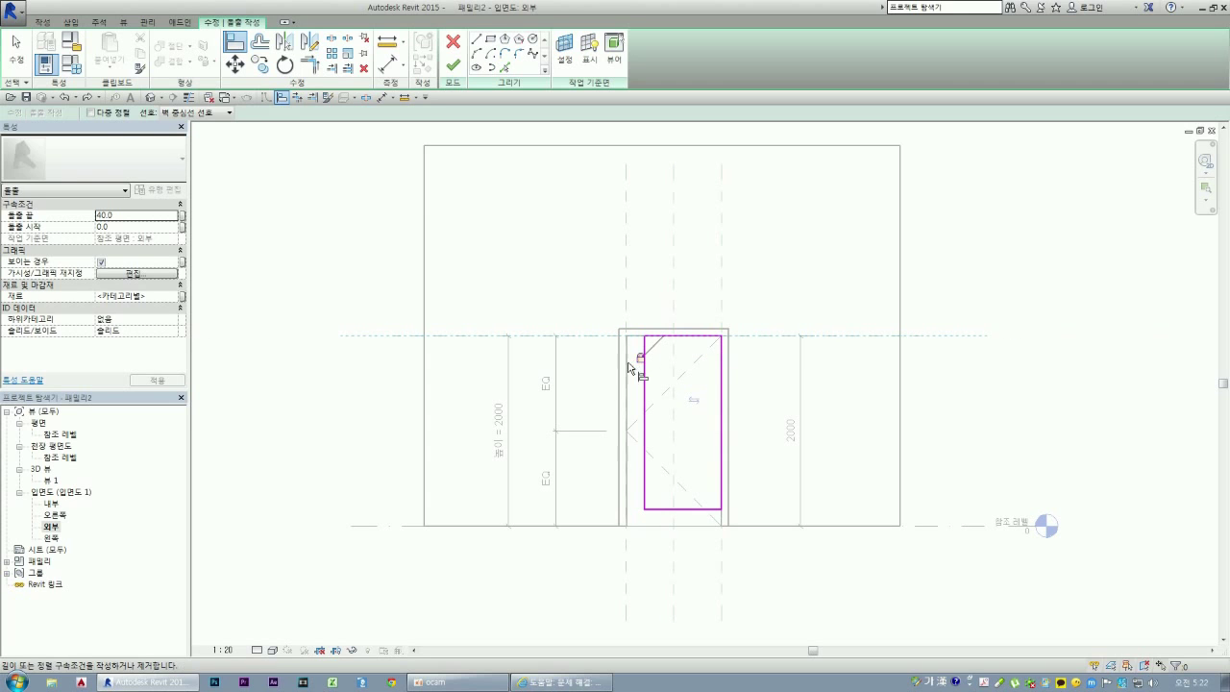
# - Align and lock the left and bottom edges to their reference planes, then finish
pyautogui.click(627, 342)
pyautogui.click(644, 379)
pyautogui.click(407, 527)
pyautogui.click(642, 510)
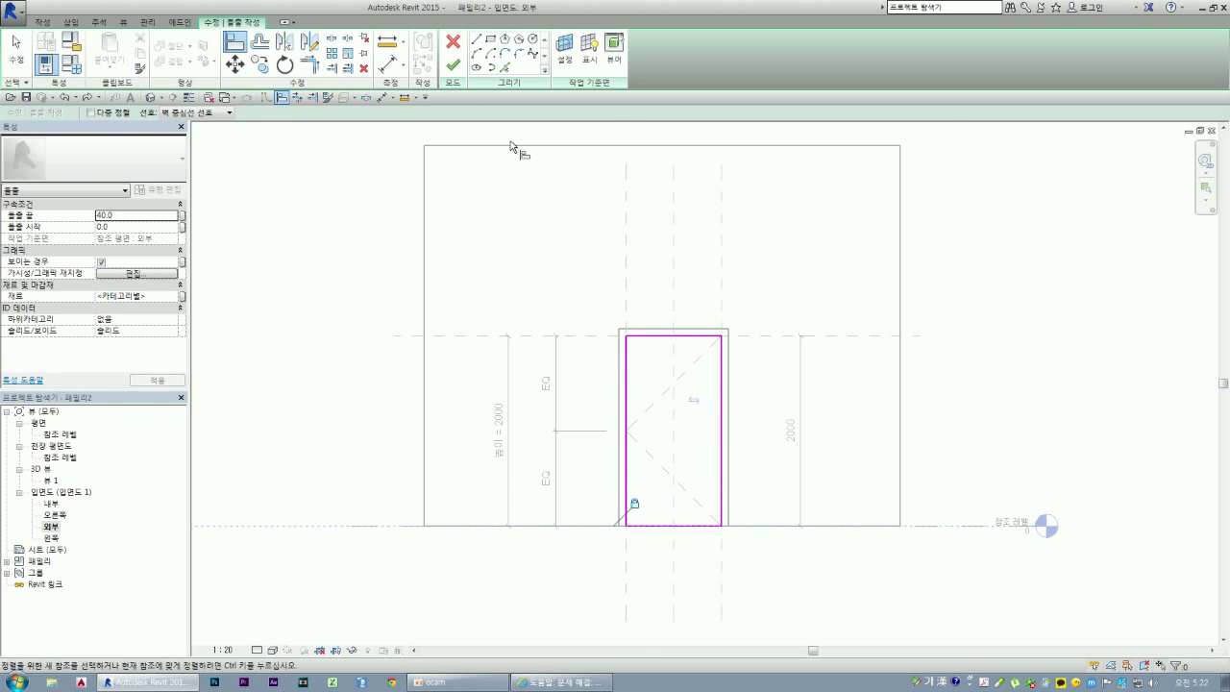
pyautogui.click(463, 65)
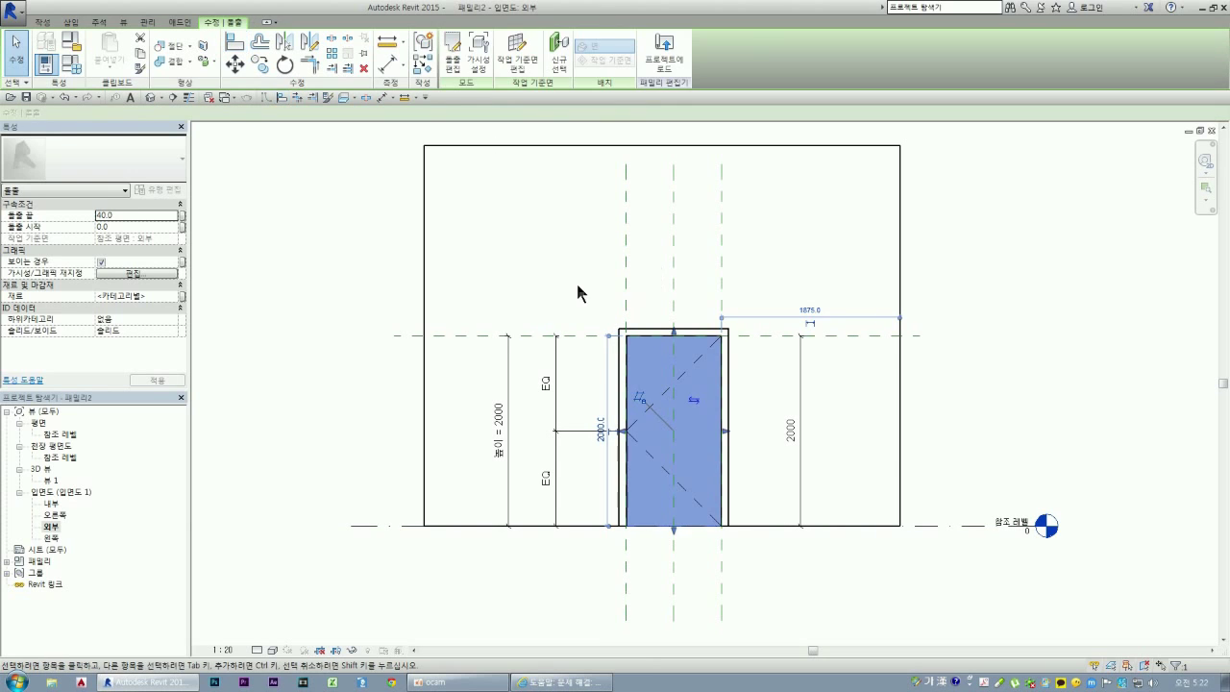
pyautogui.click(583, 280)
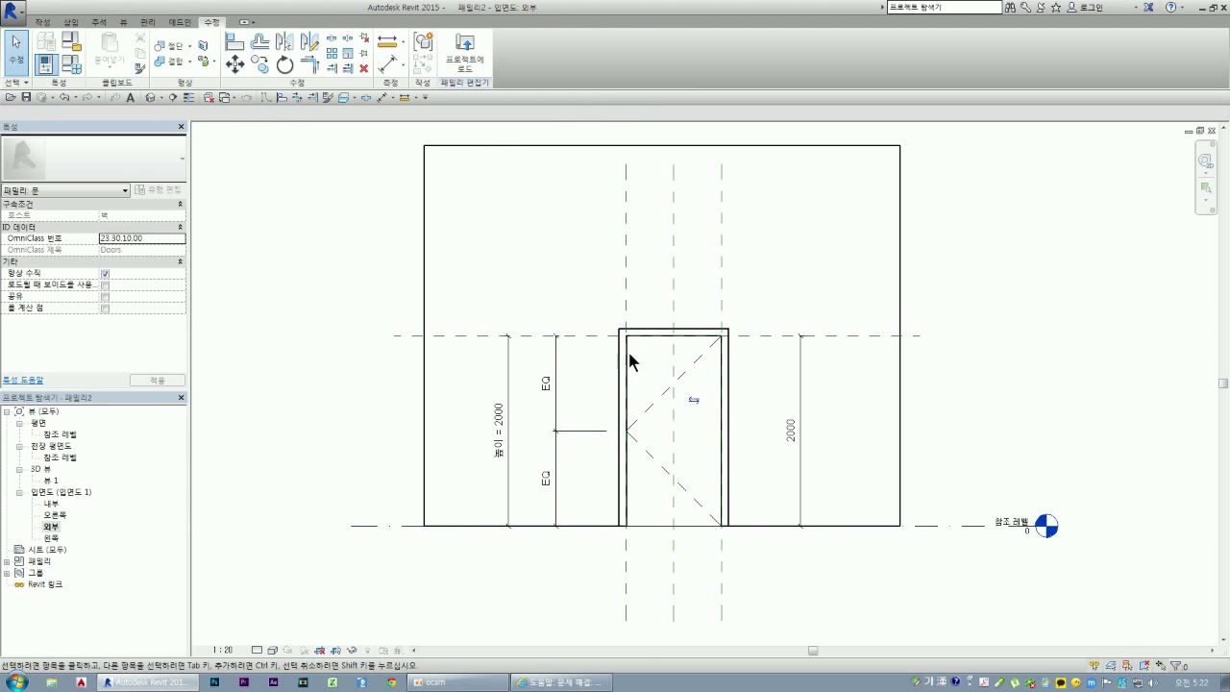
pyautogui.doubleClick(60, 434)
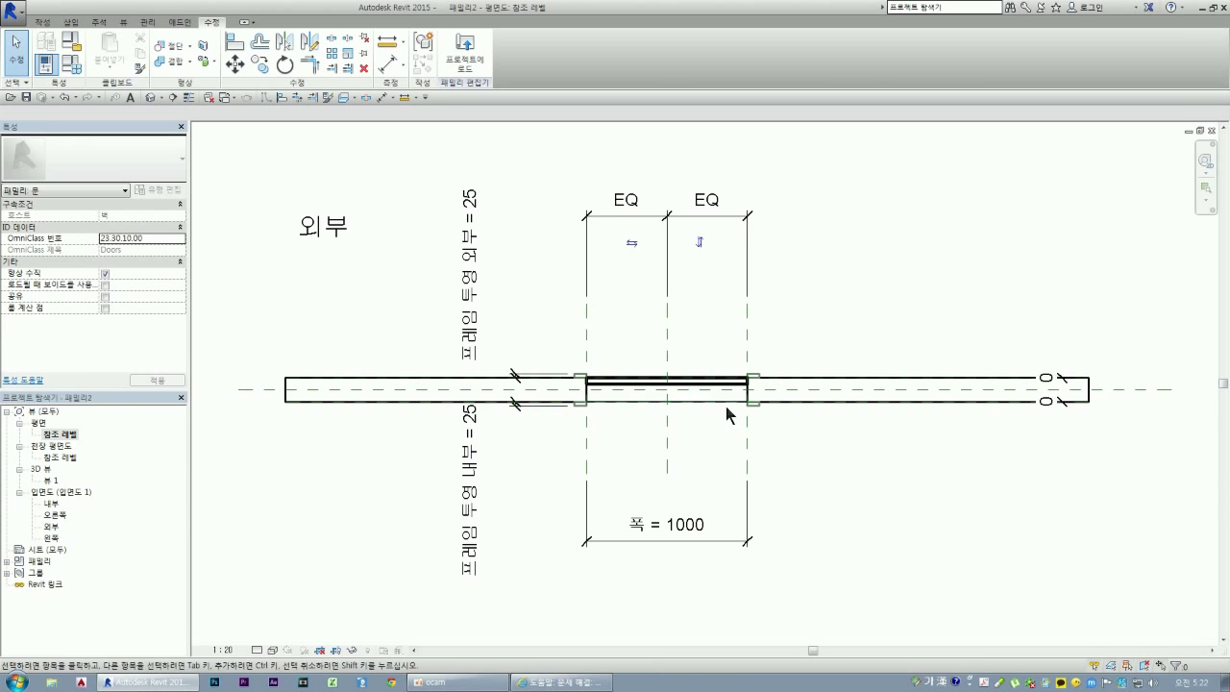
pyautogui.scroll(2, 716, 420)
pyautogui.scroll(1, 653, 398)
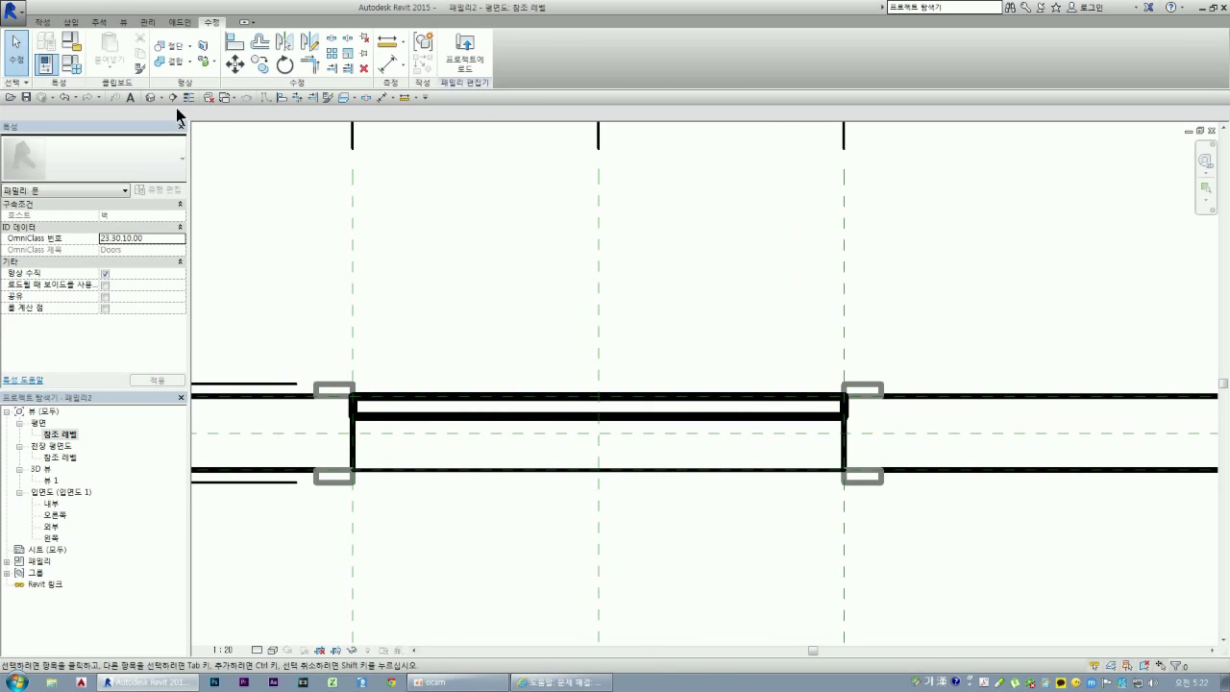
pyautogui.click(189, 97)
pyautogui.click(561, 408)
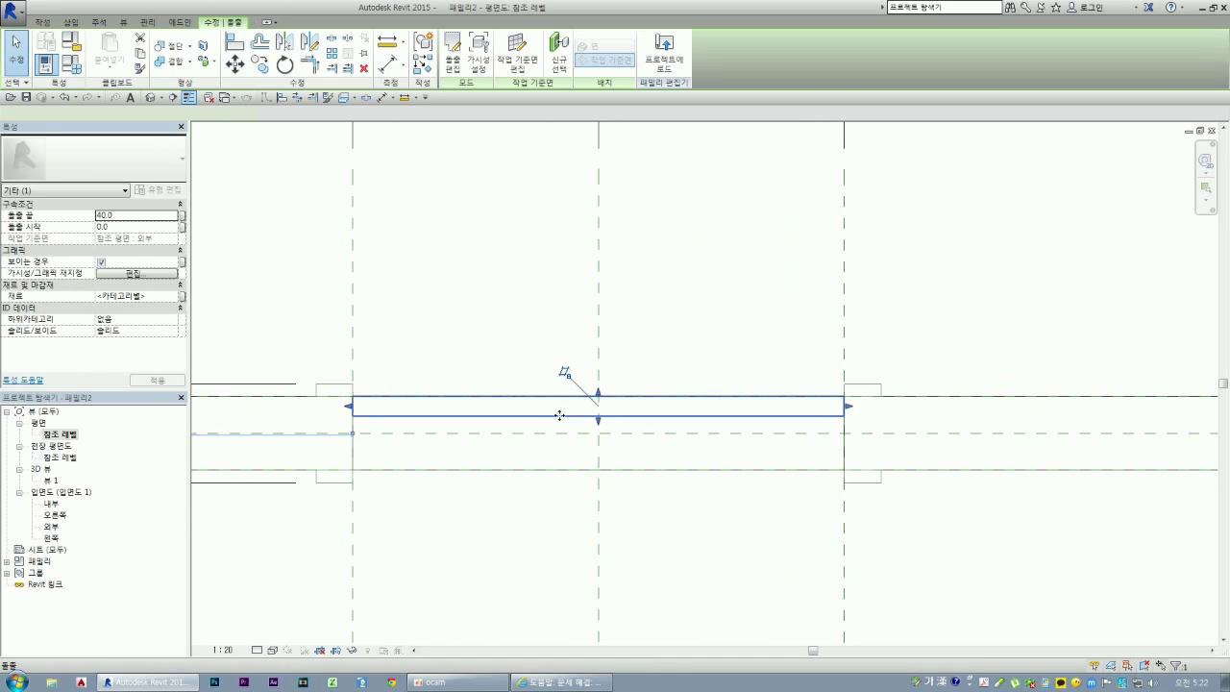
pyautogui.scroll(-2, 653, 418)
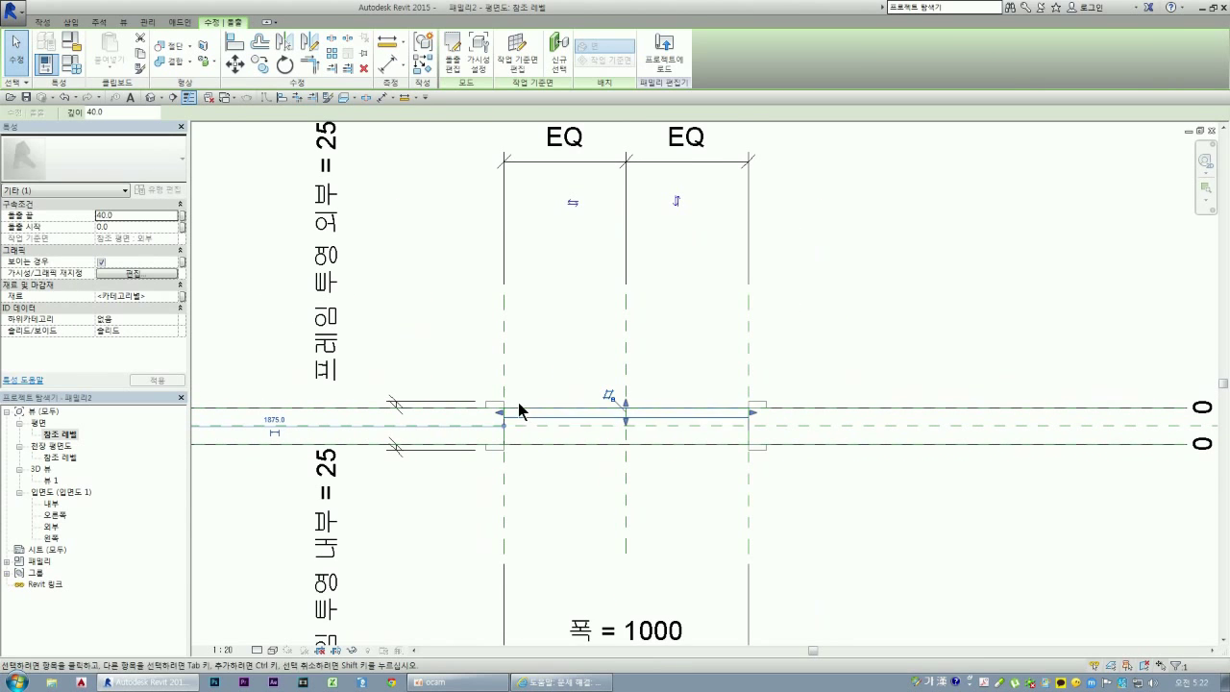
pyautogui.scroll(1, 538, 406)
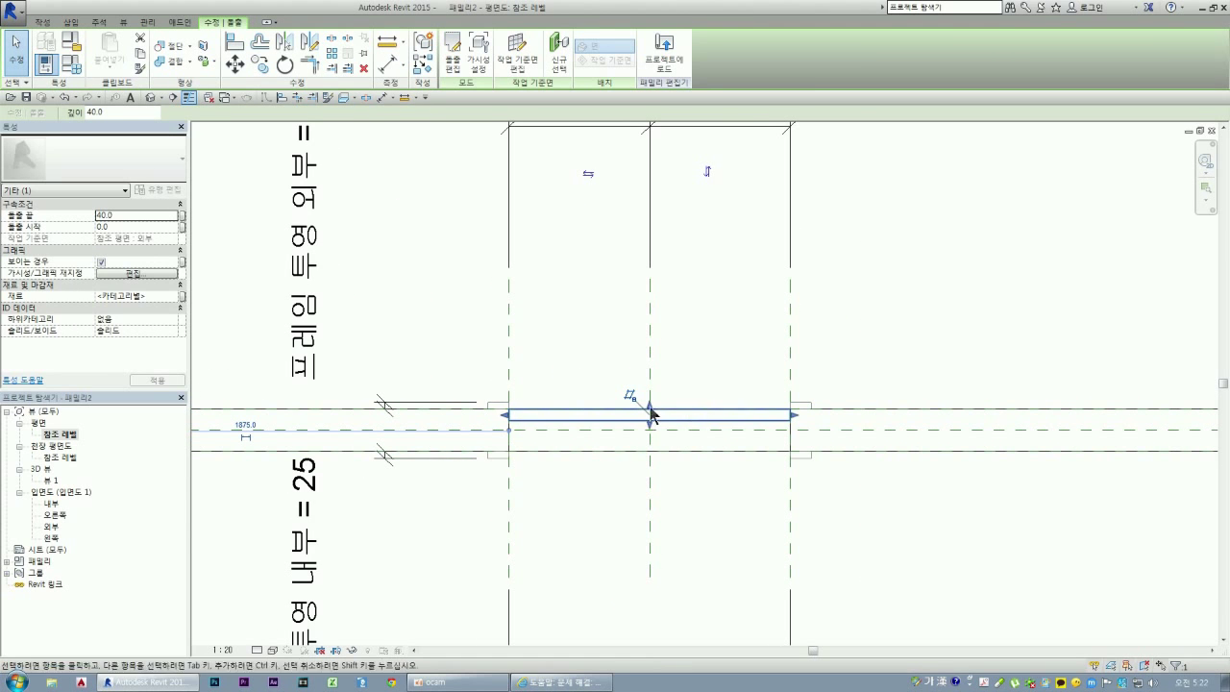
pyautogui.scroll(-1, 620, 413)
pyautogui.scroll(2, 613, 410)
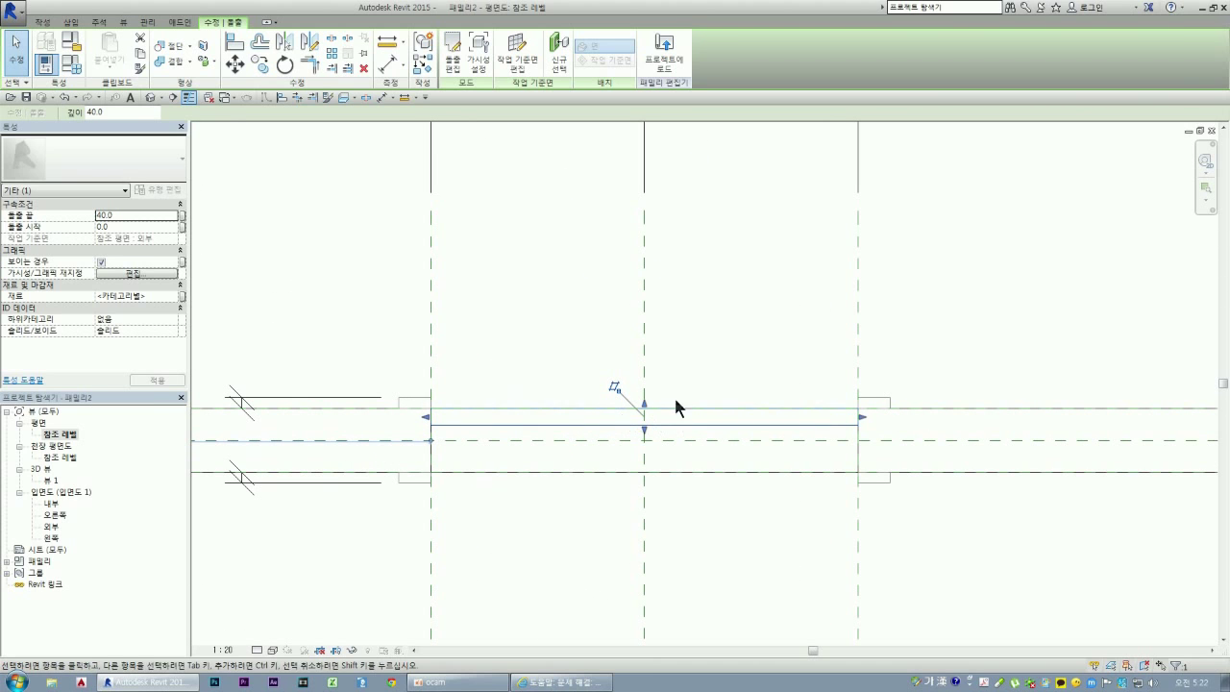
pyautogui.scroll(-2, 620, 423)
pyautogui.scroll(-3, 620, 420)
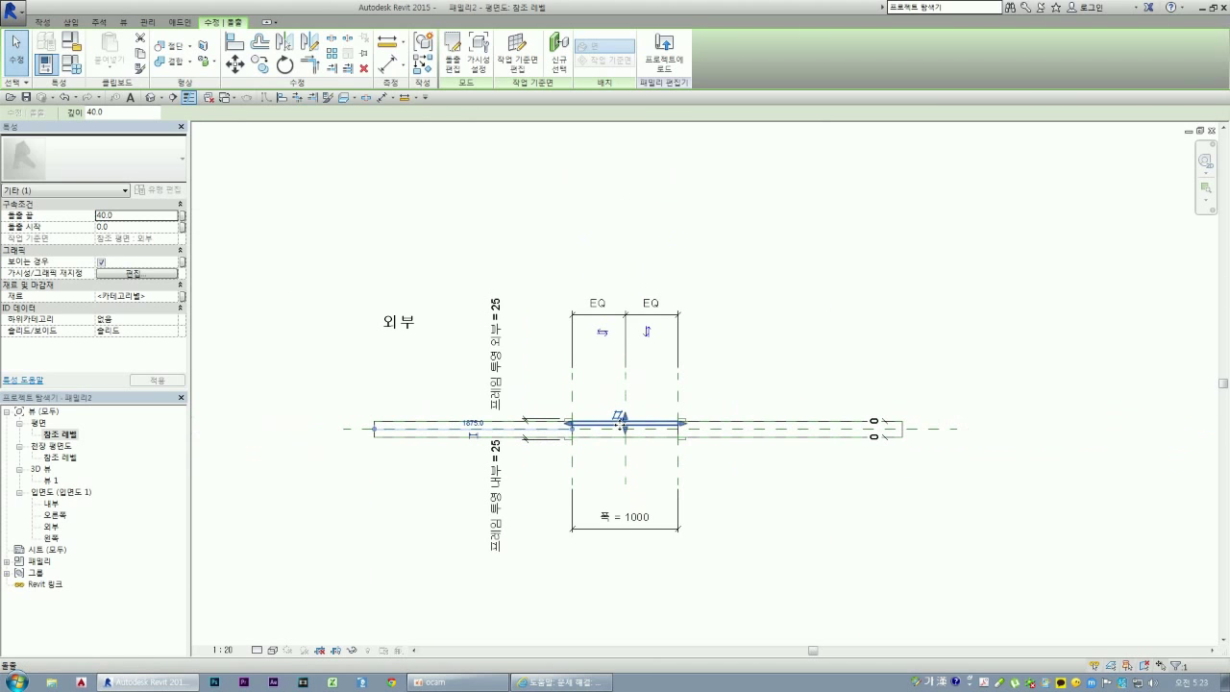
pyautogui.scroll(2, 621, 436)
pyautogui.click(605, 317)
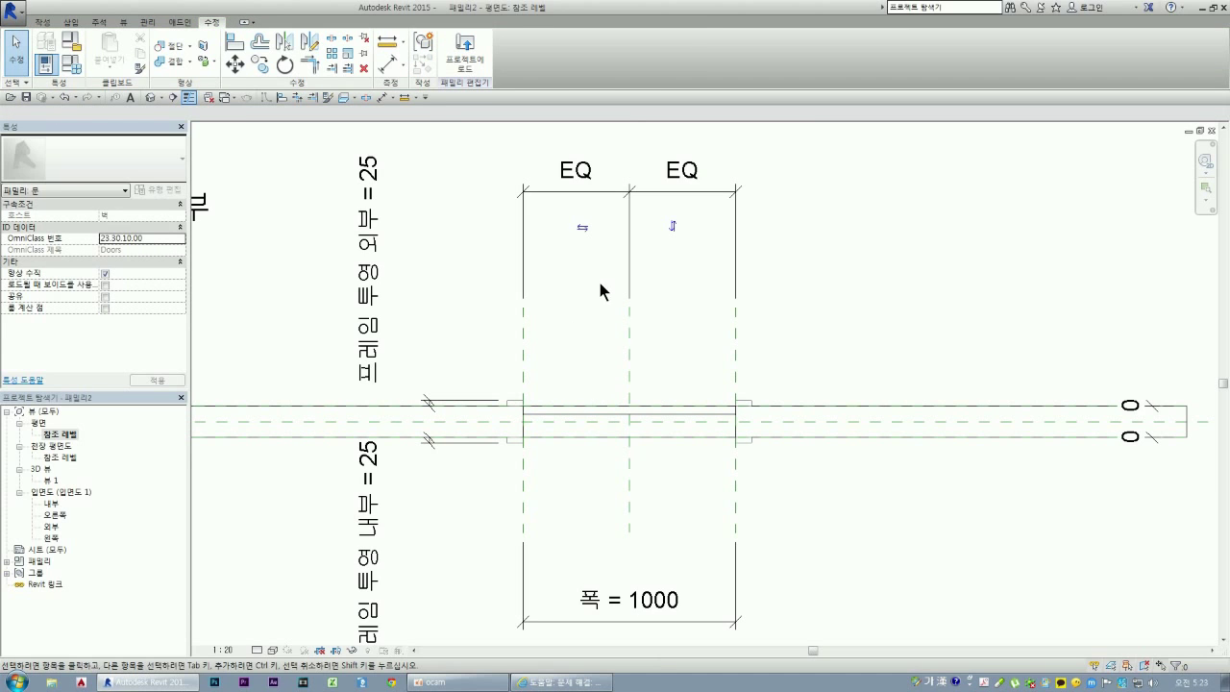
pyautogui.moveTo(603, 291); pyautogui.dragTo(603, 300, button='middle')
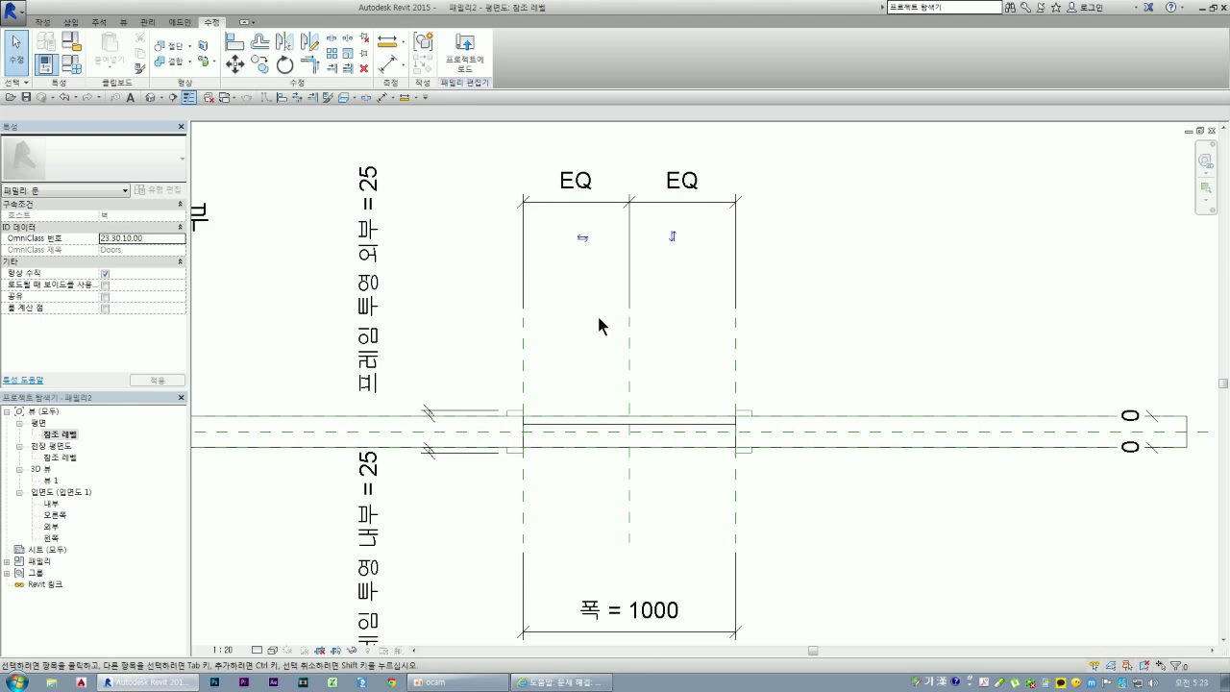
pyautogui.rightClick(599, 362)
pyautogui.click(604, 346)
pyautogui.scroll(-1, 538, 433)
pyautogui.scroll(-1, 563, 432)
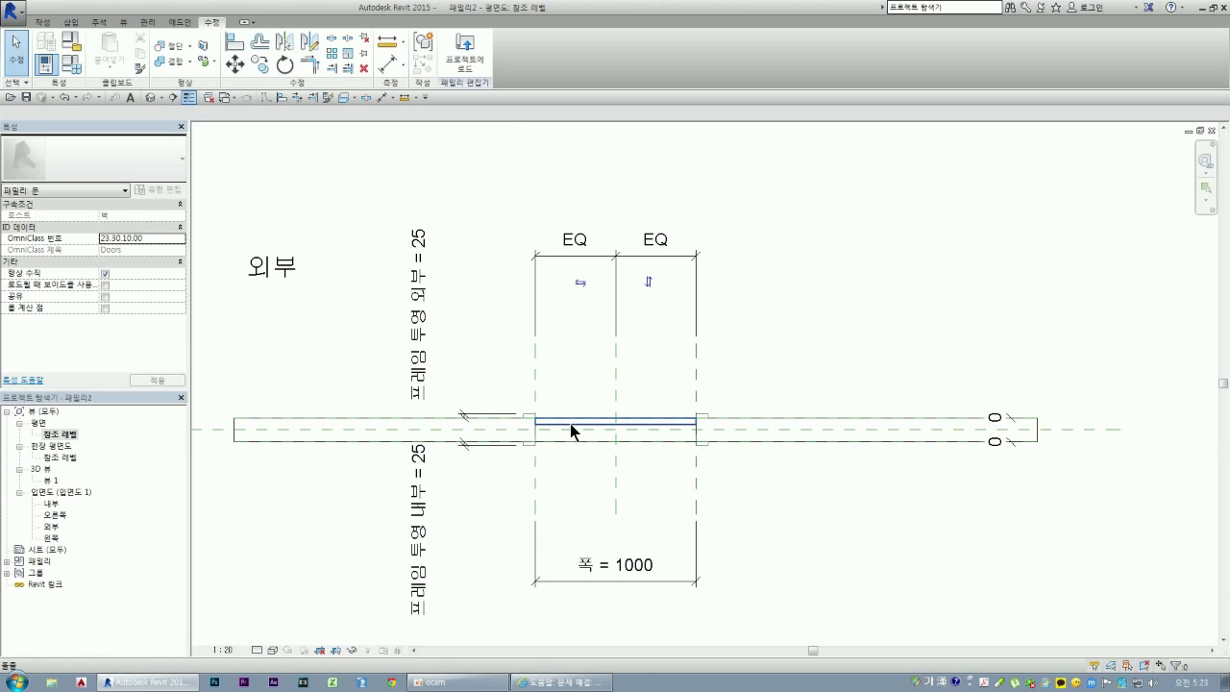
pyautogui.doubleClick(54, 528)
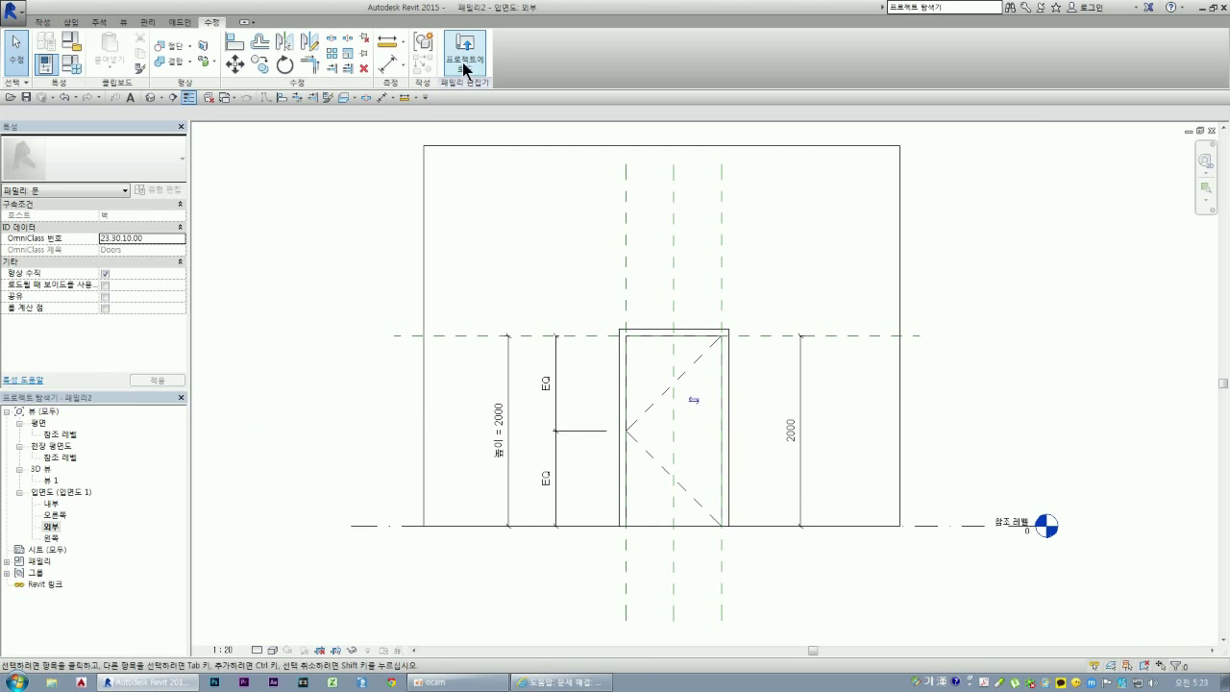
# - Set the current work plane to 참조 평면 : 내부 using Work Plane Set
pyautogui.click(43, 21)
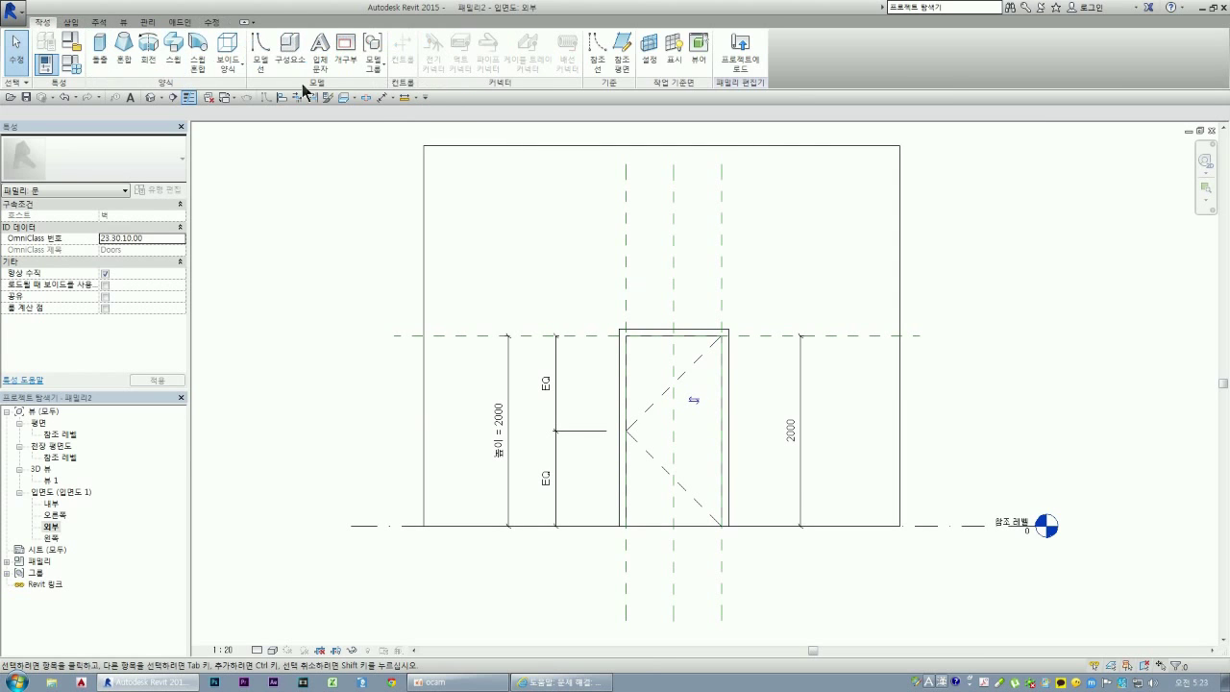
pyautogui.click(650, 63)
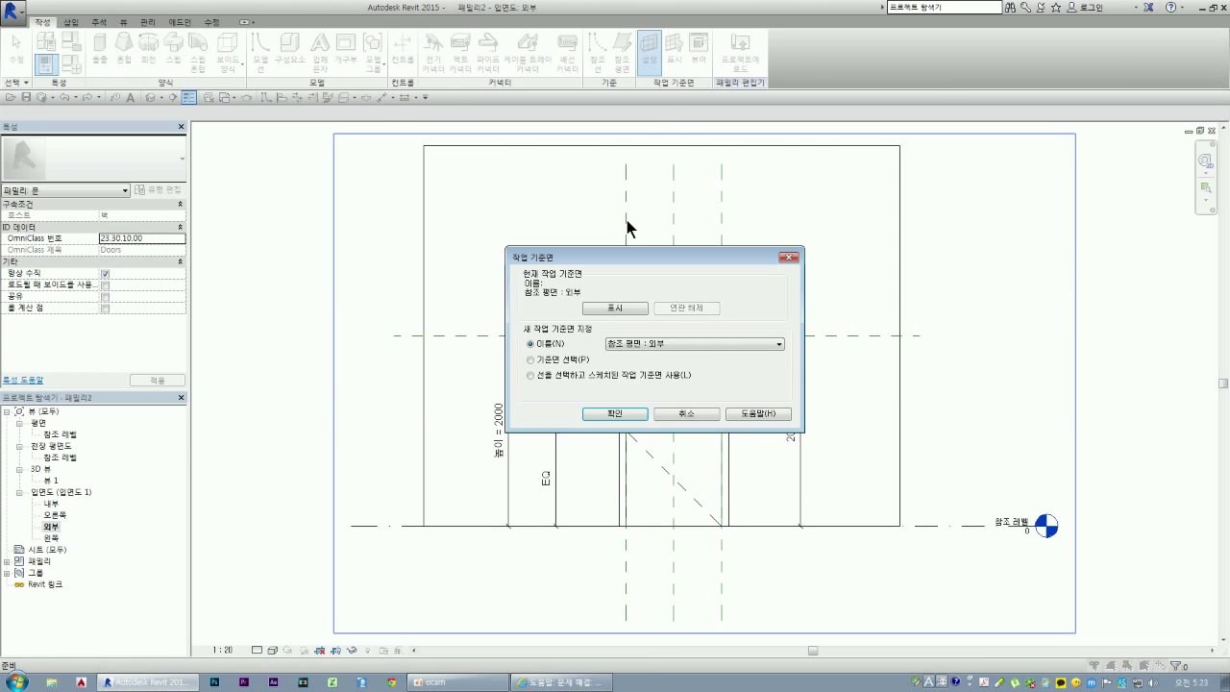
pyautogui.click(661, 343)
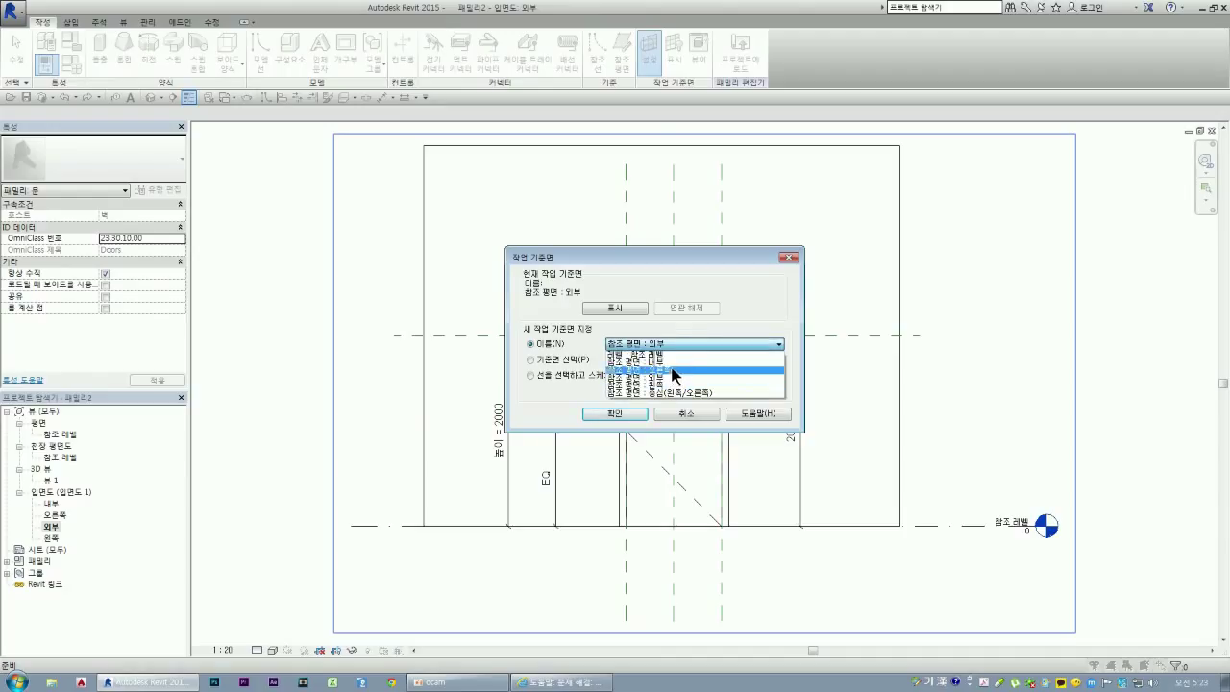
pyautogui.click(672, 364)
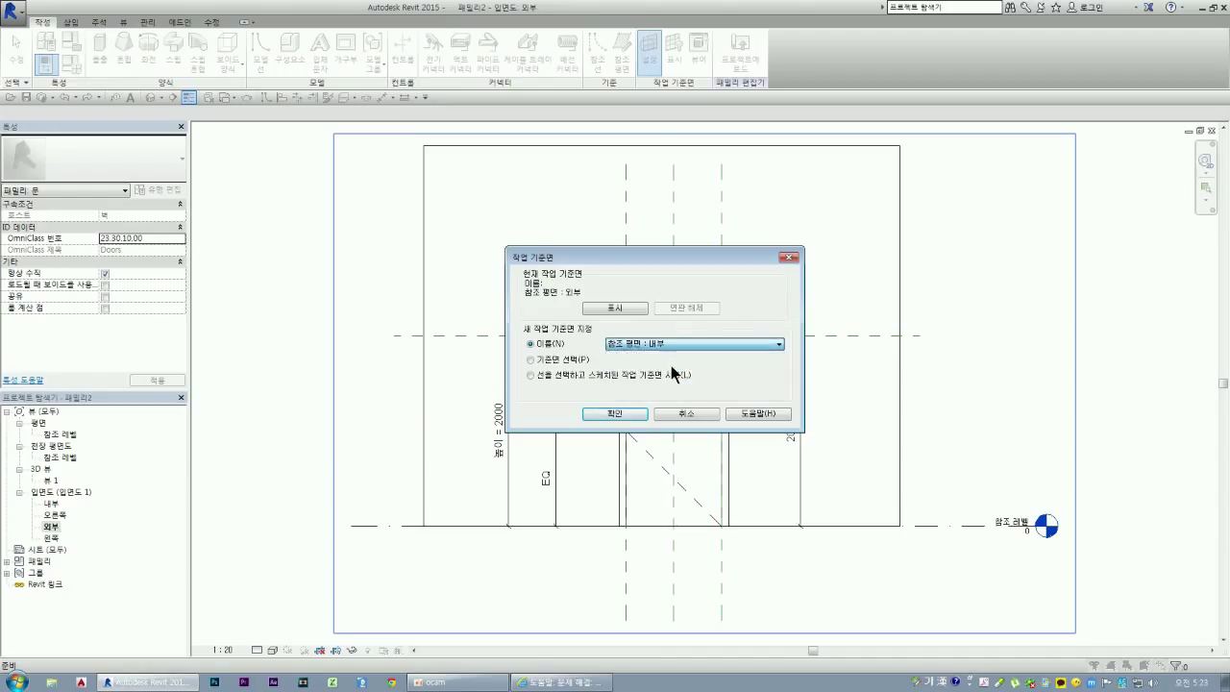
pyautogui.click(614, 414)
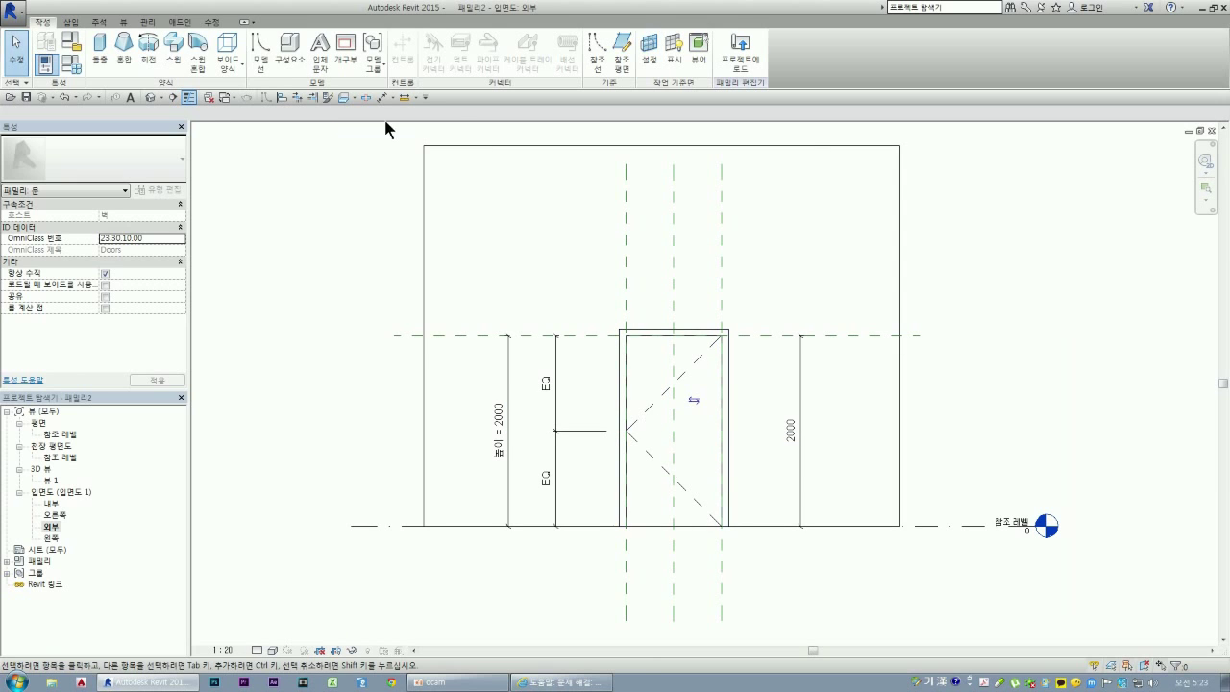
# - Create a 20-deep rectangular extrusion inside the door frame, then open the 참조 레벨 plan
pyautogui.click(100, 48)
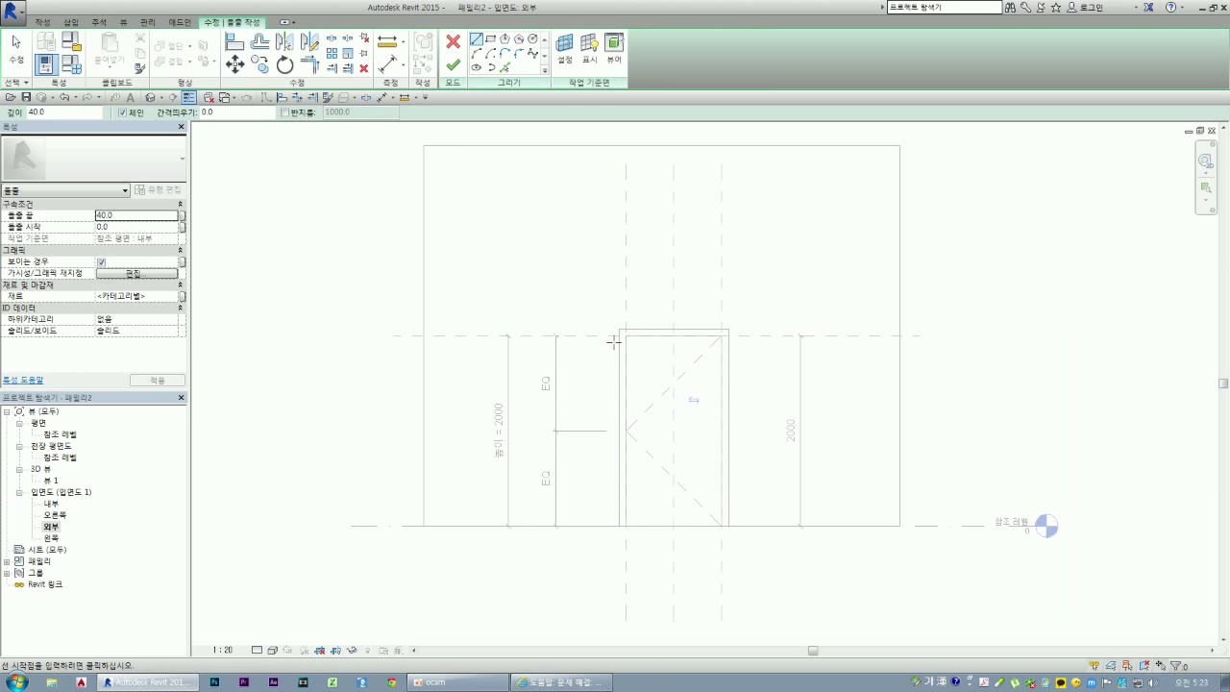
pyautogui.click(644, 352)
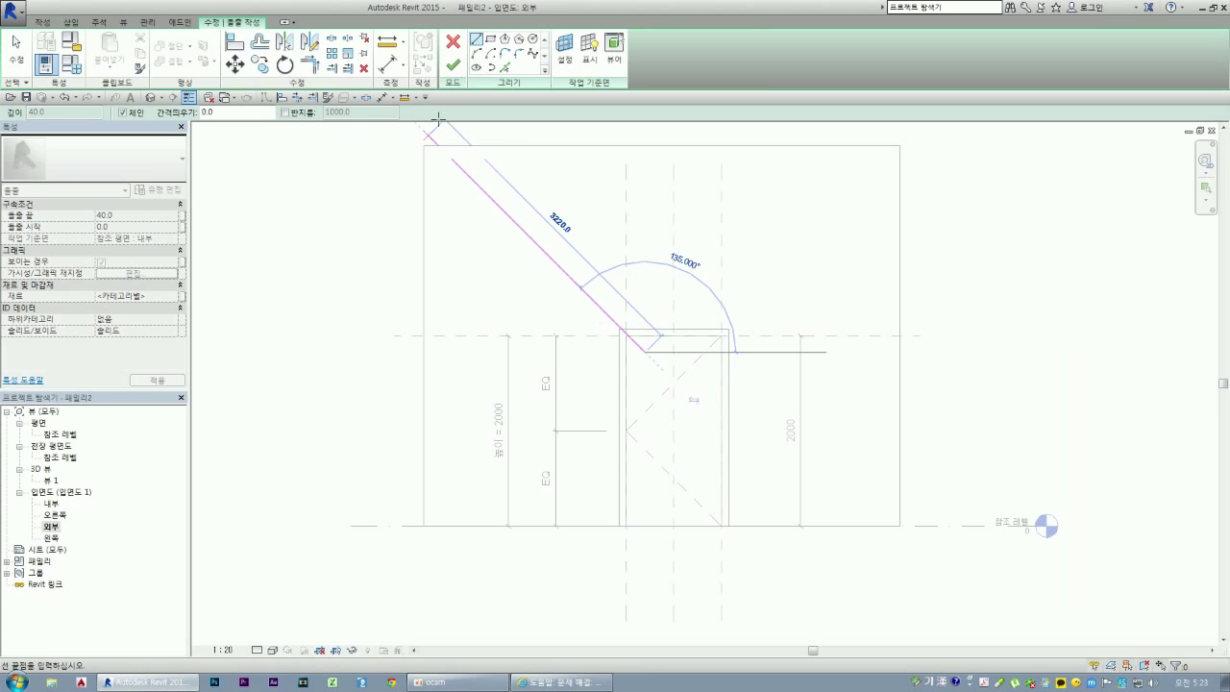
pyautogui.press('Escape')
pyautogui.click(492, 43)
pyautogui.click(647, 361)
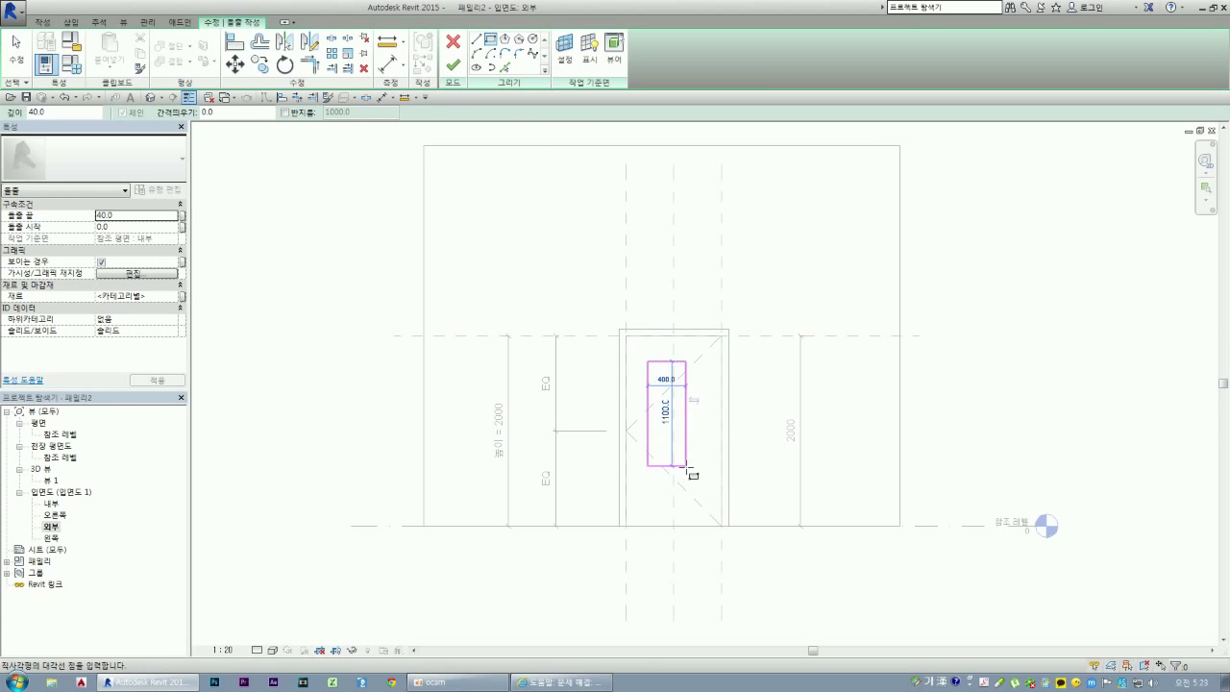
pyautogui.click(702, 498)
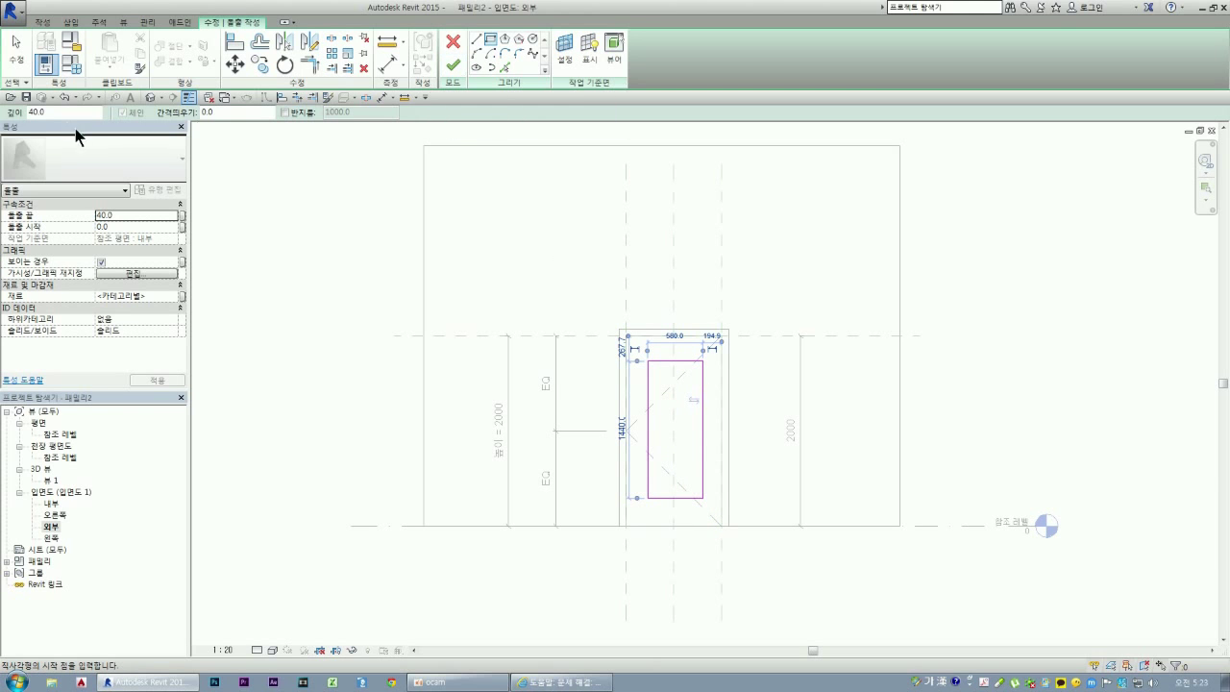
pyautogui.doubleClick(47, 113)
pyautogui.write('20')
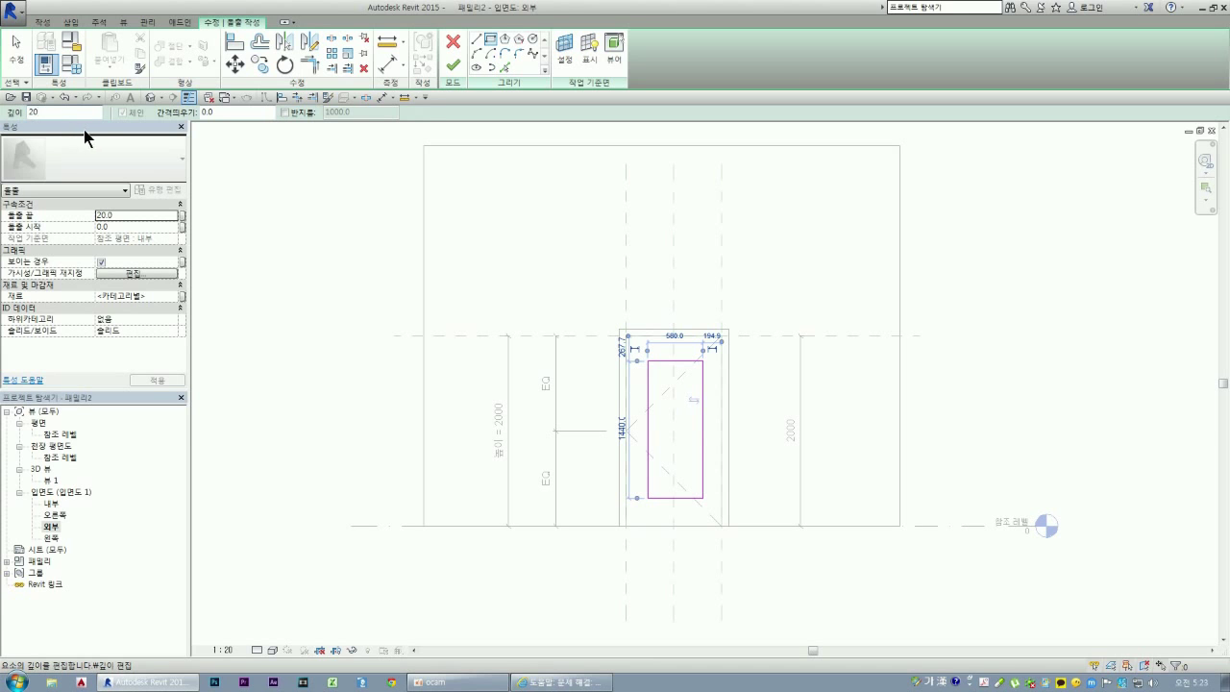
pyautogui.click(452, 66)
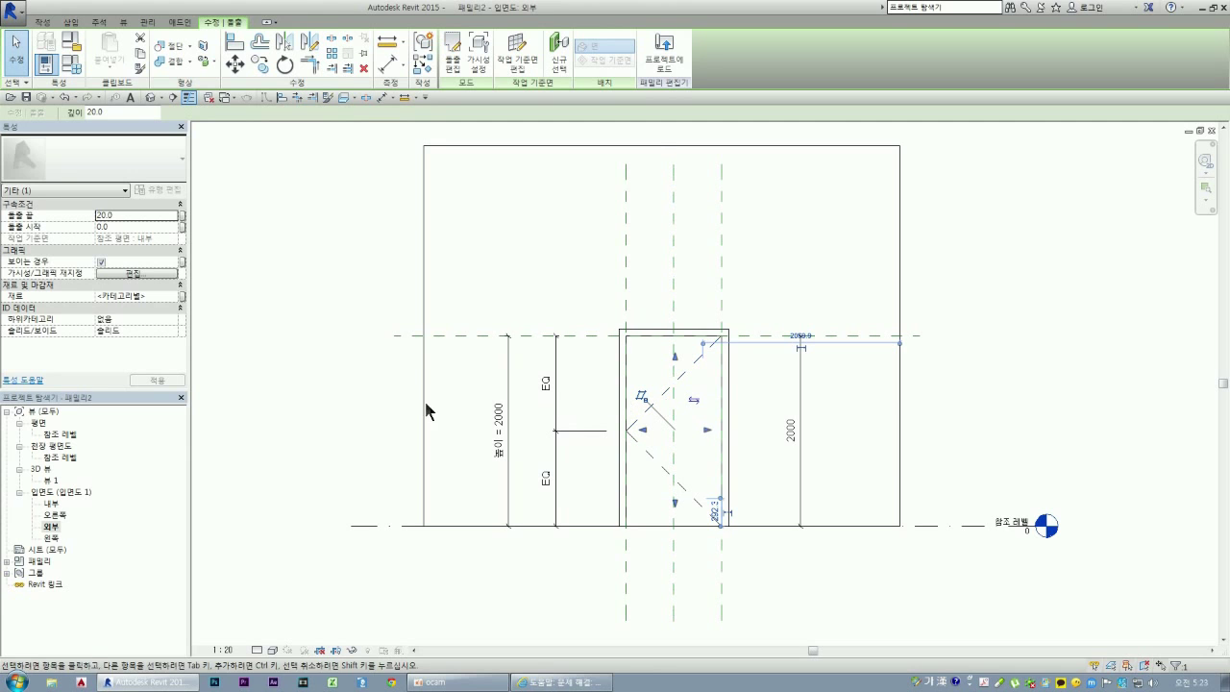
pyautogui.doubleClick(59, 434)
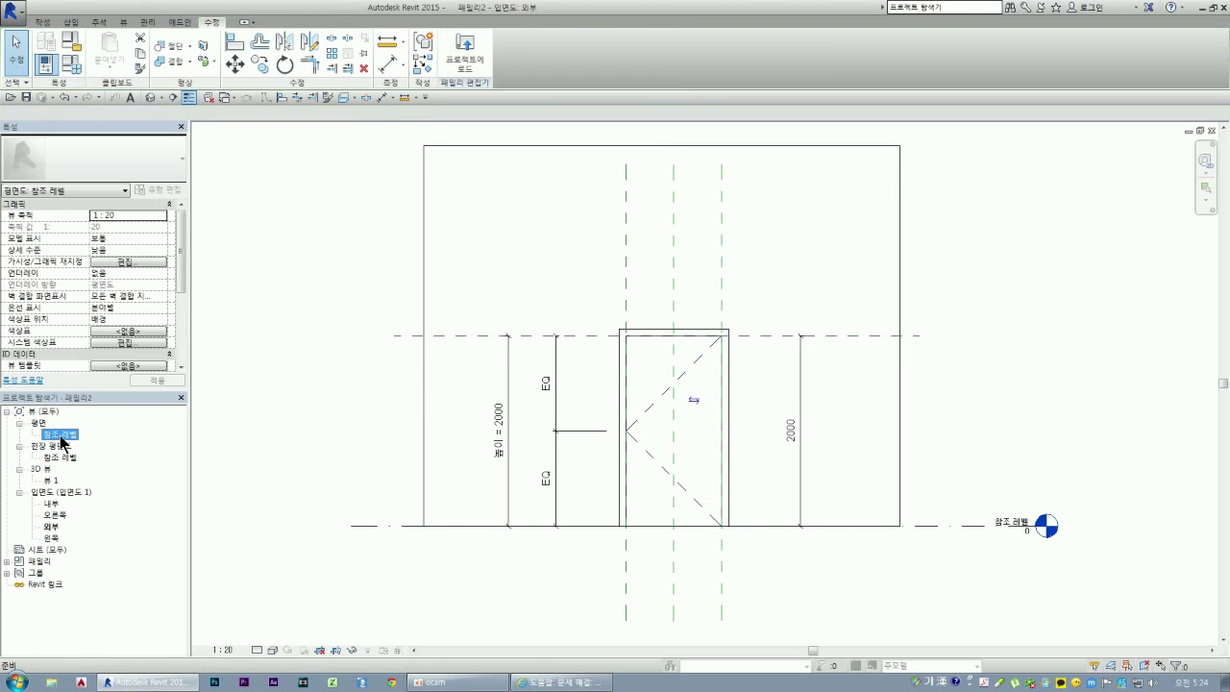
# - Check the 20 mm extrusion inside the 1000-wide opening in the reference-level plan, then deselect it
pyautogui.scroll(3, 578, 447)
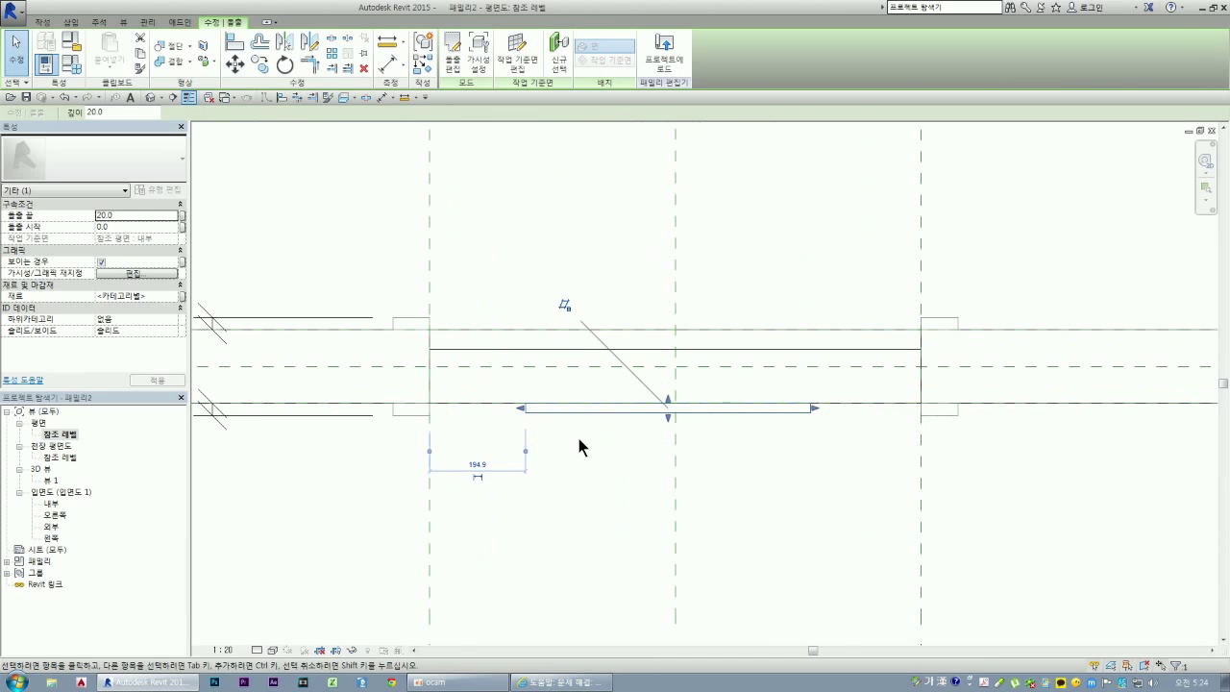
pyautogui.scroll(-3, 644, 447)
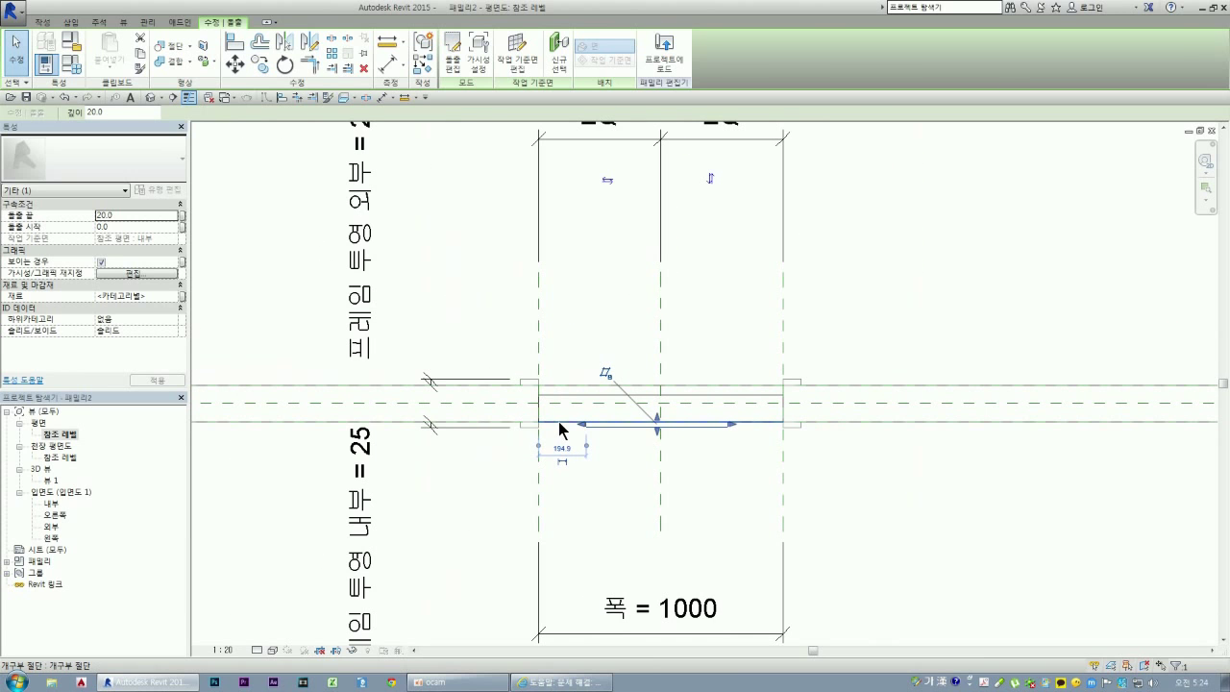
pyautogui.press('Escape')
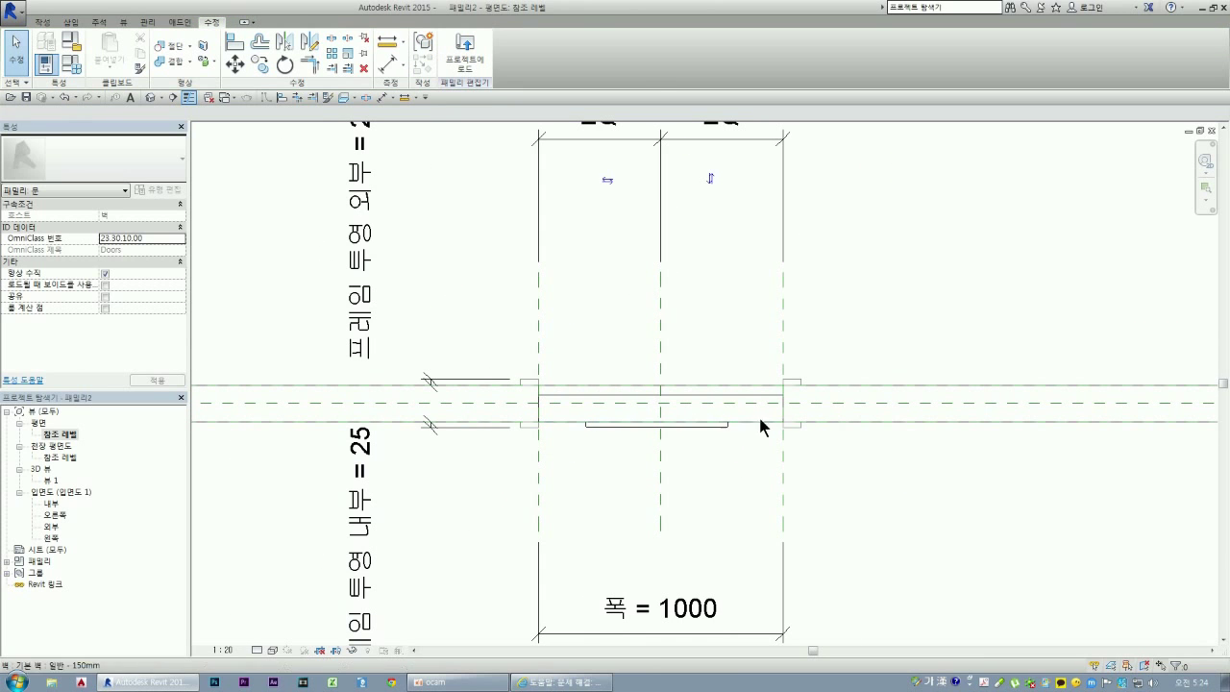
pyautogui.scroll(-2, 754, 427)
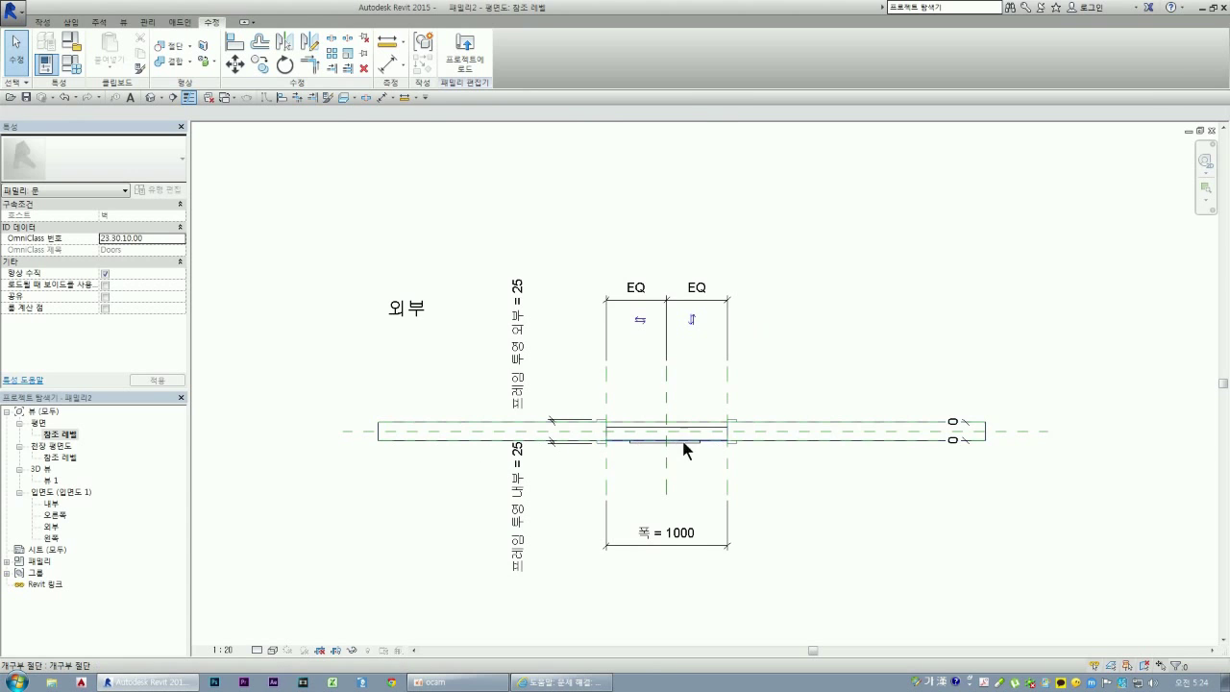
pyautogui.scroll(2, 683, 445)
pyautogui.scroll(2, 656, 447)
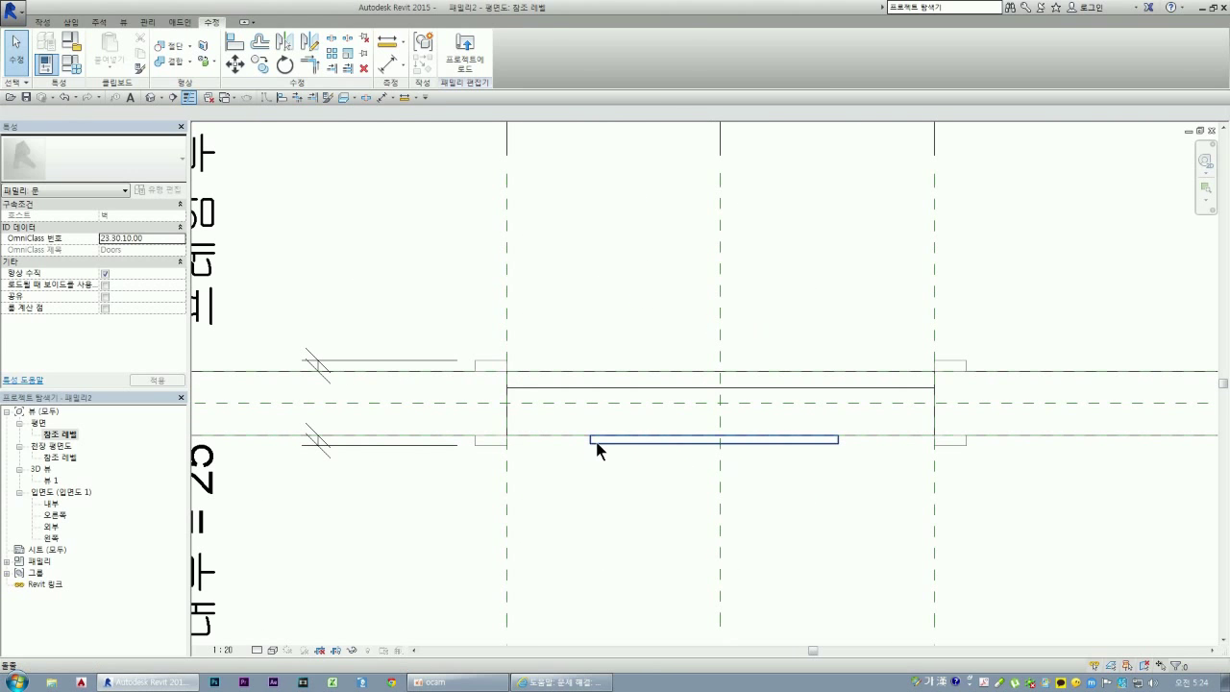
pyautogui.click(593, 443)
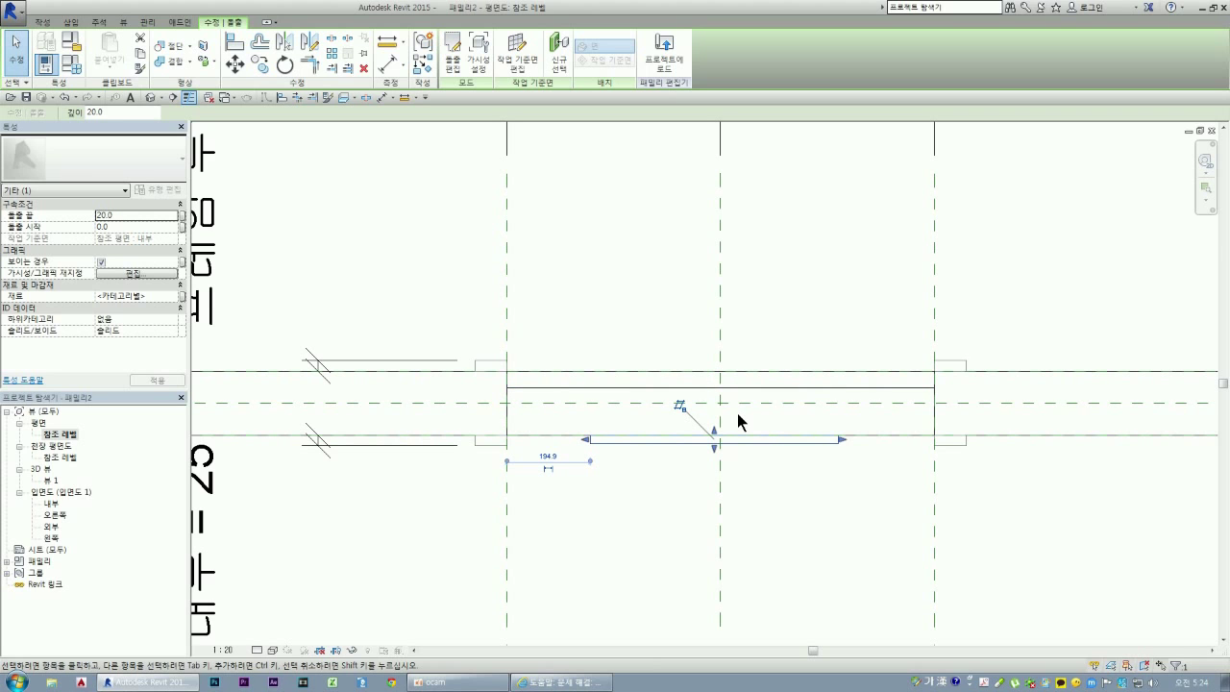
pyautogui.scroll(-3, 730, 414)
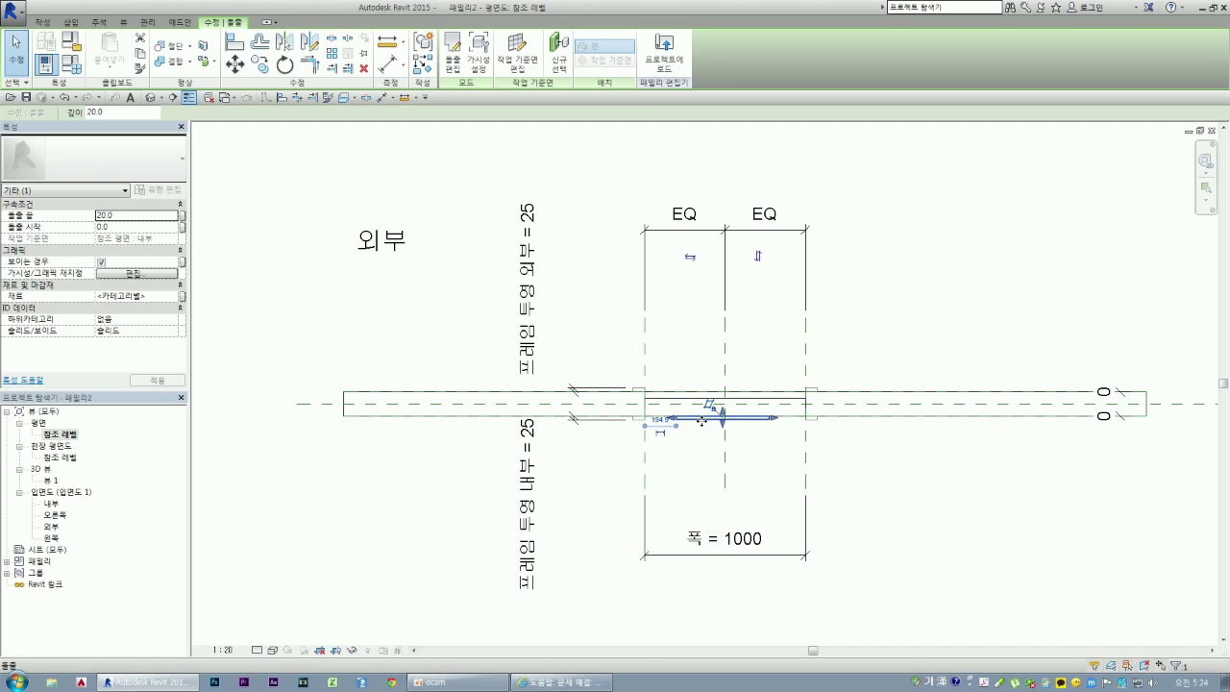
pyautogui.click(704, 428)
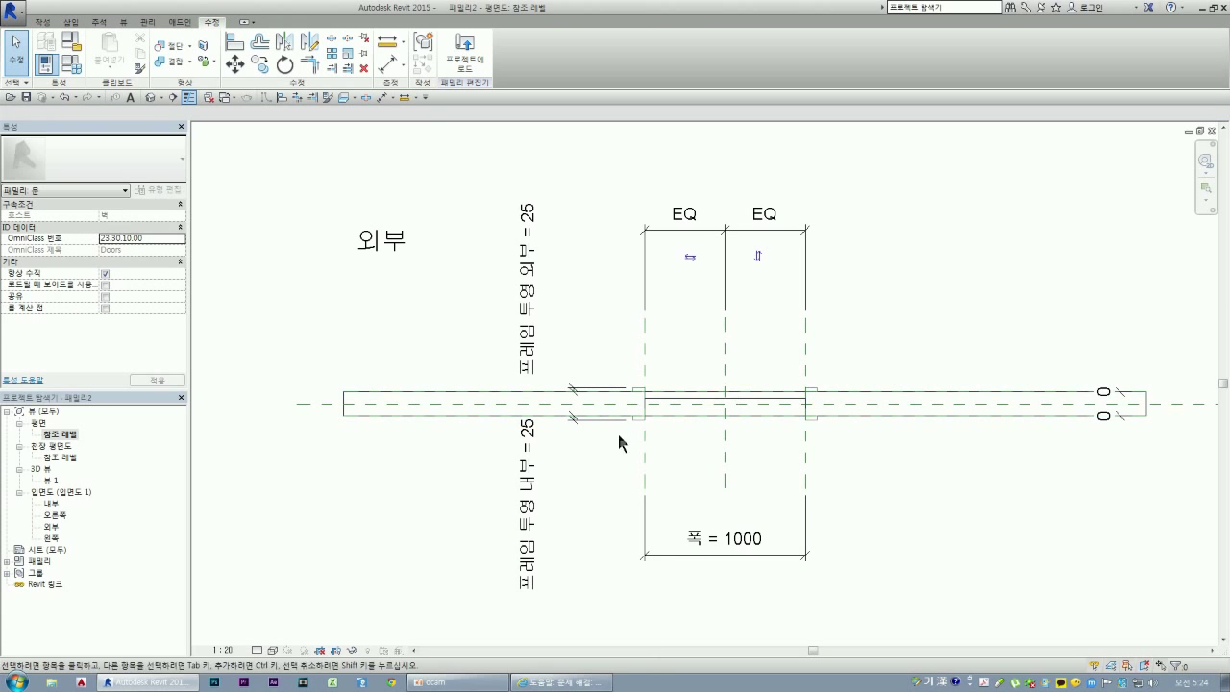
pyautogui.click(53, 526)
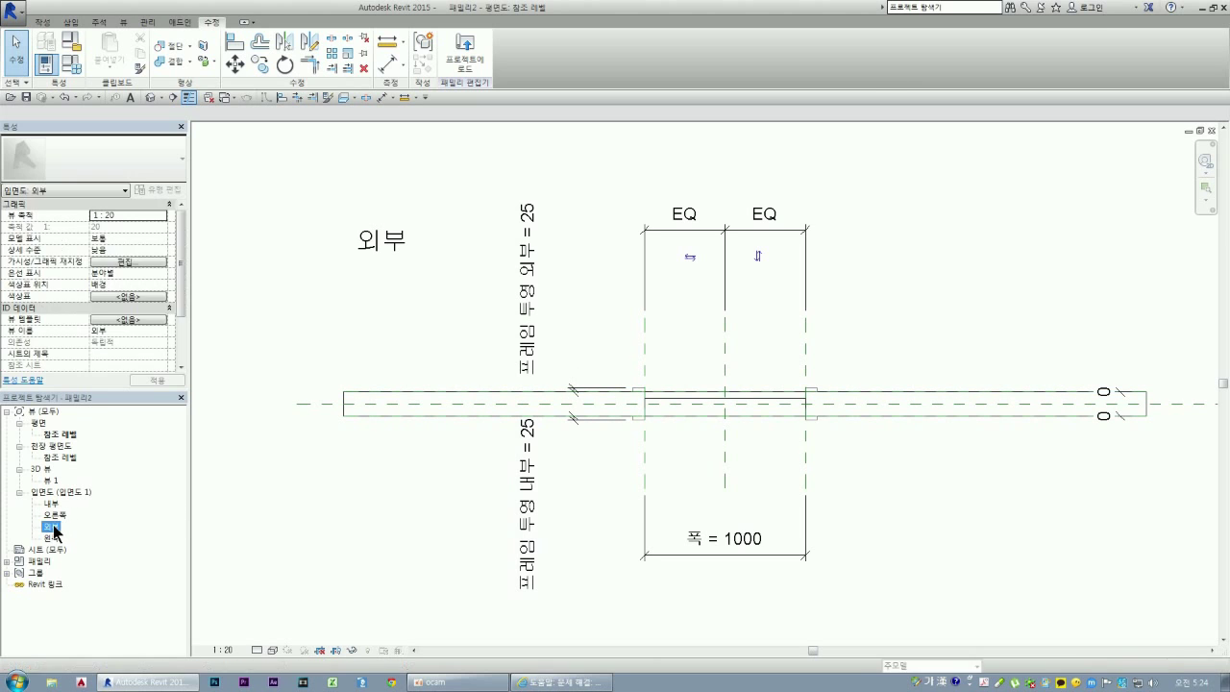
# - In the 외부 exterior elevation, Tab past the wall and opening to select the 40 mm door panel extrusion
pyautogui.doubleClick(53, 526)
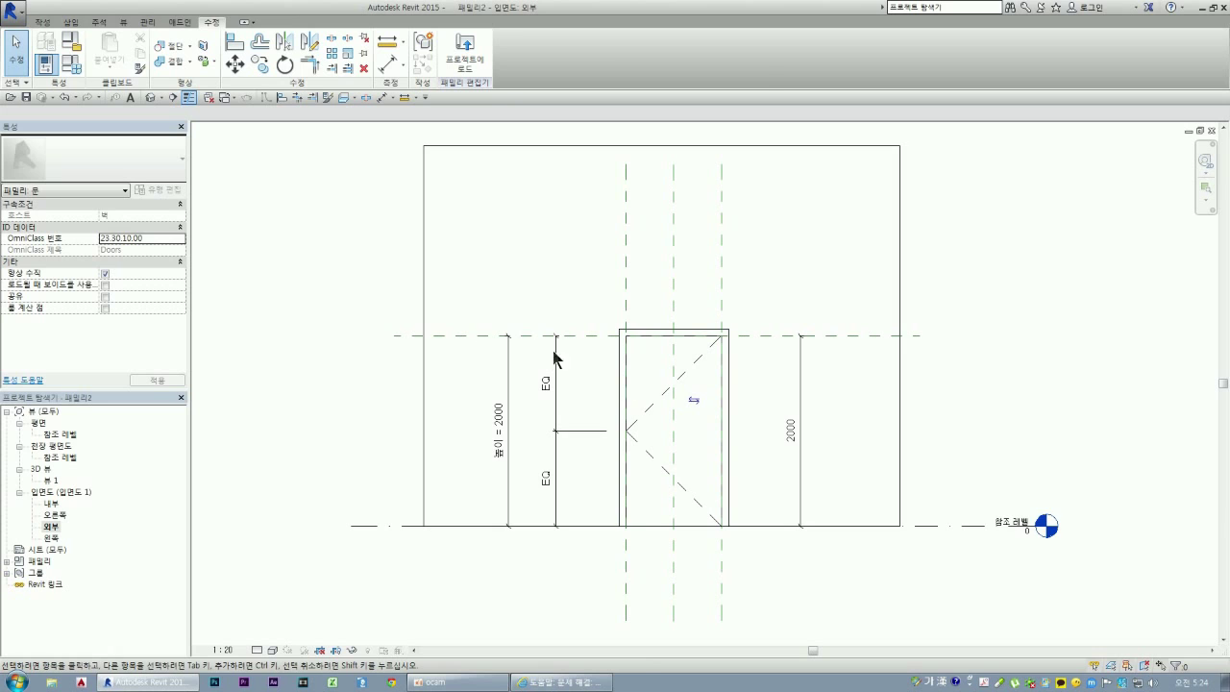
pyautogui.click(42, 23)
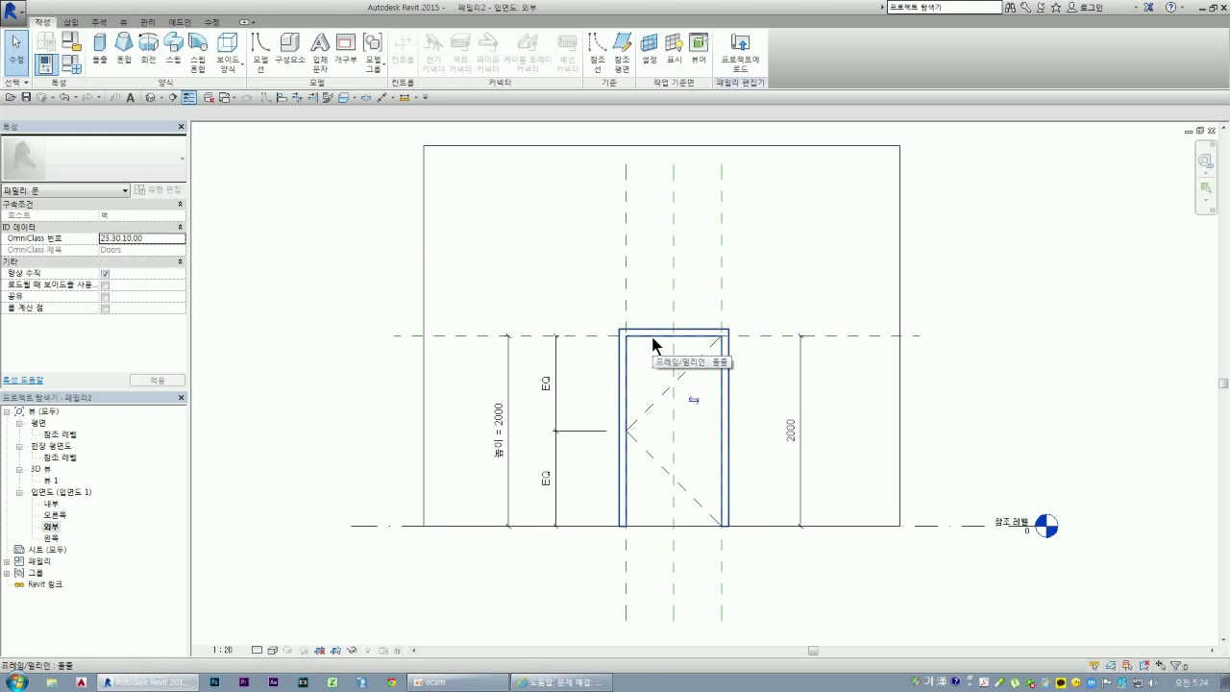
pyautogui.press('Tab')
pyautogui.press('Tab')
pyautogui.click(653, 346)
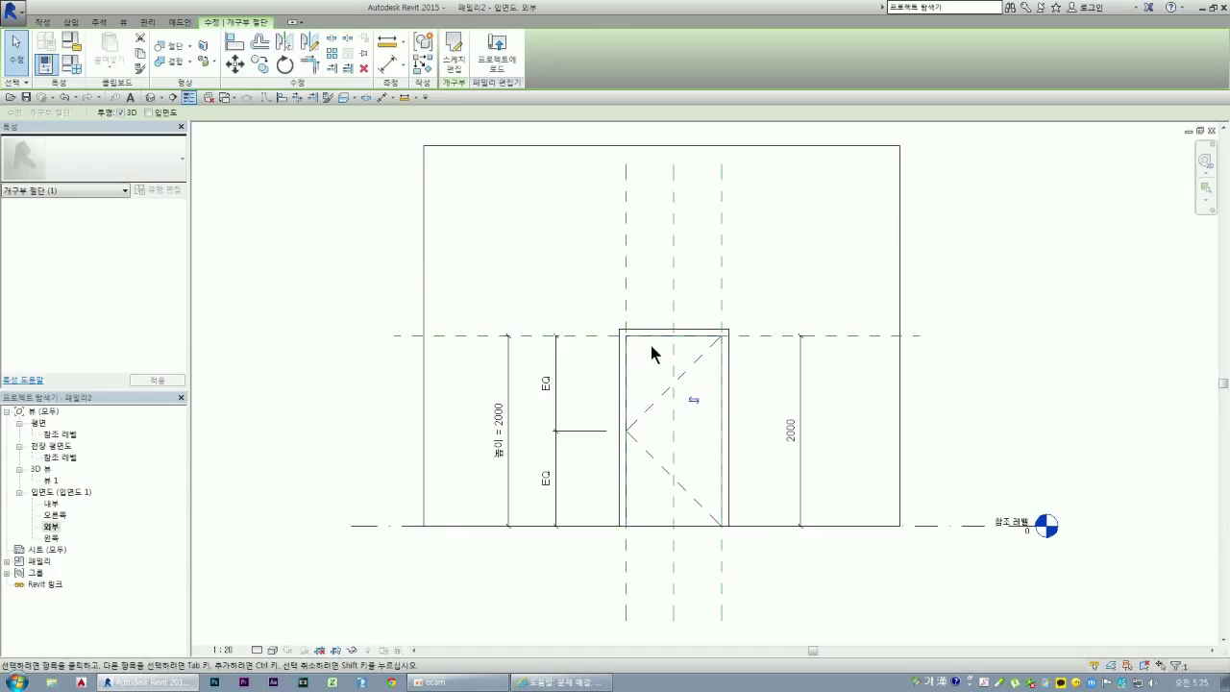
pyautogui.press('Tab')
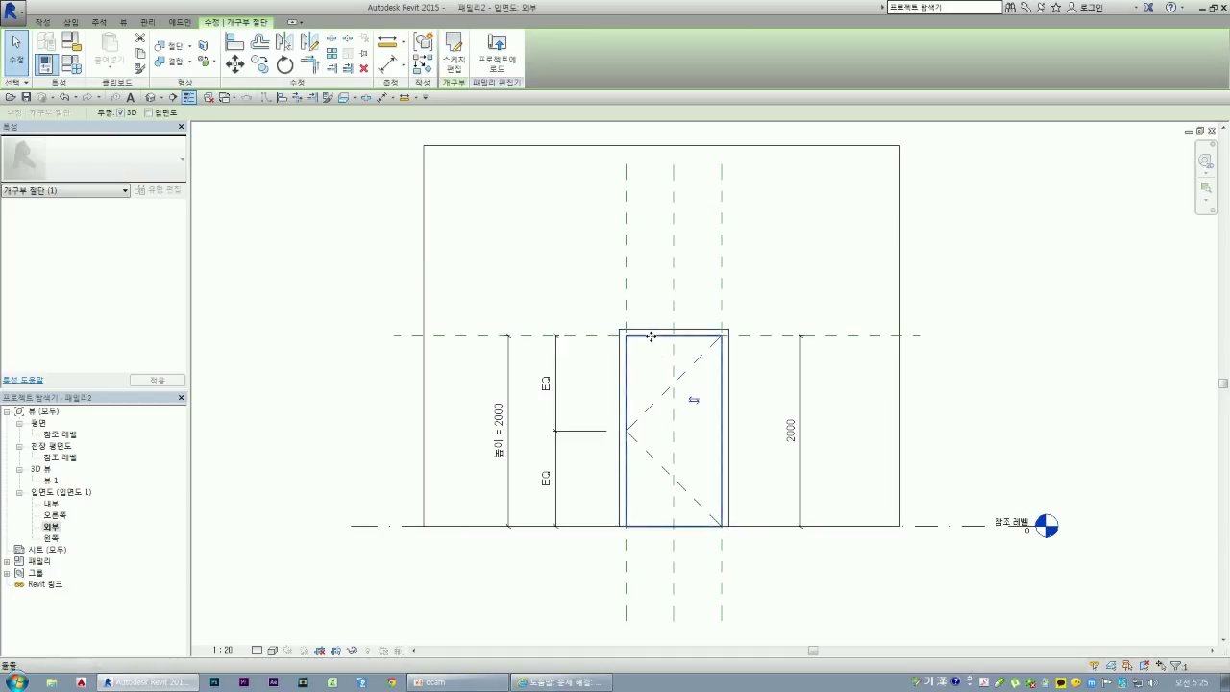
pyautogui.press('Tab')
pyautogui.click(368, 445)
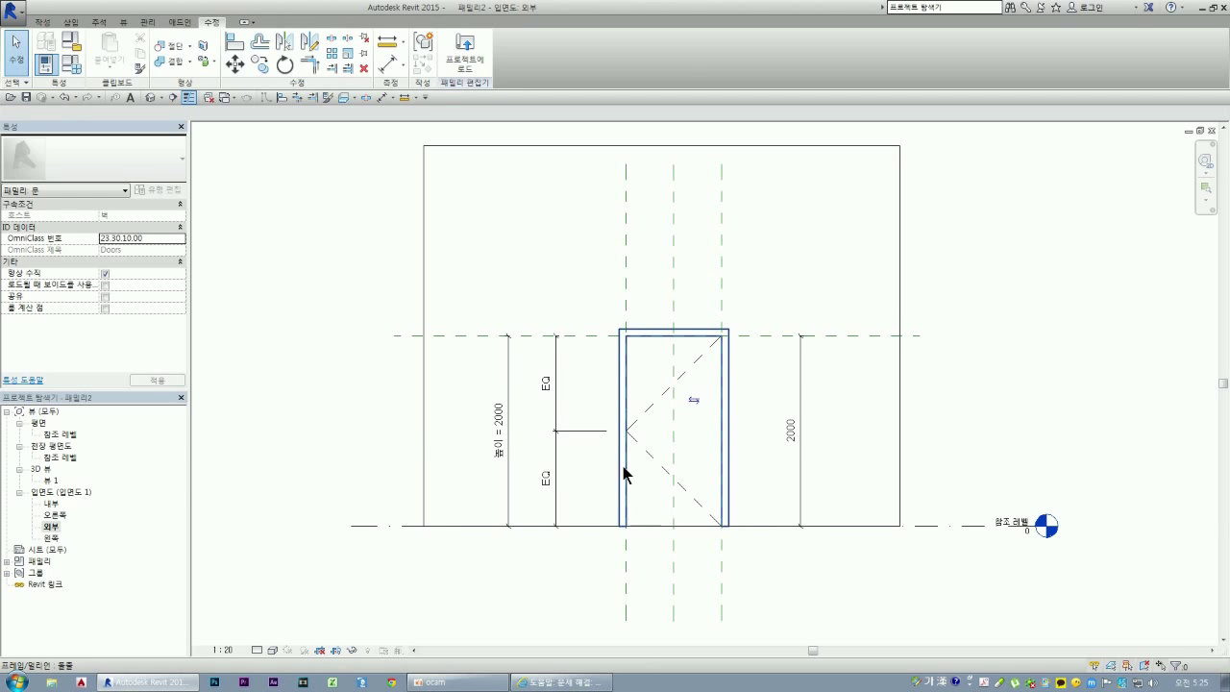
pyautogui.click(624, 472)
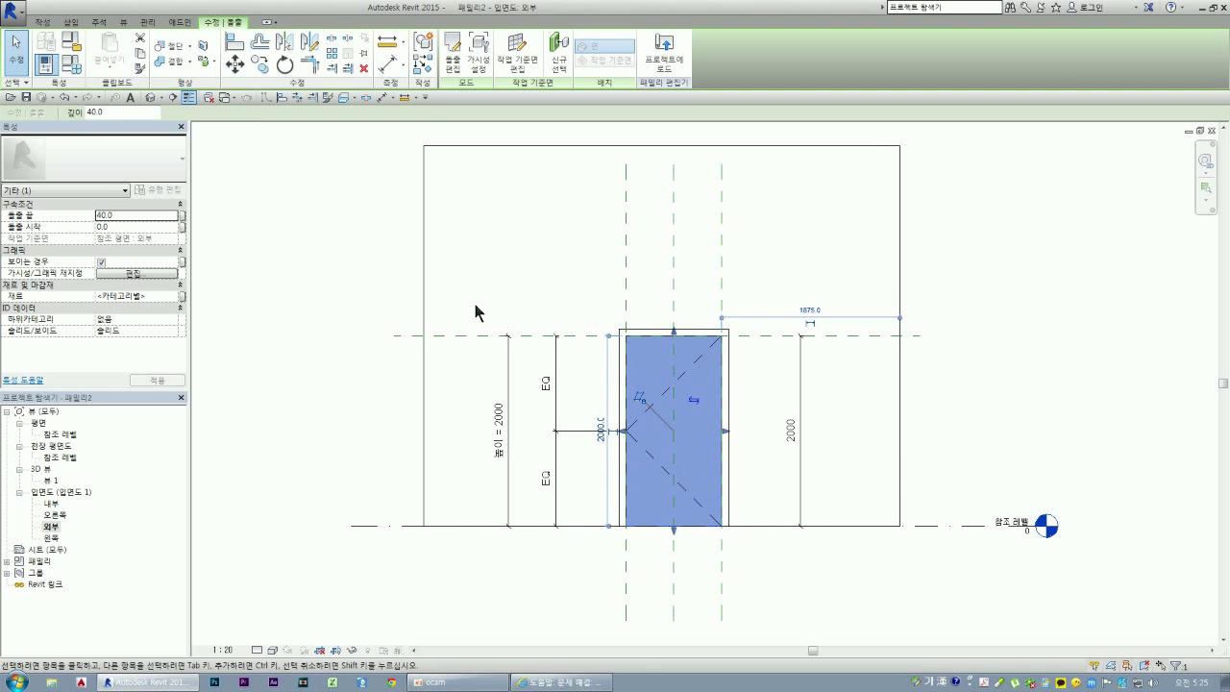
pyautogui.click(451, 50)
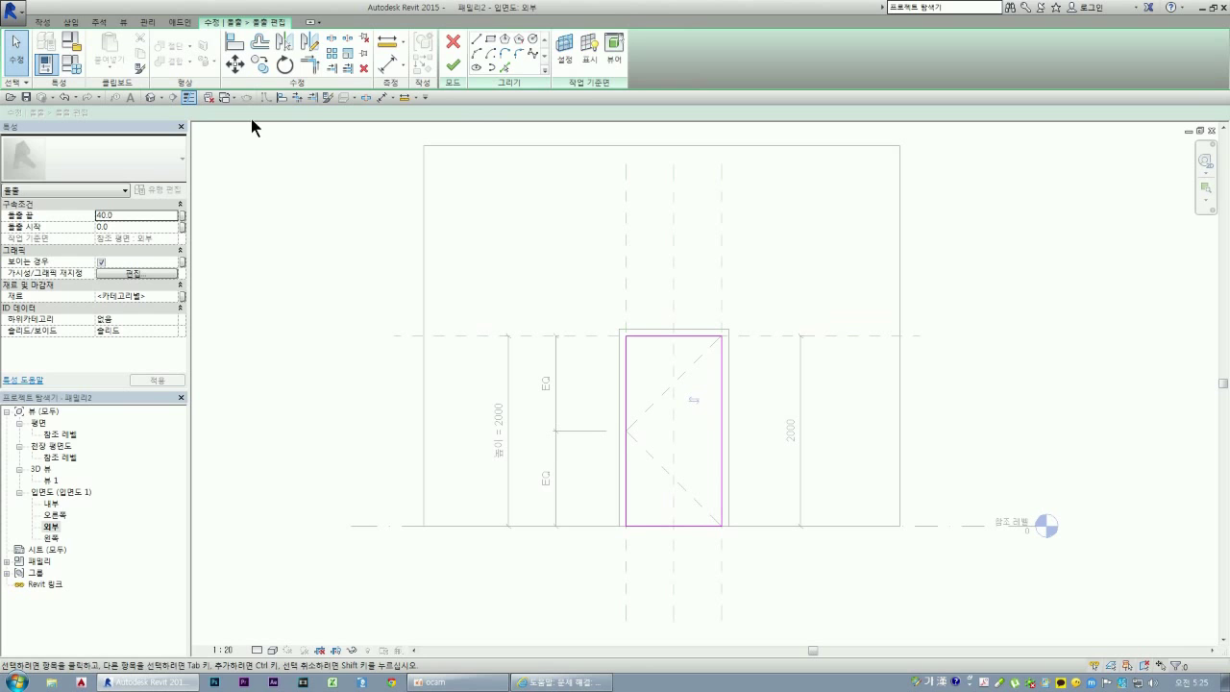
# - Sketch a roughly 140 × 640 rectangle in the panel's upper right corner
pyautogui.click(490, 43)
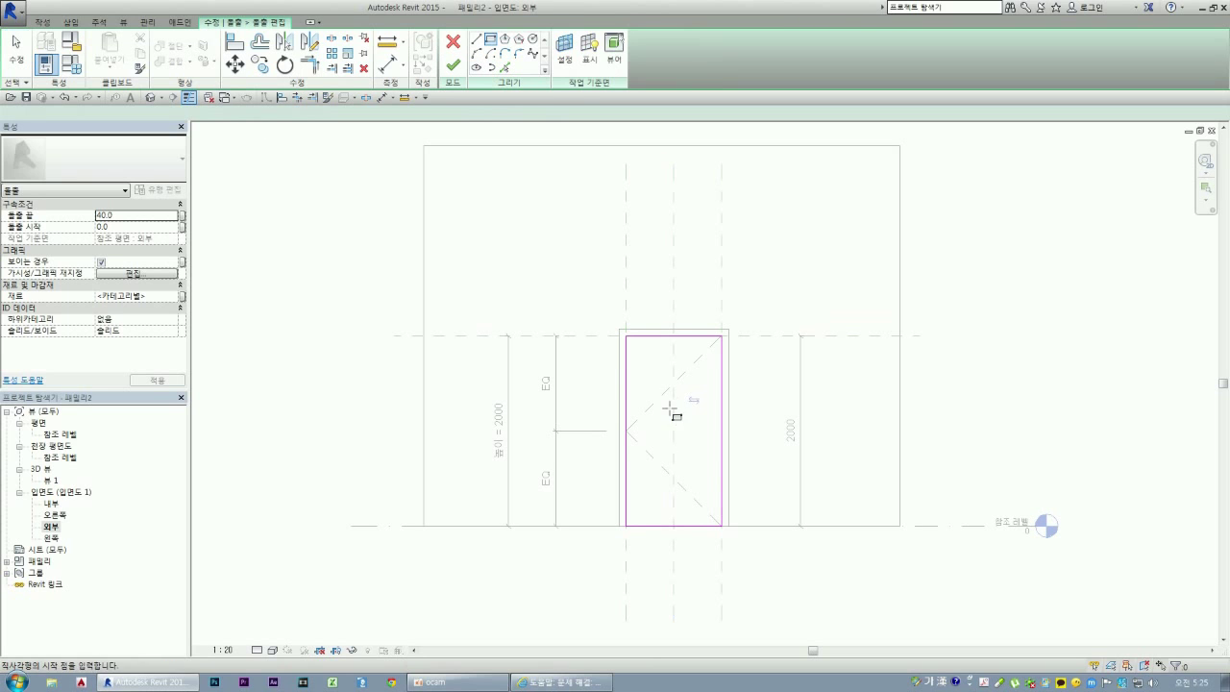
pyautogui.scroll(3, 716, 363)
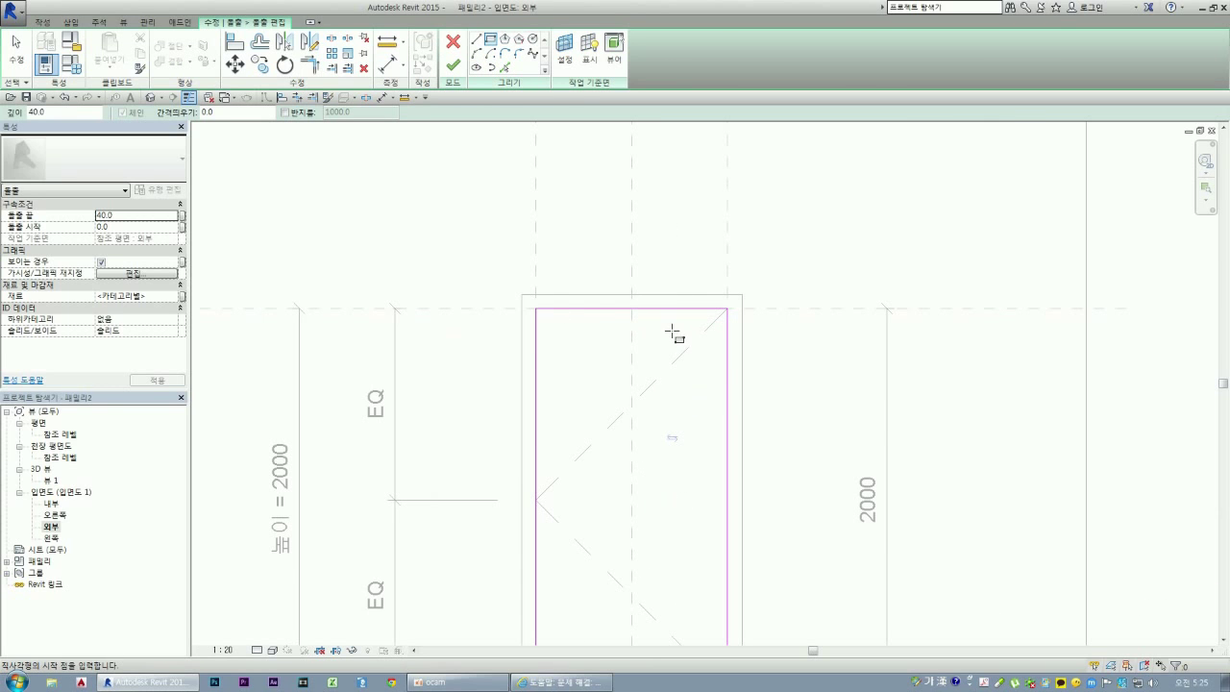
pyautogui.click(672, 330)
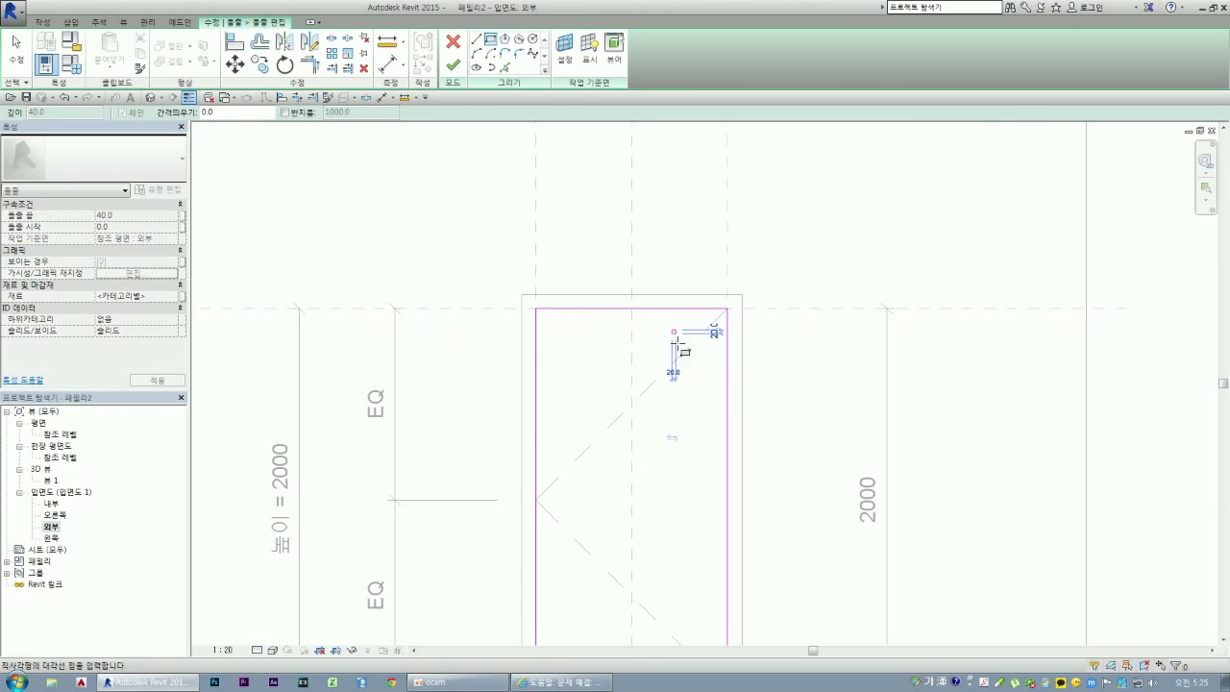
pyautogui.click(698, 452)
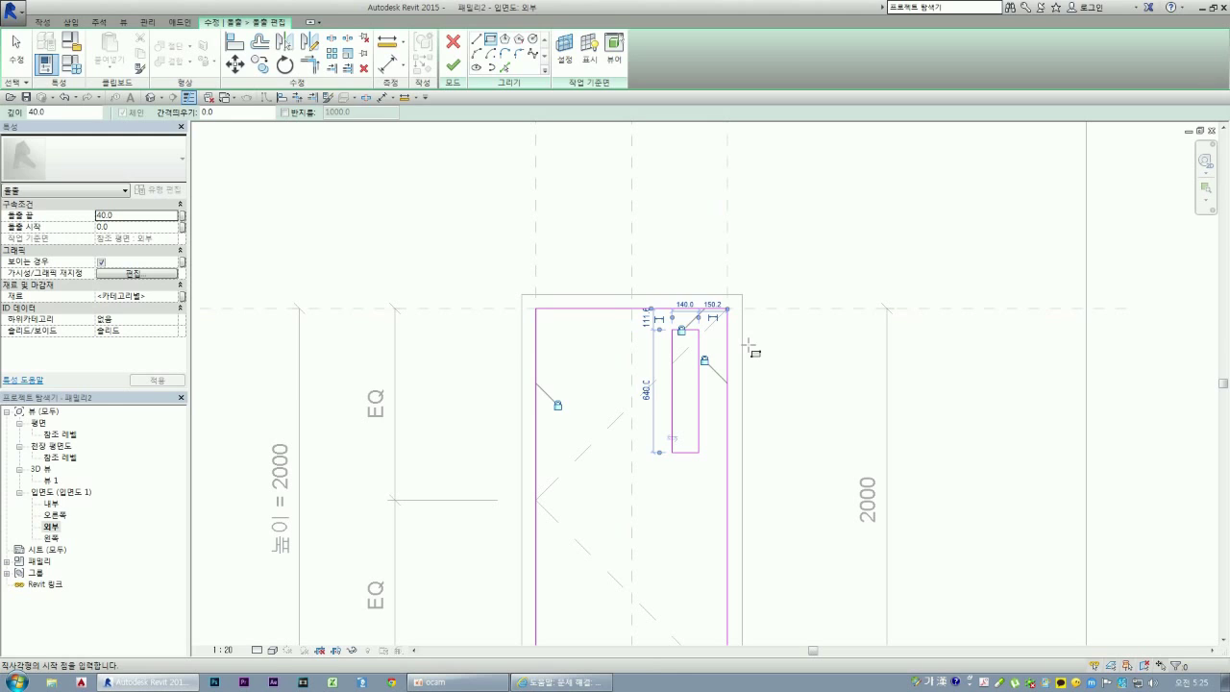
pyautogui.press('Escape')
pyautogui.press('Escape')
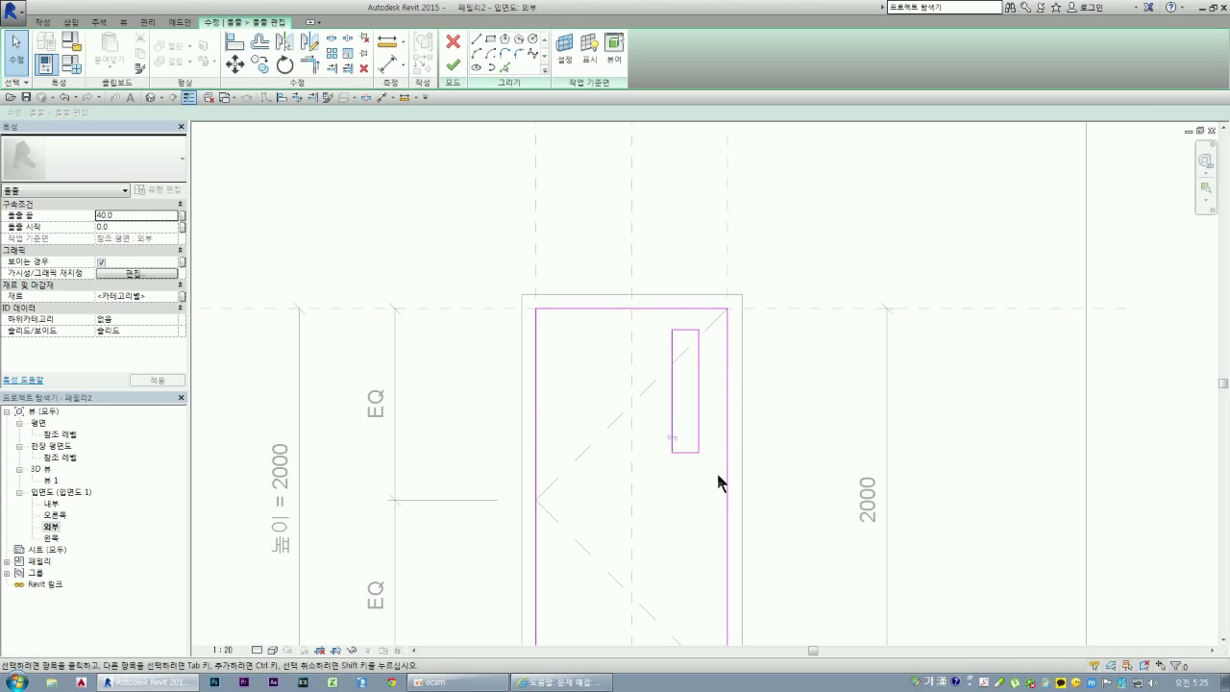
# - Set the opening rectangle to 150 wide and 600 tall
pyautogui.click(686, 454)
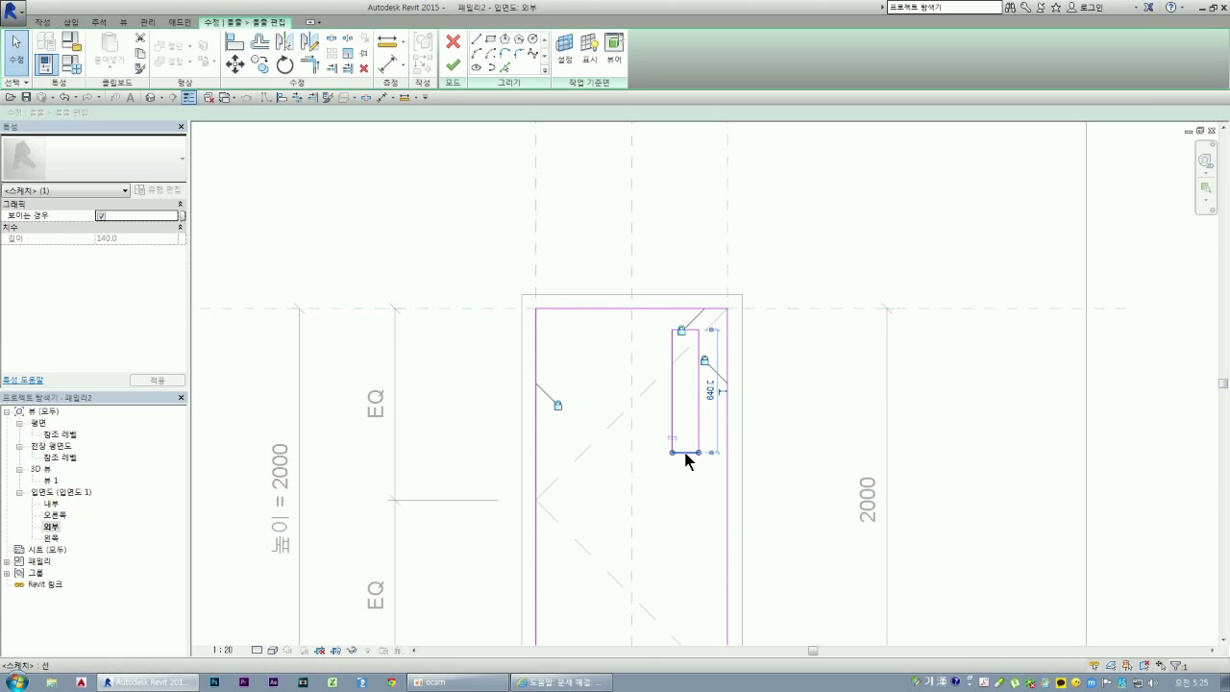
pyautogui.click(671, 385)
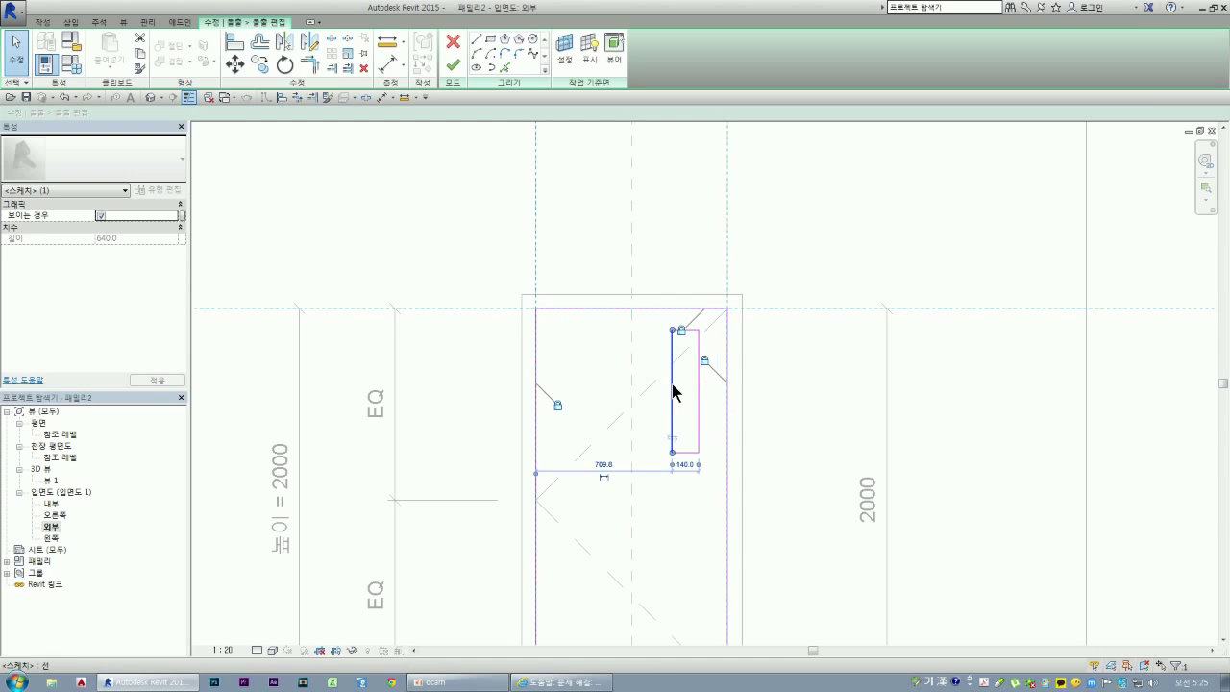
pyautogui.click(685, 466)
pyautogui.write('150')
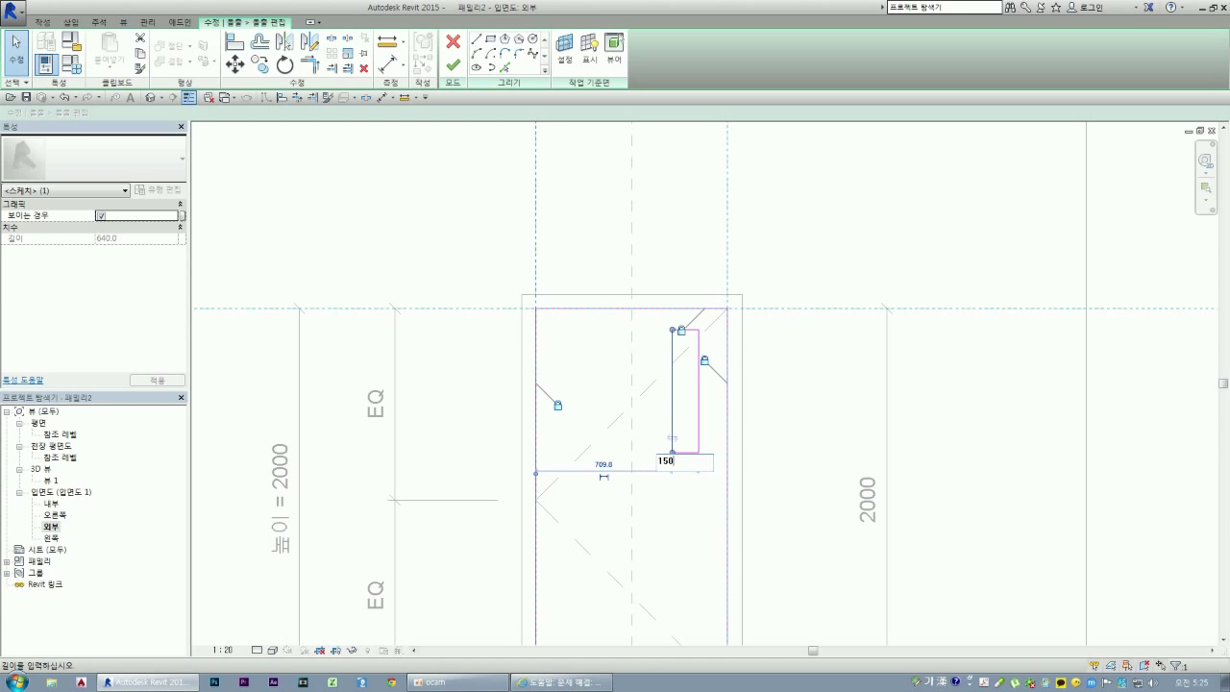
pyautogui.press('Return')
pyautogui.click(682, 493)
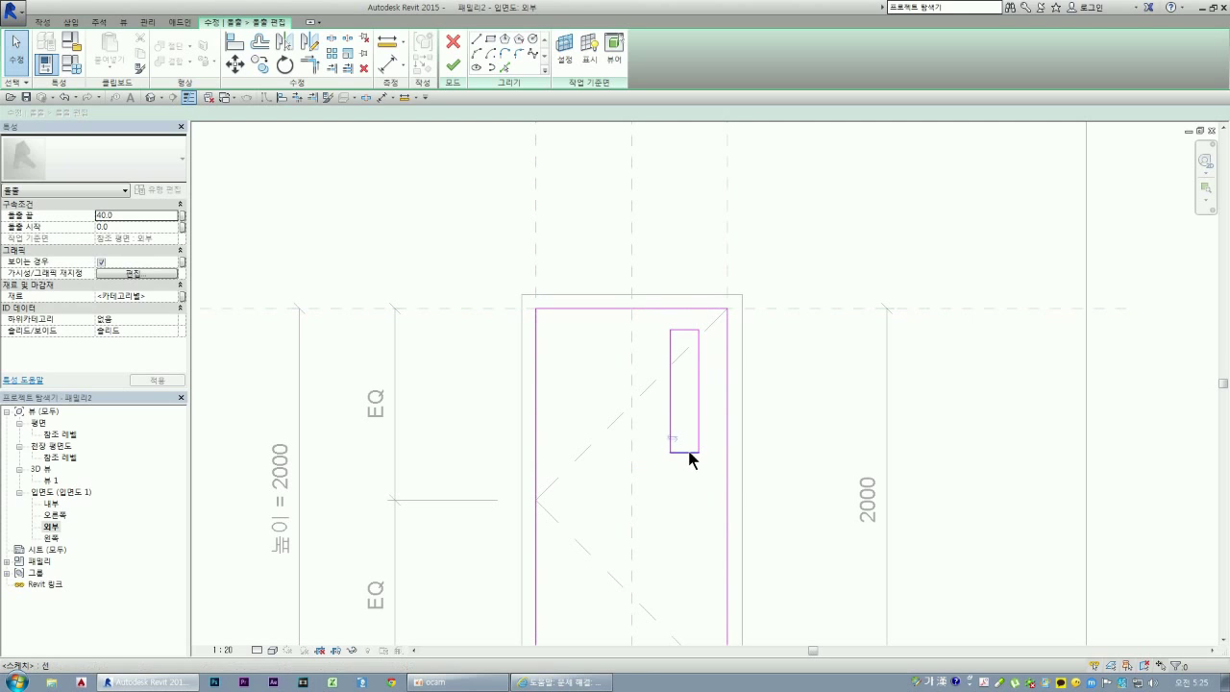
pyautogui.click(688, 453)
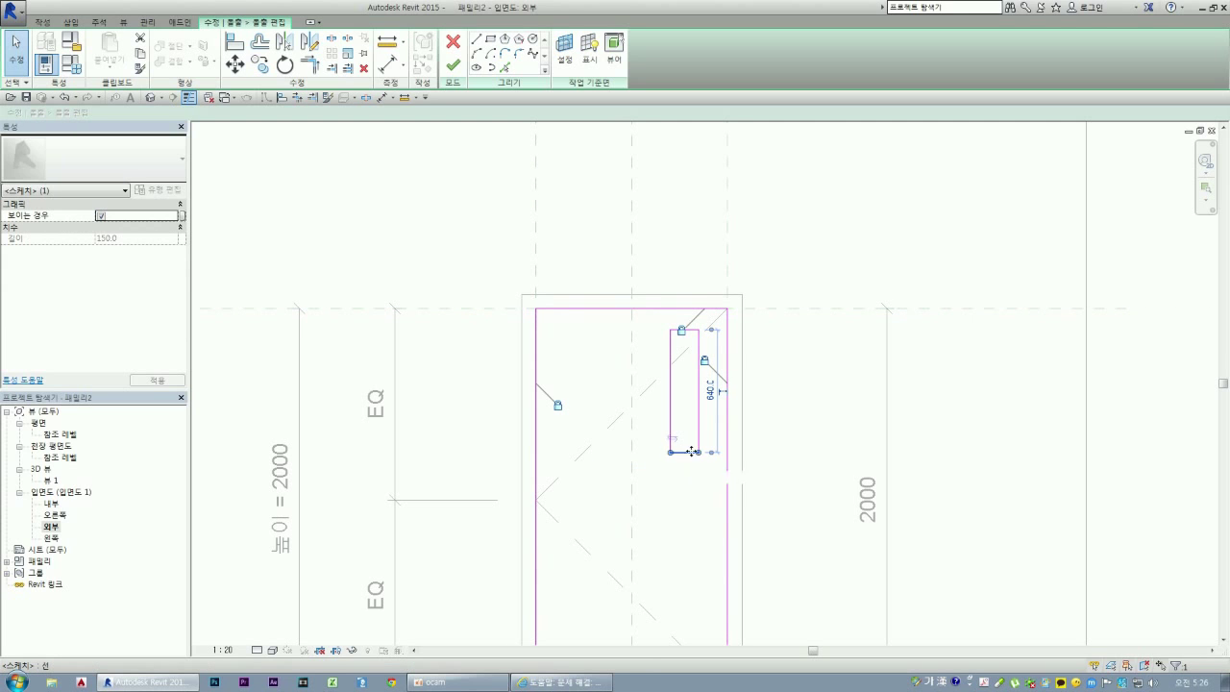
pyautogui.click(714, 401)
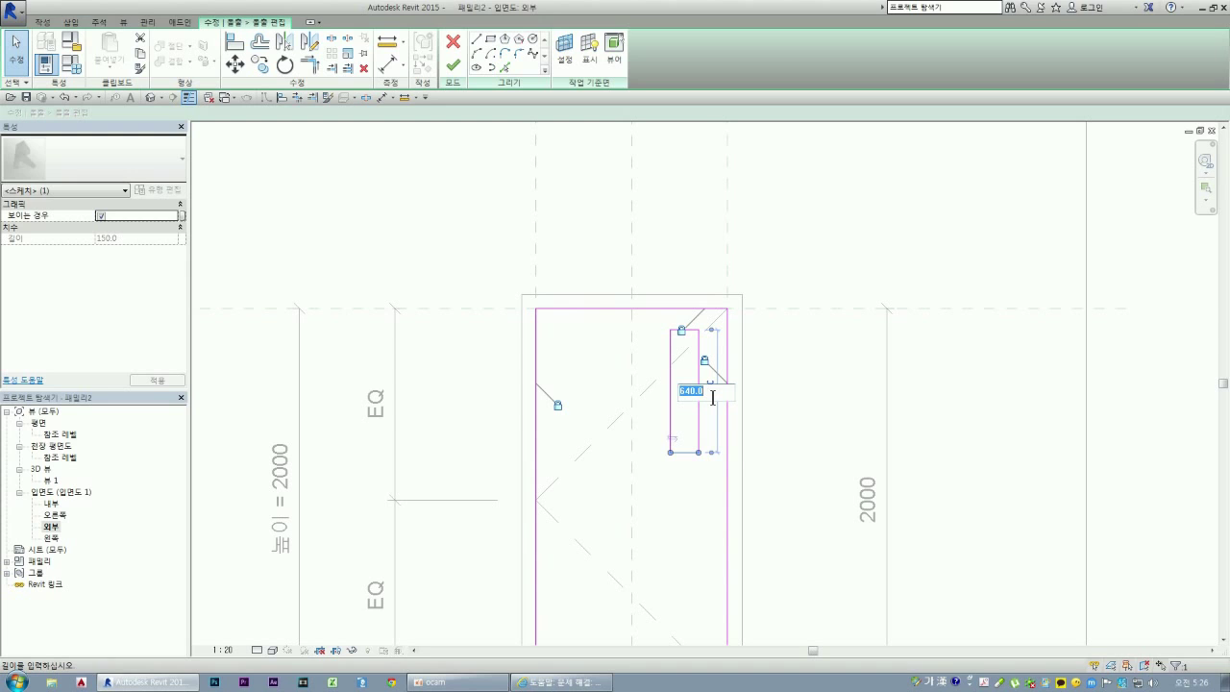
pyautogui.write('600')
pyautogui.press('Return')
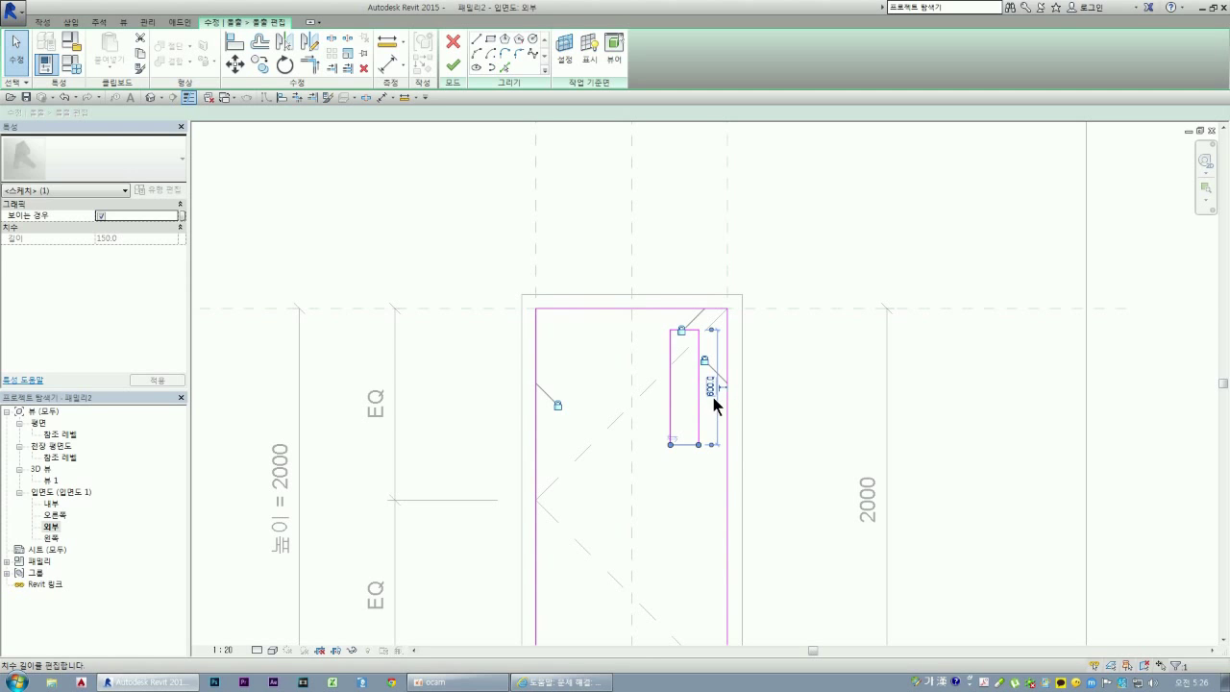
pyautogui.click(691, 487)
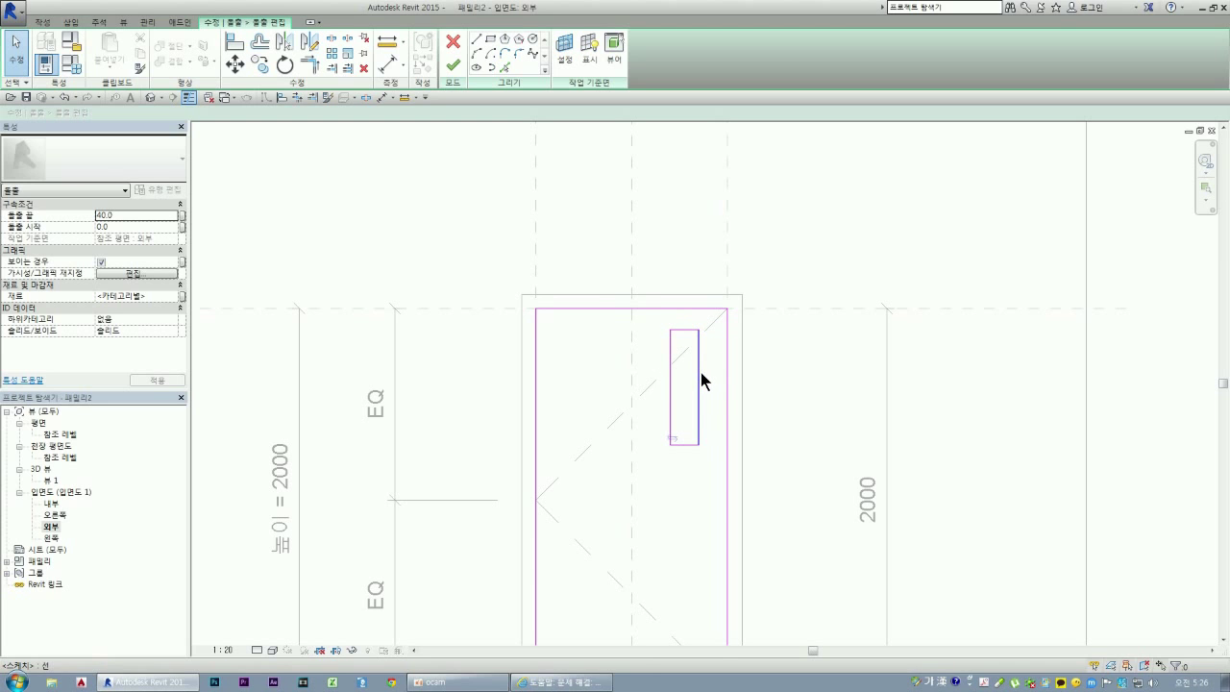
# - Change the 111.6 top offset to 15 and reset the height to 600
pyautogui.click(683, 332)
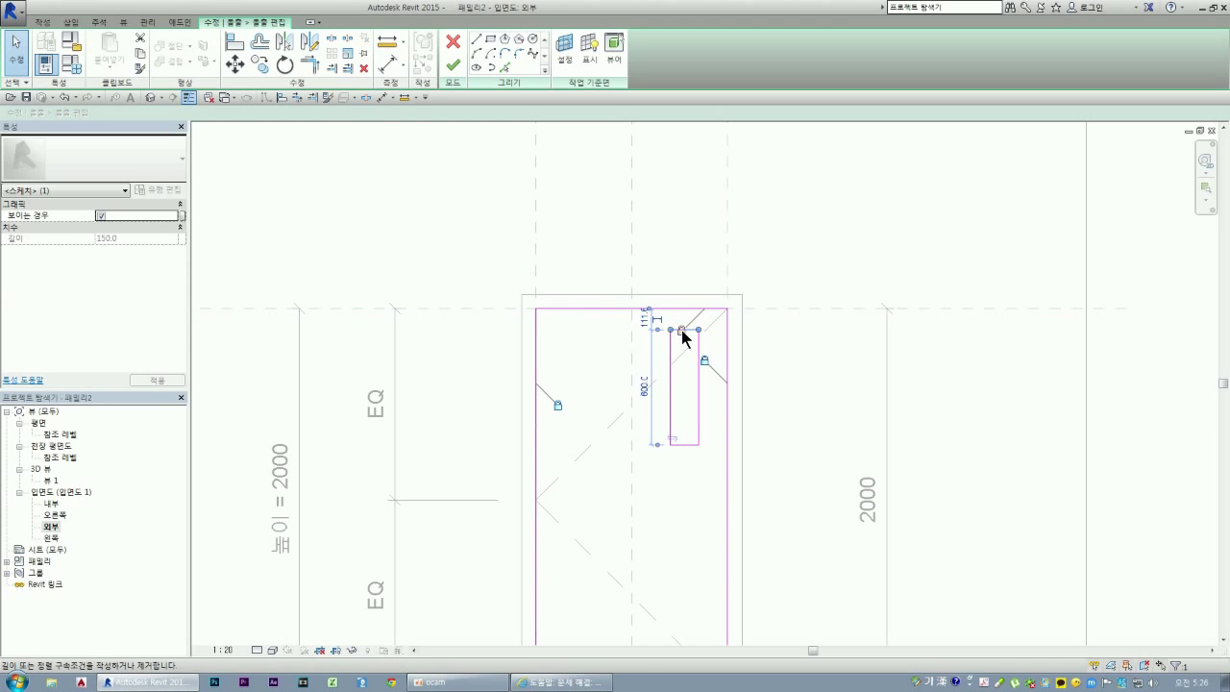
pyautogui.click(646, 323)
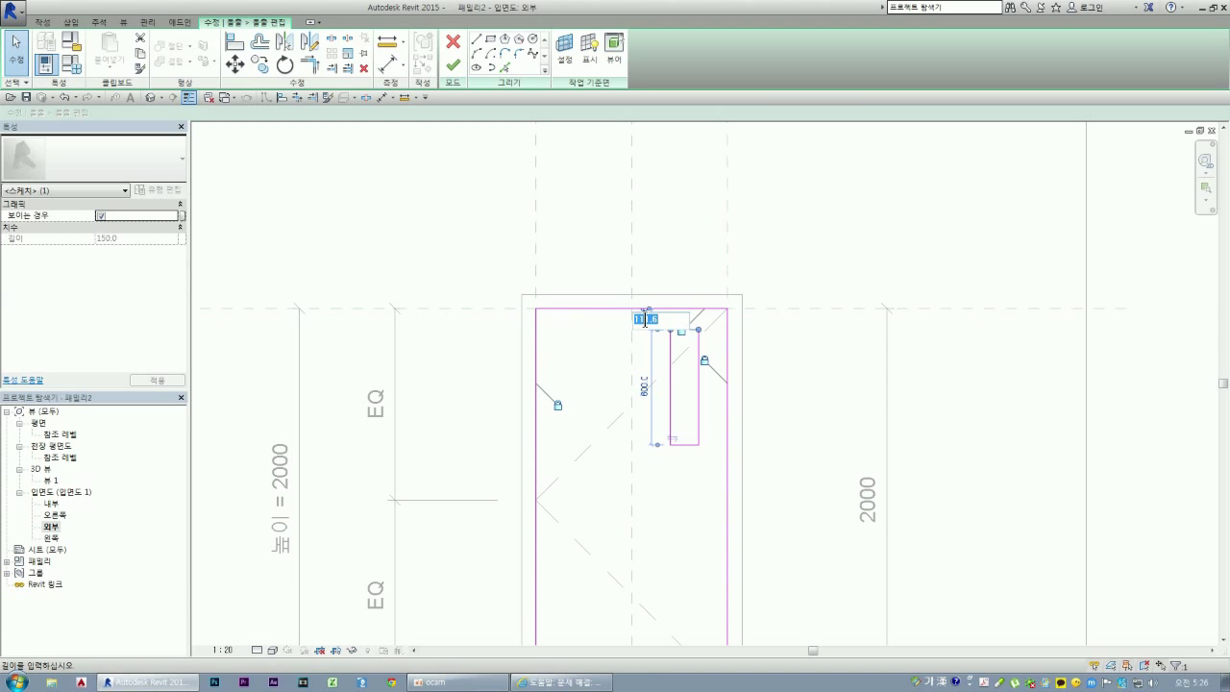
pyautogui.write('150')
pyautogui.press('Return')
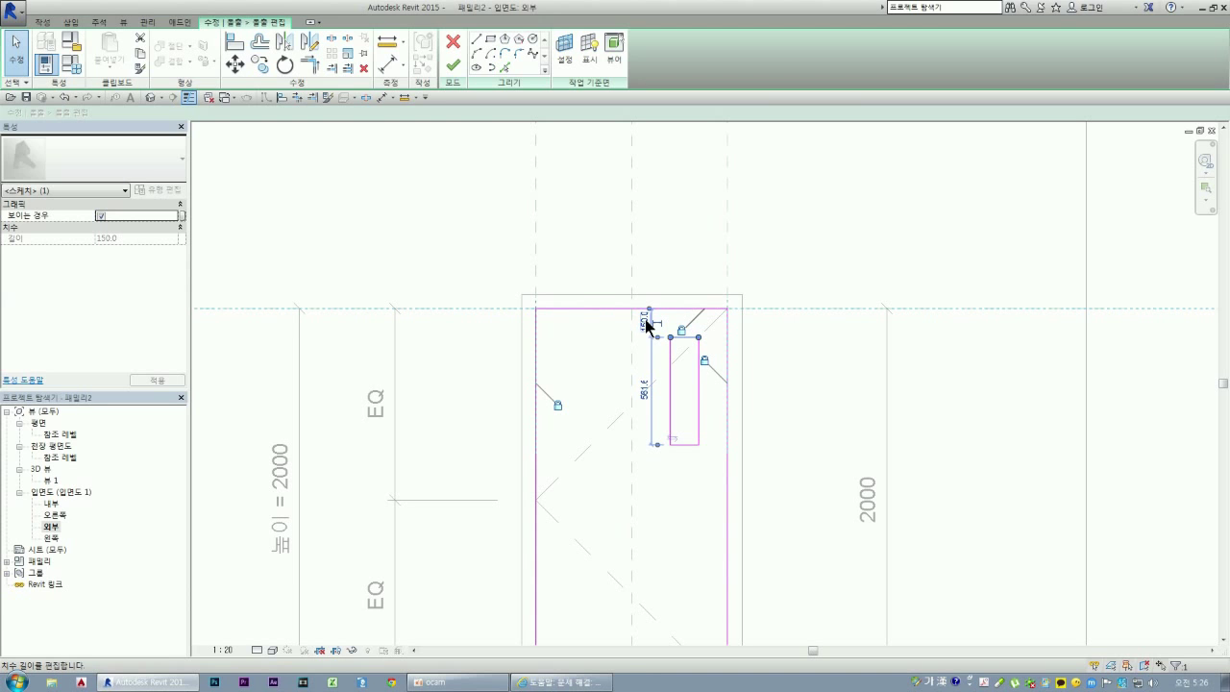
pyautogui.click(645, 397)
pyautogui.write('600')
pyautogui.press('Return')
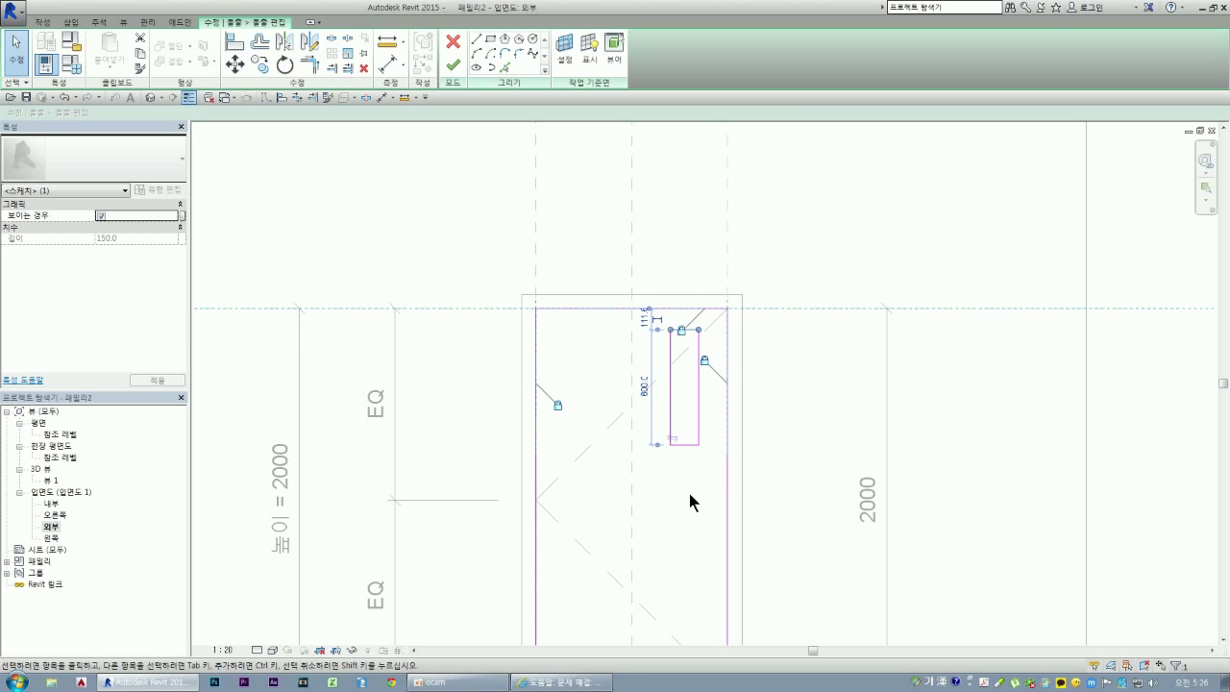
pyautogui.click(674, 465)
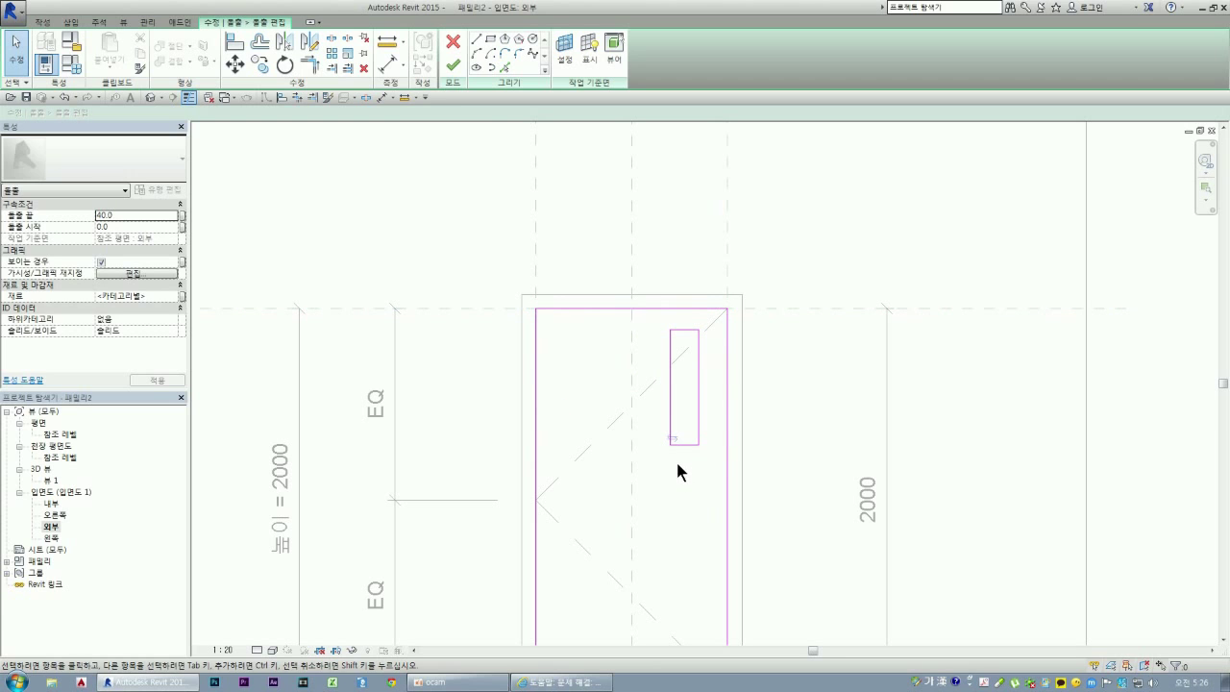
# - Re-edit the opening's top offset and set its height back to 600
pyautogui.click(683, 445)
pyautogui.click(675, 486)
pyautogui.click(676, 331)
pyautogui.click(646, 318)
pyautogui.write('150')
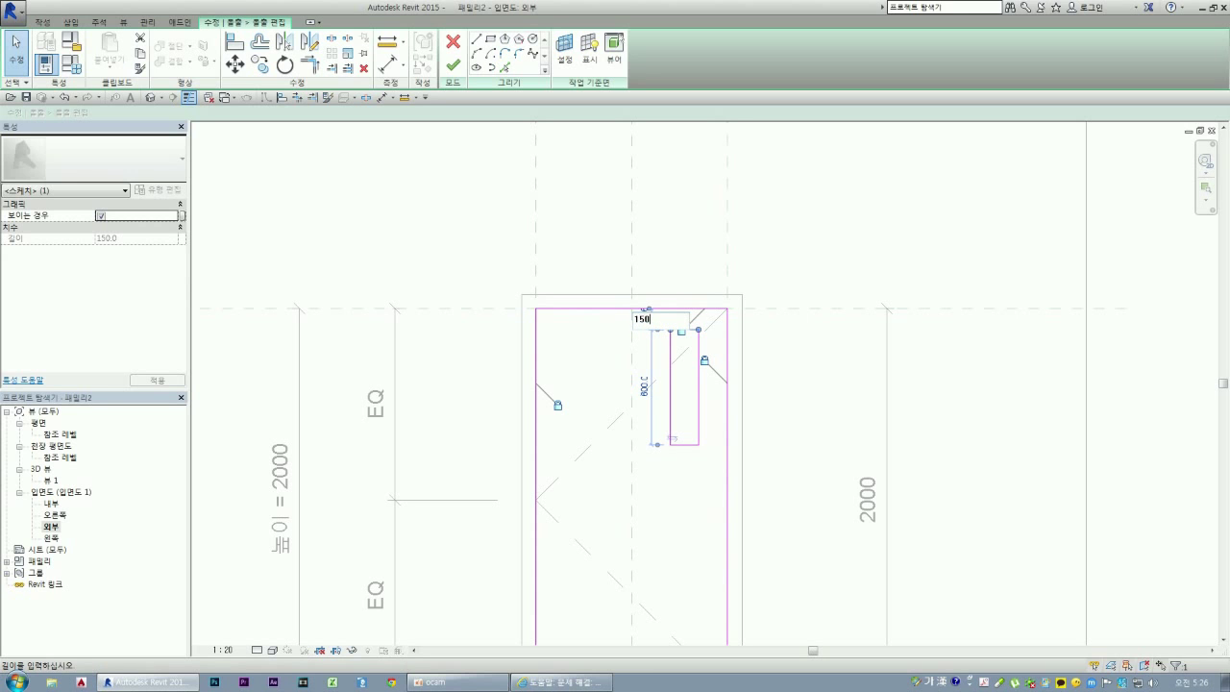
pyautogui.press('Return')
pyautogui.click(679, 487)
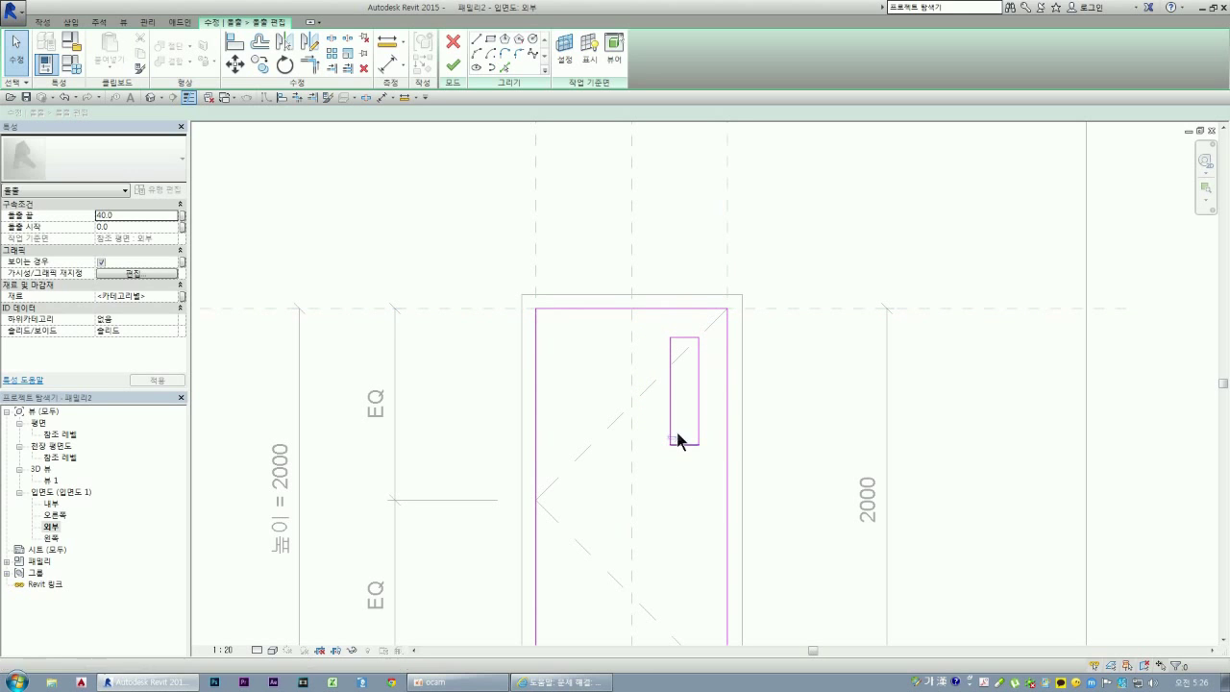
pyautogui.click(681, 444)
pyautogui.click(707, 392)
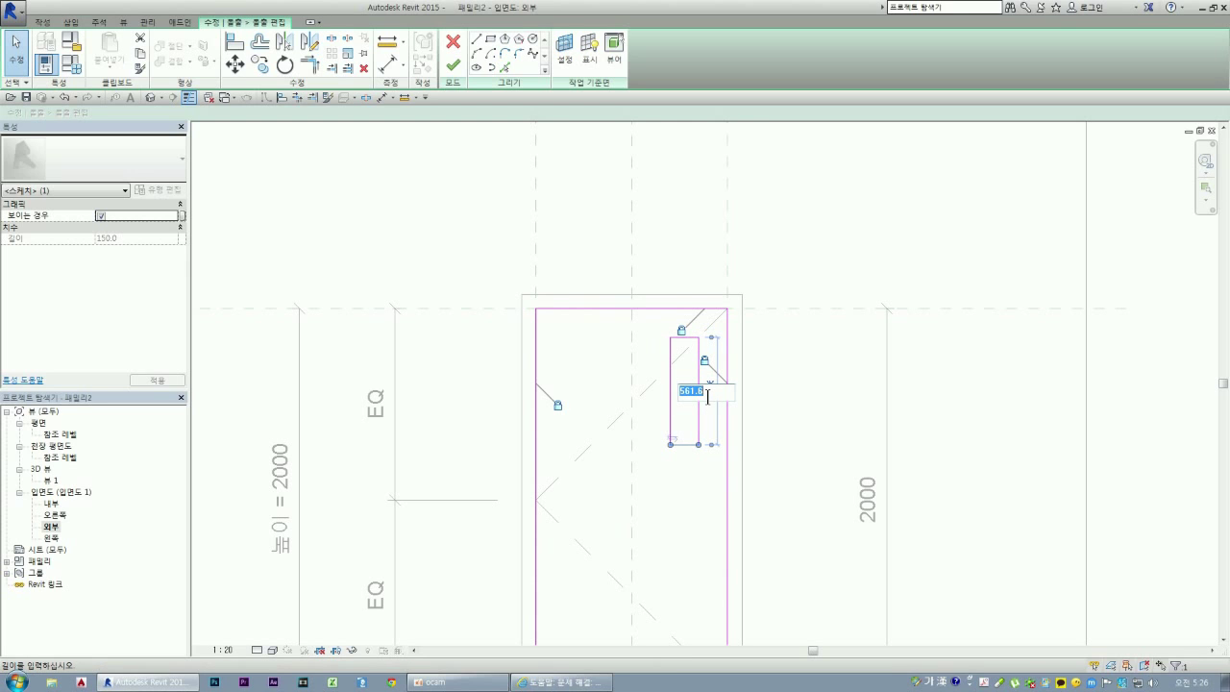
pyautogui.write('600')
pyautogui.press('Return')
pyautogui.press('Escape')
pyautogui.press('Escape')
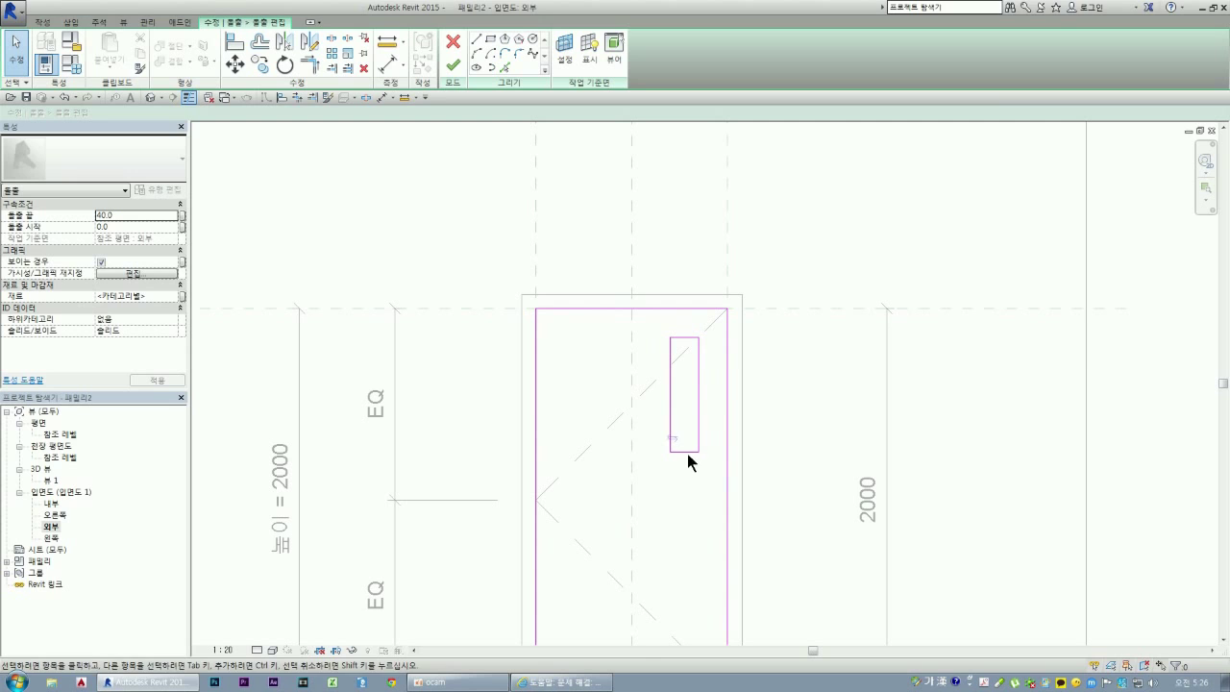
# - Place the opening 150 from the panel's right edge and make it 150 wide
pyautogui.click(698, 370)
pyautogui.click(711, 314)
pyautogui.write('15')
pyautogui.press('Return')
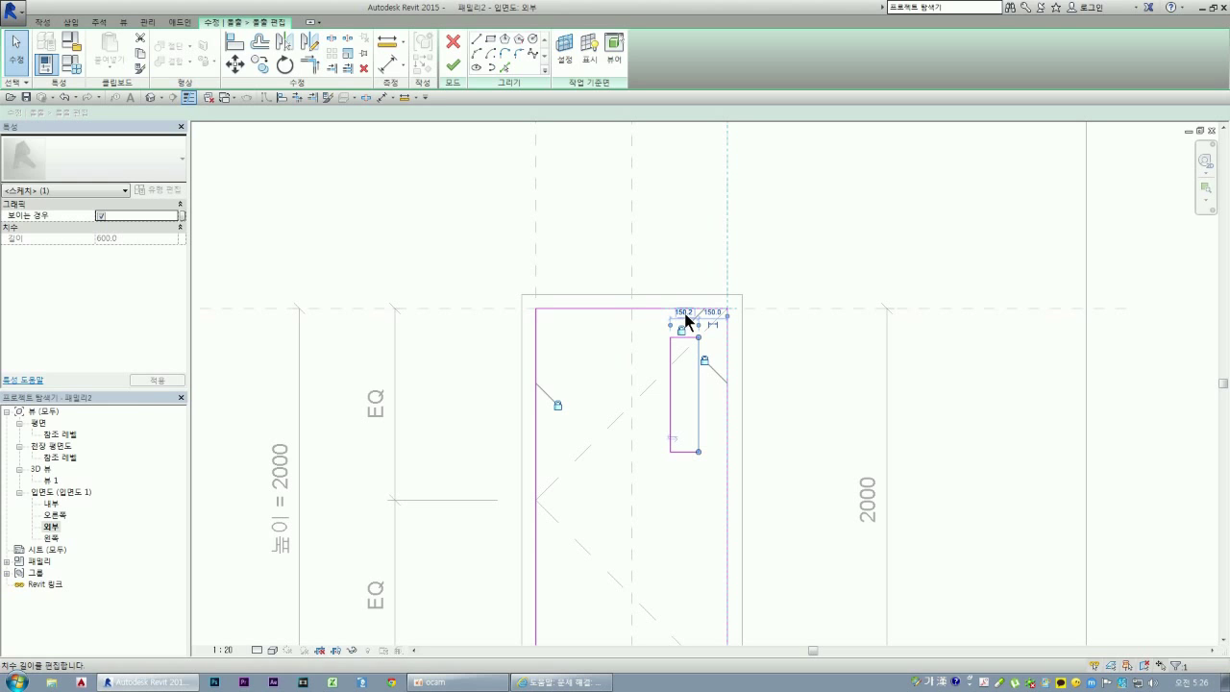
pyautogui.click(676, 389)
pyautogui.click(682, 464)
pyautogui.write('150')
pyautogui.press('Return')
pyautogui.click(683, 506)
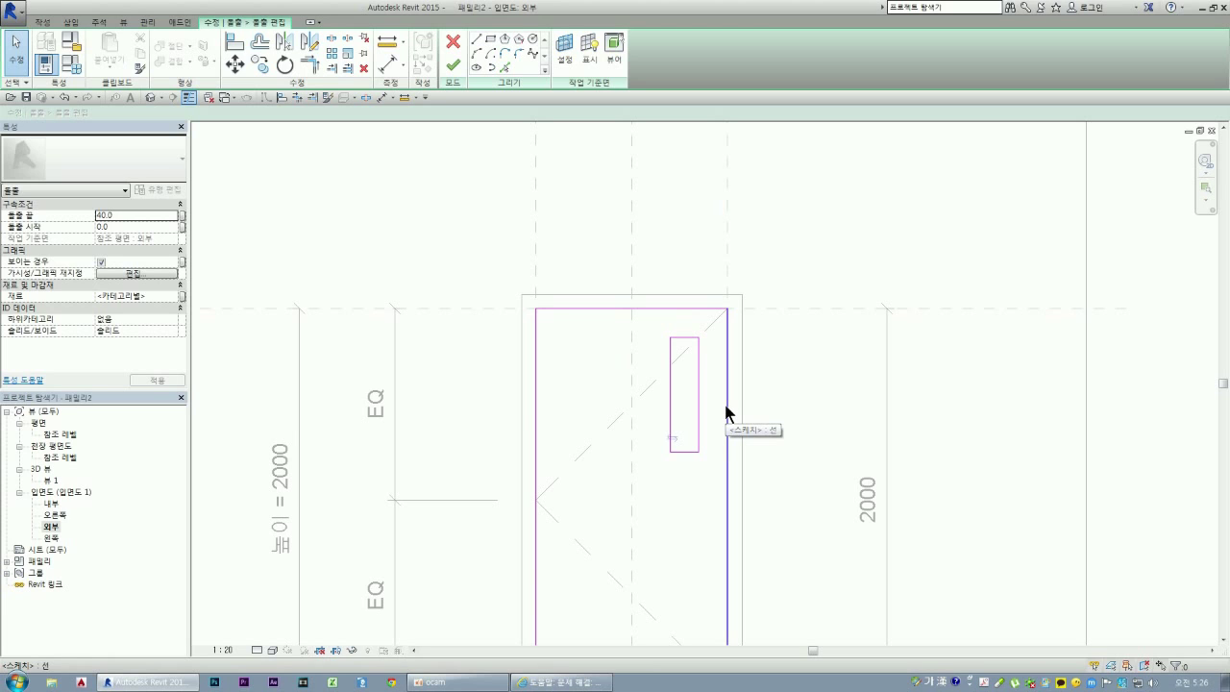
# - Reselect the opening's top edge to verify its offset dimensions
pyautogui.click(679, 338)
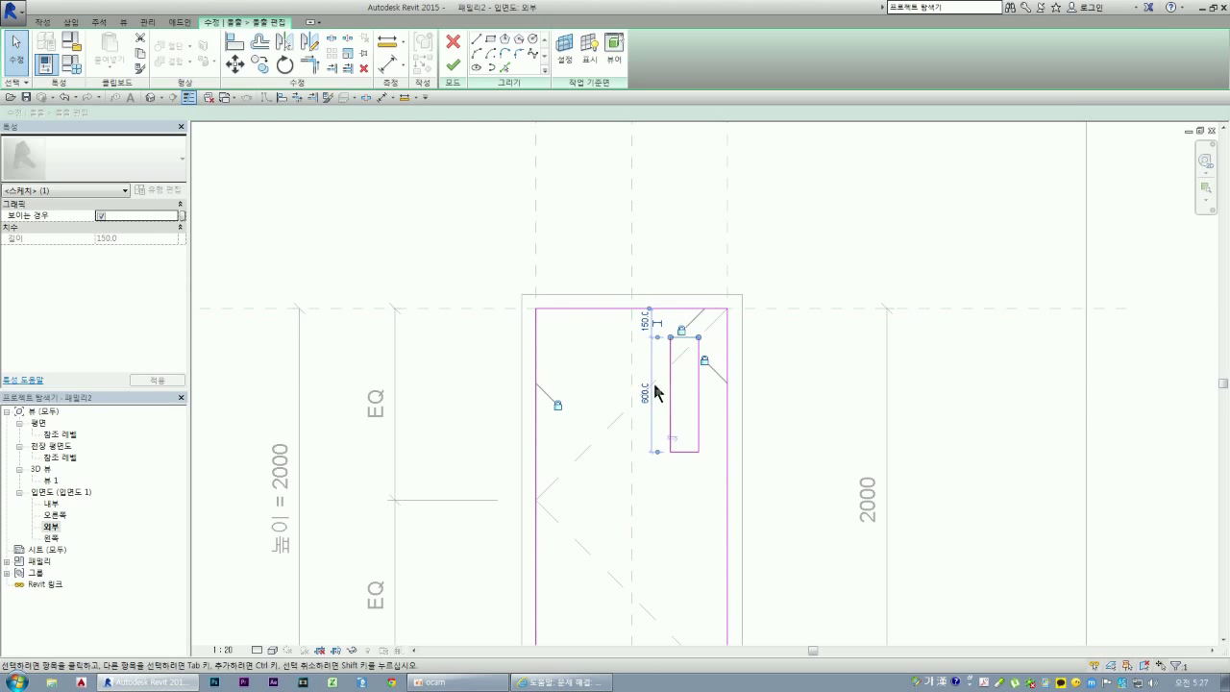
pyautogui.click(623, 348)
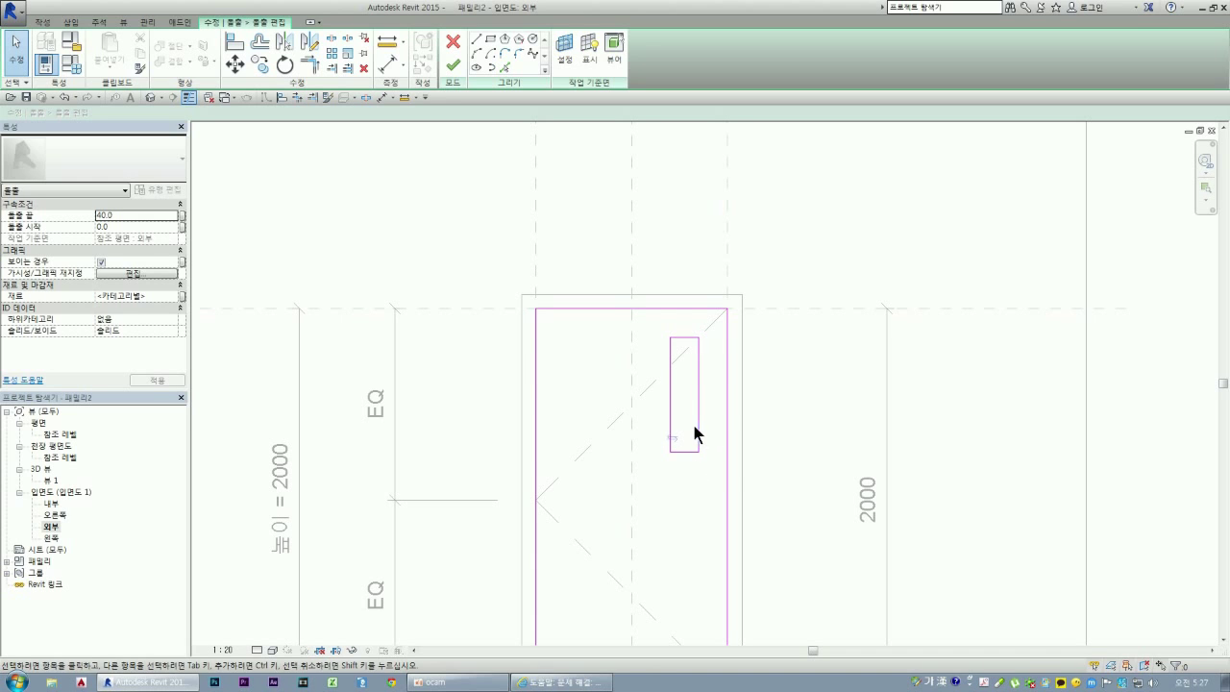
pyautogui.click(685, 336)
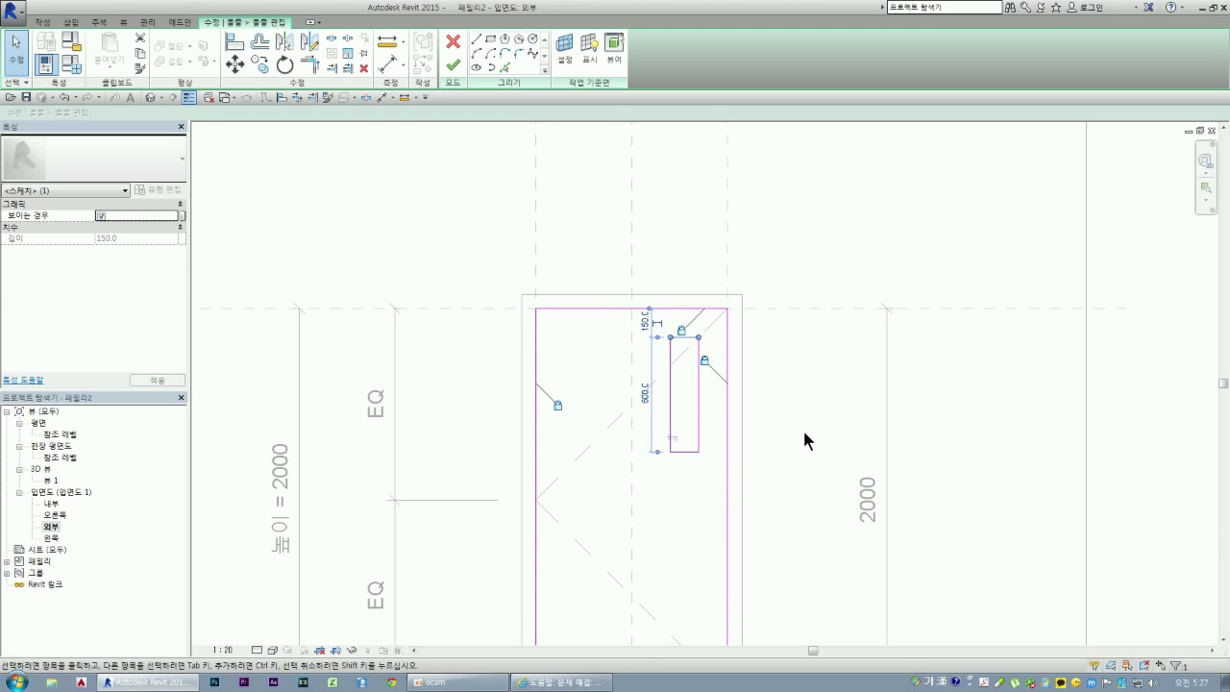
pyautogui.click(612, 382)
pyautogui.scroll(-2, 706, 380)
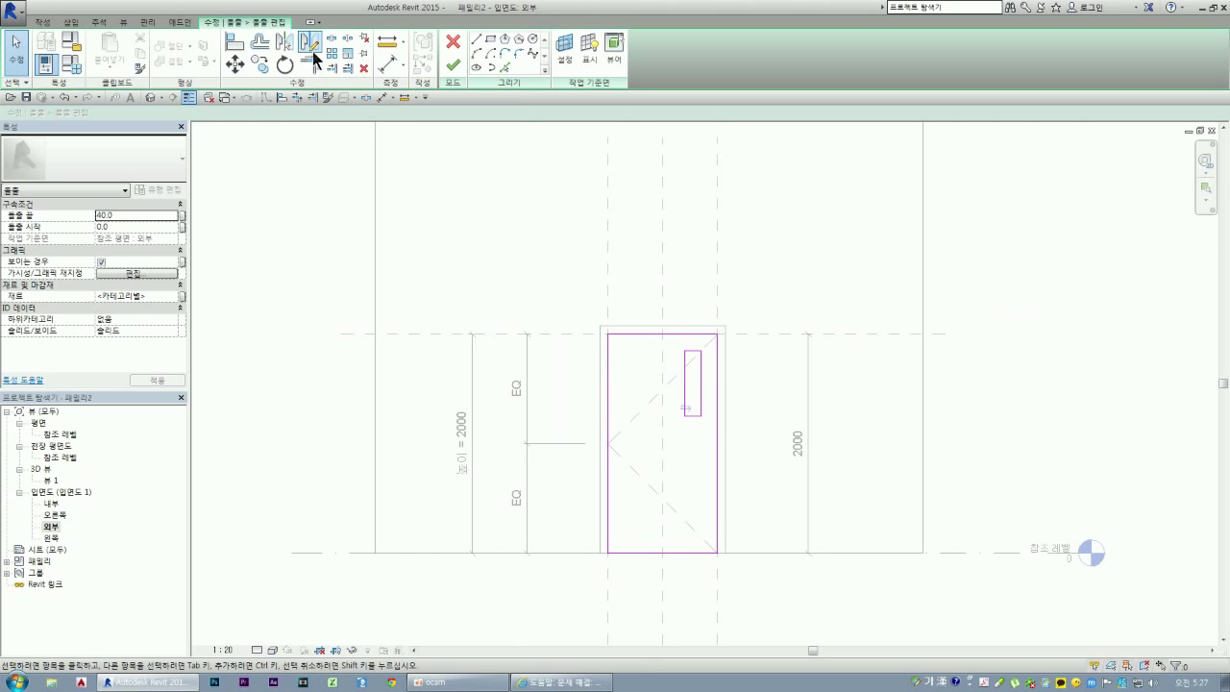
pyautogui.click(393, 68)
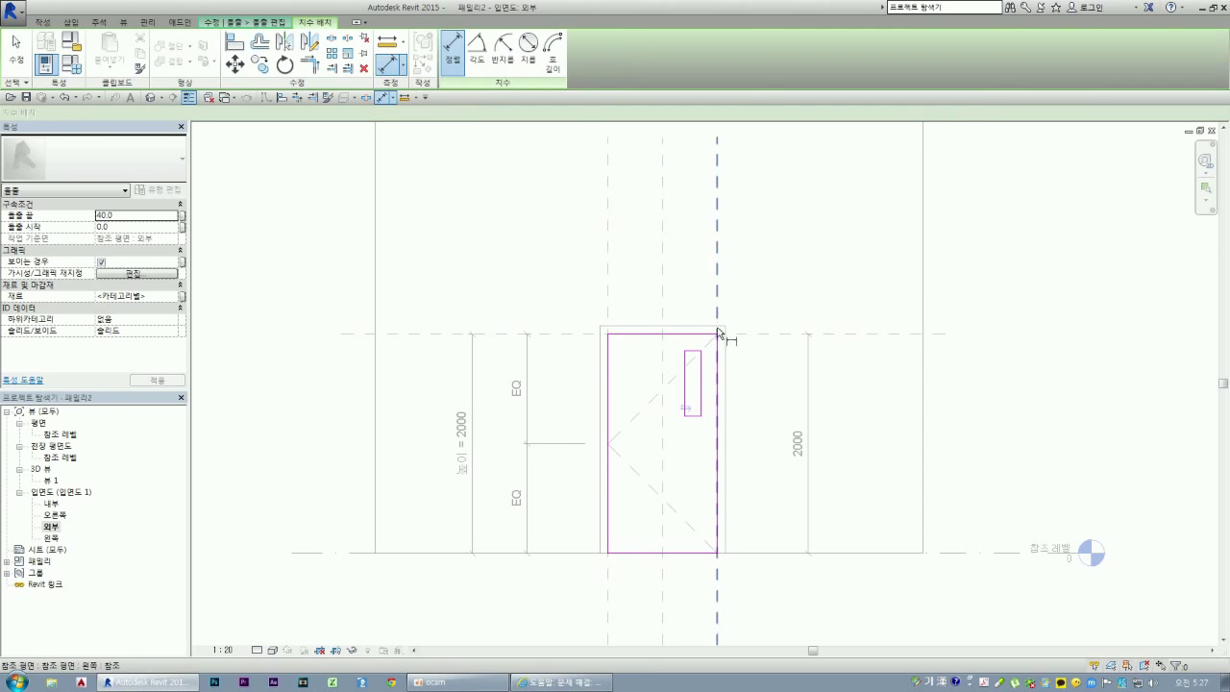
# - Place a 150 | 150 dimension chain above the opening from the panel's right edge
pyautogui.scroll(4, 701, 354)
pyautogui.scroll(2, 701, 359)
pyautogui.click(785, 384)
pyautogui.click(708, 406)
pyautogui.click(632, 399)
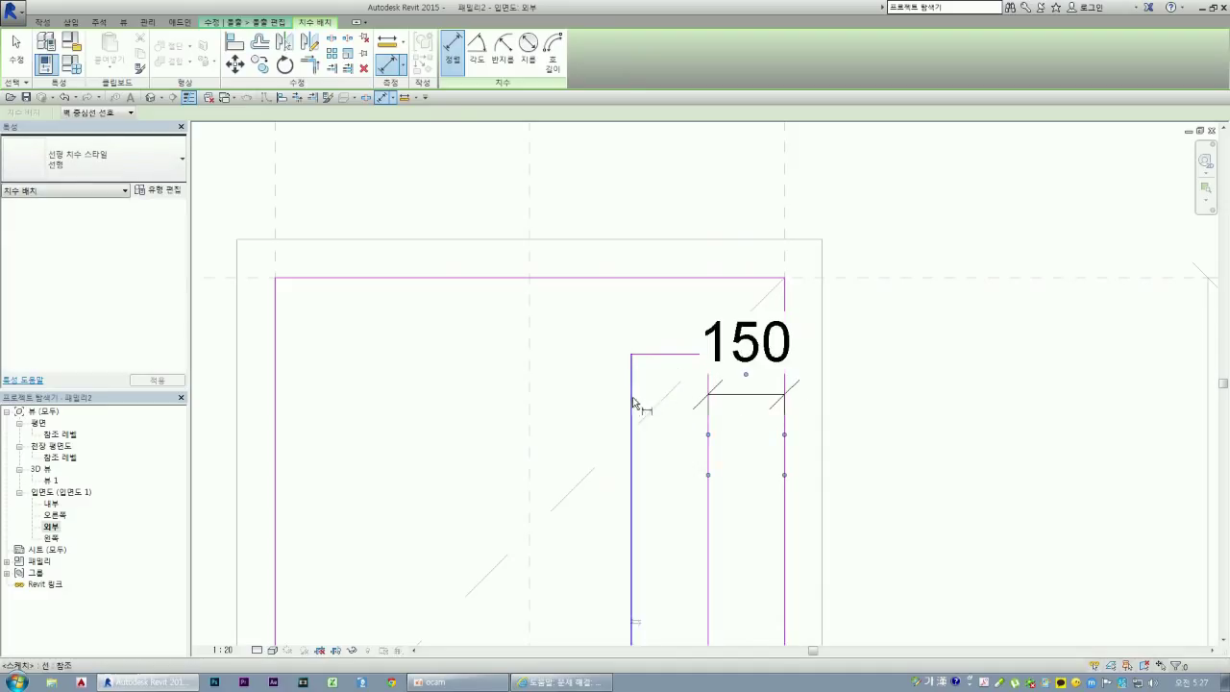
pyautogui.press('Escape')
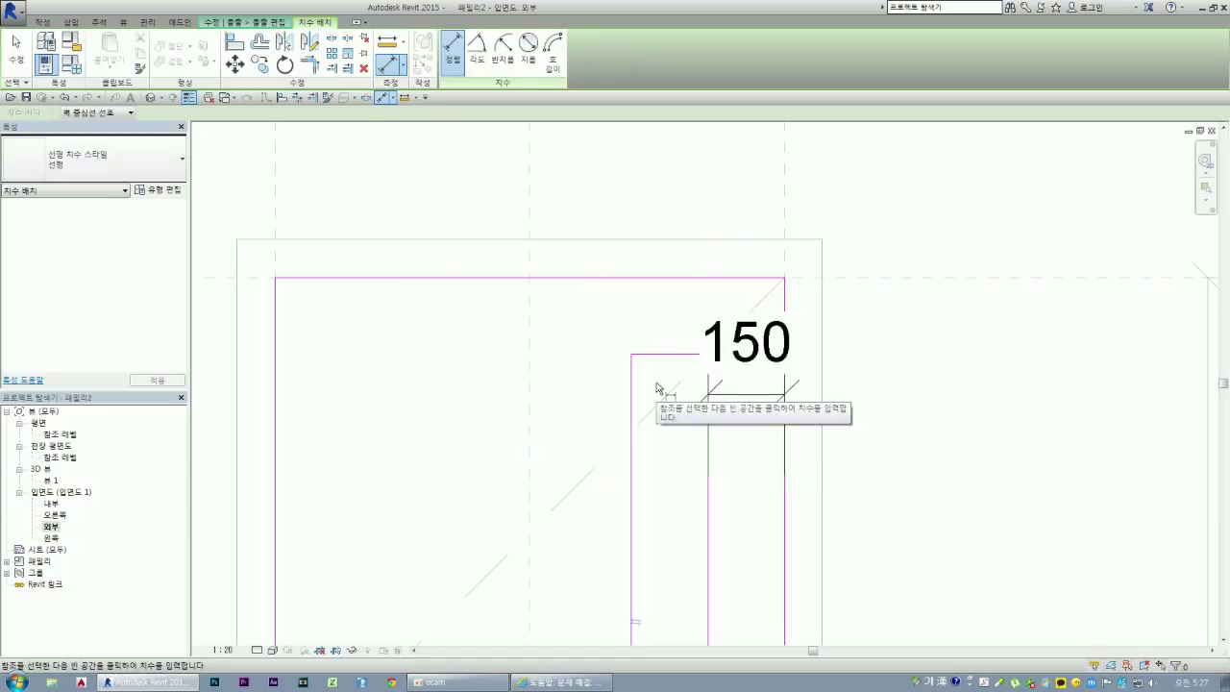
pyautogui.hotkey('ctrl', 'z')
pyautogui.click(786, 392)
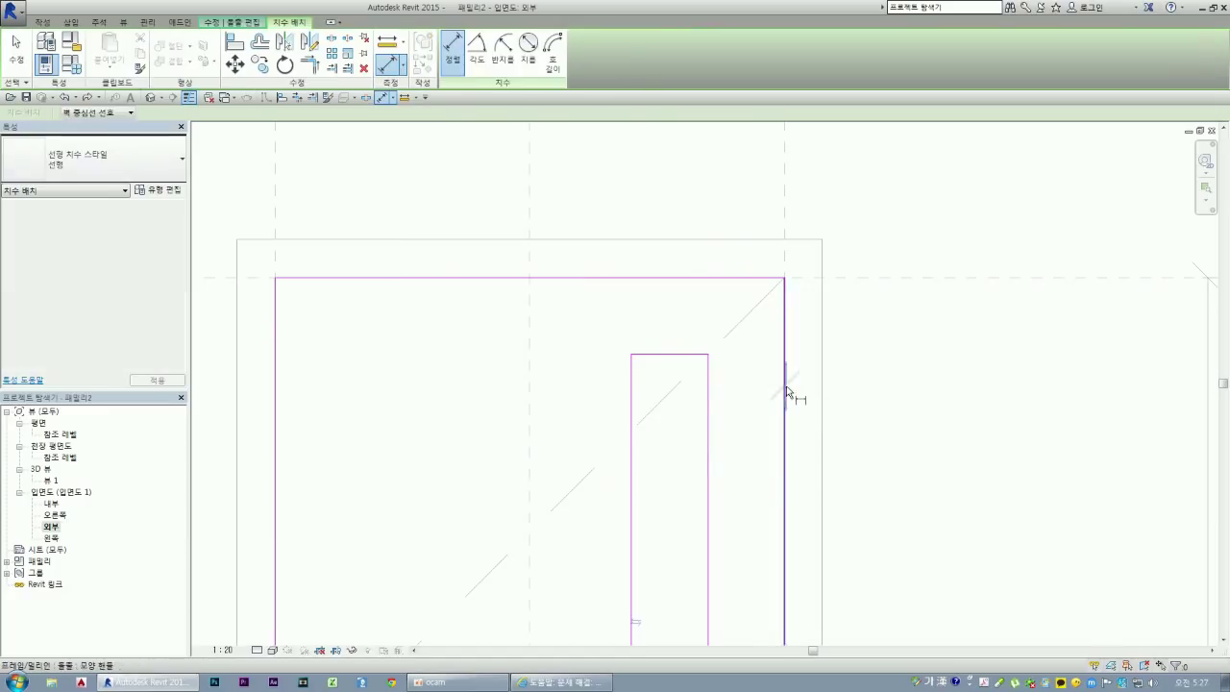
pyautogui.click(709, 394)
pyautogui.click(632, 389)
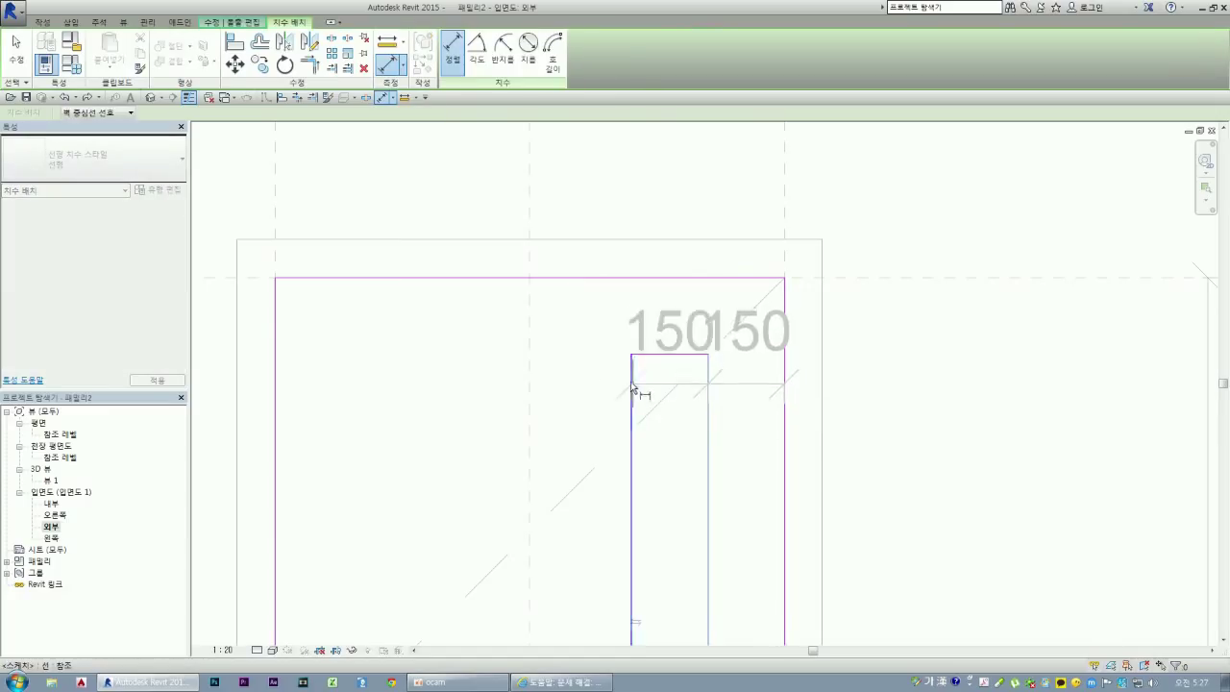
pyautogui.click(565, 361)
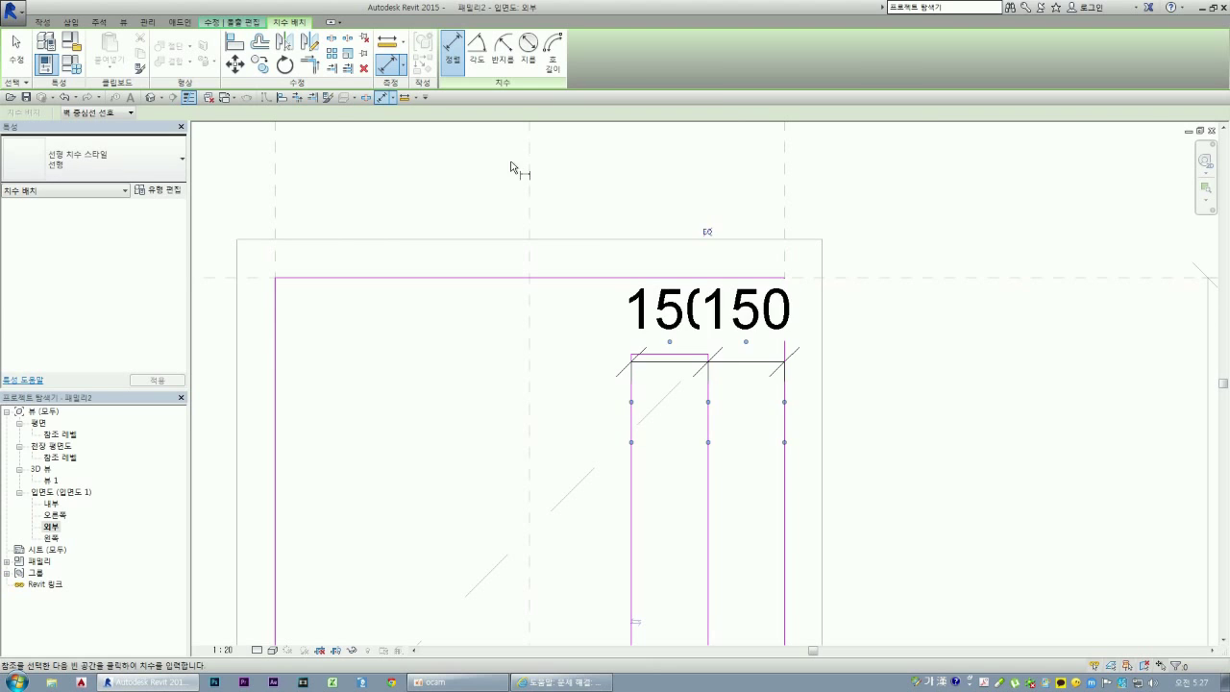
pyautogui.scroll(-3, 561, 212)
# - Add a locked 150 / 600 dimension chain left of the opening from the panel top
pyautogui.click(615, 286)
pyautogui.click(599, 247)
pyautogui.click(620, 434)
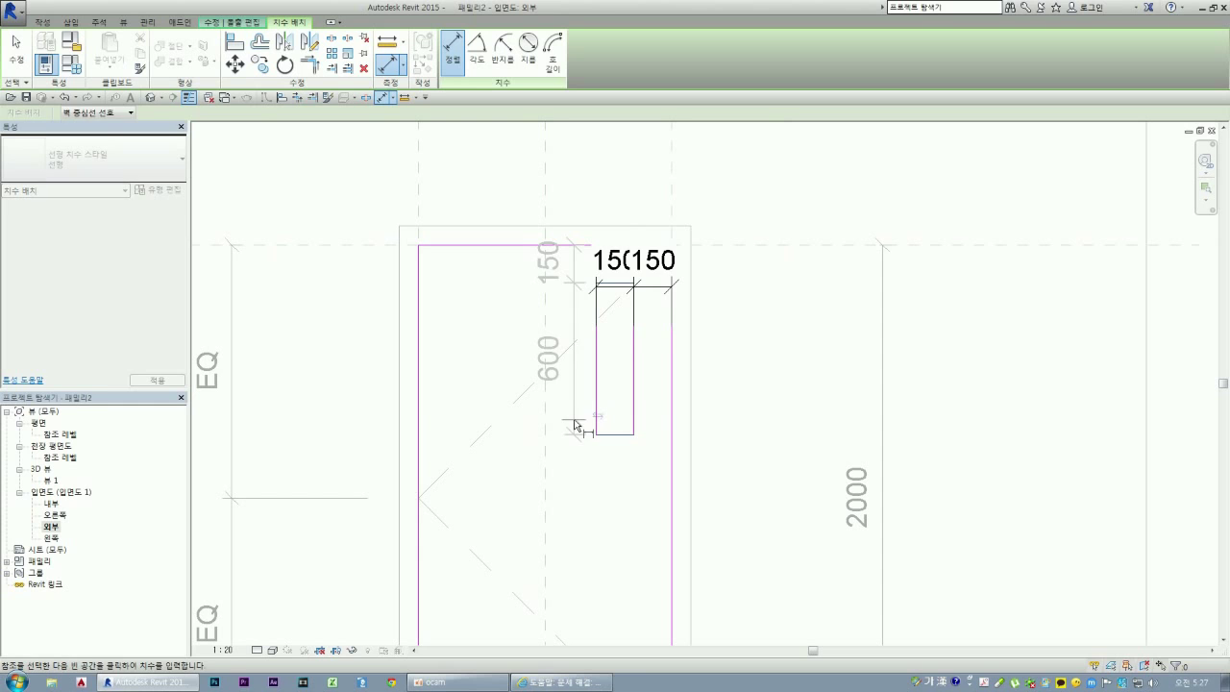
pyautogui.click(575, 424)
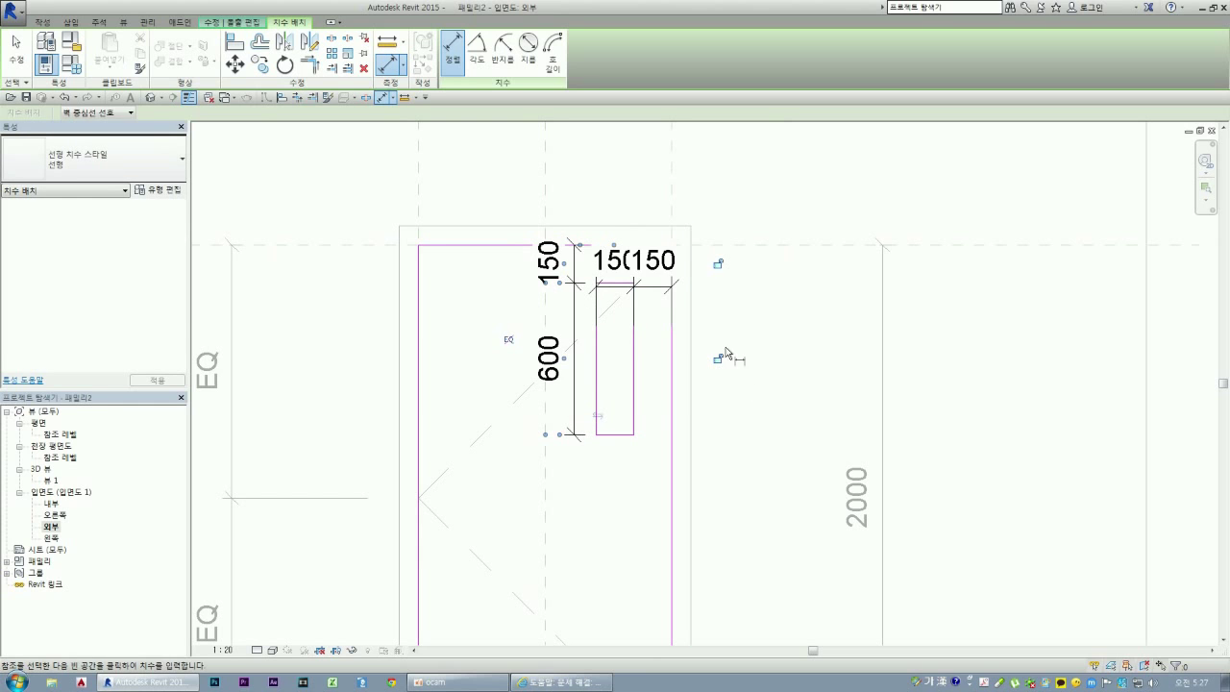
pyautogui.click(717, 359)
pyautogui.click(717, 263)
pyautogui.press('Escape')
pyautogui.press('Escape')
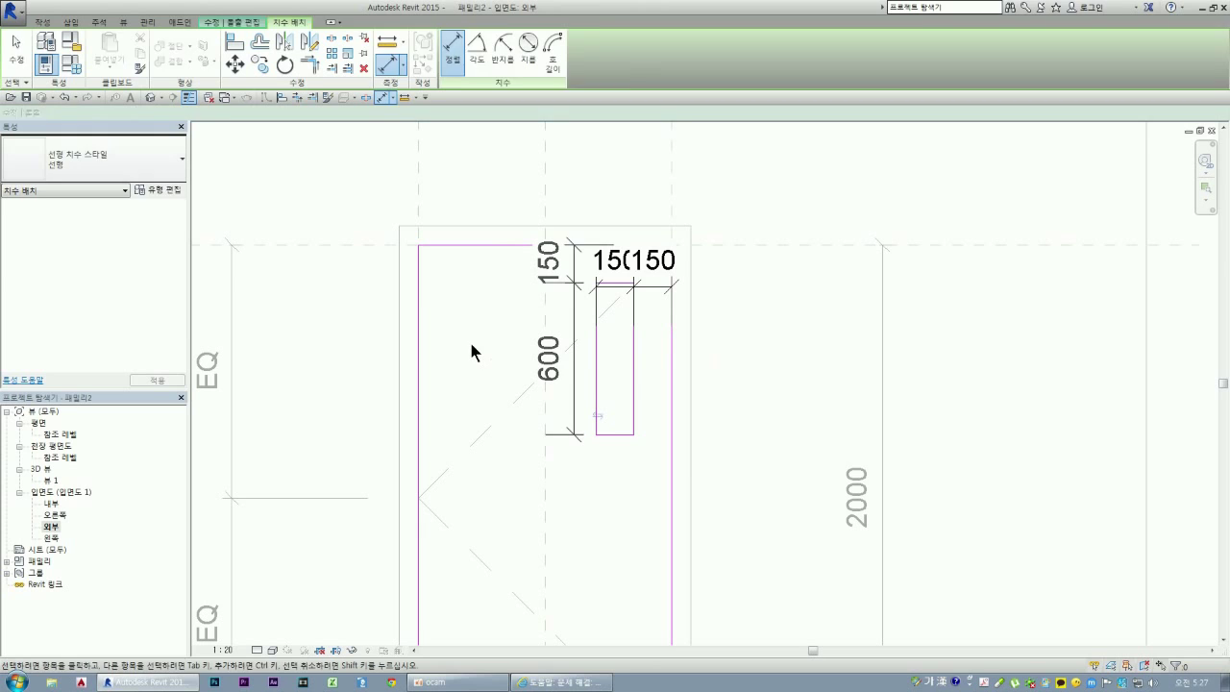
# - Lock the opening's 150 offset from the panel's right edge
pyautogui.click(578, 396)
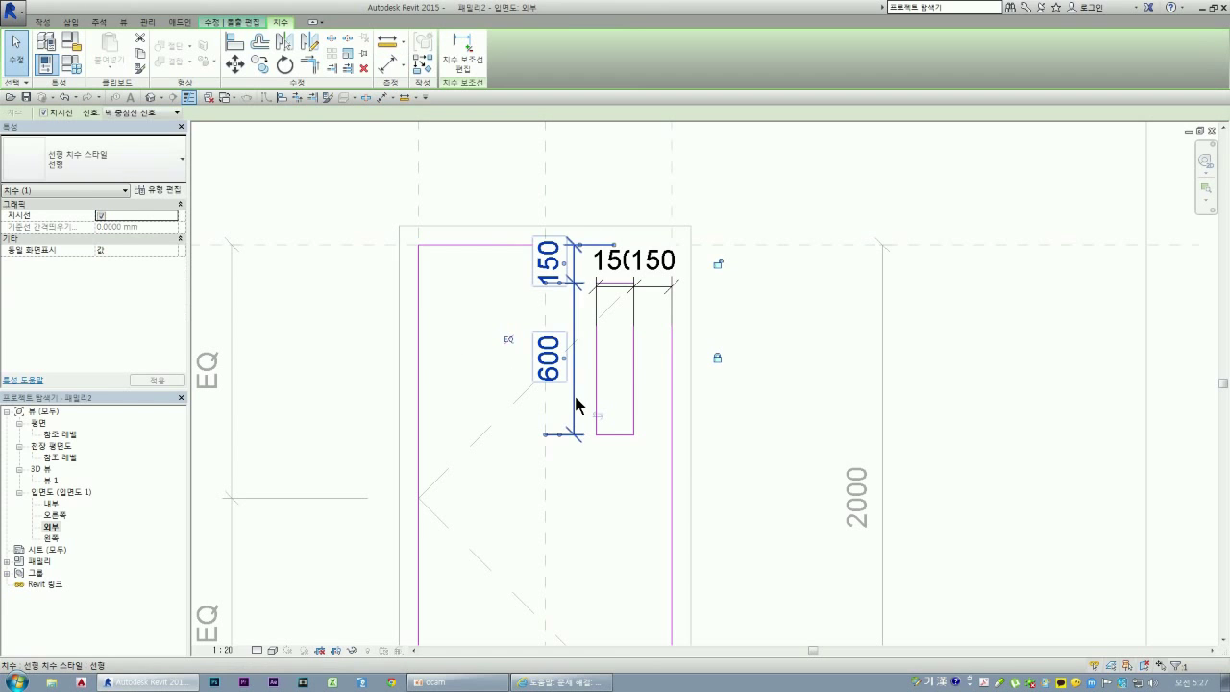
pyautogui.click(604, 466)
pyautogui.click(630, 265)
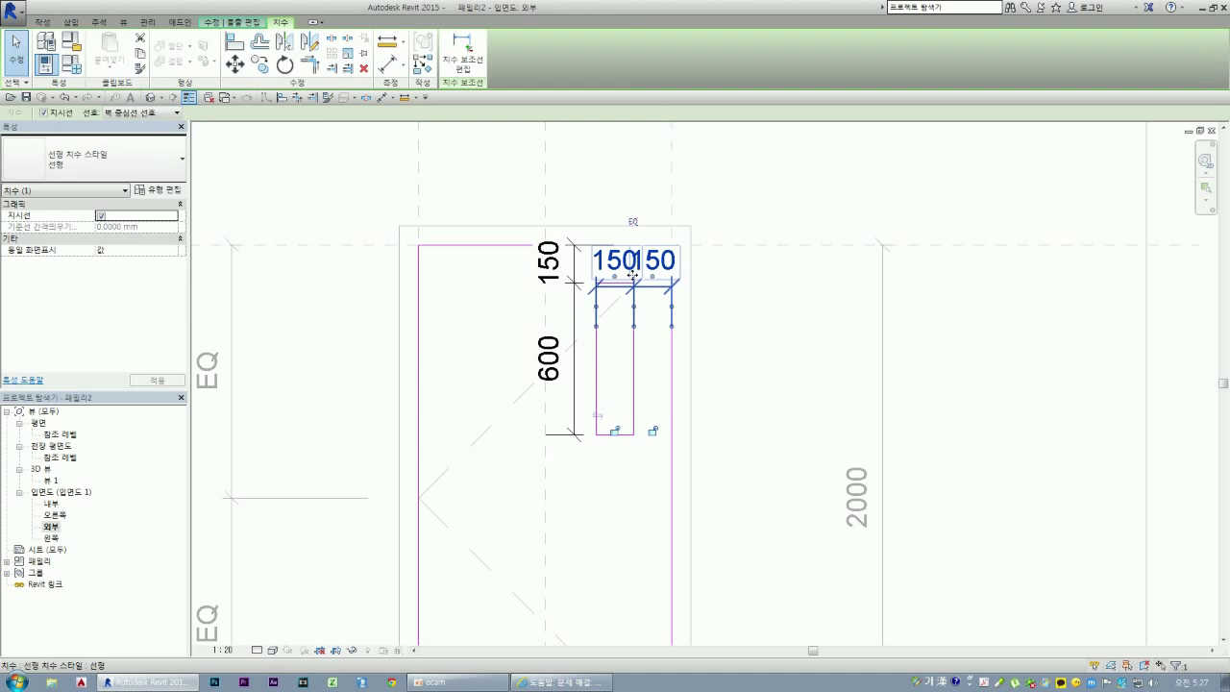
pyautogui.click(614, 431)
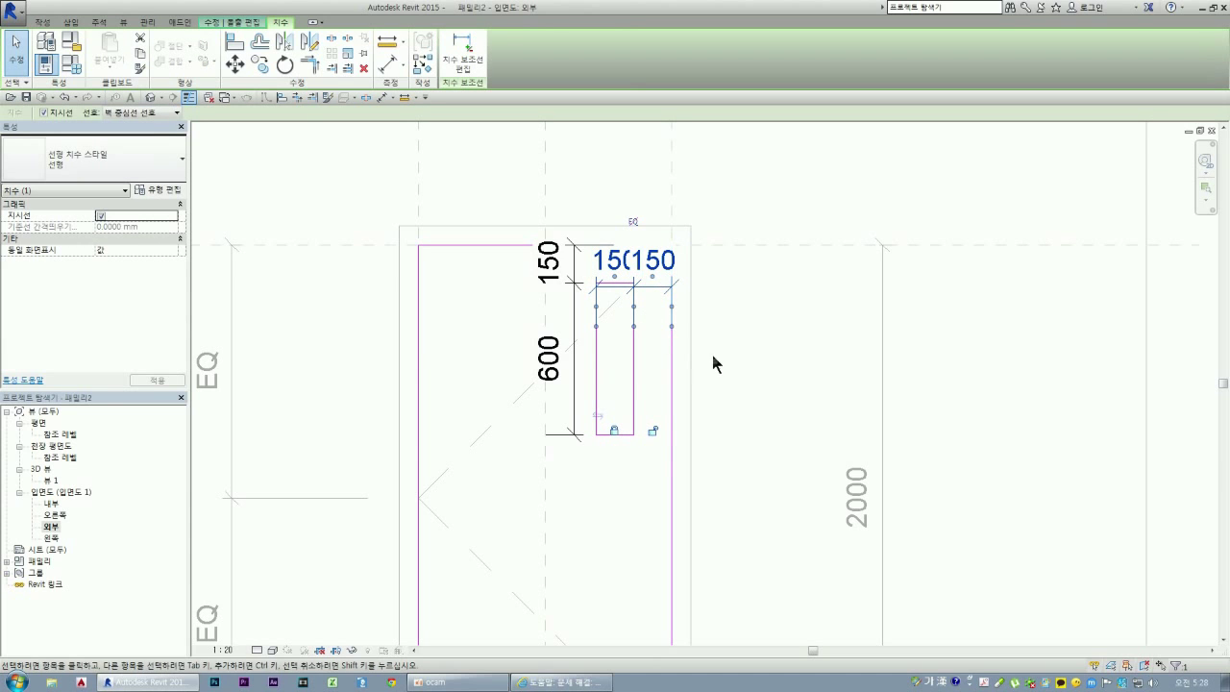
pyautogui.click(743, 367)
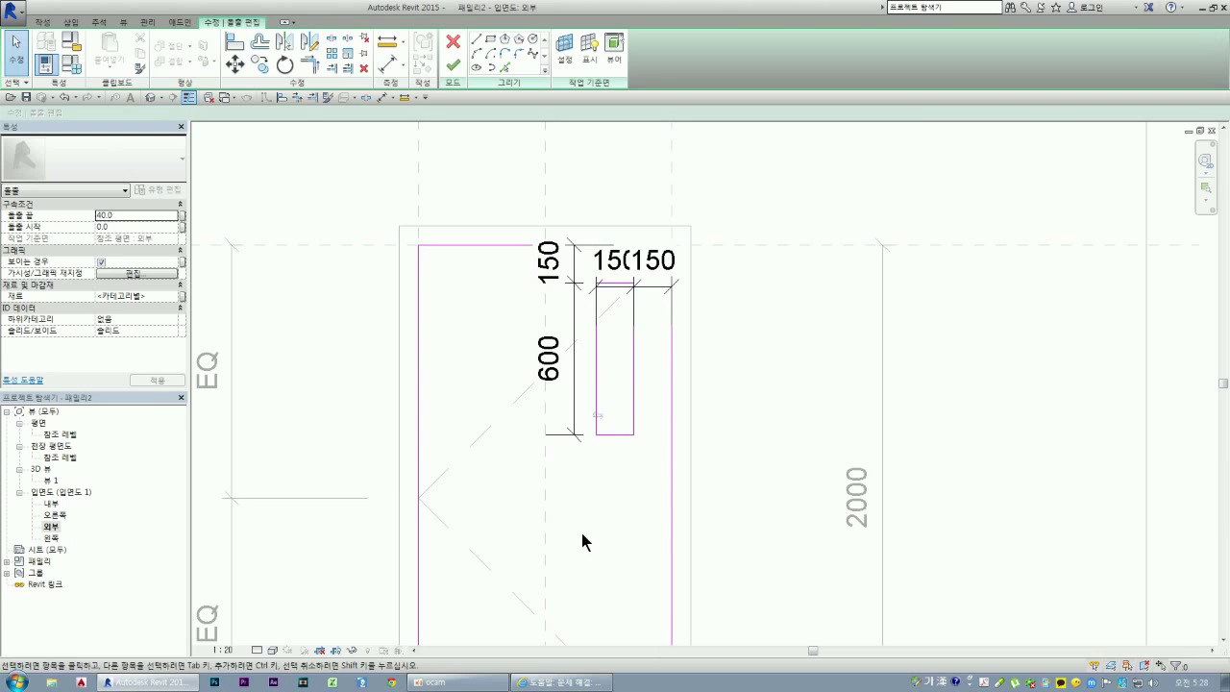
# - Finish the sketch, leaving the 40 mm panel with its 150 × 600 vision opening
pyautogui.scroll(-1, 605, 375)
pyautogui.scroll(-1, 609, 383)
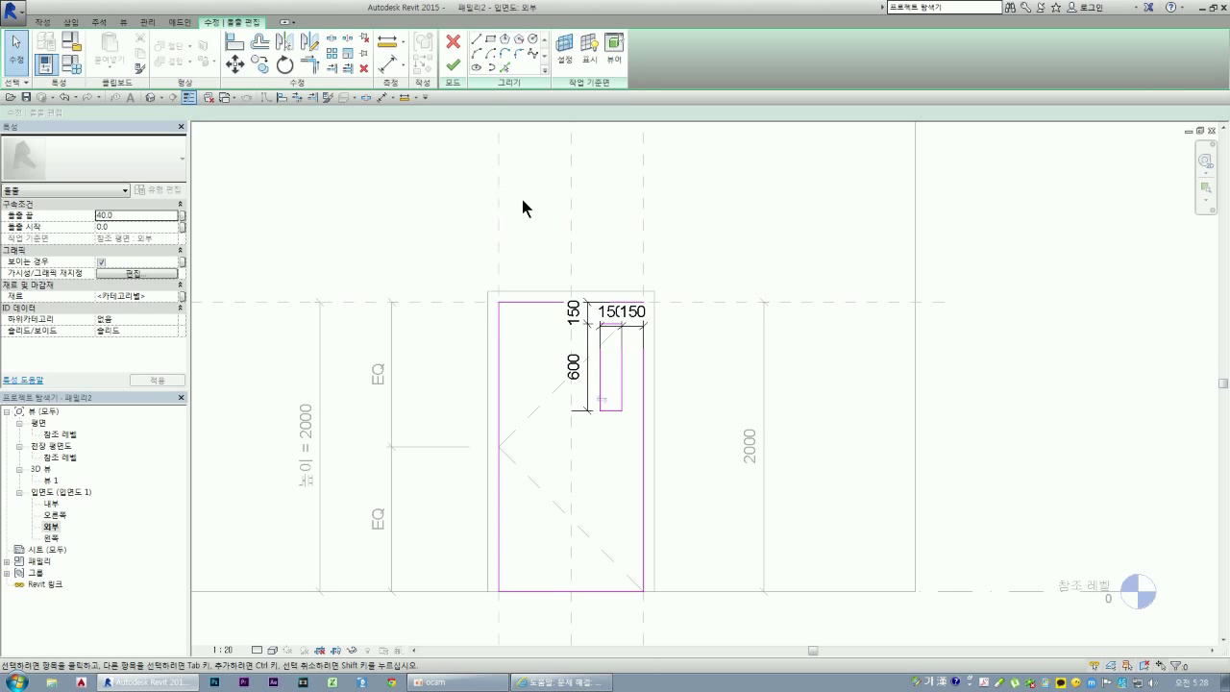
pyautogui.click(453, 67)
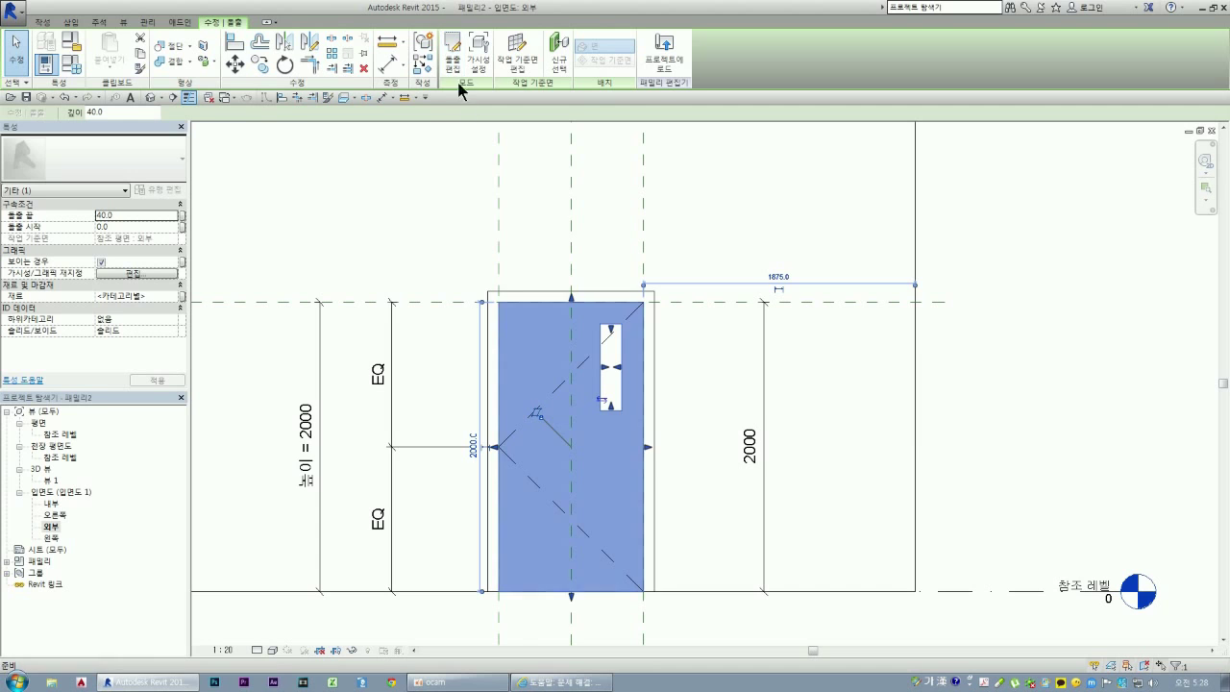
pyautogui.click(605, 335)
pyautogui.scroll(3, 609, 329)
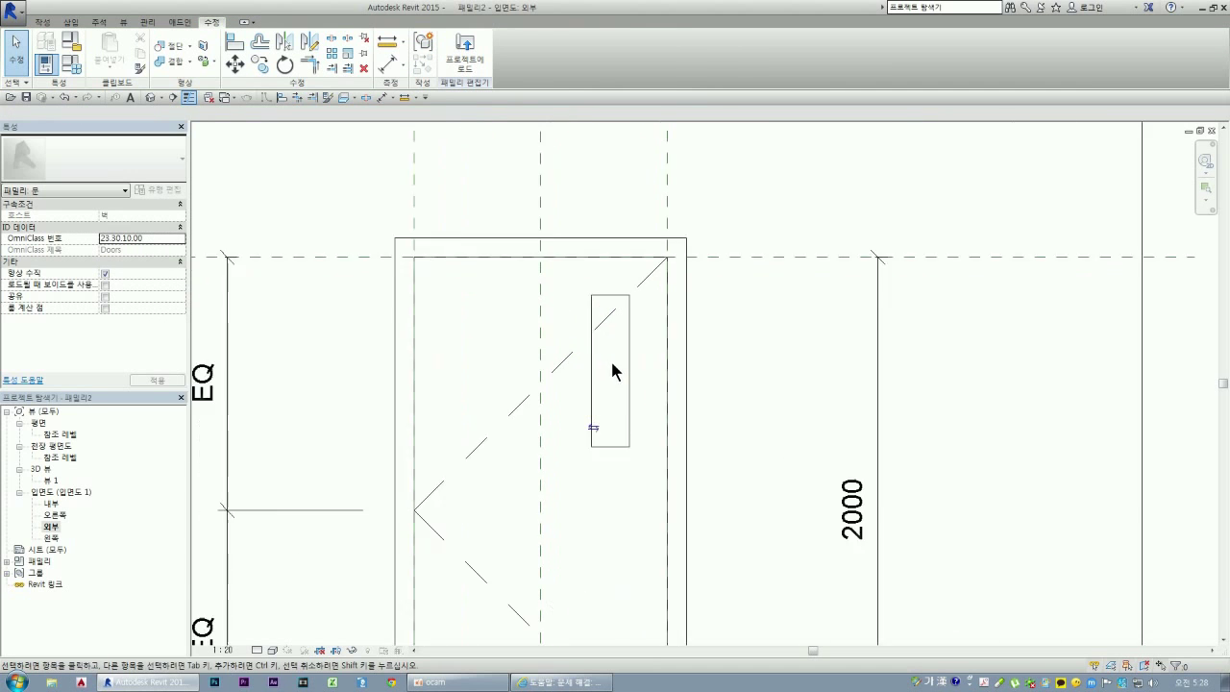
pyautogui.scroll(-2, 609, 330)
pyautogui.click(273, 650)
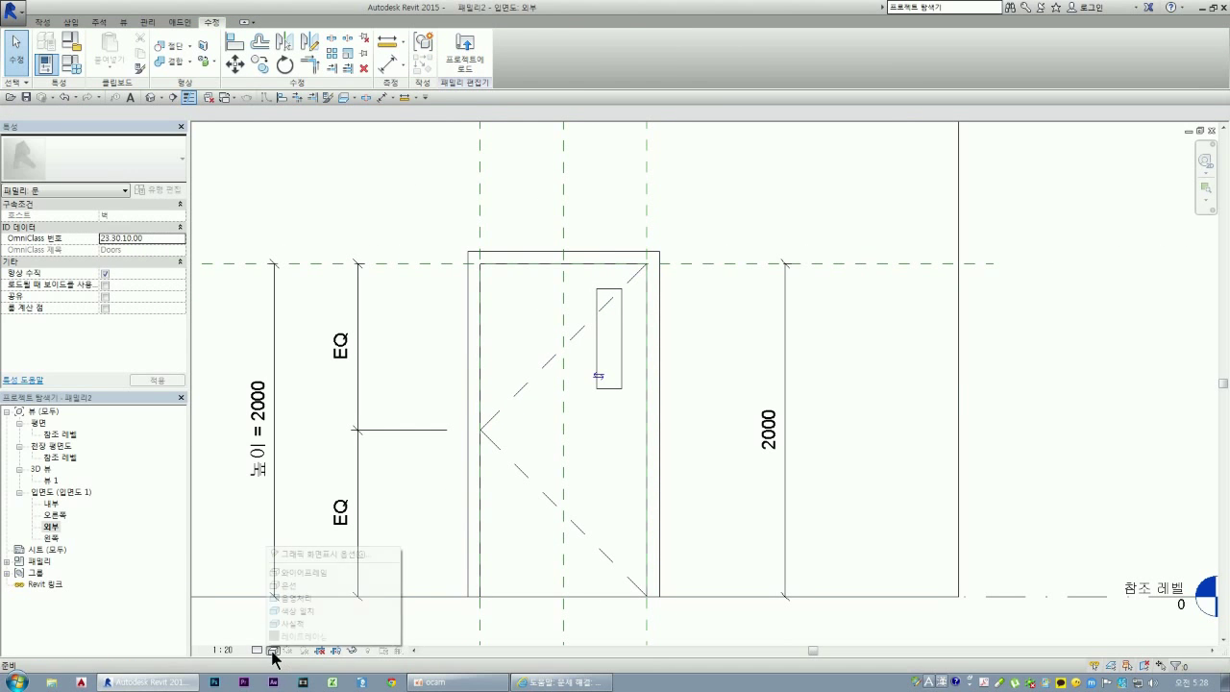
# - Switch the exterior elevation to Realistic visual style and select the door panel extrusion
pyautogui.click(284, 623)
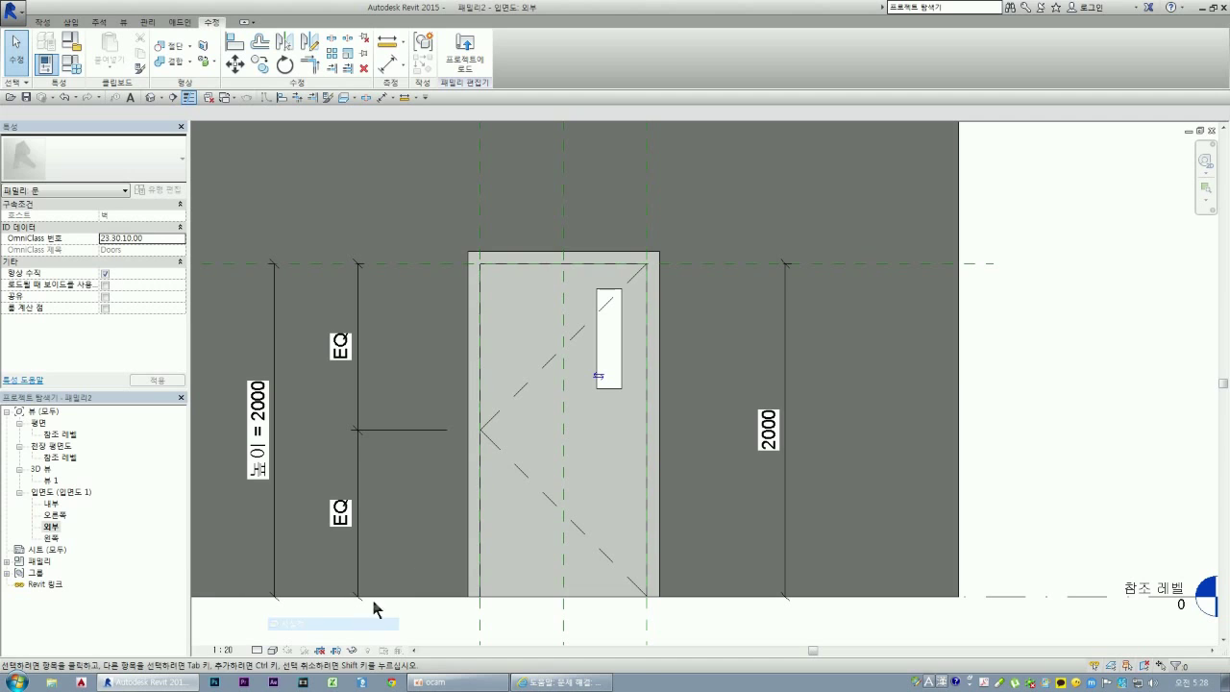
pyautogui.click(604, 389)
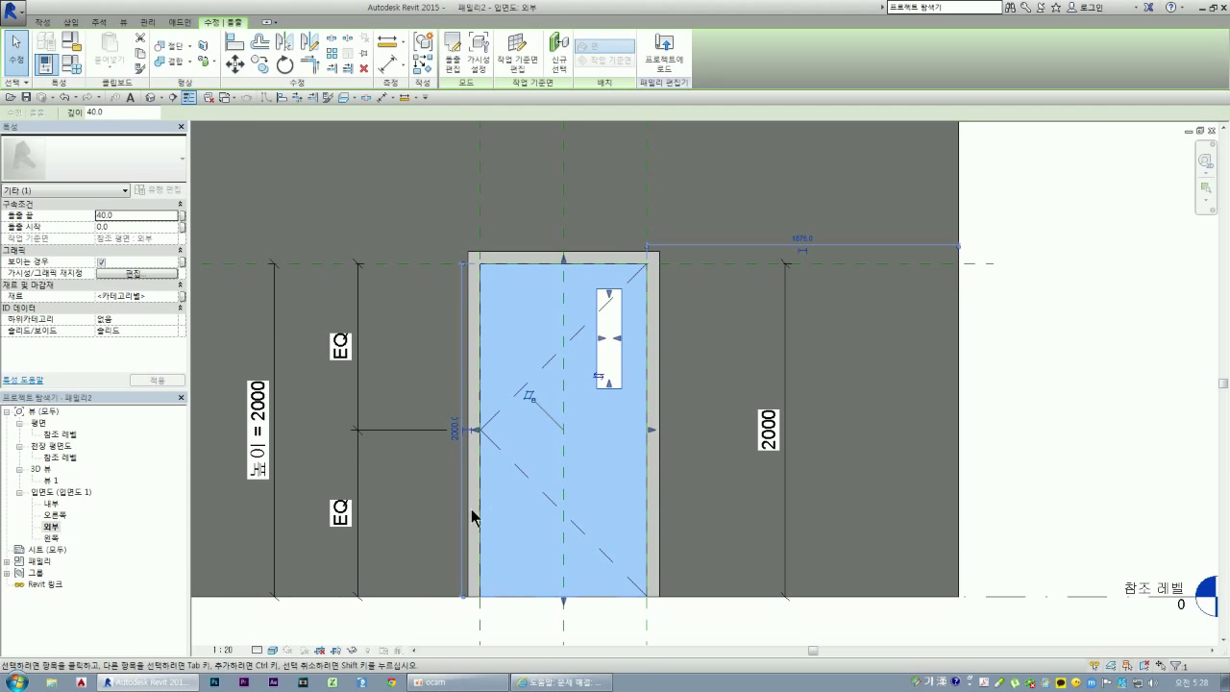
pyautogui.click(260, 650)
pyautogui.click(265, 620)
pyautogui.click(609, 389)
pyautogui.click(1023, 549)
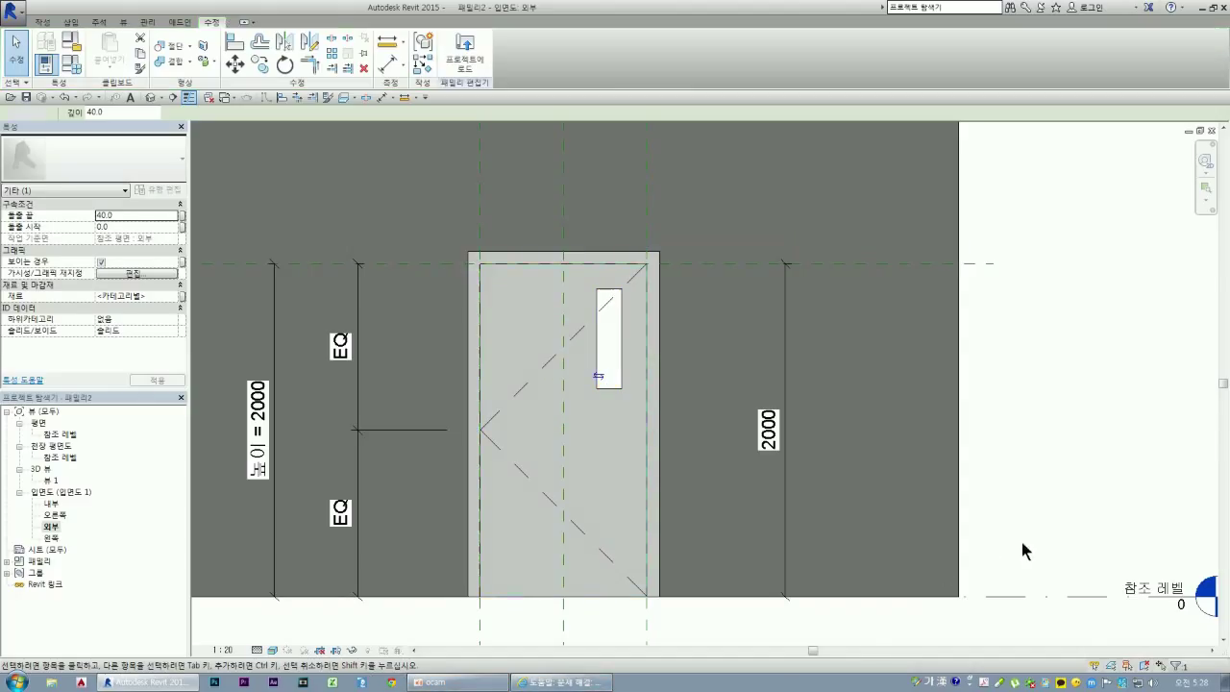
pyautogui.click(509, 598)
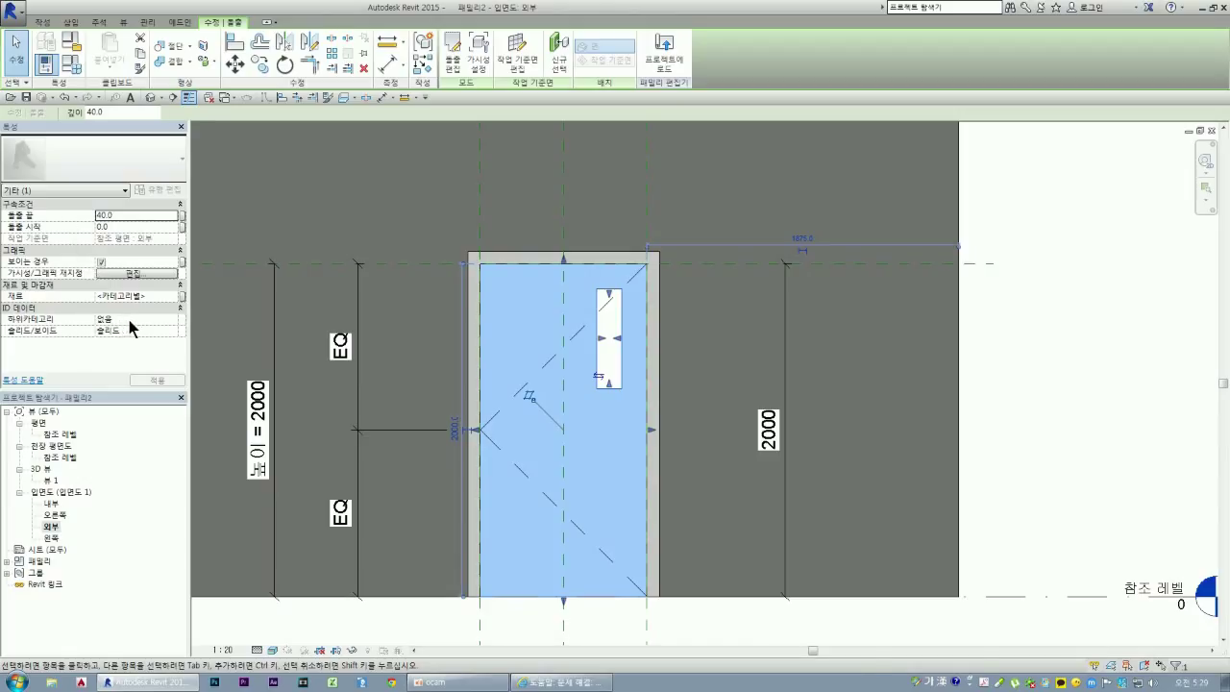
pyautogui.click(155, 320)
pyautogui.click(174, 320)
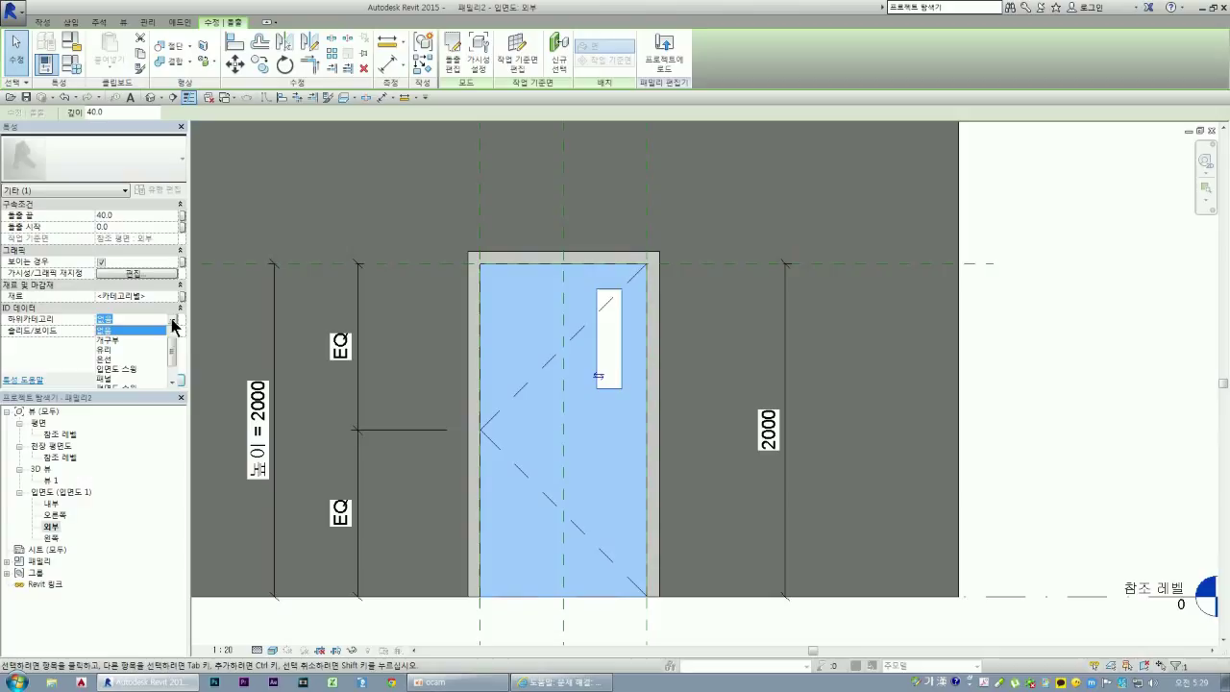
pyautogui.moveTo(173, 343)
pyautogui.mouseDown()
pyautogui.moveTo(174, 373)
pyautogui.moveTo(174, 339)
pyautogui.mouseUp()
pyautogui.moveTo(174, 338); pyautogui.dragTo(172, 358)
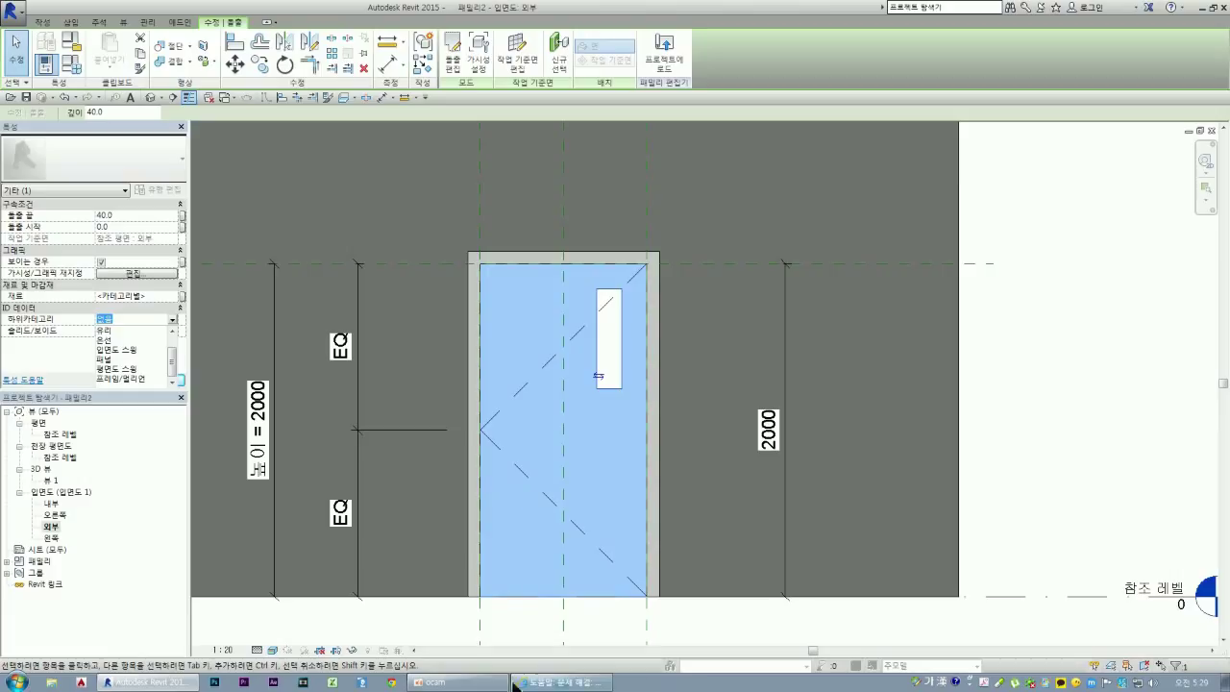
pyautogui.click(457, 682)
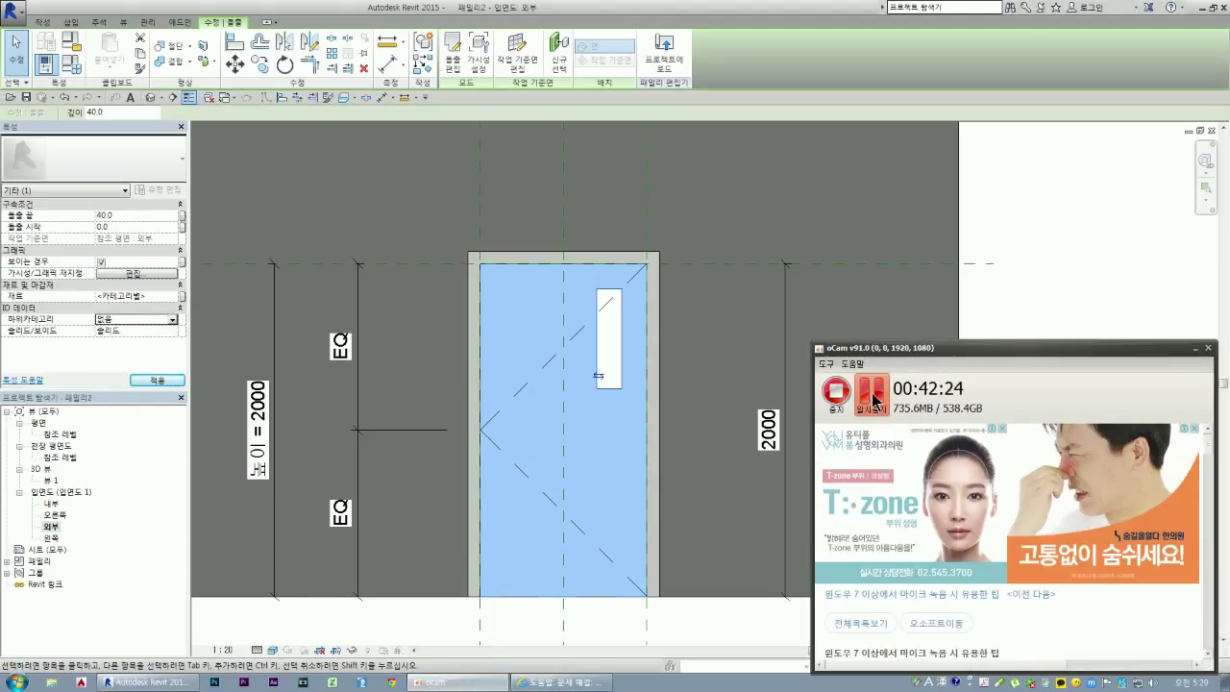
pyautogui.press('Escape')
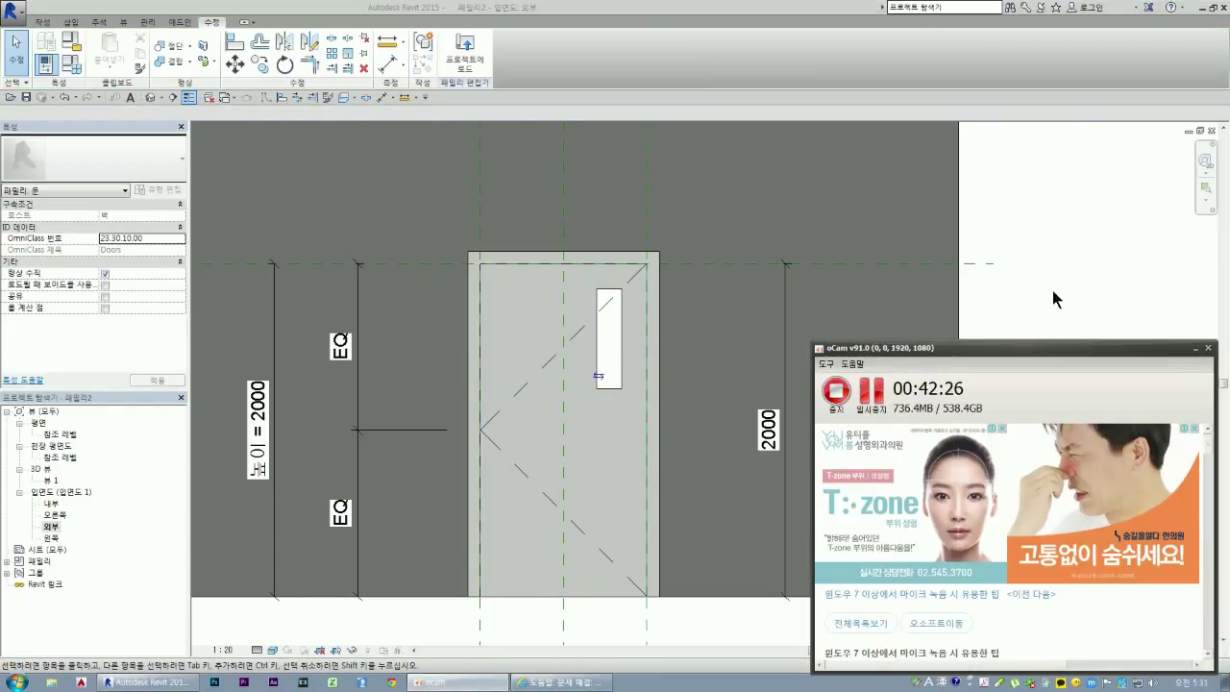
# - Select the door panel extrusion and set its Subcategory to 패널 in Properties
pyautogui.click(1052, 290)
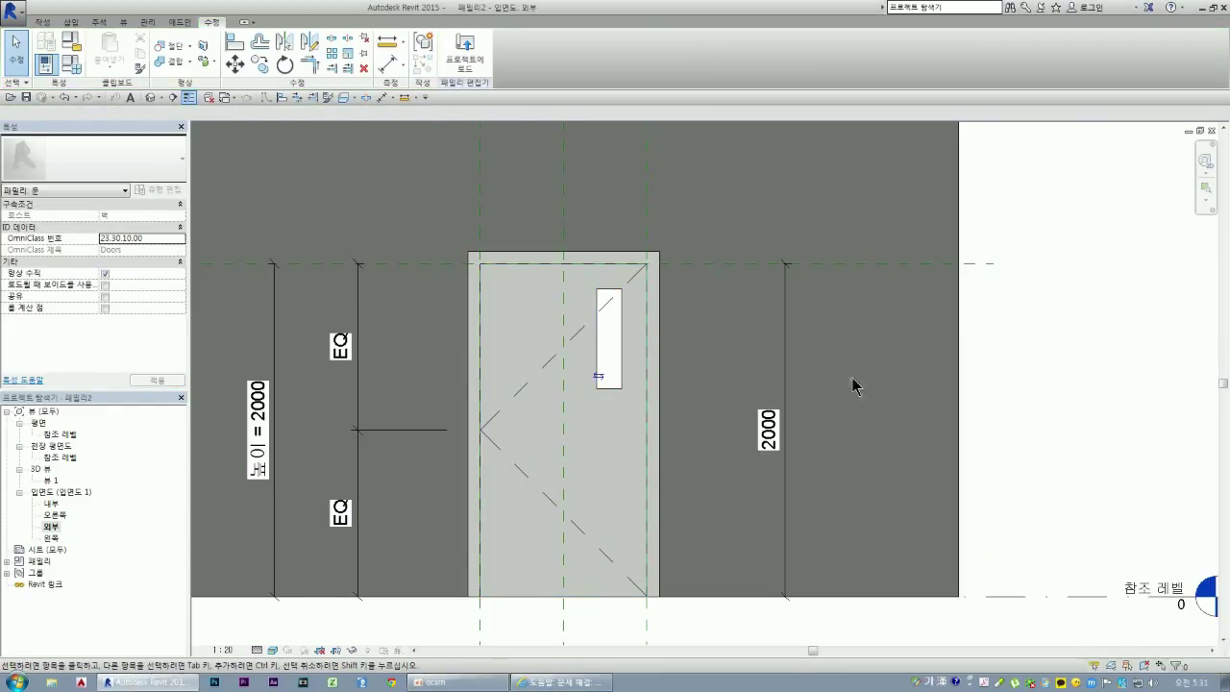
pyautogui.click(608, 389)
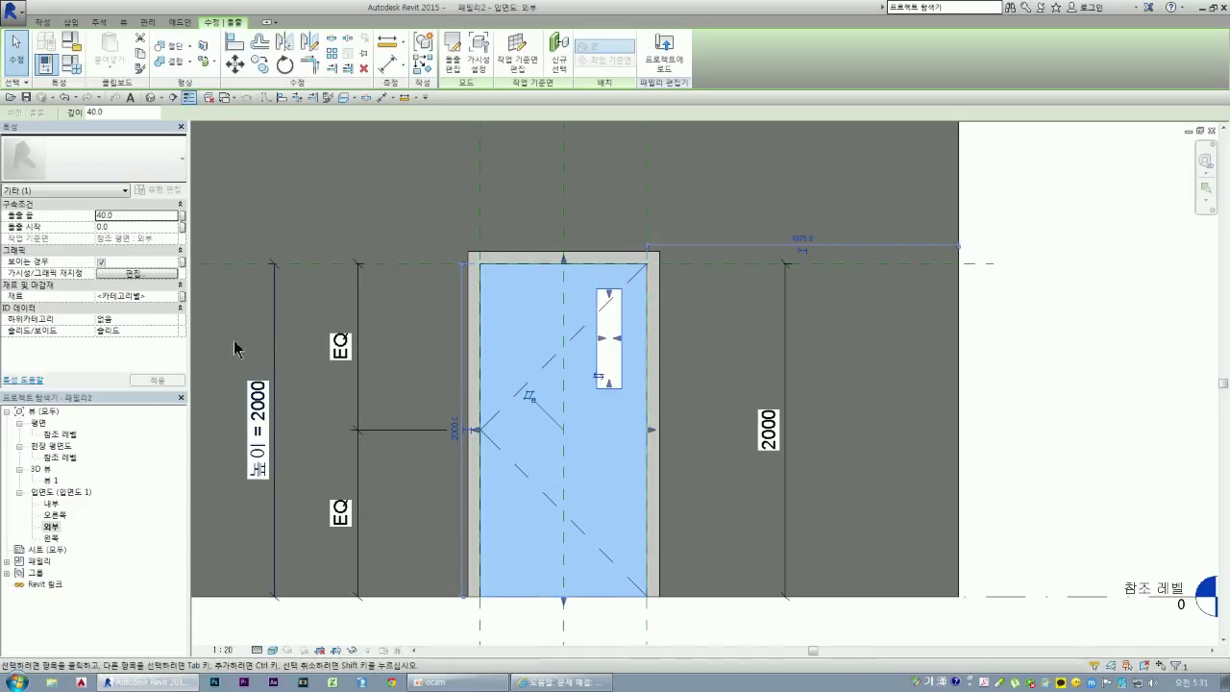
pyautogui.click(172, 319)
pyautogui.moveTo(172, 346); pyautogui.dragTo(174, 358)
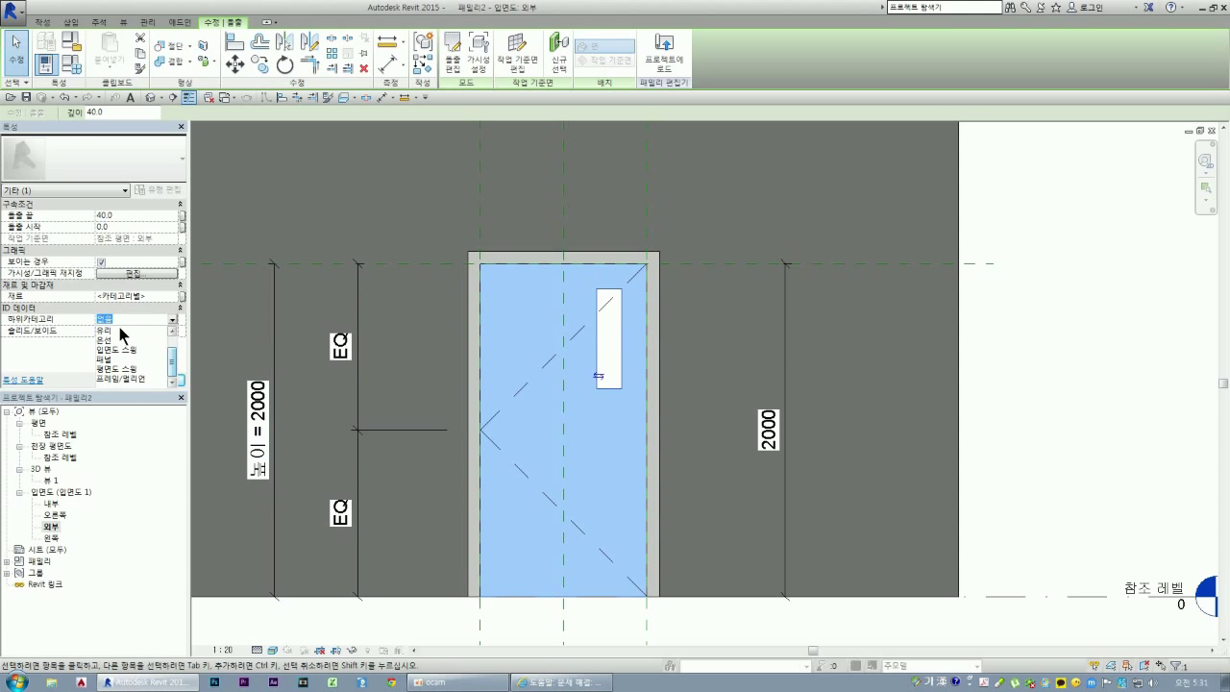
pyautogui.scroll(1, 174, 357)
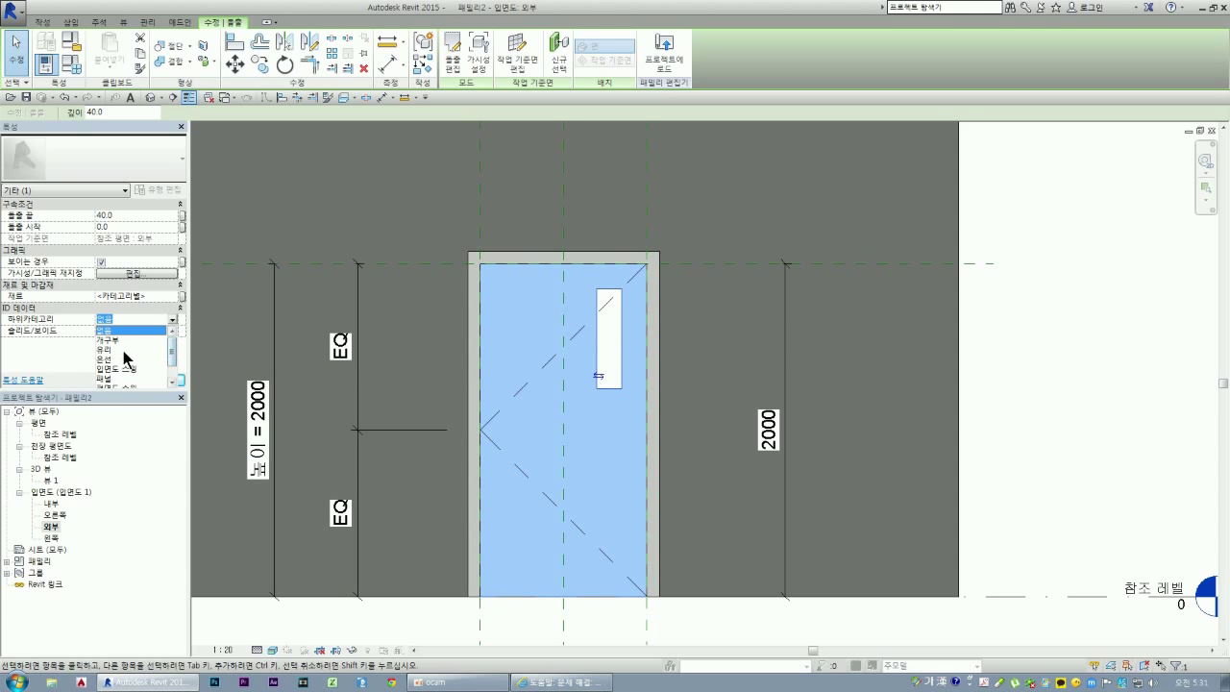
pyautogui.scroll(-2, 173, 354)
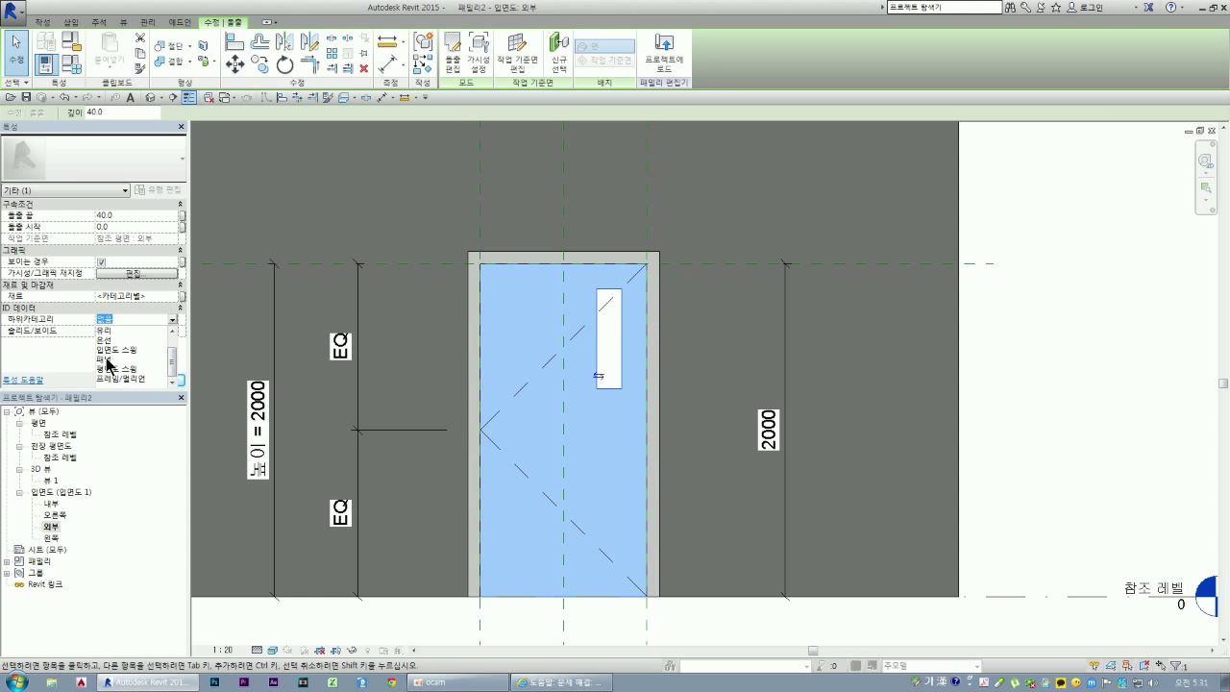
pyautogui.click(106, 359)
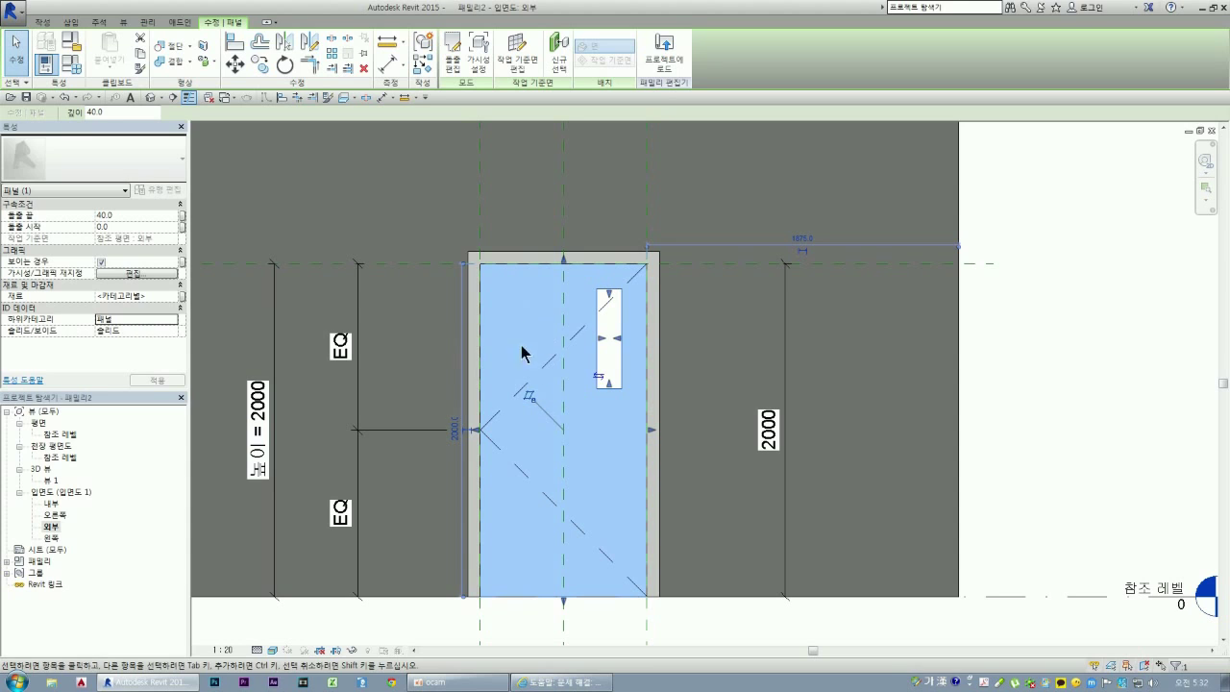
# - Toggle the panel to Void and back to Solid, reassign it to 패널, and apply
pyautogui.click(156, 332)
pyautogui.click(133, 352)
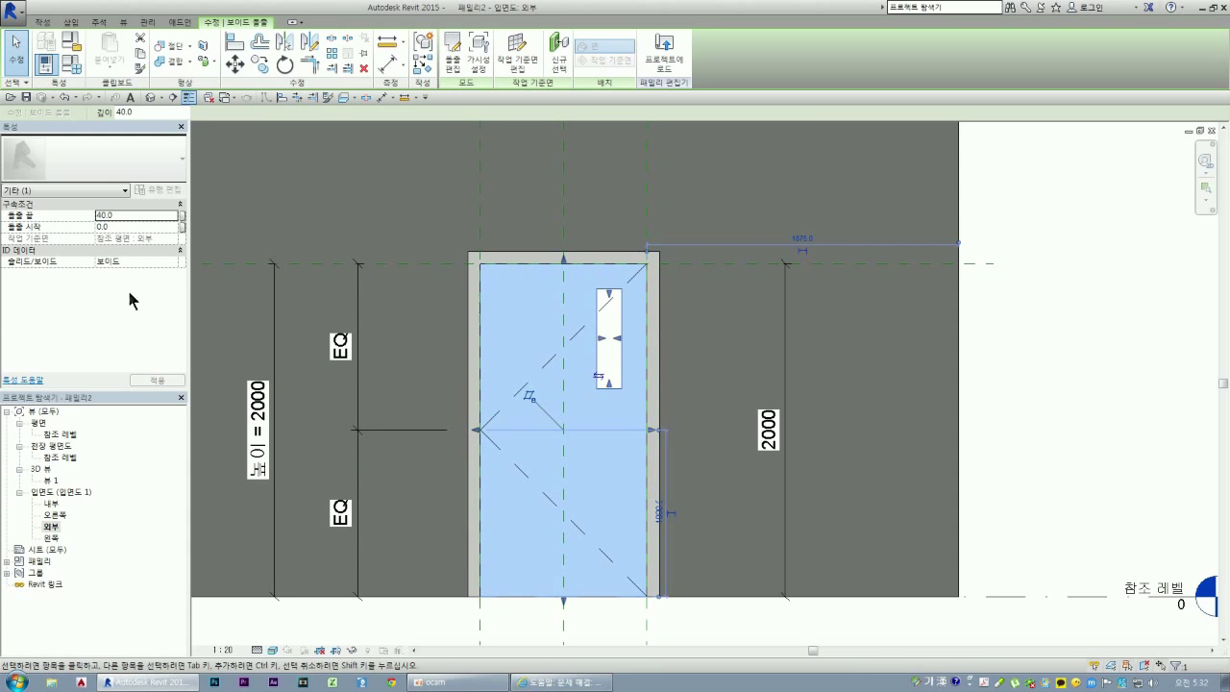
pyautogui.click(113, 306)
pyautogui.click(174, 265)
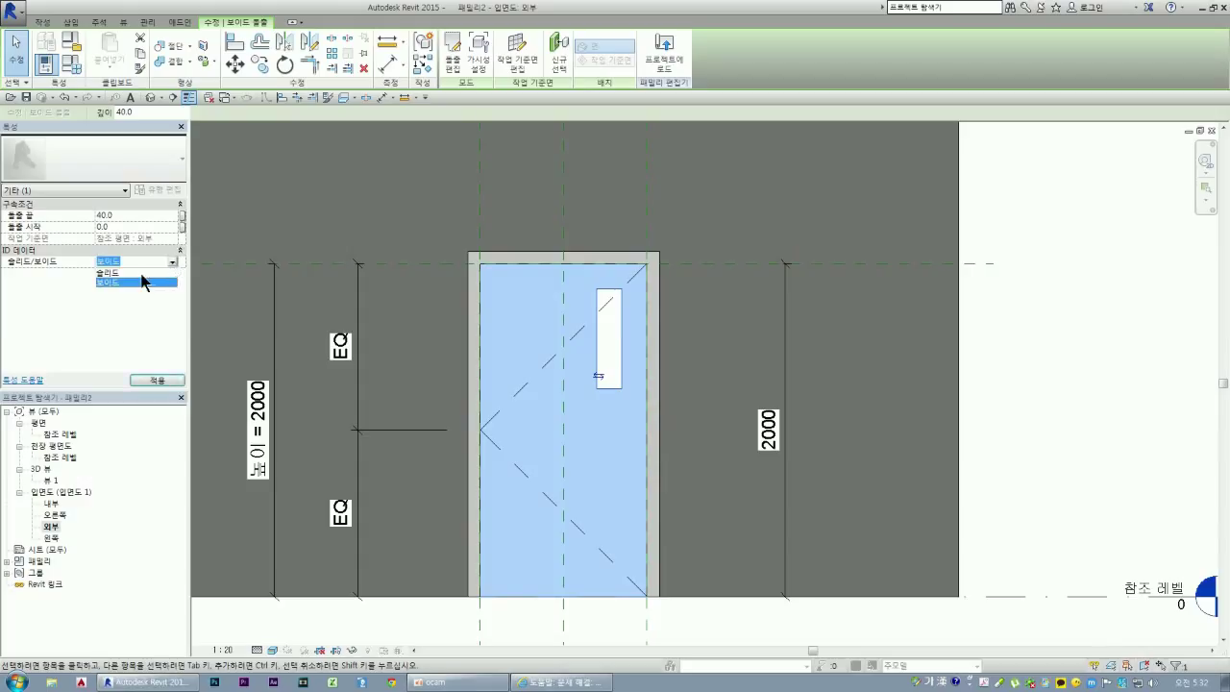
pyautogui.click(142, 273)
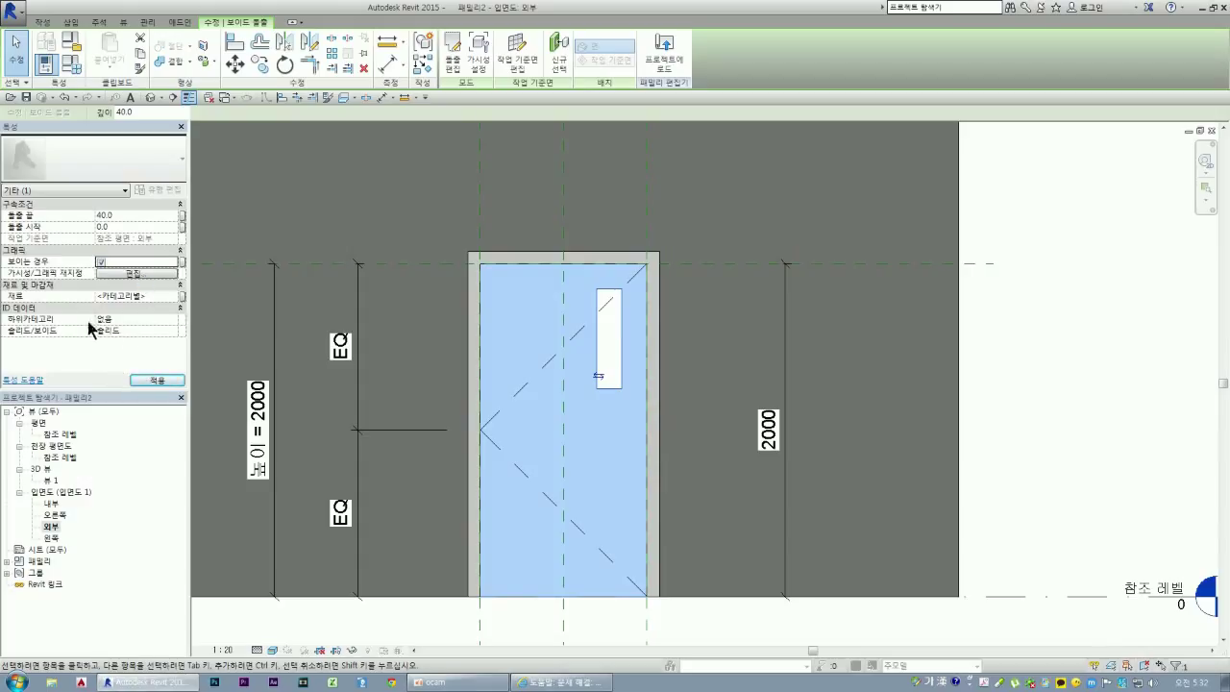
pyautogui.click(171, 319)
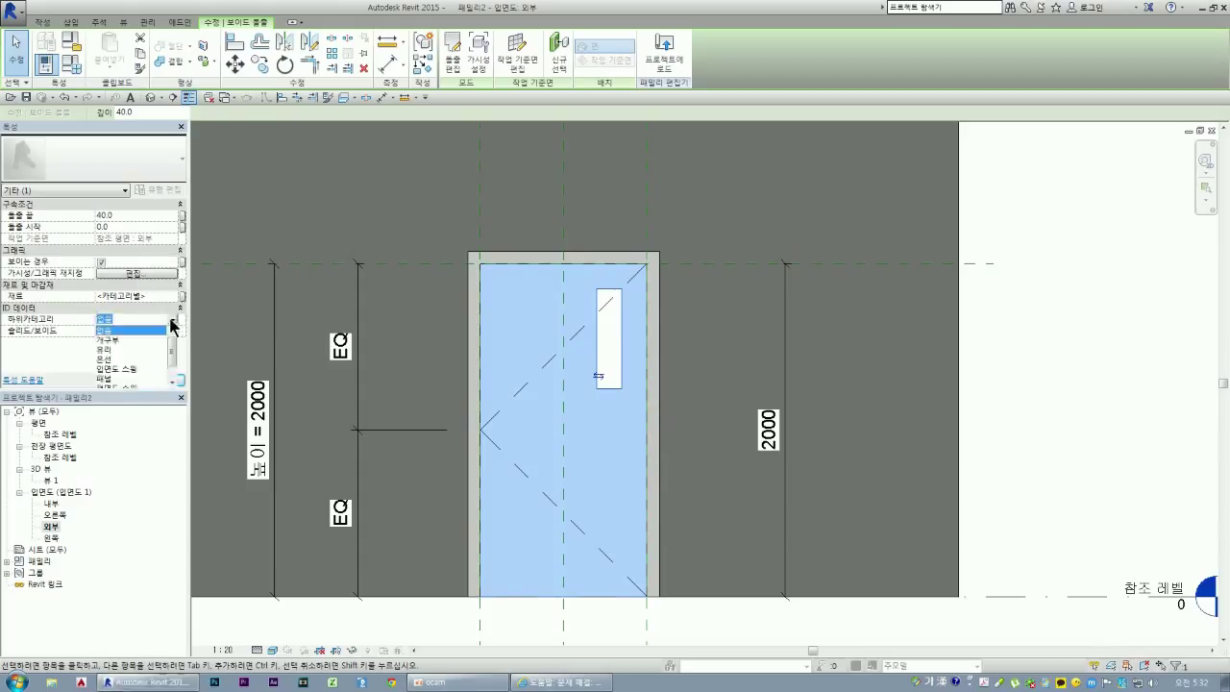
pyautogui.click(104, 359)
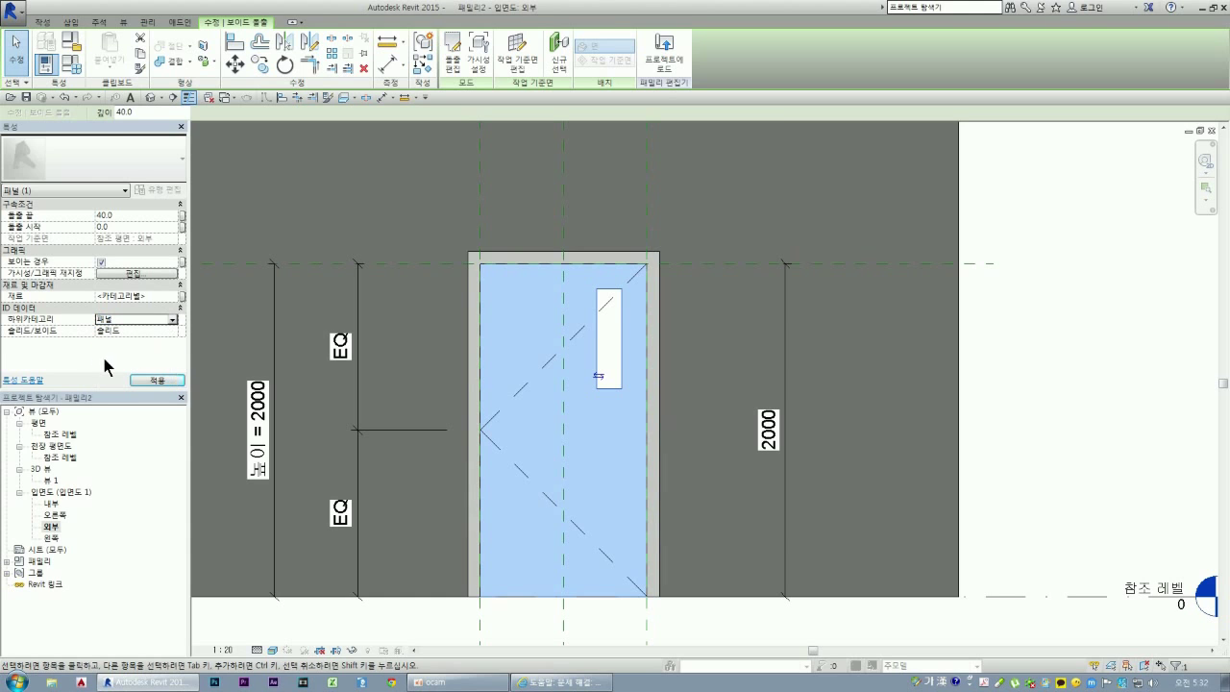
pyautogui.click(156, 379)
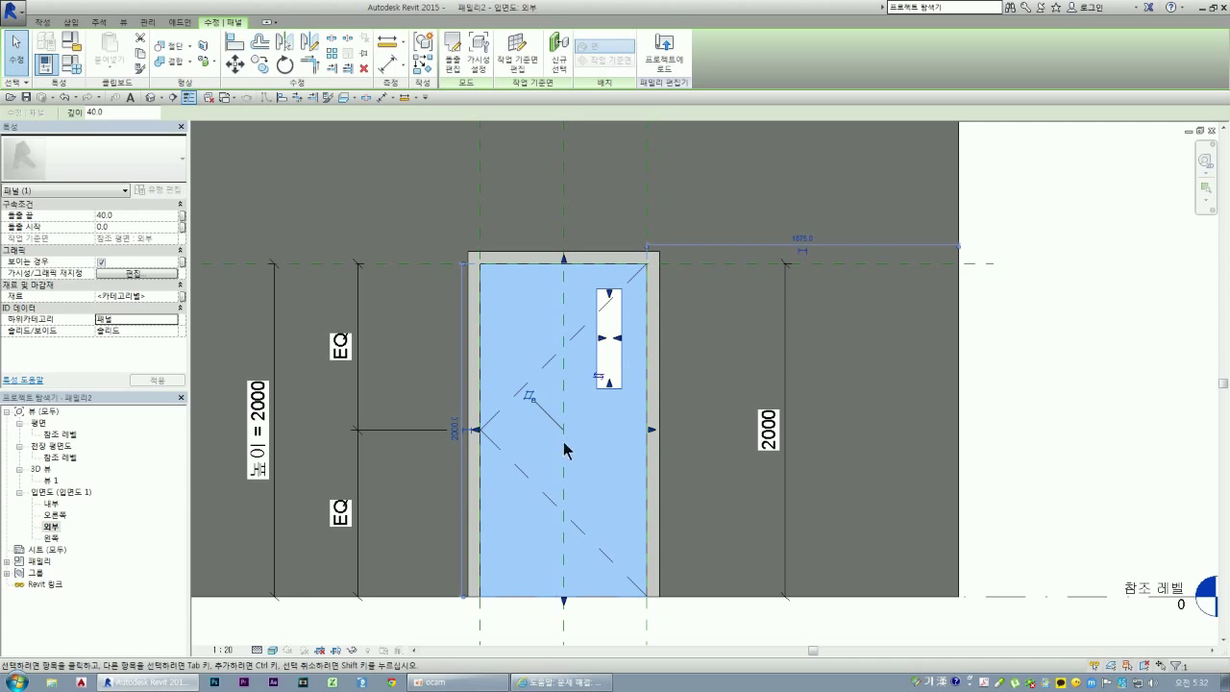
pyautogui.click(42, 21)
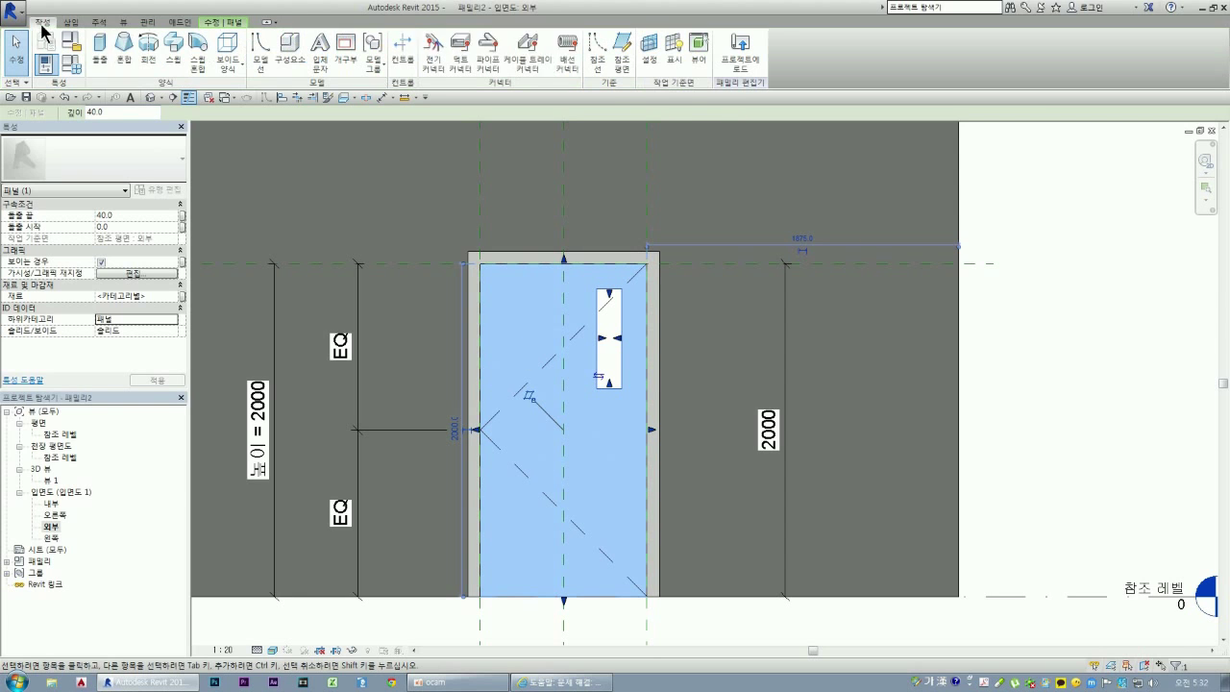
# - Start a new extrusion and draw a rectangle over the vision-panel opening
pyautogui.click(102, 58)
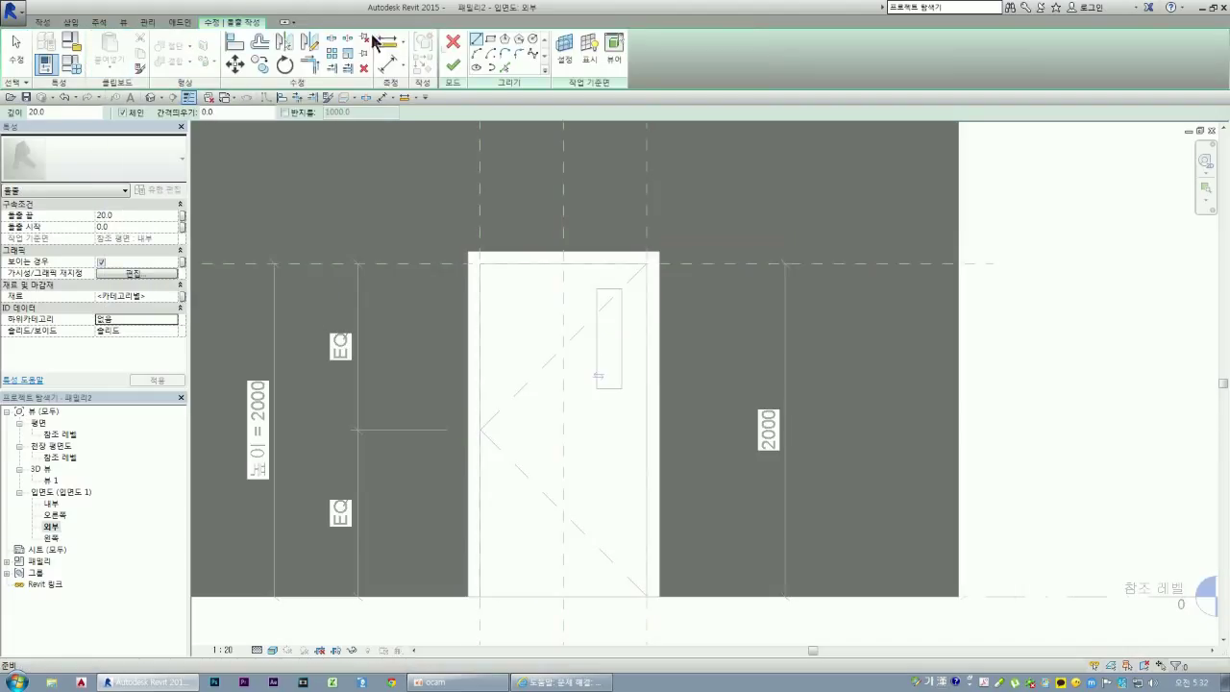
pyautogui.click(491, 40)
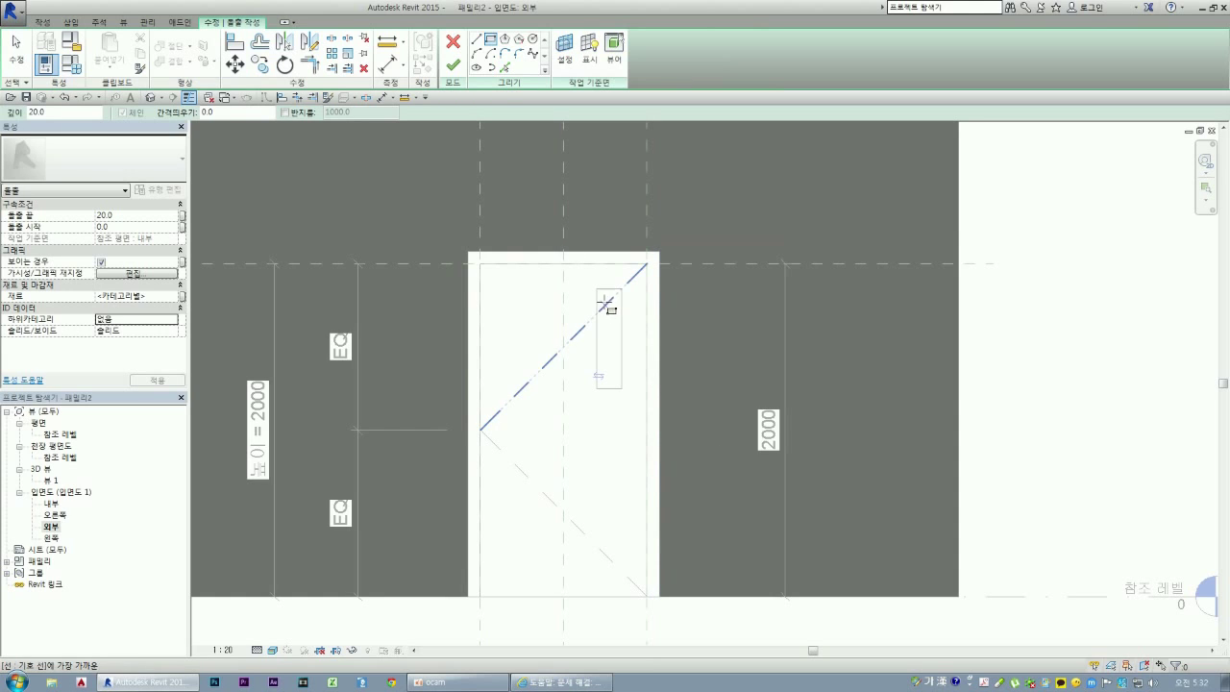
pyautogui.click(587, 278)
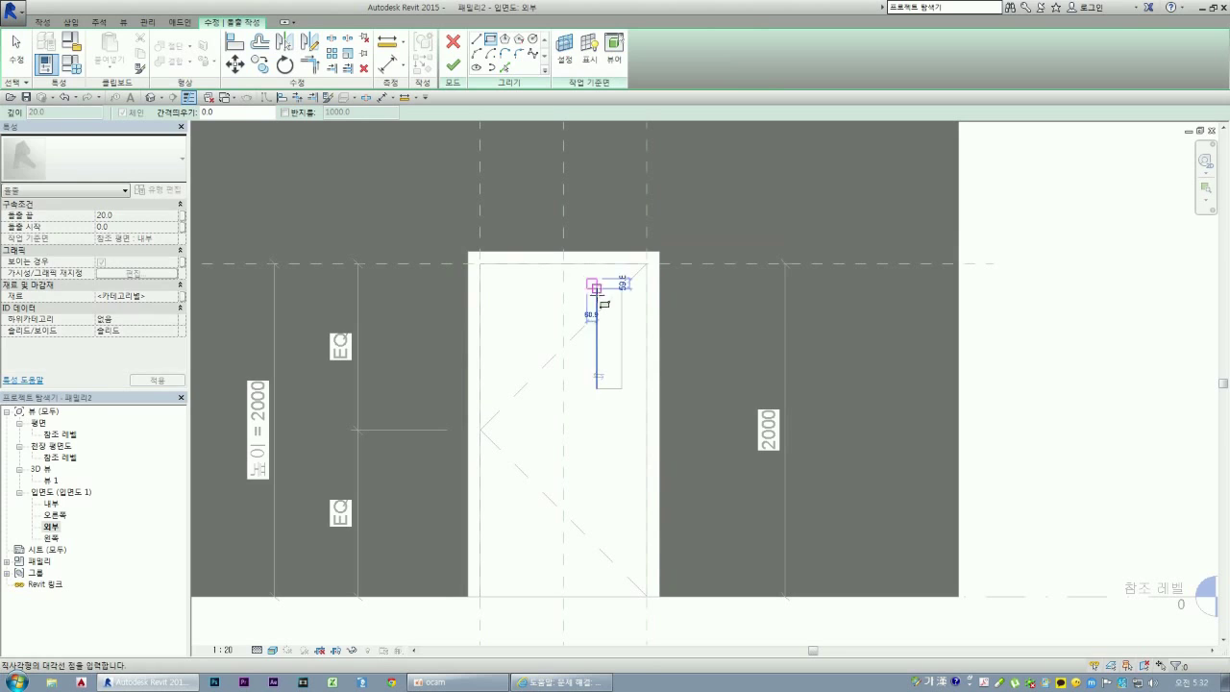
pyautogui.click(632, 402)
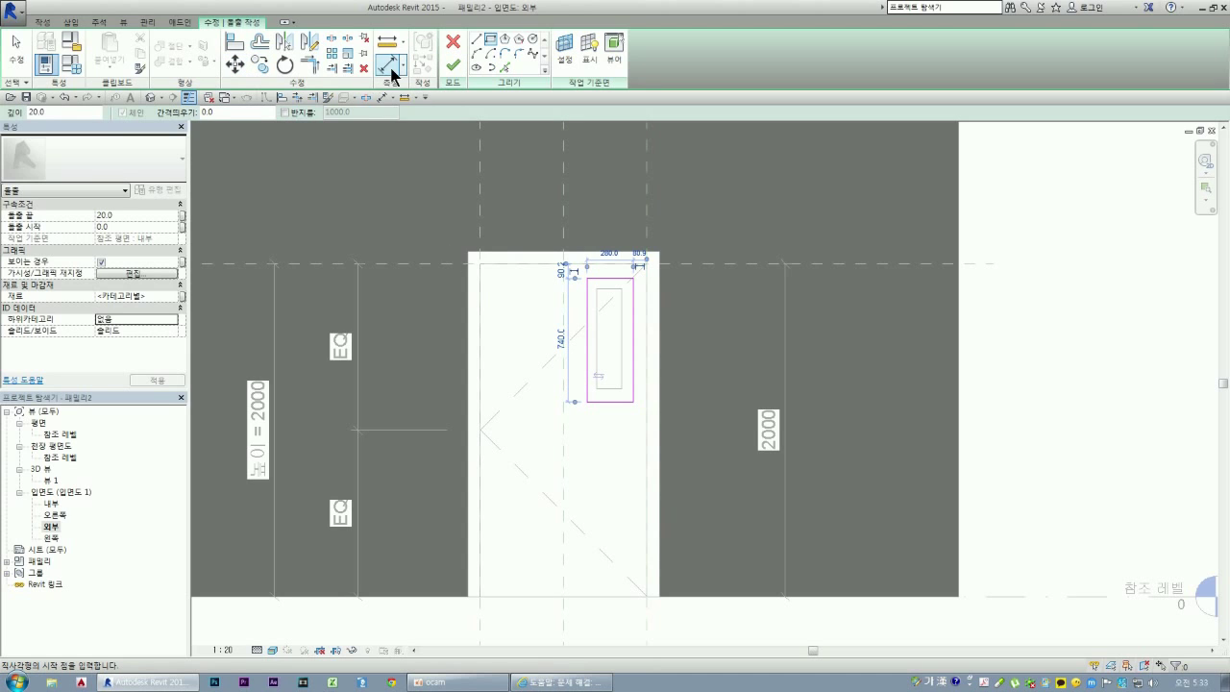
# - Align the rectangle's top, left, right and bottom edges to the opening's edges
pyautogui.click(235, 43)
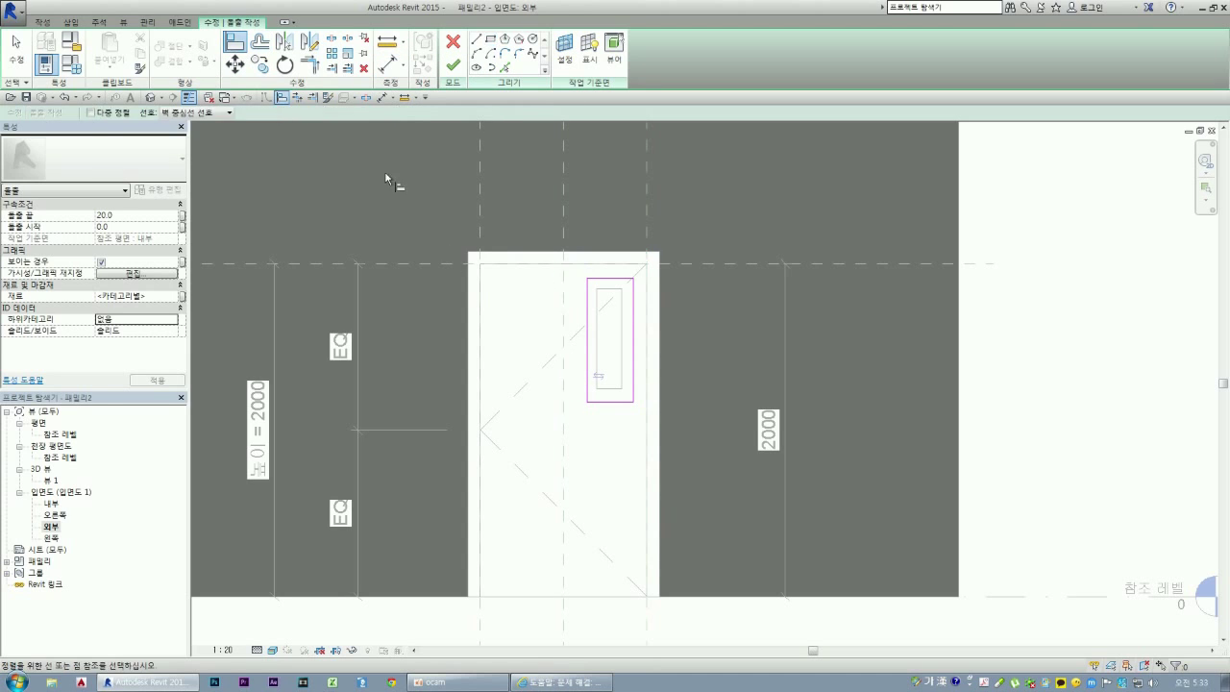
pyautogui.click(619, 288)
pyautogui.click(610, 278)
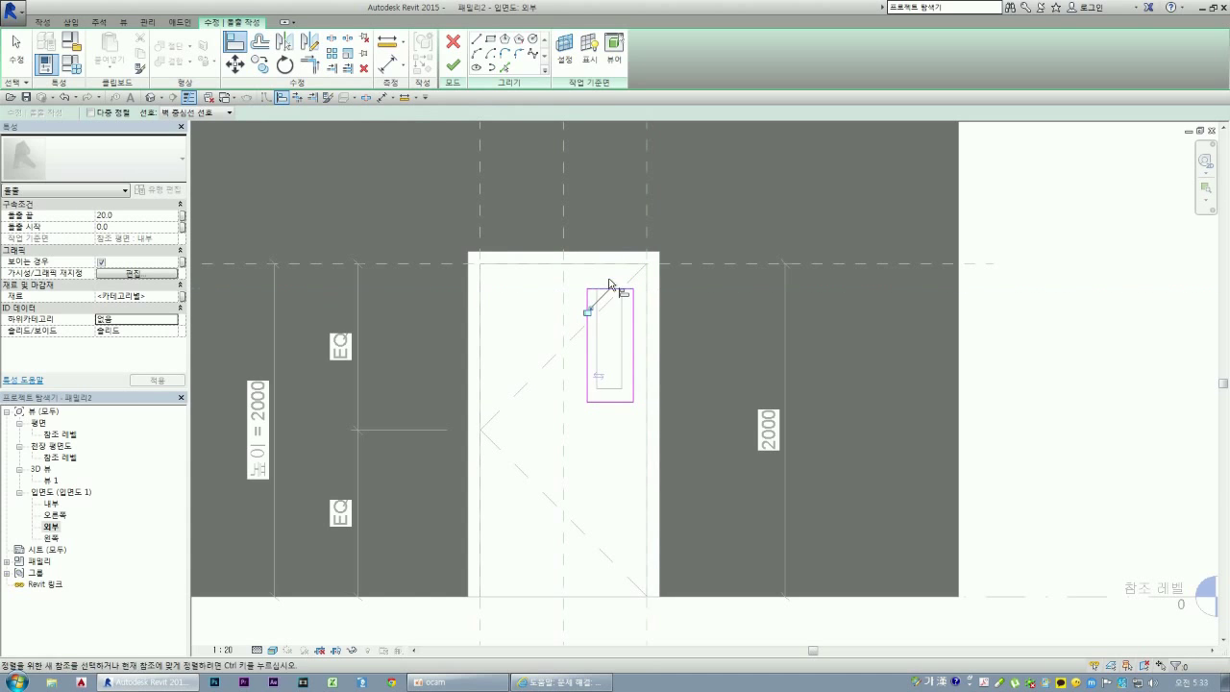
pyautogui.click(596, 336)
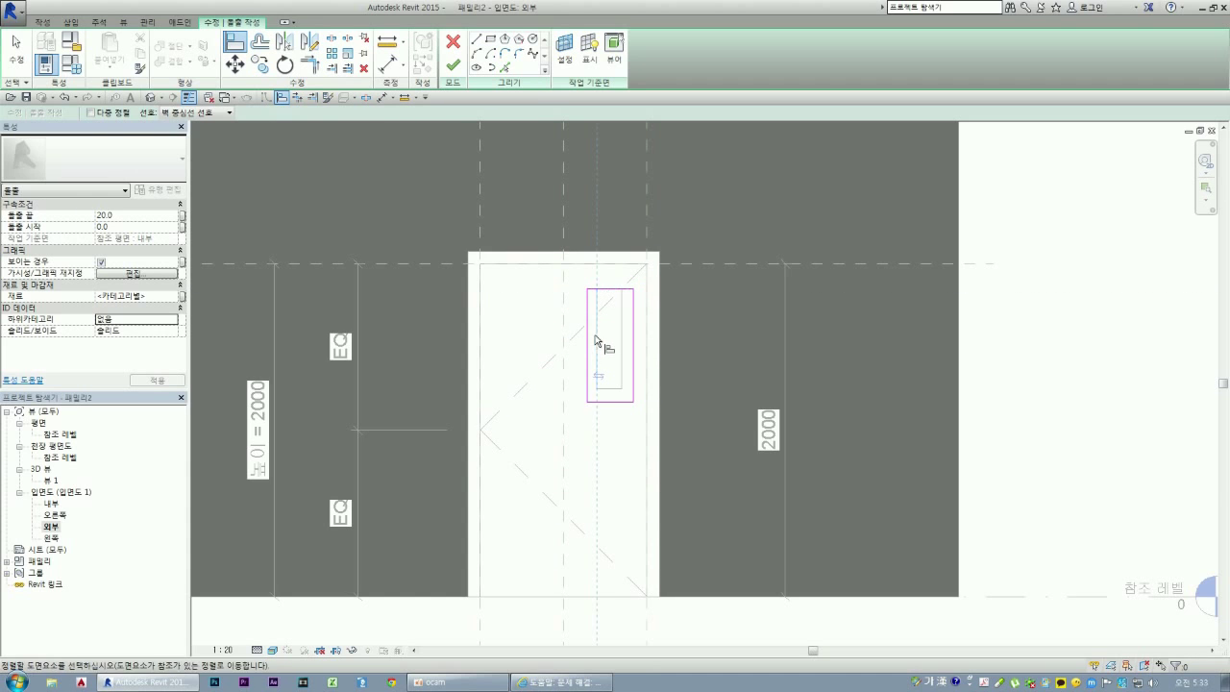
pyautogui.click(587, 344)
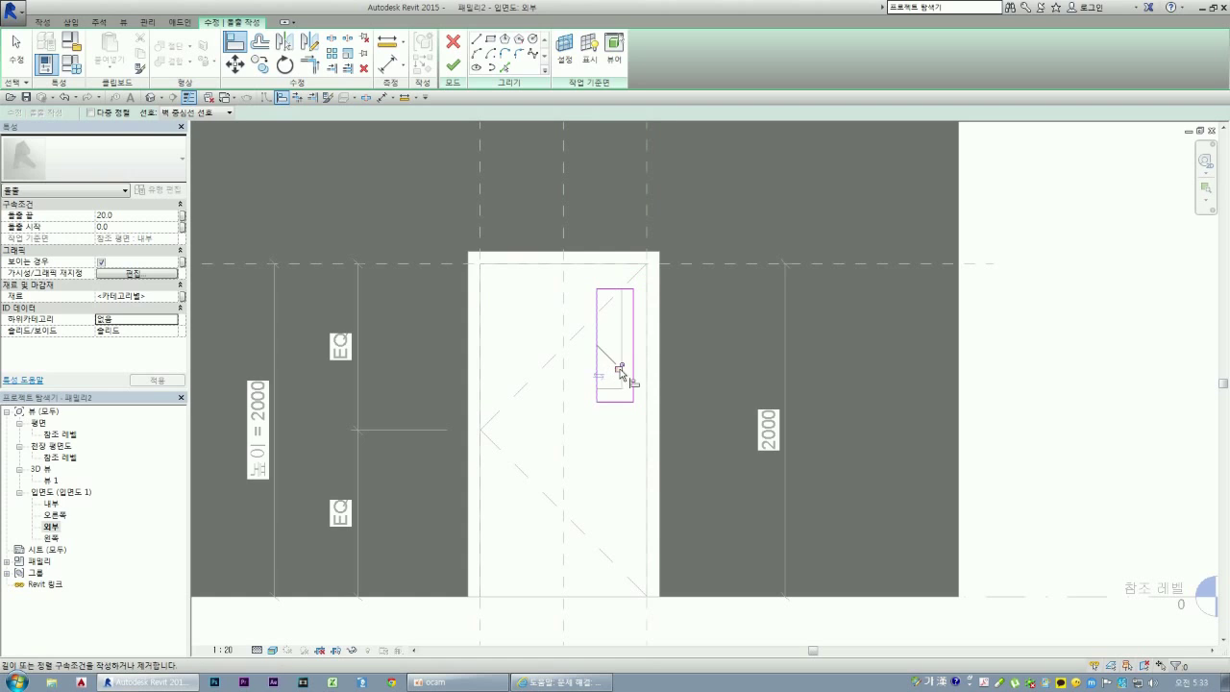
pyautogui.click(622, 350)
pyautogui.click(633, 353)
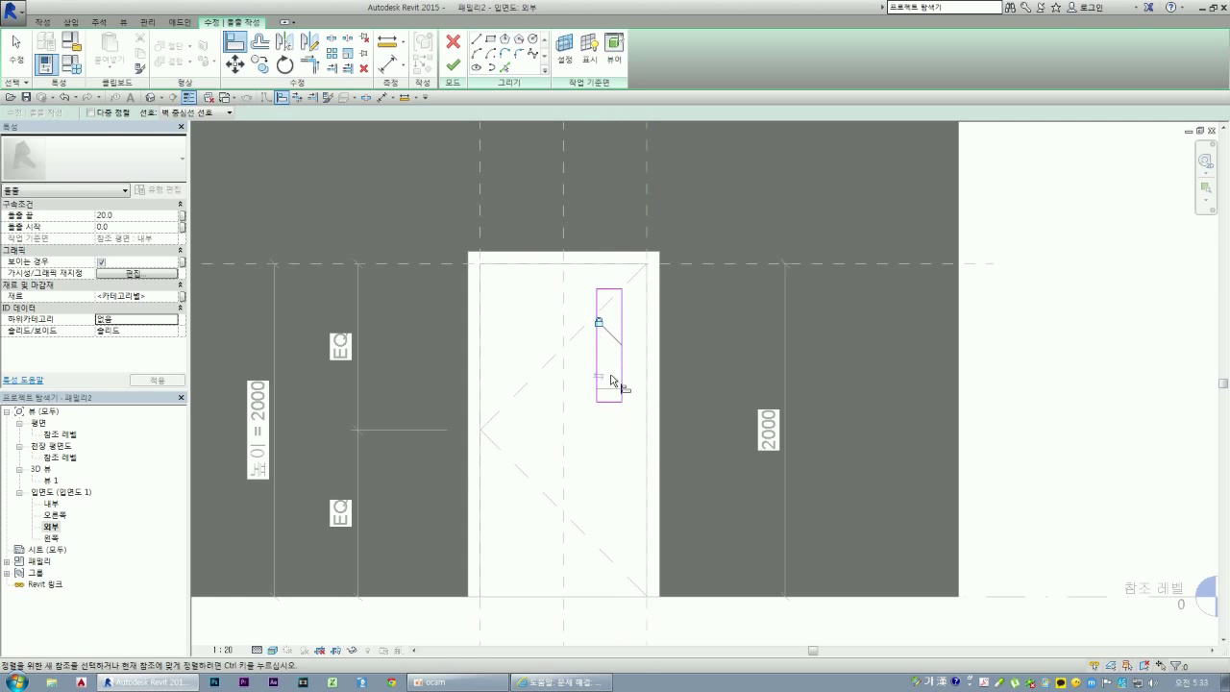
pyautogui.click(609, 389)
pyautogui.click(608, 400)
pyautogui.press('Escape')
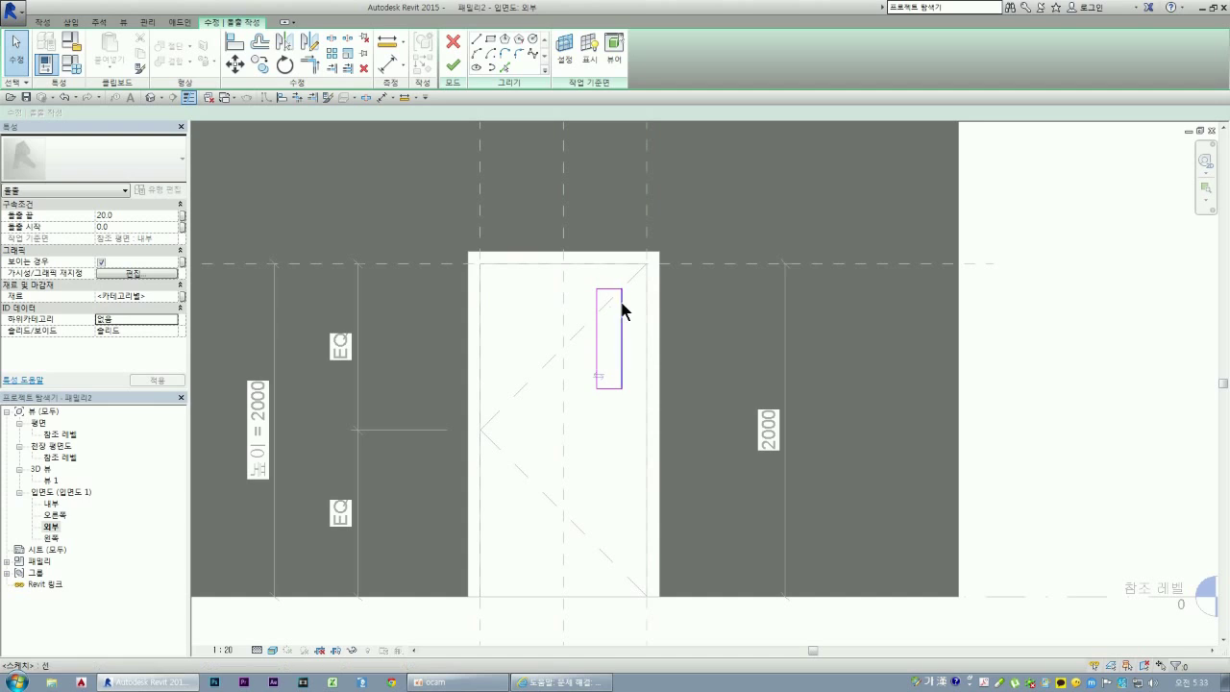
# - Set Extrusion End to 25 and assign the extrusion to the 유리 (Glass) subcategory
pyautogui.click(123, 214)
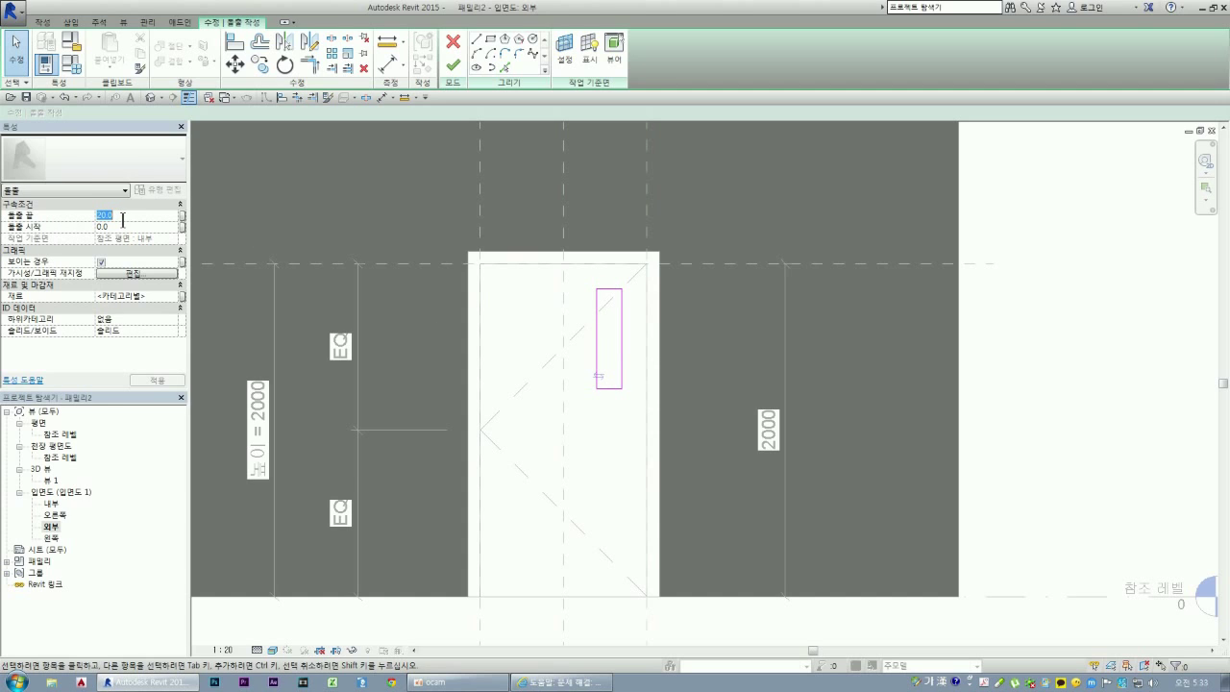
pyautogui.write('25')
pyautogui.click(121, 225)
pyautogui.write('15')
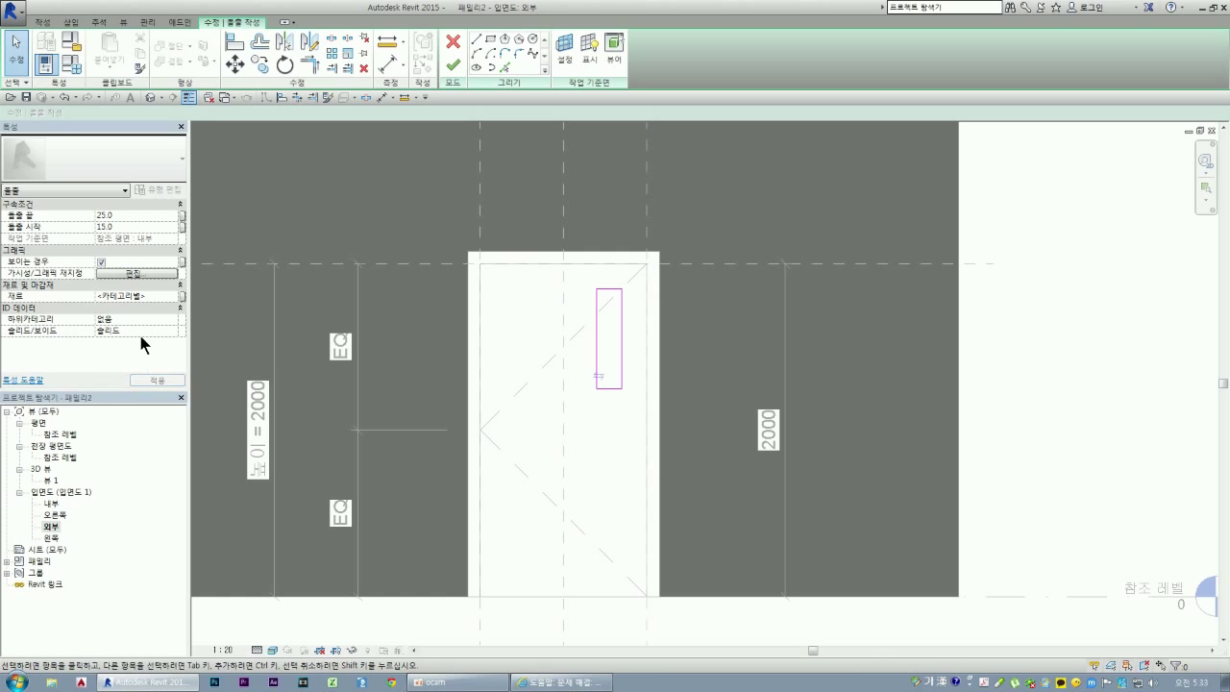
pyautogui.click(170, 324)
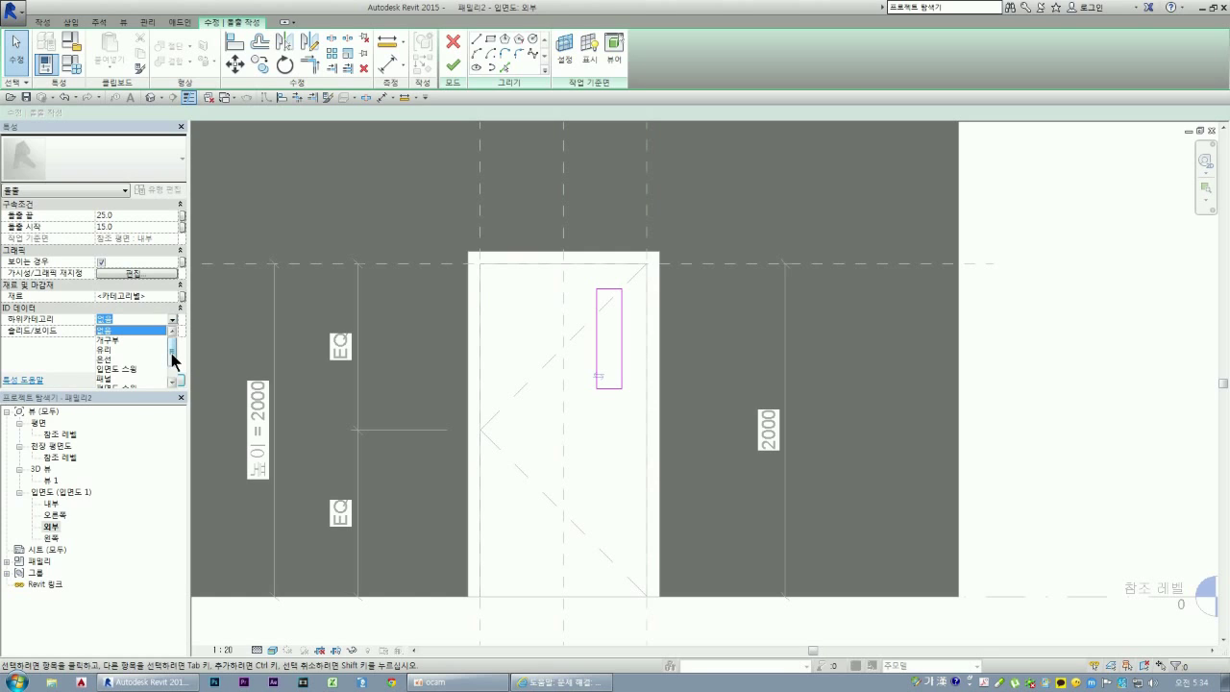
pyautogui.click(108, 348)
pyautogui.click(163, 382)
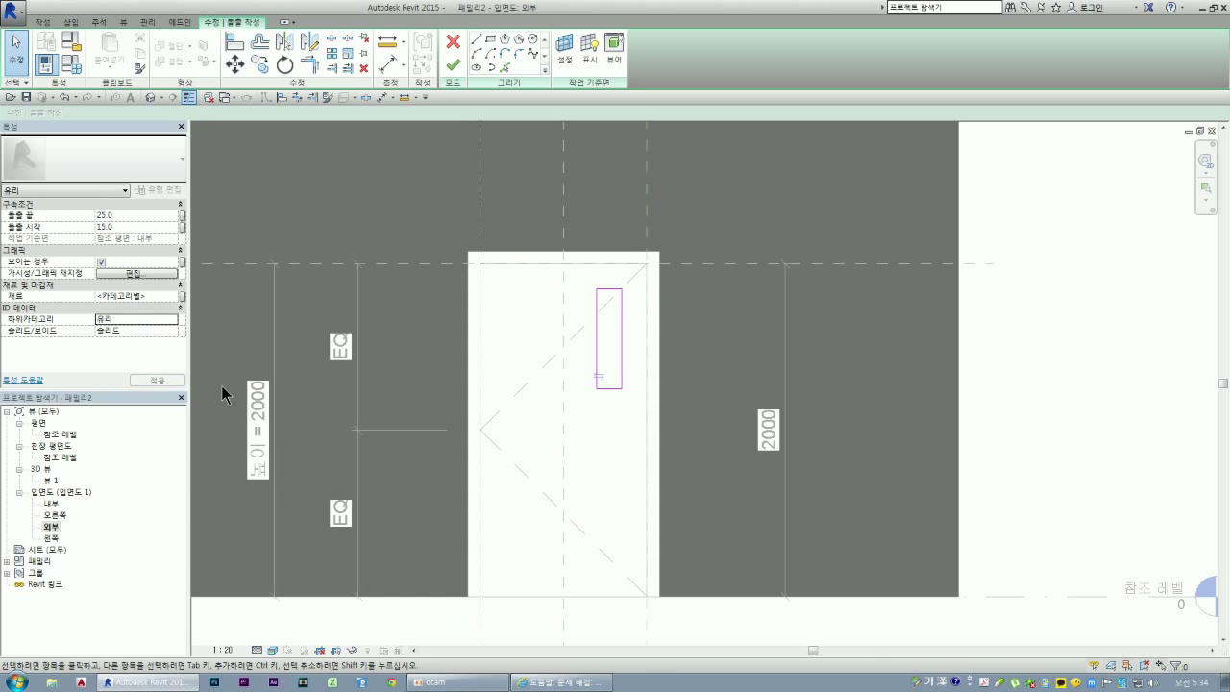
# - Open the 참조 레벨 floor plan and finish the glass extrusion sketch
pyautogui.click(61, 437)
pyautogui.doubleClick(61, 437)
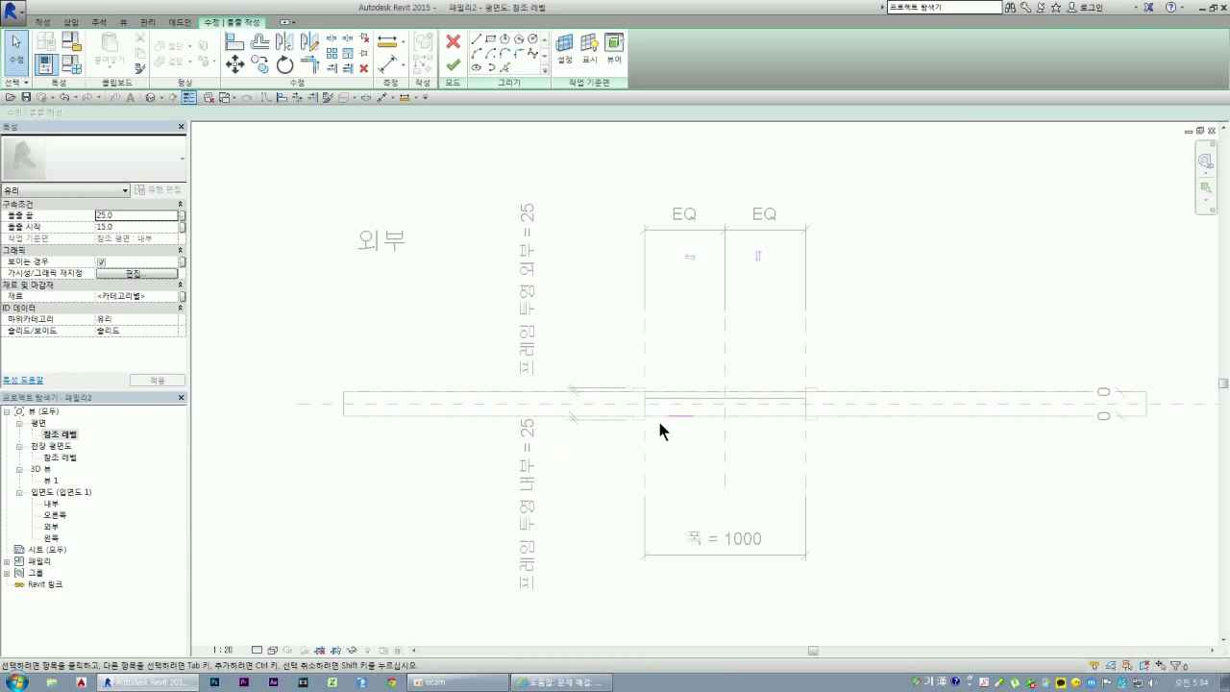
pyautogui.scroll(3, 687, 408)
pyautogui.scroll(2, 690, 415)
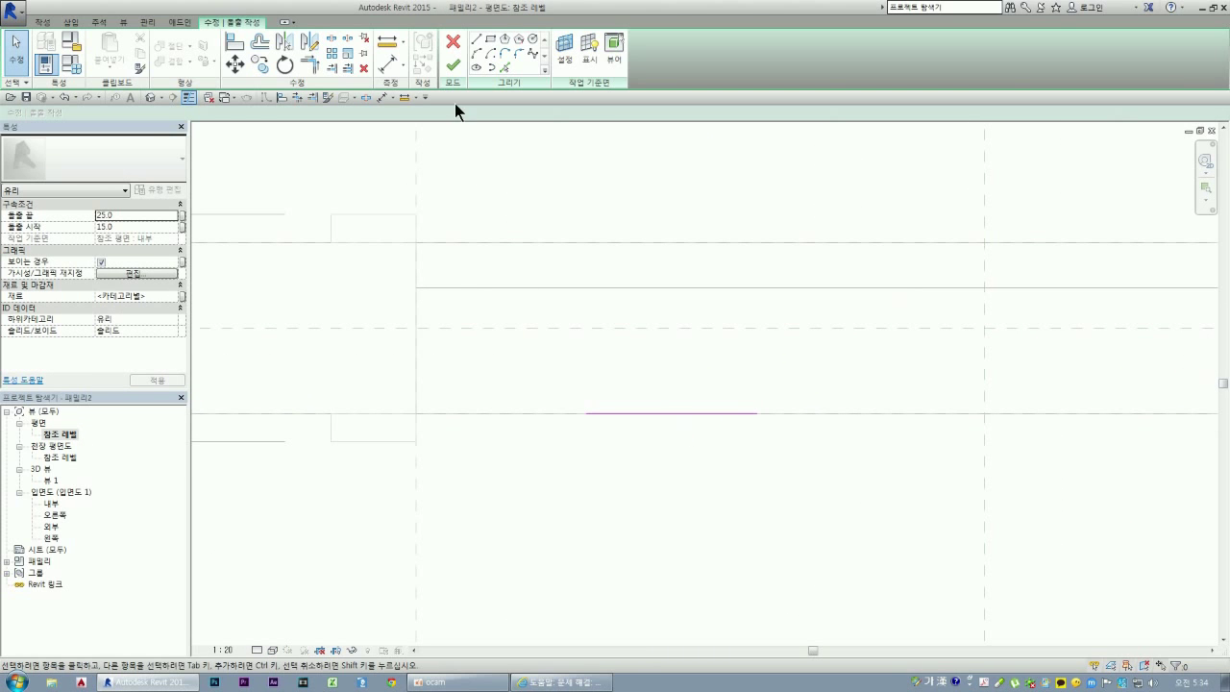
pyautogui.click(454, 65)
# - Zoom around the plan to inspect the finished glass, then open the 3D view
pyautogui.scroll(-2, 515, 365)
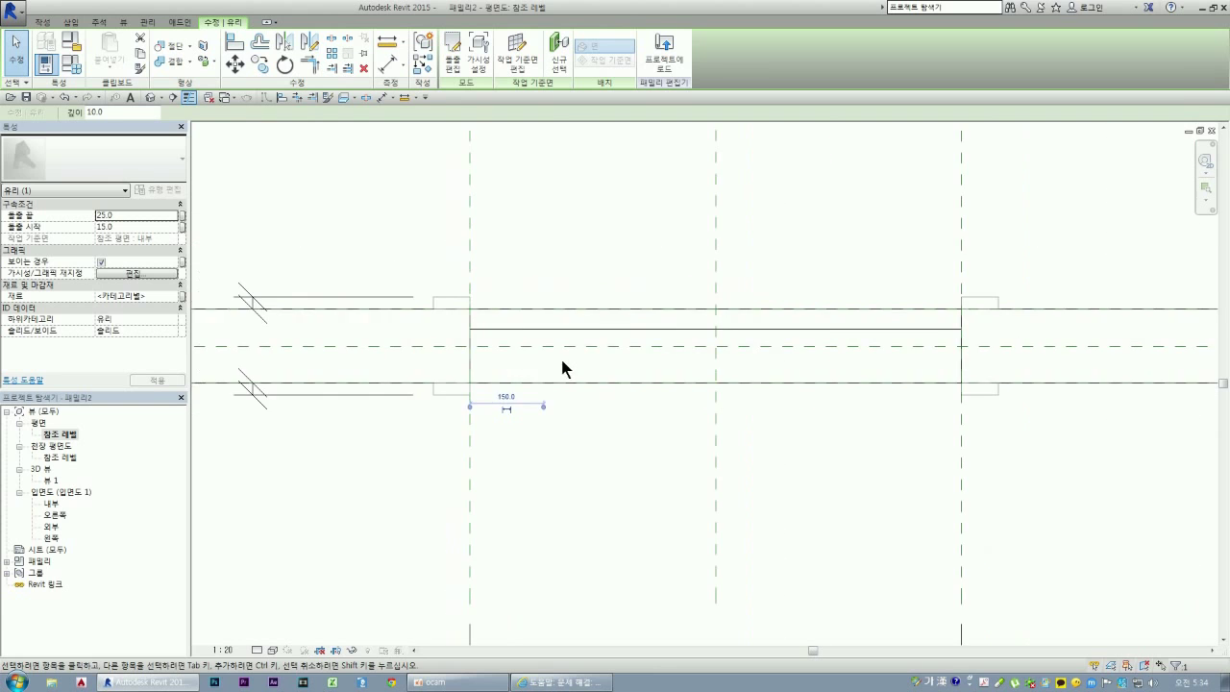
pyautogui.scroll(-2, 563, 365)
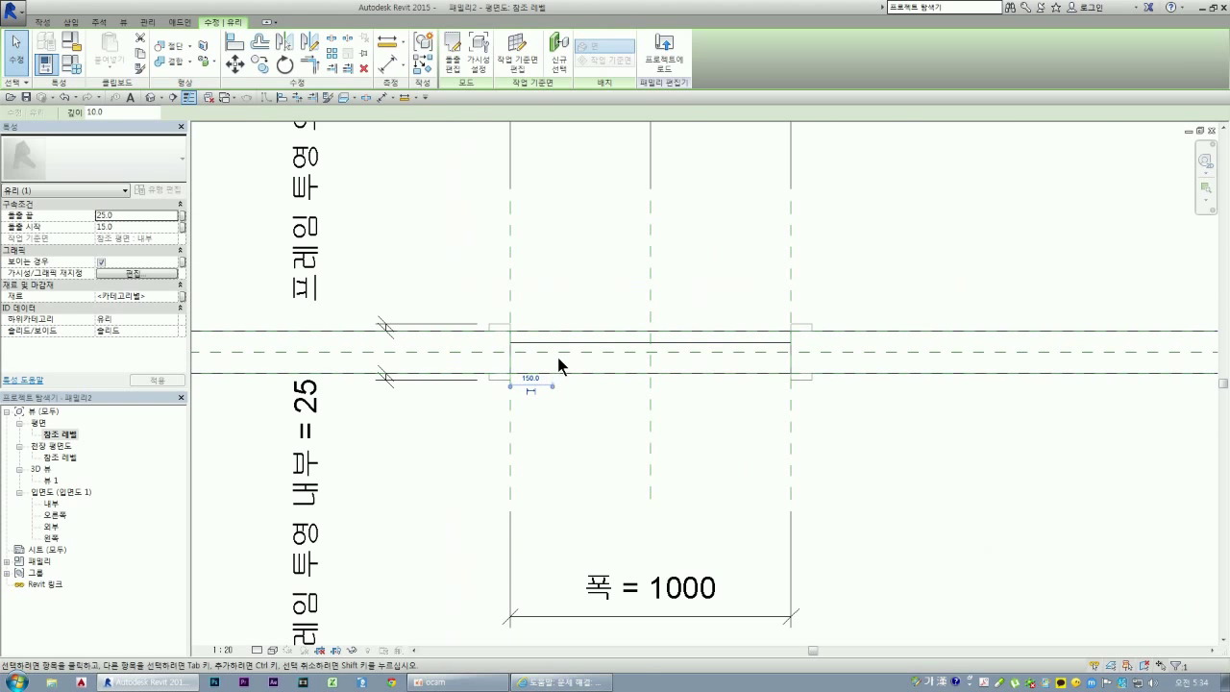
pyautogui.scroll(-2, 549, 353)
pyautogui.scroll(2, 549, 348)
pyautogui.scroll(1, 547, 344)
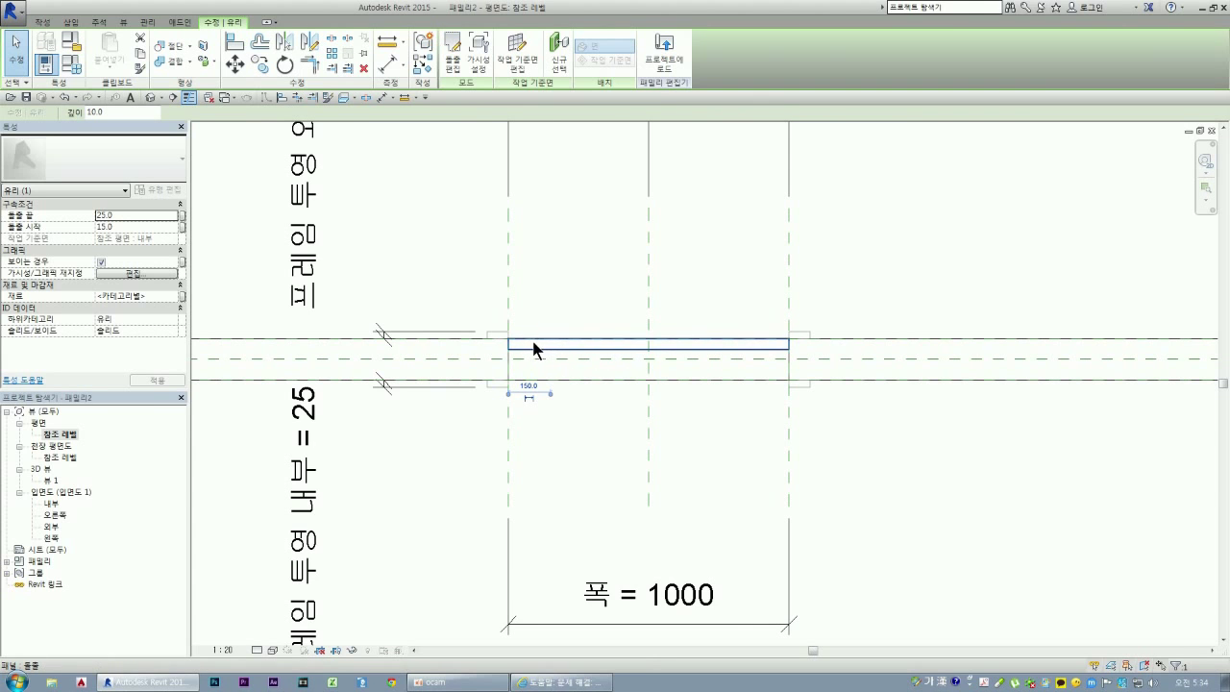
pyautogui.scroll(2, 535, 348)
pyautogui.scroll(3, 548, 342)
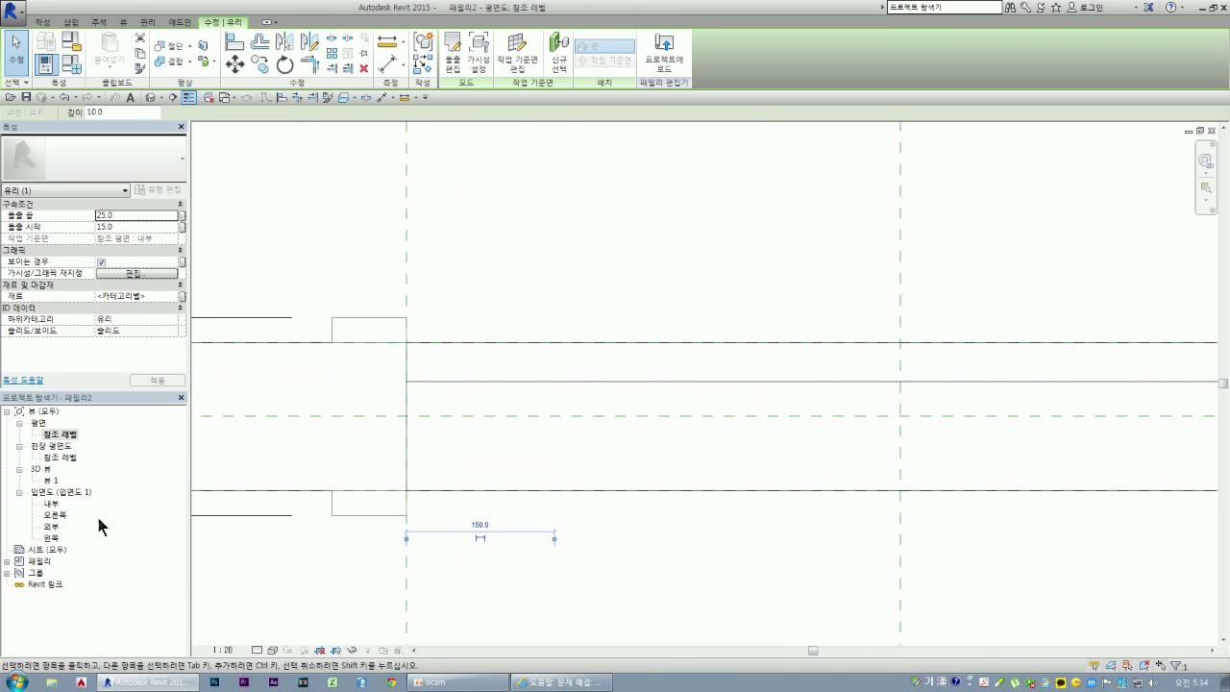
pyautogui.doubleClick(50, 480)
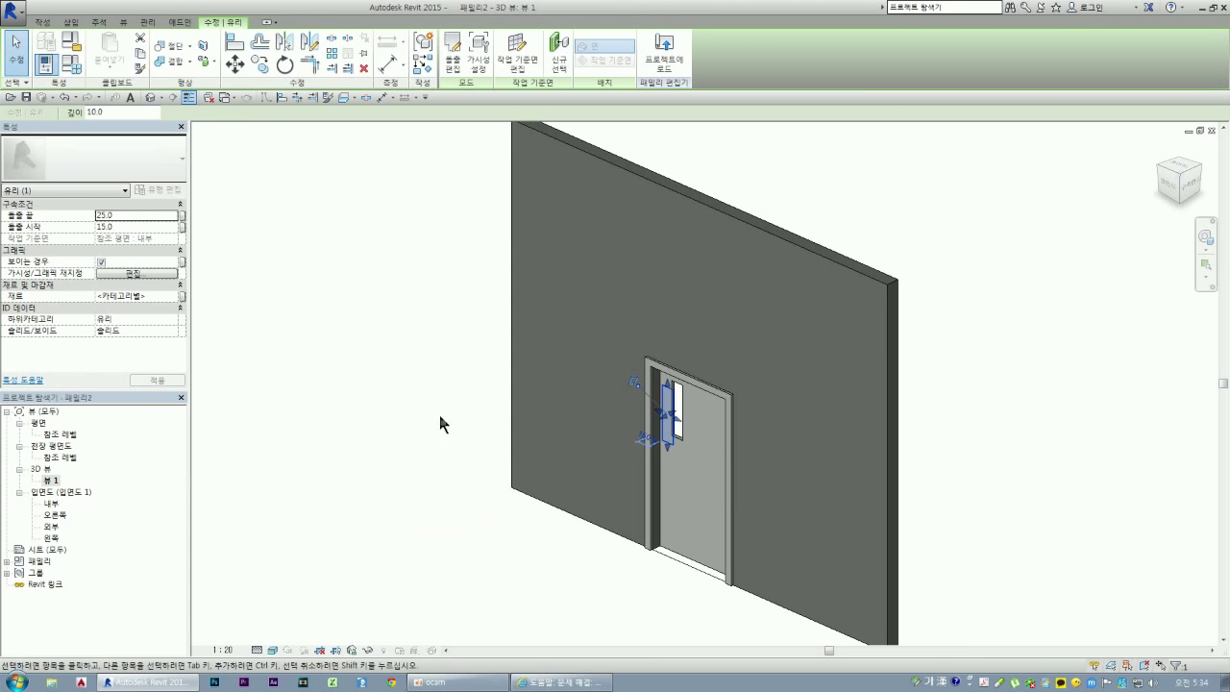
# - Zoom in on the door and check the glass's work plane, leaving it unchanged
pyautogui.scroll(3, 709, 417)
pyautogui.scroll(2, 650, 428)
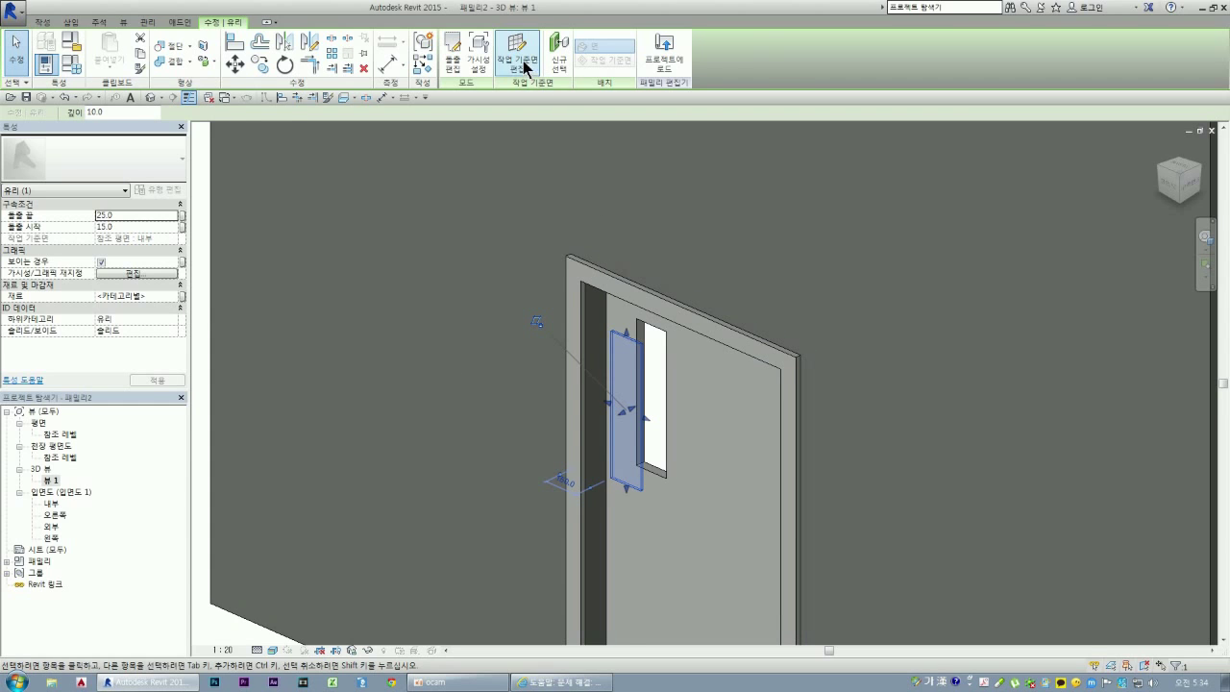
pyautogui.scroll(2, 520, 56)
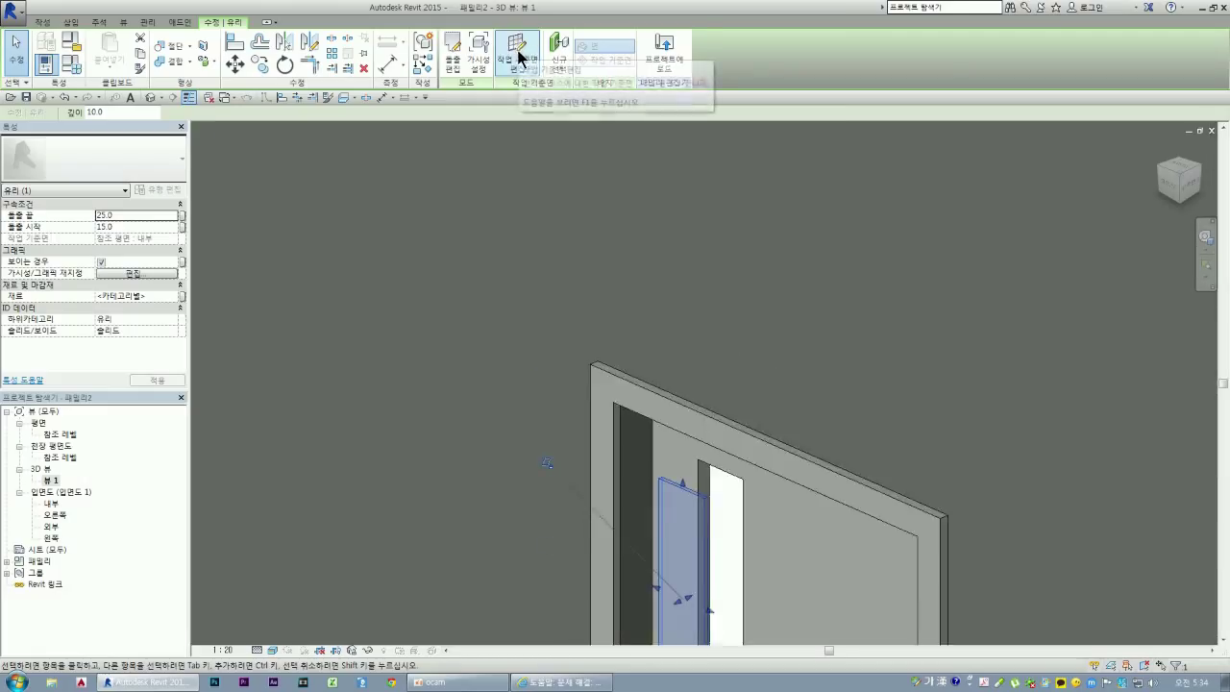
pyautogui.click(520, 56)
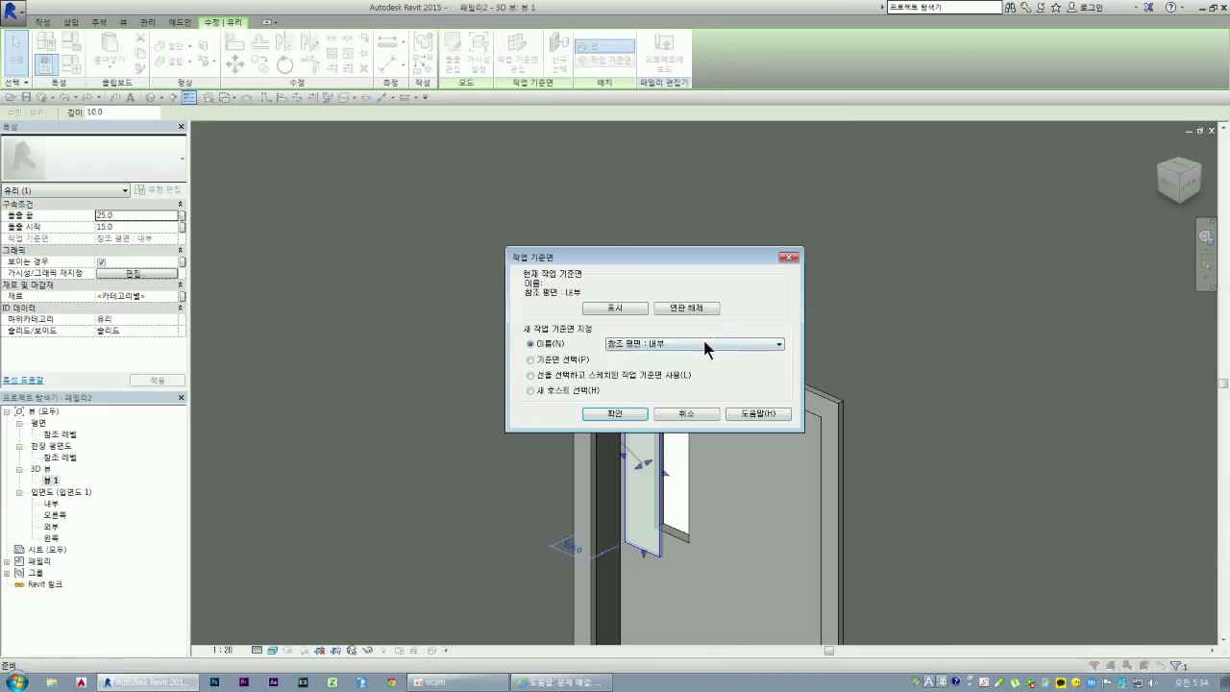
pyautogui.click(789, 257)
pyautogui.click(534, 319)
# - Adjust the 3D view around the door and reselect the glass panel
pyautogui.scroll(2, 659, 566)
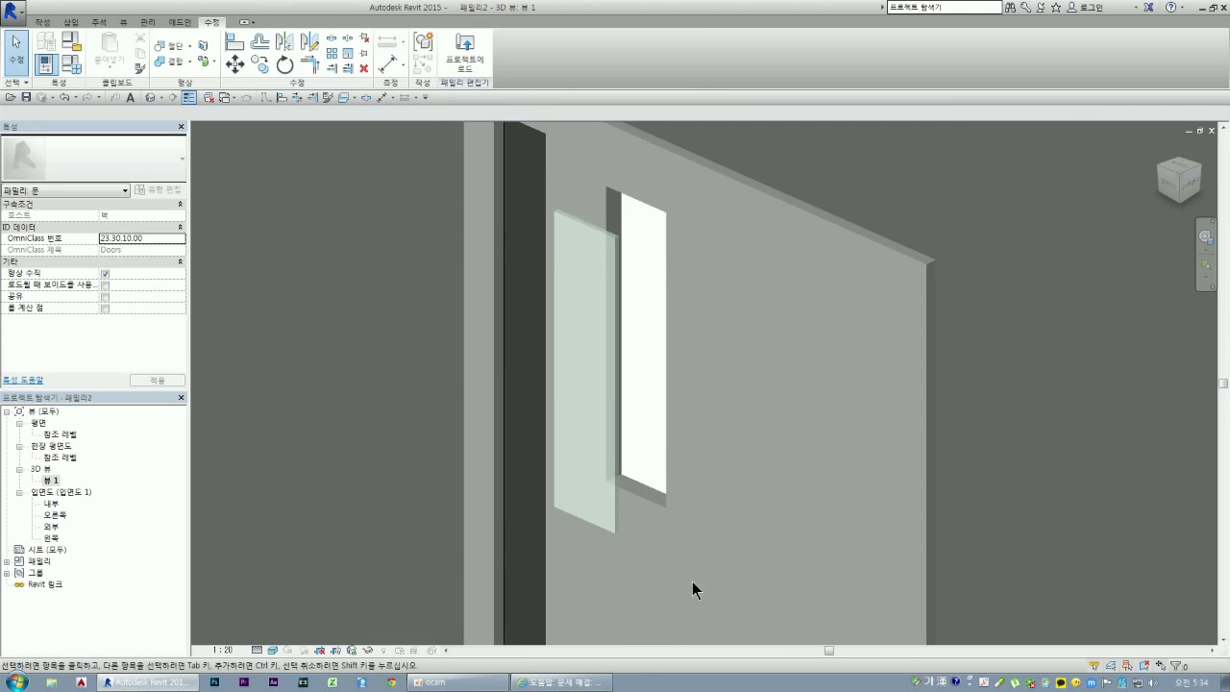
pyautogui.scroll(2, 659, 563)
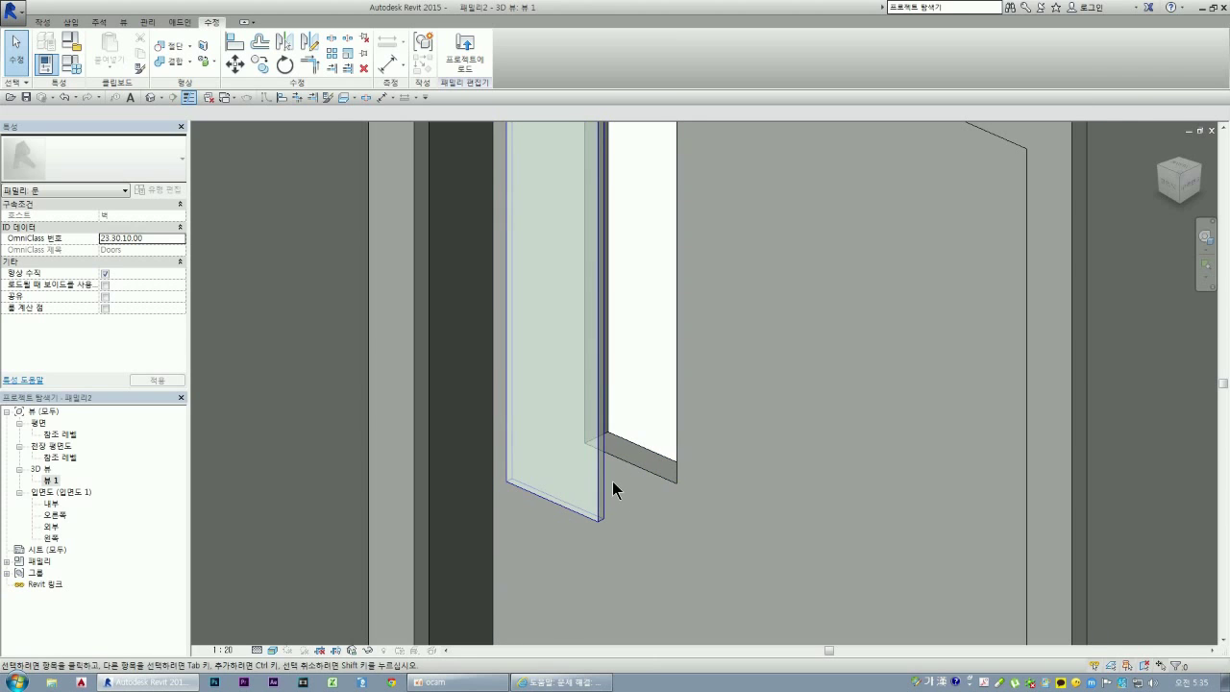
pyautogui.scroll(-3, 612, 480)
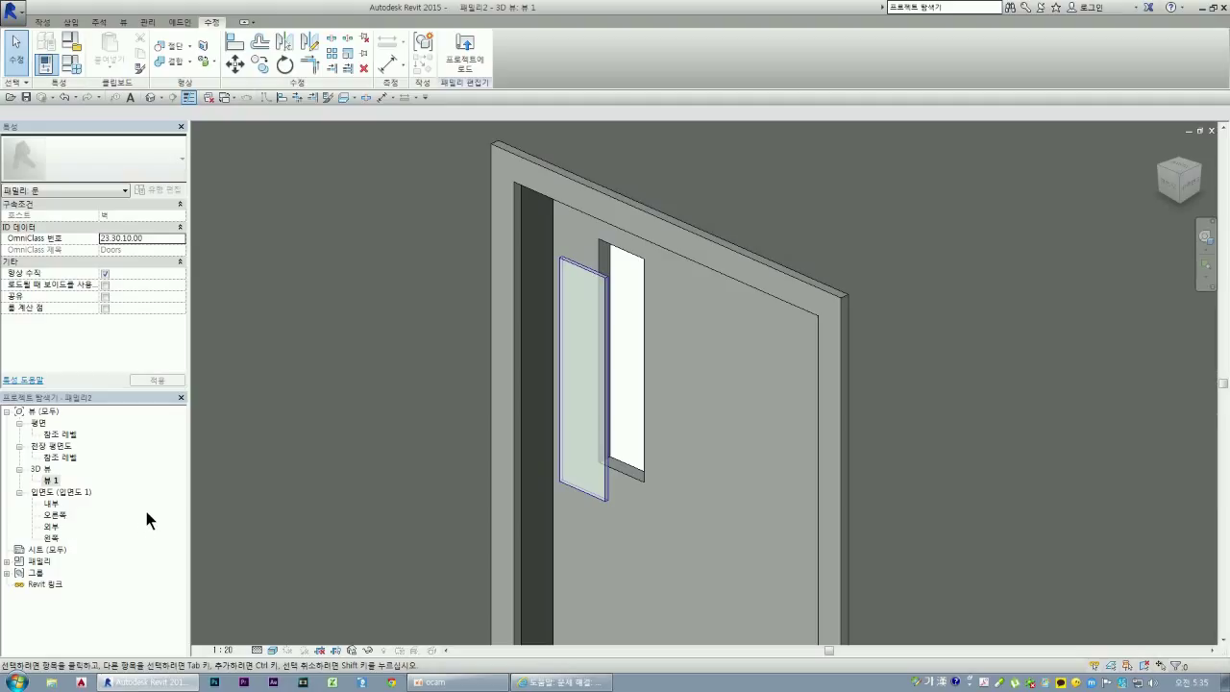
pyautogui.click(457, 681)
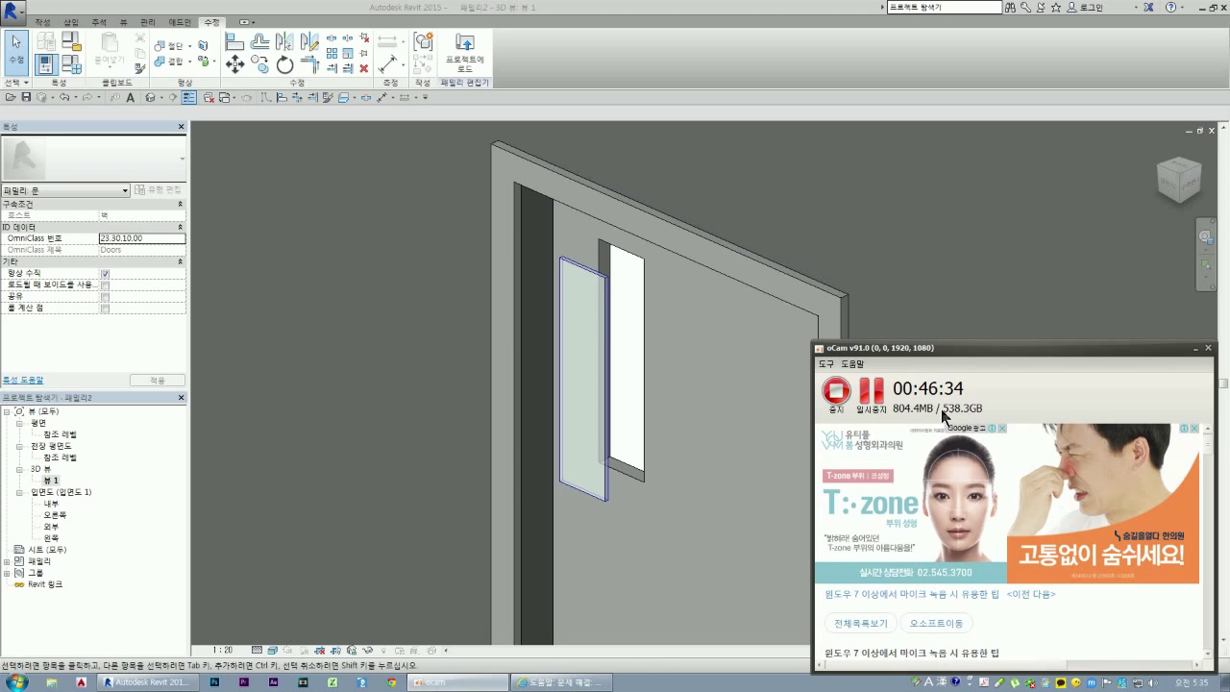
pyautogui.click(924, 258)
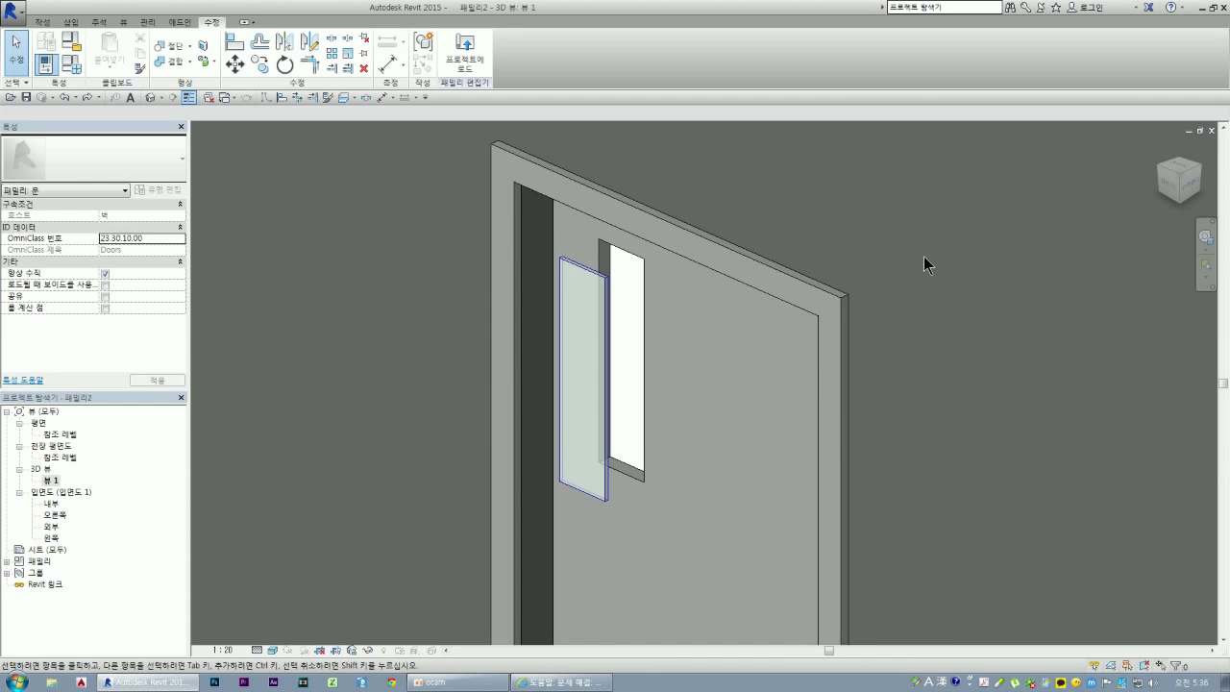
pyautogui.click(590, 494)
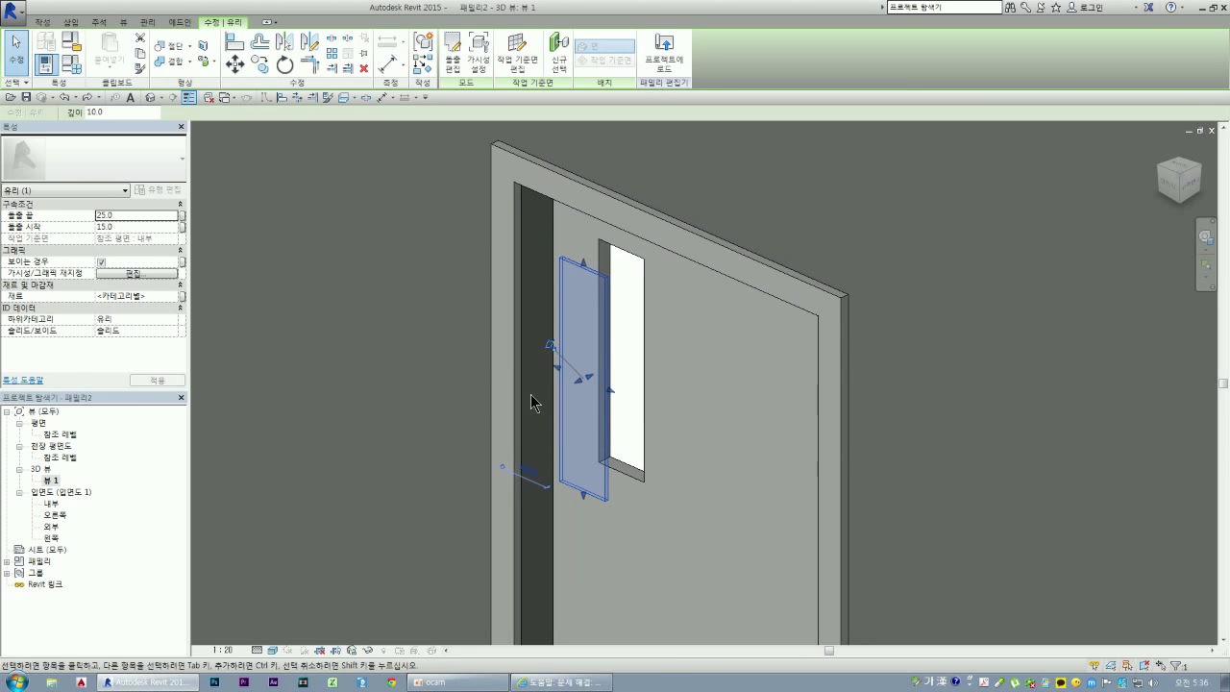
# - Enter the glass extrusion's sketch edit and inspect its bottom edge
pyautogui.click(452, 56)
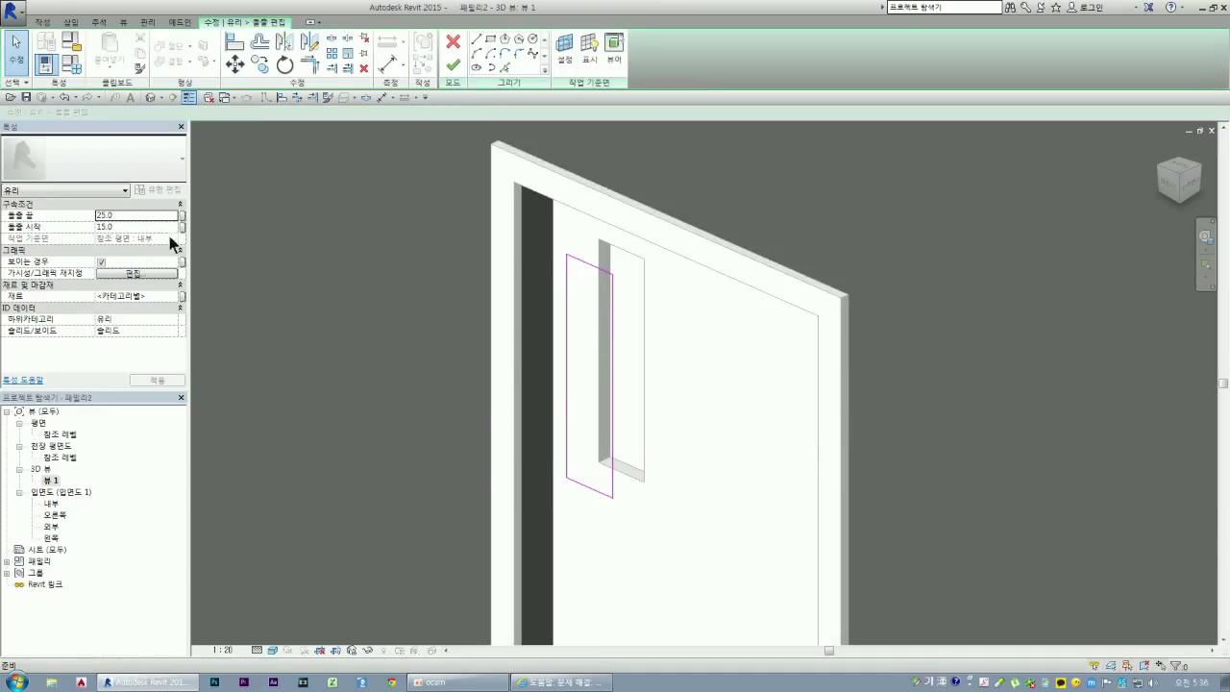
pyautogui.click(593, 489)
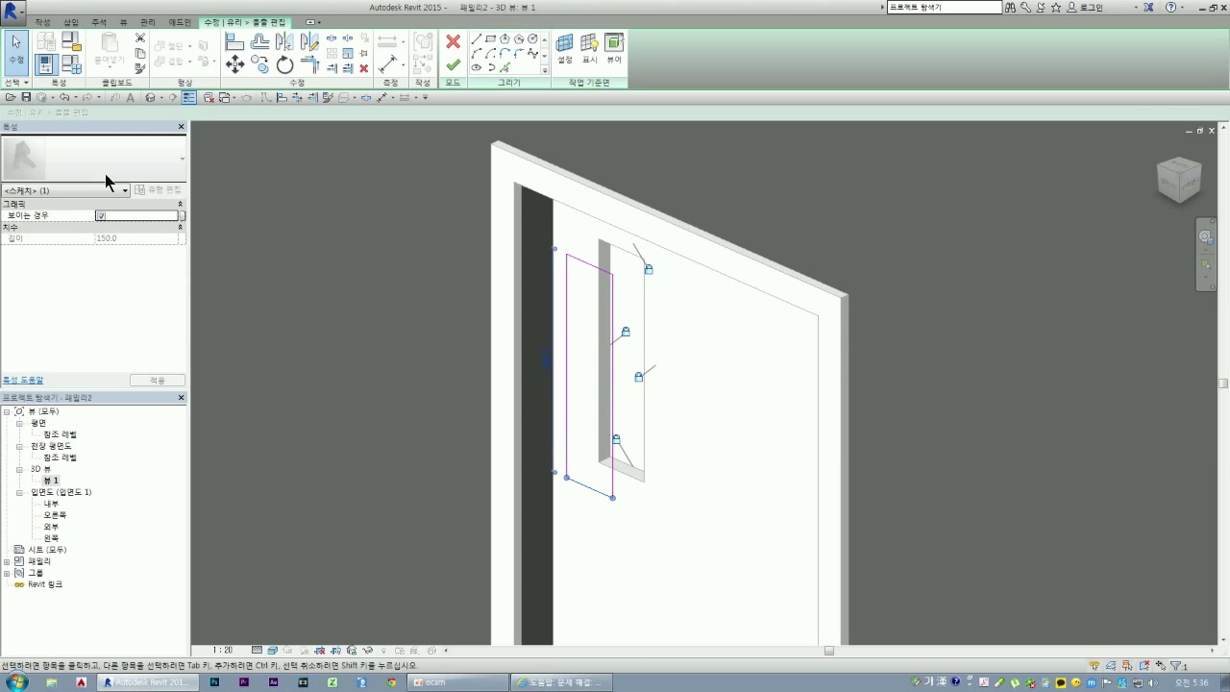
pyautogui.click(387, 297)
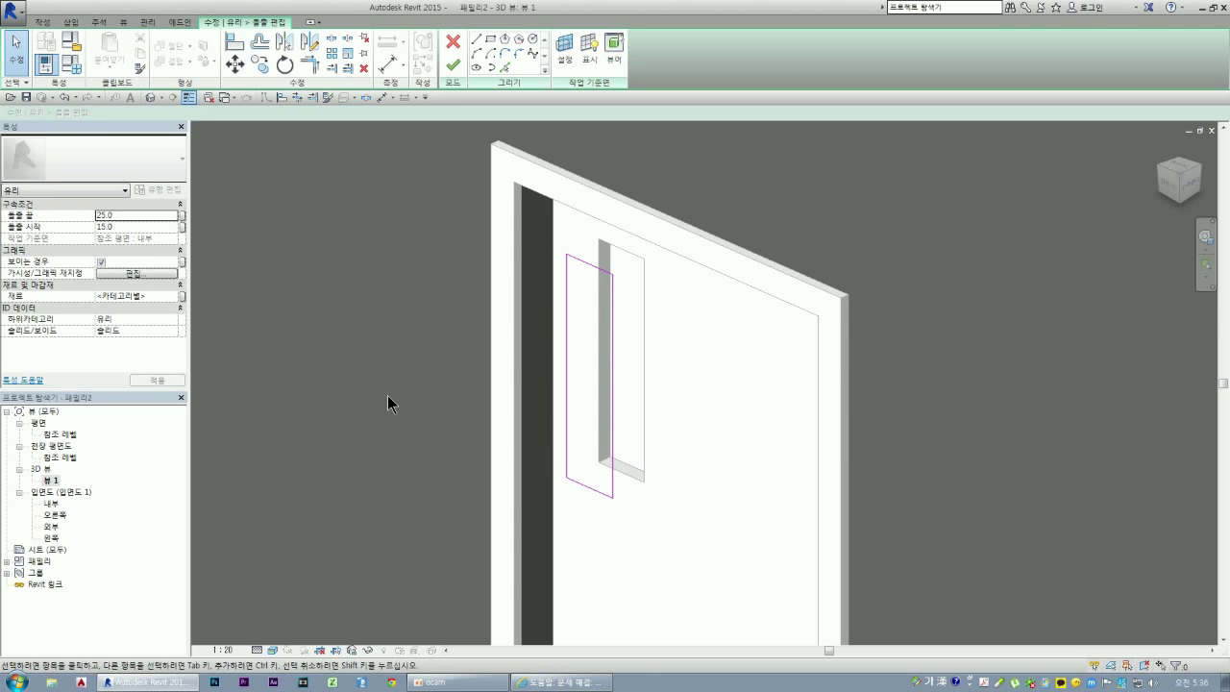
# - Check the sketch's work plane without changes, finish editing, and remove the misplaced glass
pyautogui.click(565, 53)
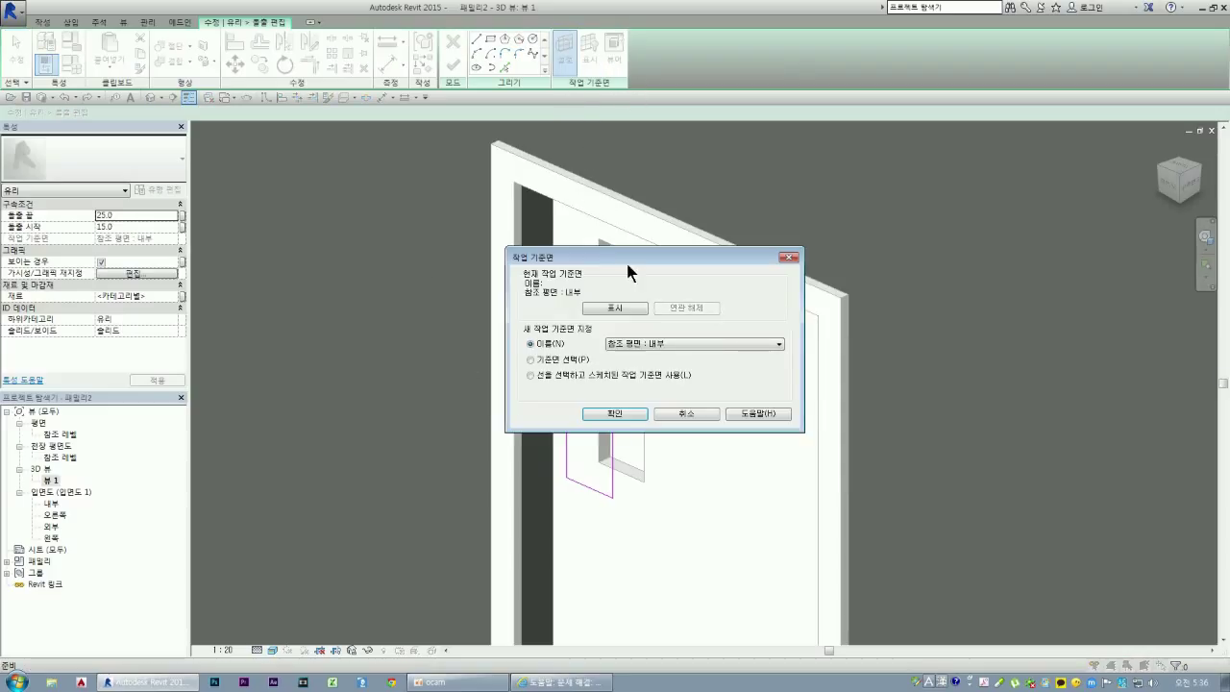
pyautogui.click(688, 348)
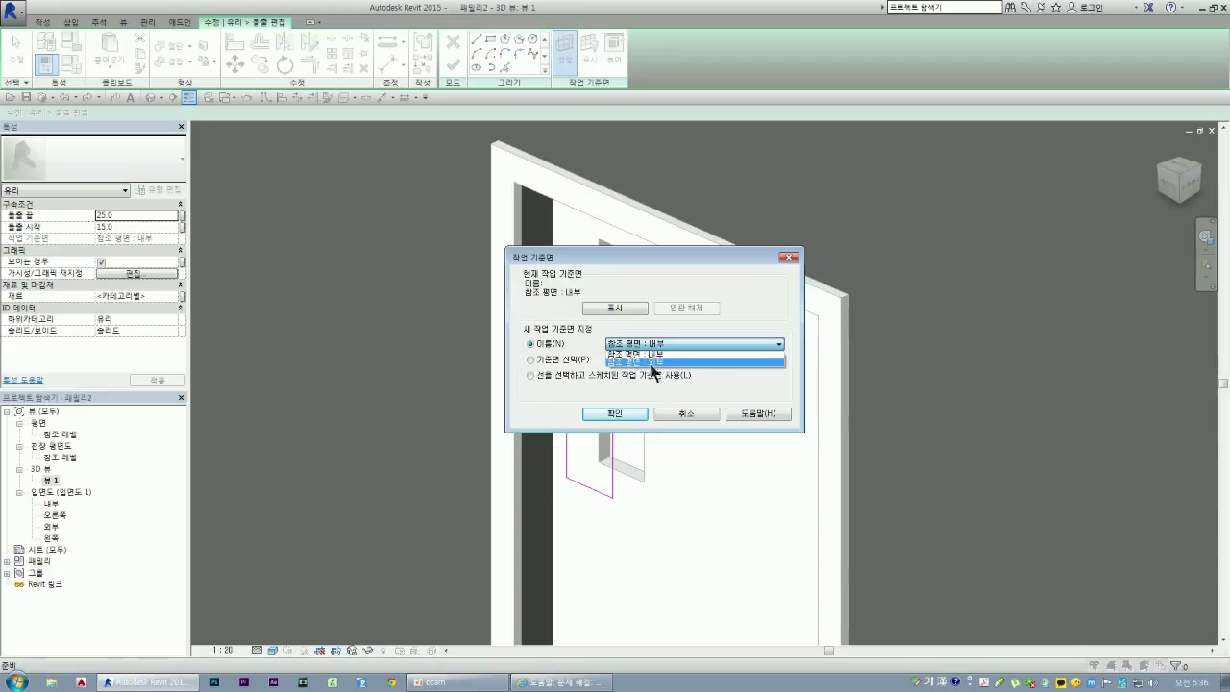
pyautogui.click(701, 414)
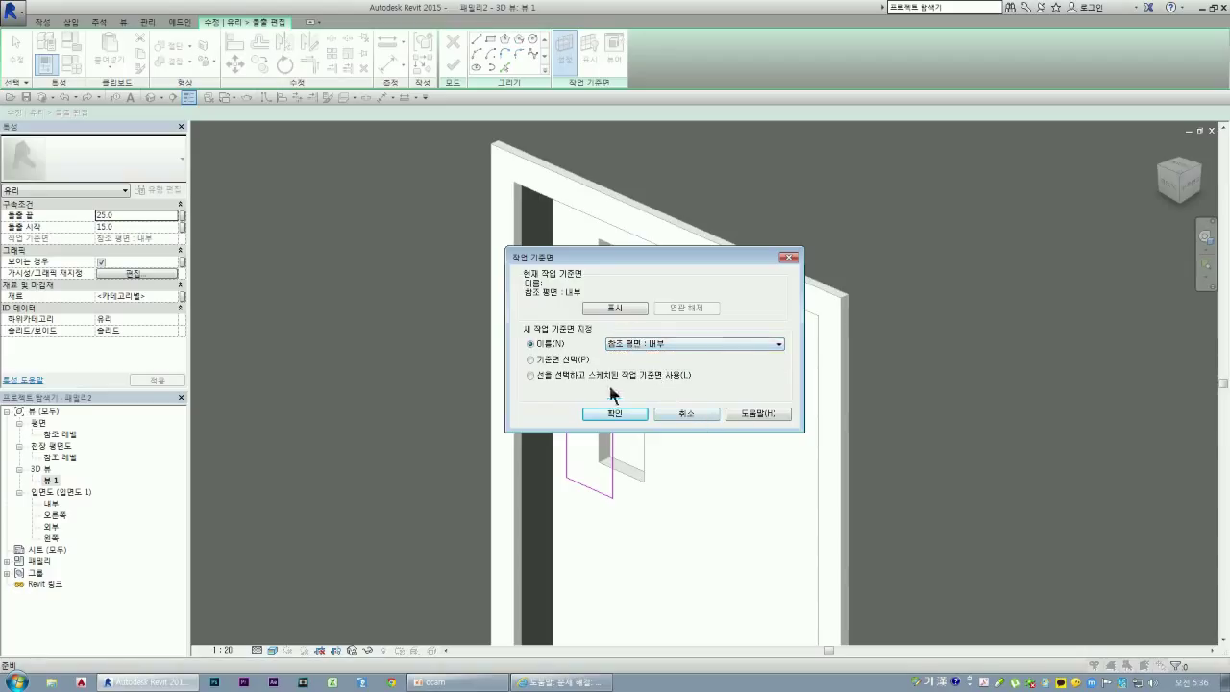
pyautogui.click(685, 413)
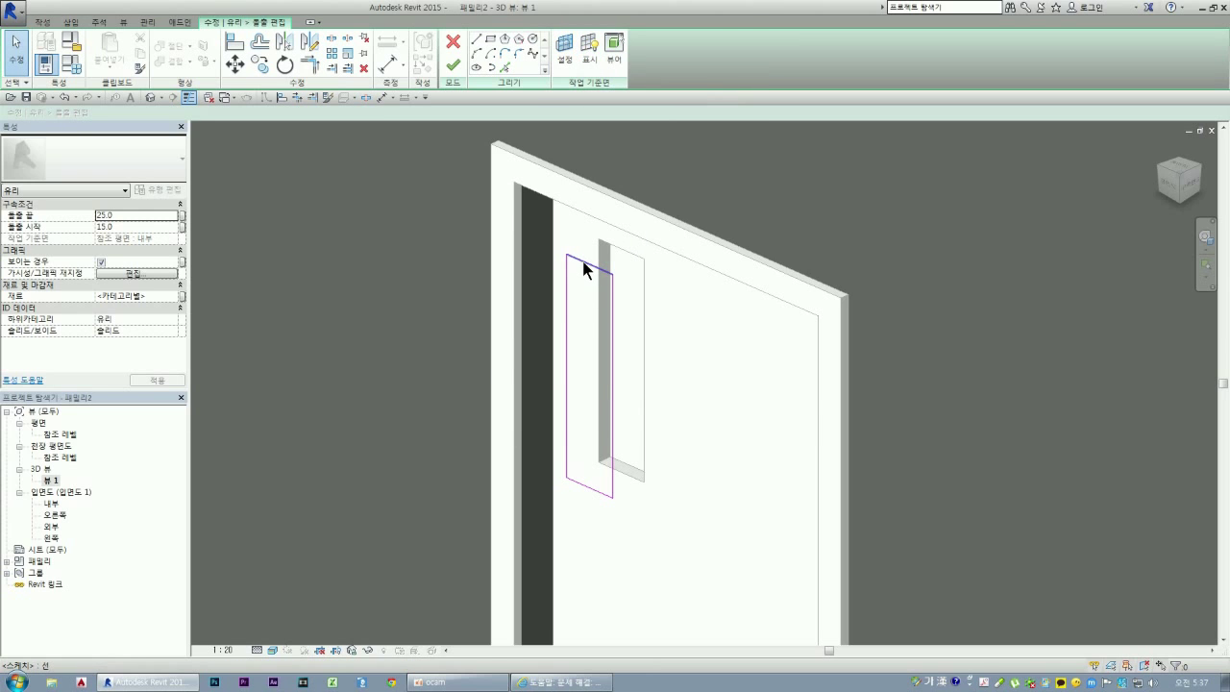
pyautogui.click(453, 65)
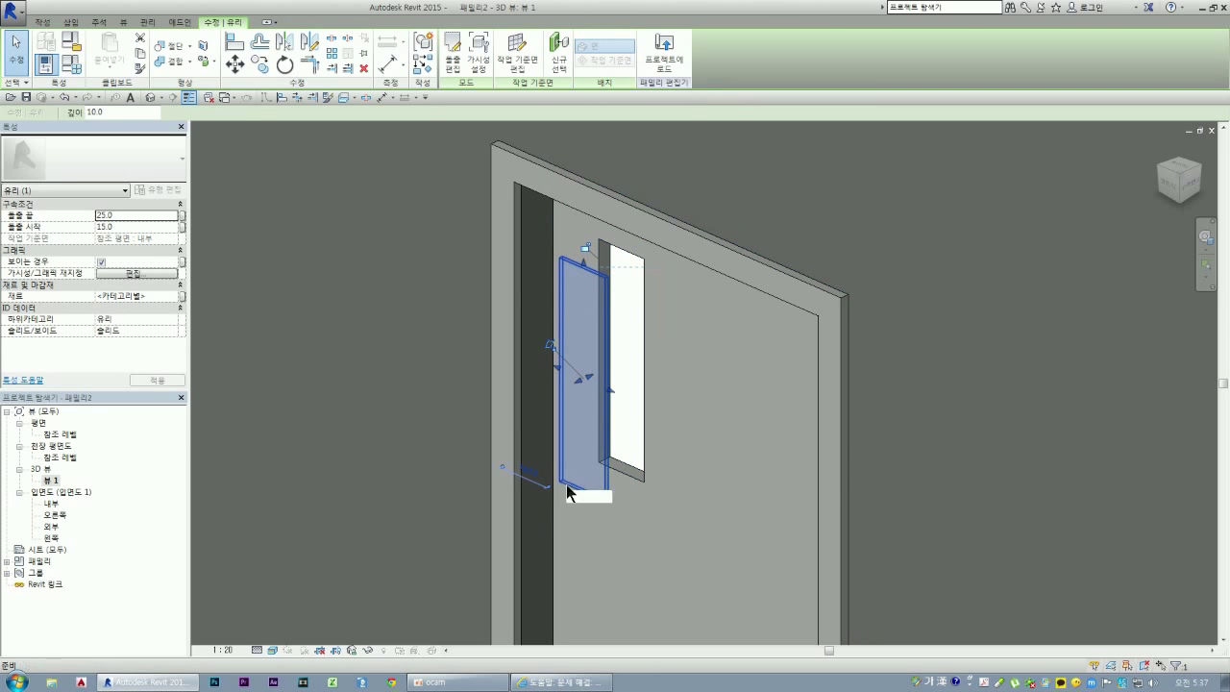
pyautogui.press('Escape')
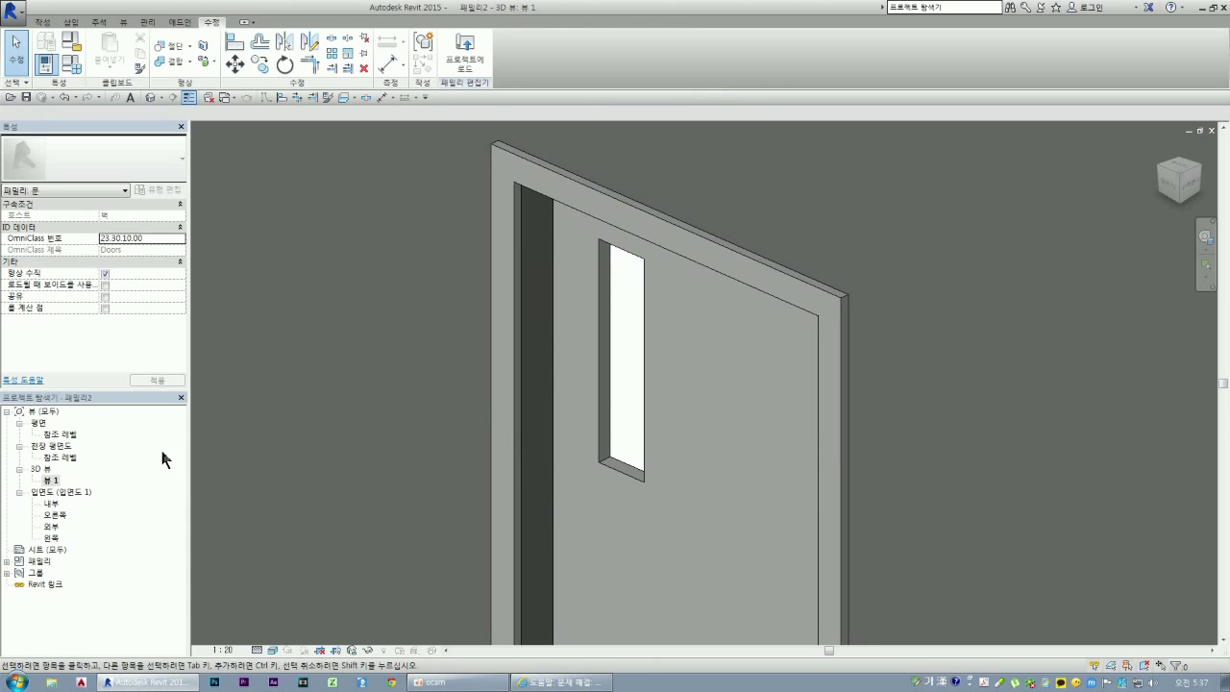
# - In the exterior elevation, set the work plane to 참조 평면 : 외부
pyautogui.doubleClick(55, 528)
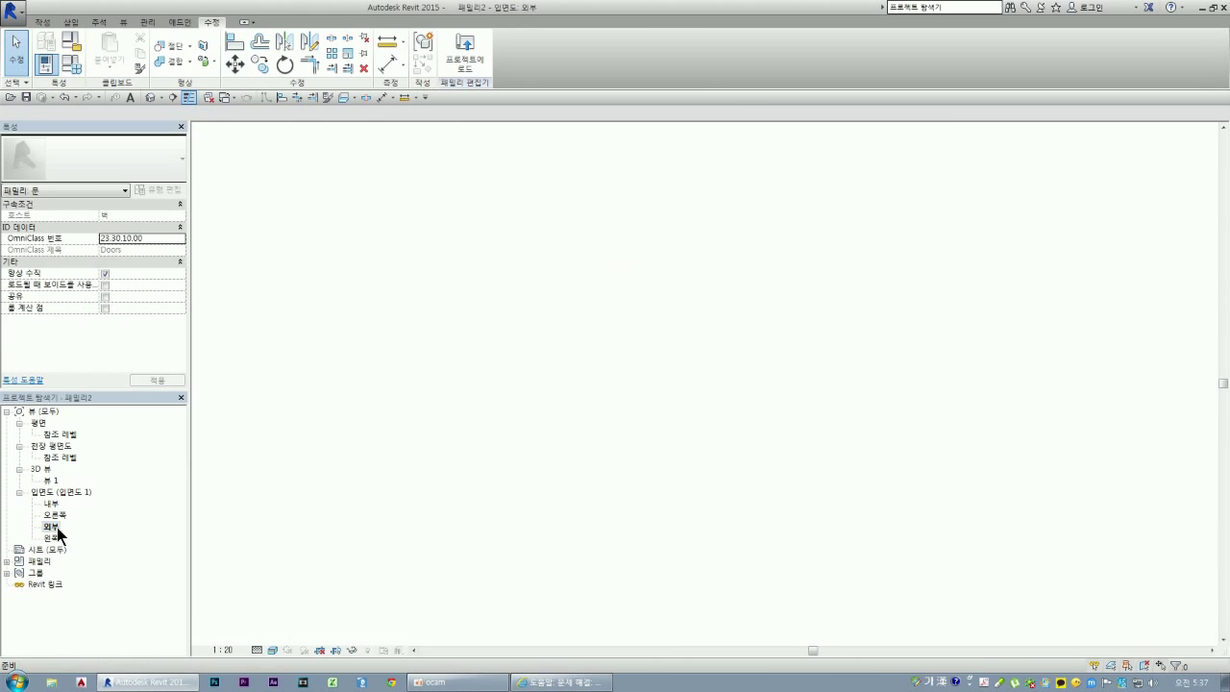
pyautogui.click(46, 22)
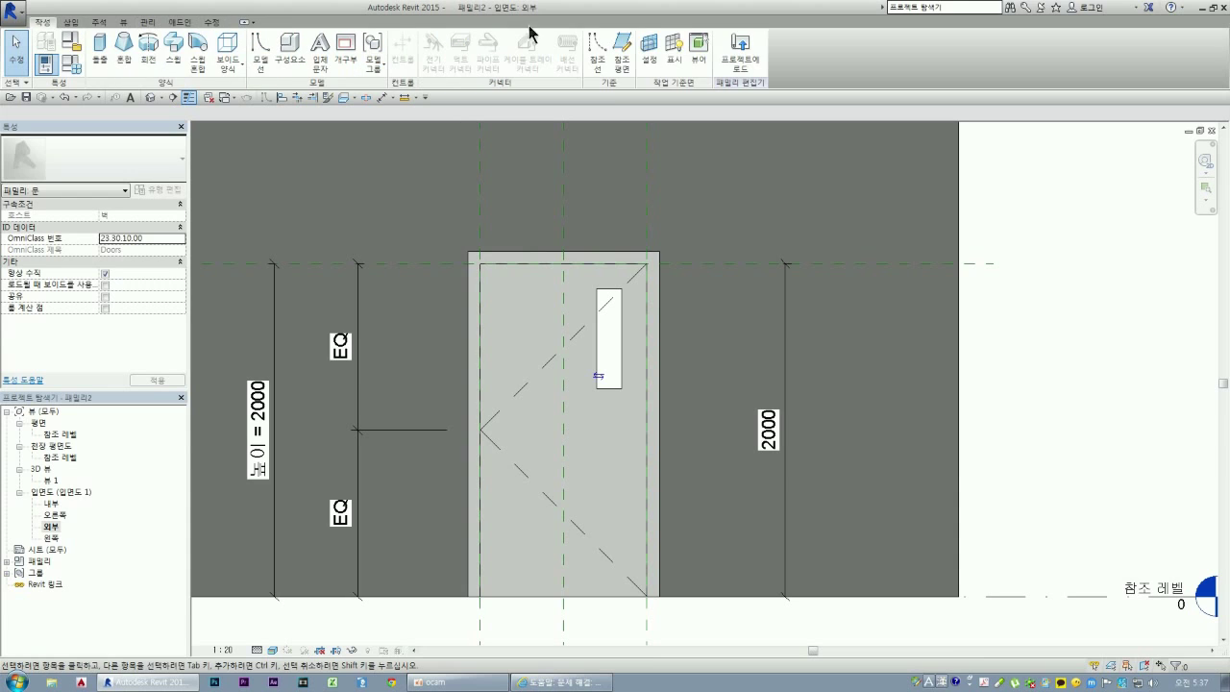
pyautogui.click(652, 48)
pyautogui.click(654, 346)
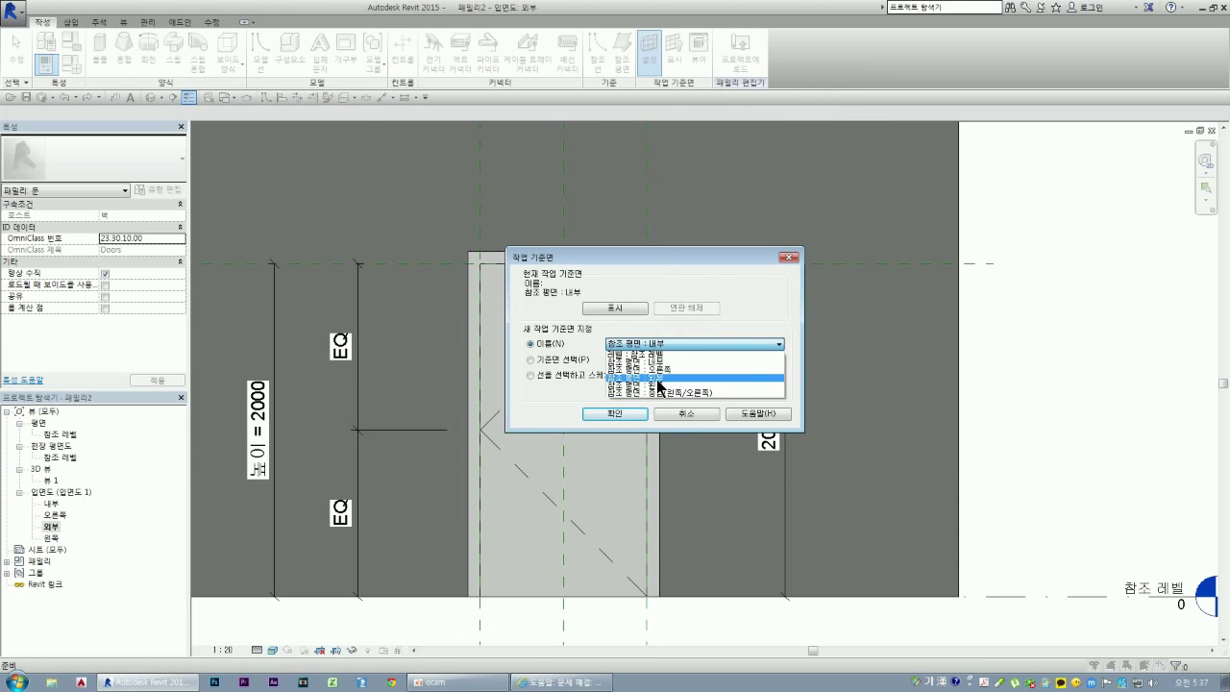
pyautogui.click(660, 387)
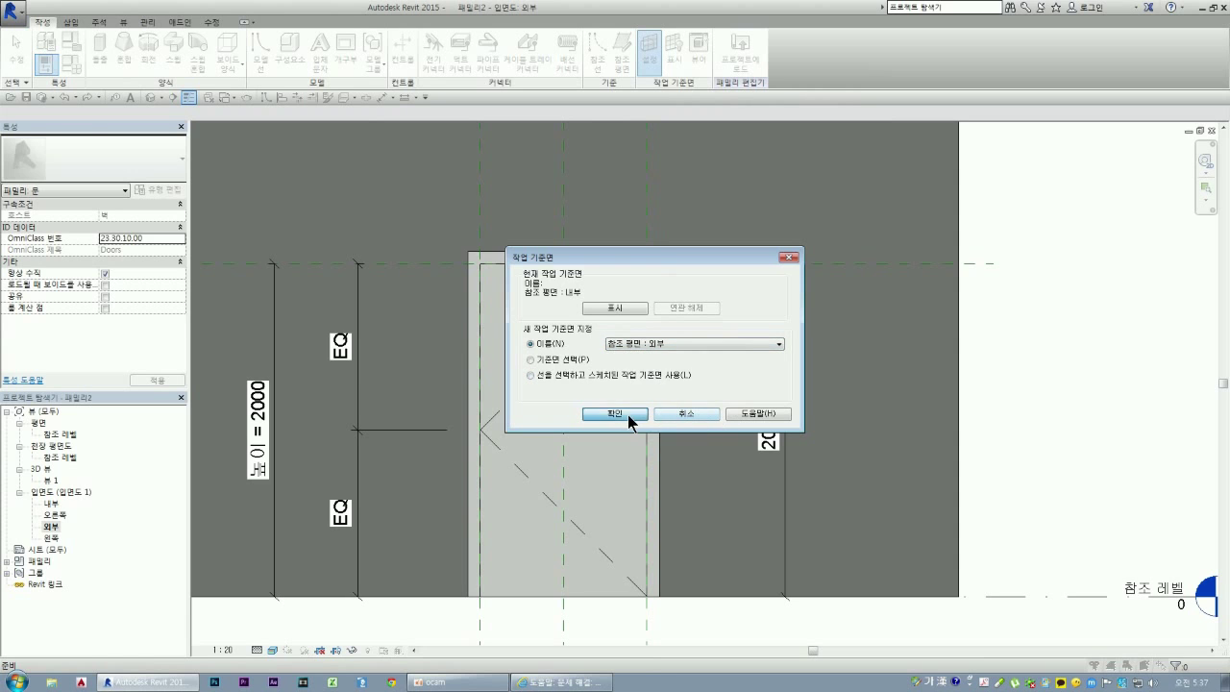
pyautogui.click(624, 415)
# - Start a new extrusion and draw a rectangle over the vision-panel opening
pyautogui.click(96, 55)
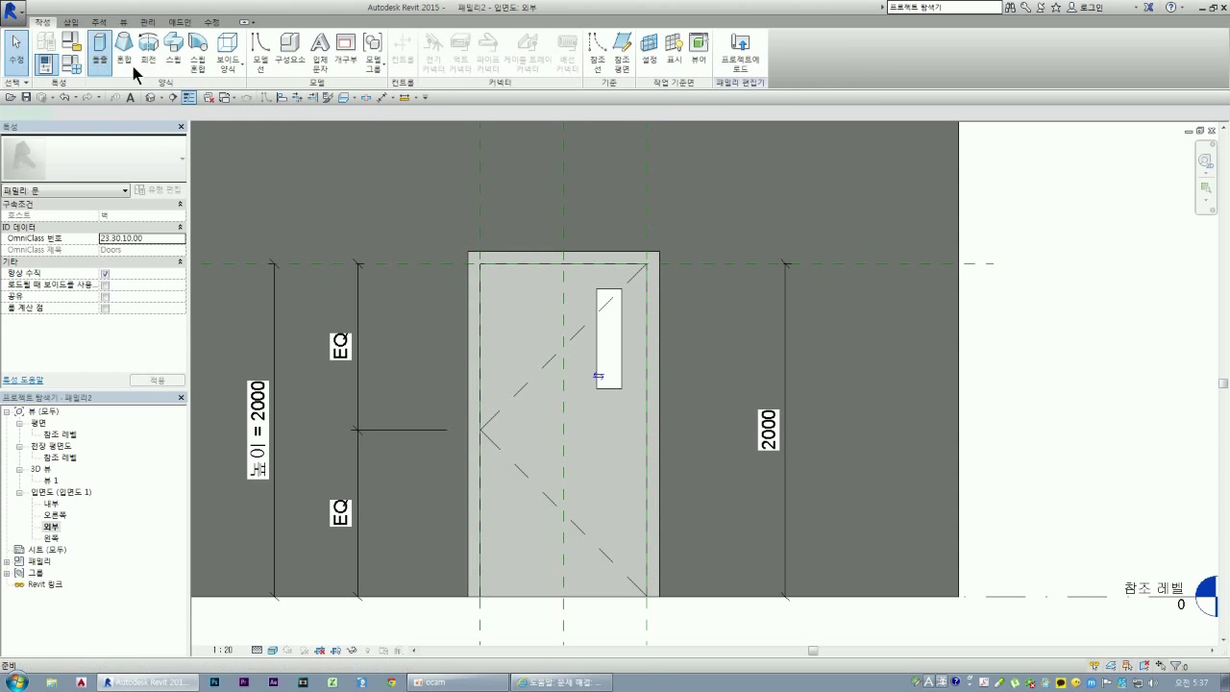
pyautogui.click(492, 44)
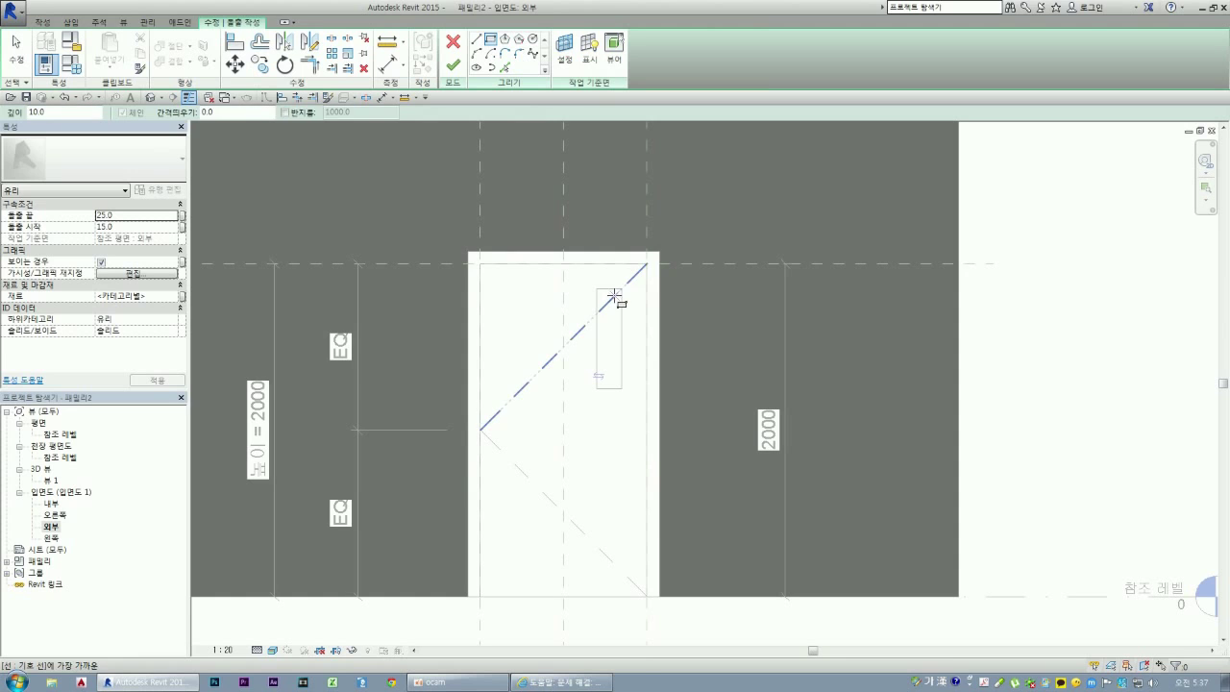
pyautogui.click(586, 280)
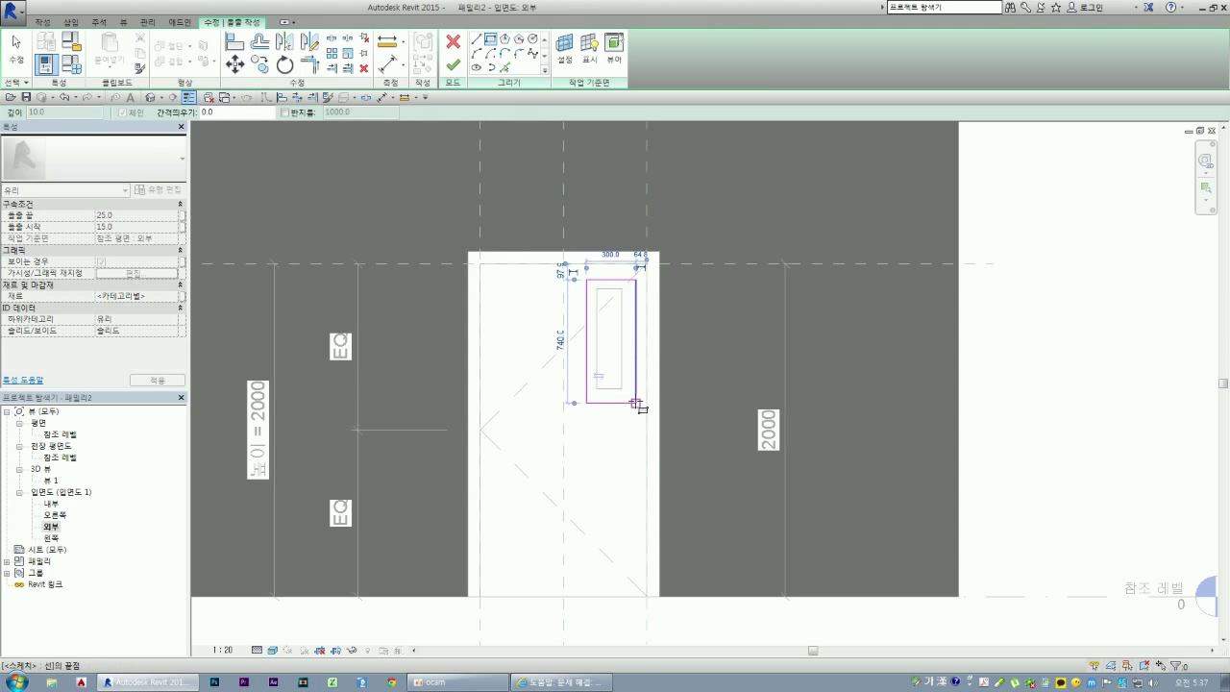
pyautogui.click(636, 403)
# - Align the rectangle's edges to the opening and lock the right edge's alignment
pyautogui.click(240, 46)
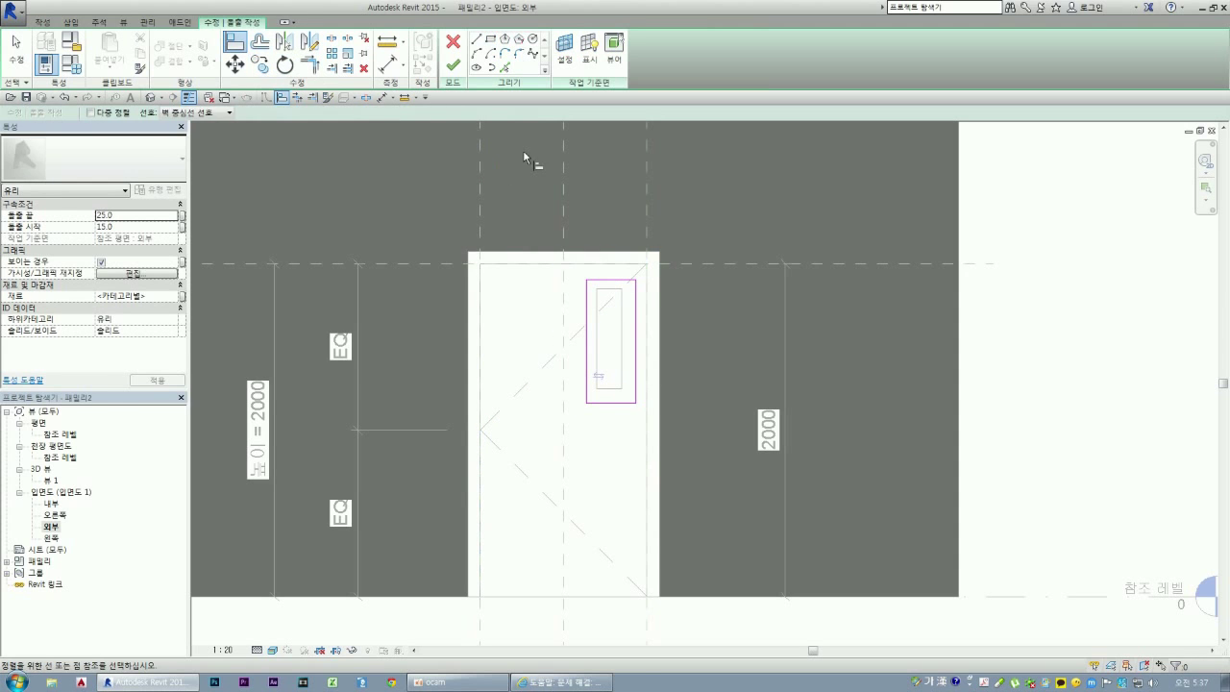
pyautogui.click(603, 305)
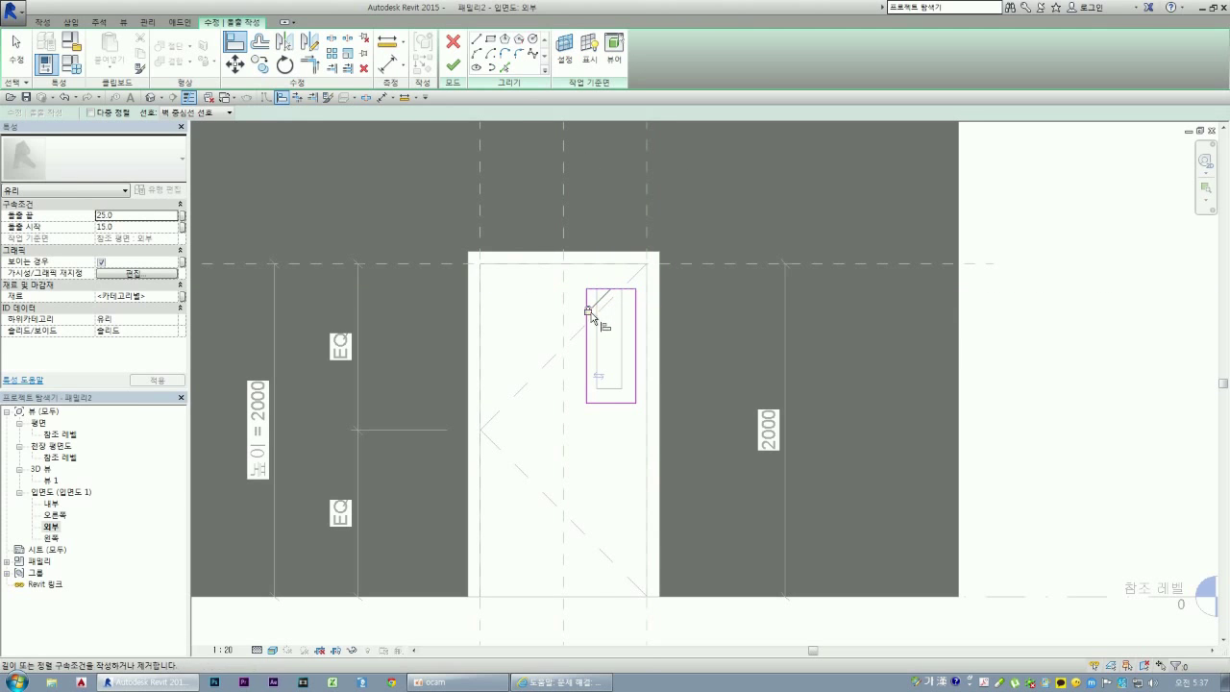
pyautogui.click(589, 338)
pyautogui.click(587, 338)
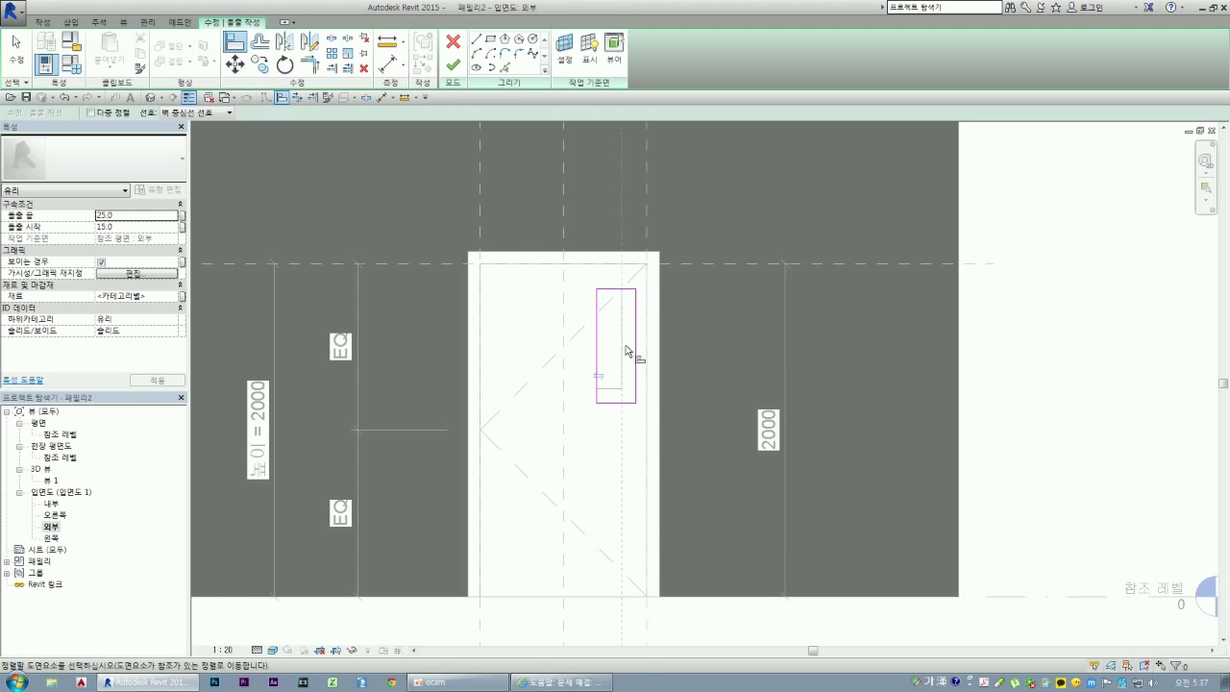
pyautogui.click(635, 352)
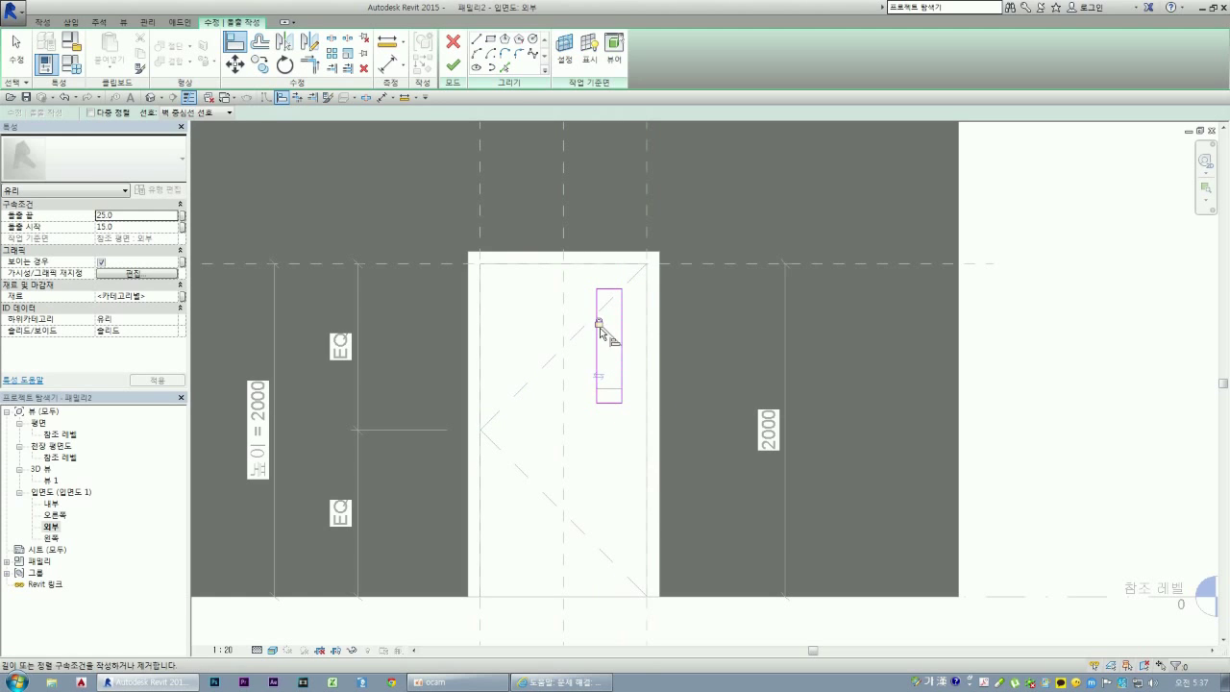
pyautogui.moveTo(622, 403); pyautogui.dragTo(630, 370)
pyautogui.click(630, 370)
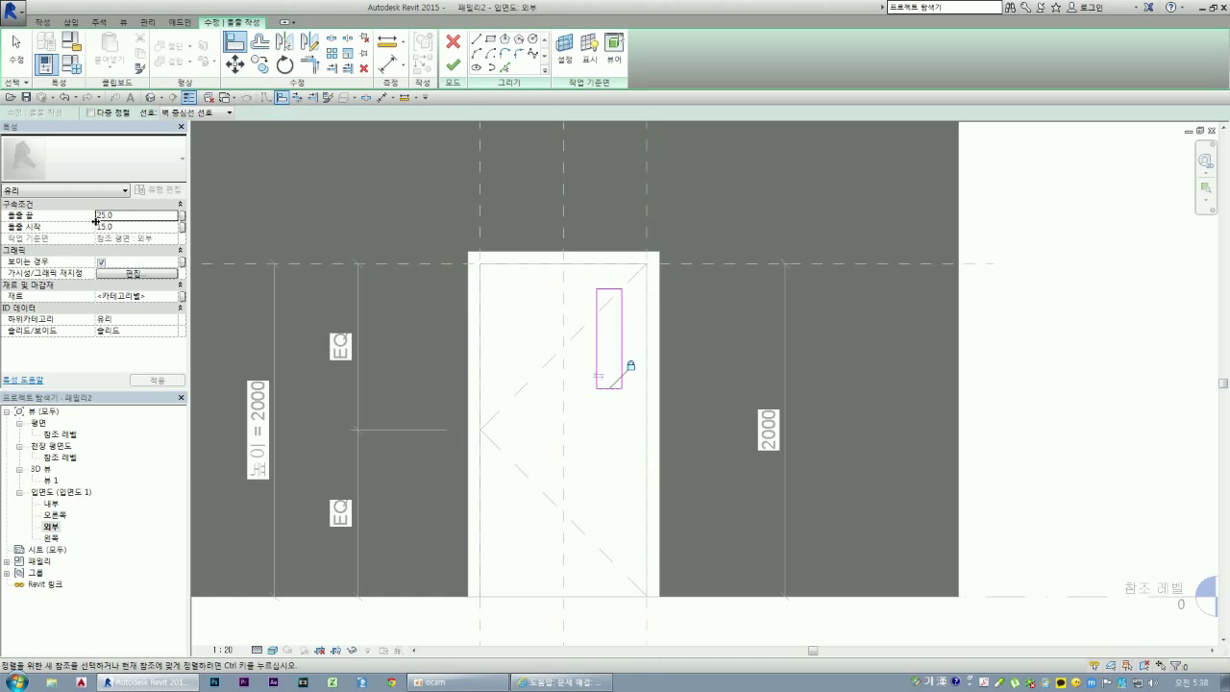
# - Finish the glass vision lite extrusion and show the door in 3D view '뷰 1'
pyautogui.click(460, 68)
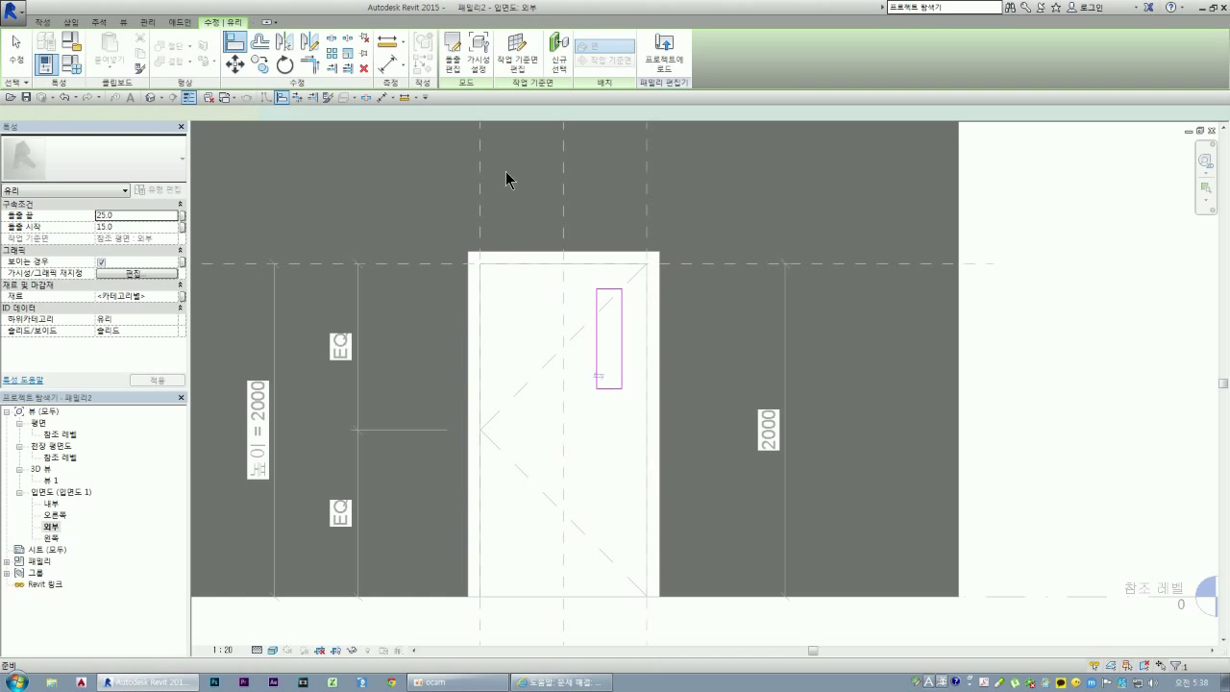
pyautogui.doubleClick(53, 480)
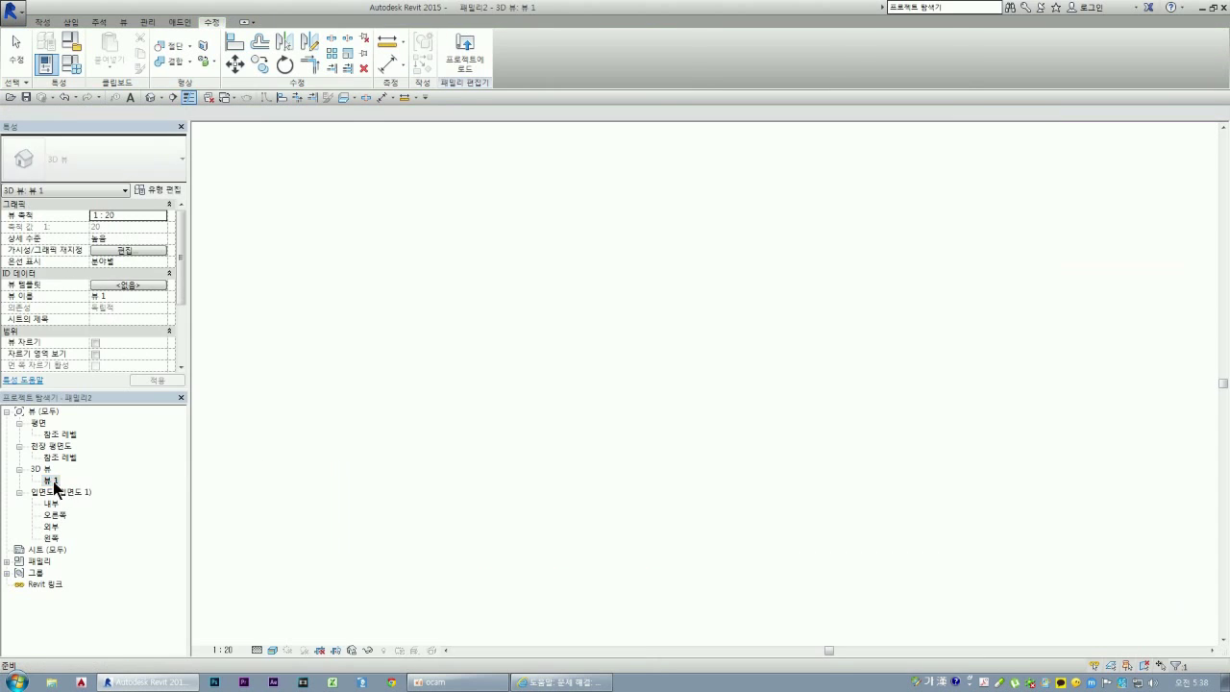
pyautogui.click(383, 467)
pyautogui.scroll(4, 654, 467)
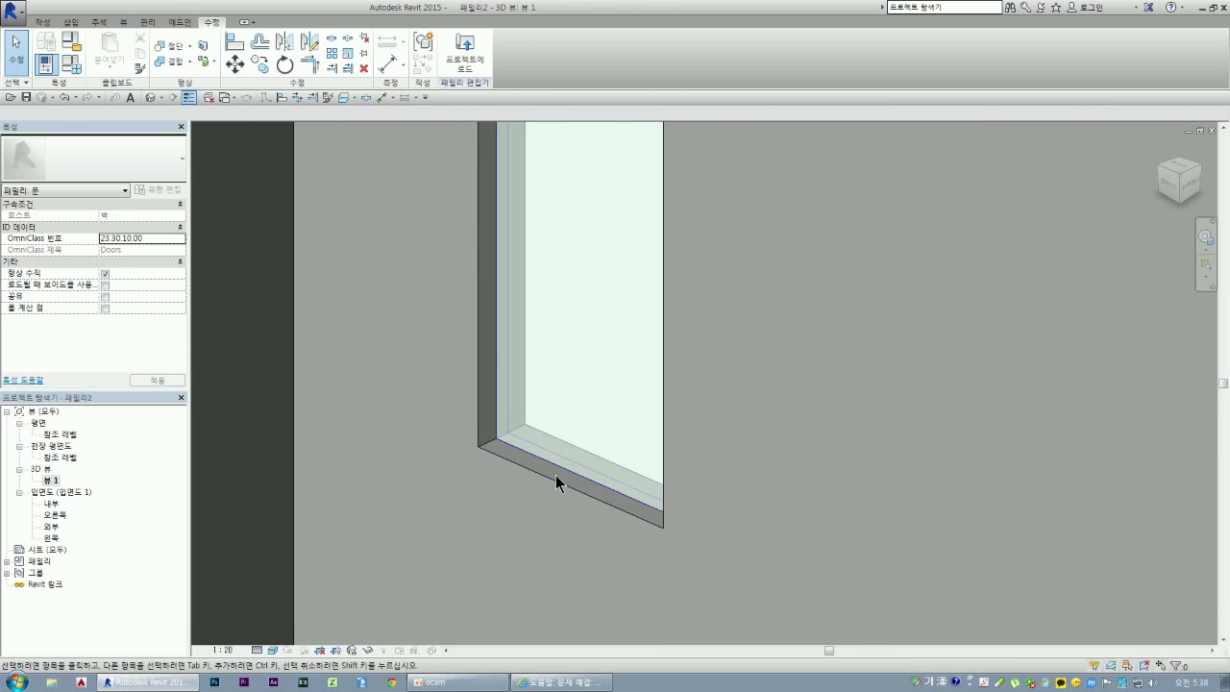
# - Zoom around the 3D door, selecting the glass panel and then the door panel to inspect them
pyautogui.click(566, 469)
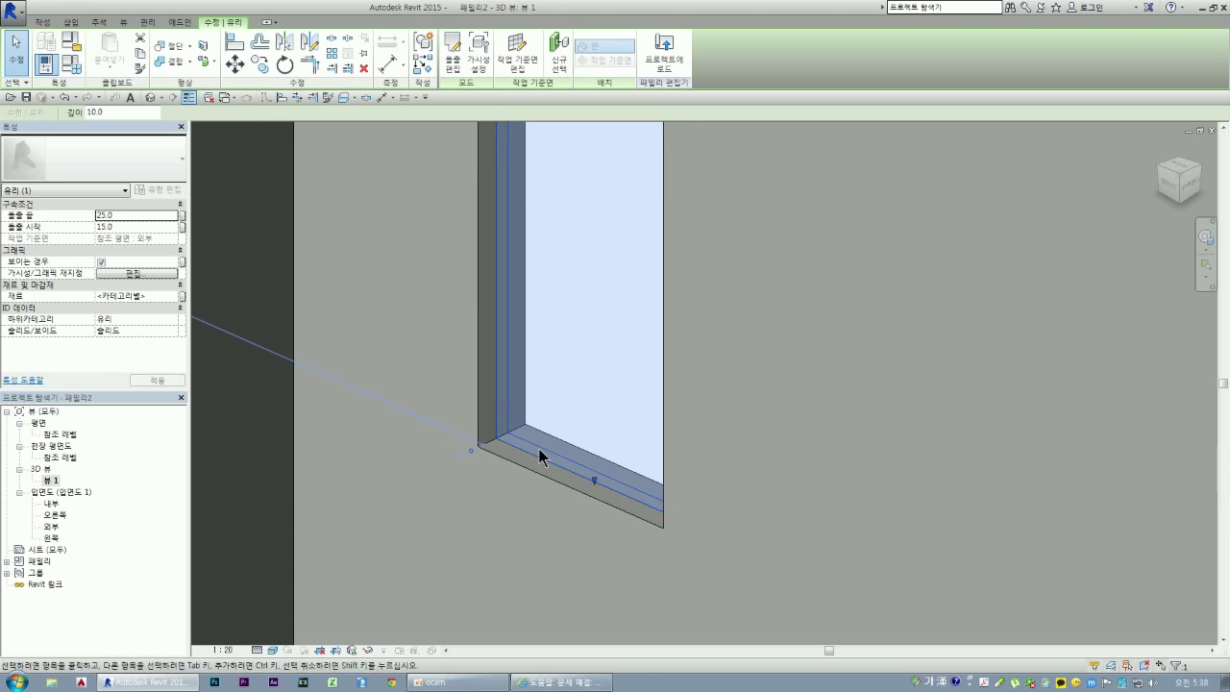
pyautogui.scroll(-3, 534, 447)
pyautogui.scroll(-3, 549, 442)
pyautogui.click(337, 448)
pyautogui.scroll(-2, 596, 375)
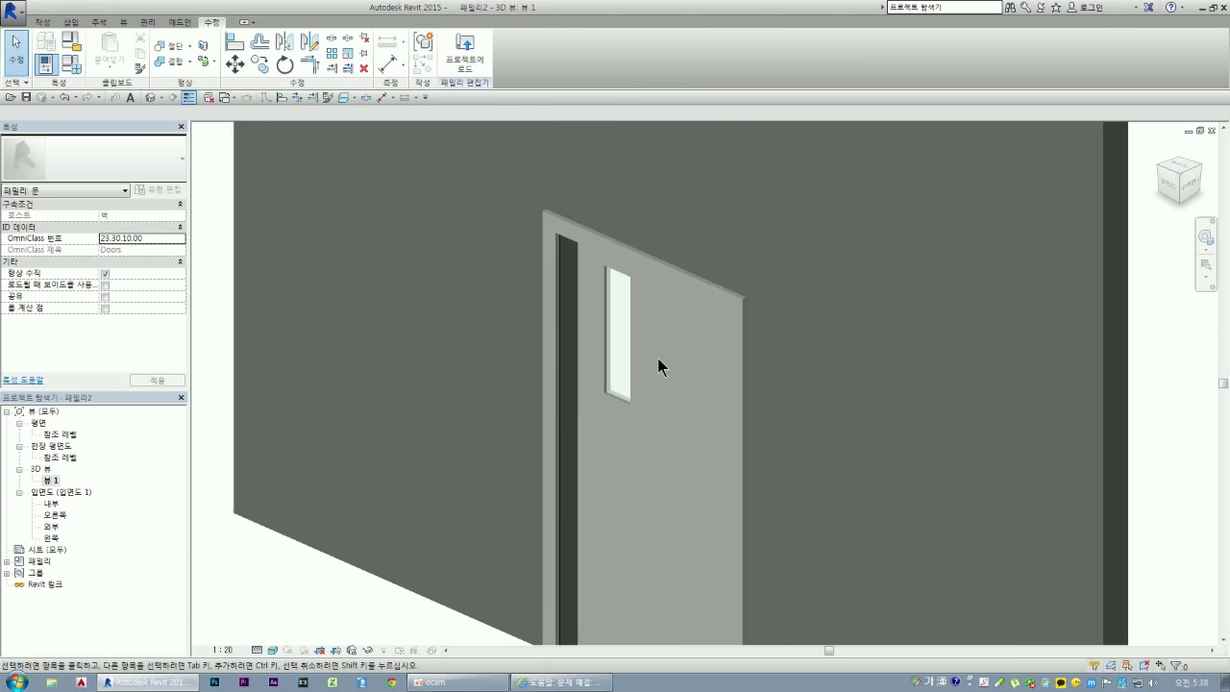
pyautogui.scroll(-2, 657, 365)
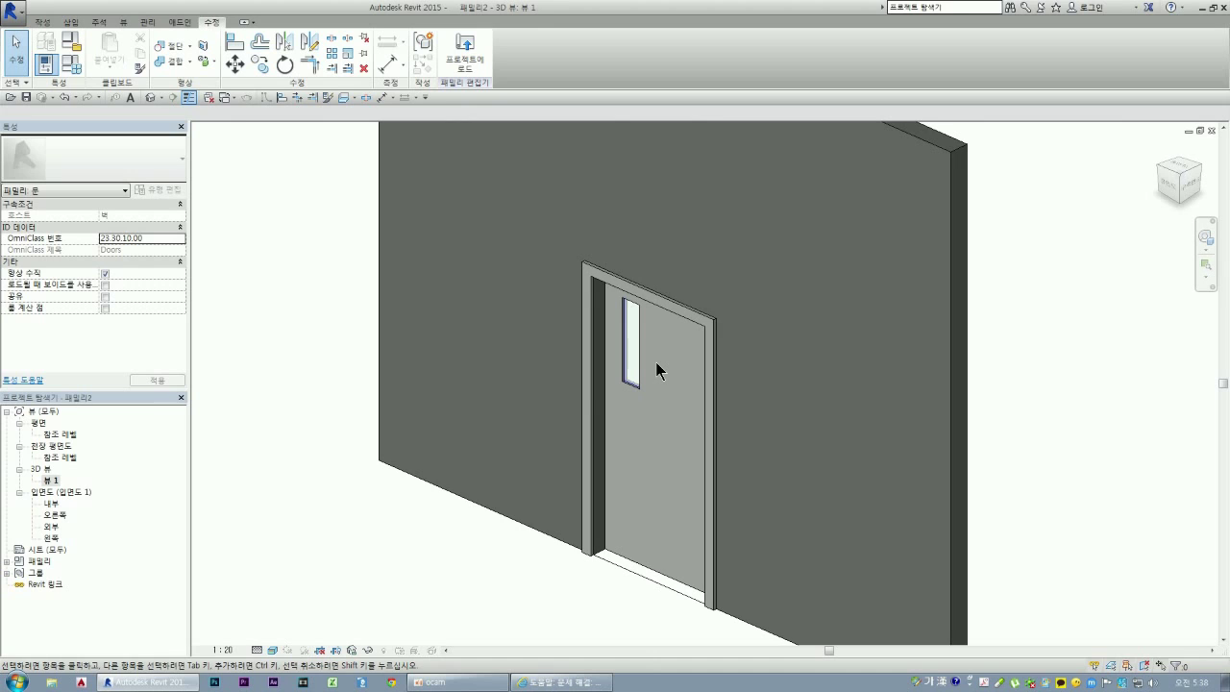
pyautogui.scroll(-2, 599, 377)
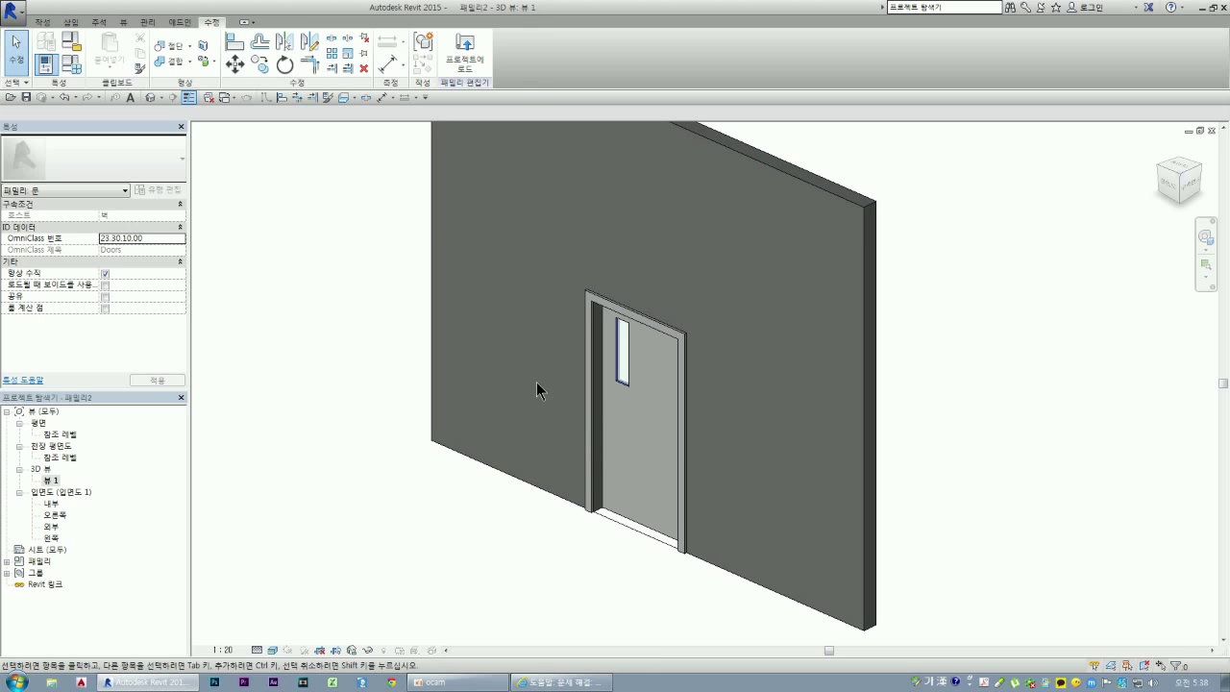
pyautogui.click(634, 525)
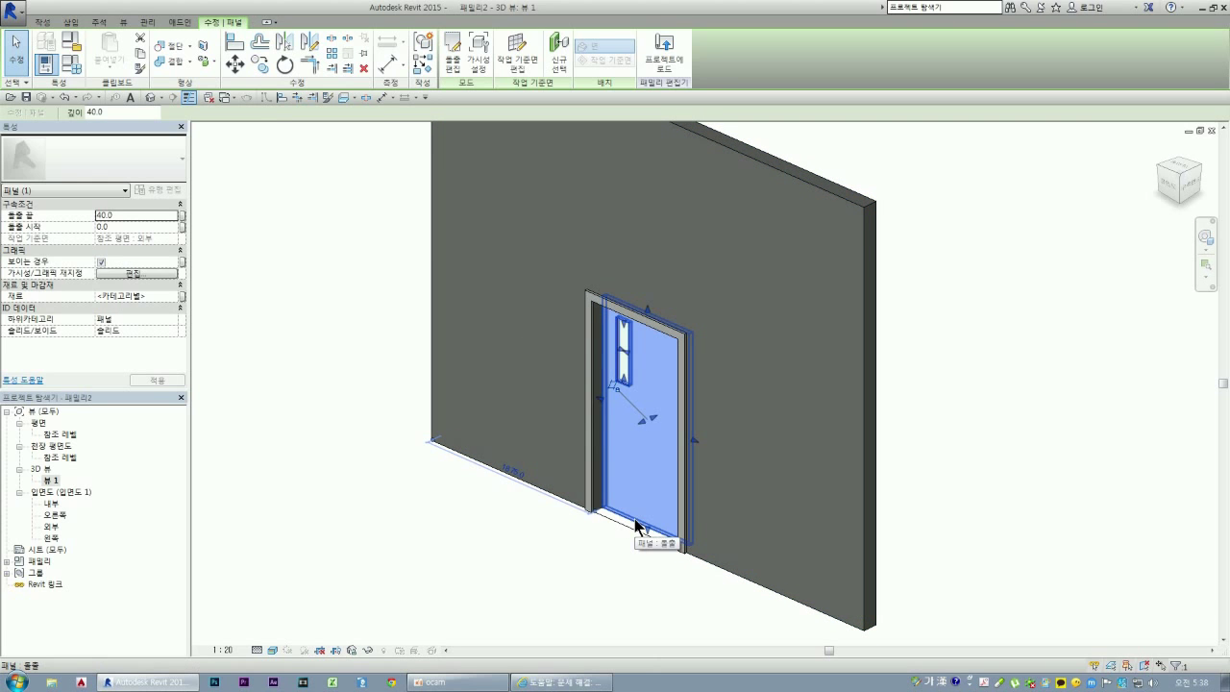
pyautogui.press('Escape')
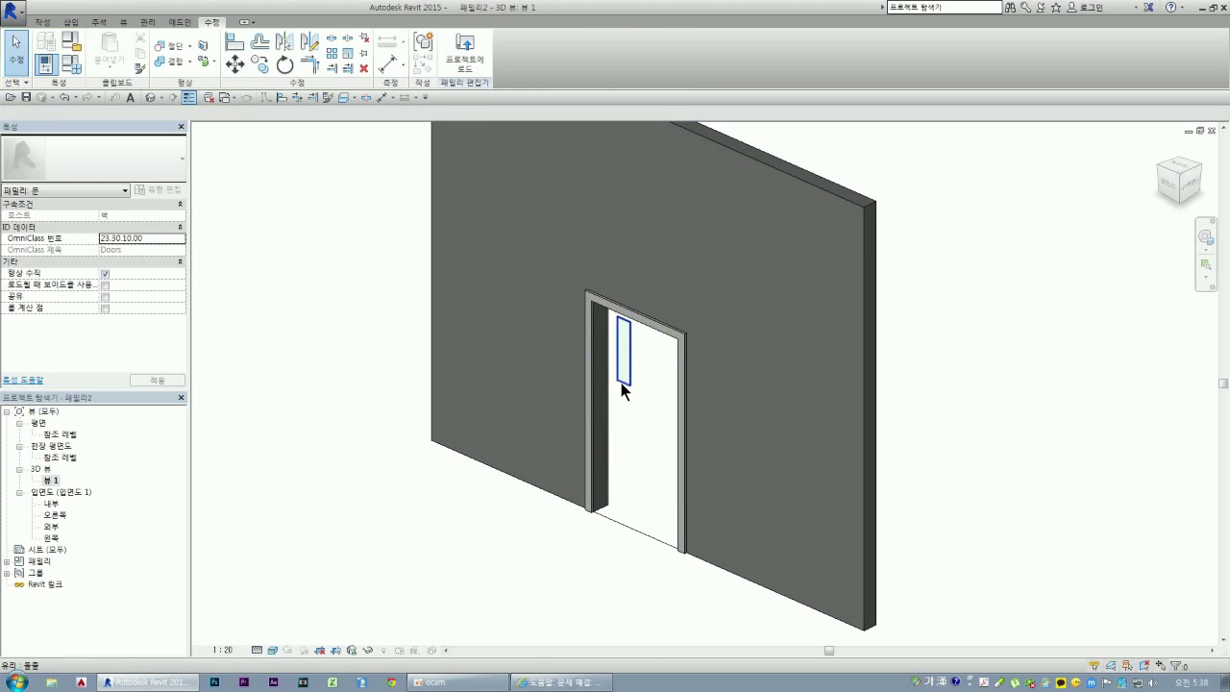
pyautogui.click(622, 383)
pyautogui.press('Escape')
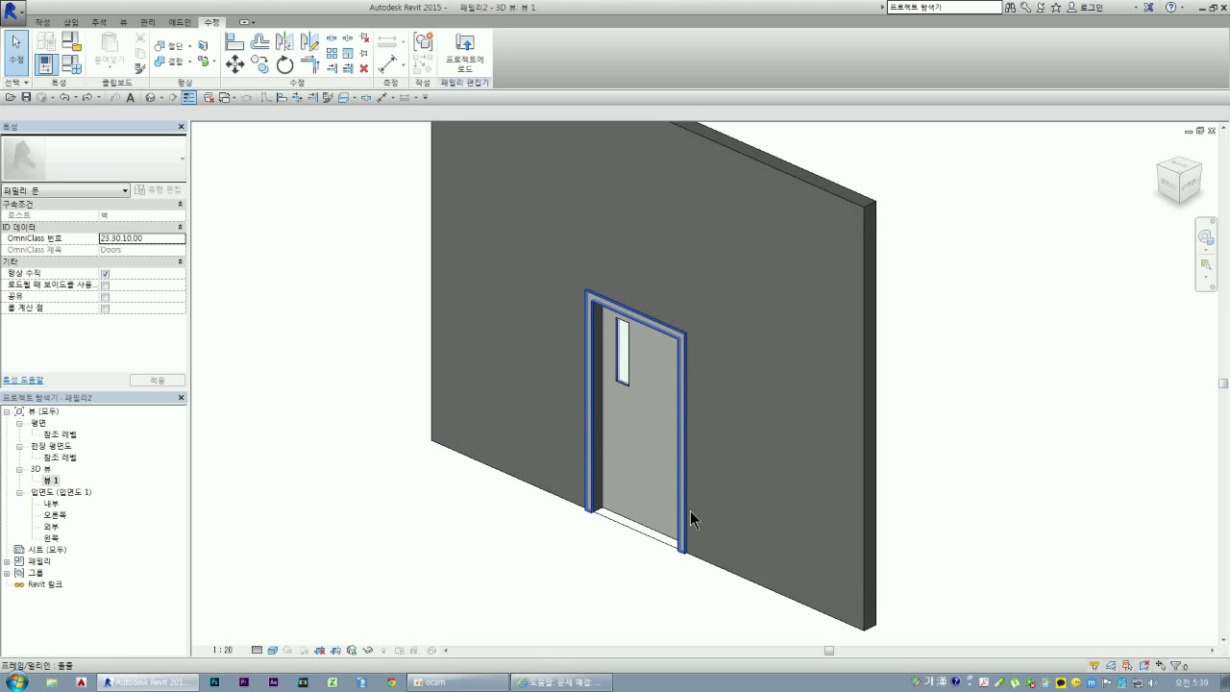
pyautogui.scroll(3, 576, 308)
pyautogui.scroll(-2, 580, 320)
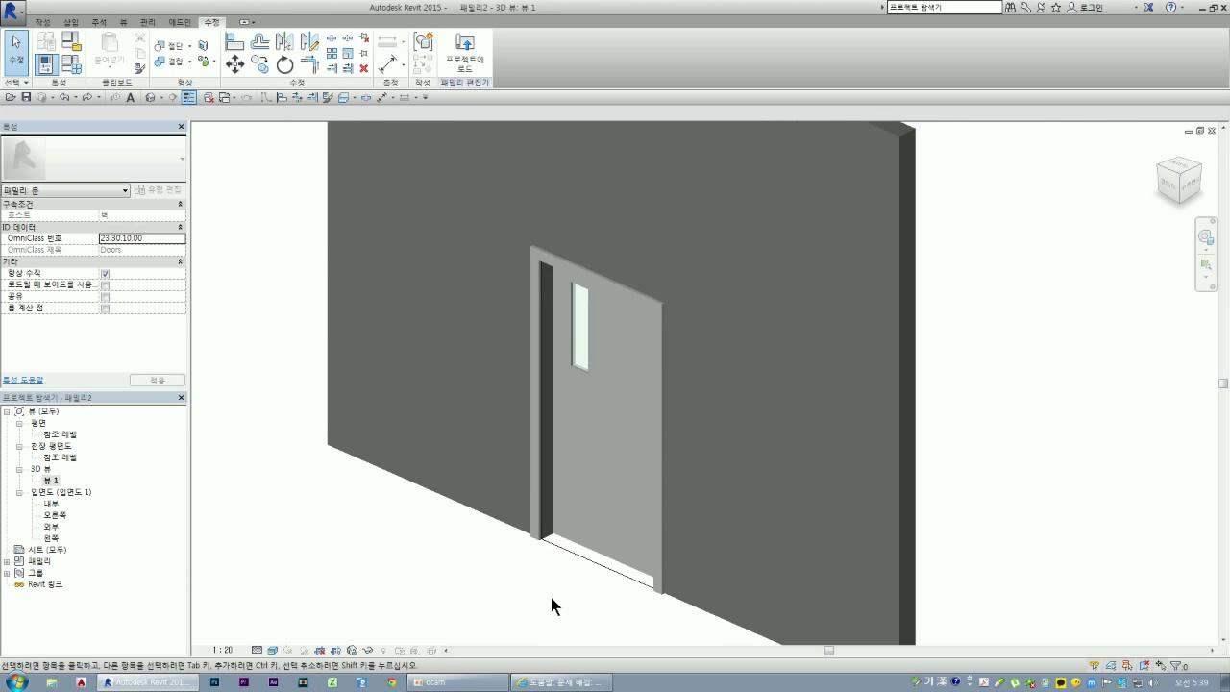
pyautogui.scroll(2, 552, 596)
pyautogui.scroll(1, 580, 487)
pyautogui.scroll(1, 566, 515)
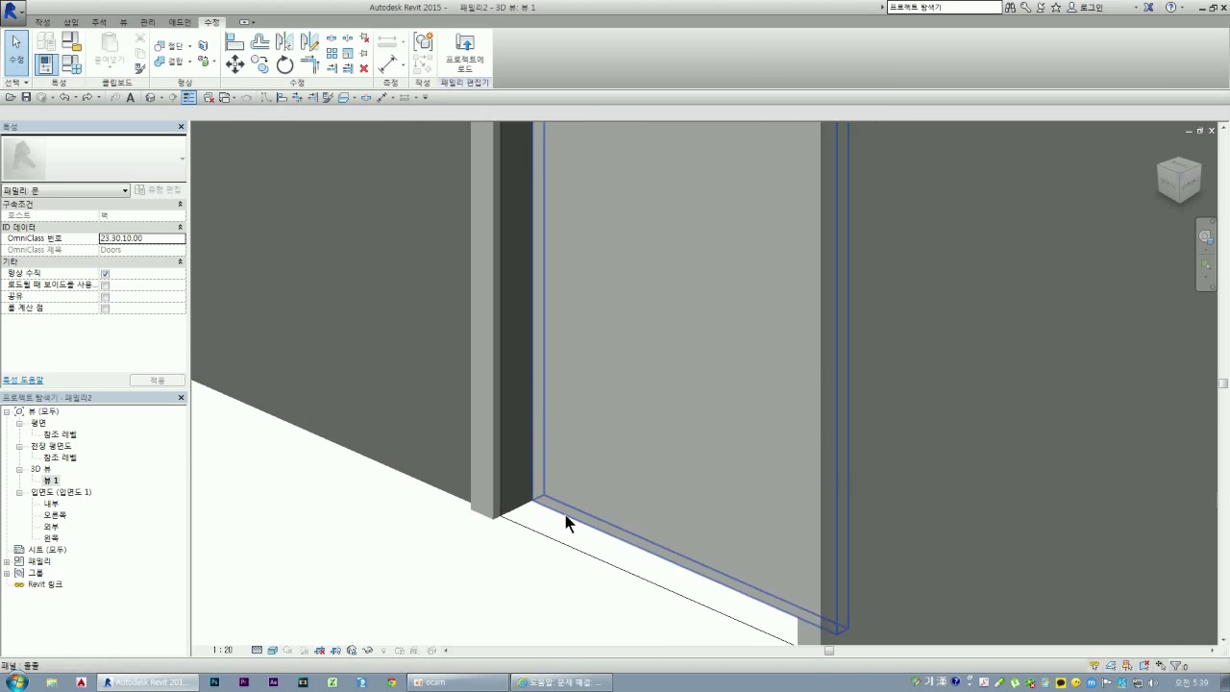
pyautogui.scroll(-3, 673, 500)
pyautogui.scroll(-2, 749, 493)
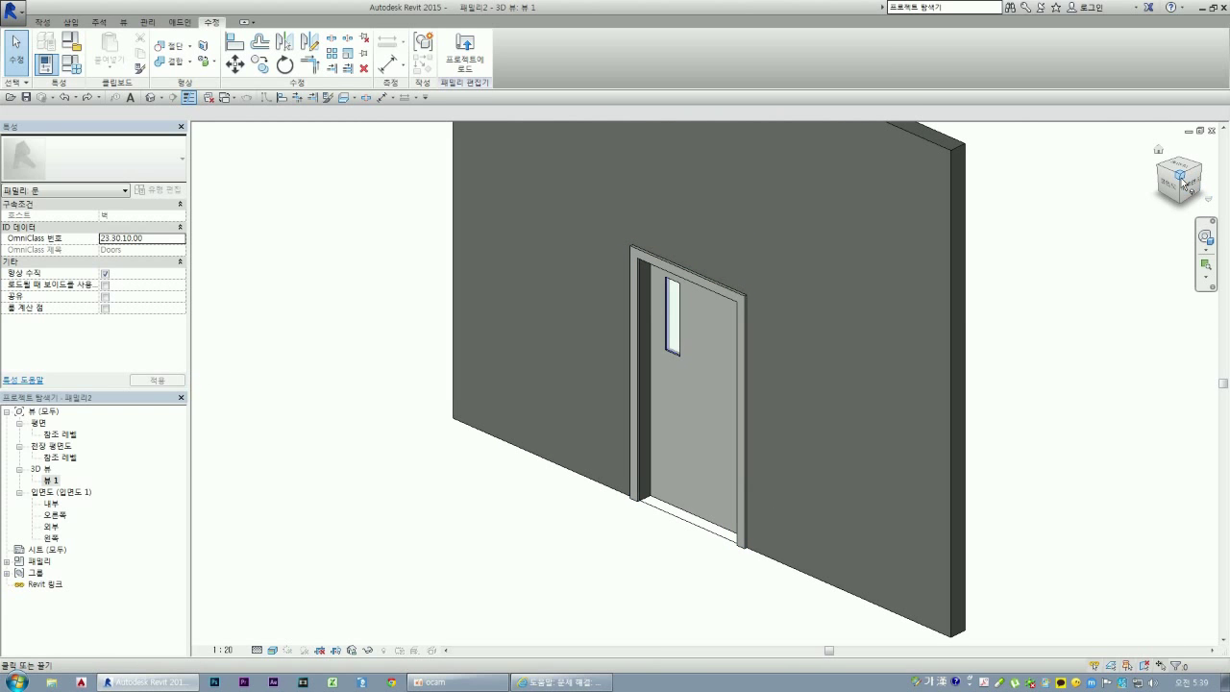
pyautogui.moveTo(1182, 183); pyautogui.dragTo(1105, 185)
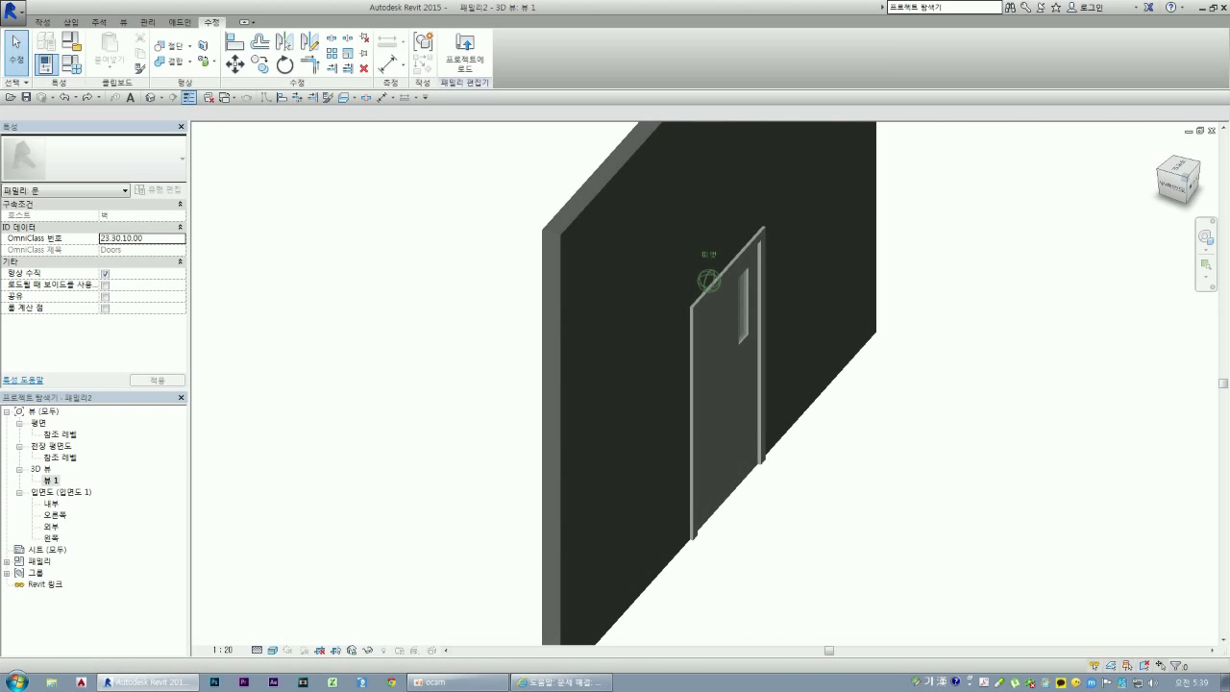
pyautogui.scroll(3, 742, 448)
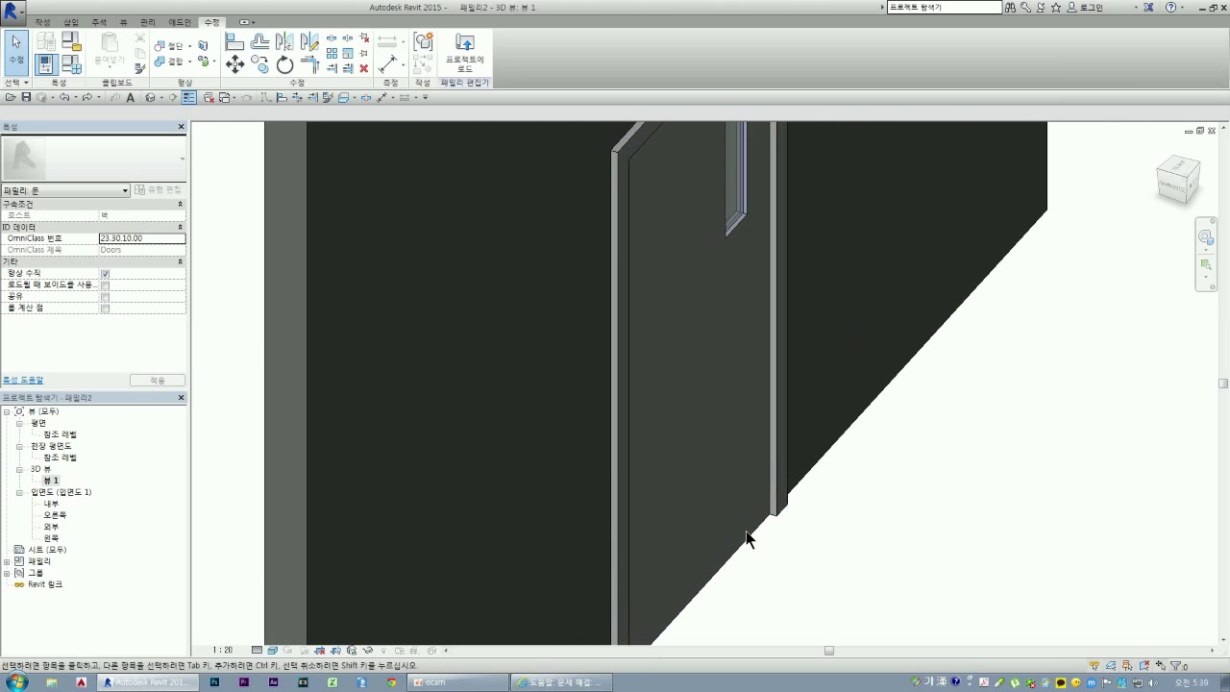
pyautogui.scroll(-1, 754, 533)
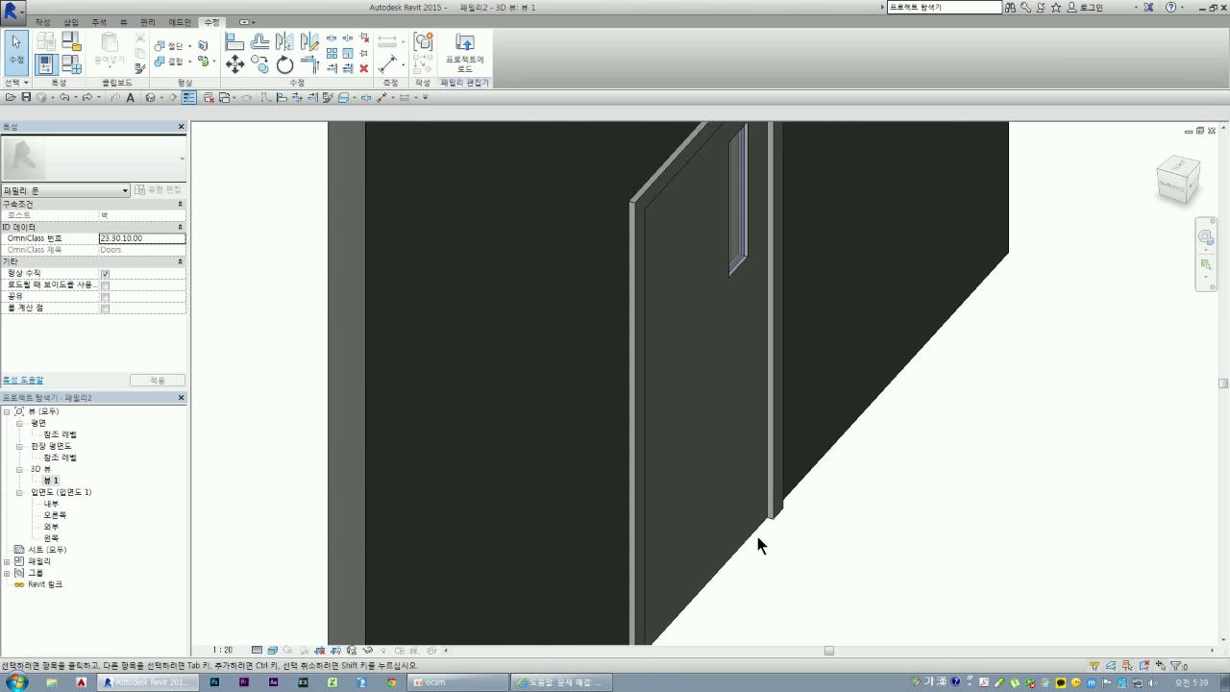
pyautogui.scroll(2, 755, 536)
pyautogui.scroll(1, 790, 499)
pyautogui.click(802, 499)
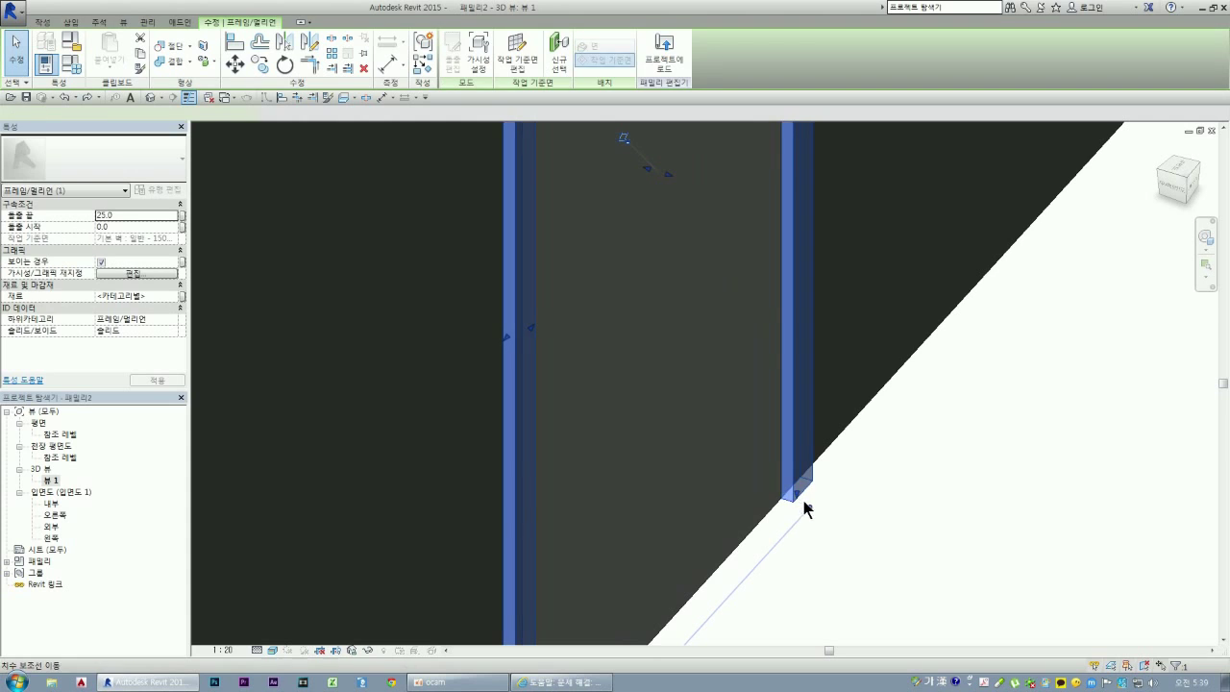
pyautogui.scroll(-5, 832, 483)
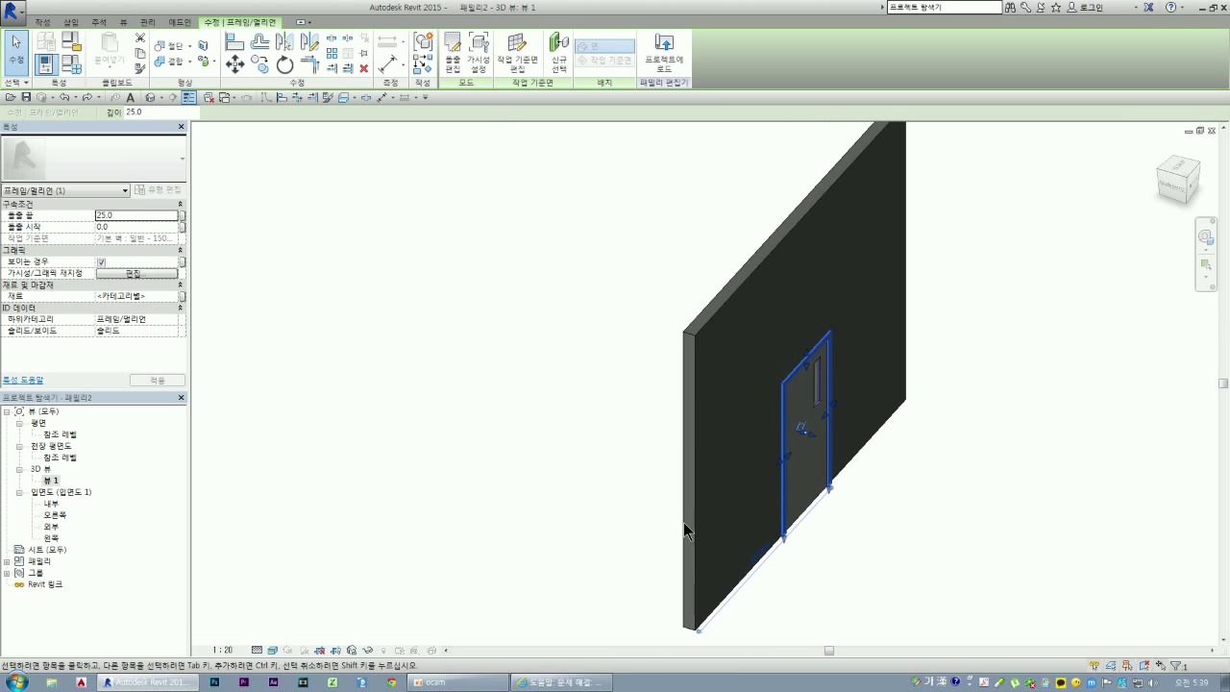
pyautogui.click(689, 629)
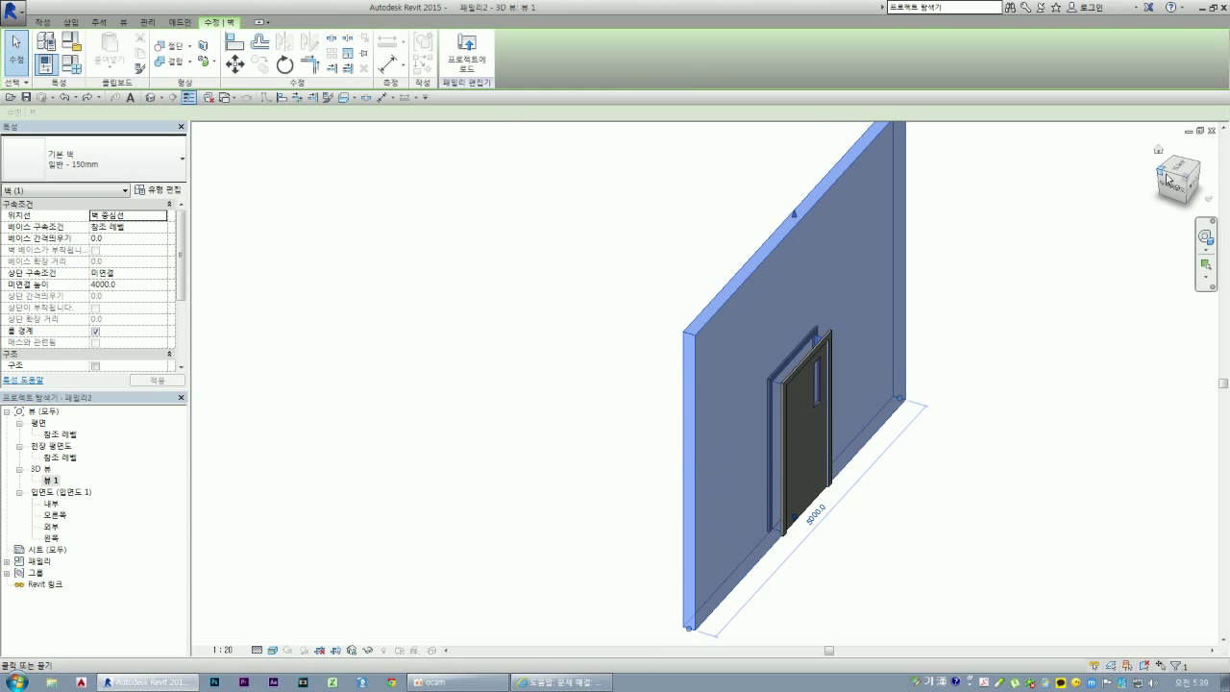
# - Rotate the 3D view to a new isometric angle and zoom in on the door opening
pyautogui.click(1168, 179)
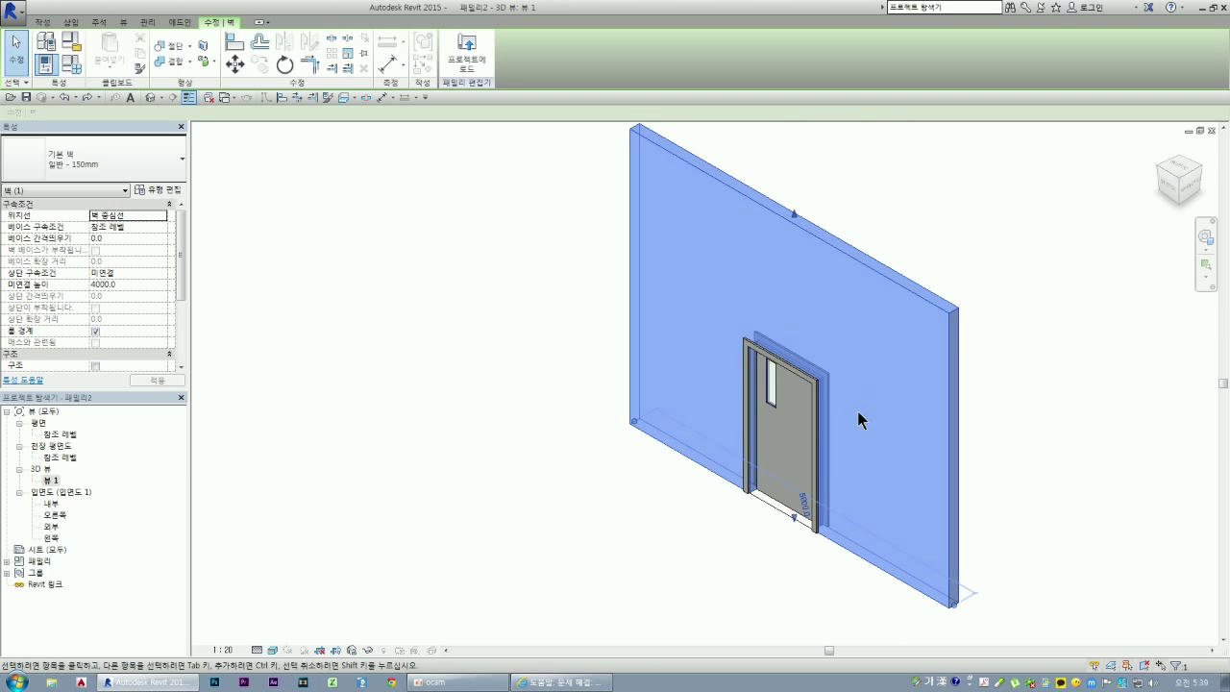
pyautogui.scroll(4, 863, 421)
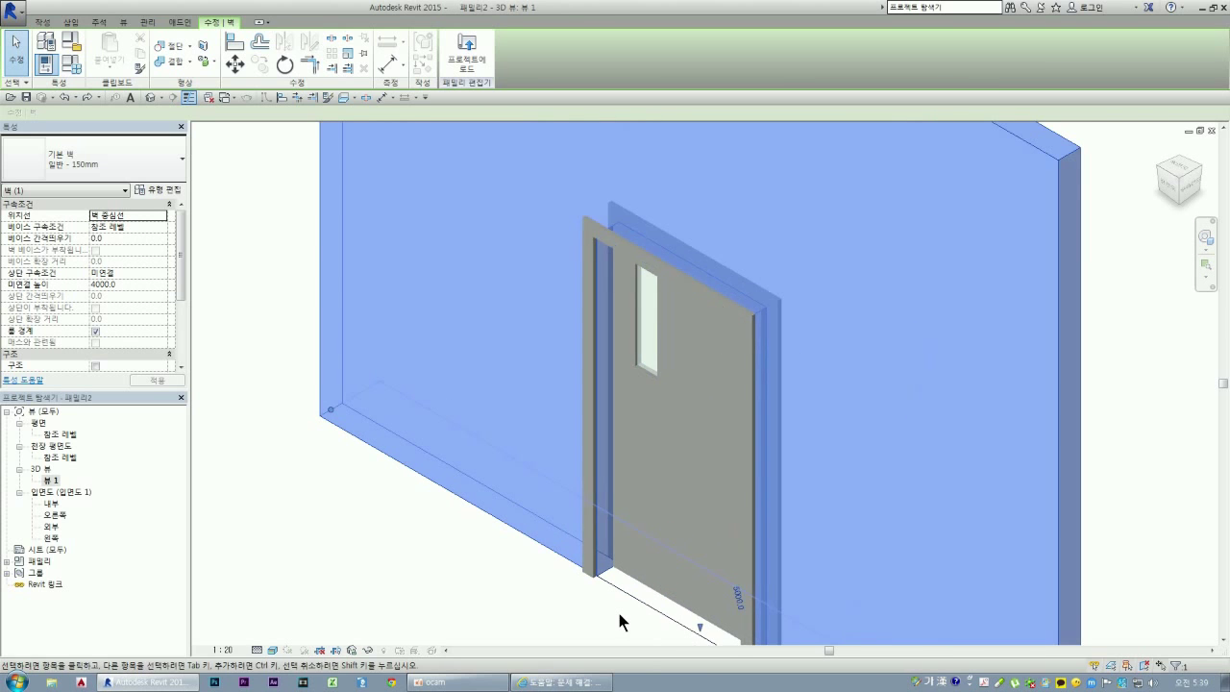
pyautogui.scroll(3, 619, 610)
pyautogui.scroll(3, 571, 533)
pyautogui.click(650, 616)
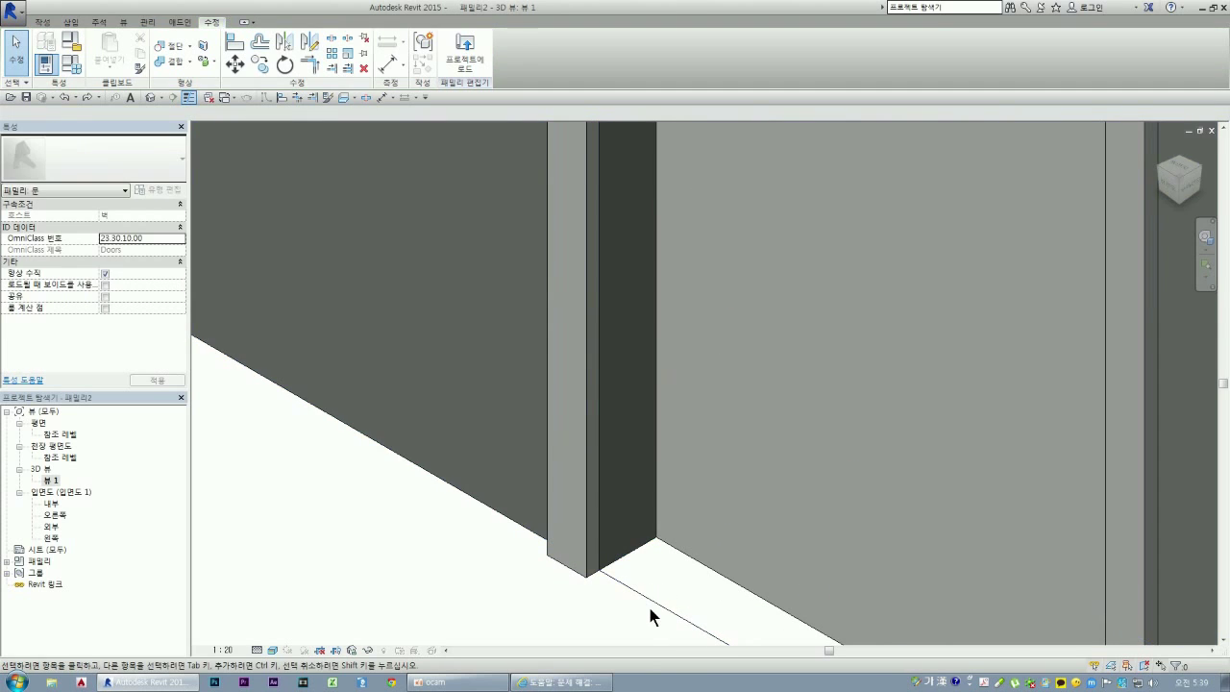
pyautogui.click(623, 587)
pyautogui.scroll(-4, 625, 512)
pyautogui.click(673, 596)
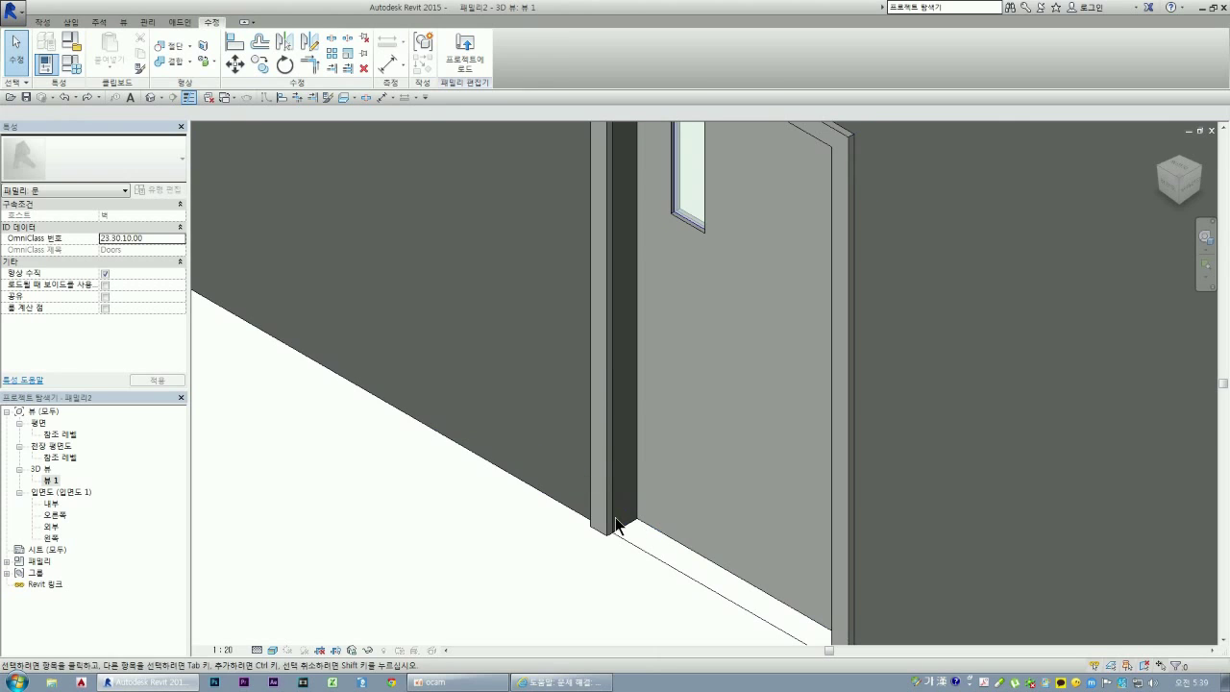
# - Select the door panel and put its extrusion into sketch-edit mode
pyautogui.scroll(-3, 535, 526)
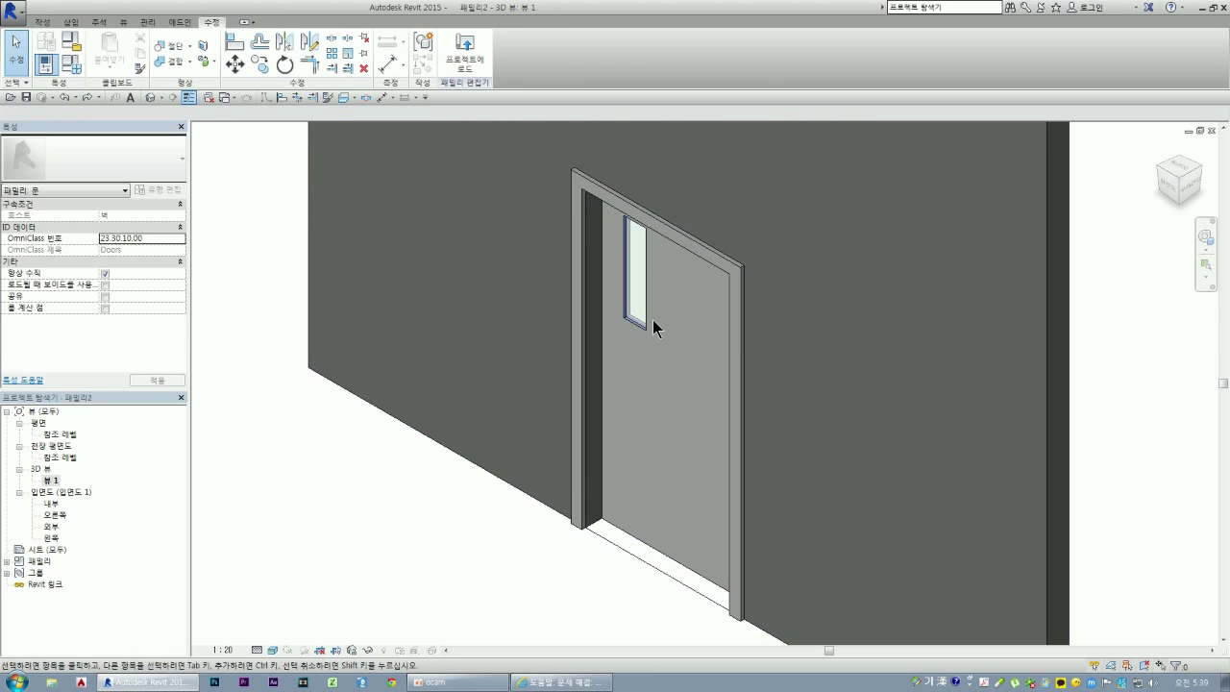
pyautogui.scroll(2, 653, 326)
pyautogui.scroll(2, 630, 297)
pyautogui.scroll(2, 633, 319)
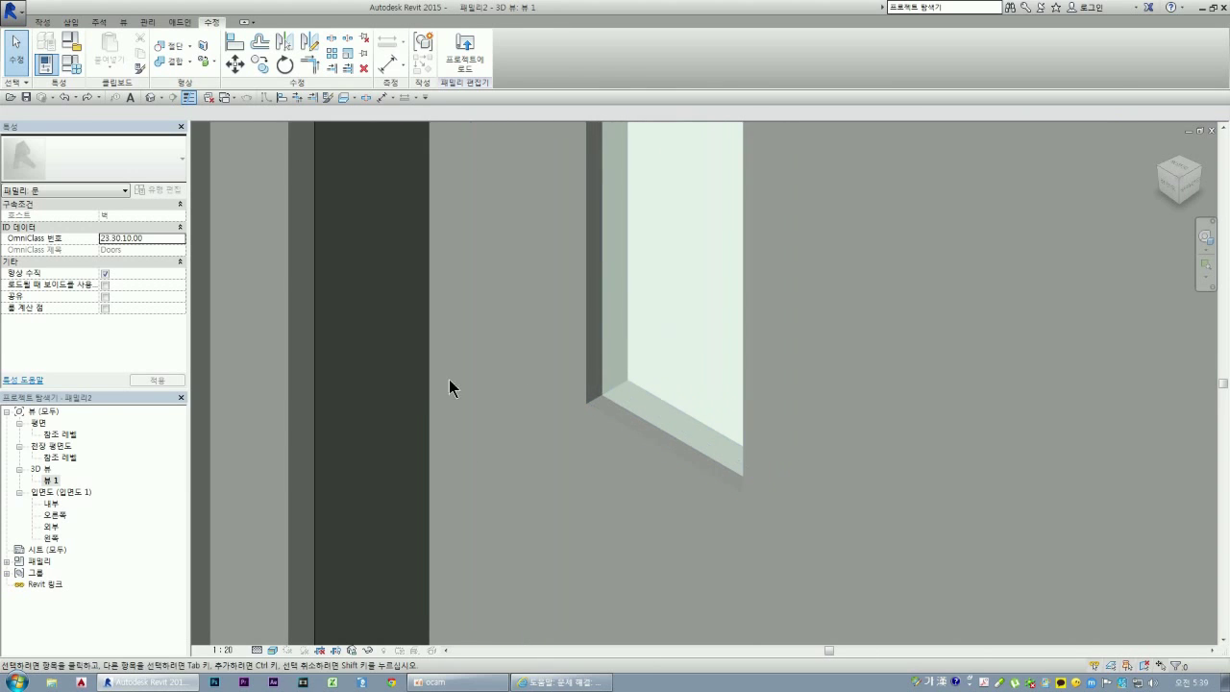
pyautogui.scroll(-2, 605, 374)
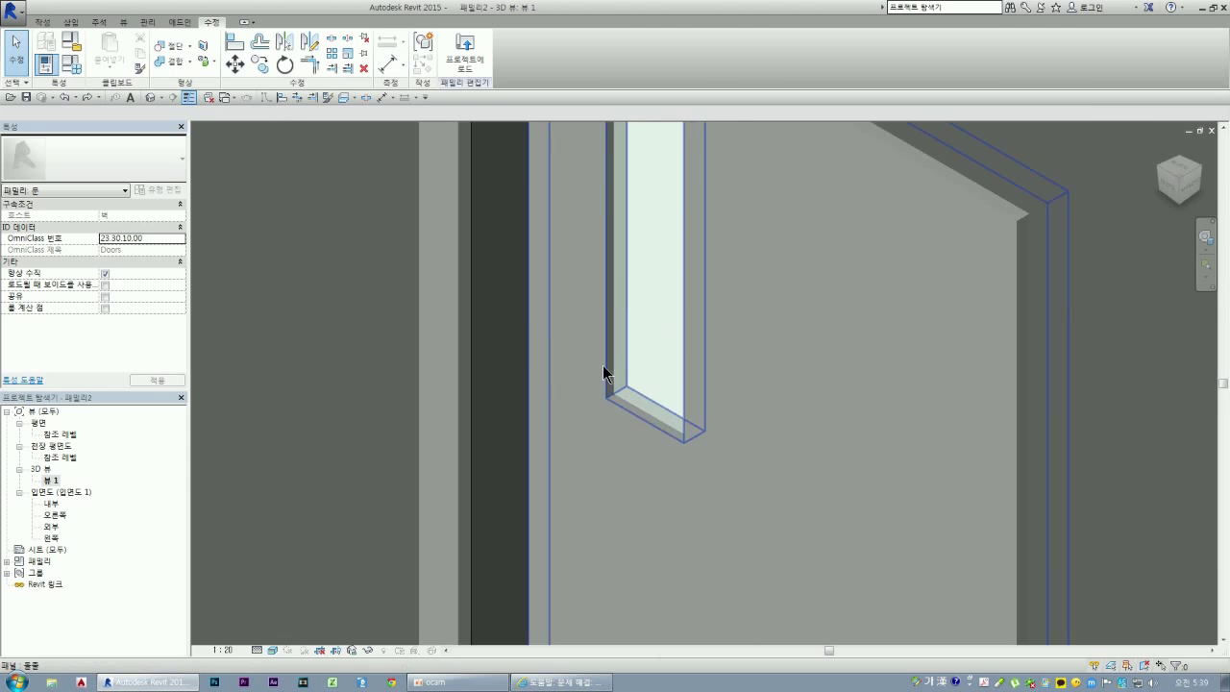
pyautogui.scroll(-4, 606, 373)
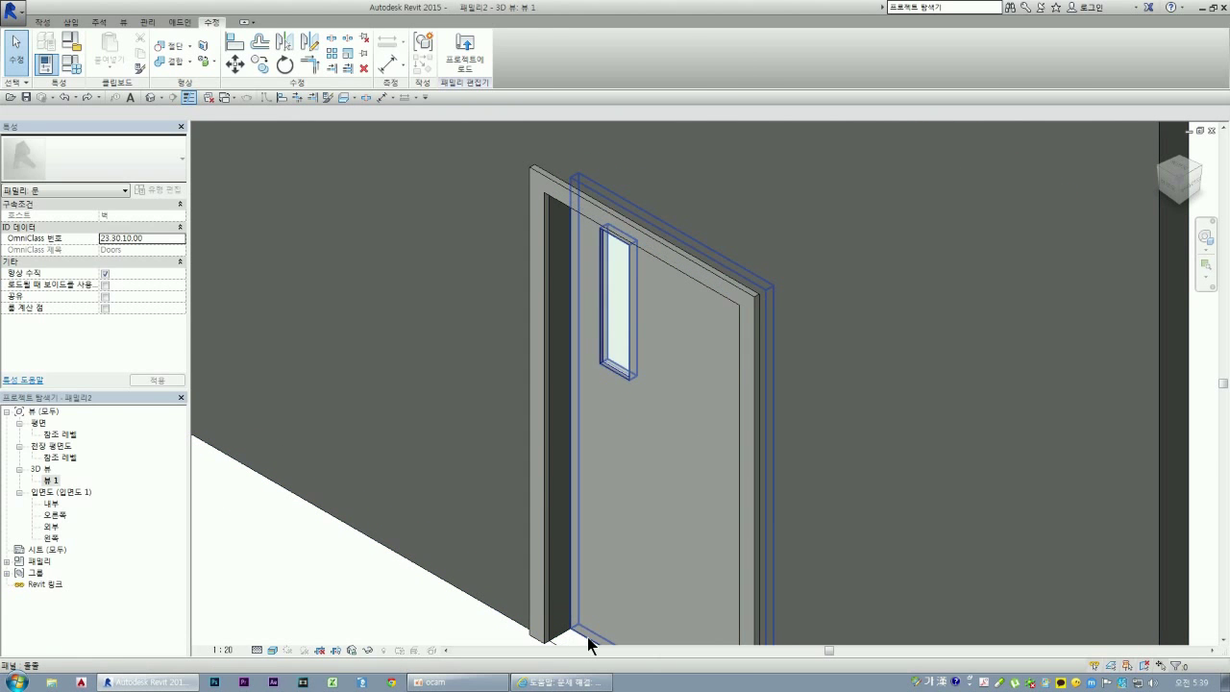
pyautogui.click(589, 645)
pyautogui.click(457, 53)
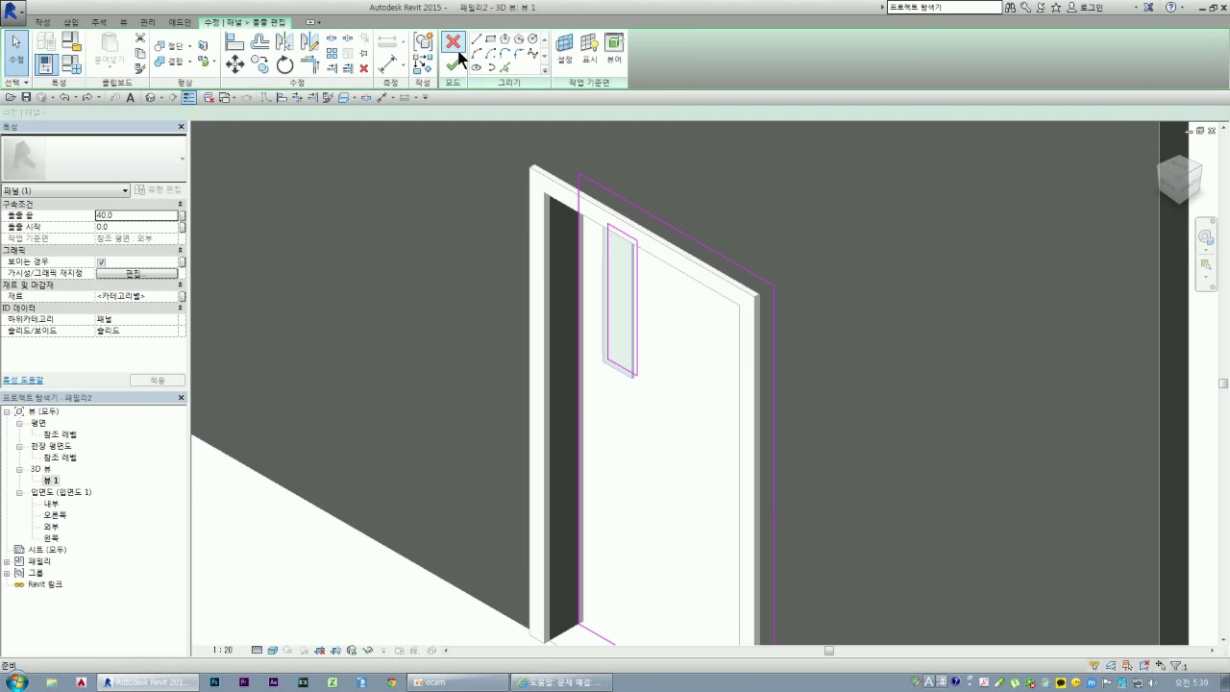
# - Zoom in and out on the door panel's extrusion sketch
pyautogui.scroll(-3, 549, 248)
pyautogui.scroll(3, 582, 426)
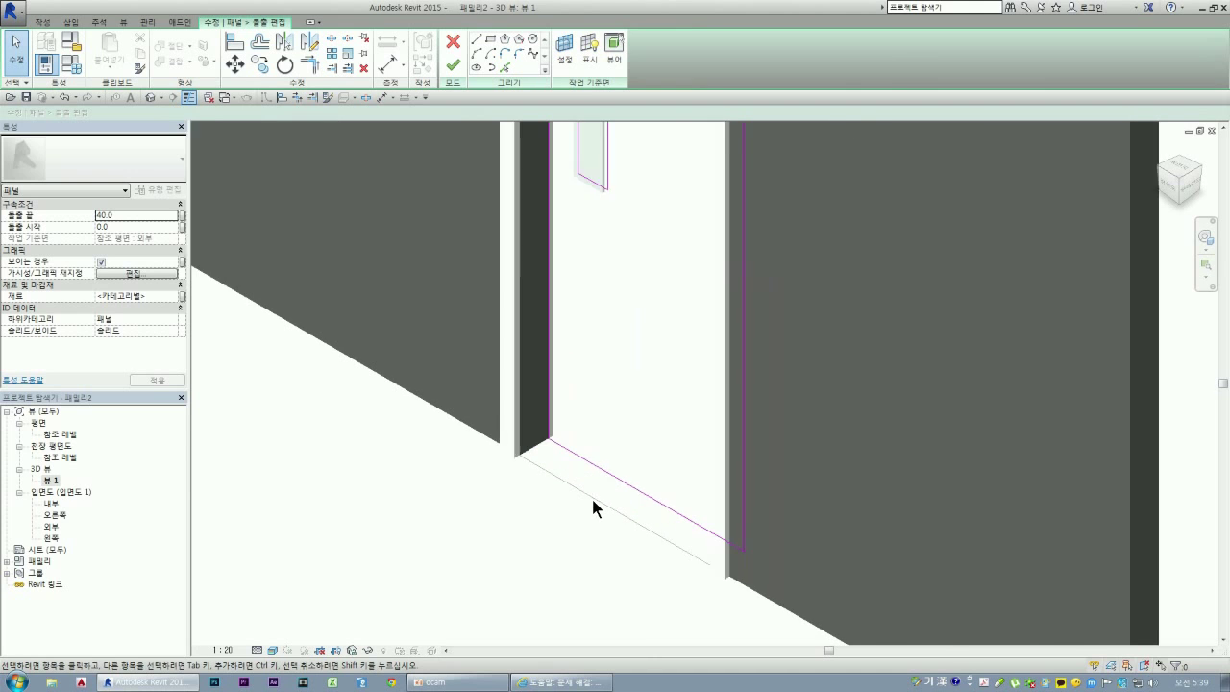
pyautogui.scroll(1, 592, 500)
pyautogui.scroll(1, 571, 494)
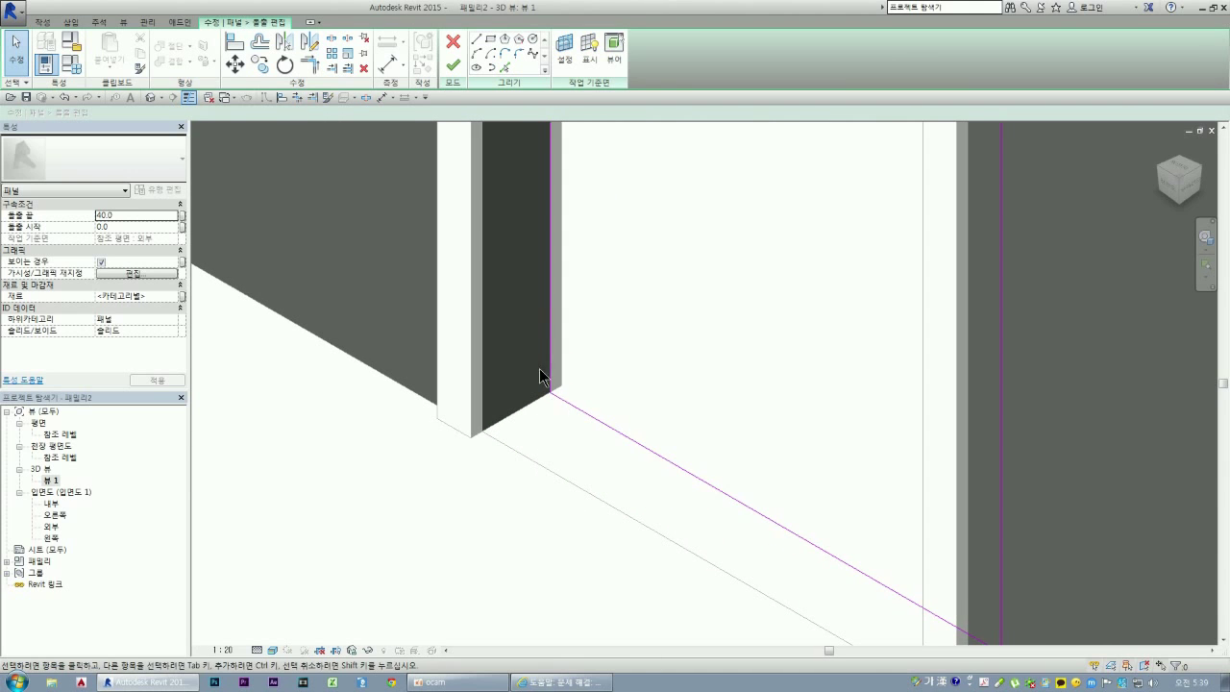
pyautogui.scroll(-1, 771, 564)
pyautogui.scroll(-1, 783, 571)
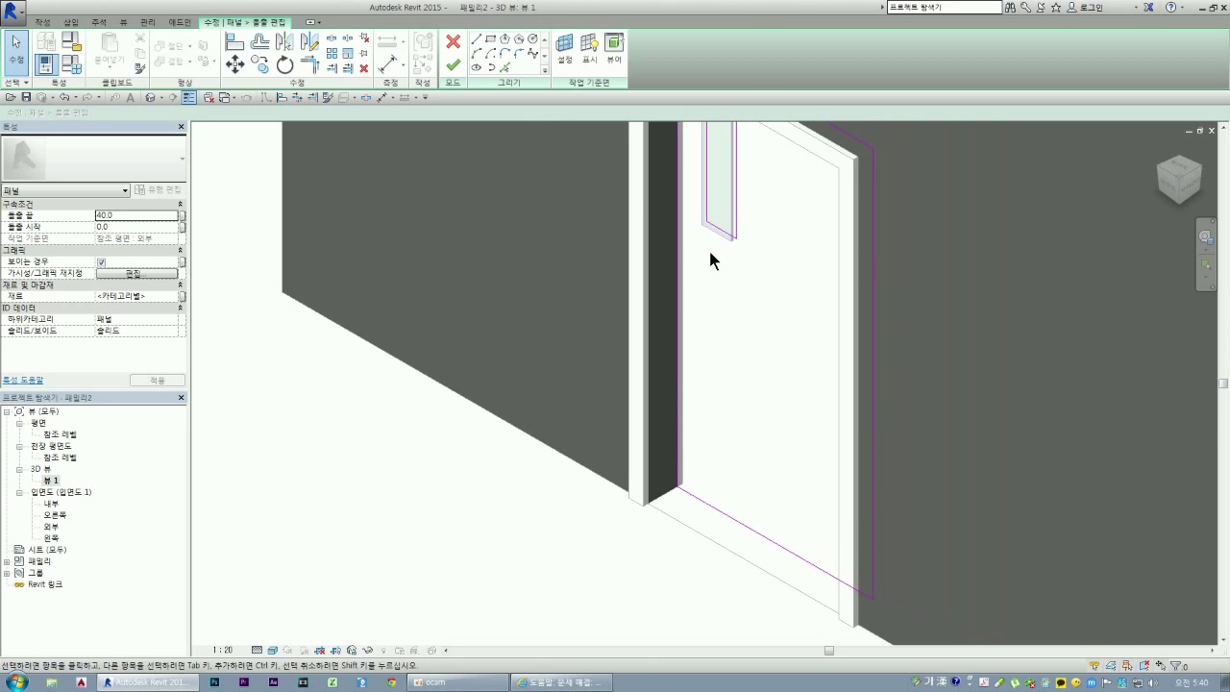
pyautogui.scroll(2, 710, 259)
pyautogui.scroll(2, 736, 253)
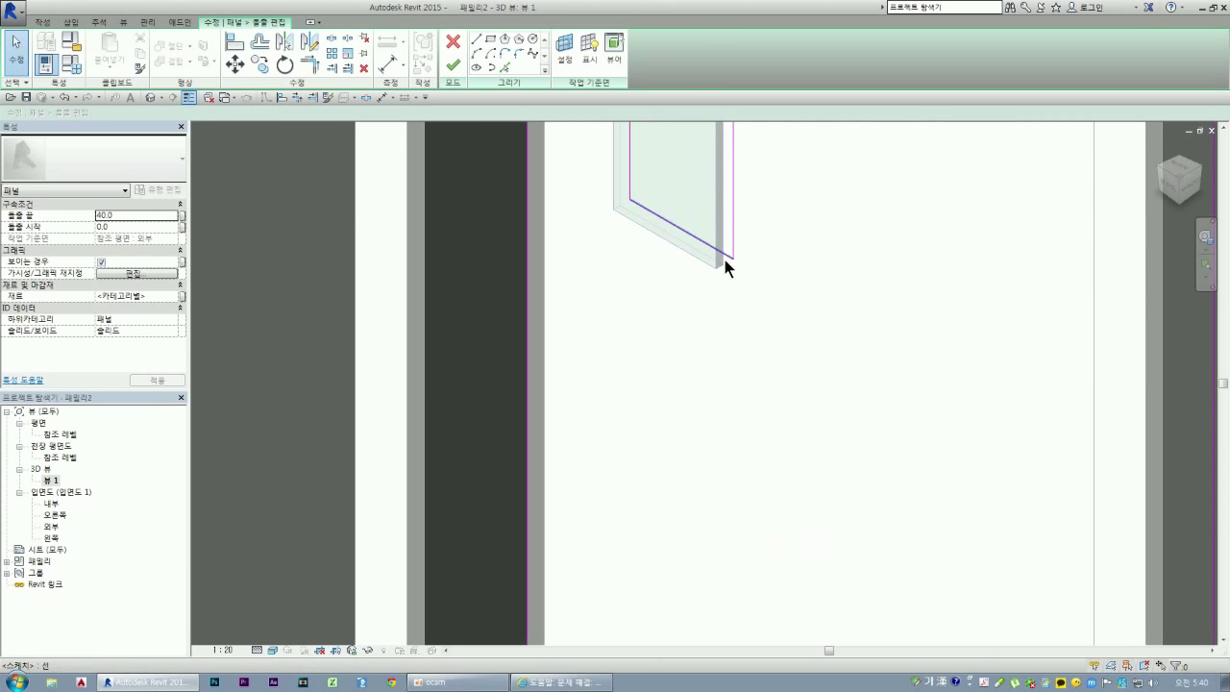
pyautogui.scroll(-3, 642, 403)
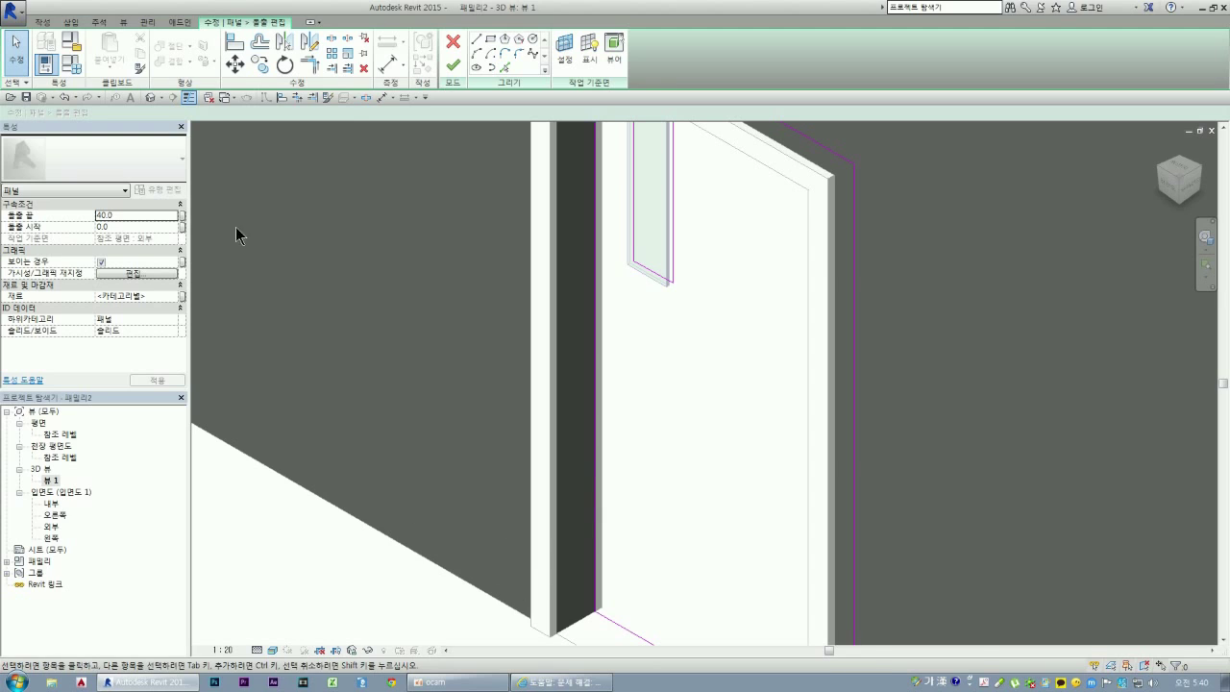
# - Set the panel's Extrusion Start to 50 and apply, which raises a cannot-create error
pyautogui.click(126, 227)
pyautogui.write('50')
pyautogui.click(125, 215)
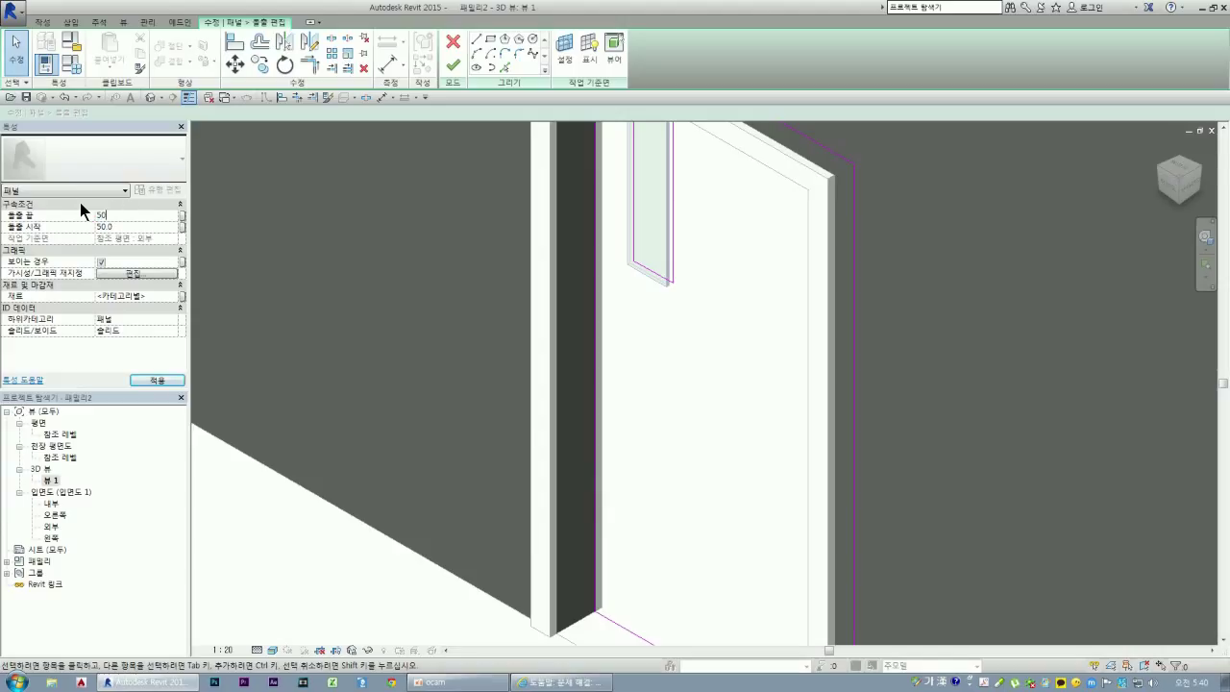
pyautogui.click(158, 380)
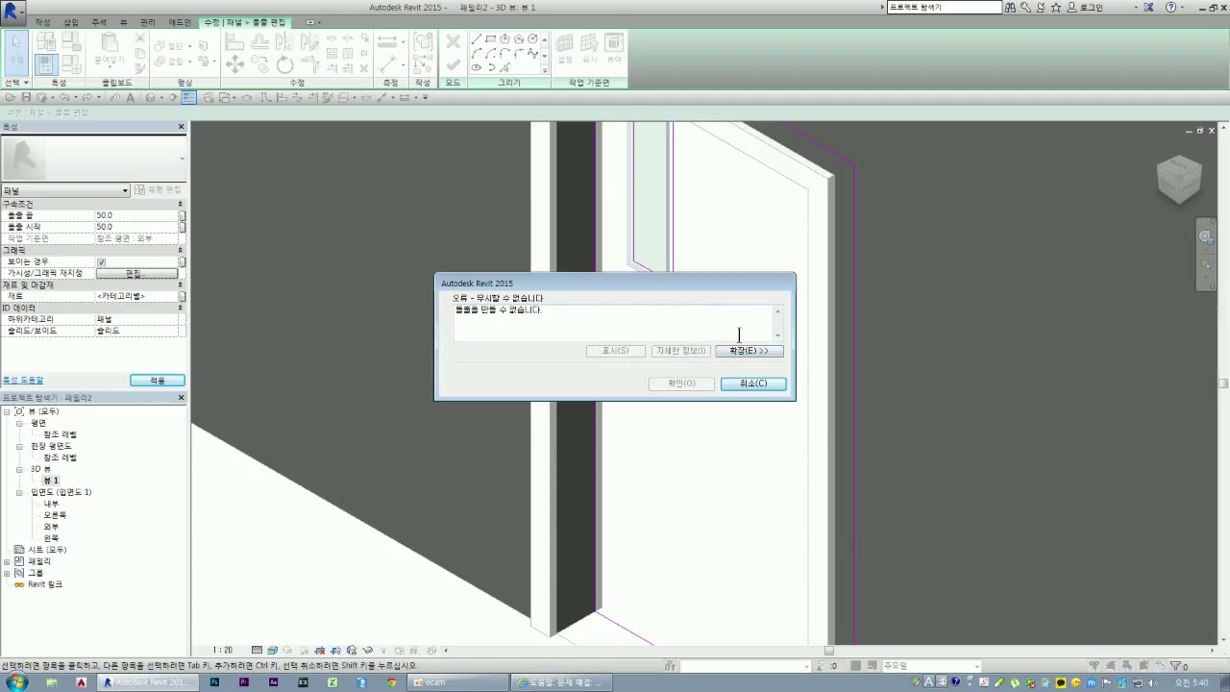
# - Cancel the extrusion error and apply an Extrusion Start of 10
pyautogui.click(751, 384)
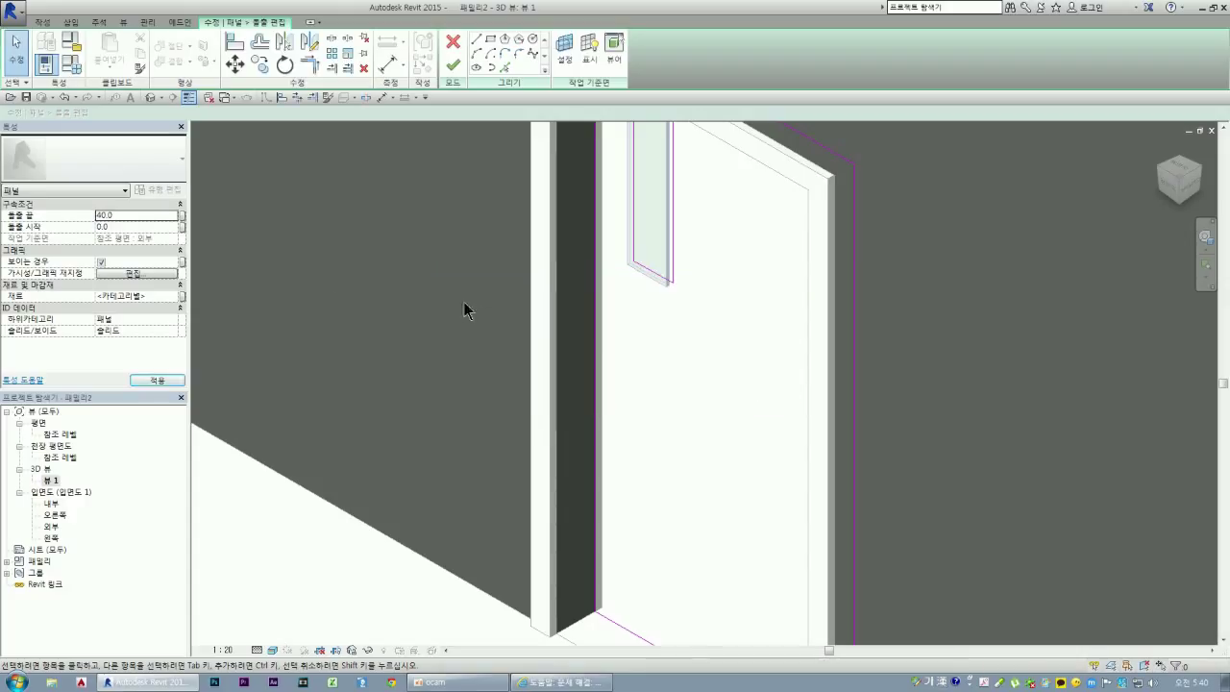
pyautogui.click(124, 227)
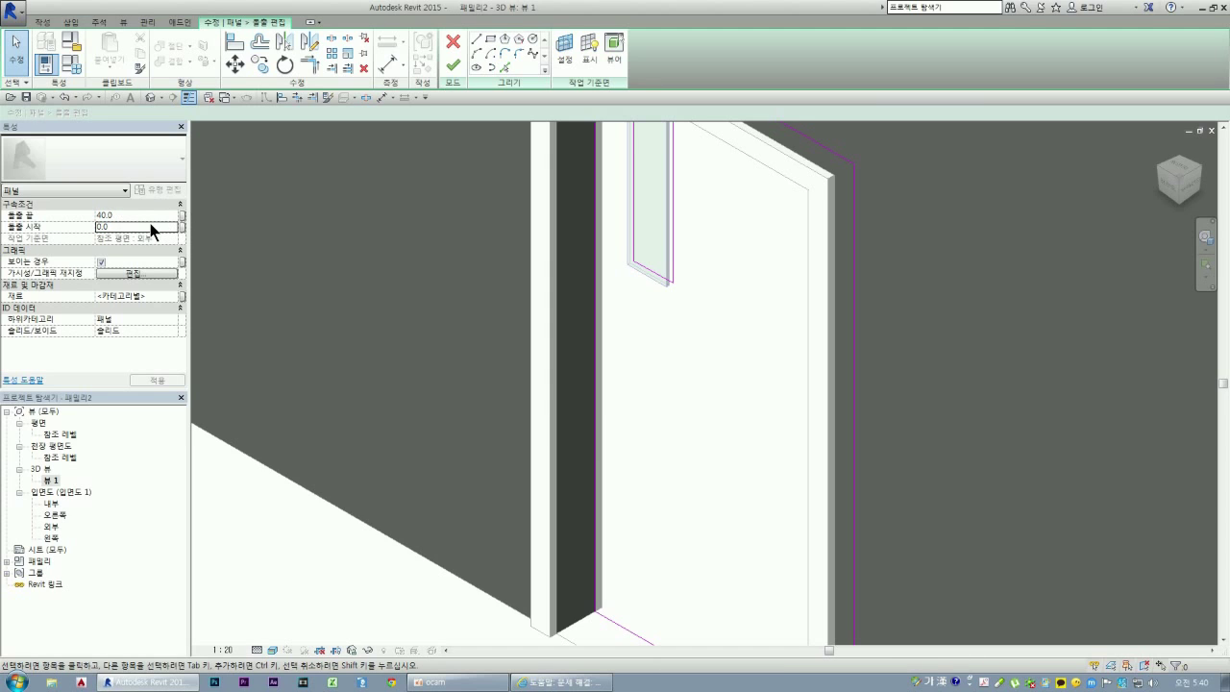
pyautogui.click(121, 225)
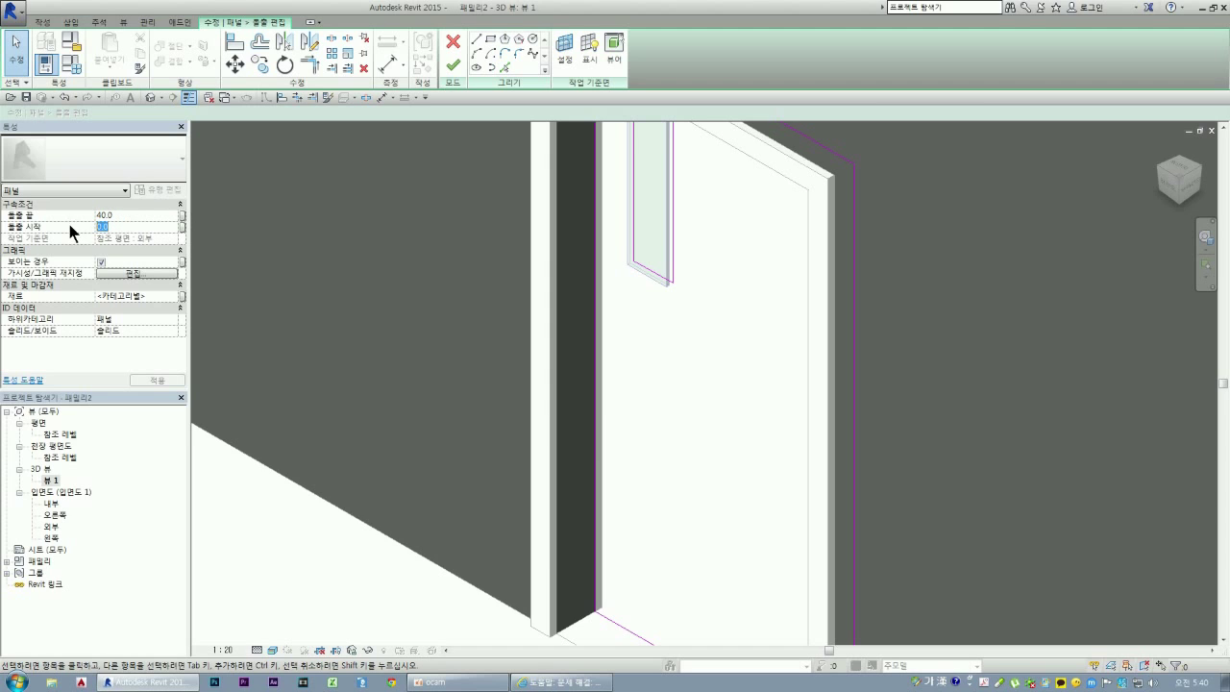
pyautogui.press('Return')
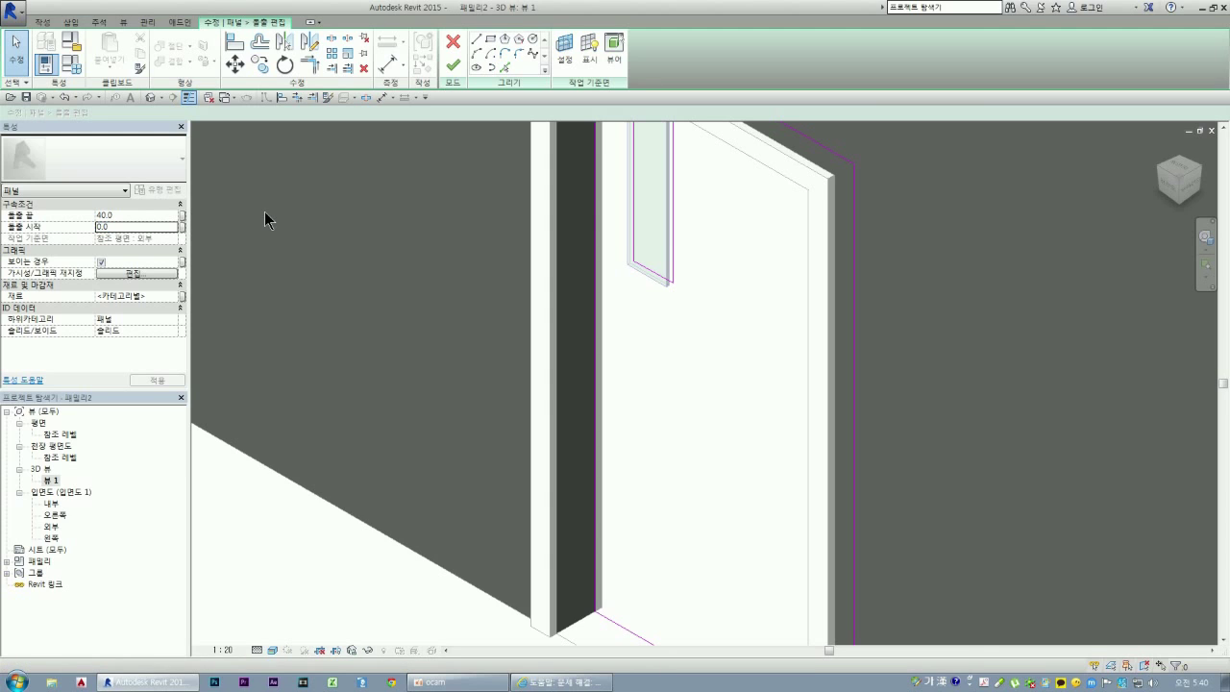
pyautogui.click(125, 225)
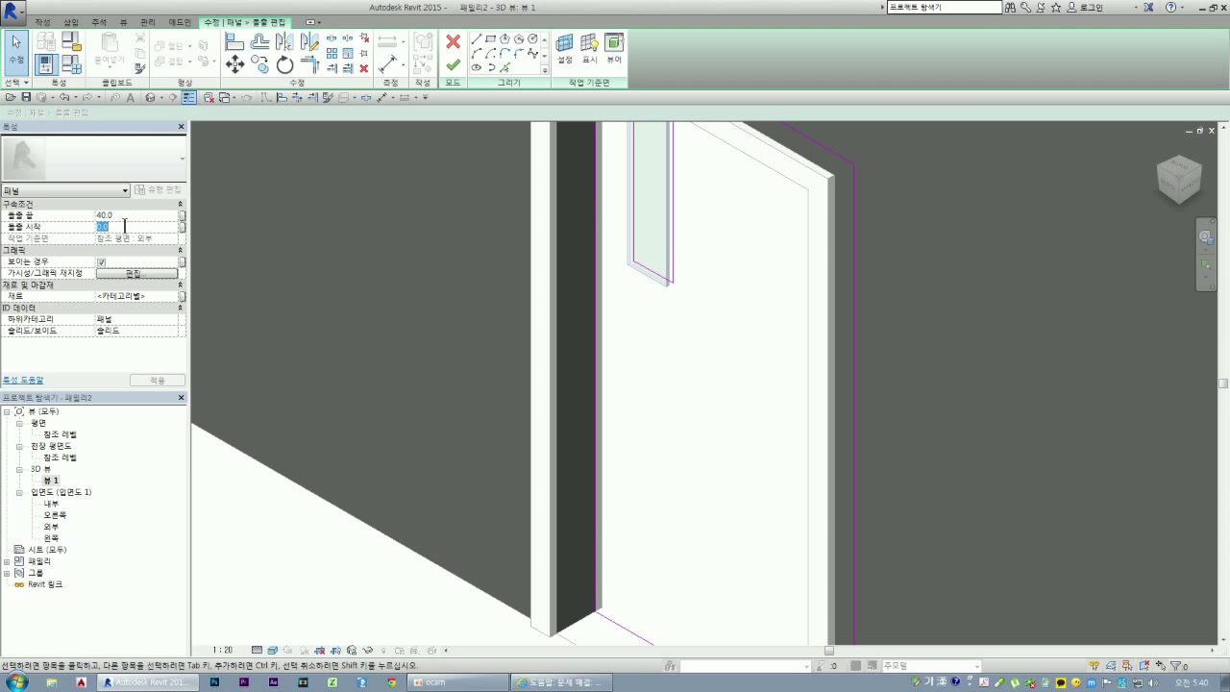
pyautogui.write('10')
pyautogui.click(162, 380)
# - Change the panel's Extrusion Start to 20.0 and apply it
pyautogui.scroll(-1, 344, 476)
pyautogui.scroll(-2, 343, 476)
pyautogui.scroll(3, 508, 502)
pyautogui.scroll(-1, 511, 503)
pyautogui.scroll(-1, 461, 349)
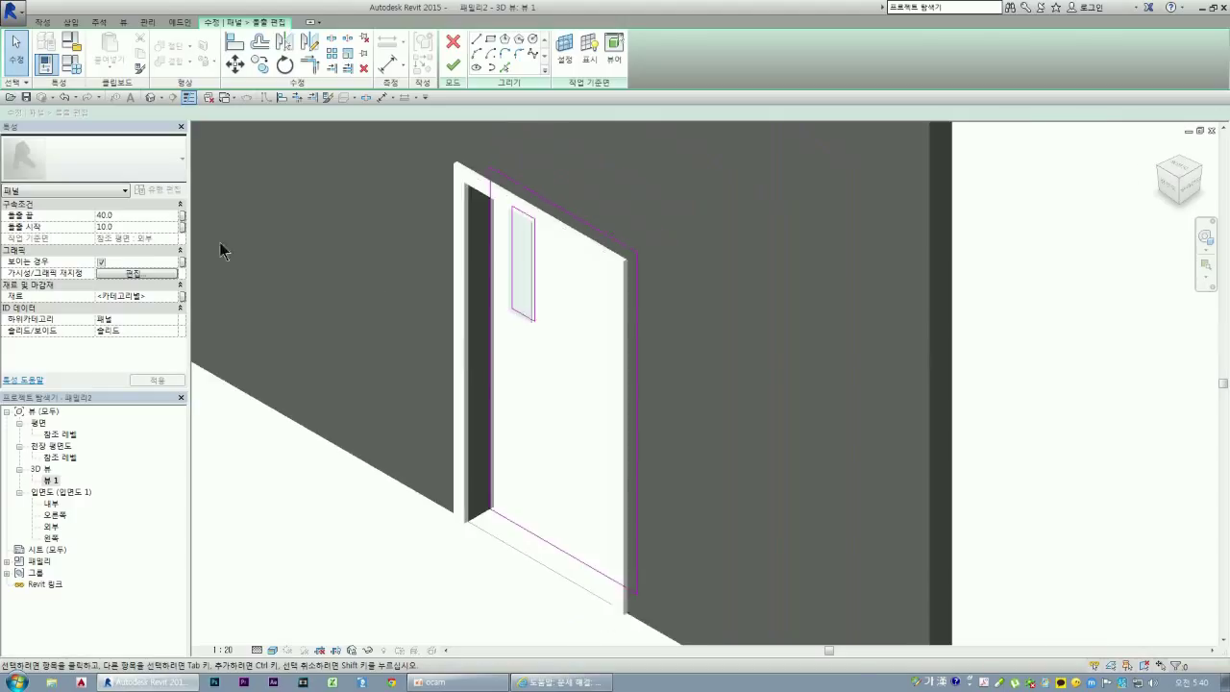
pyautogui.click(118, 225)
pyautogui.write('20.0')
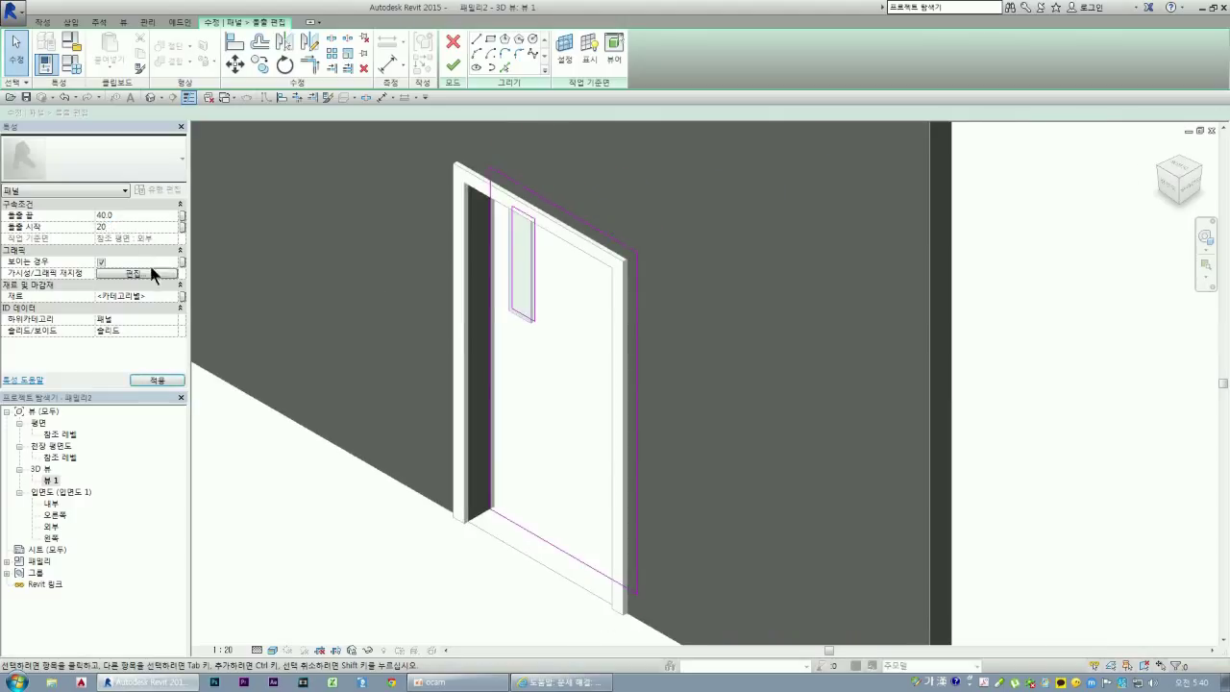
pyautogui.click(157, 383)
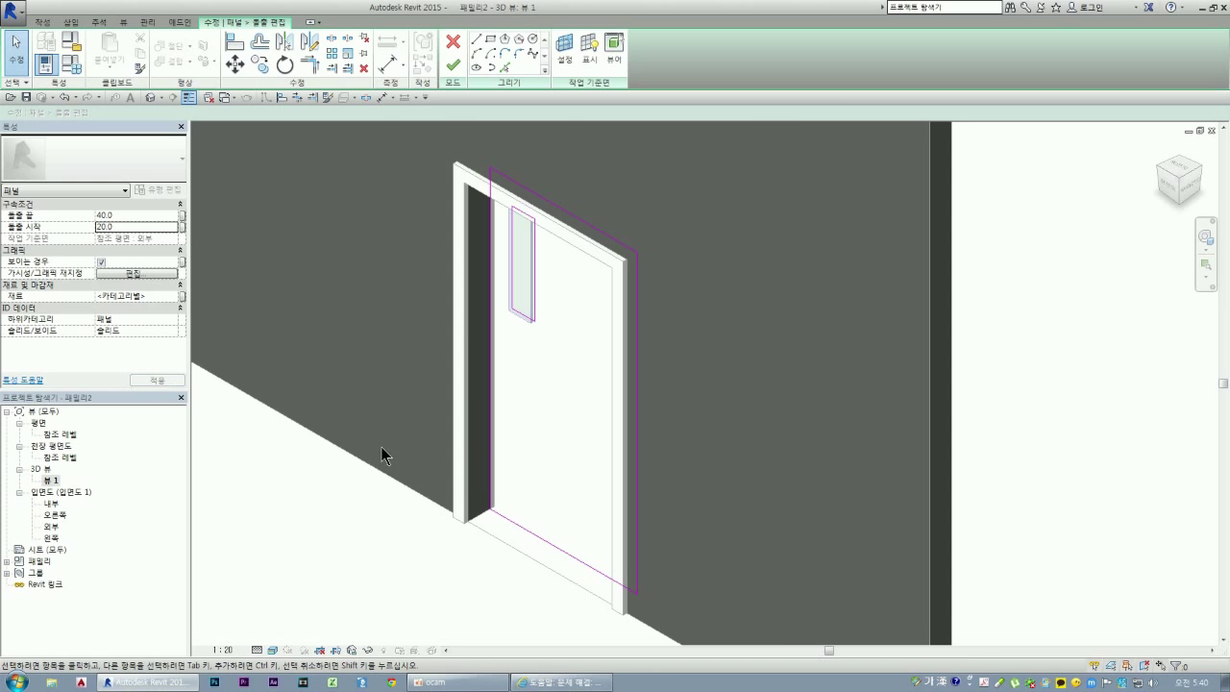
# - Finish editing the door panel extrusion and inspect it in 3D
pyautogui.scroll(3, 493, 504)
pyautogui.scroll(-1, 211, 415)
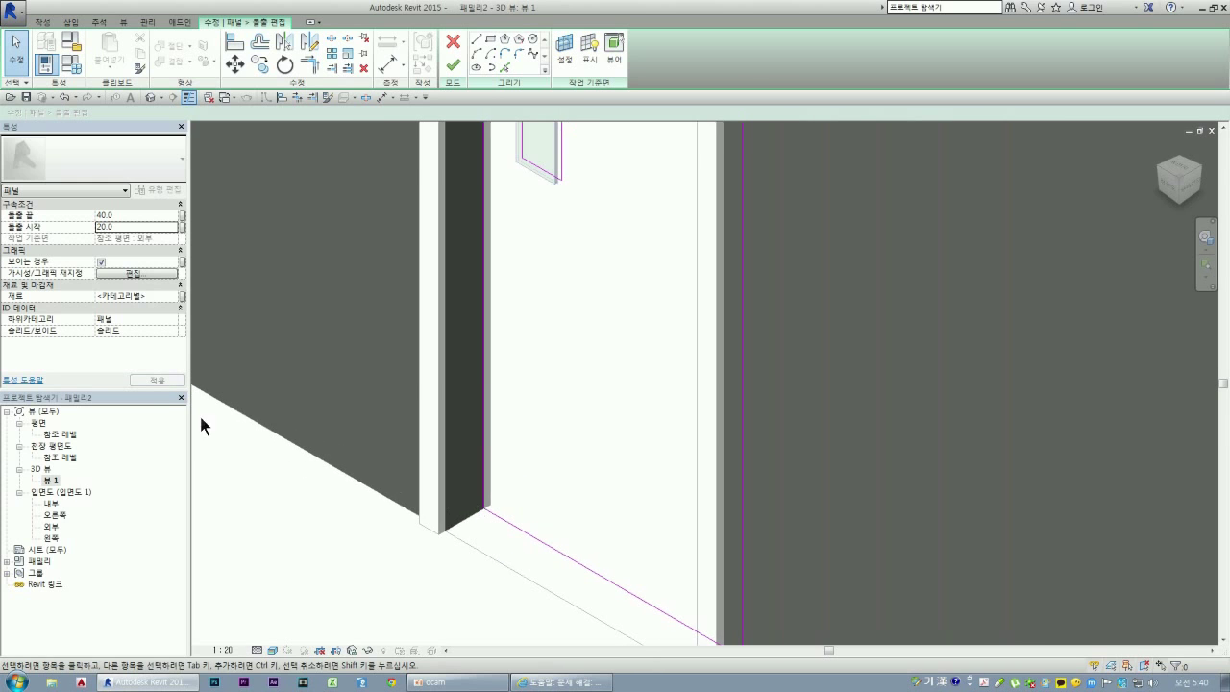
pyautogui.scroll(-2, 210, 413)
pyautogui.click(456, 74)
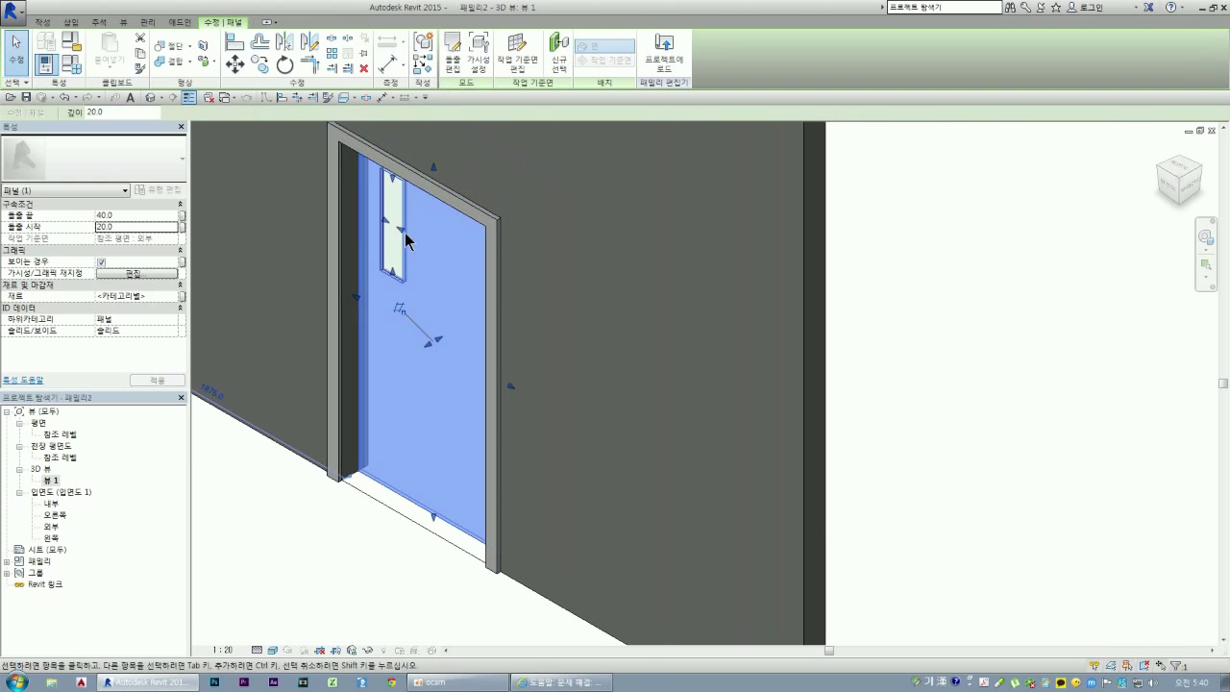
pyautogui.scroll(3, 384, 428)
pyautogui.scroll(-1, 381, 461)
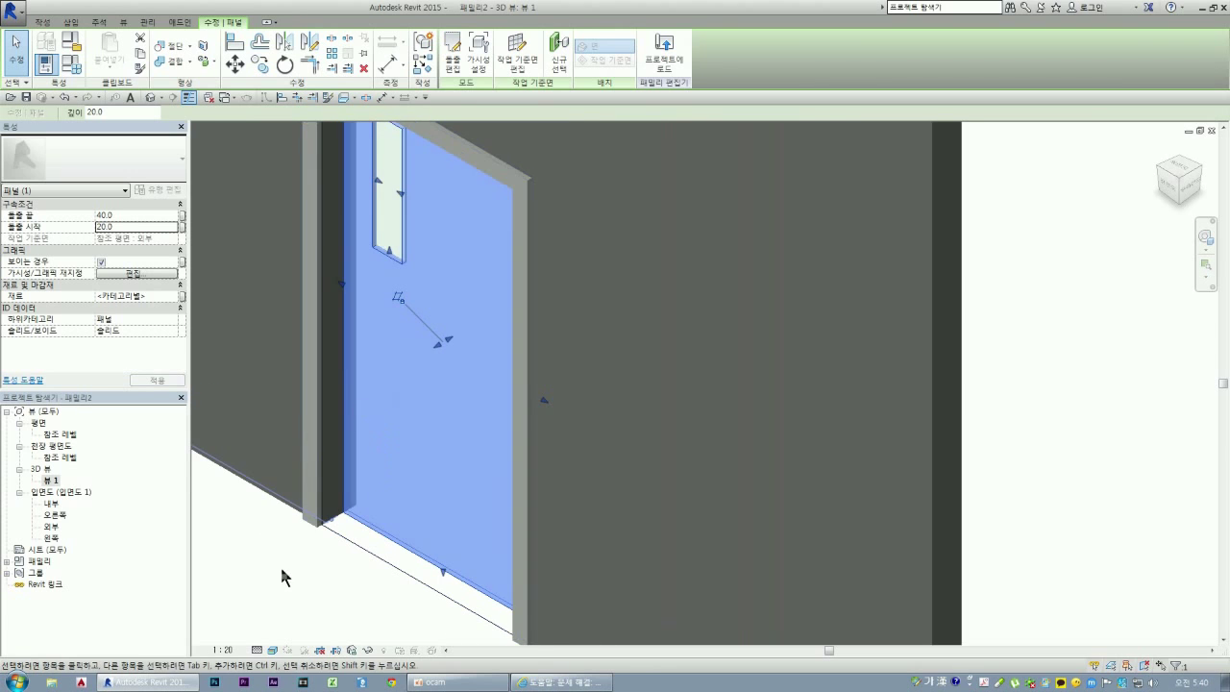
pyautogui.click(282, 576)
pyautogui.scroll(3, 385, 240)
pyautogui.scroll(1, 394, 278)
pyautogui.scroll(-3, 394, 278)
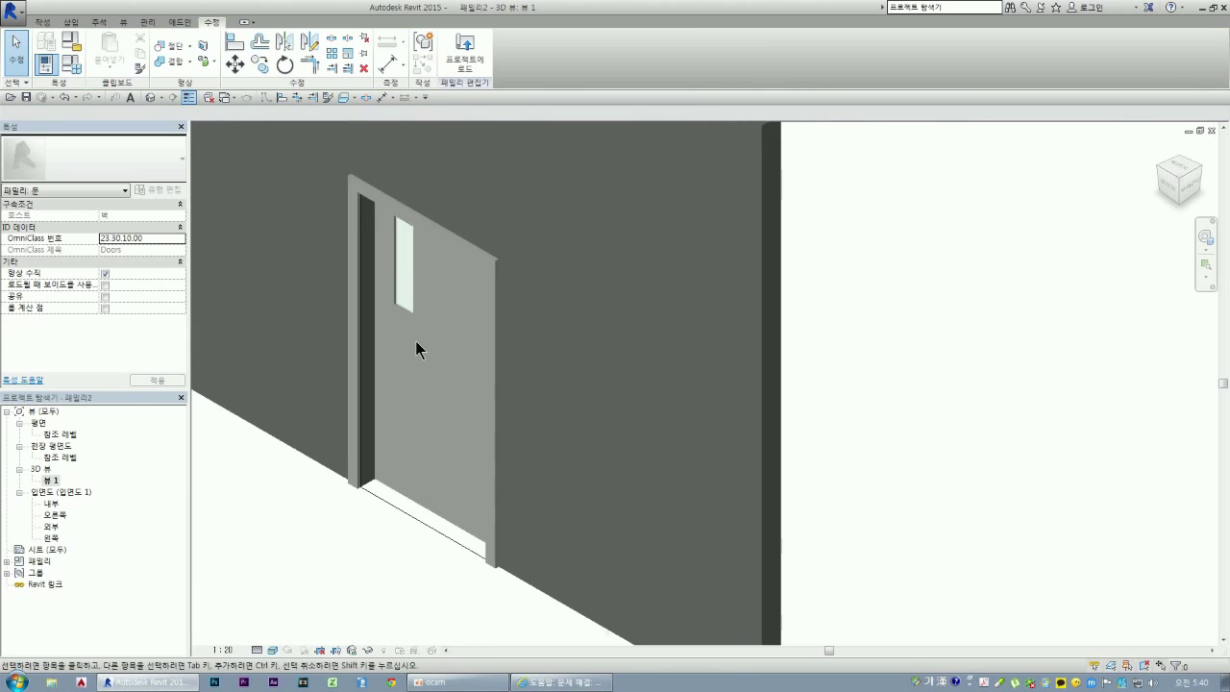
pyautogui.scroll(-1, 415, 340)
# - Swing the view to the wall's other side and reopen the door panel's extrusion for editing
pyautogui.click(1202, 175)
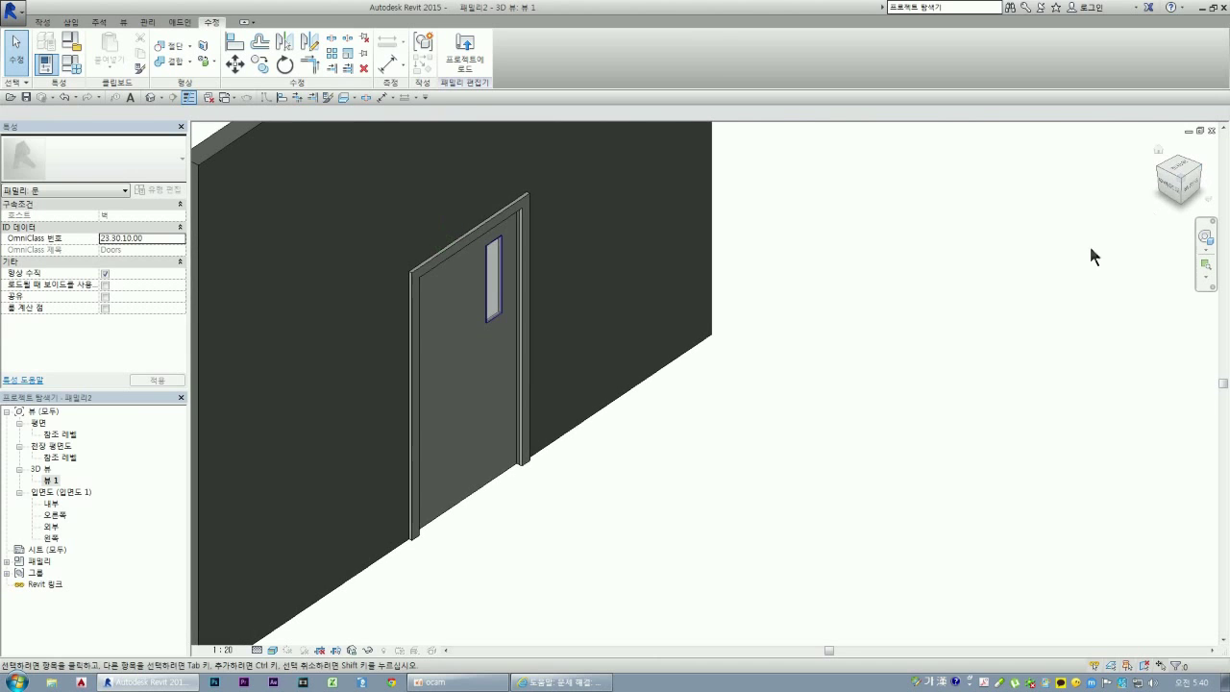
pyautogui.scroll(3, 548, 467)
pyautogui.scroll(2, 497, 461)
pyautogui.scroll(1, 576, 461)
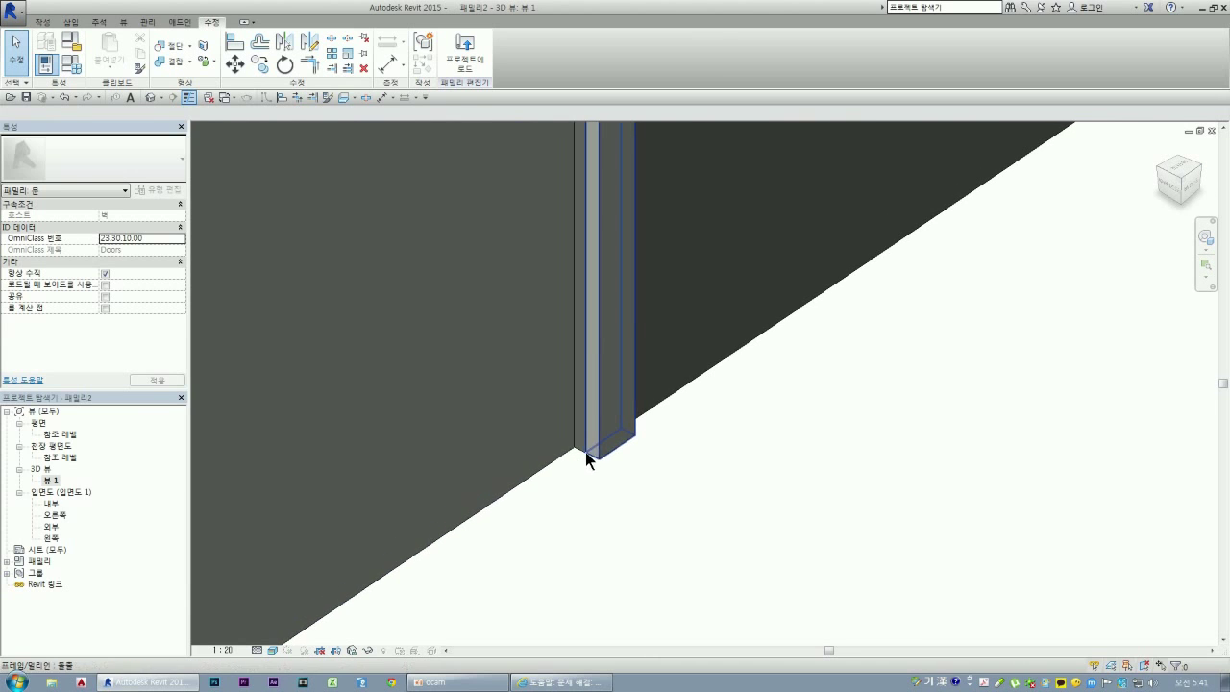
pyautogui.scroll(-1, 582, 453)
pyautogui.scroll(-1, 602, 461)
pyautogui.scroll(-1, 604, 467)
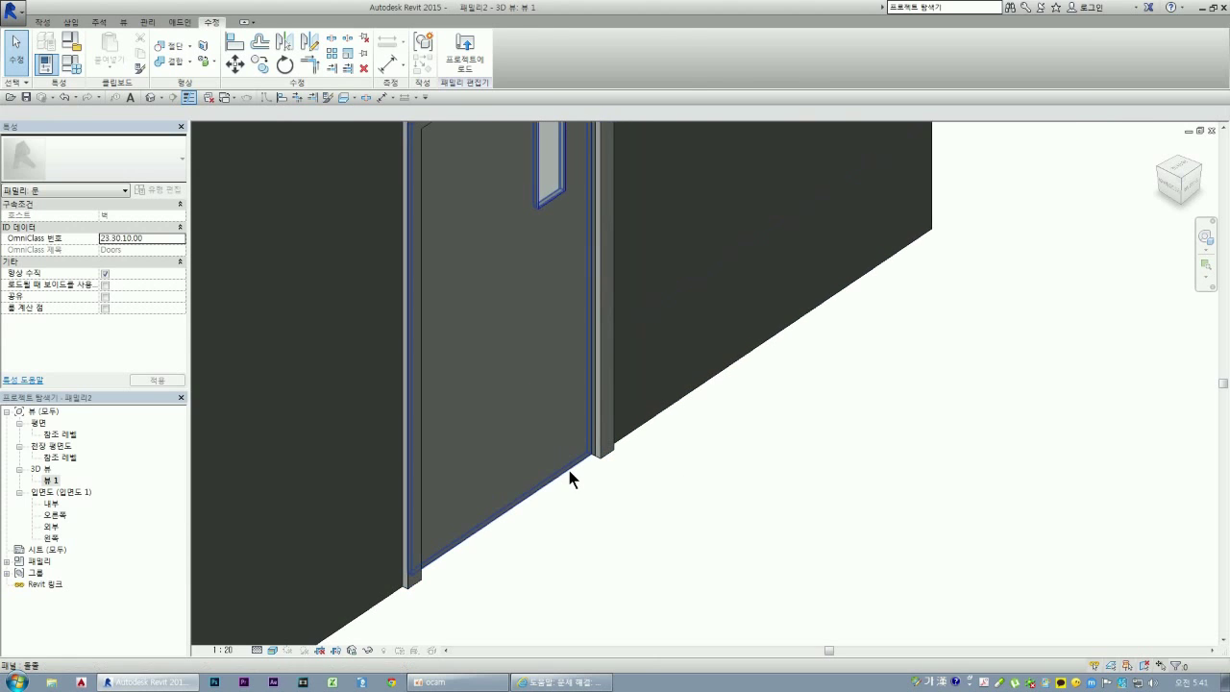
pyautogui.click(571, 477)
pyautogui.scroll(2, 584, 385)
pyautogui.scroll(1, 595, 431)
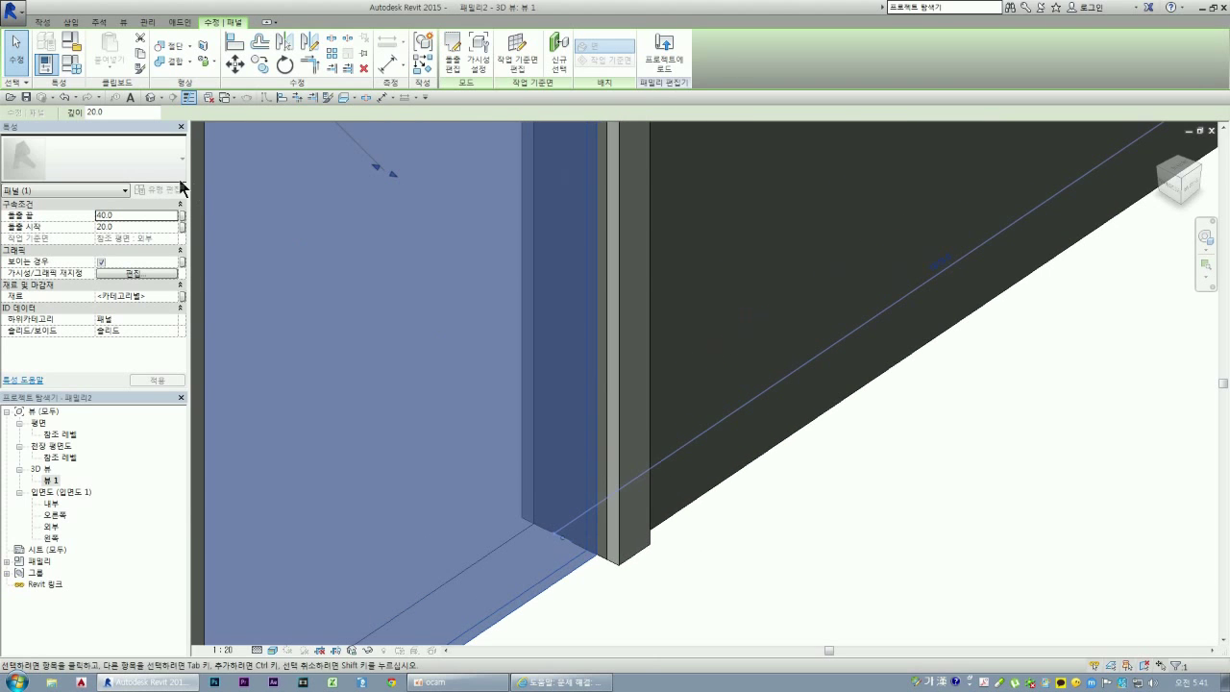
pyautogui.click(451, 53)
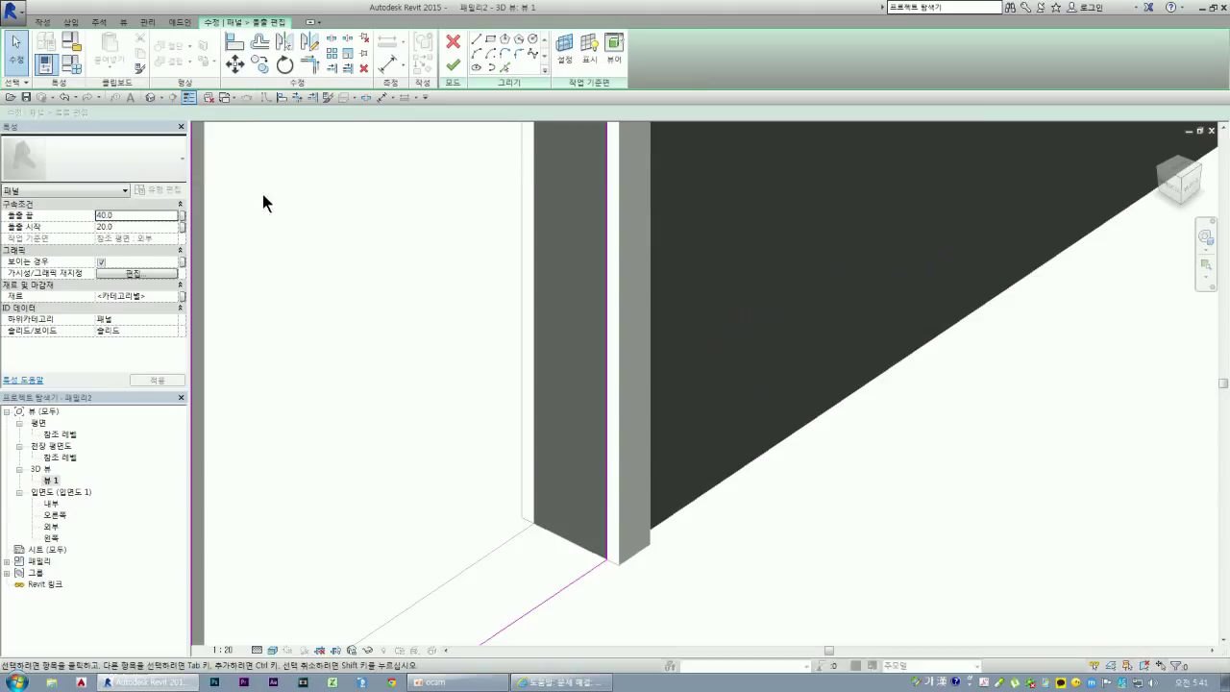
# - Change the panel's Extrusion End to 60, then 80, and finish the edit
pyautogui.click(123, 215)
pyautogui.write('60')
pyautogui.click(157, 380)
pyautogui.click(122, 214)
pyautogui.write('80')
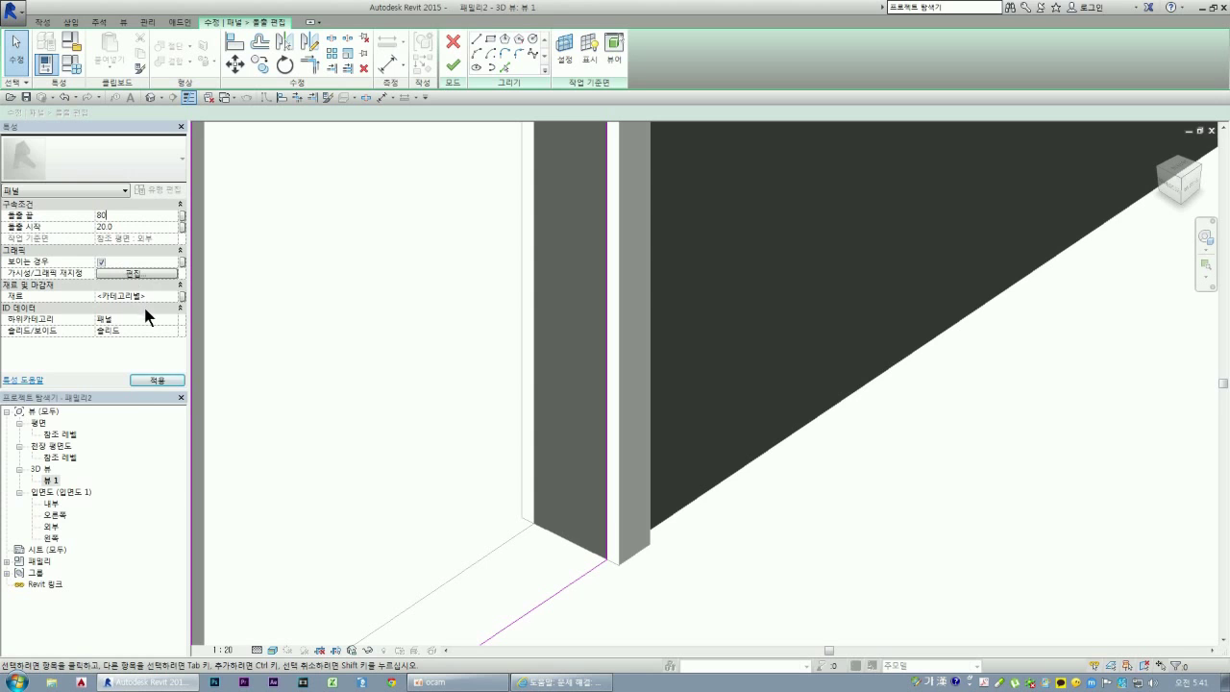
pyautogui.click(151, 380)
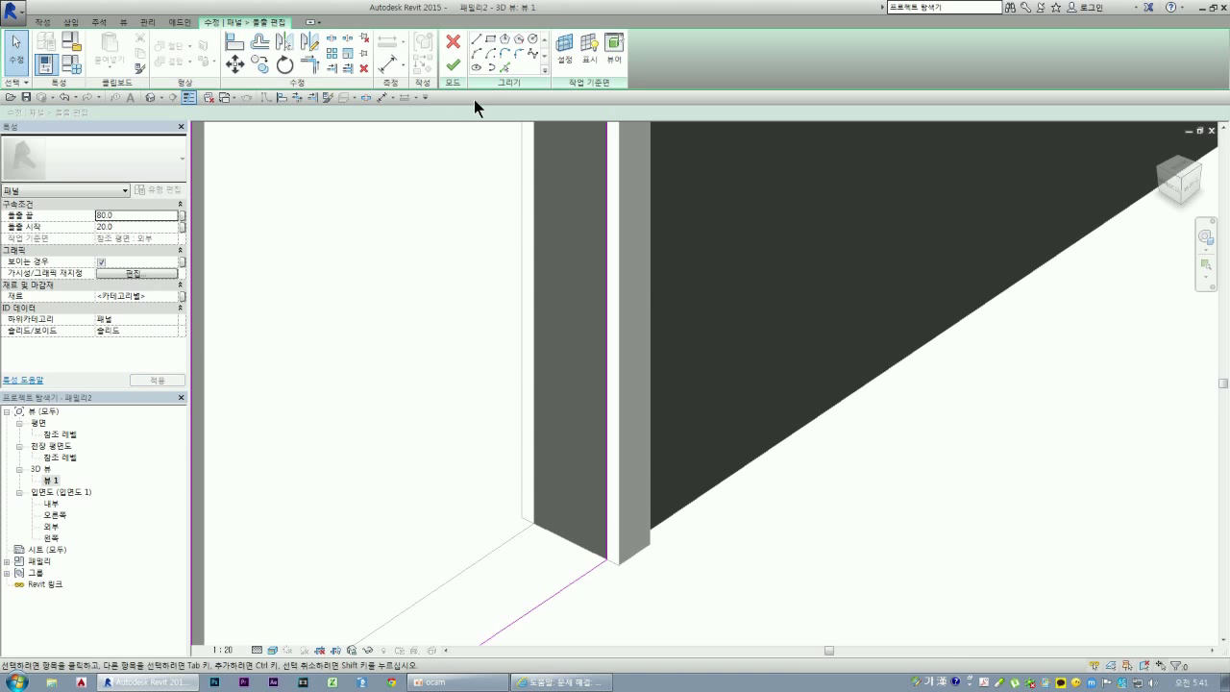
pyautogui.click(453, 66)
pyautogui.scroll(-1, 442, 291)
pyautogui.scroll(-2, 597, 301)
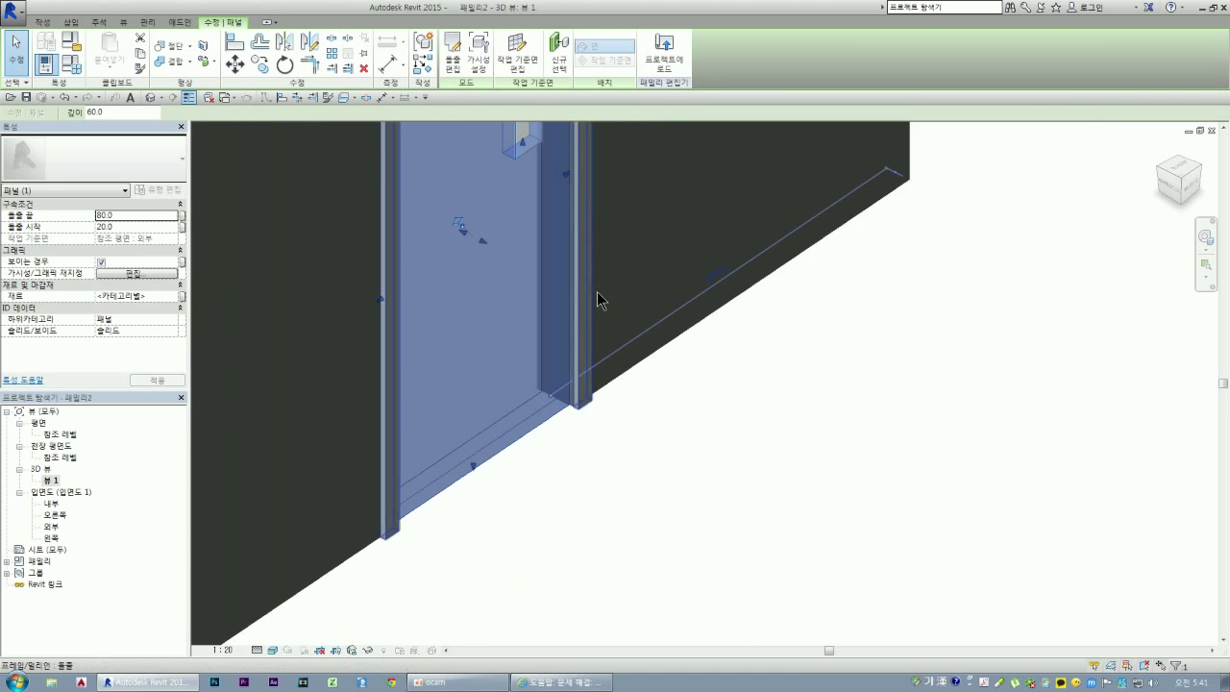
# - Rotate to another corner view and apply an Extrusion Start of 0
pyautogui.click(1172, 178)
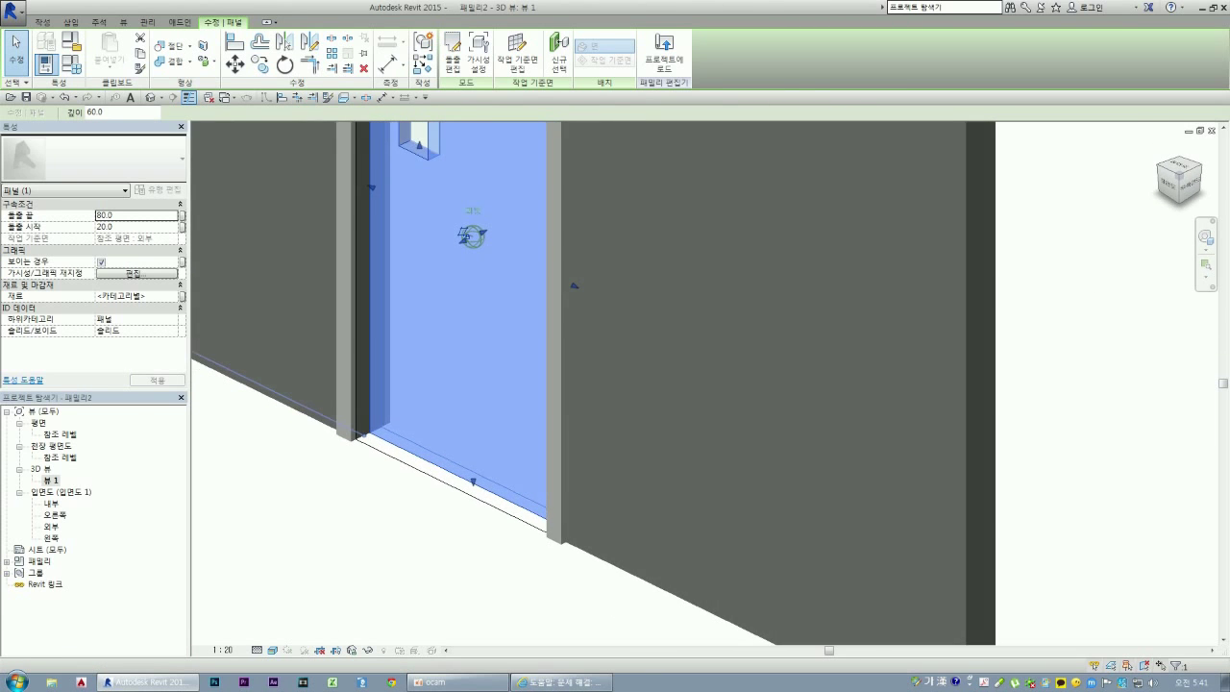
pyautogui.scroll(-1, 413, 247)
pyautogui.scroll(1, 423, 252)
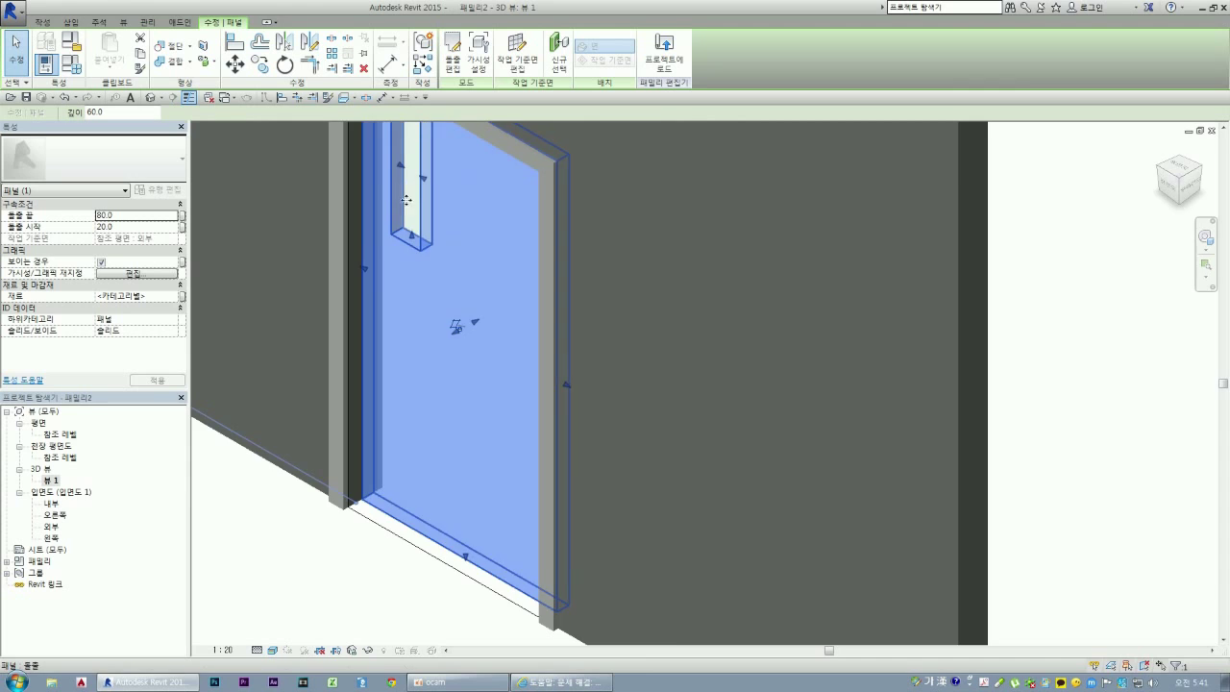
pyautogui.scroll(2, 437, 258)
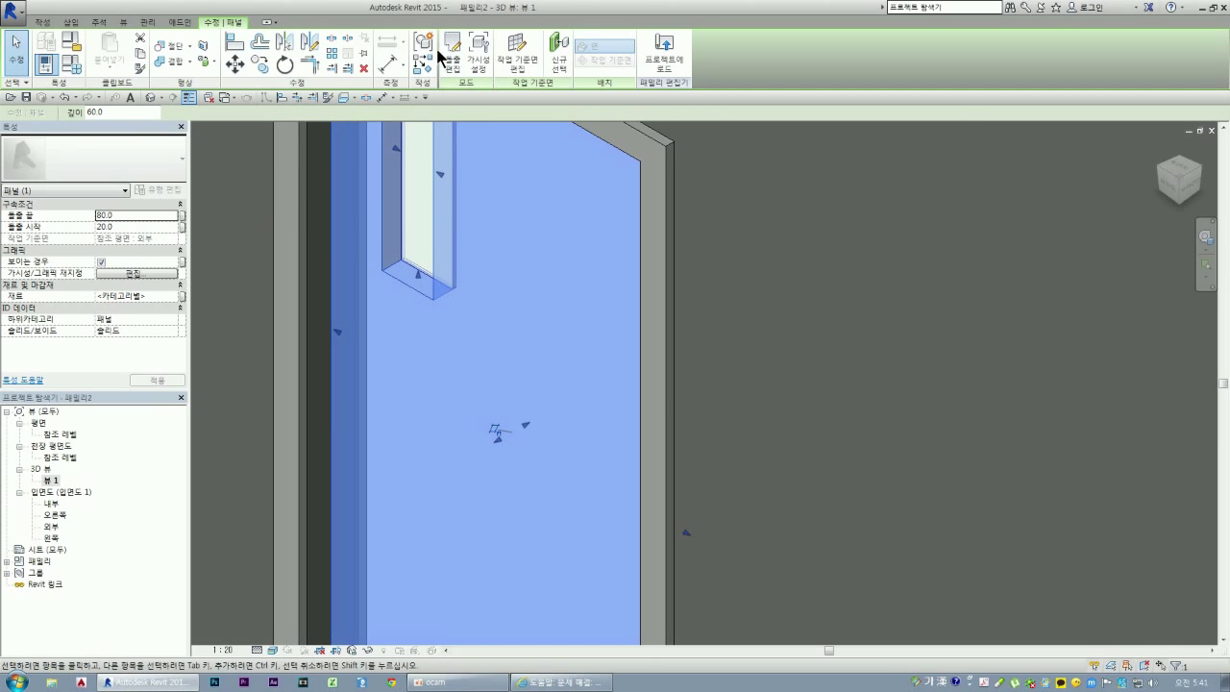
pyautogui.doubleClick(125, 227)
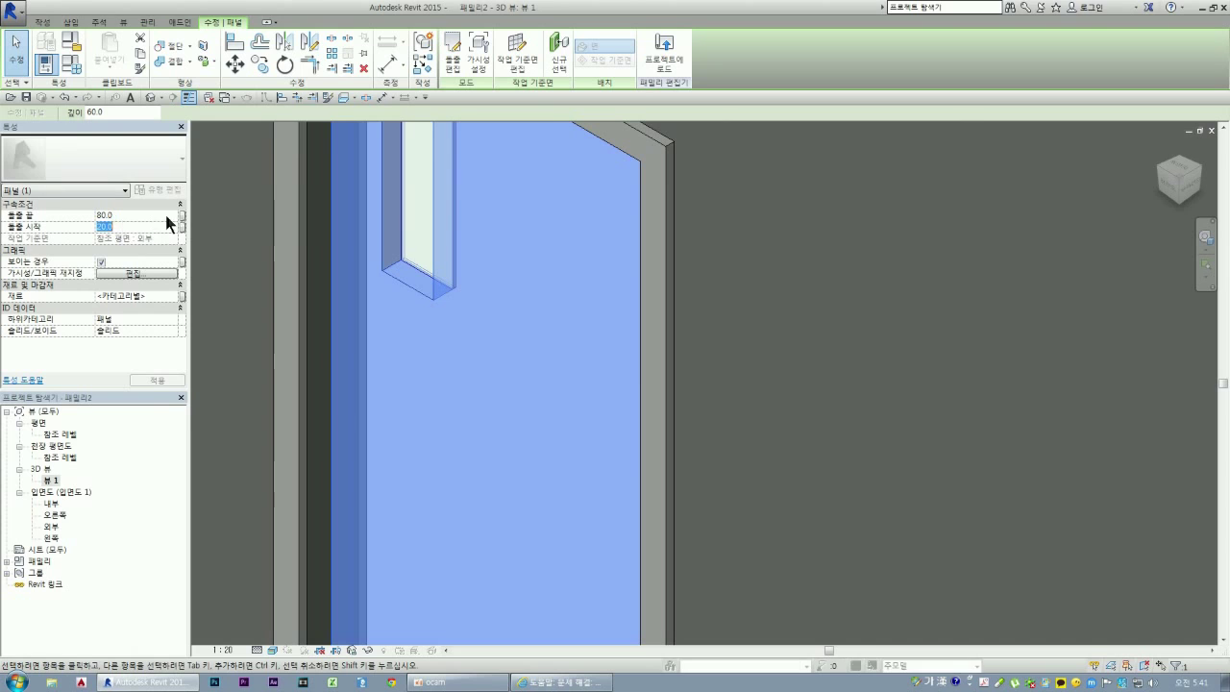
pyautogui.write('0')
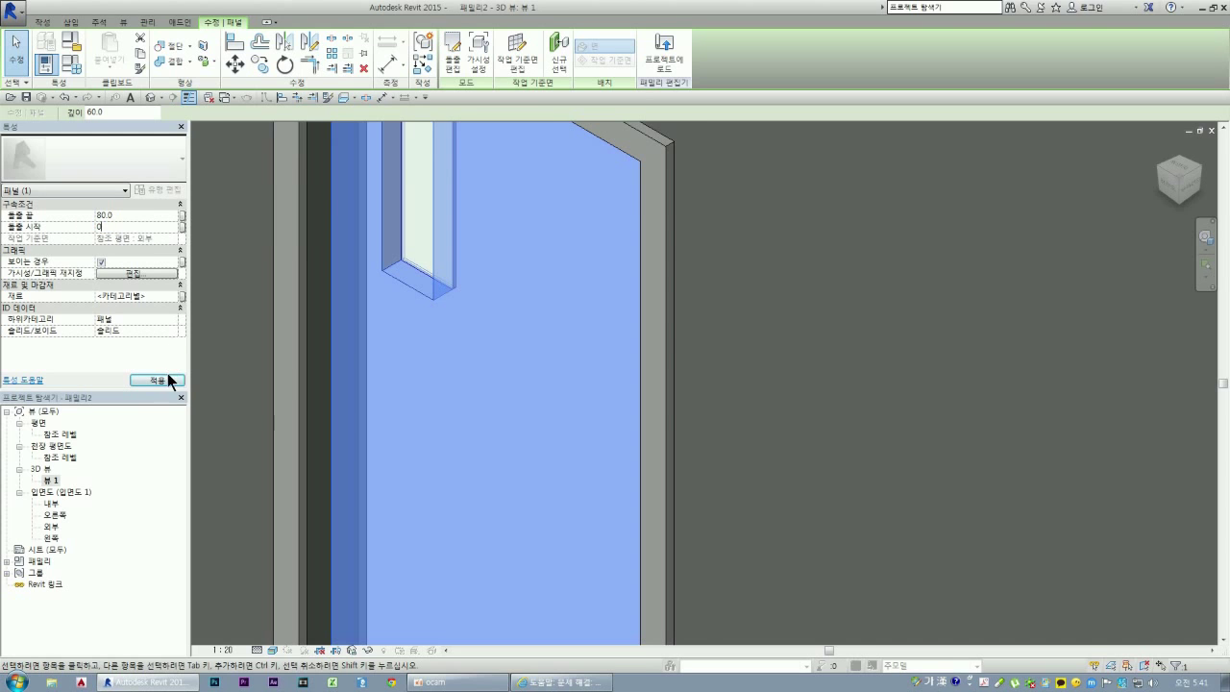
pyautogui.click(167, 382)
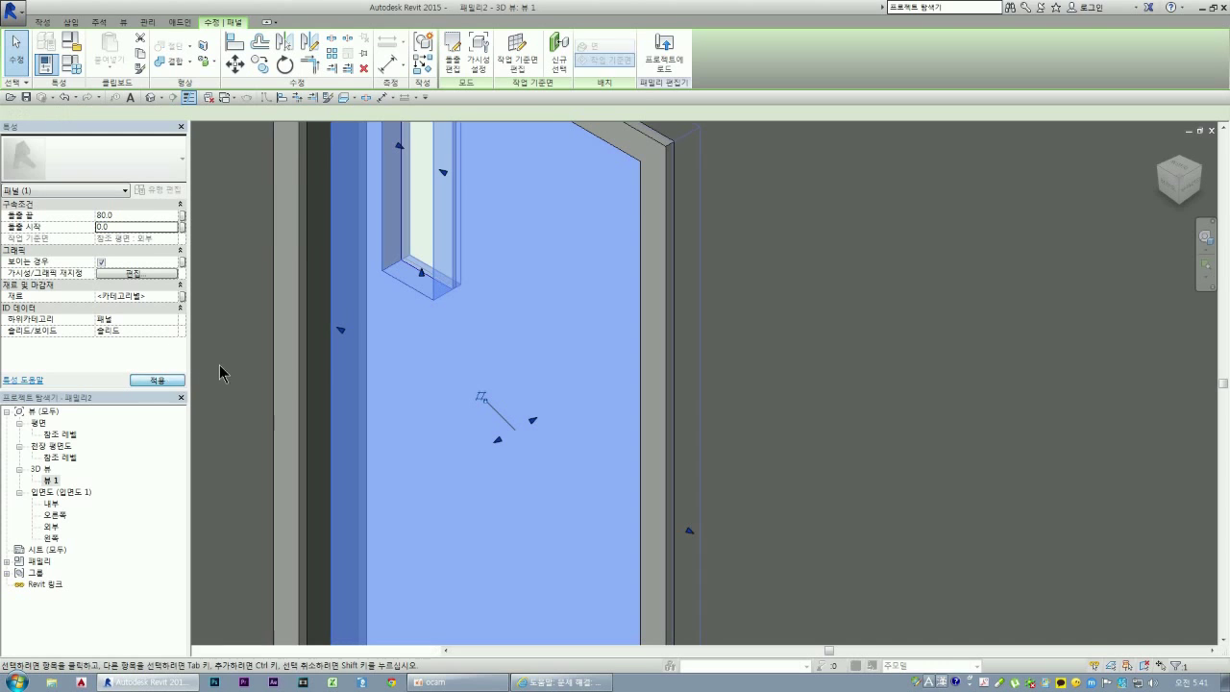
# - Set Extrusion End to 100 and Extrusion Start to 50, then orbit to check the panel
pyautogui.click(131, 214)
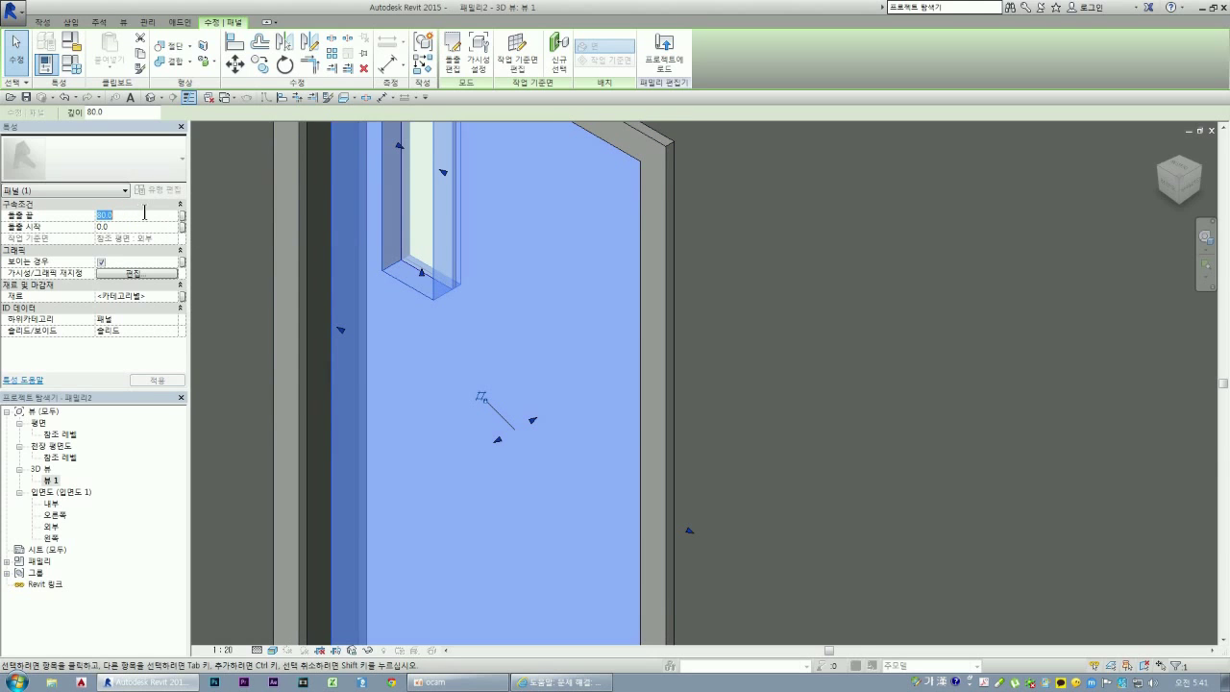
pyautogui.write('100')
pyautogui.press('Return')
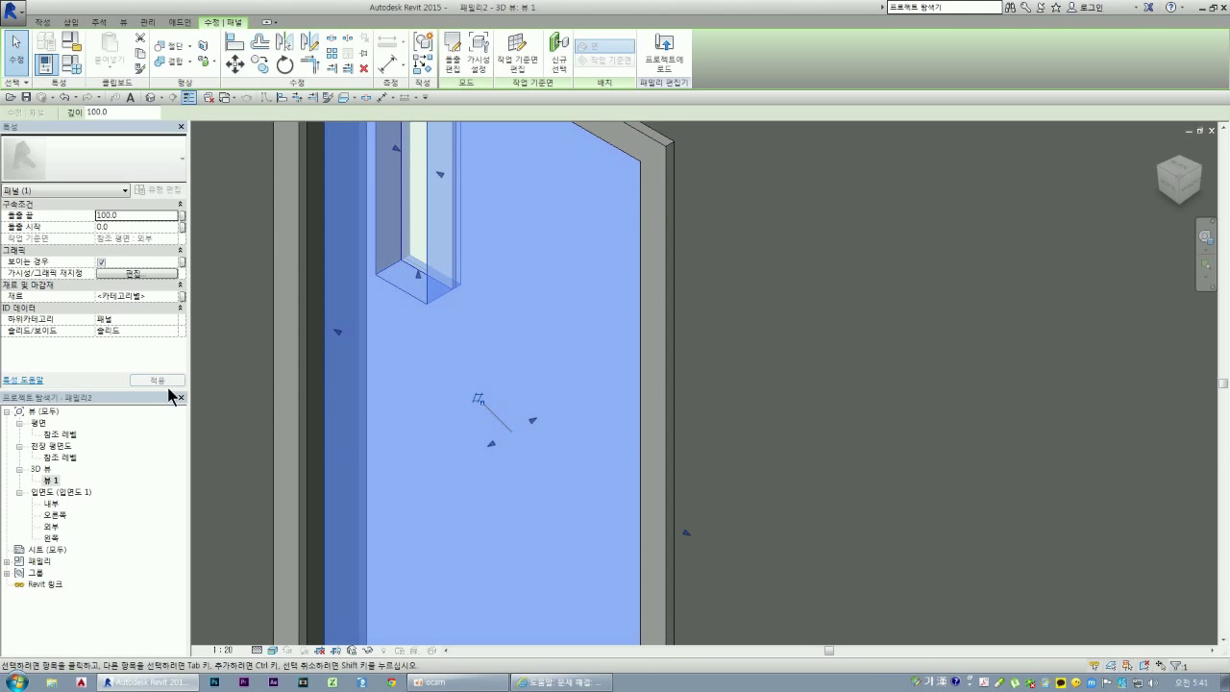
pyautogui.click(129, 224)
pyautogui.write('50')
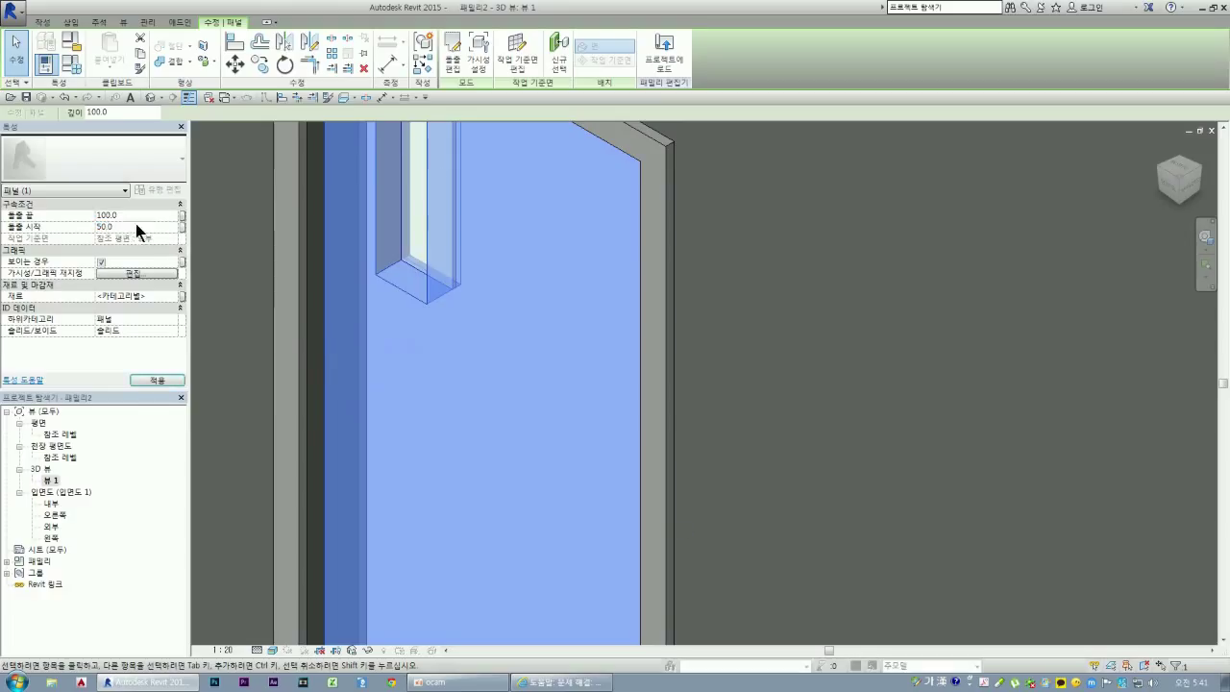
pyautogui.press('Return')
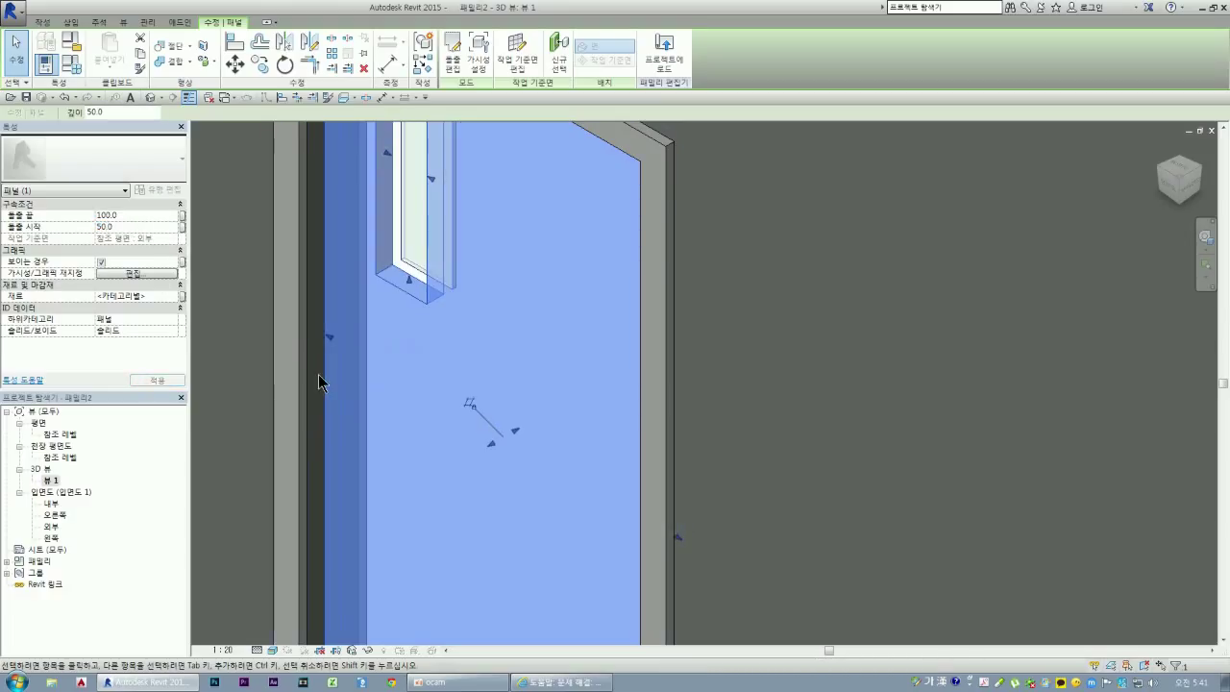
pyautogui.scroll(-3, 318, 374)
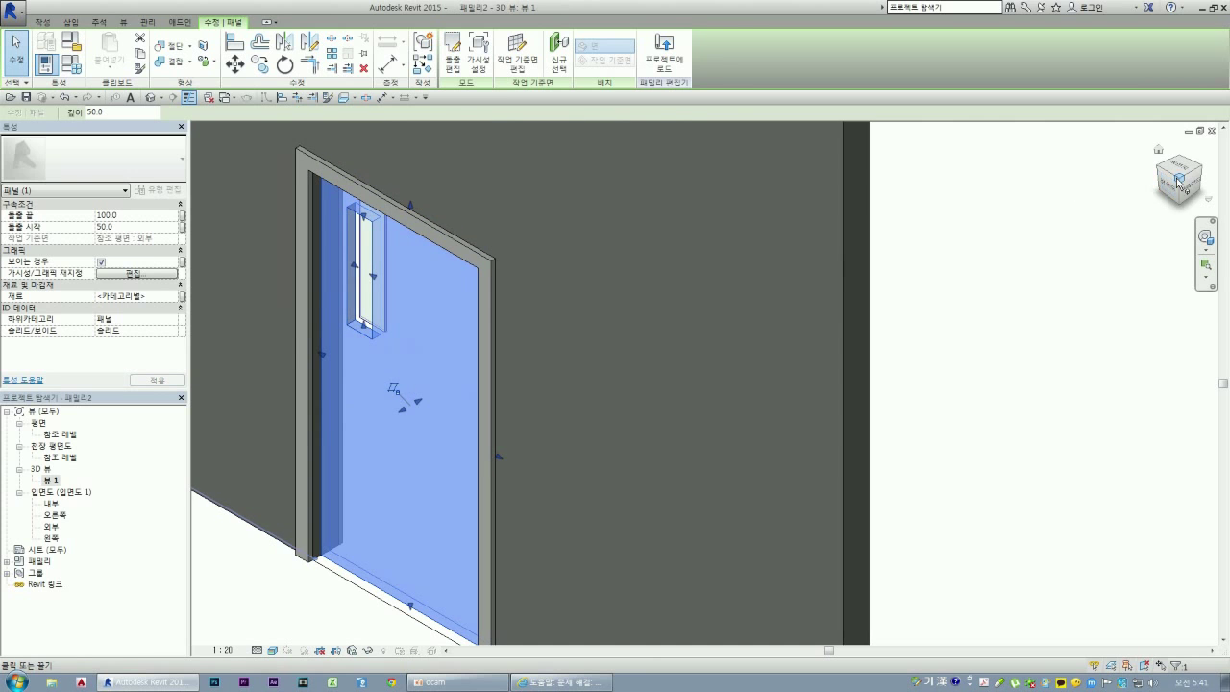
pyautogui.moveTo(1167, 183); pyautogui.dragTo(1186, 183)
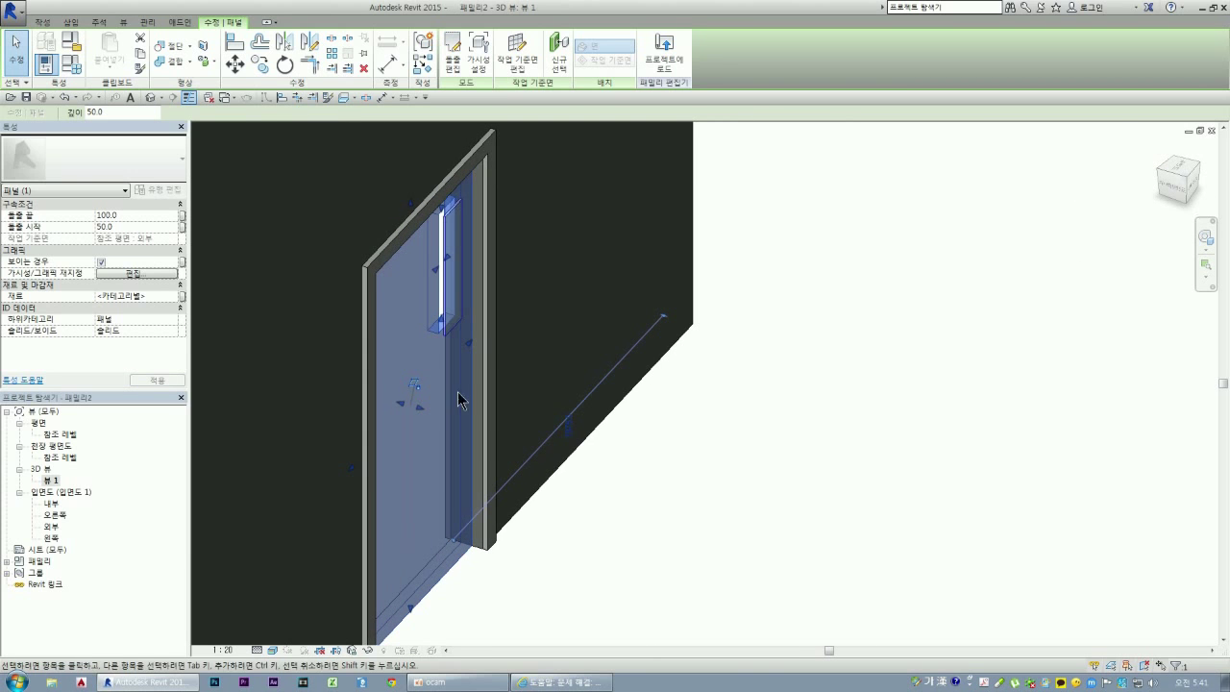
pyautogui.keyDown('shift'); pyautogui.moveTo(652, 374); pyautogui.dragTo(463, 401, button='middle'); pyautogui.keyUp('shift')
pyautogui.click(515, 525)
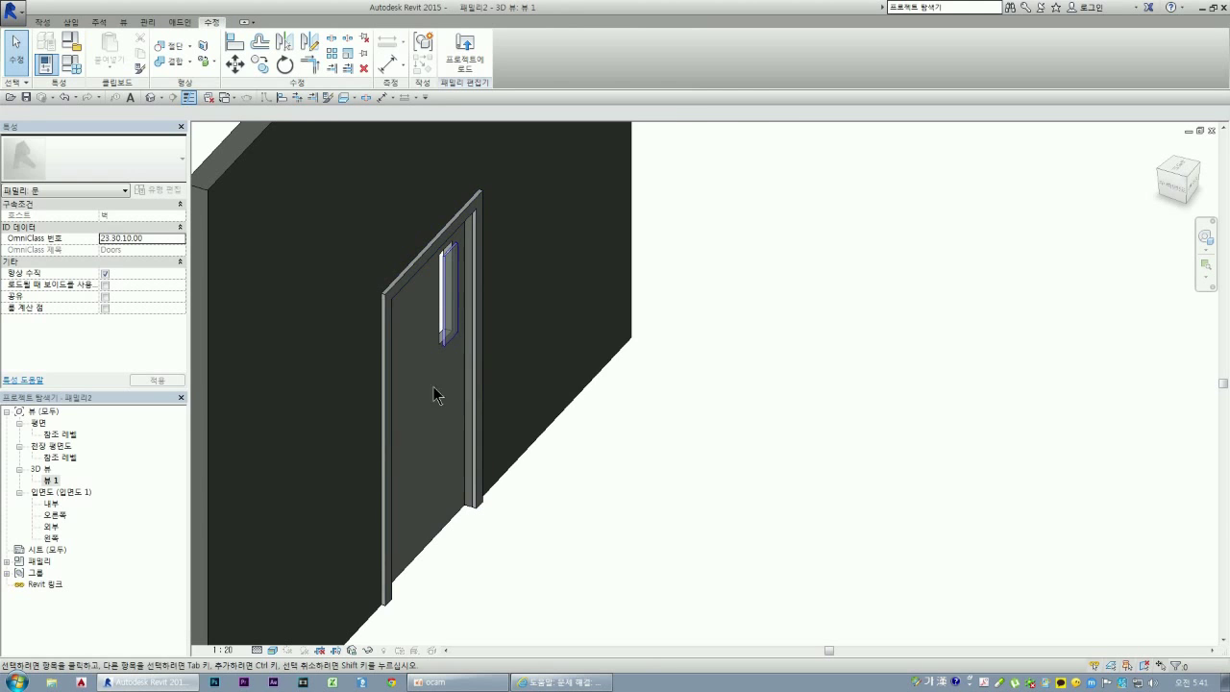
pyautogui.scroll(3, 432, 394)
pyautogui.moveTo(468, 331)
pyautogui.keyDown('shift'); pyautogui.mouseDown(button='middle')
pyautogui.moveTo(406, 283)
pyautogui.moveTo(502, 308)
pyautogui.moveTo(508, 321)
pyautogui.moveTo(502, 313)
pyautogui.mouseUp(button='middle'); pyautogui.keyUp('shift')
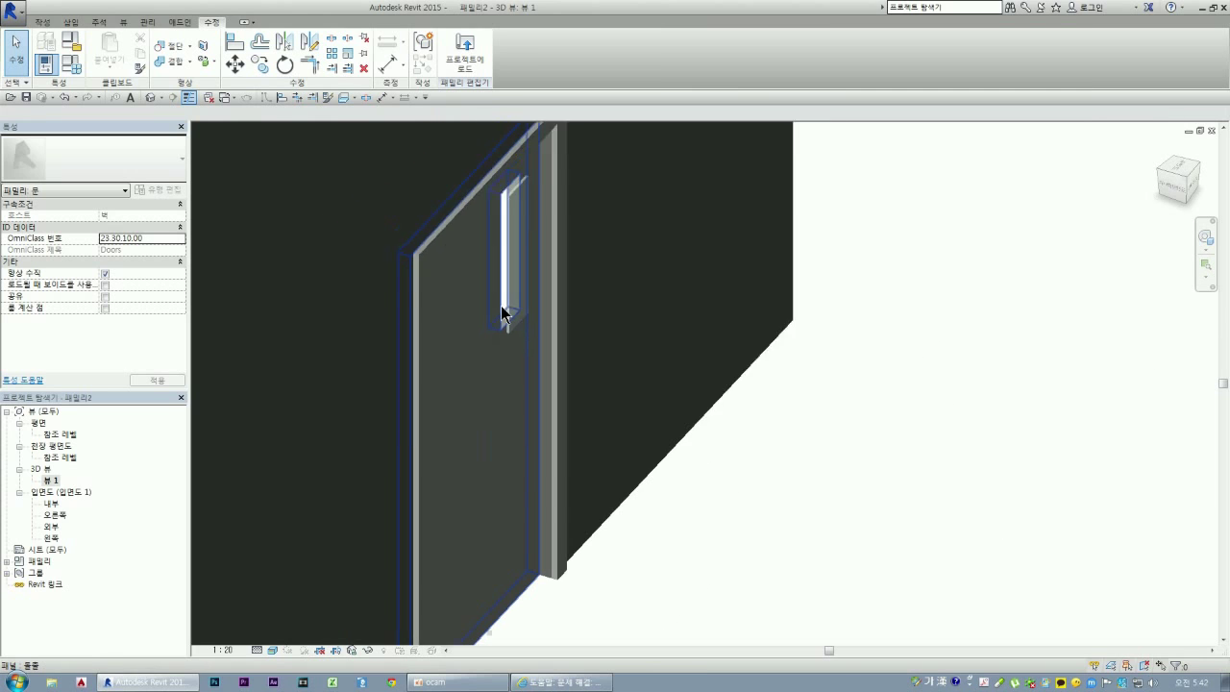
pyautogui.scroll(-2, 502, 312)
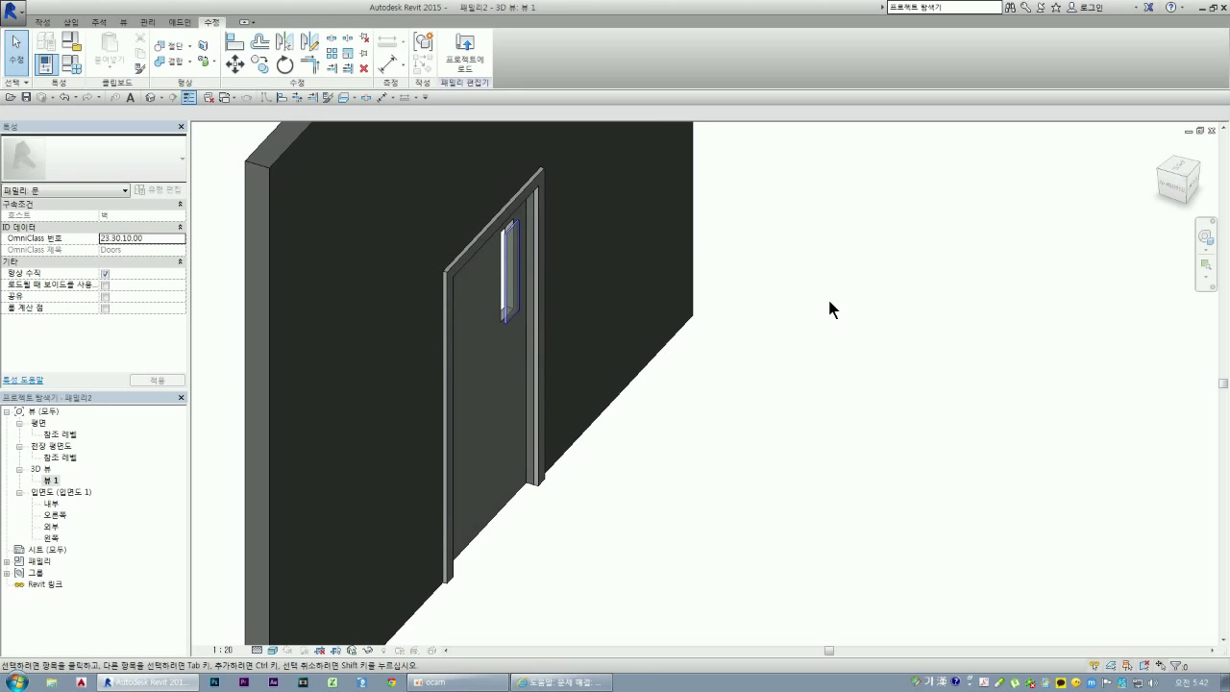
pyautogui.scroll(-2, 946, 269)
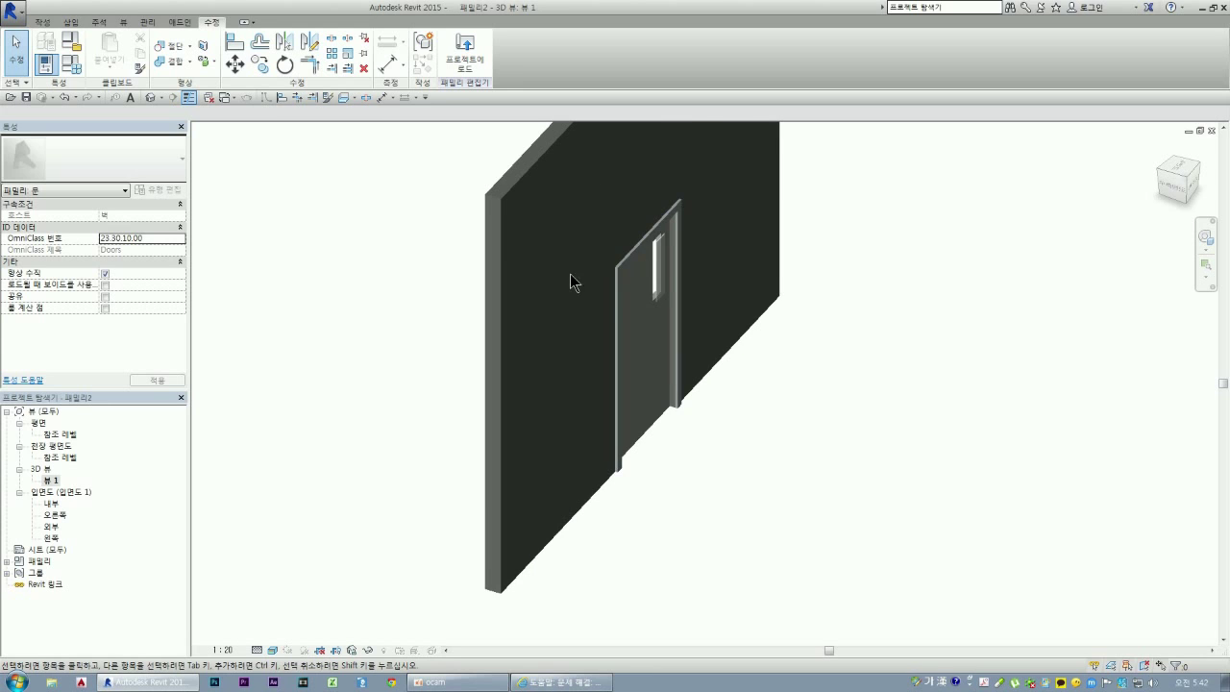
pyautogui.click(1165, 178)
pyautogui.click(1162, 161)
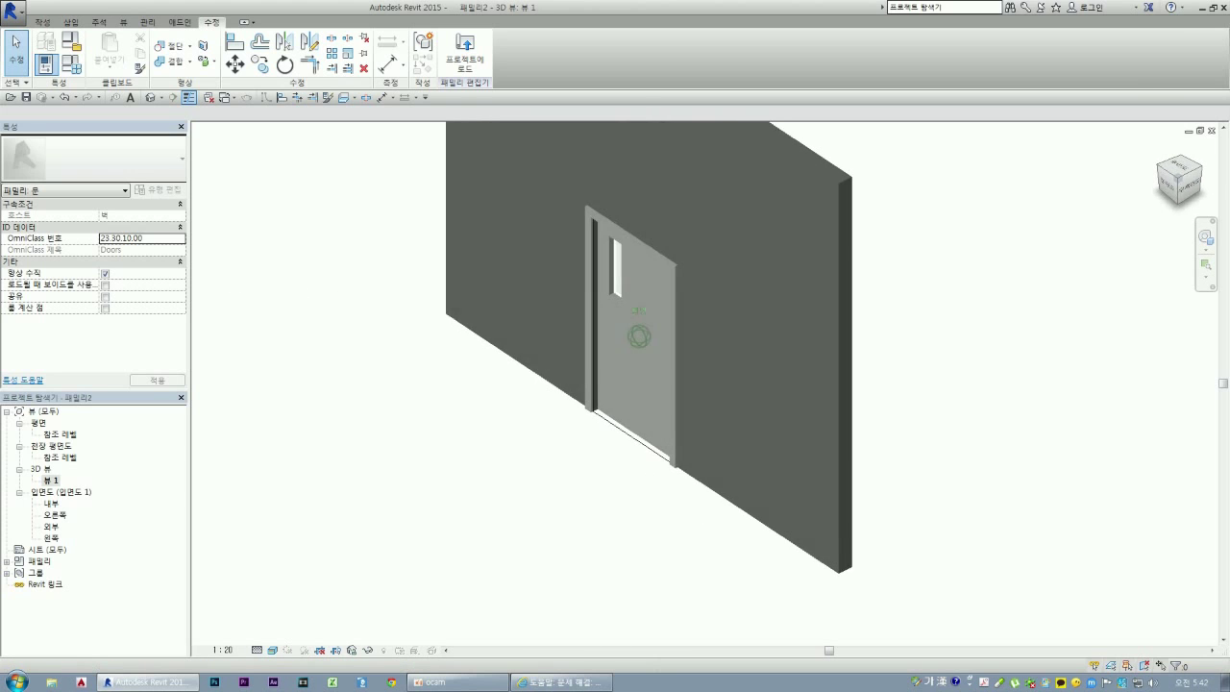
pyautogui.doubleClick(550, 455)
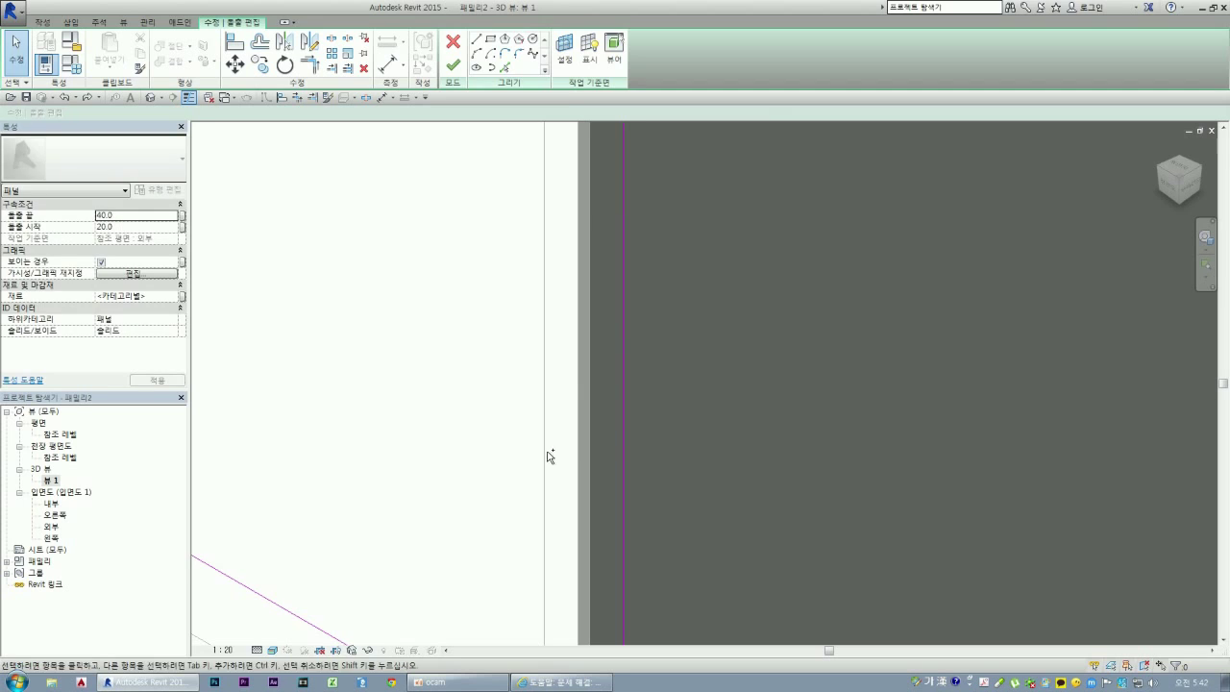
pyautogui.press('Escape')
pyautogui.doubleClick(547, 451)
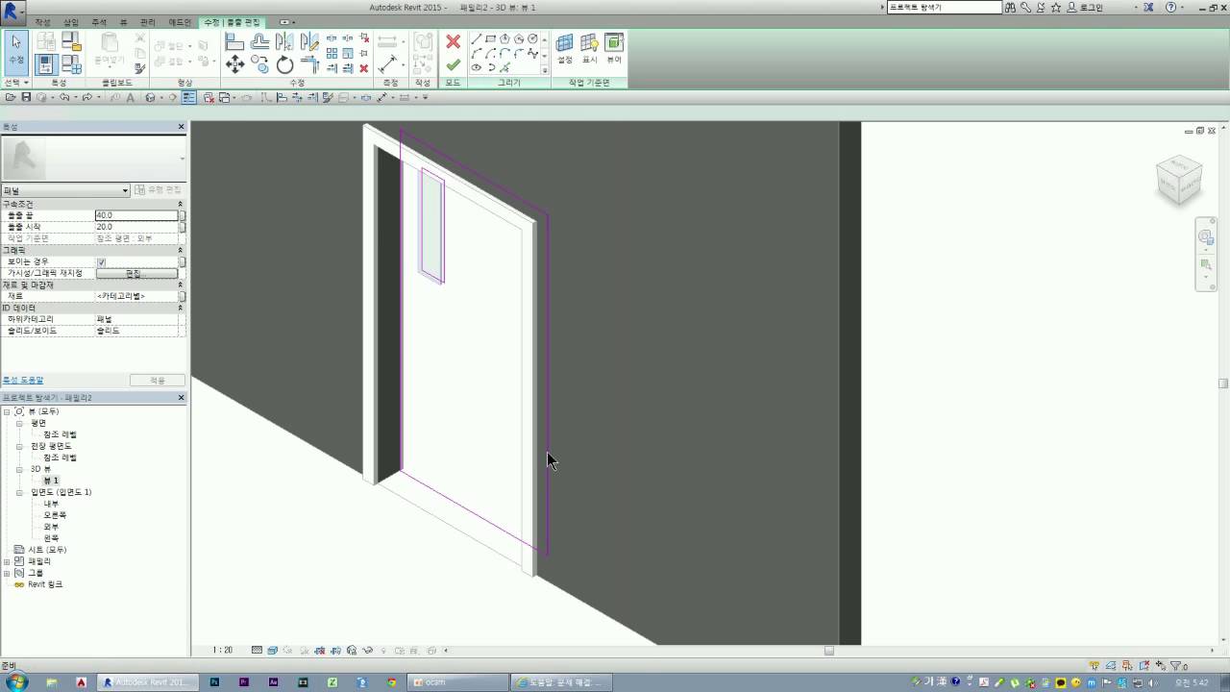
pyautogui.press('Escape')
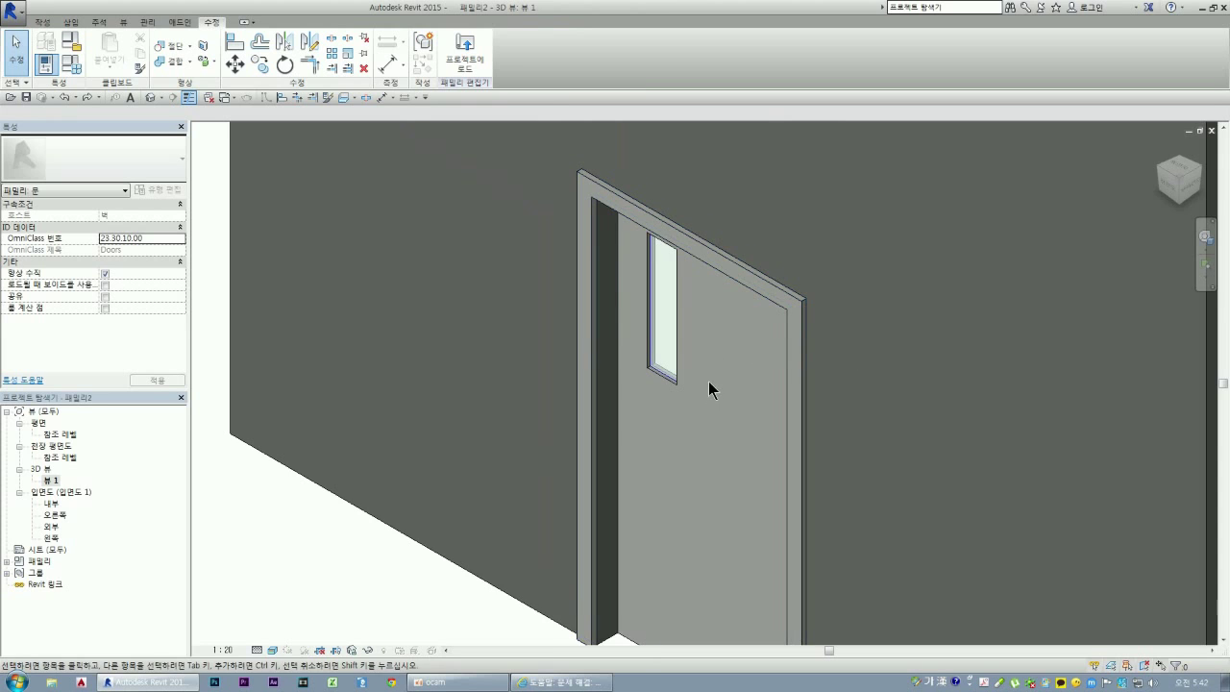
pyautogui.click(623, 643)
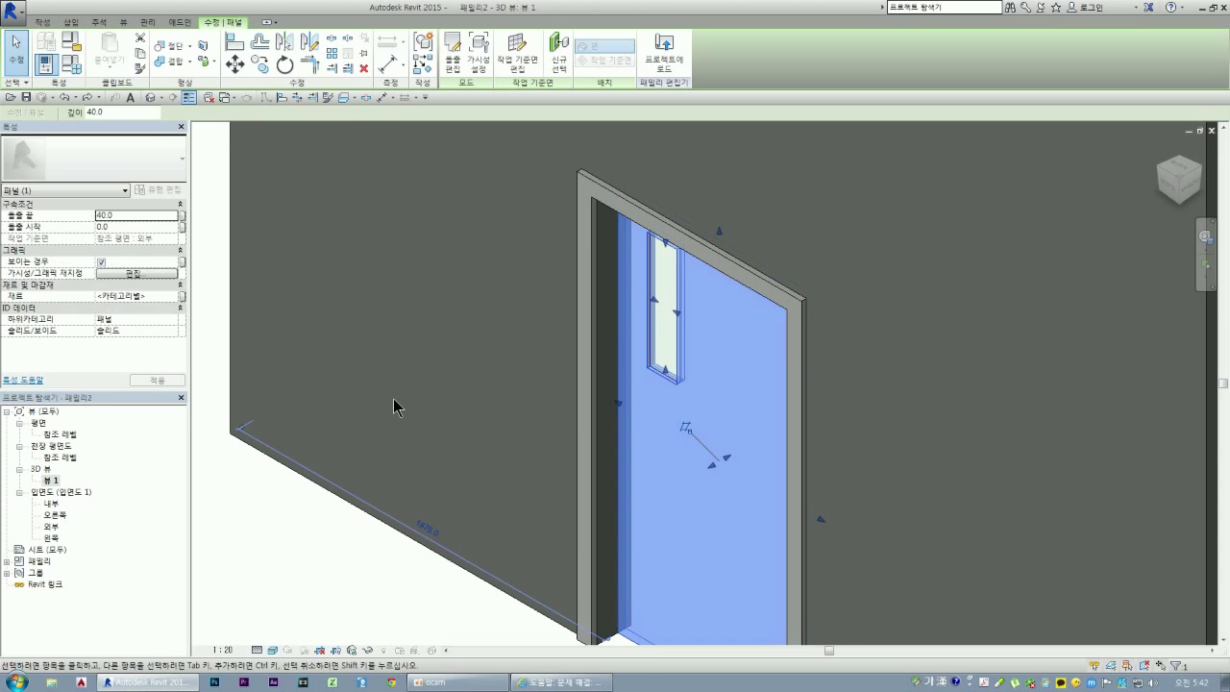
pyautogui.scroll(-2, 785, 218)
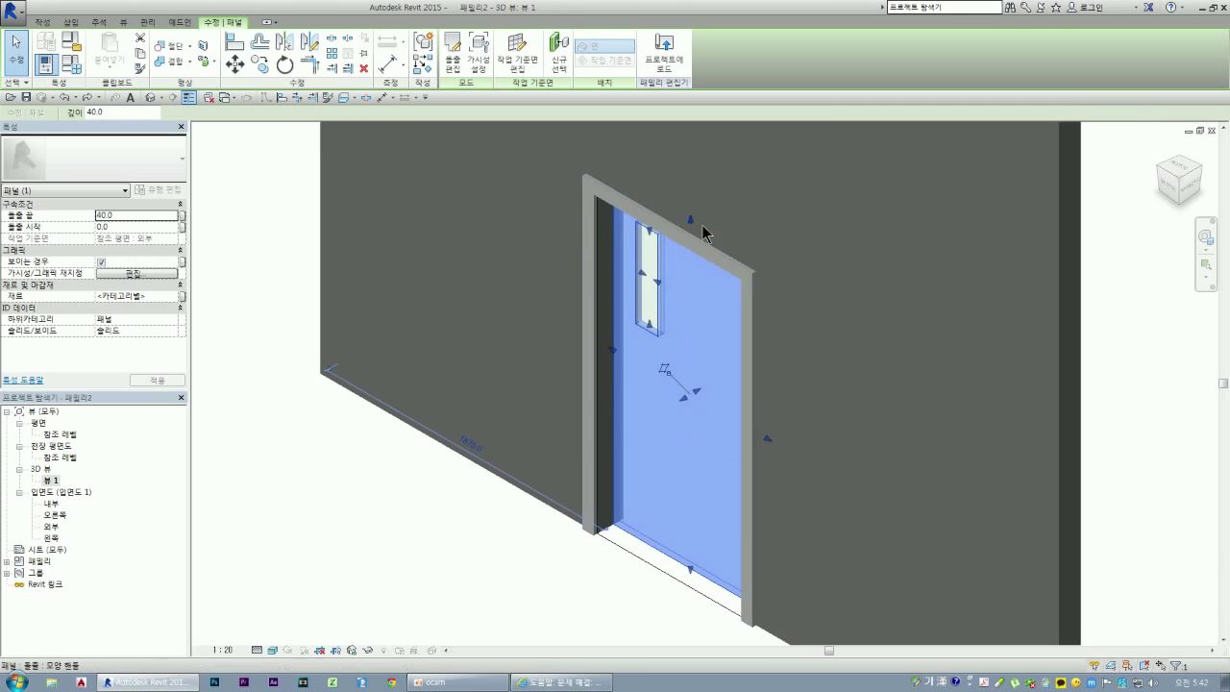
pyautogui.press('Escape')
pyautogui.click(667, 559)
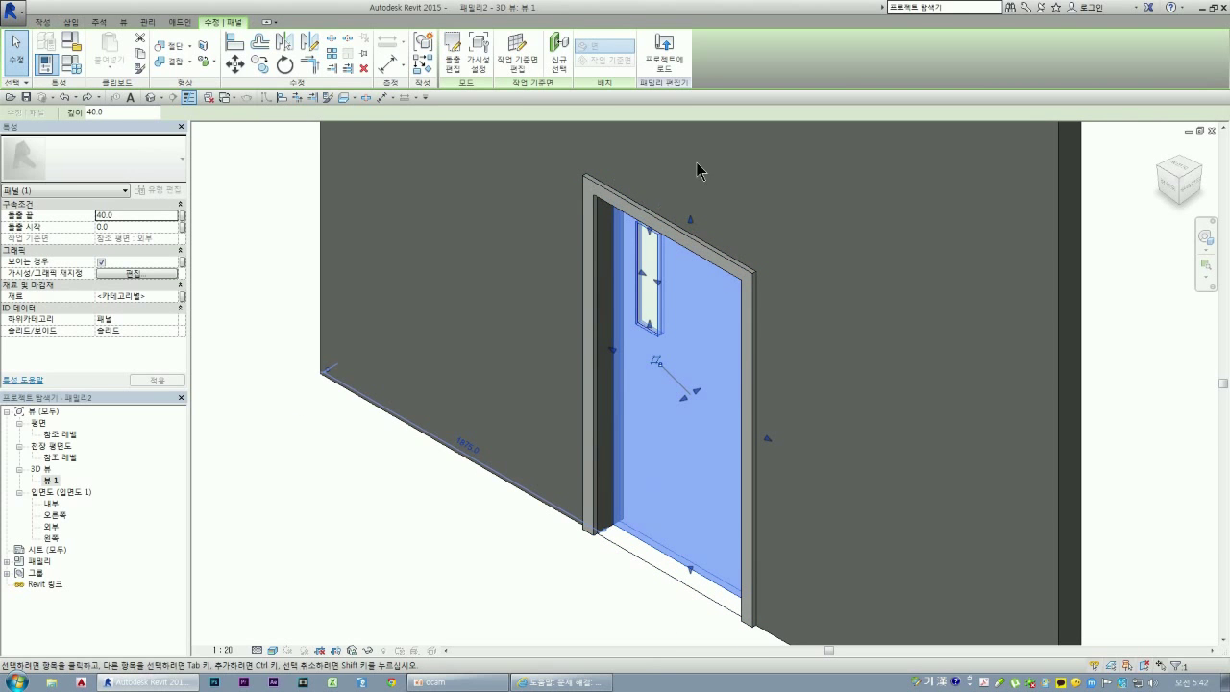
pyautogui.press('Escape')
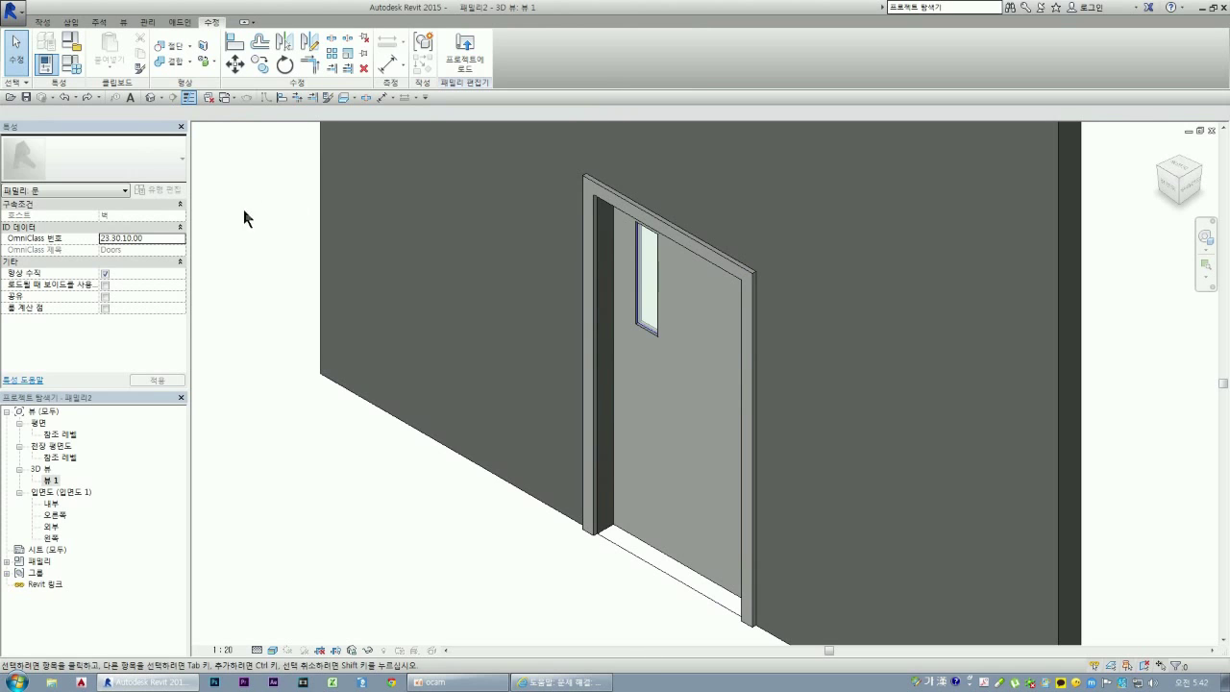
# - Open the house project 강의7.rvt from the Documents folder and pick the 1층 평면도 view
pyautogui.click(13, 11)
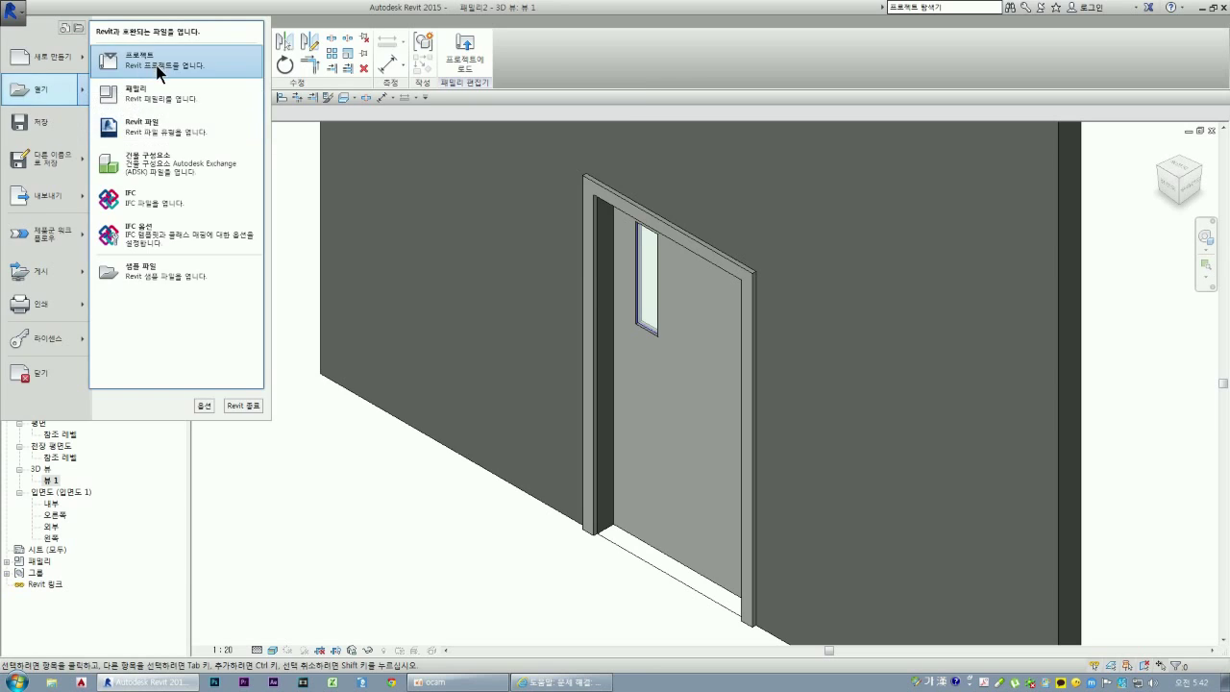
pyautogui.click(157, 63)
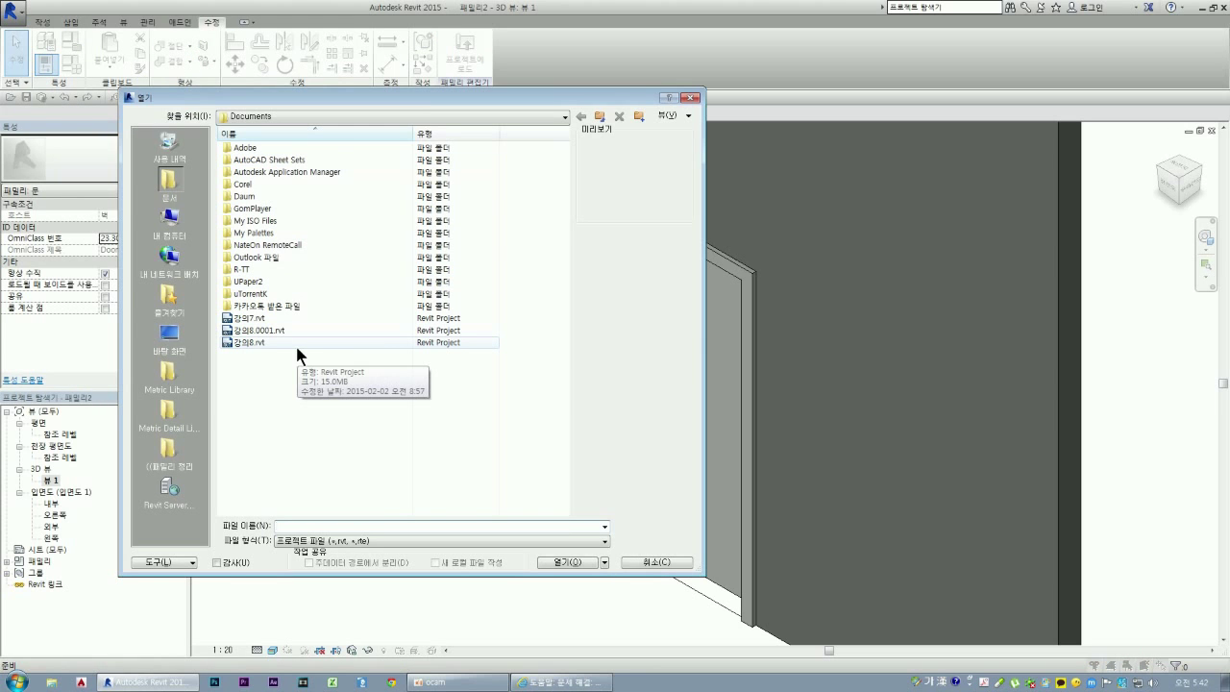
pyautogui.doubleClick(245, 320)
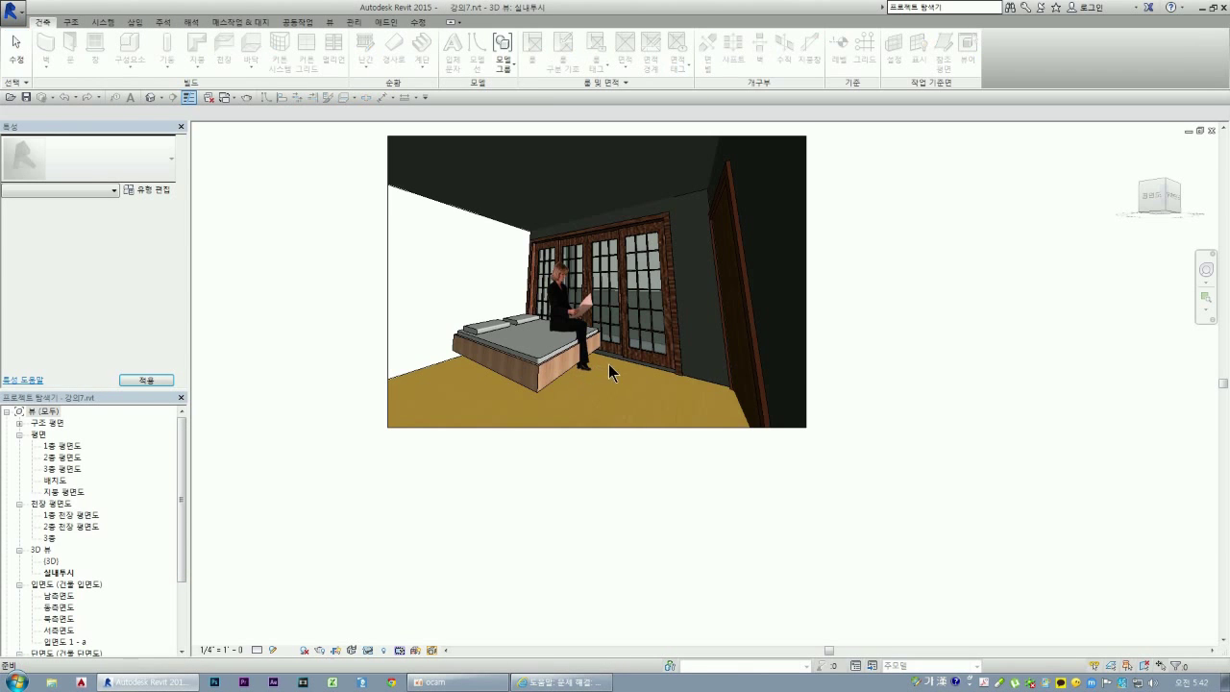
pyautogui.click(64, 448)
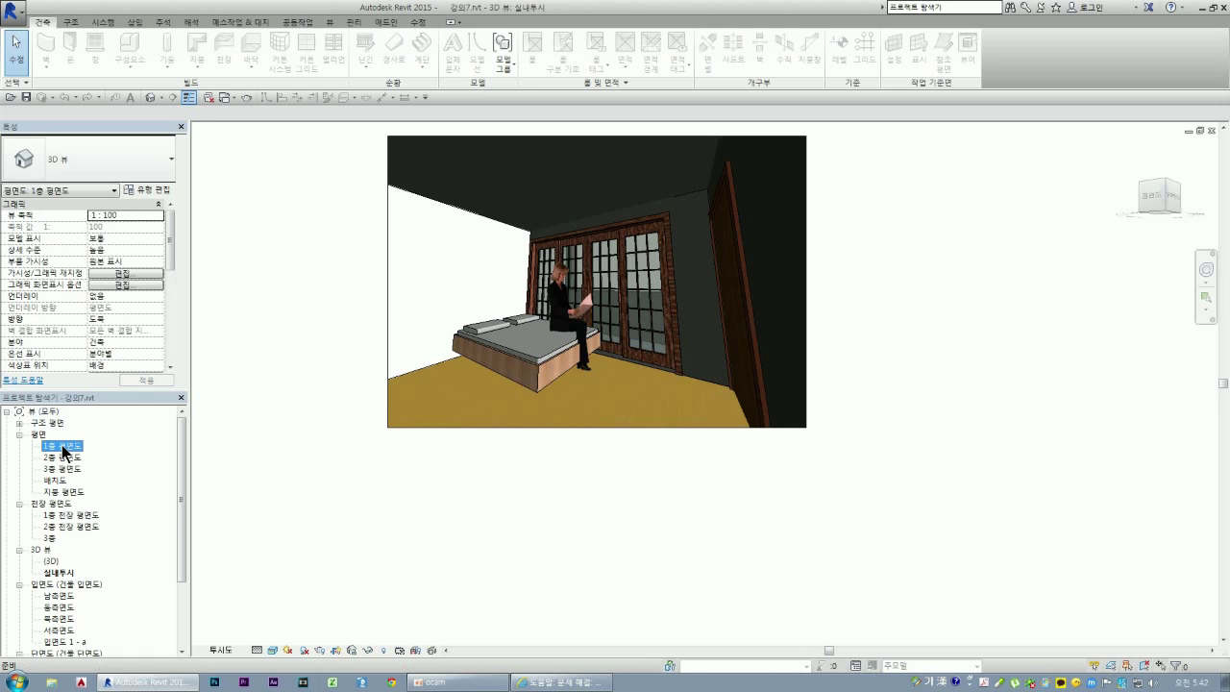
# - Open the house's default 3D view and orbit to a lower side angle
pyautogui.doubleClick(50, 561)
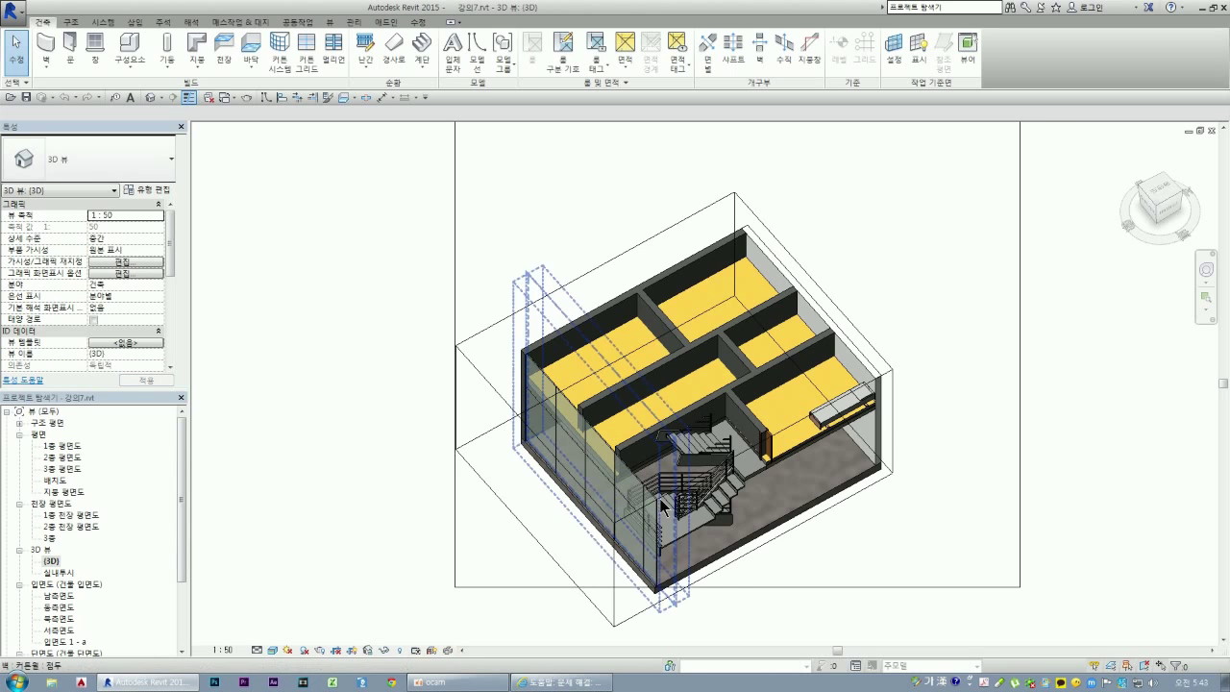
pyautogui.scroll(2, 661, 507)
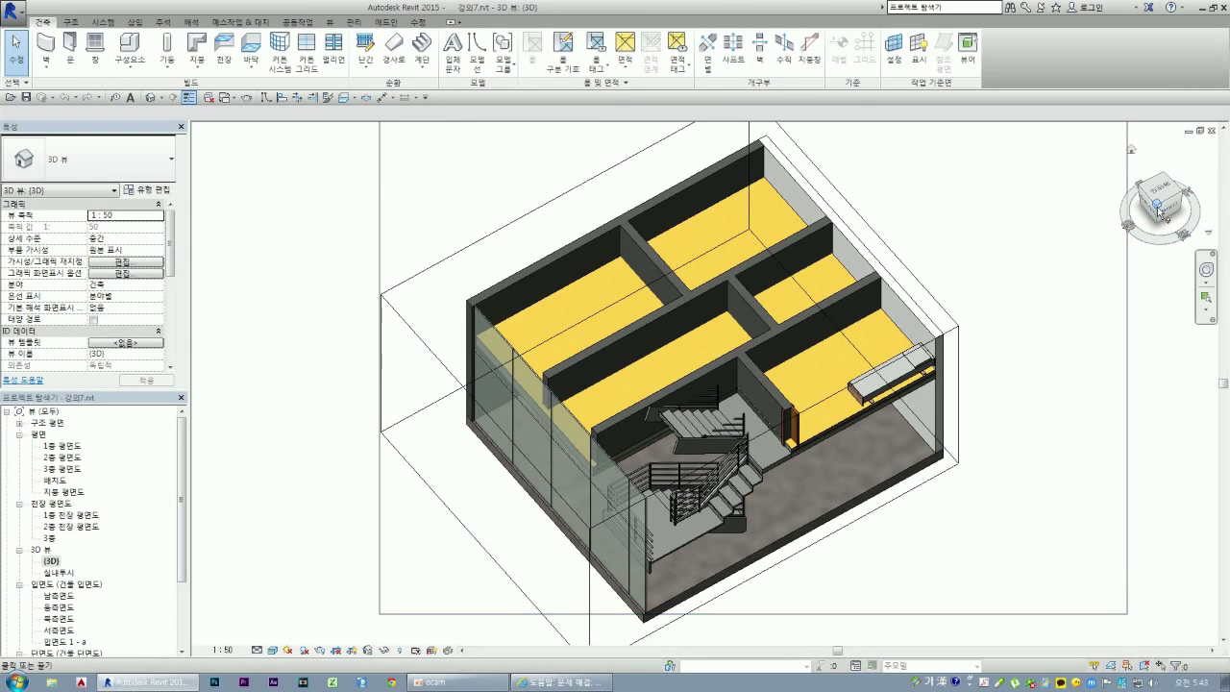
pyautogui.moveTo(1159, 212); pyautogui.dragTo(1191, 217)
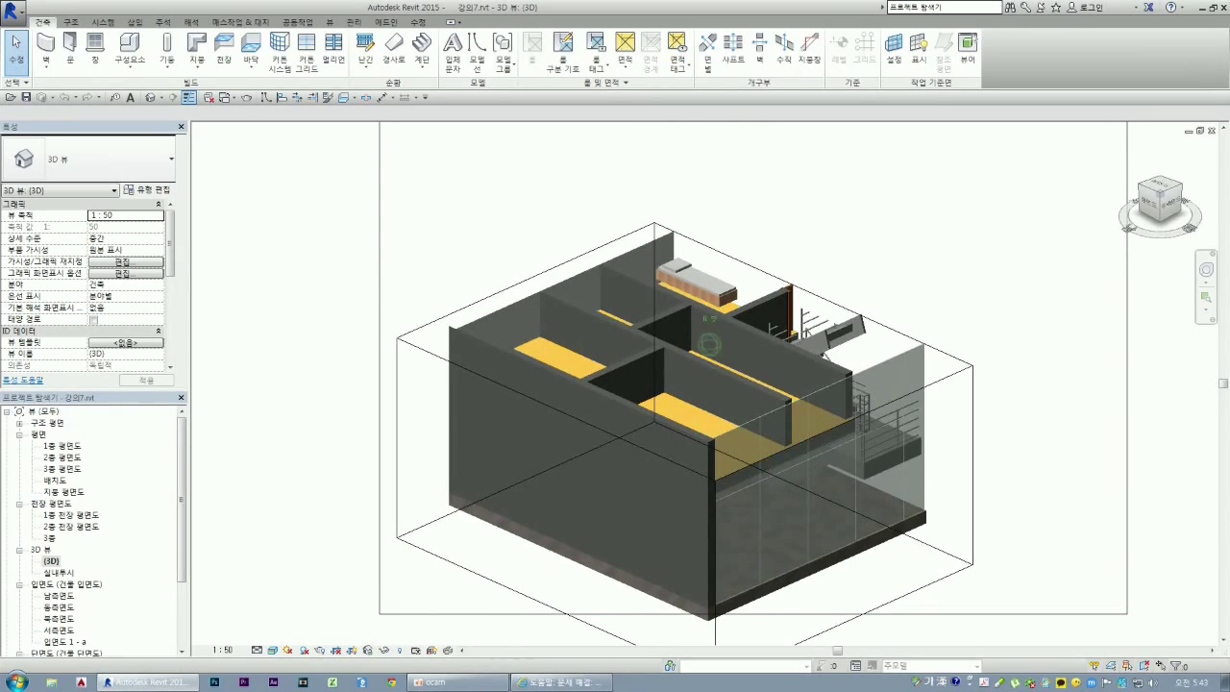
# - Open the 1층 평면도 floor plan, zoom in, and list the currently open views
pyautogui.doubleClick(59, 447)
pyautogui.scroll(2, 442, 529)
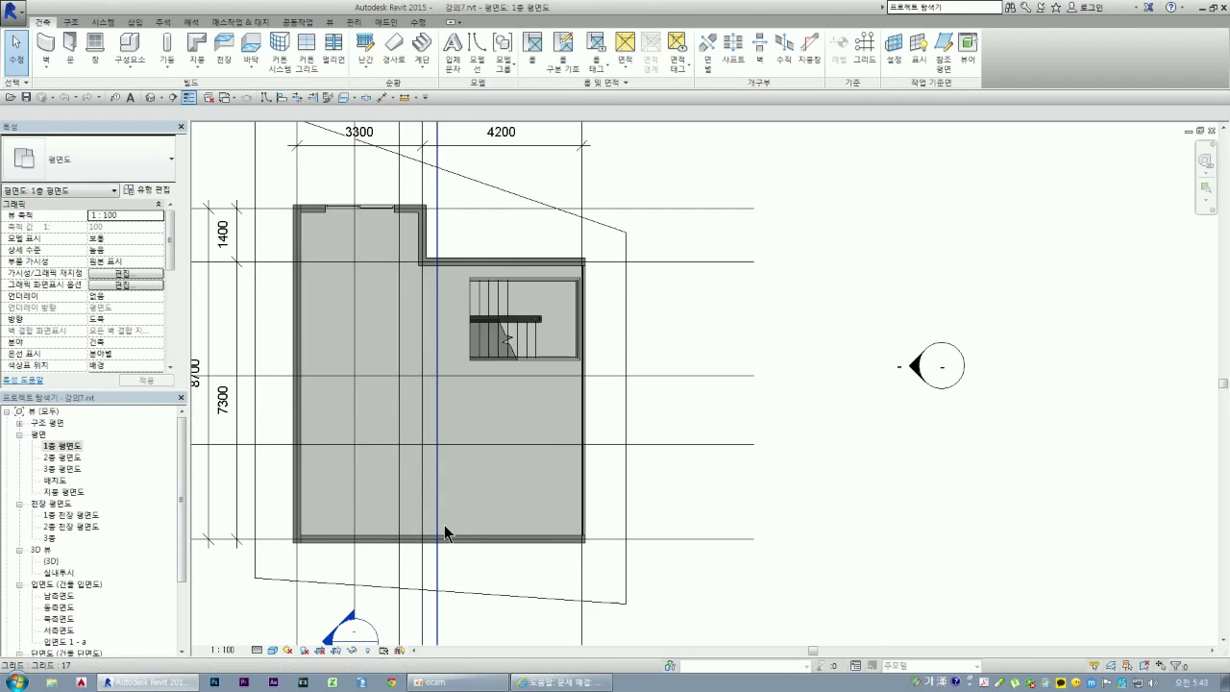
pyautogui.scroll(2, 444, 525)
pyautogui.scroll(-2, 441, 621)
pyautogui.scroll(4, 308, 259)
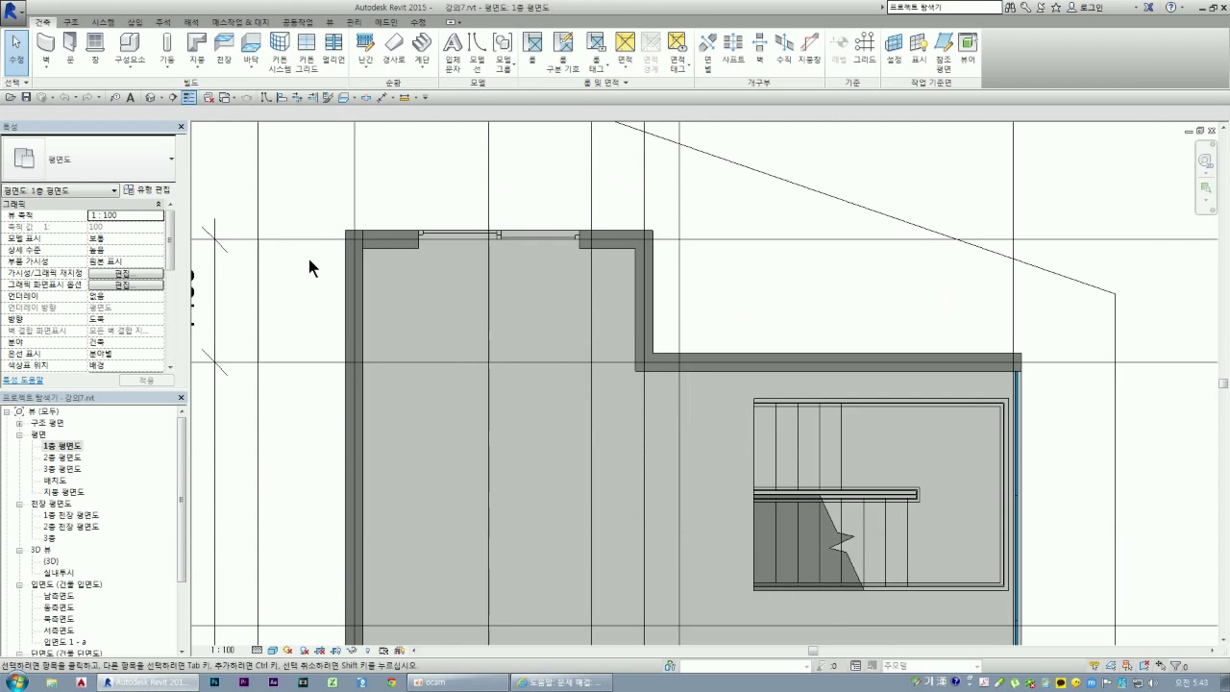
pyautogui.scroll(2, 336, 312)
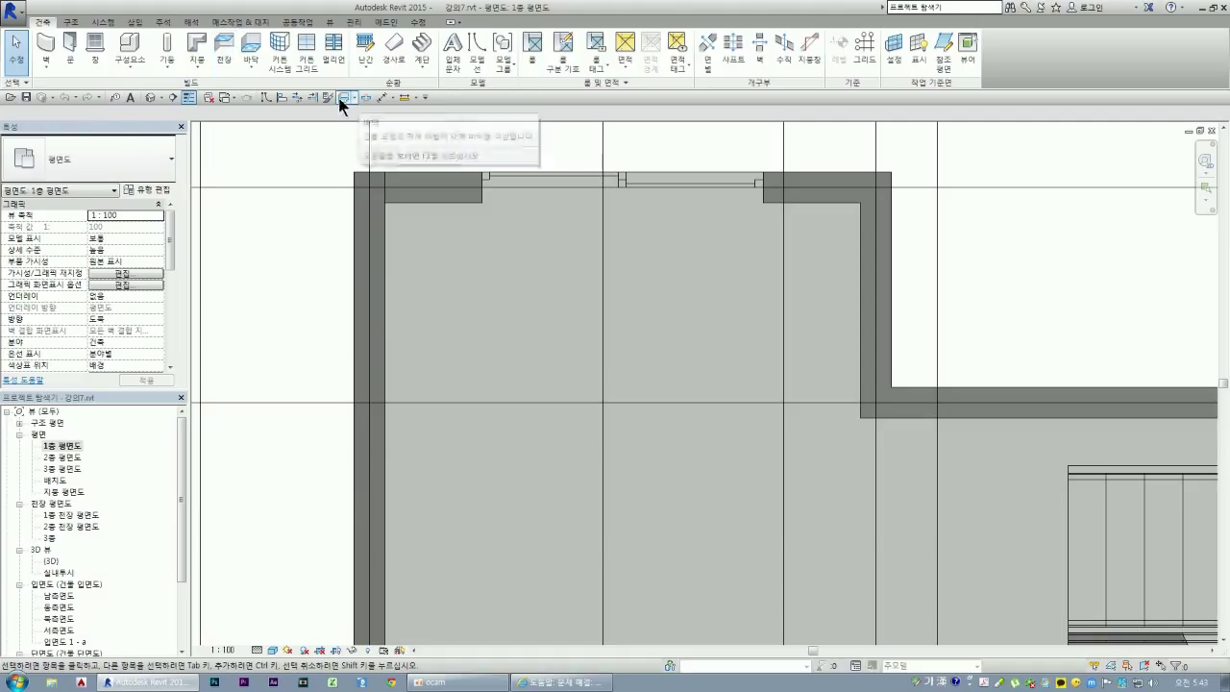
pyautogui.click(234, 100)
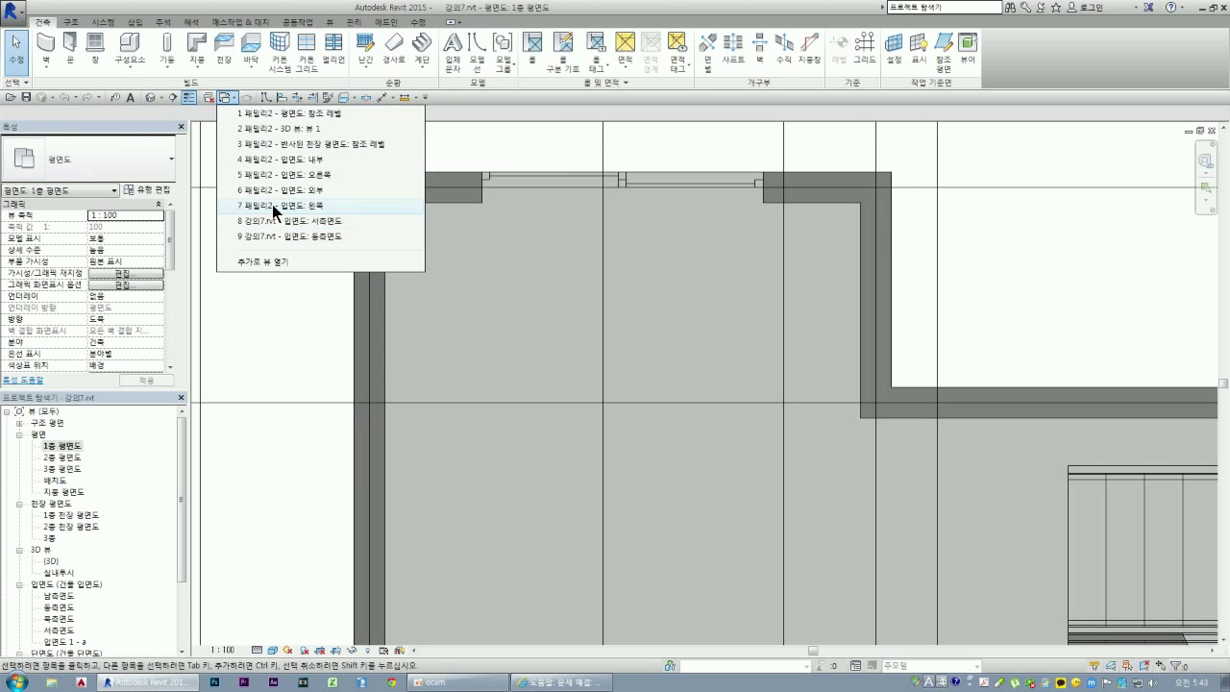
# - Load door family 패밀리2 from its 3D view into 강의7.rvt, dismissing the save reminder
pyautogui.click(291, 129)
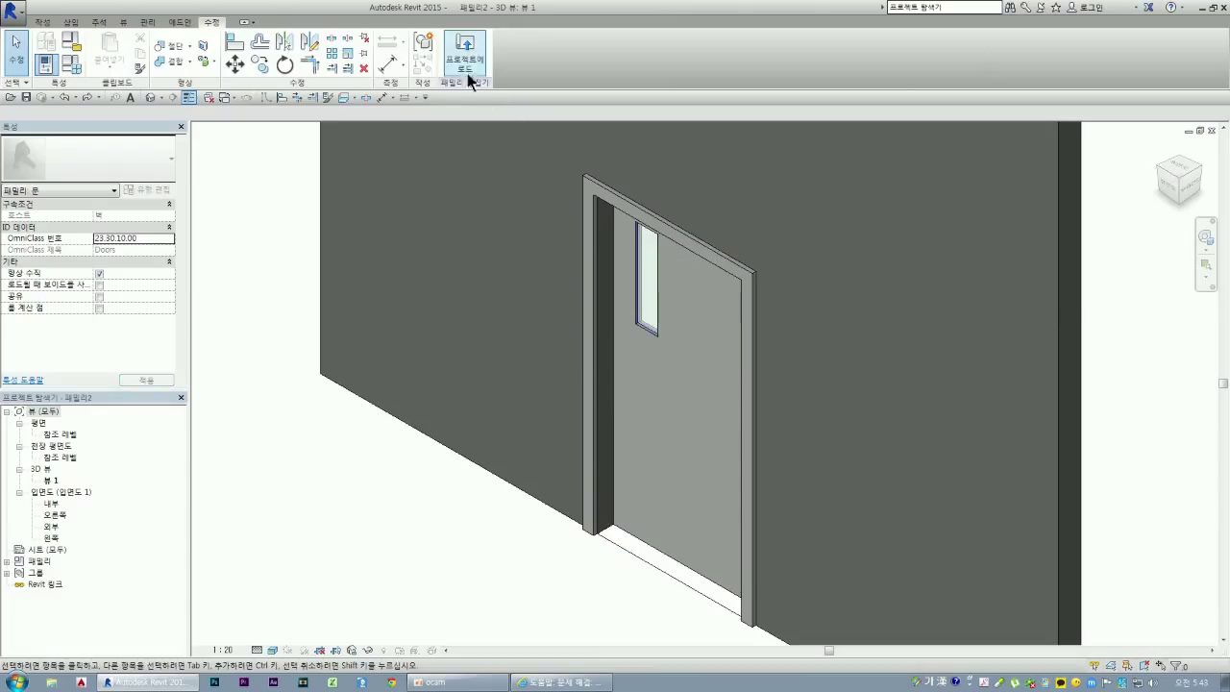
pyautogui.click(463, 53)
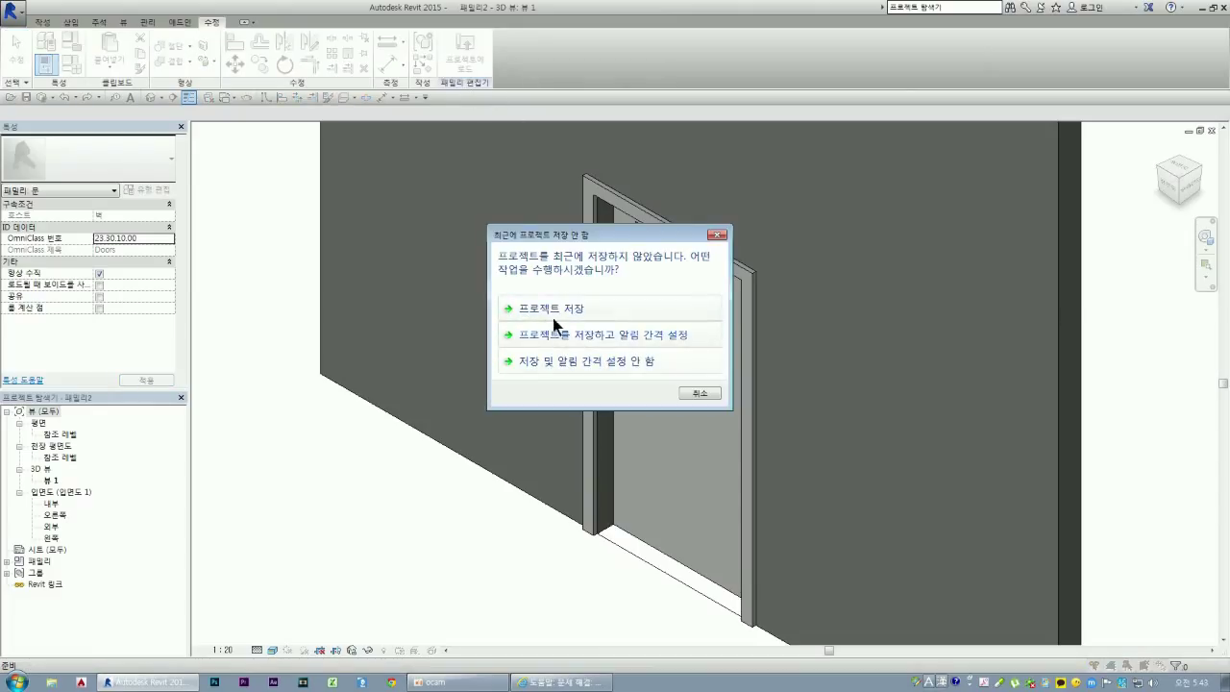
pyautogui.click(571, 366)
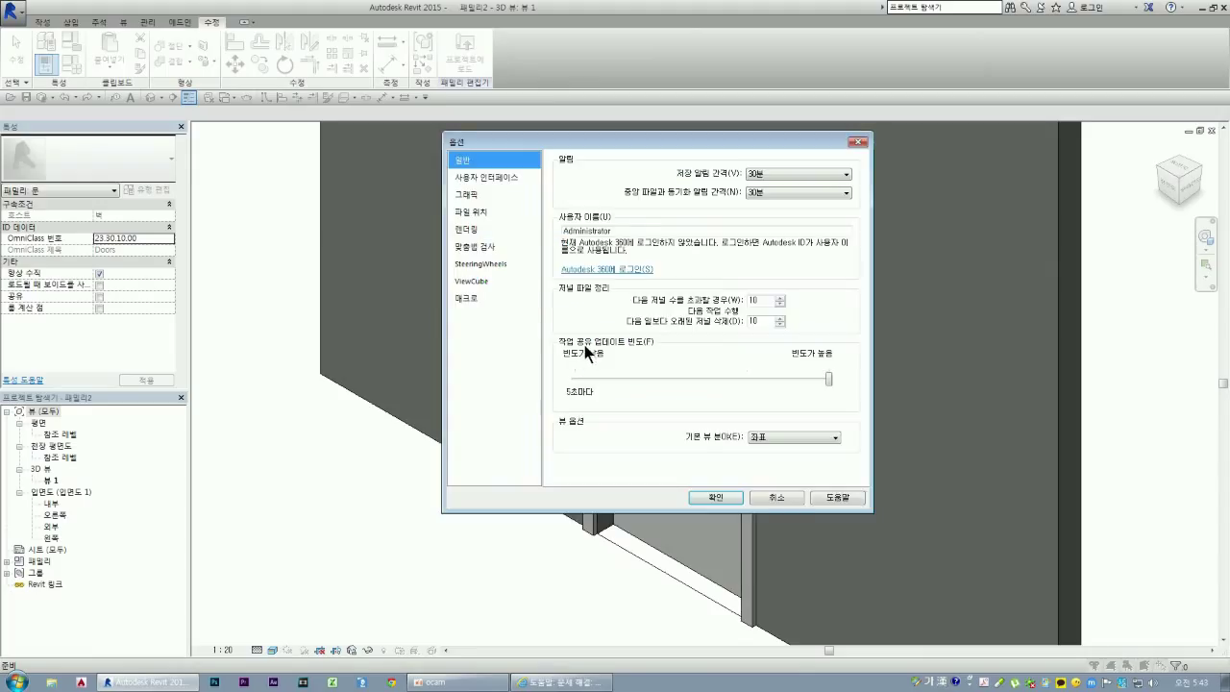
pyautogui.click(769, 499)
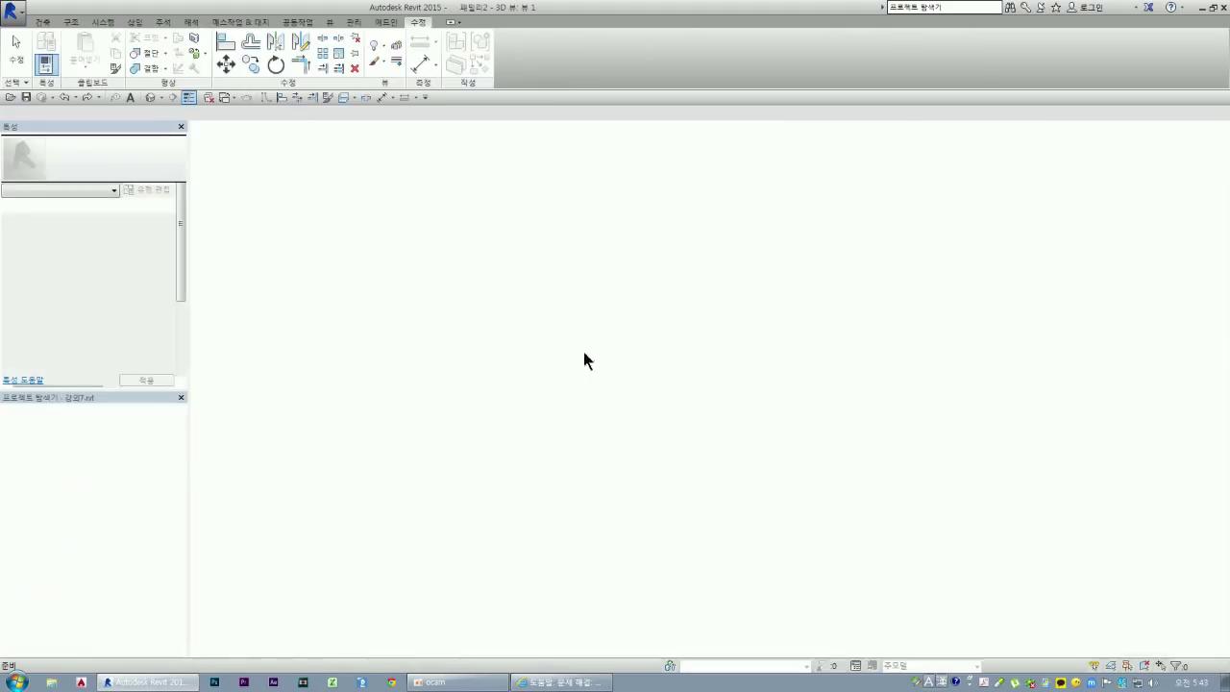
# - Place the 패밀리2 door in the left exterior wall of 1층 평면도 and view the project in 3D
pyautogui.scroll(-2, 401, 343)
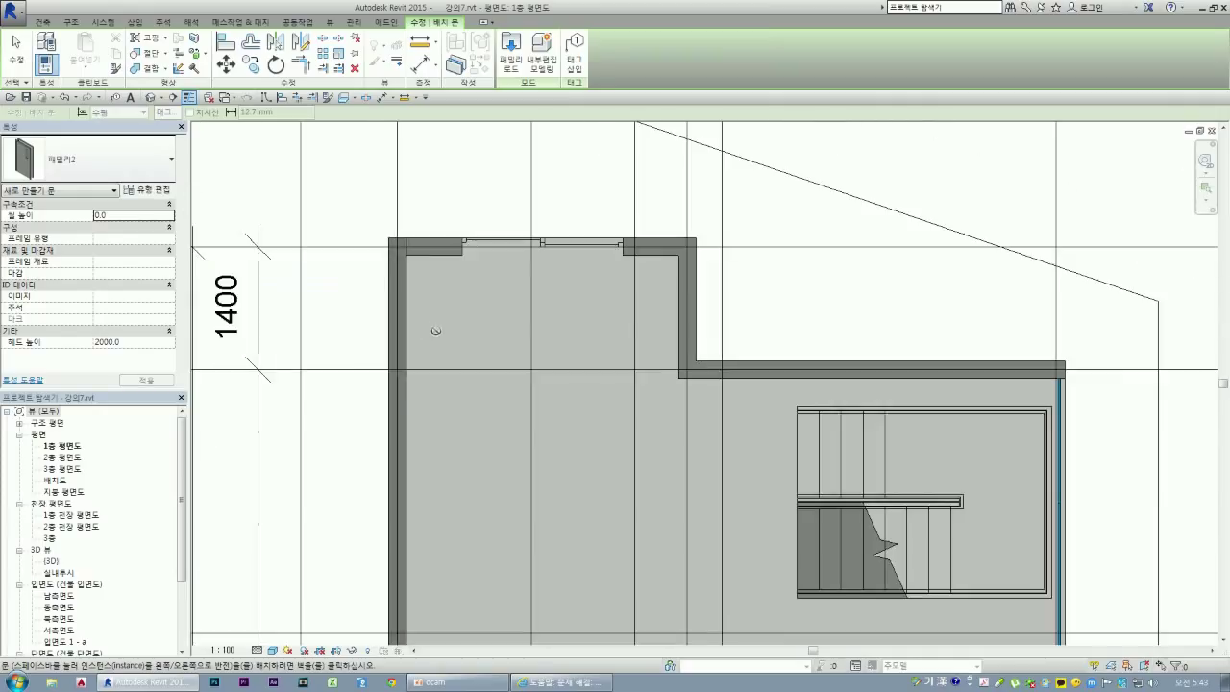
pyautogui.scroll(2, 401, 343)
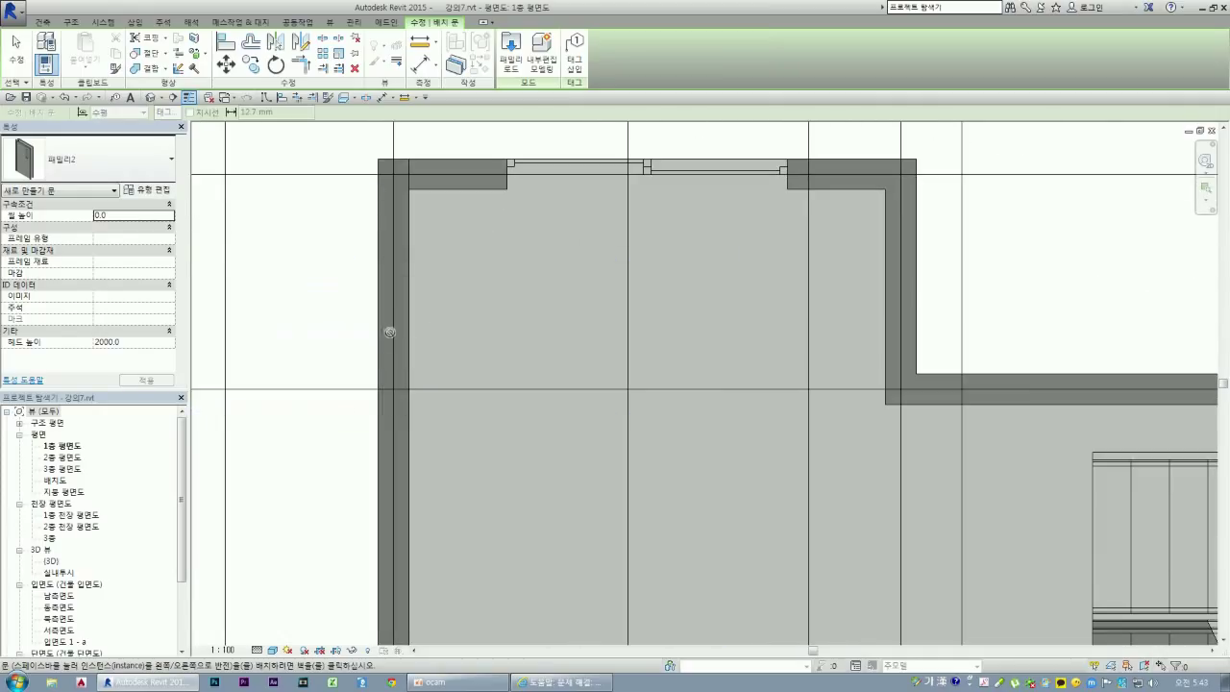
pyautogui.click(391, 333)
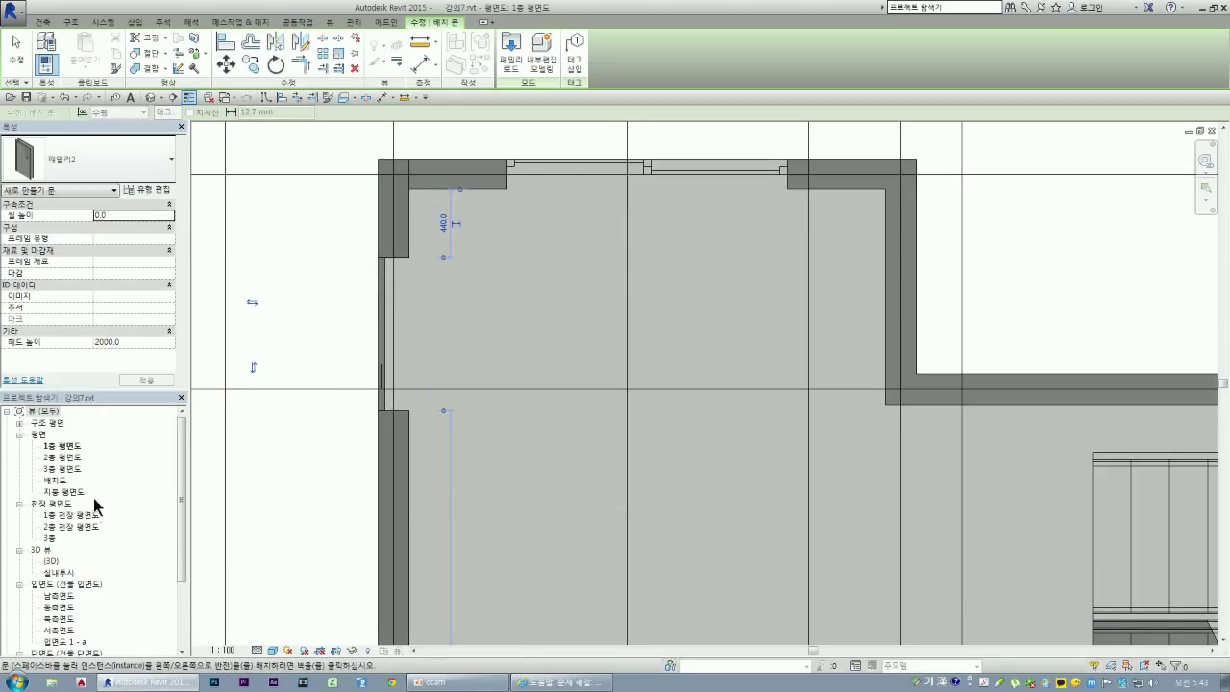
pyautogui.doubleClick(51, 561)
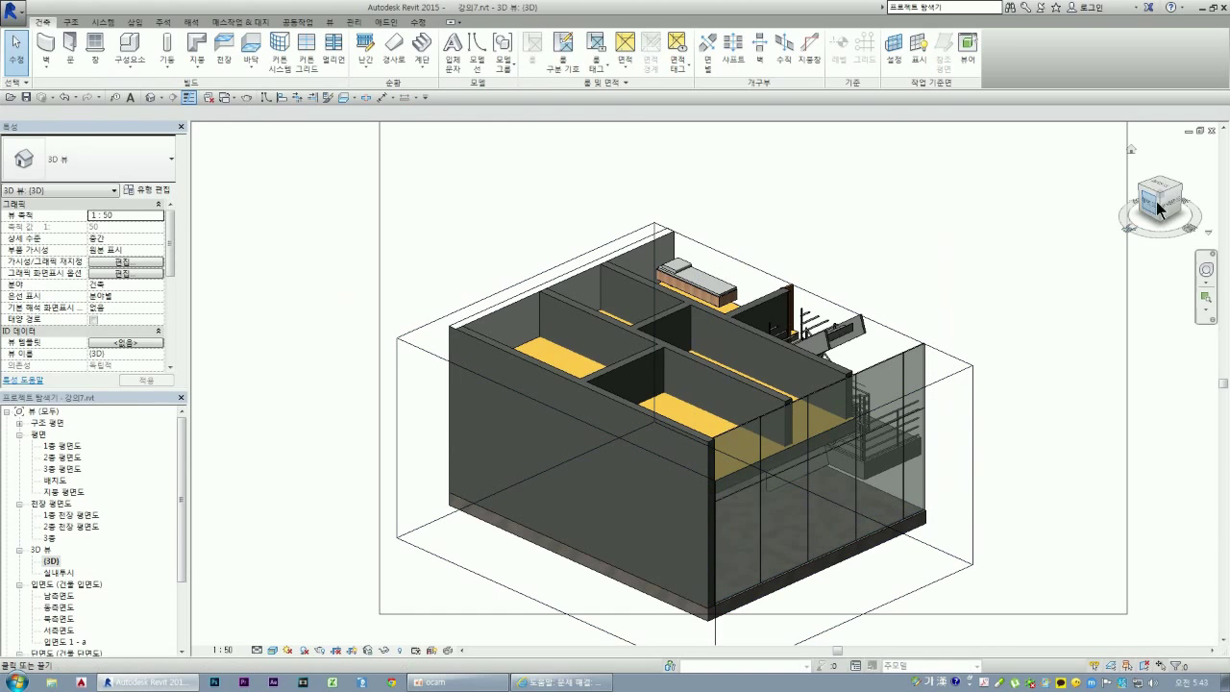
# - Orbit the 3D view and select the section box around the house model
pyautogui.moveTo(1160, 197)
pyautogui.mouseDown()
pyautogui.moveTo(1134, 202)
pyautogui.moveTo(1167, 202)
pyautogui.mouseUp()
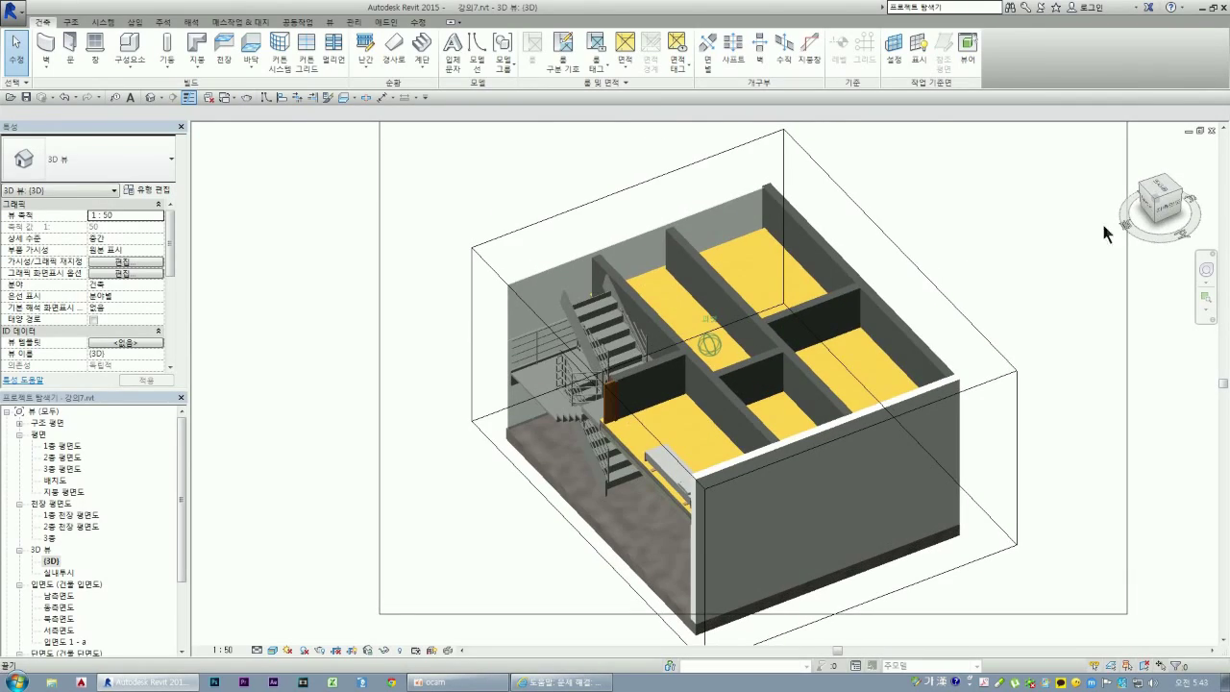
pyautogui.scroll(-2, 637, 411)
pyautogui.scroll(-2, 605, 374)
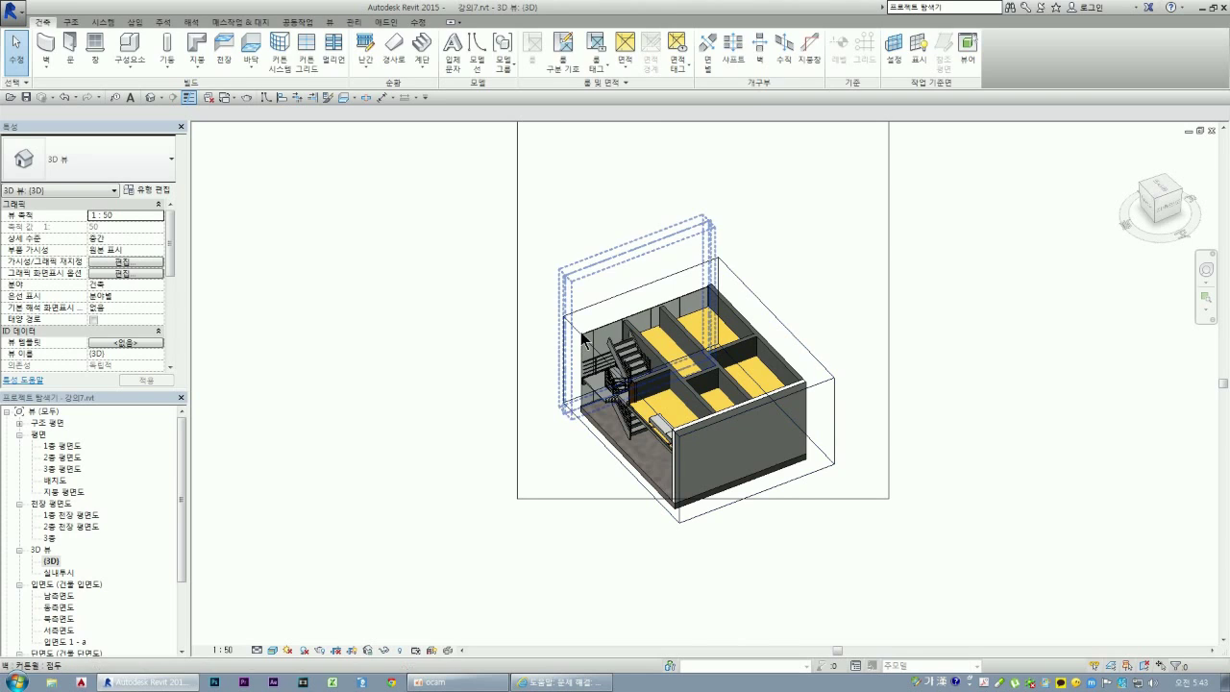
pyautogui.click(581, 333)
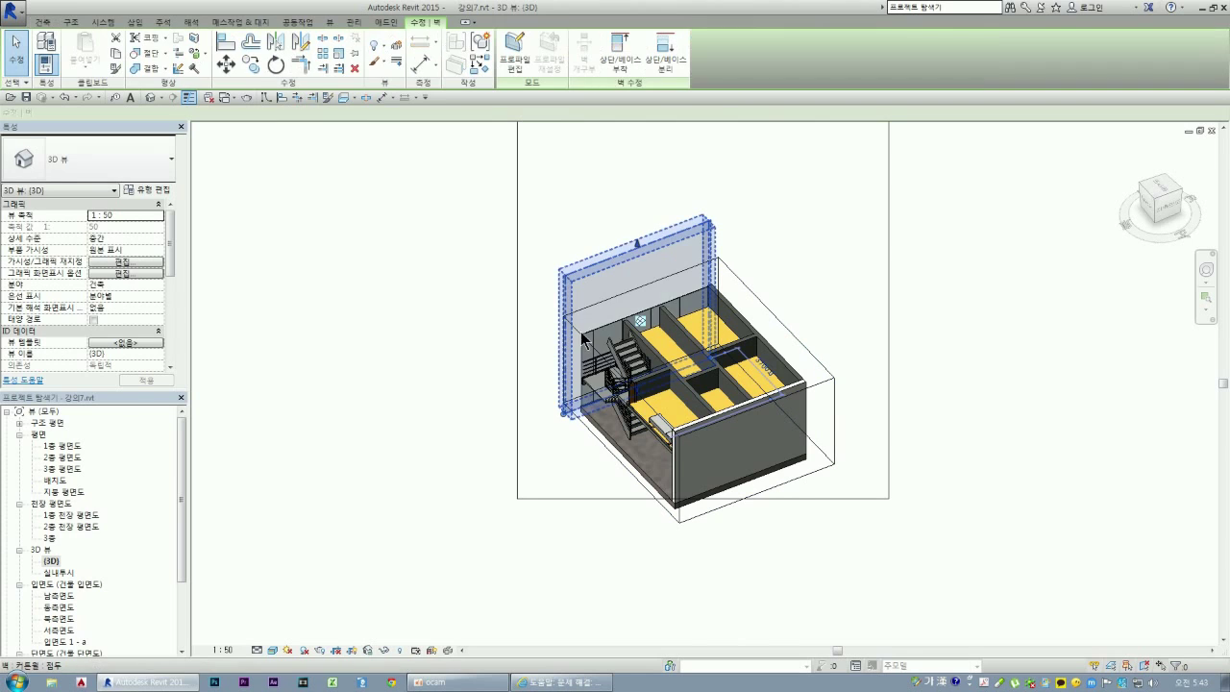
pyautogui.click(792, 335)
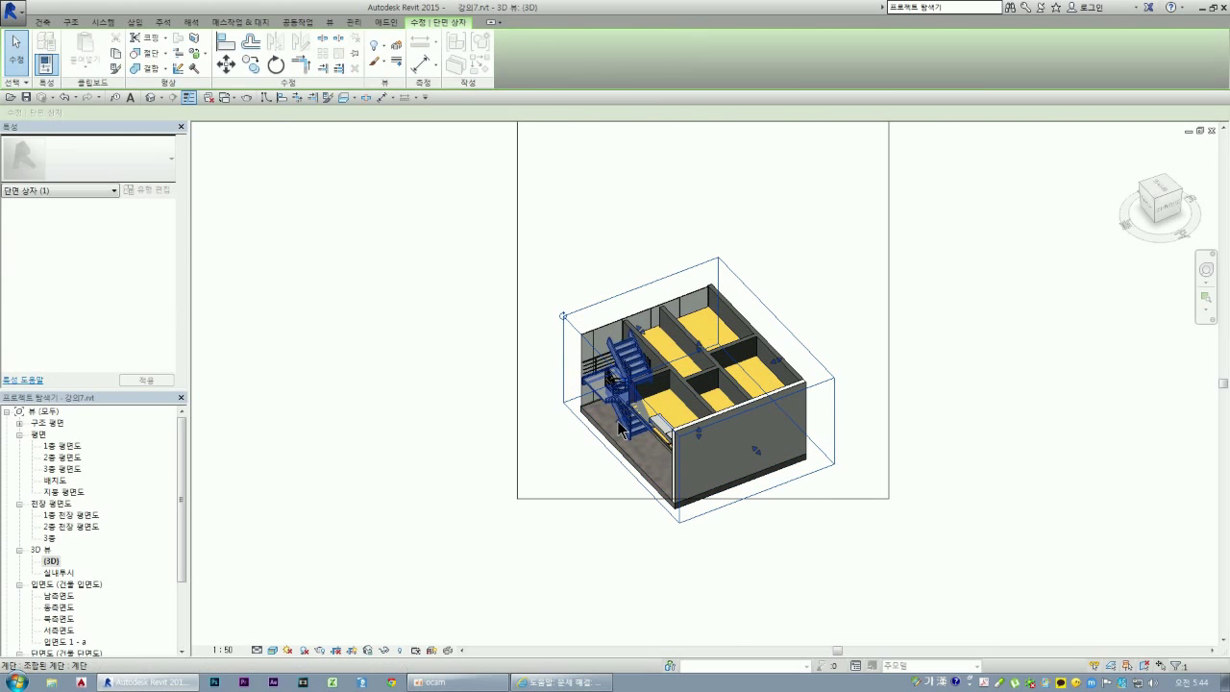
pyautogui.click(577, 430)
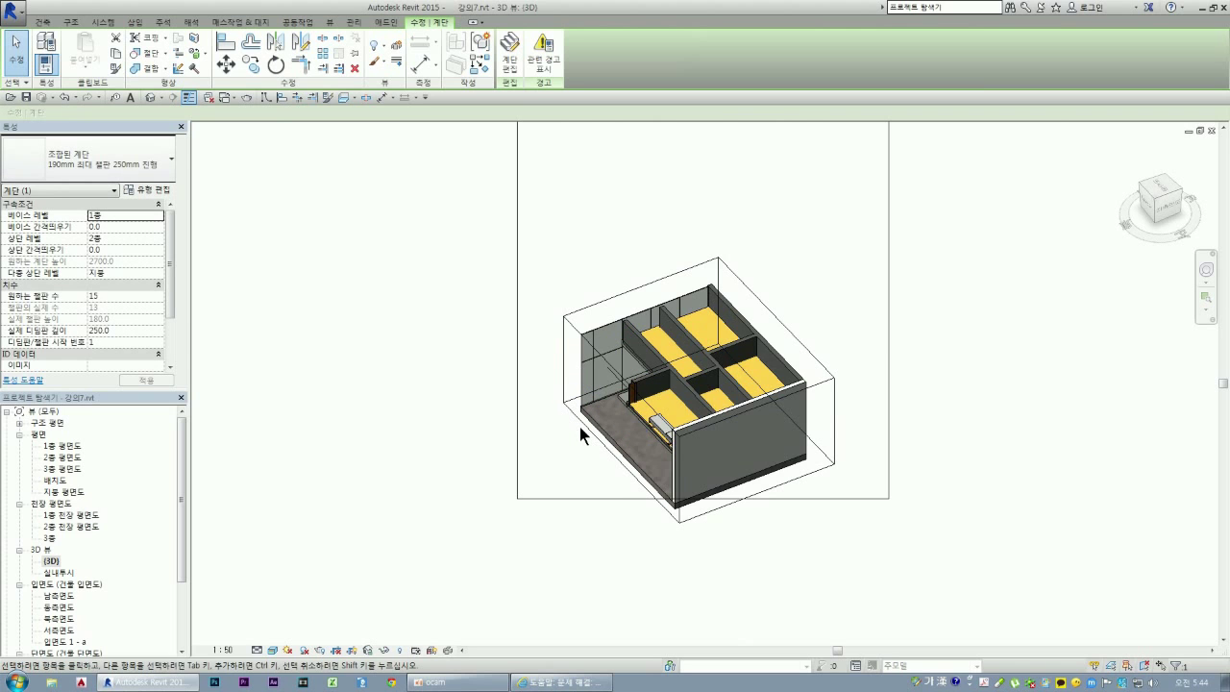
pyautogui.press('Escape')
pyautogui.click(609, 434)
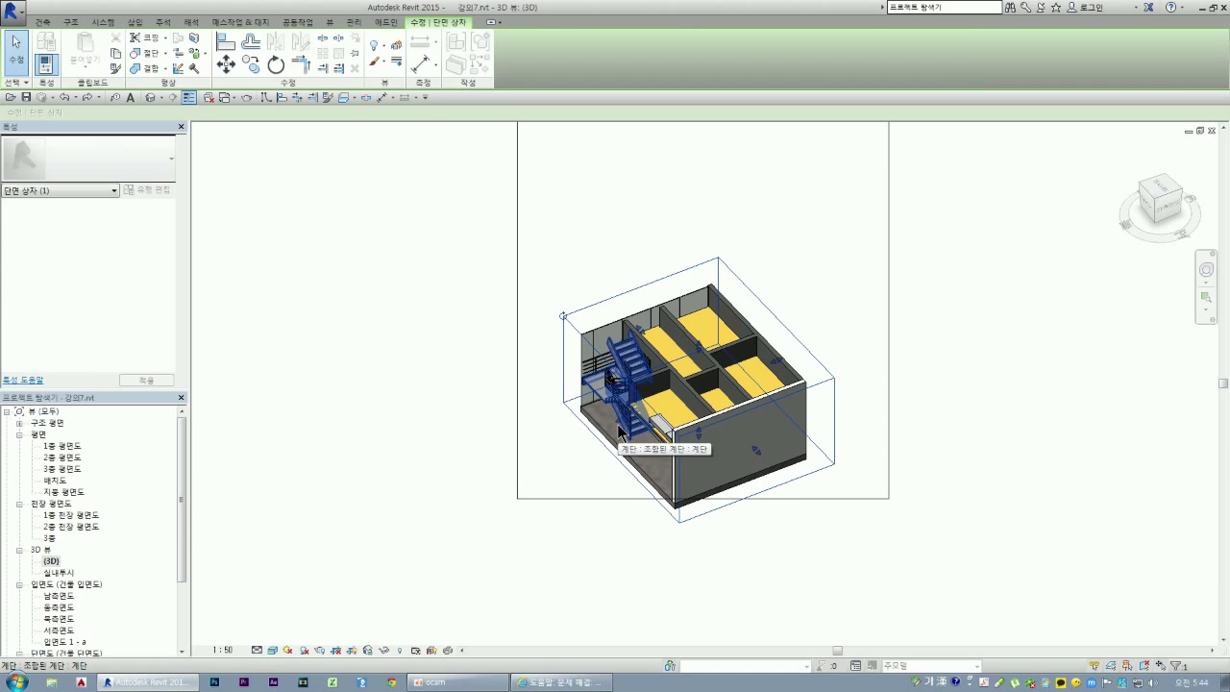
# - Stretch the section box outward to the left so the placed door shows, then deselect it
pyautogui.scroll(3, 620, 430)
pyautogui.scroll(2, 610, 429)
pyautogui.moveTo(611, 427); pyautogui.dragTo(415, 503)
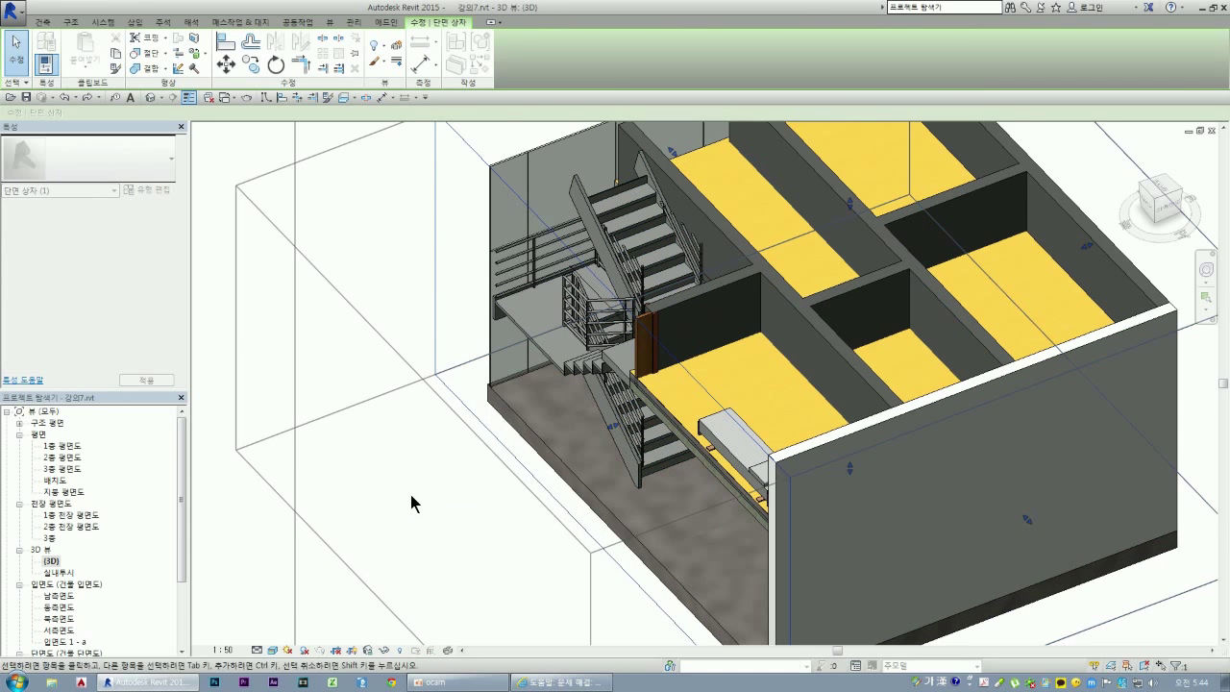
pyautogui.scroll(-3, 414, 500)
pyautogui.scroll(3, 694, 562)
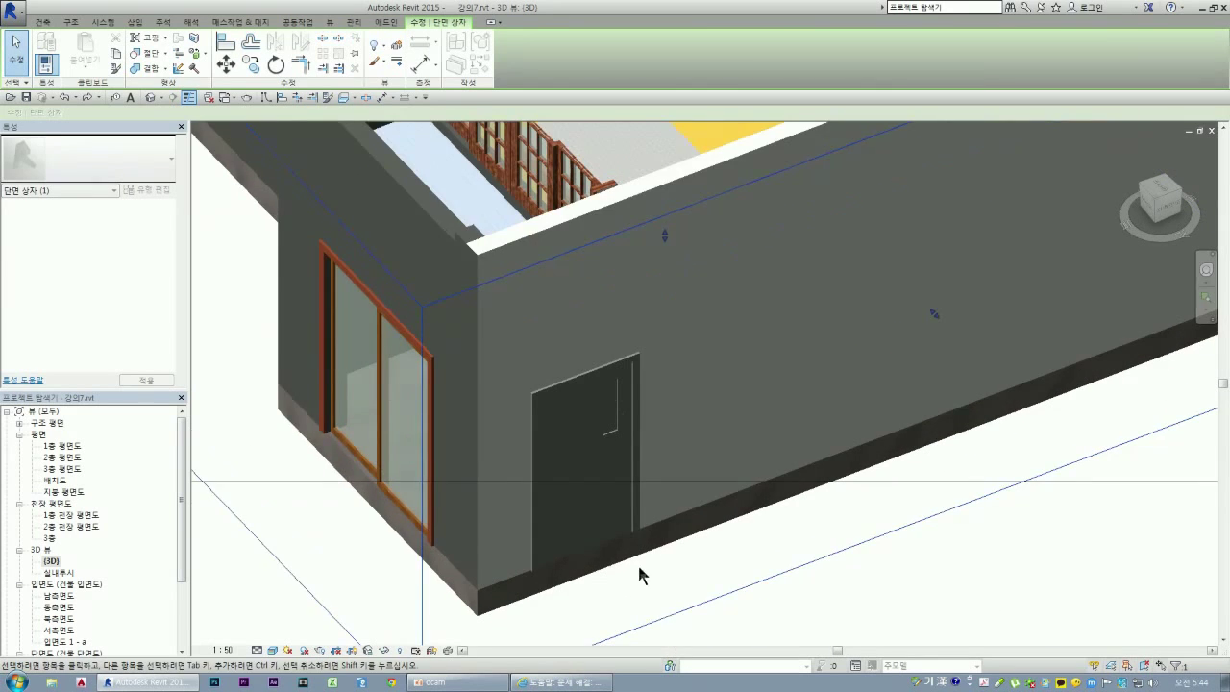
pyautogui.scroll(3, 637, 562)
pyautogui.press('Escape')
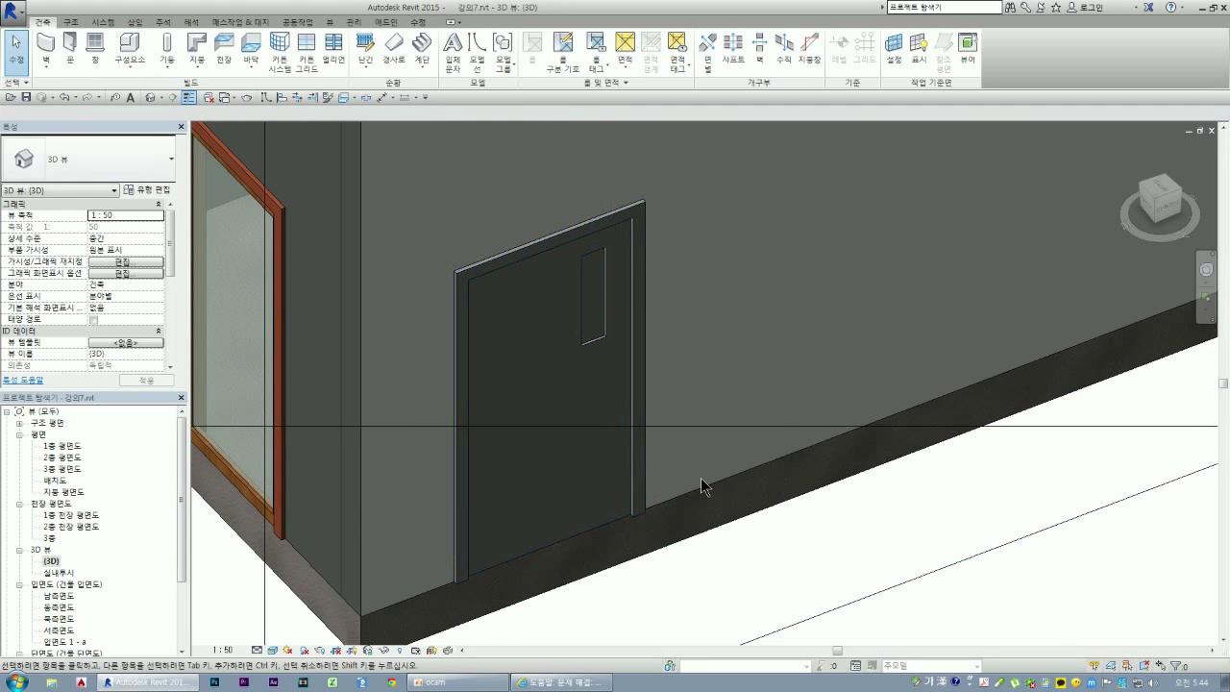
# - Face the front wall and drag the 패밀리2 door from its left part toward the right
pyautogui.click(1158, 199)
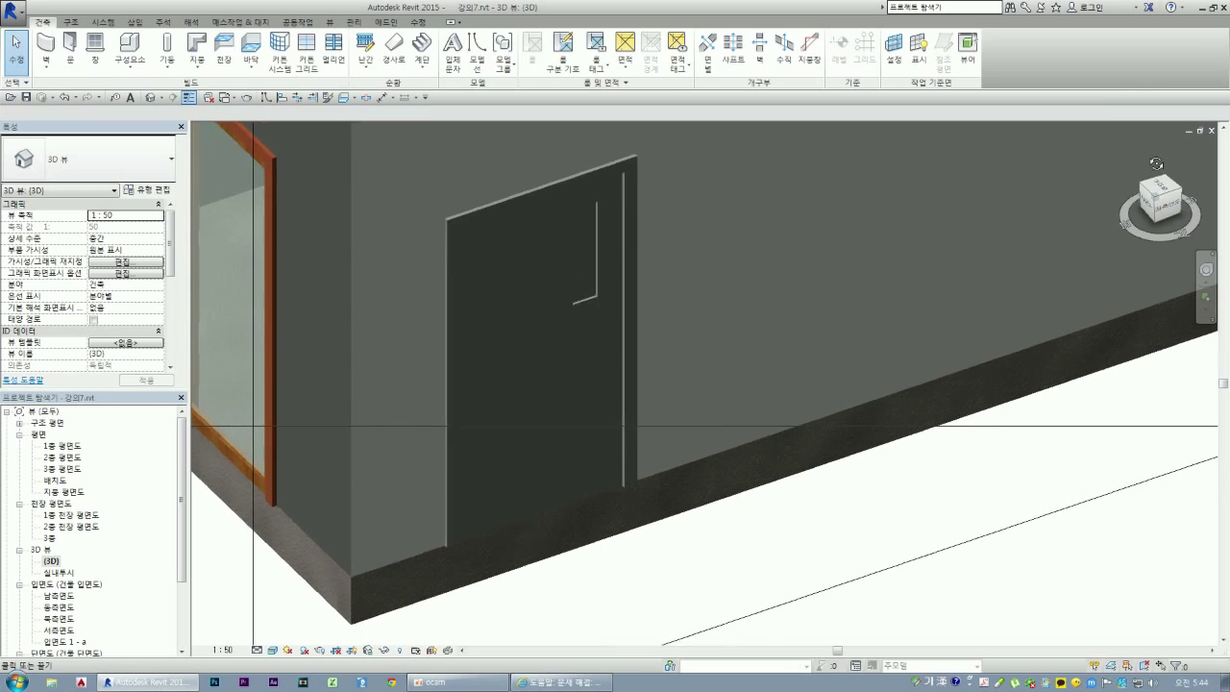
pyautogui.click(584, 277)
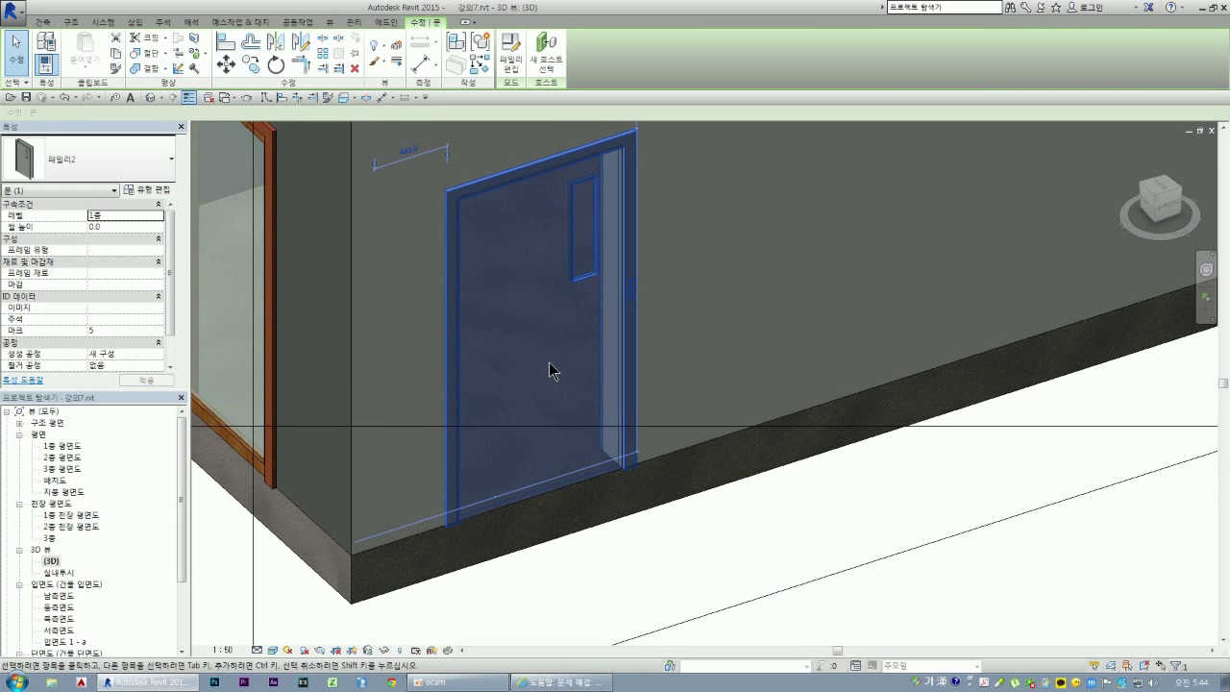
pyautogui.scroll(-5, 552, 373)
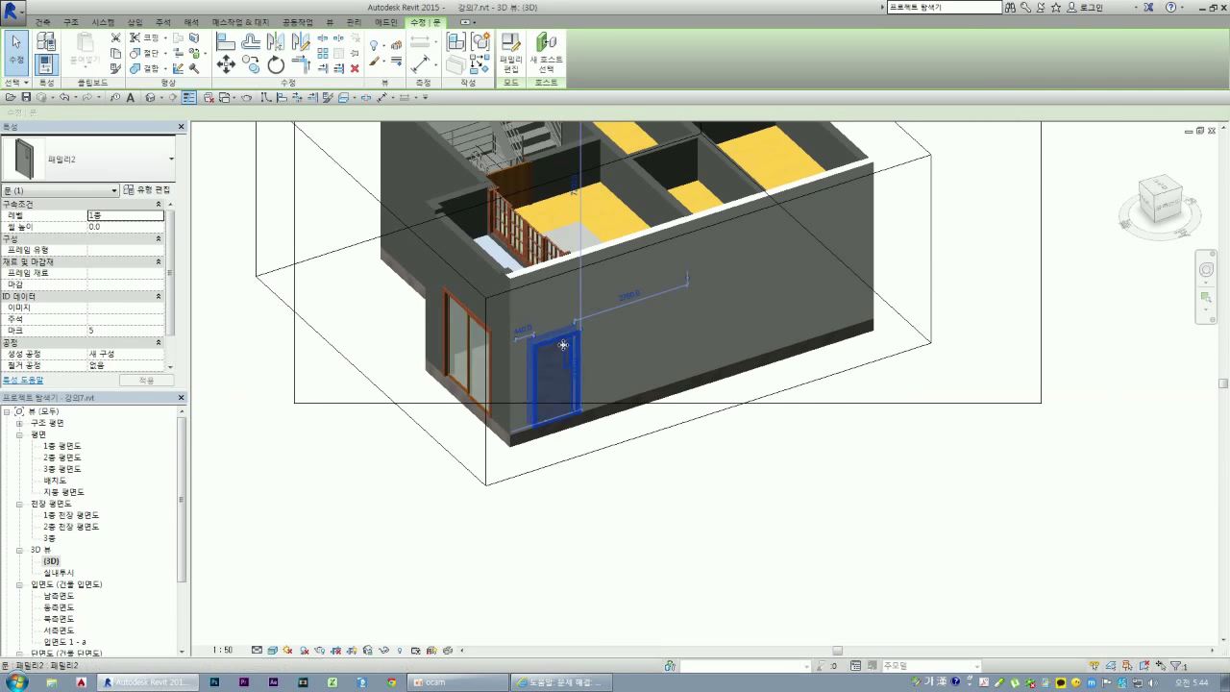
pyautogui.scroll(-3, 565, 336)
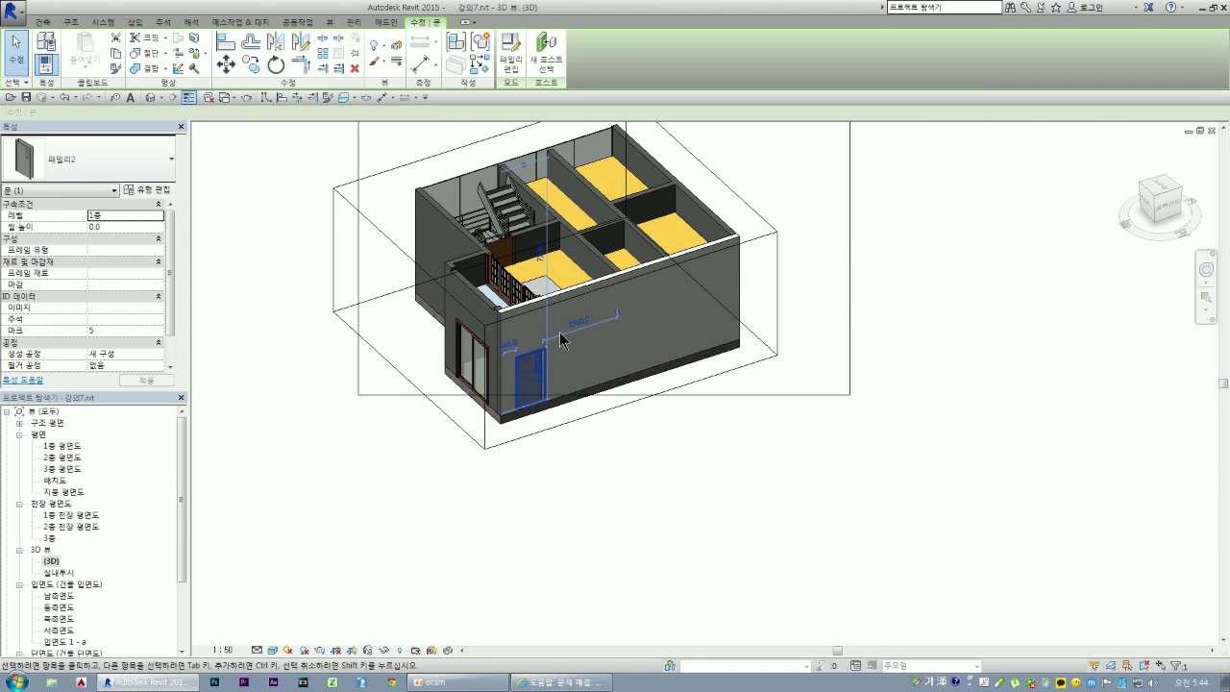
pyautogui.click(336, 412)
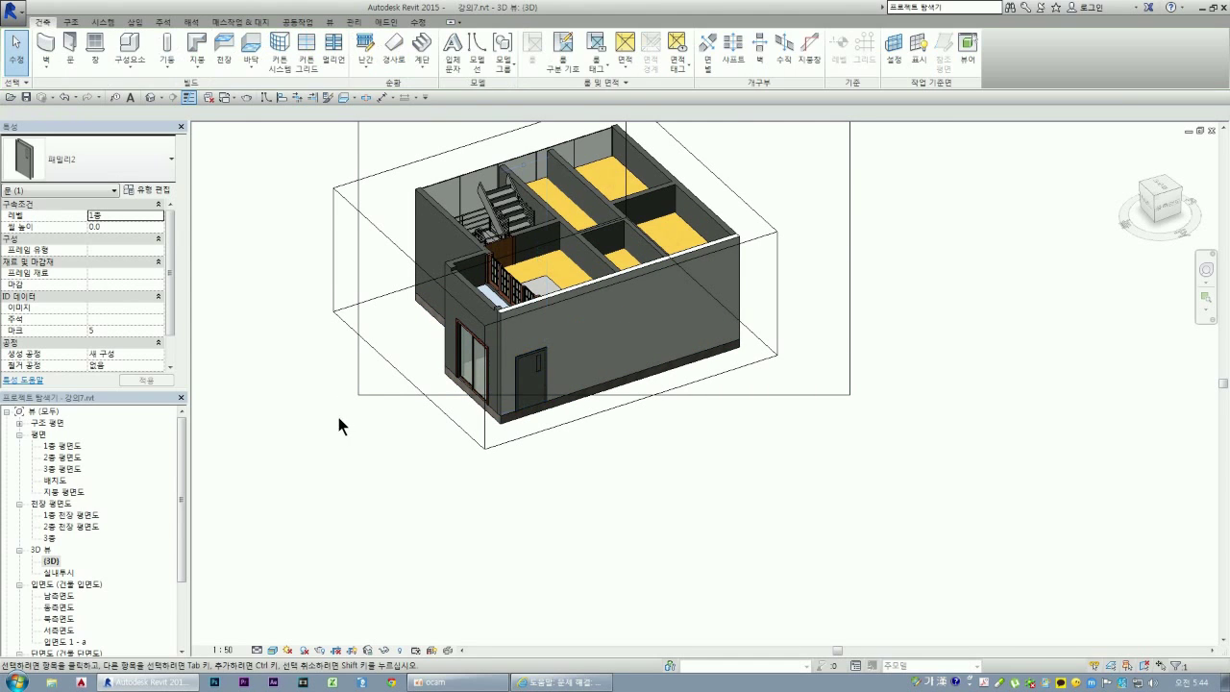
pyautogui.click(545, 374)
pyautogui.moveTo(530, 353); pyautogui.dragTo(675, 310)
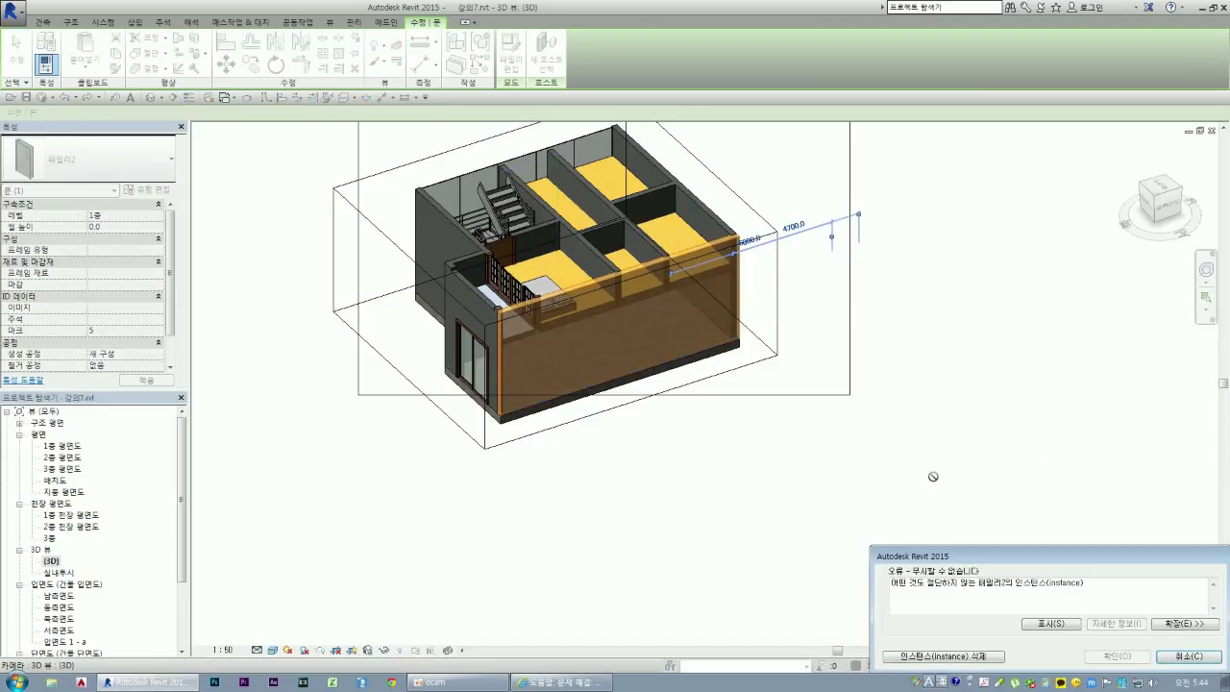
# - Cancel the 'instance cuts nothing' error, keeping the door in the front wall's right part
pyautogui.click(1176, 659)
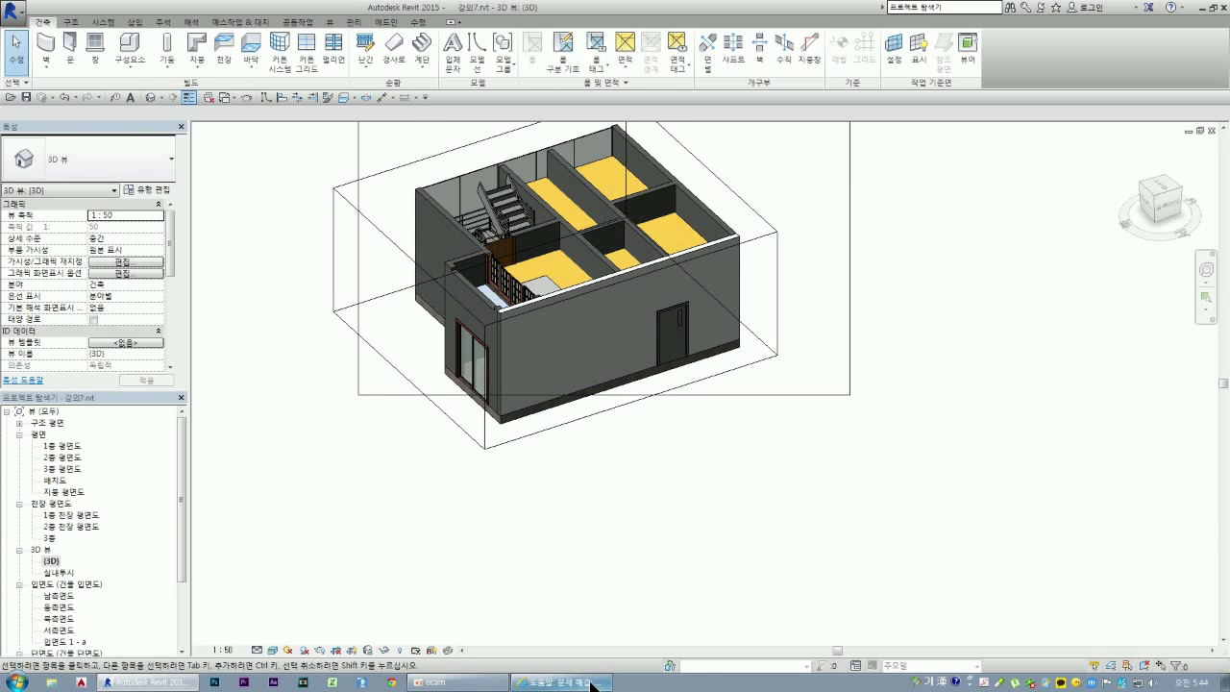
pyautogui.moveTo(458, 683)
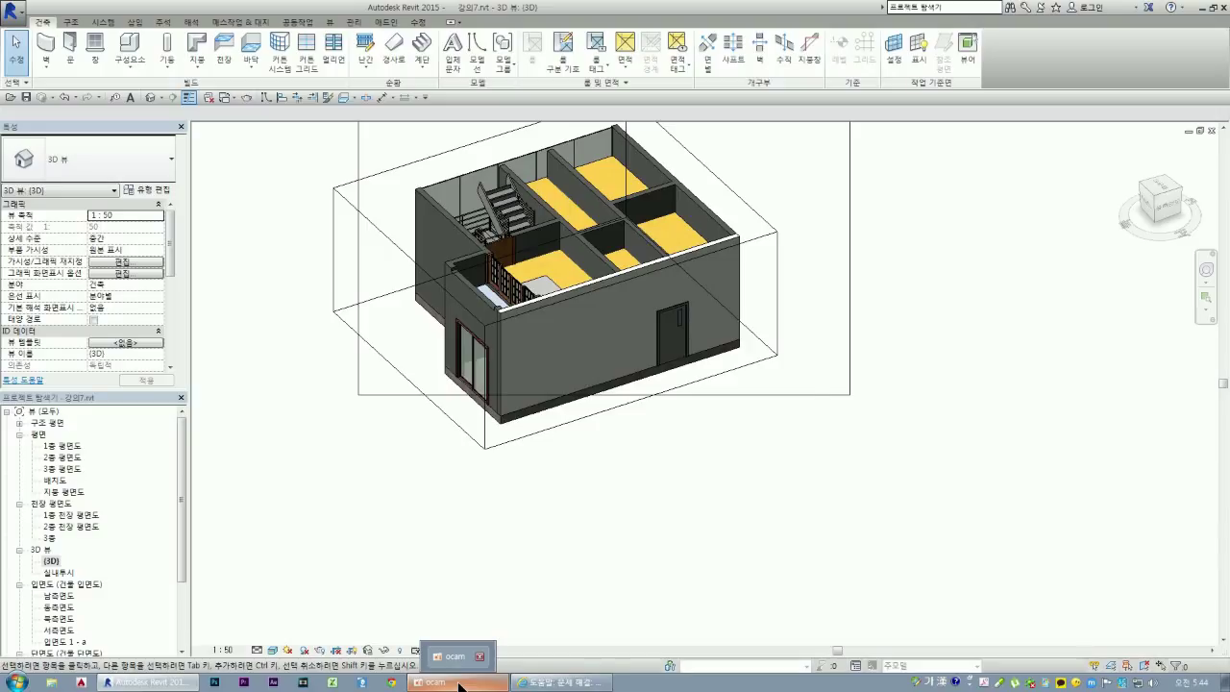
pyautogui.click(460, 684)
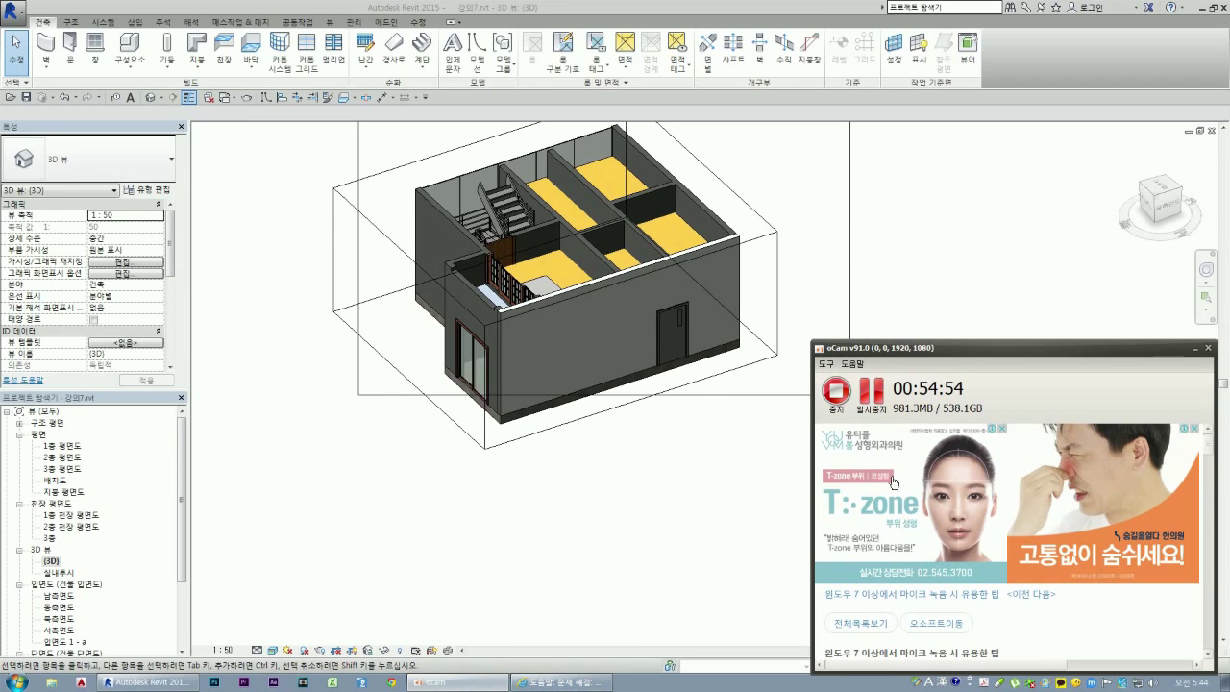